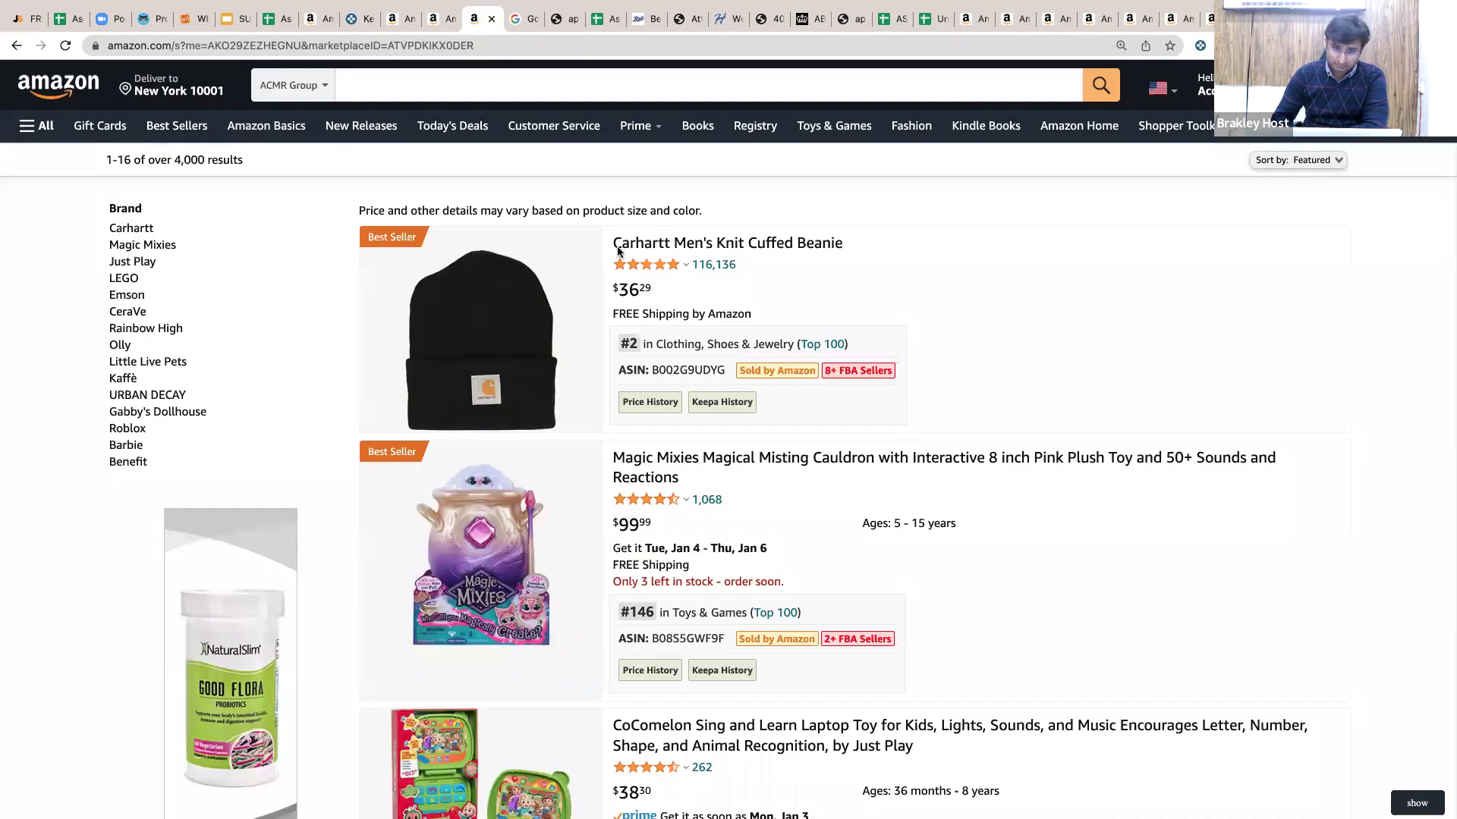
View the Carhartt Men's Knit Cuffed Beanie product page on Amazon, then switch to Keepa.
left_click(619, 252)
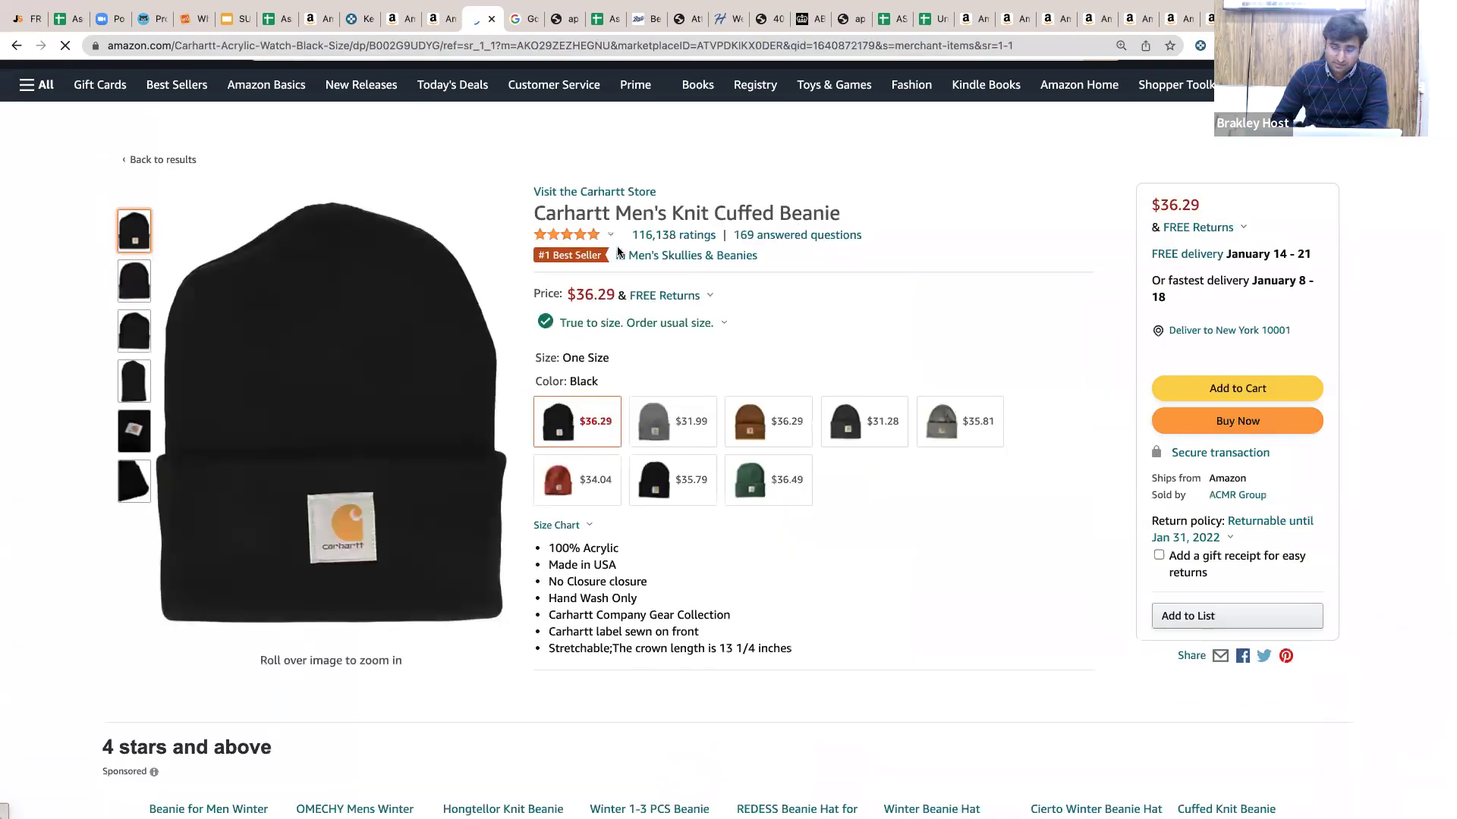
scroll(619, 251, "down", 3)
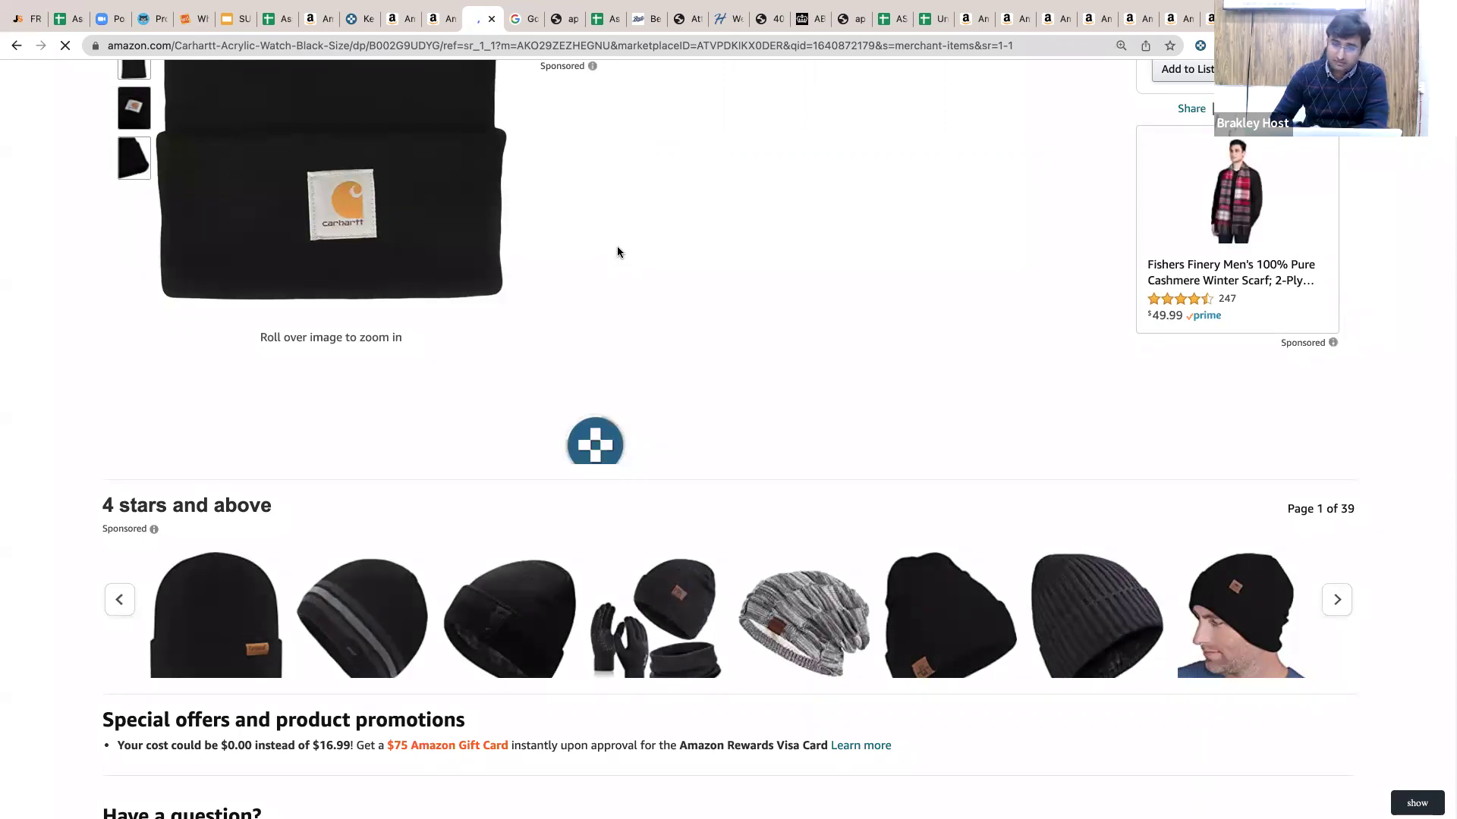
mouse_move(1081, 3)
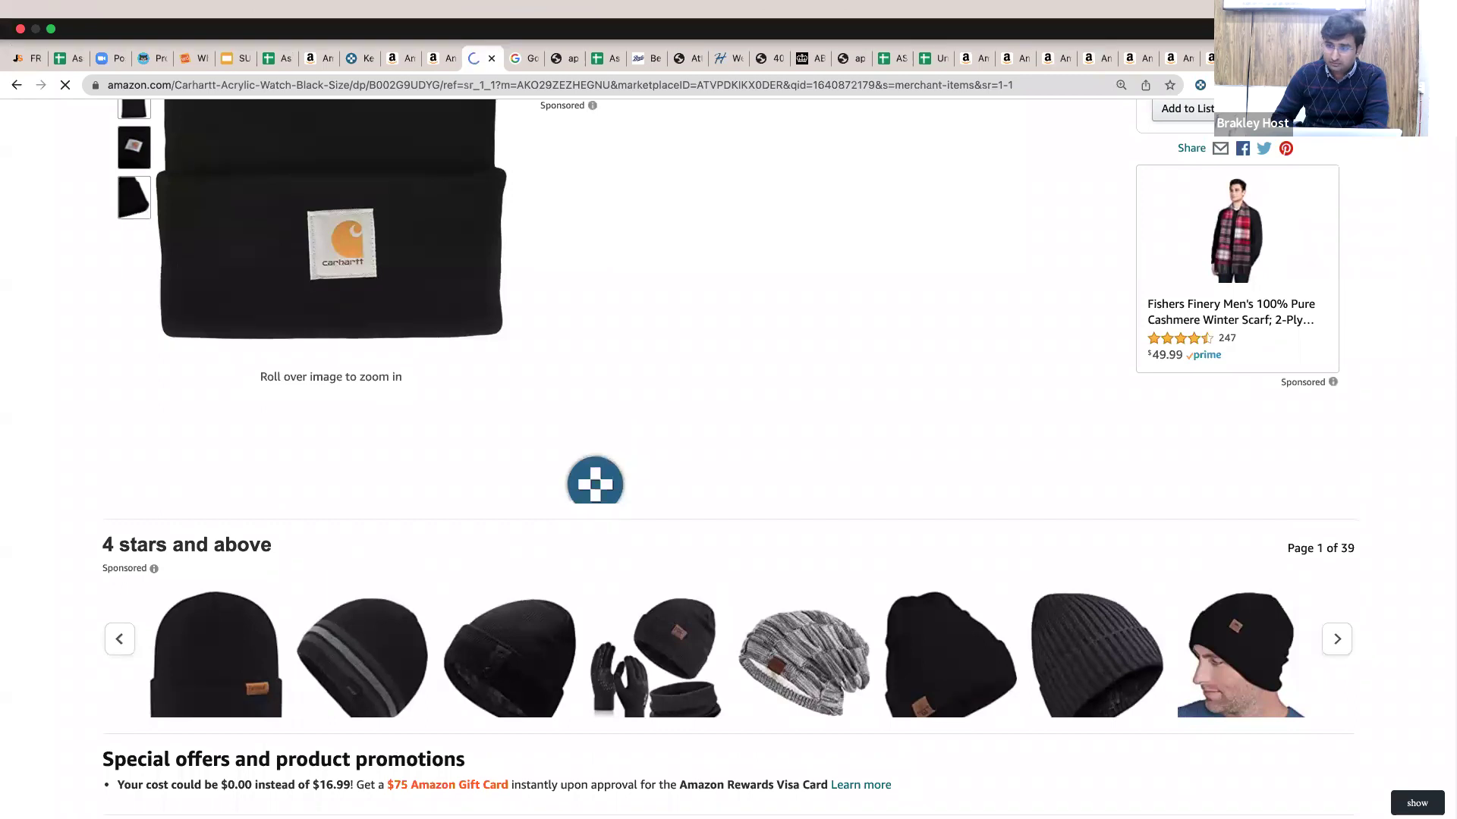
left_click(357, 59)
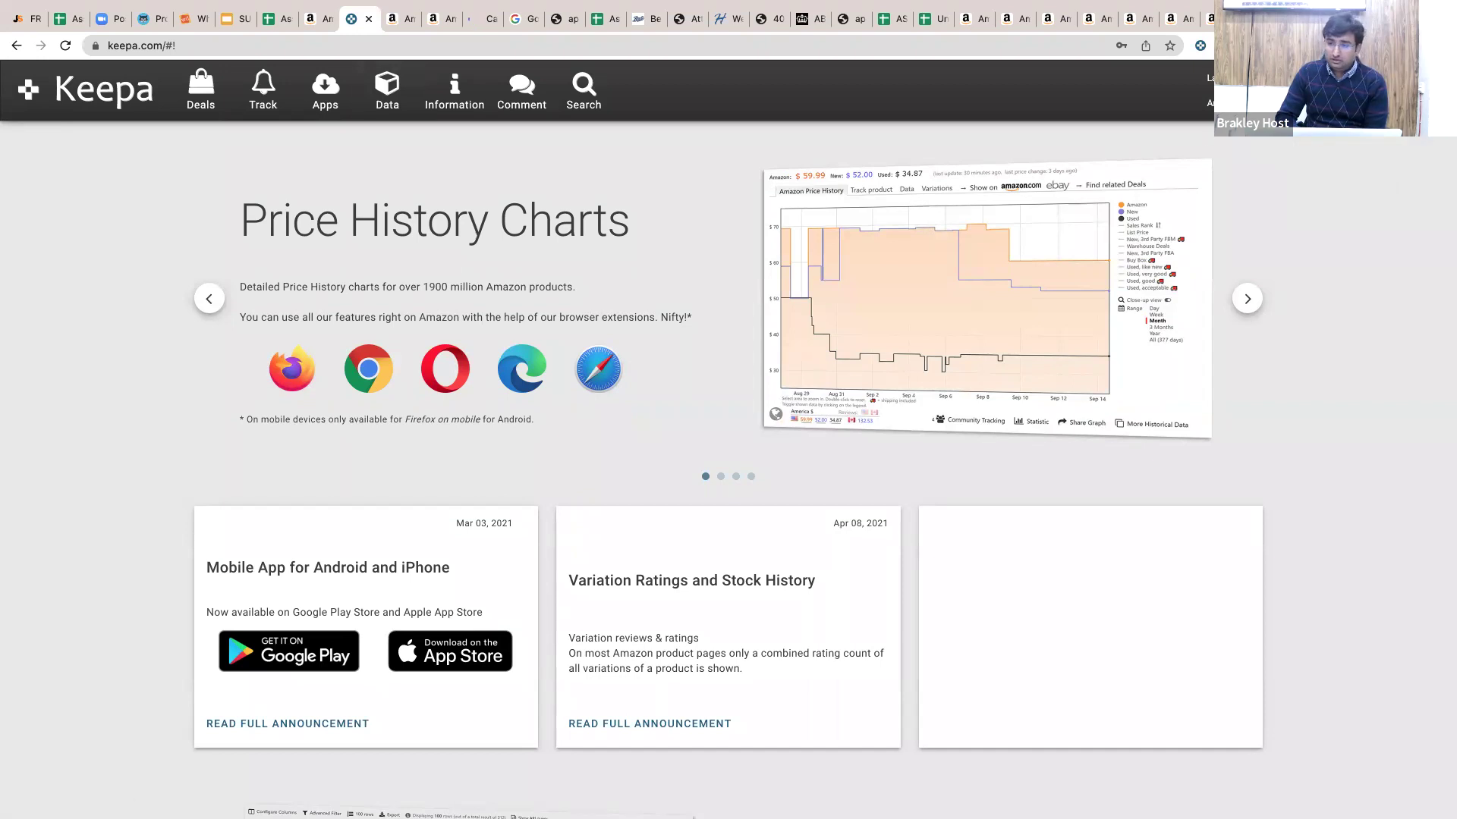
Open Keepa's Data > Product Finder and scroll to the Sales Rank & Price Types filters.
mouse_move(1252, 91)
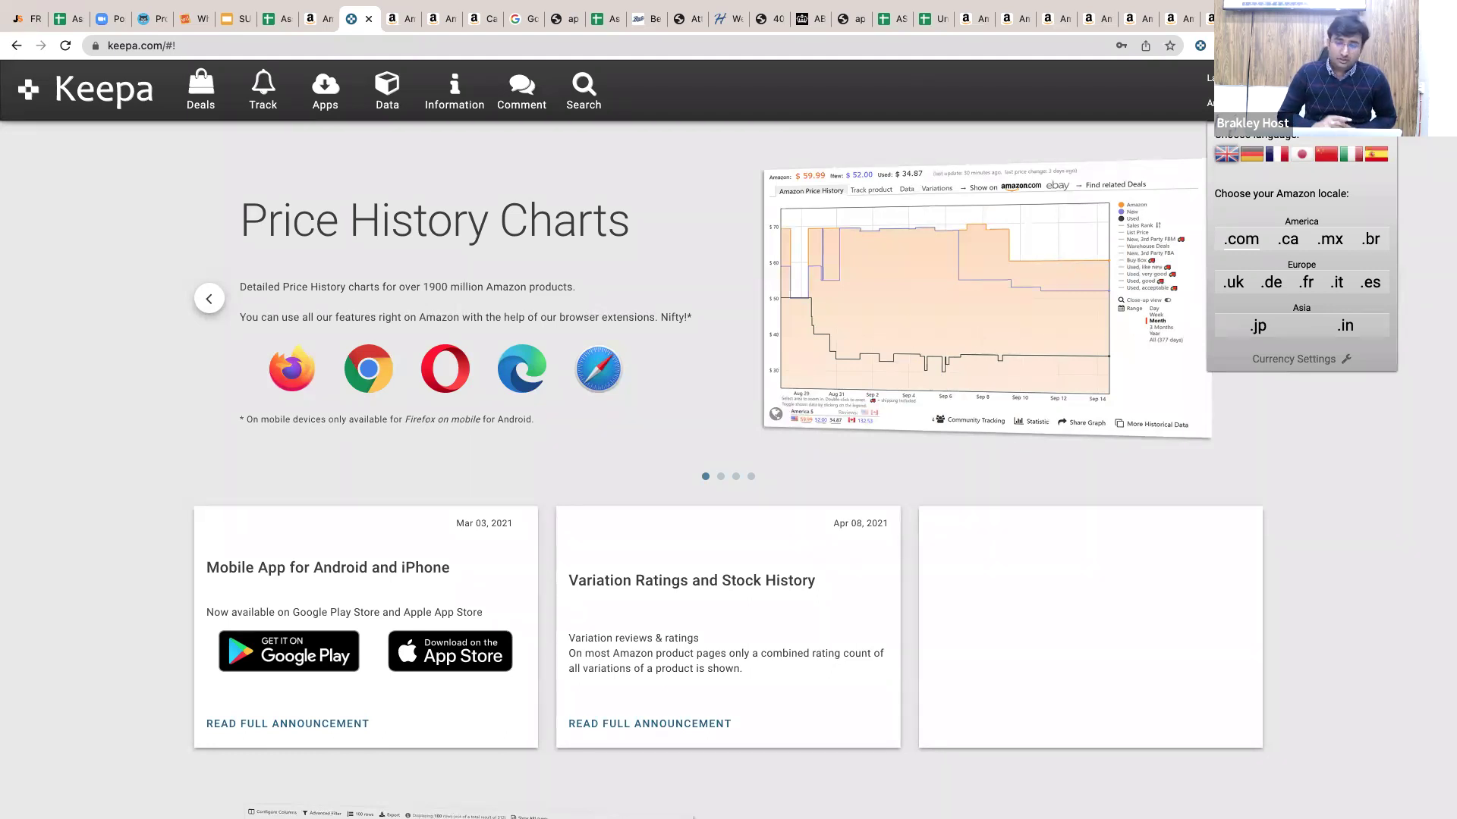
left_click(388, 95)
left_click(67, 138)
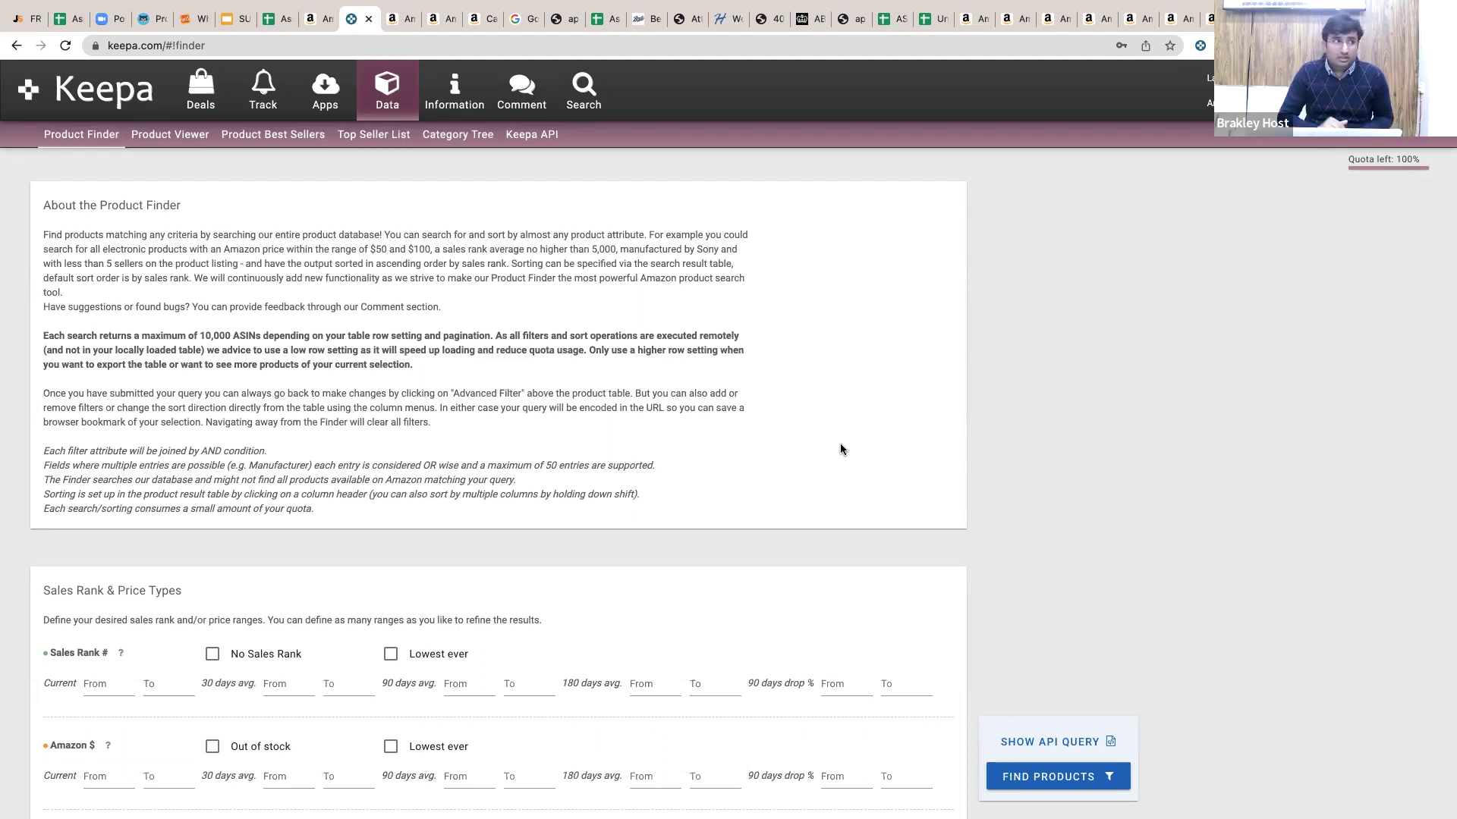
scroll(840, 445, "down", 5)
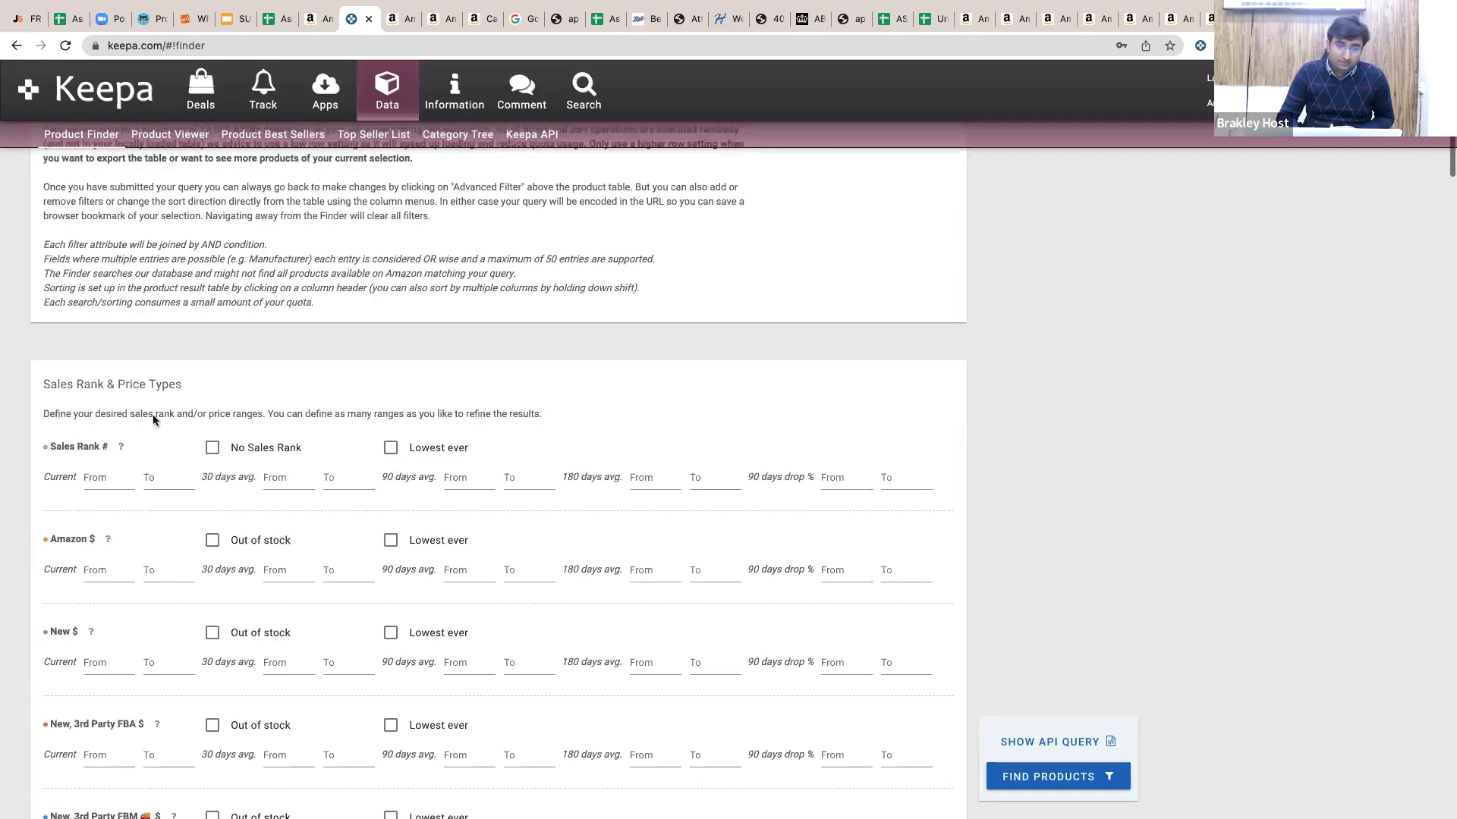
scroll(153, 414, "down", 2)
Try a Sales Rank range of 100–120, note the 12,602 matches, then clear it.
left_click(111, 407)
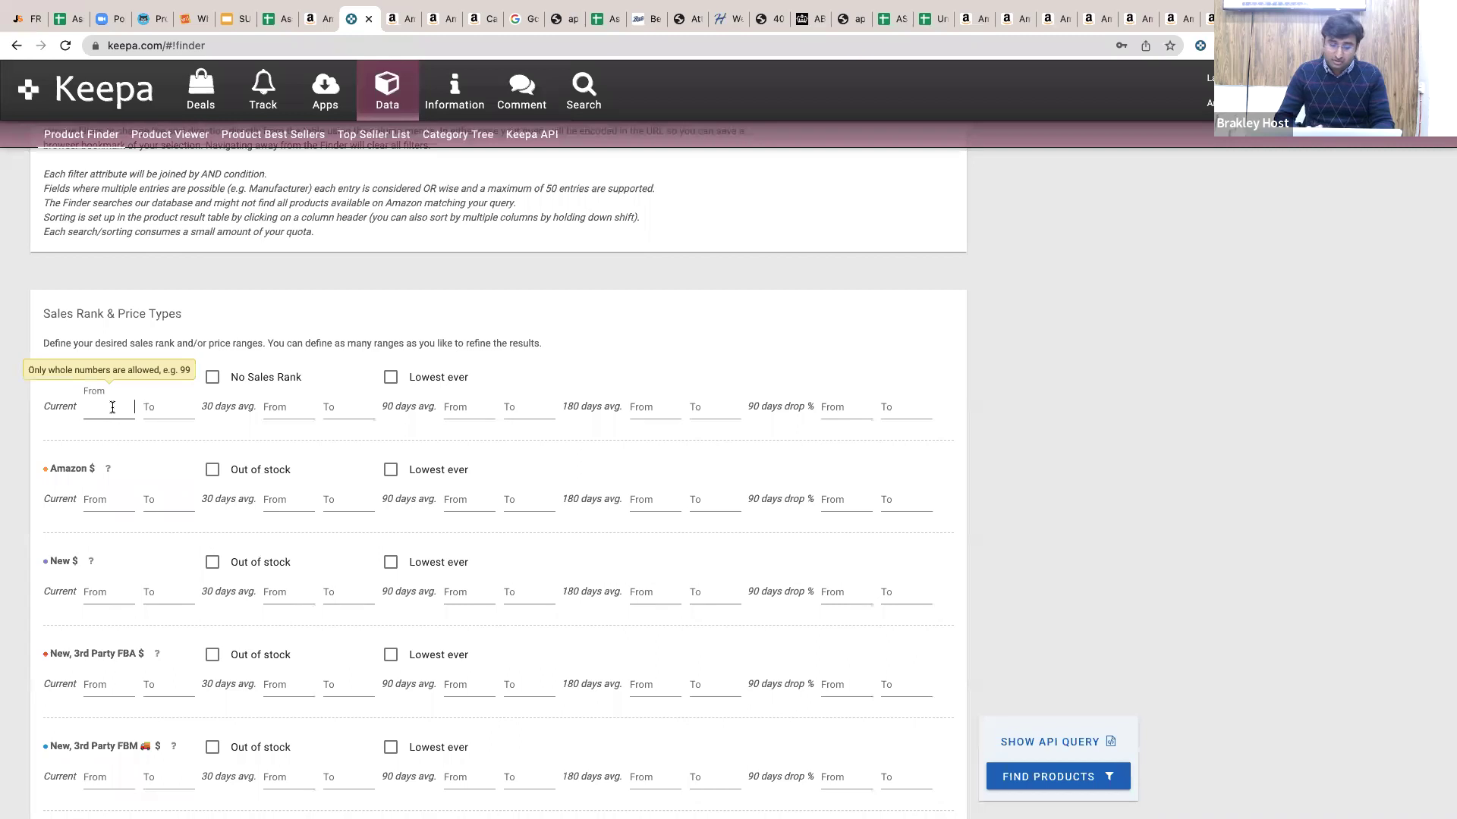
type("100")
key("Tab")
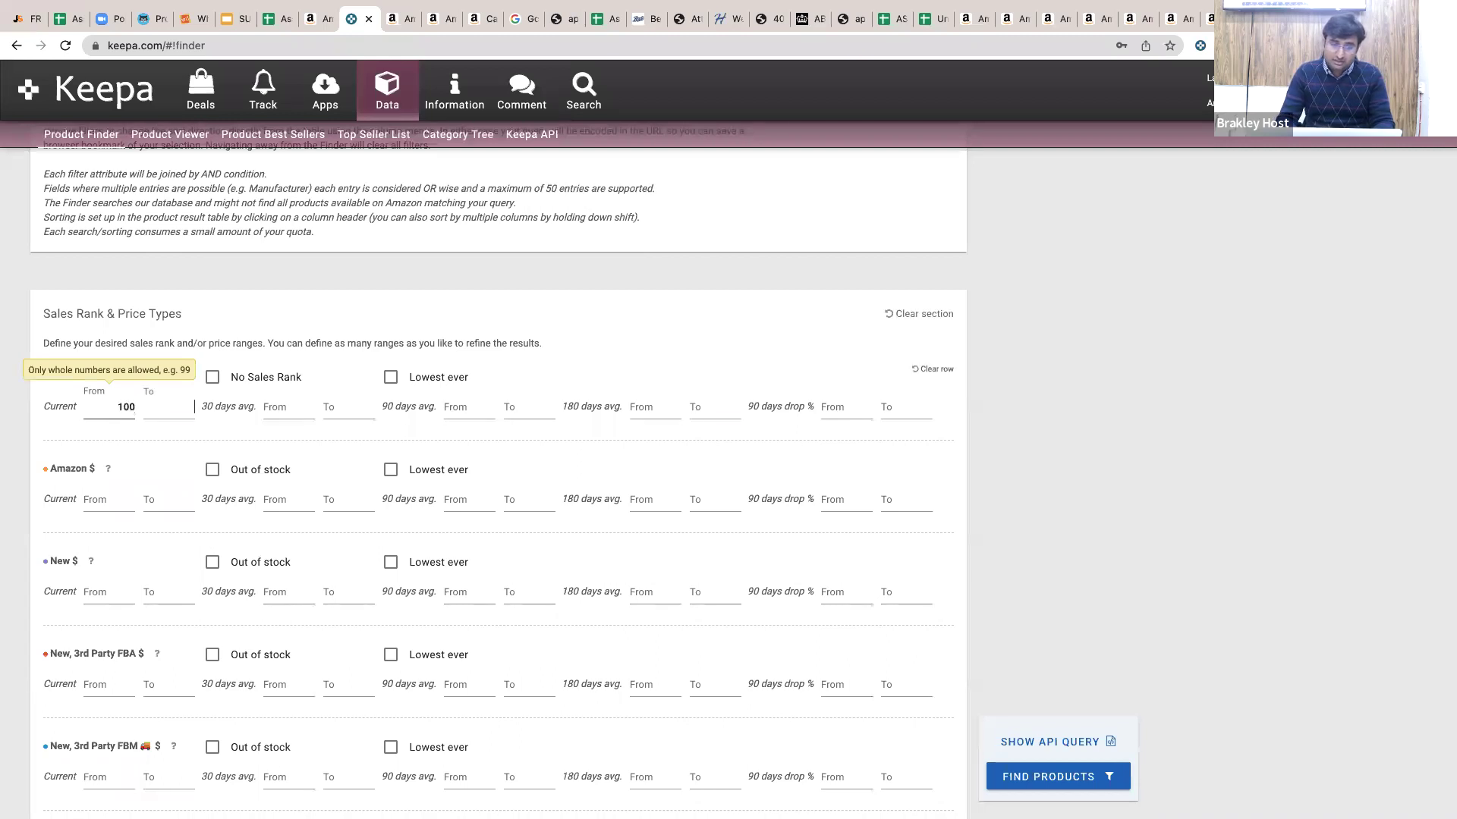
type("120")
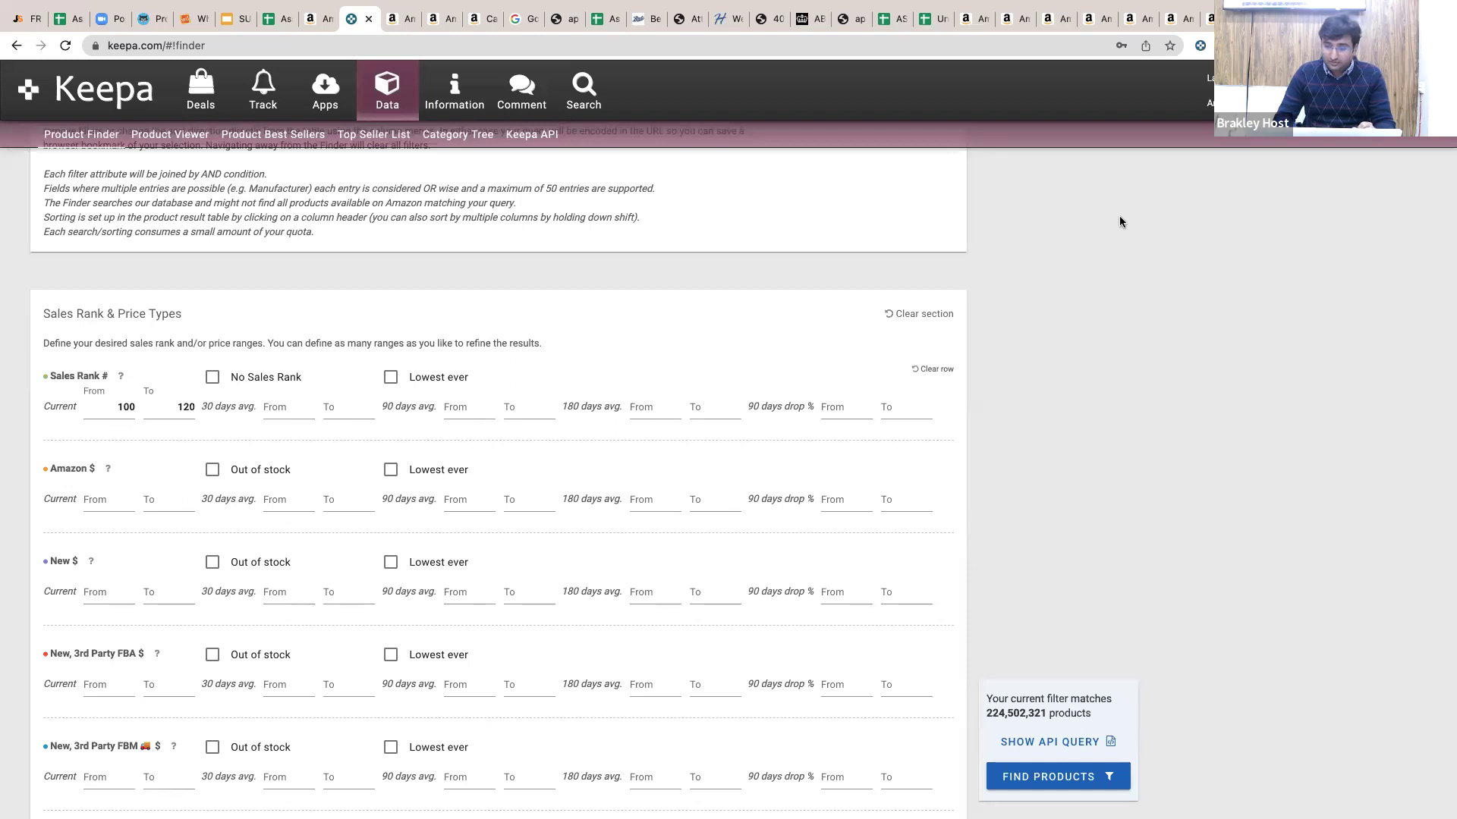
left_click_drag(1022, 716, 972, 718)
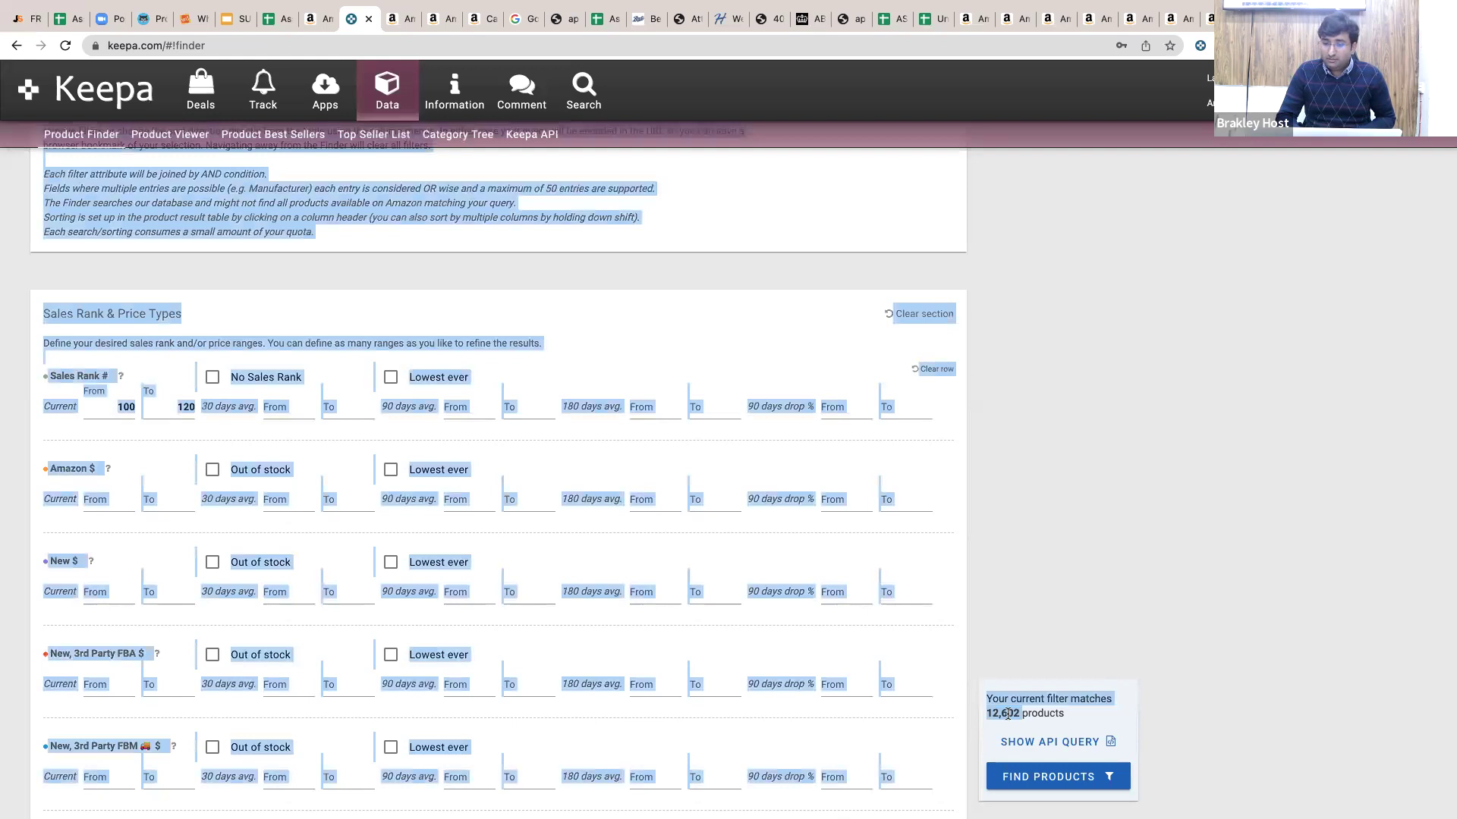
triple_click(1008, 714)
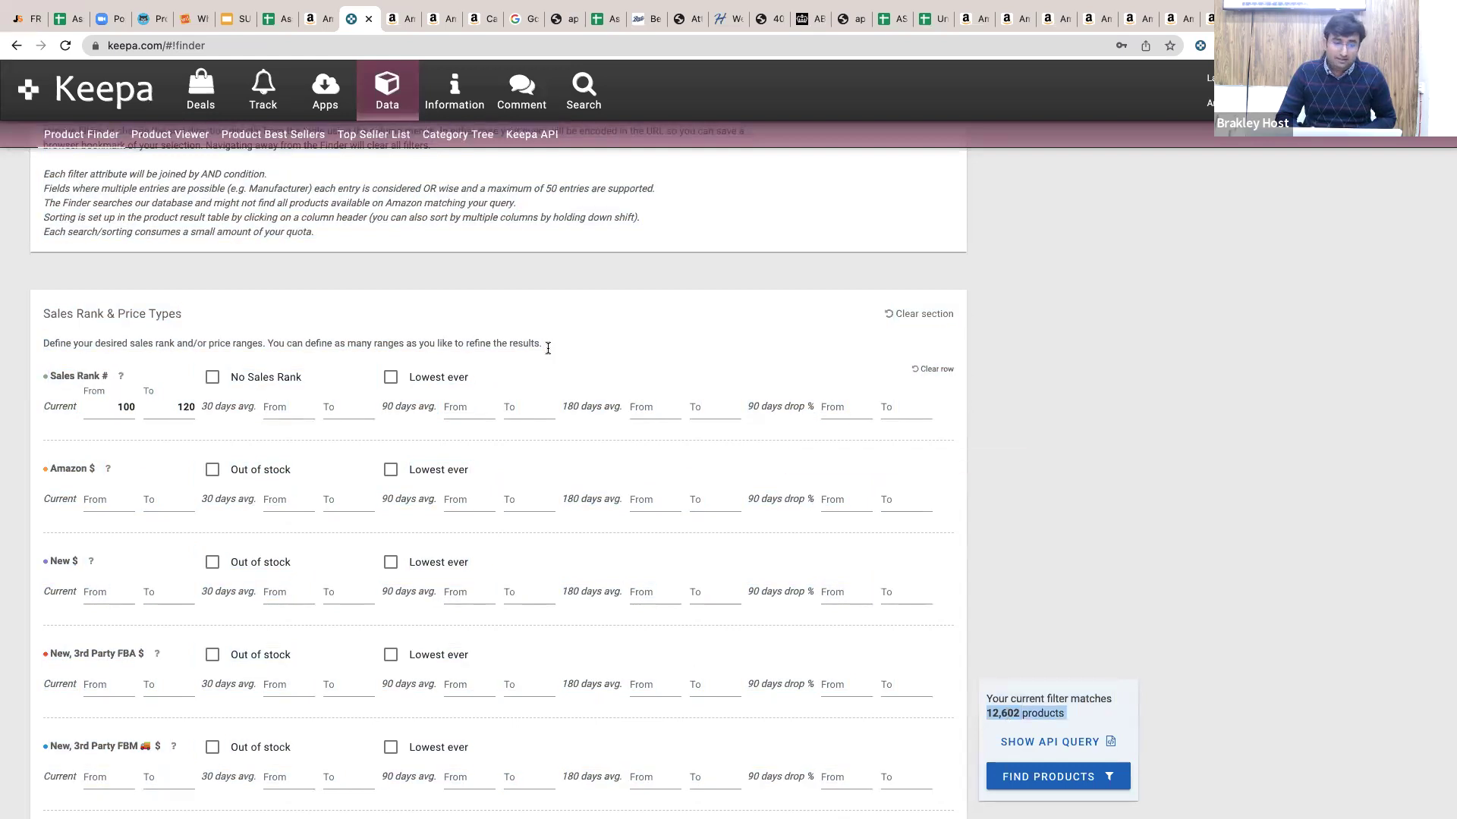
left_click(891, 320)
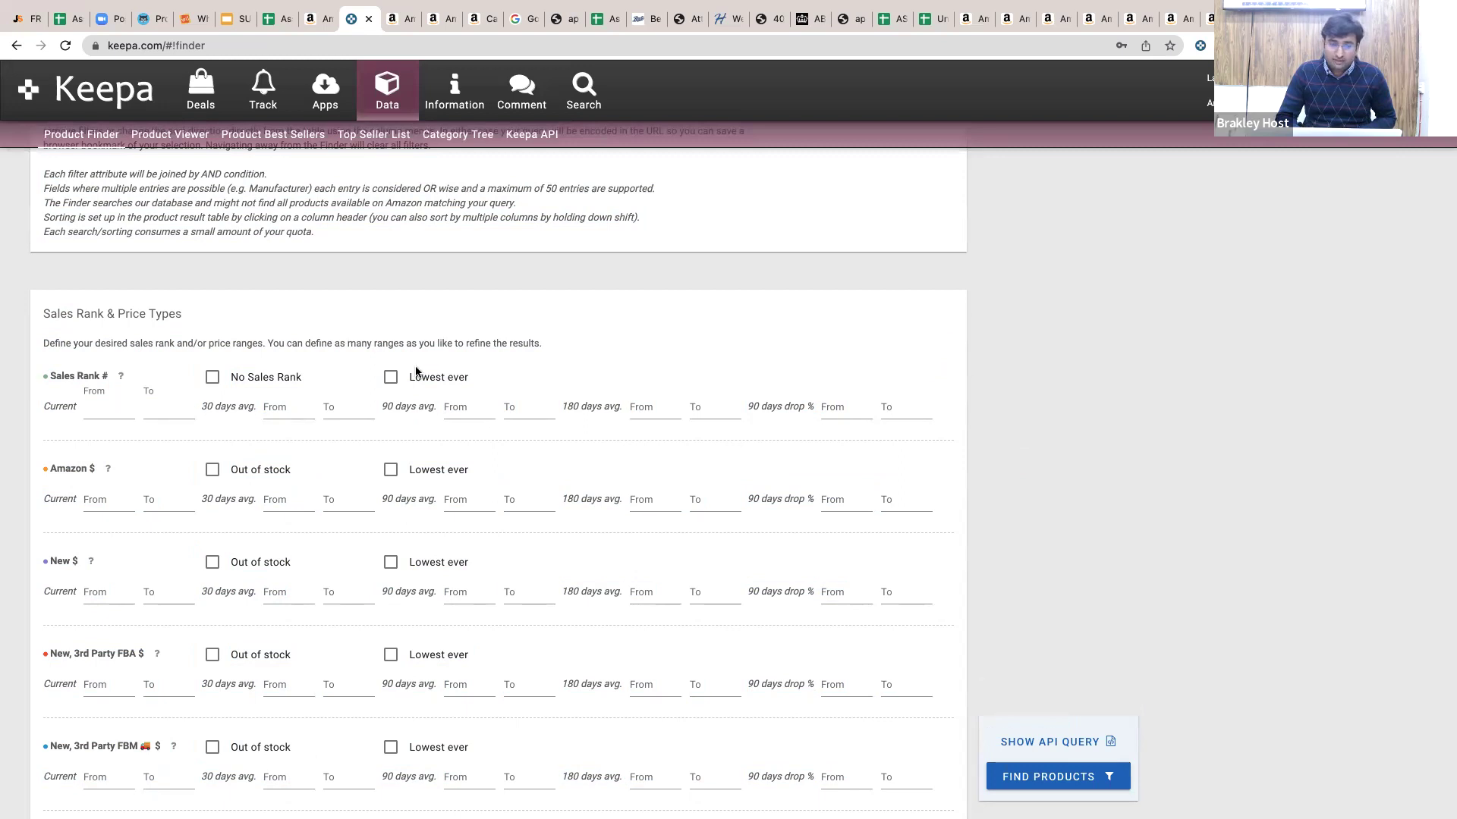
Try a New price range of $20–30, check the match count, then clear it.
scroll(415, 371, "down", 1)
scroll(415, 372, "down", 1)
left_click(88, 467)
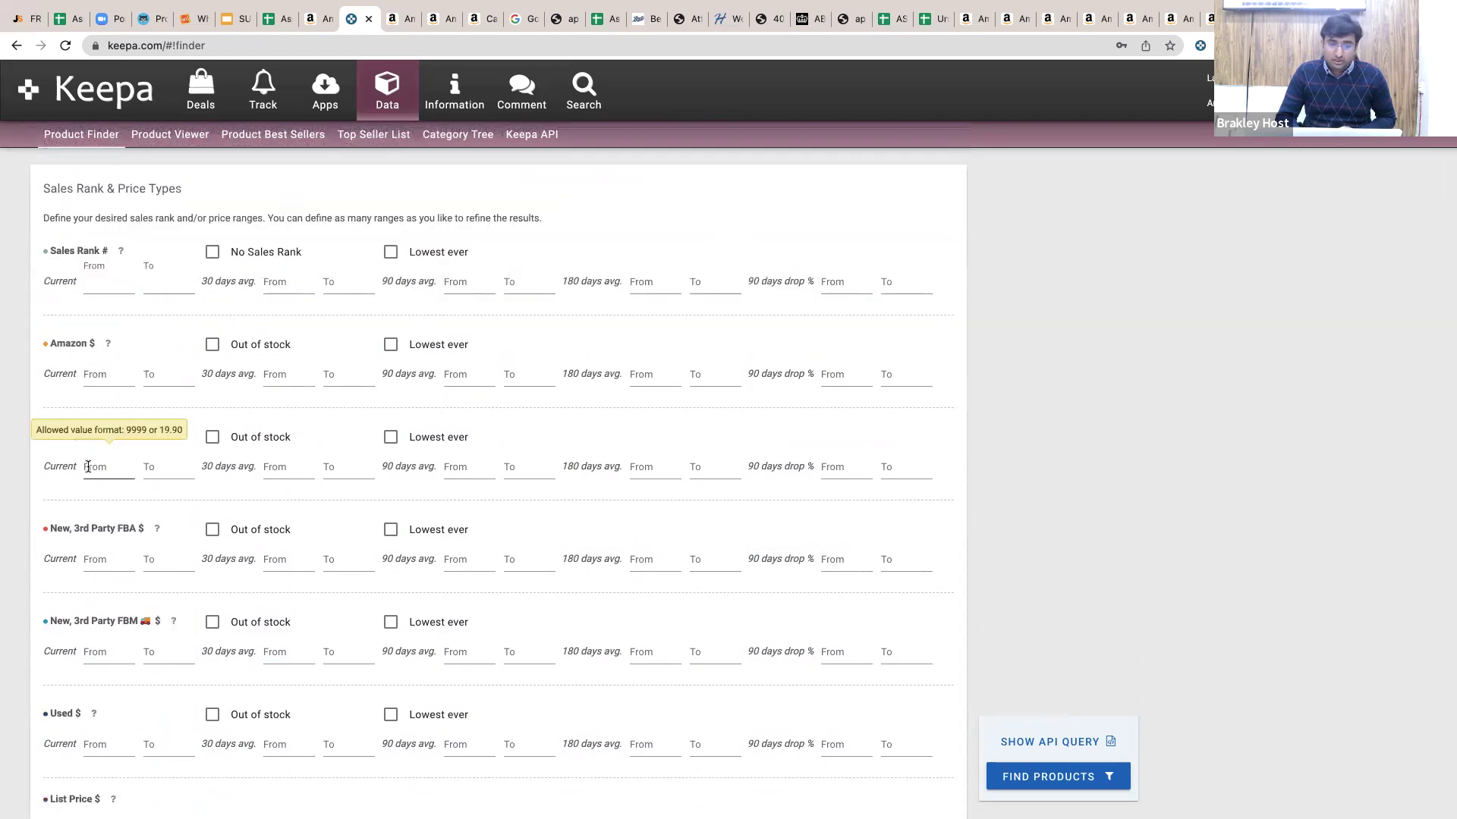
type("20")
key("Tab")
type("30")
left_click(746, 481)
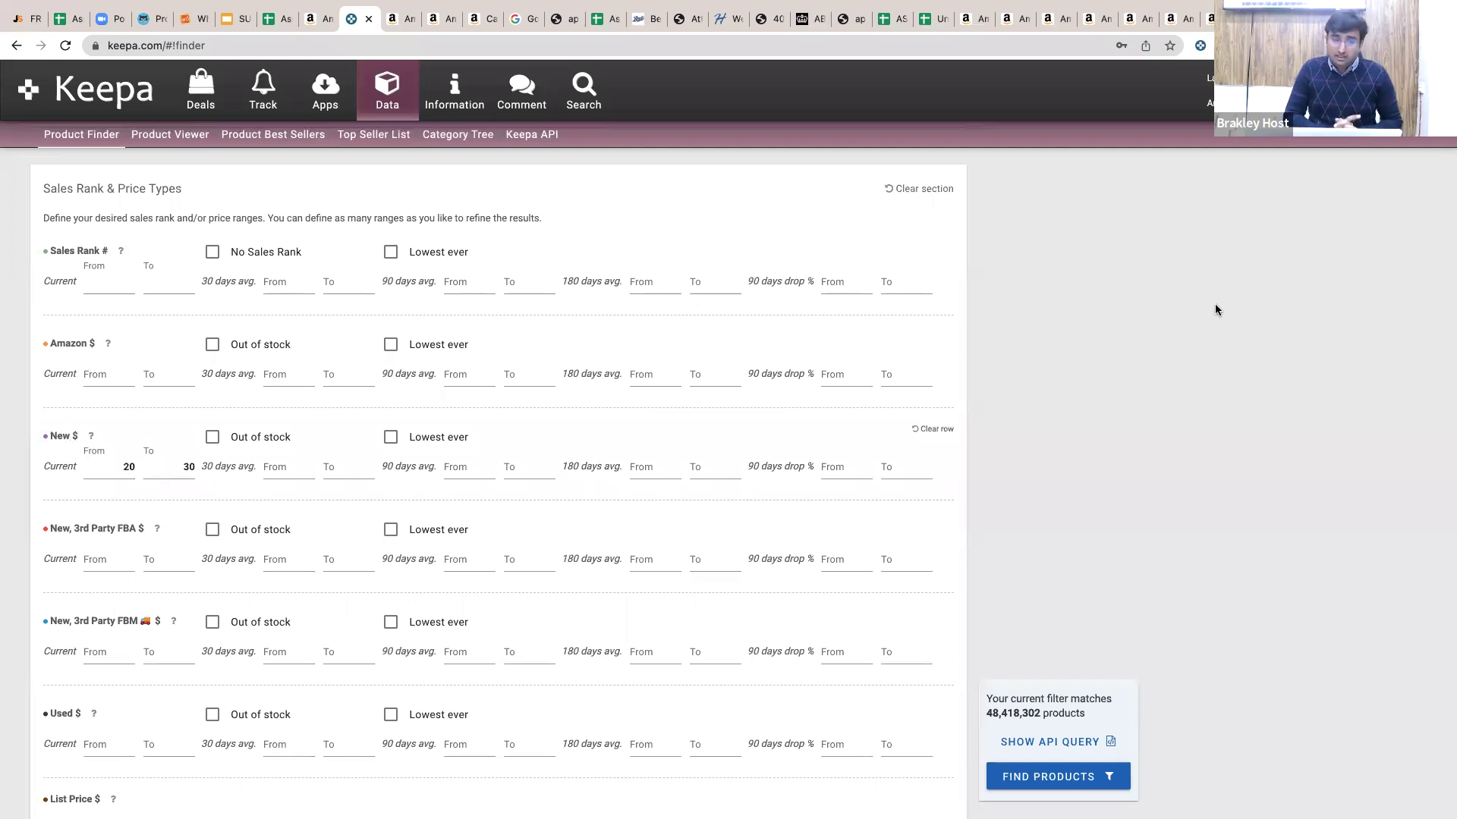
left_click(898, 190)
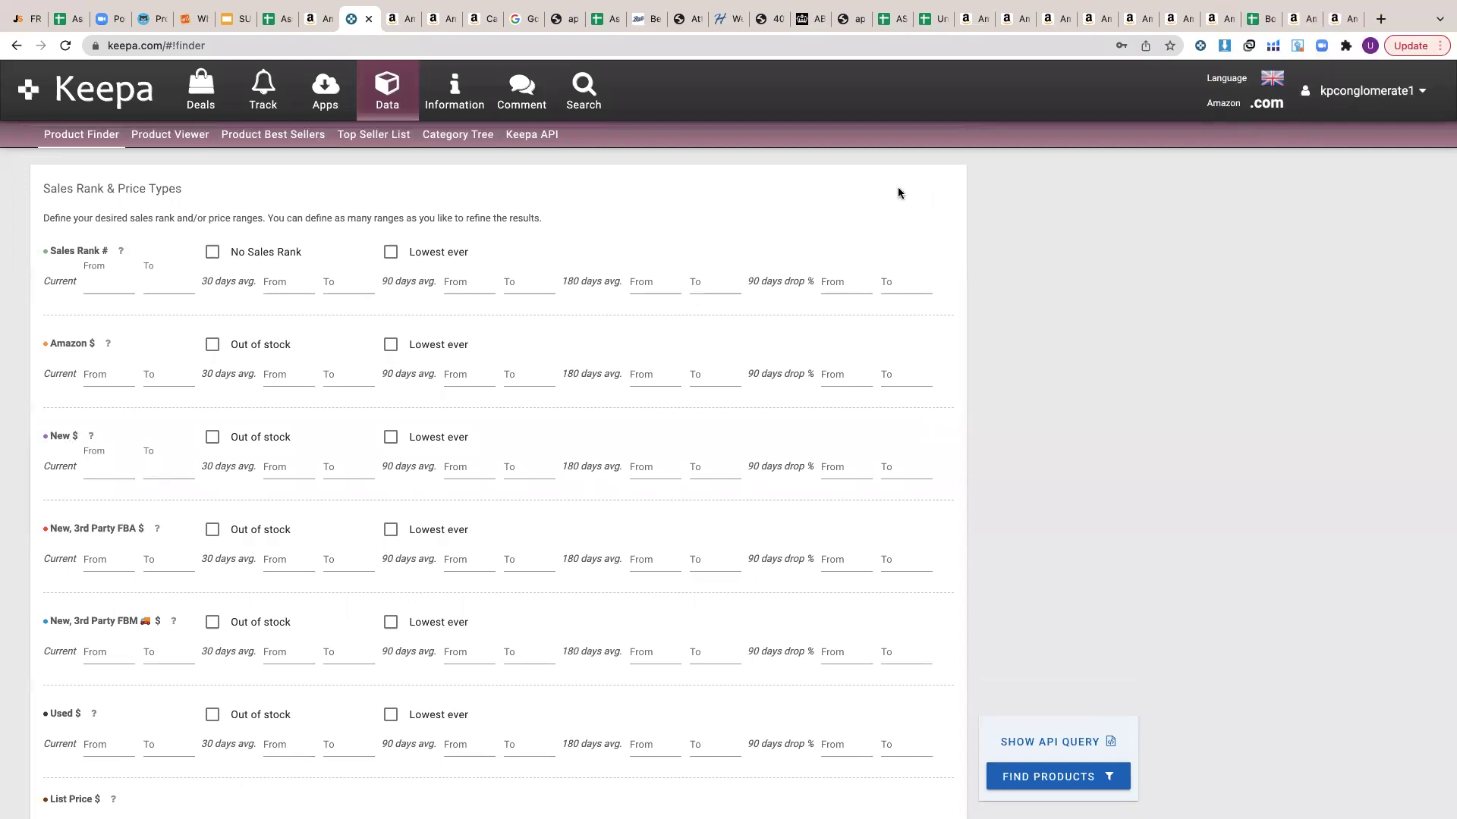
Scroll down to the Buy Box Seller and Seller filters, then return to the Amazon seller tab.
scroll(728, 258, "down", 1)
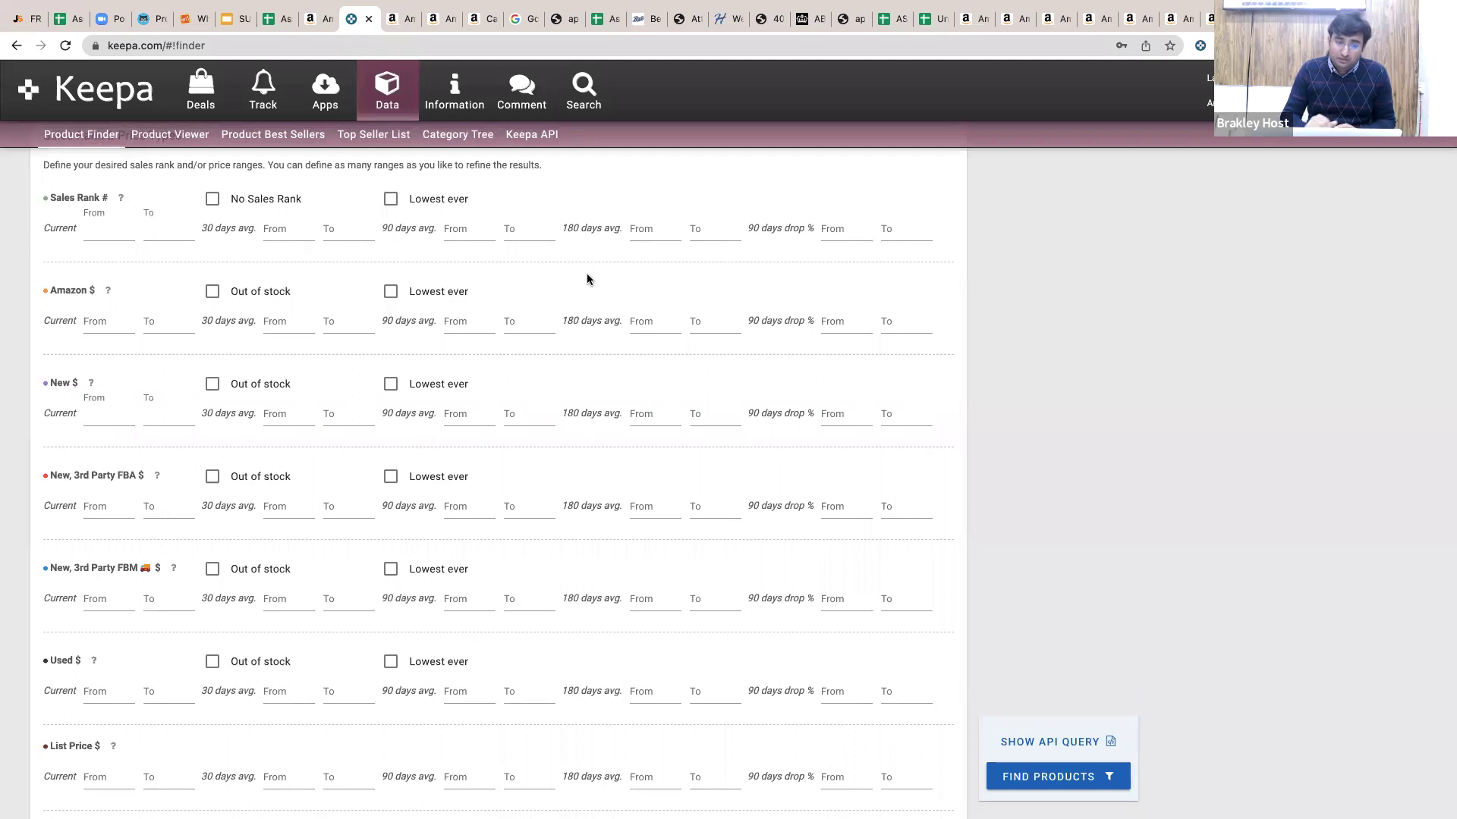
scroll(587, 279, "down", 15)
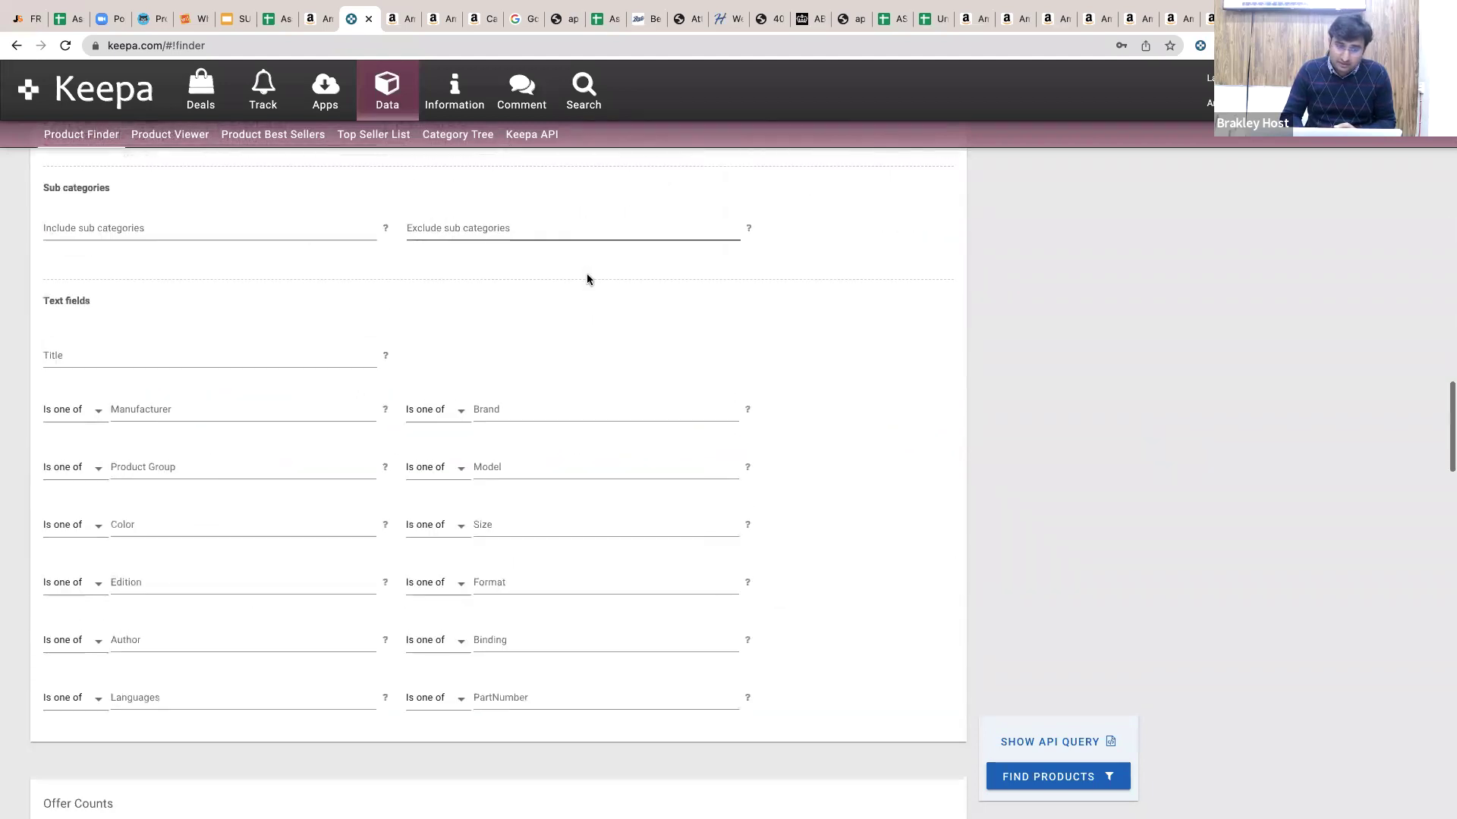
scroll(587, 275, "down", 10)
scroll(588, 277, "down", 5)
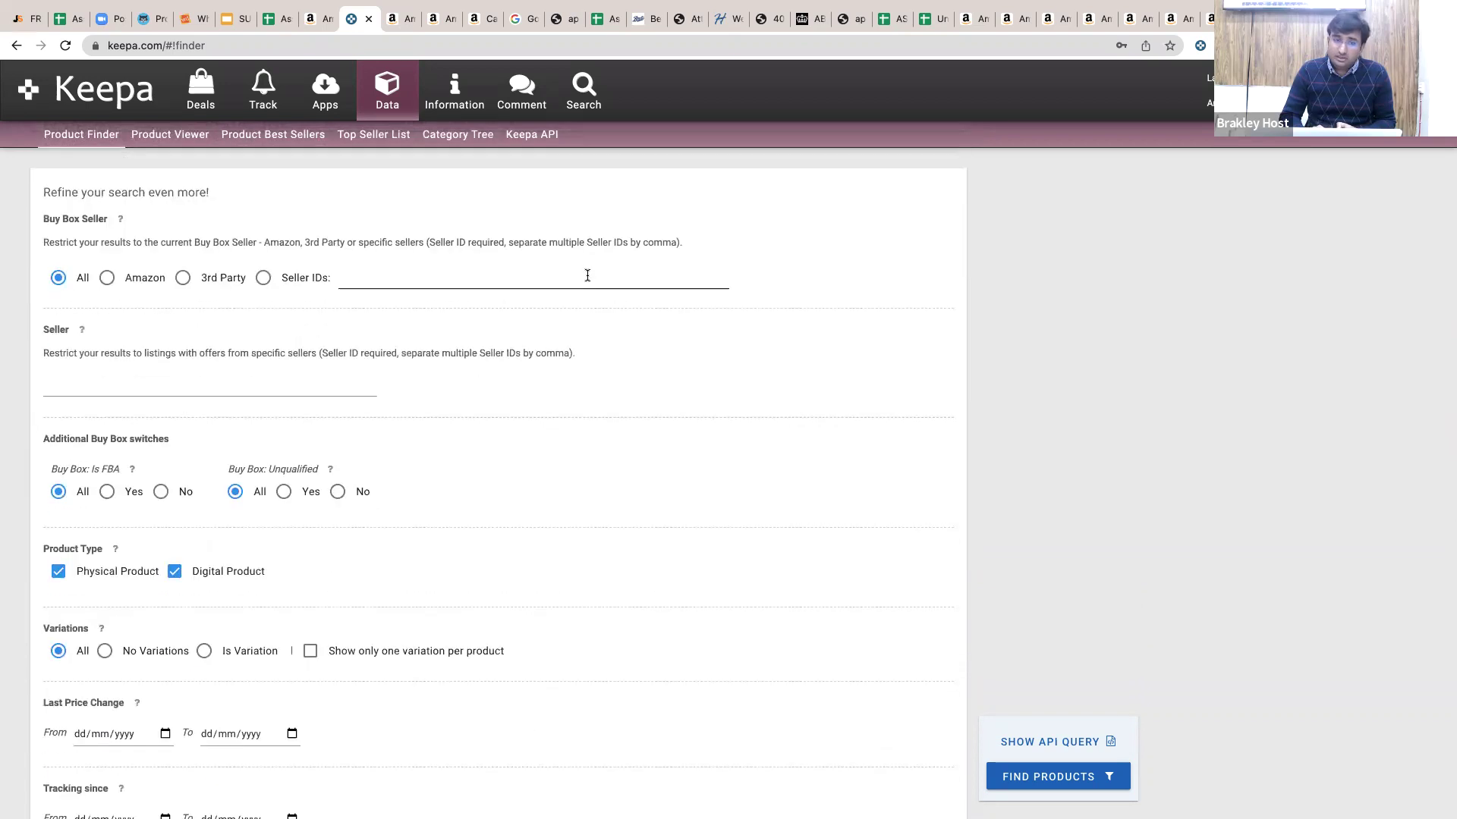
left_click(312, 24)
Go back to the toolboxsupply seller page, open its product list, and select its seller ID in the address.
left_click(15, 45)
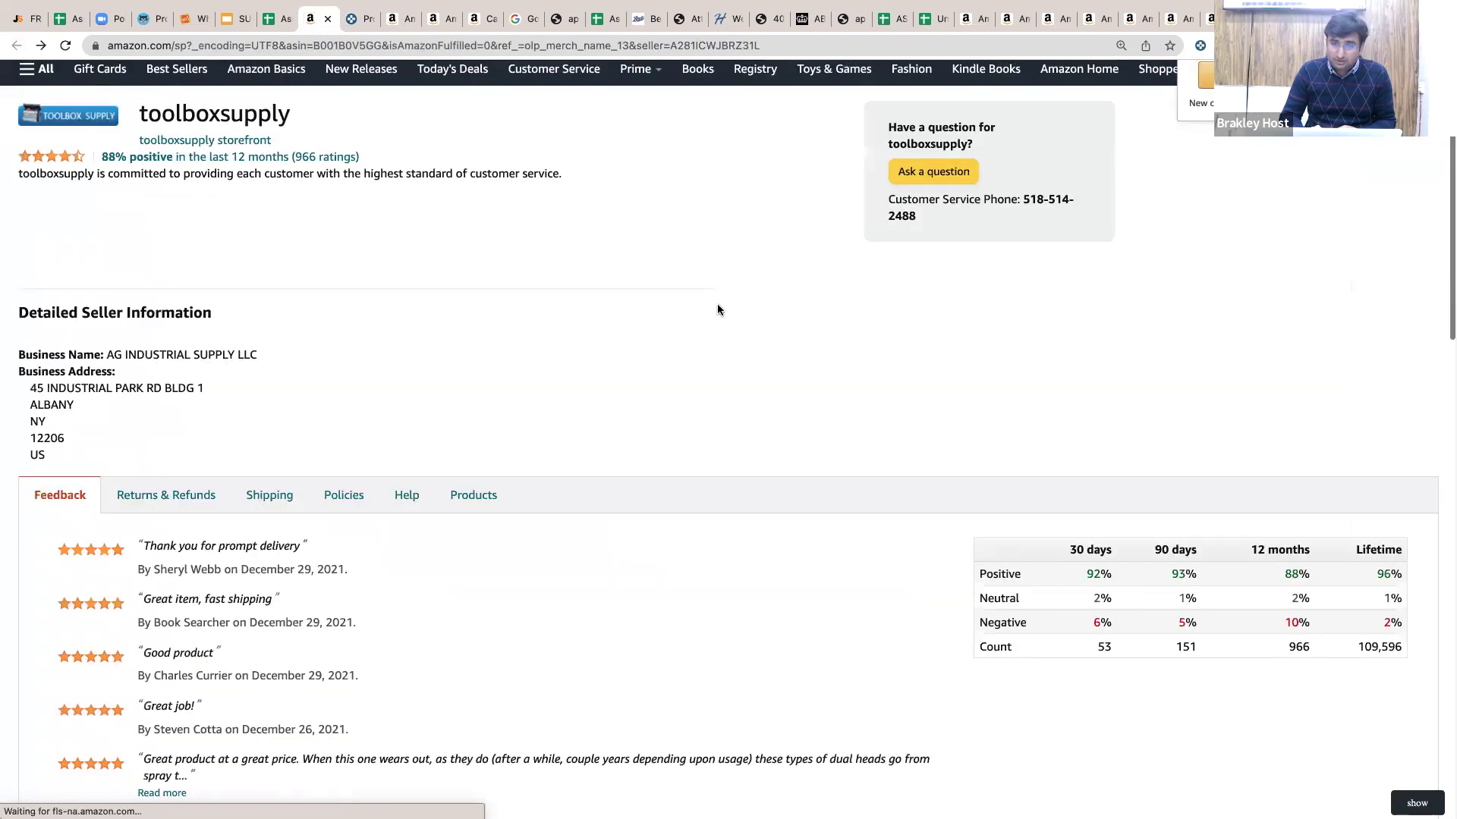
double_click(704, 46)
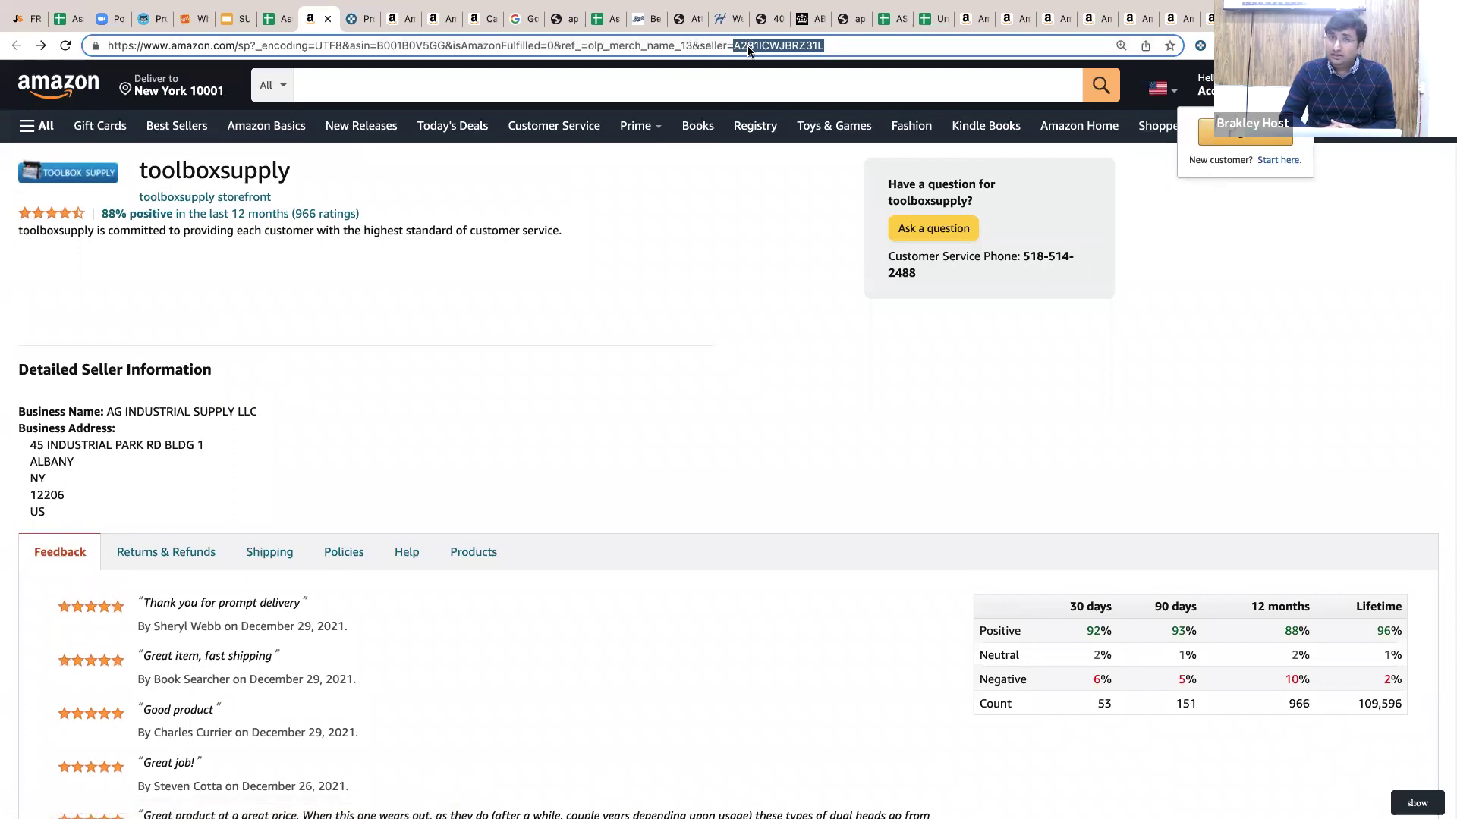
left_click(473, 555)
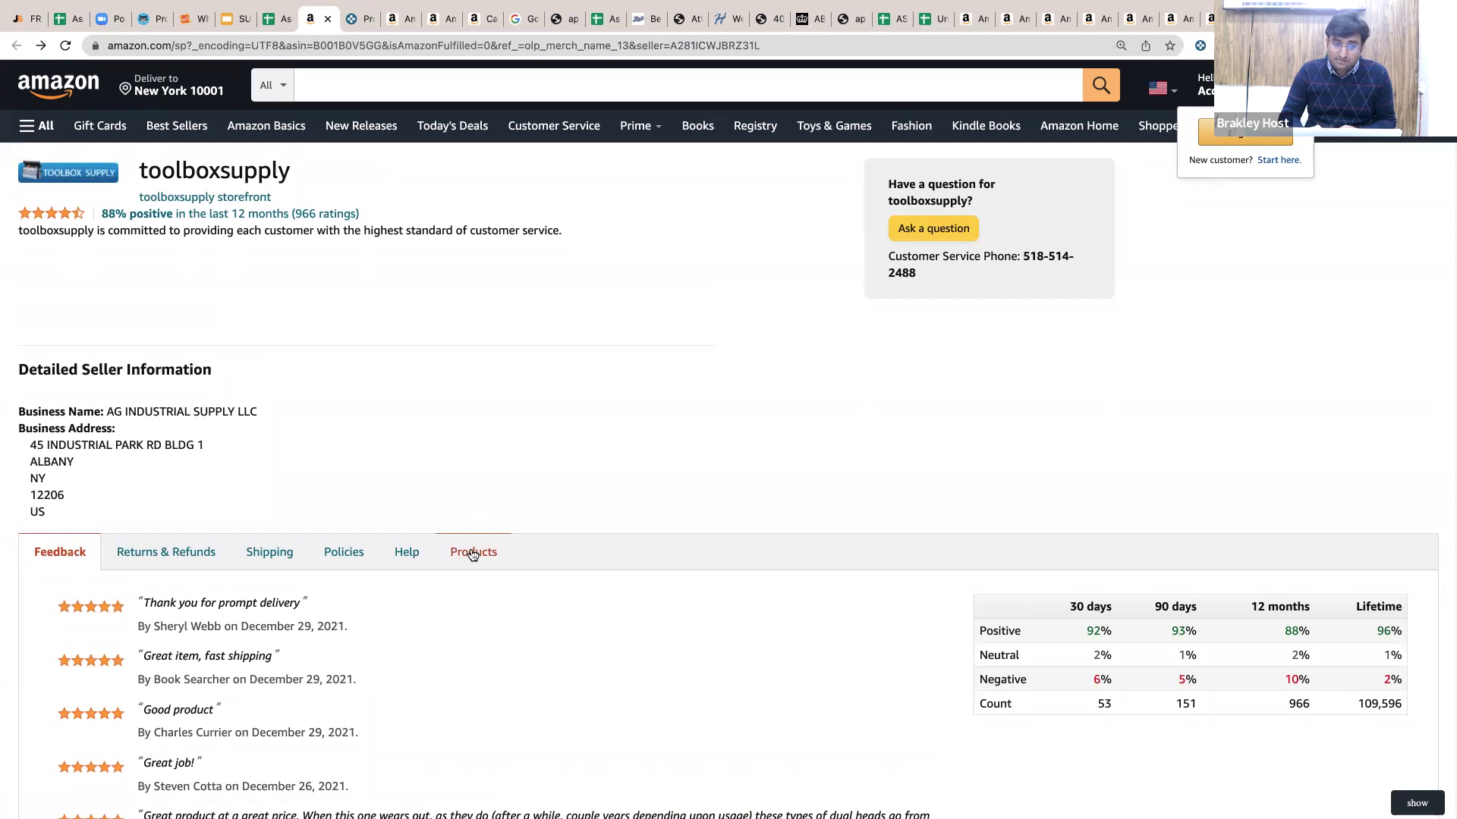
left_click(473, 554)
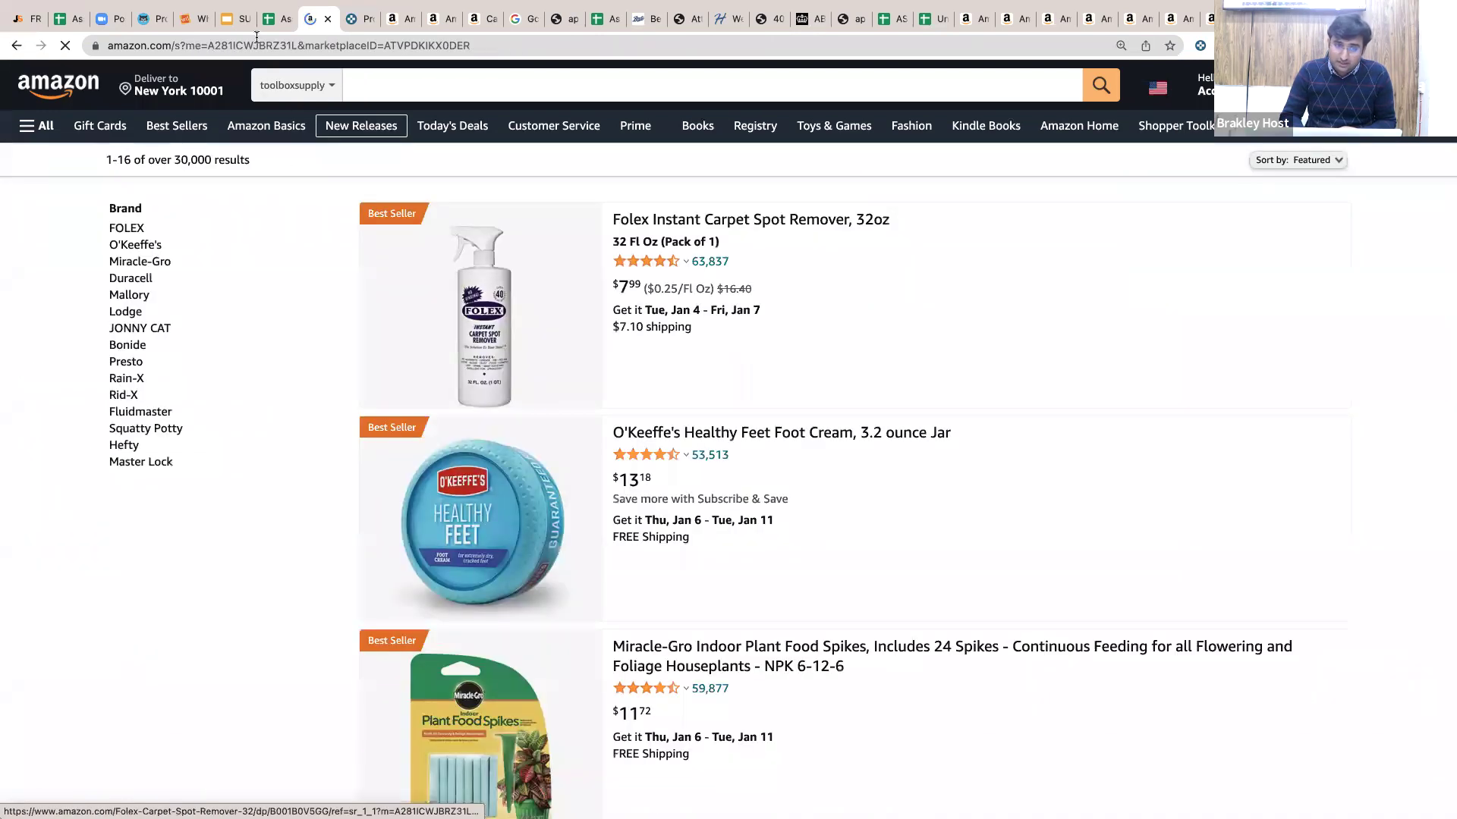
left_click(257, 44)
double_click(257, 44)
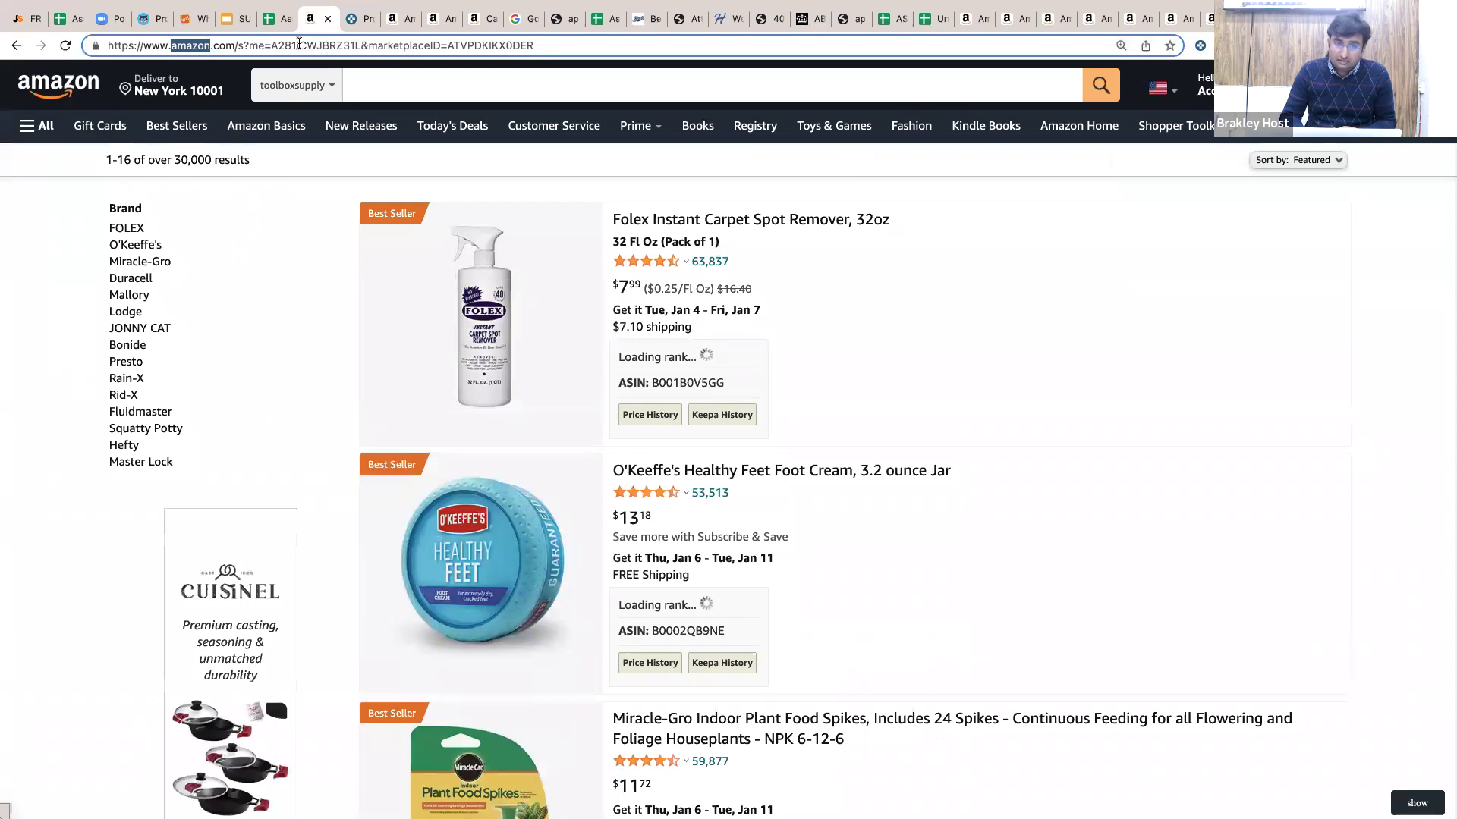
double_click(299, 44)
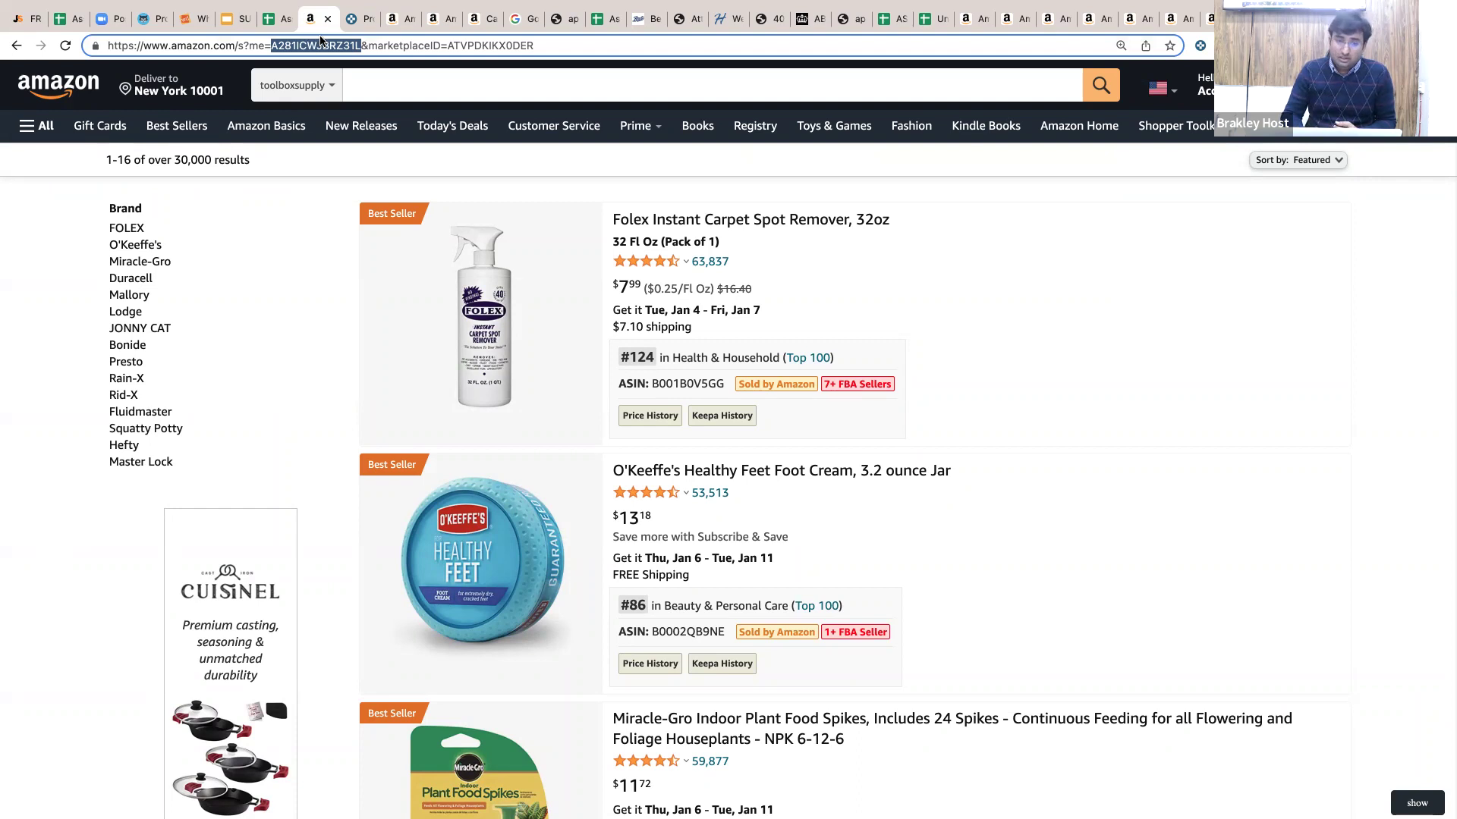
left_click(359, 20)
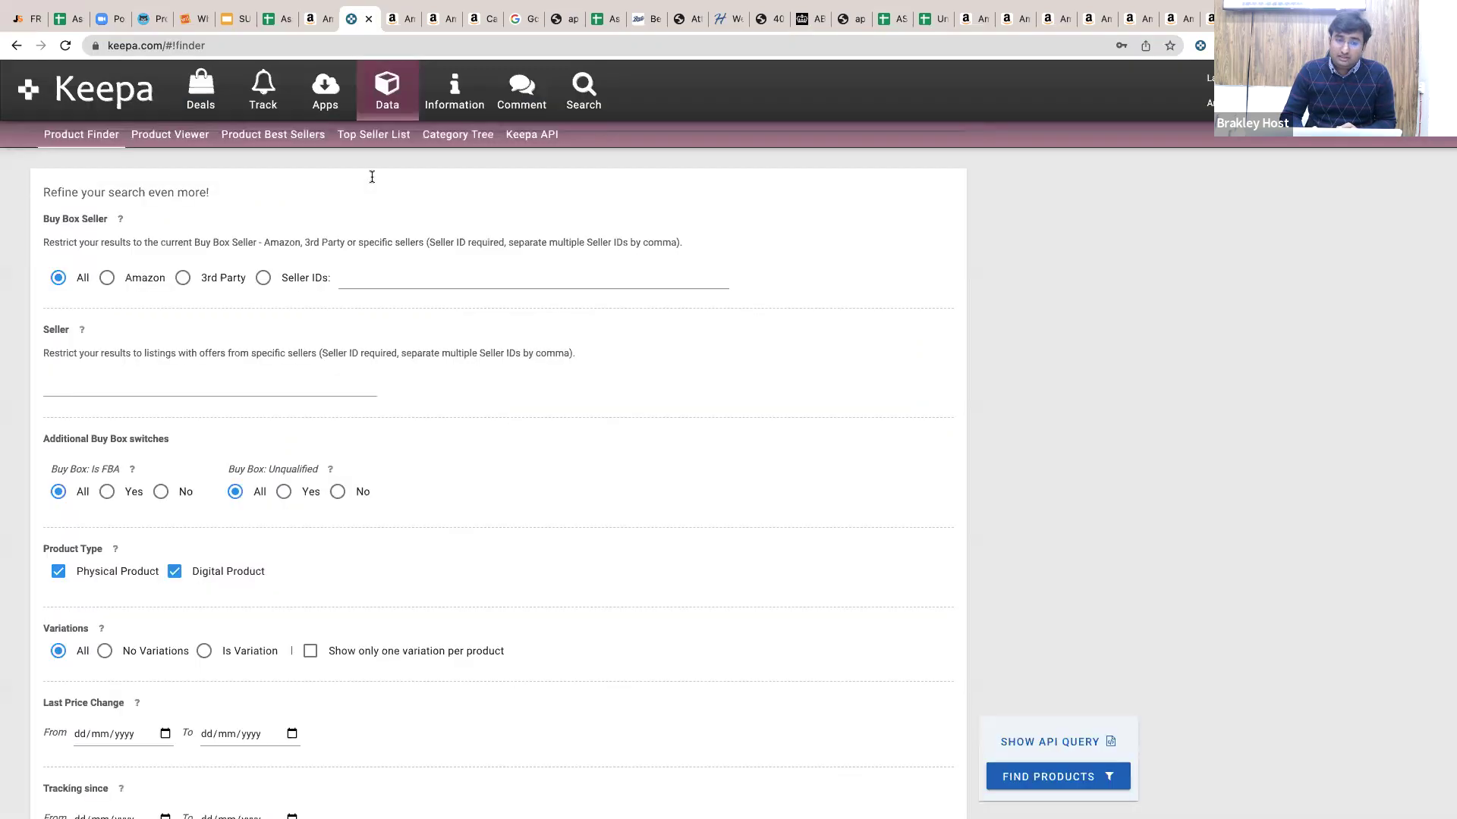
left_click(260, 380)
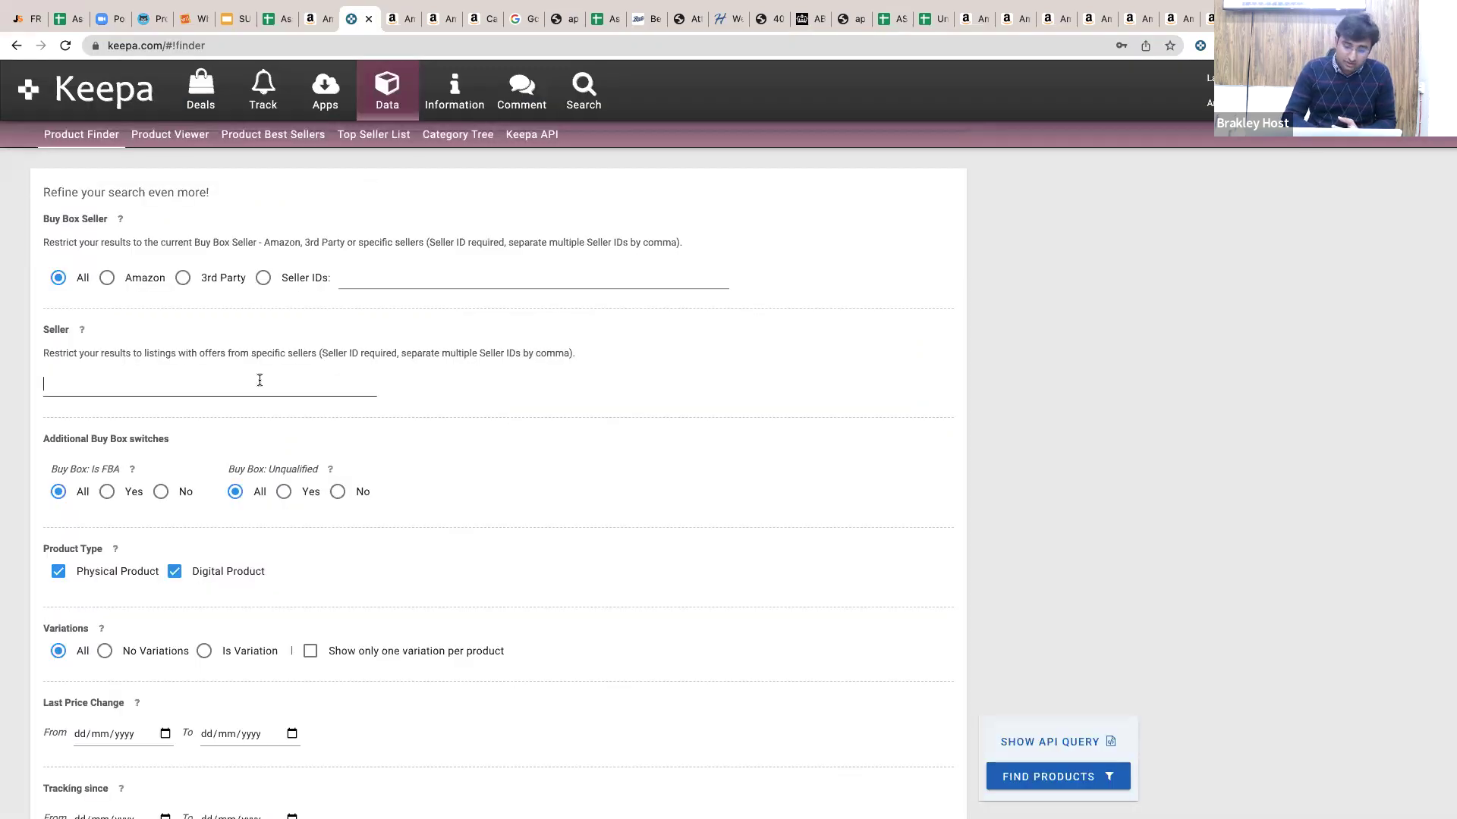
type("A281ICWJBRZ31L")
left_click(303, 385)
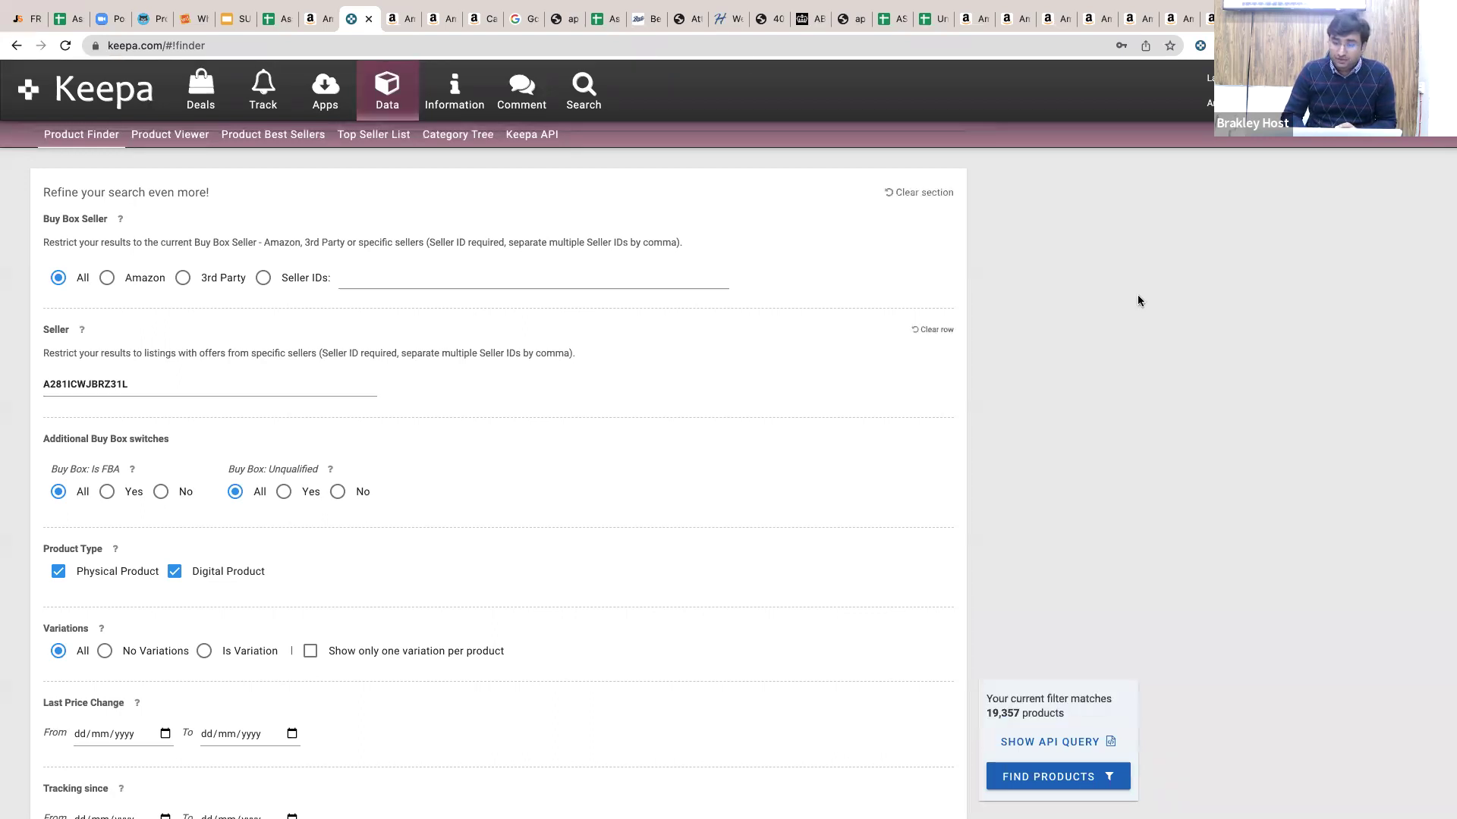
key("super+a")
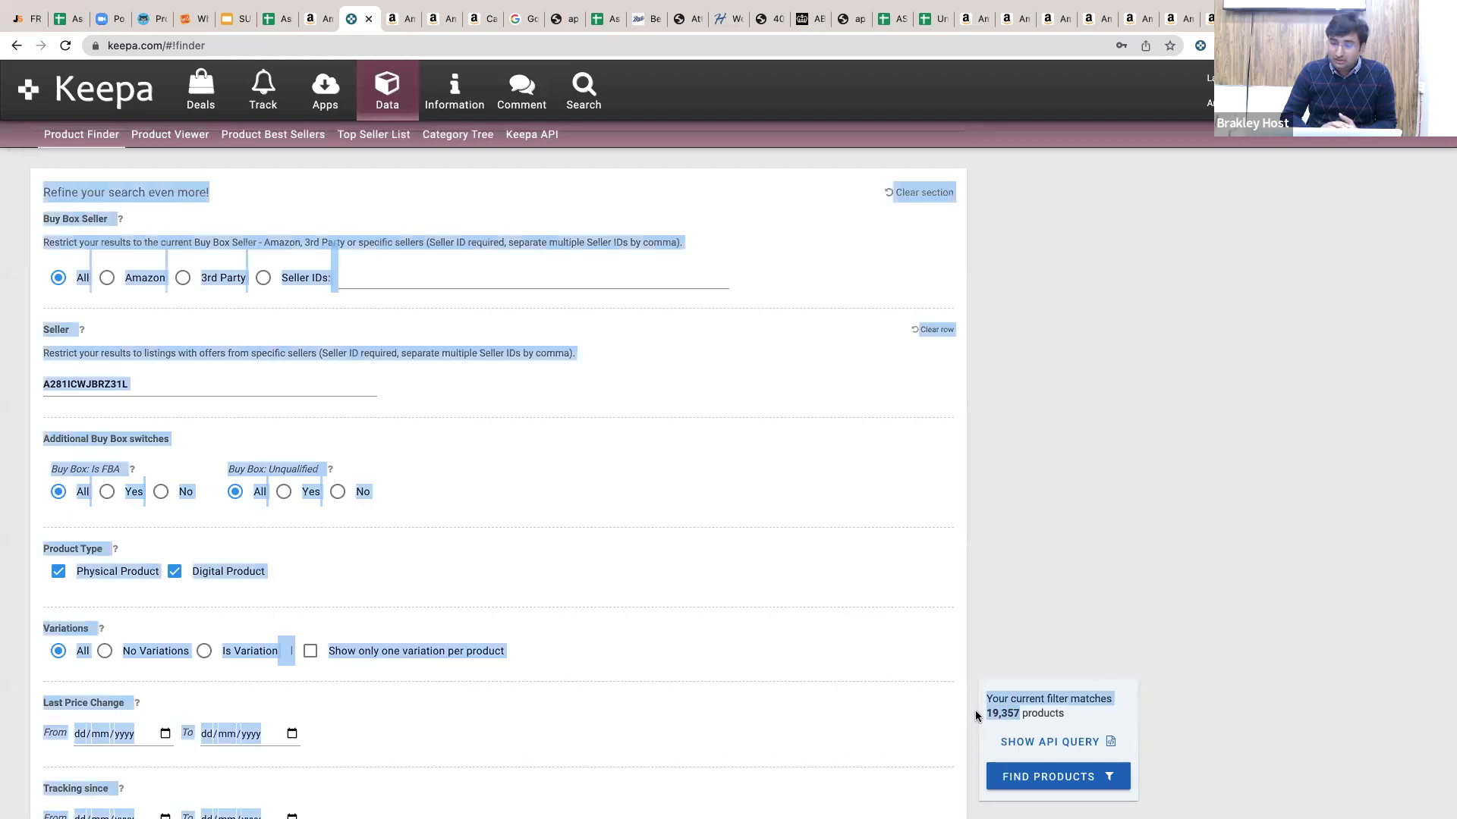
left_click(1060, 658)
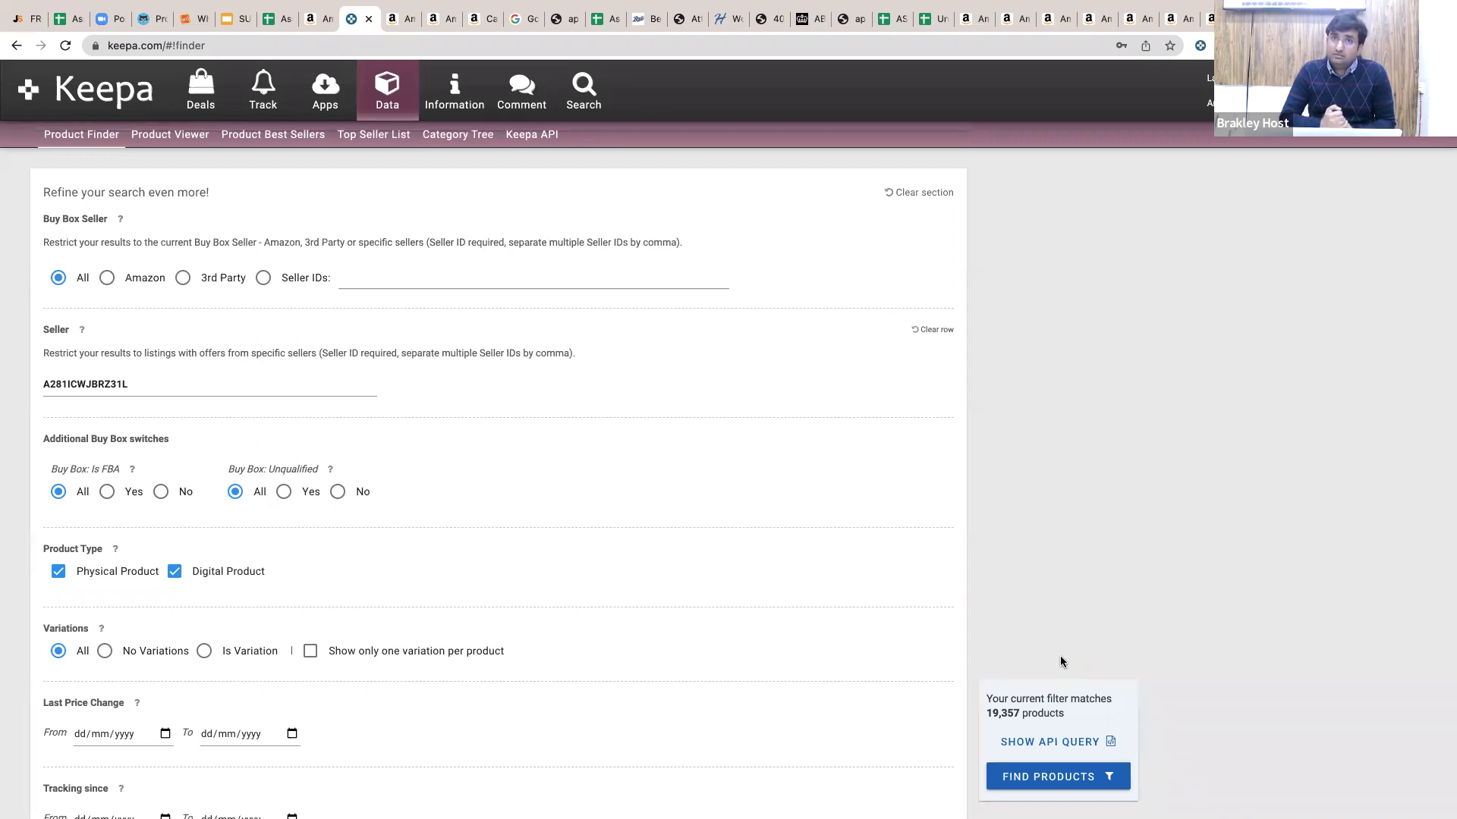
Tick Amazon $ 'Out of stock' and run Find Products to list the matching out-of-stock items.
scroll(726, 593, "up", 20)
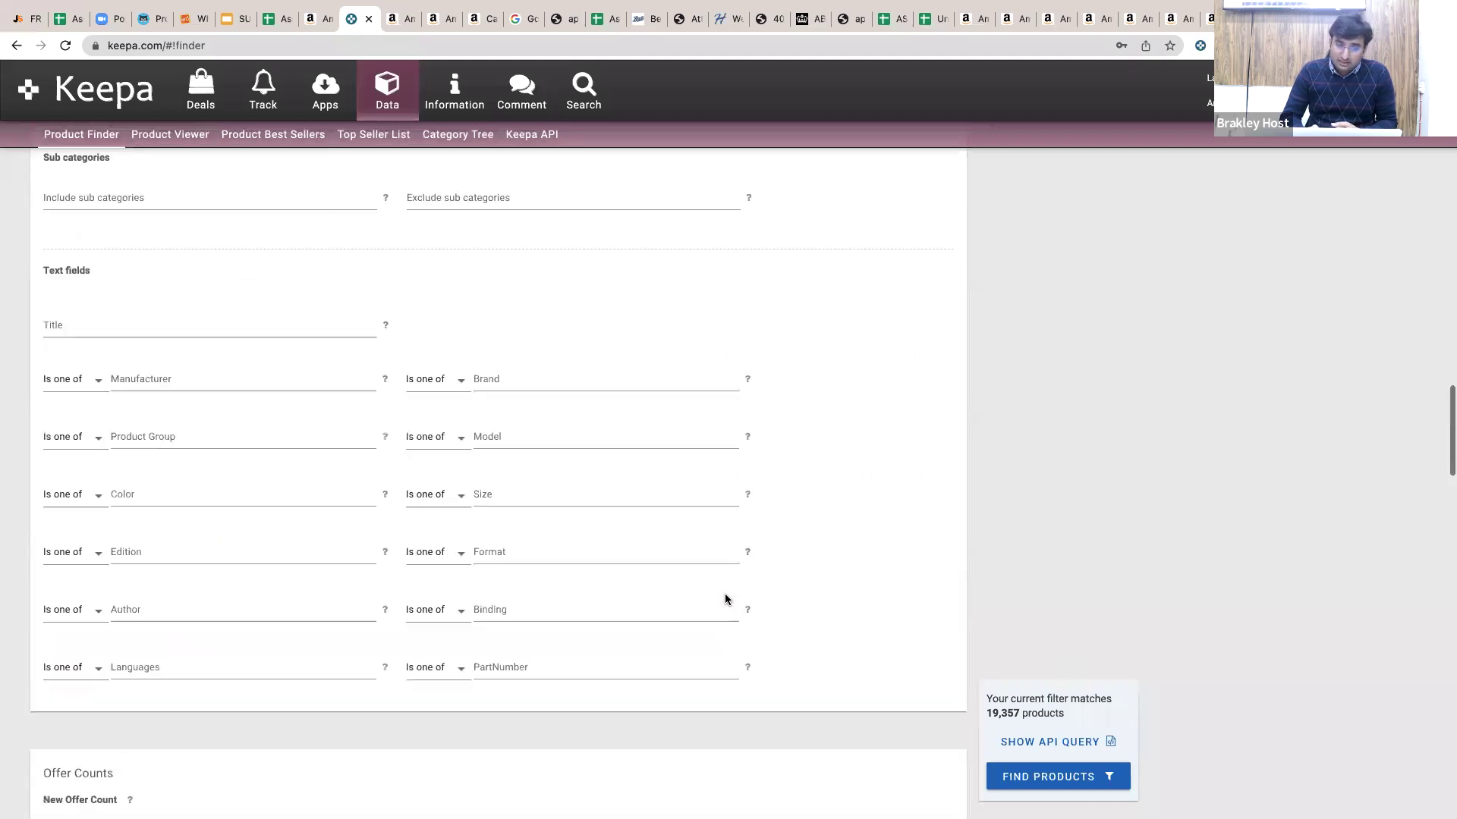
scroll(725, 593, "up", 5)
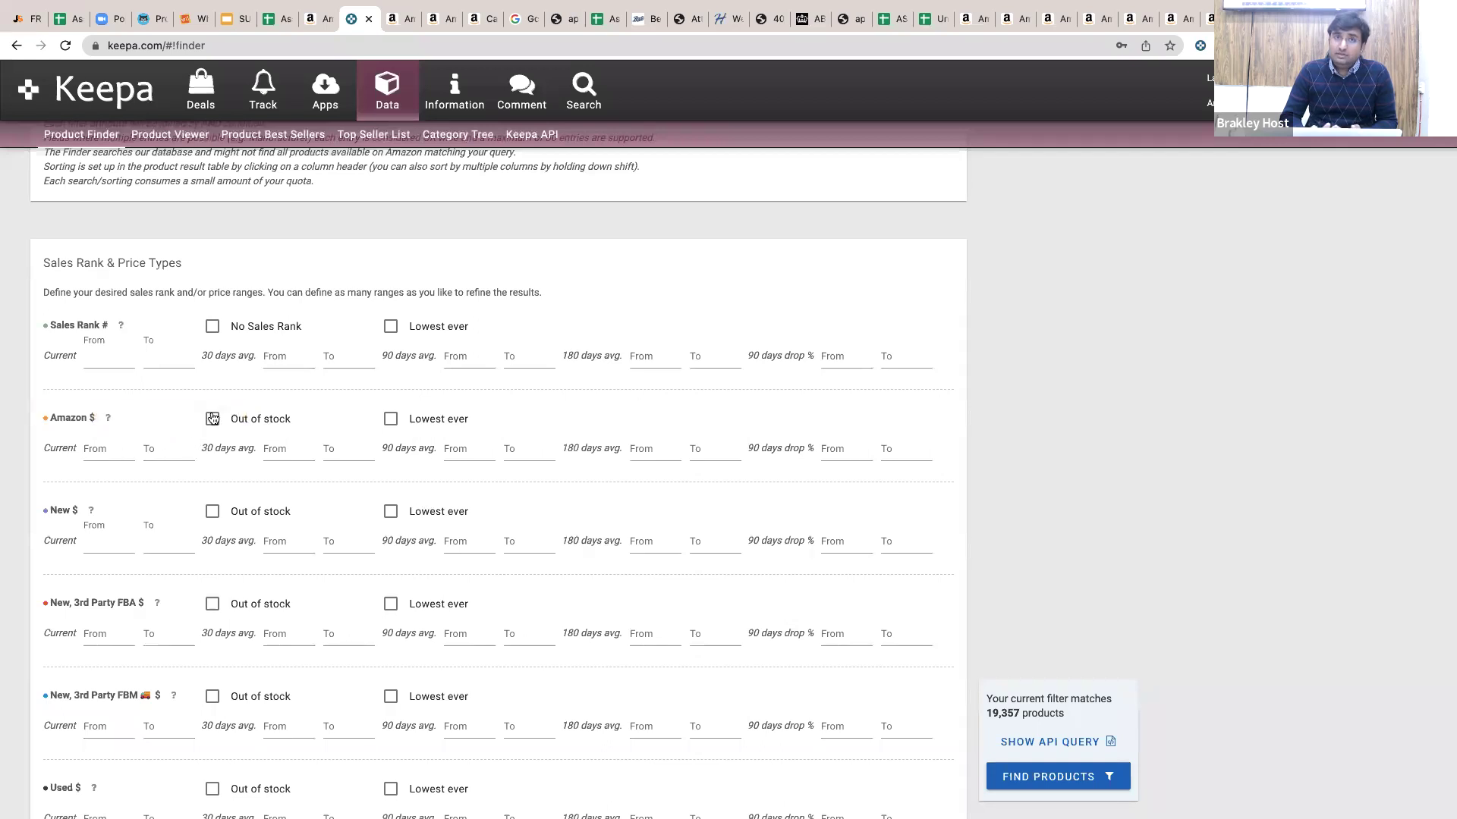
left_click(213, 418)
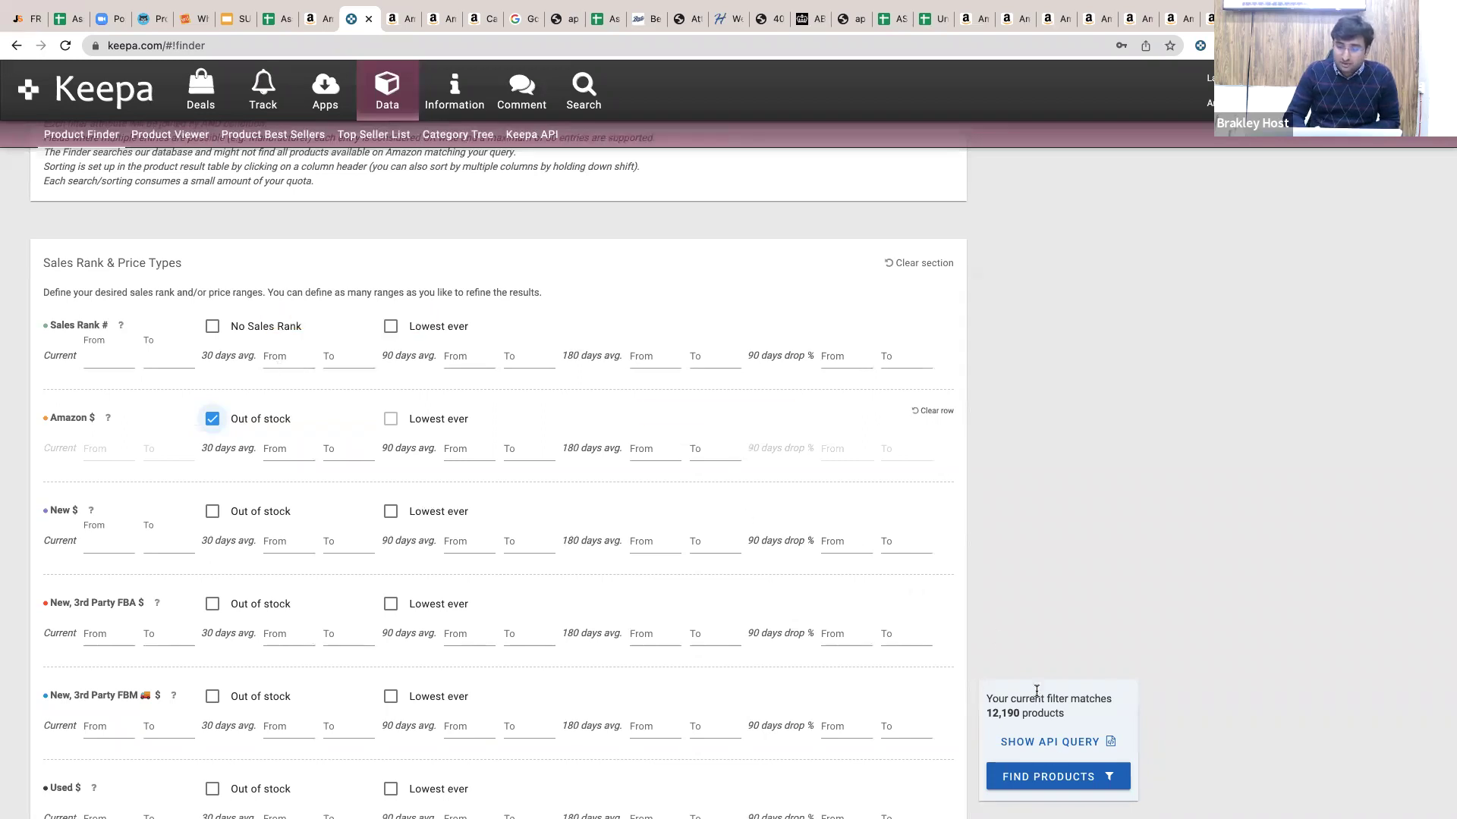
left_click(1051, 776)
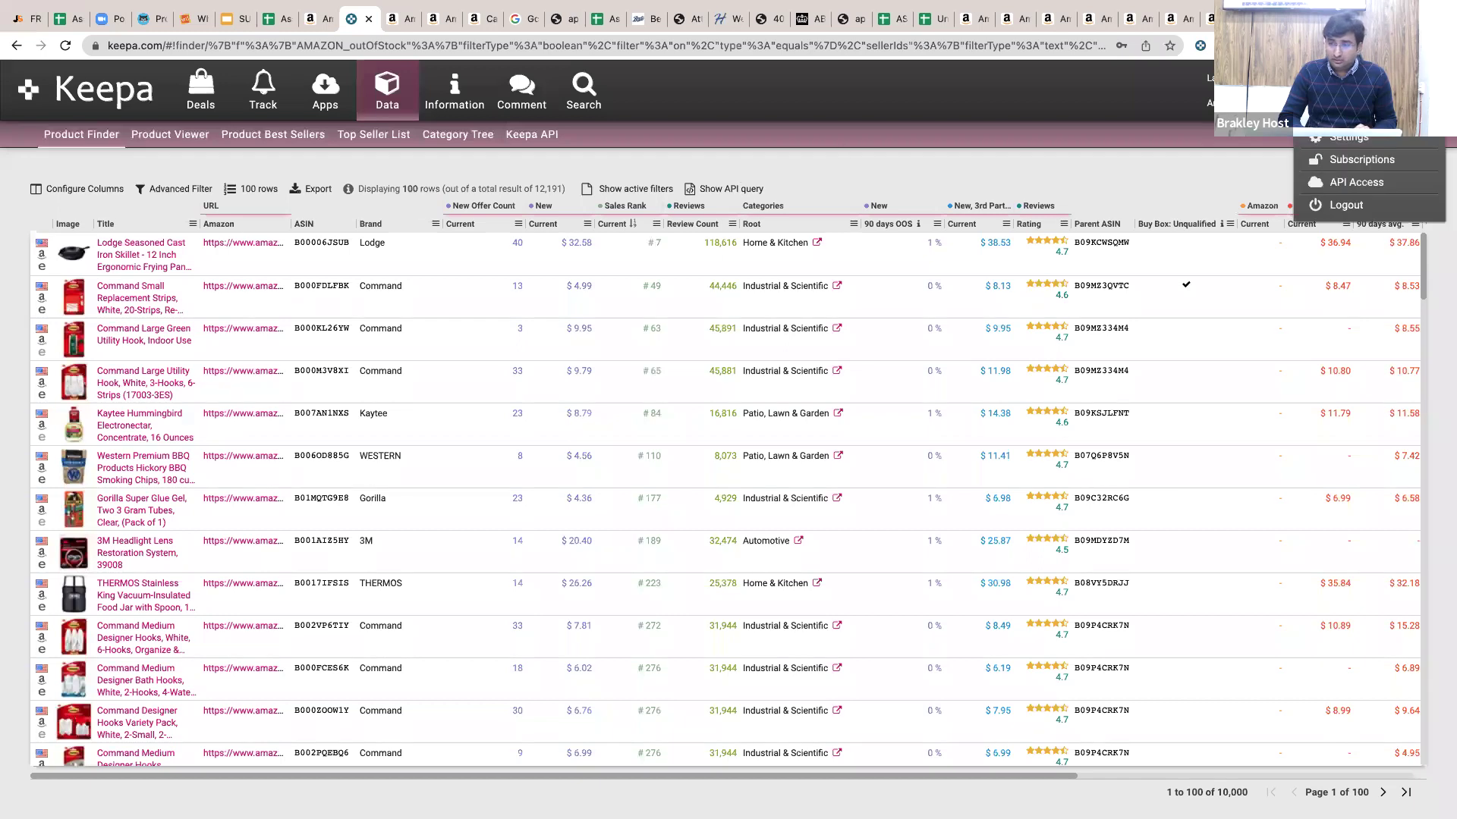
Zoom the browser in several steps to enlarge the Keepa results table.
left_click(1444, 46)
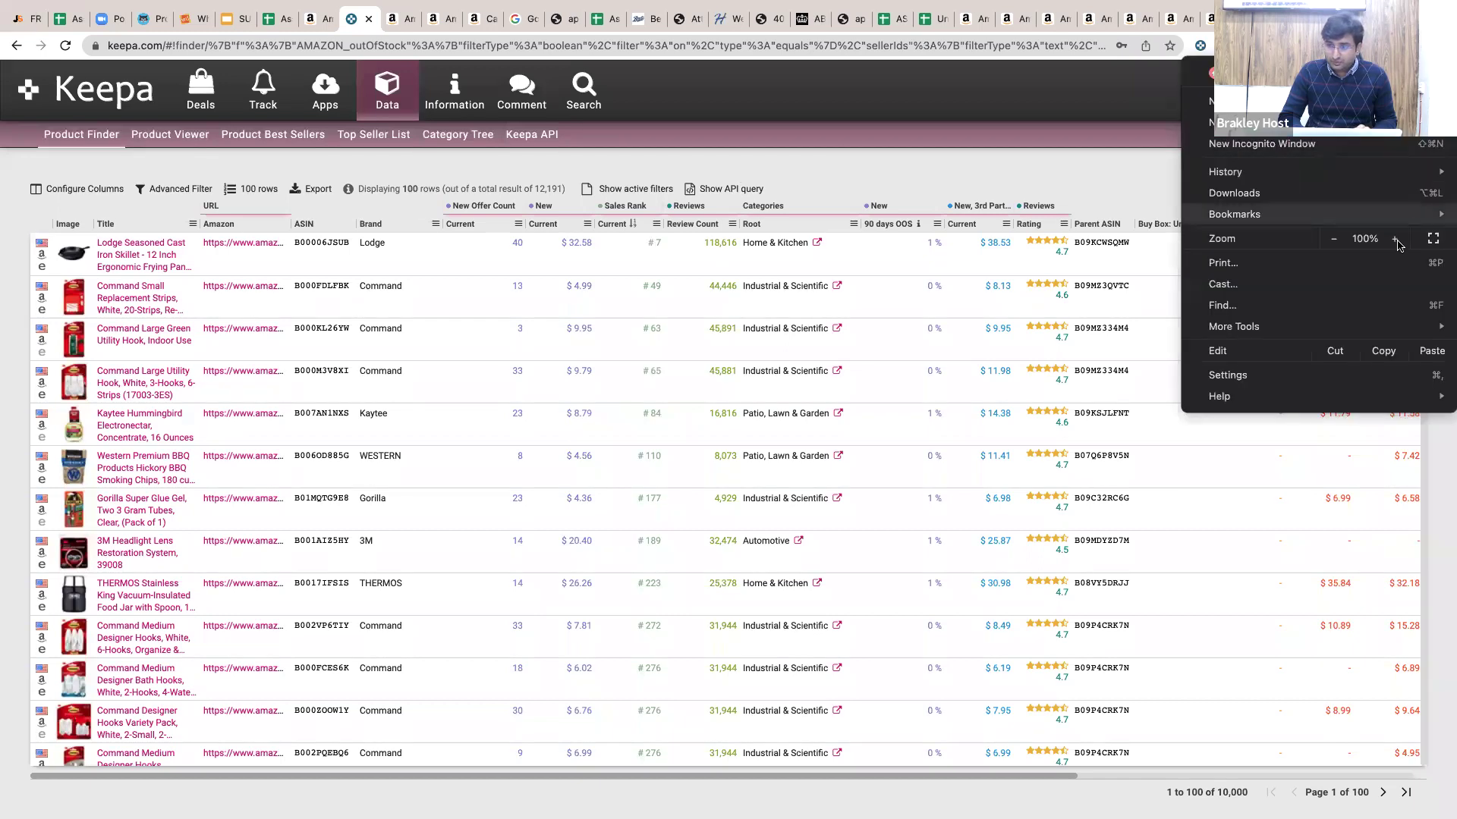
left_click(1396, 239)
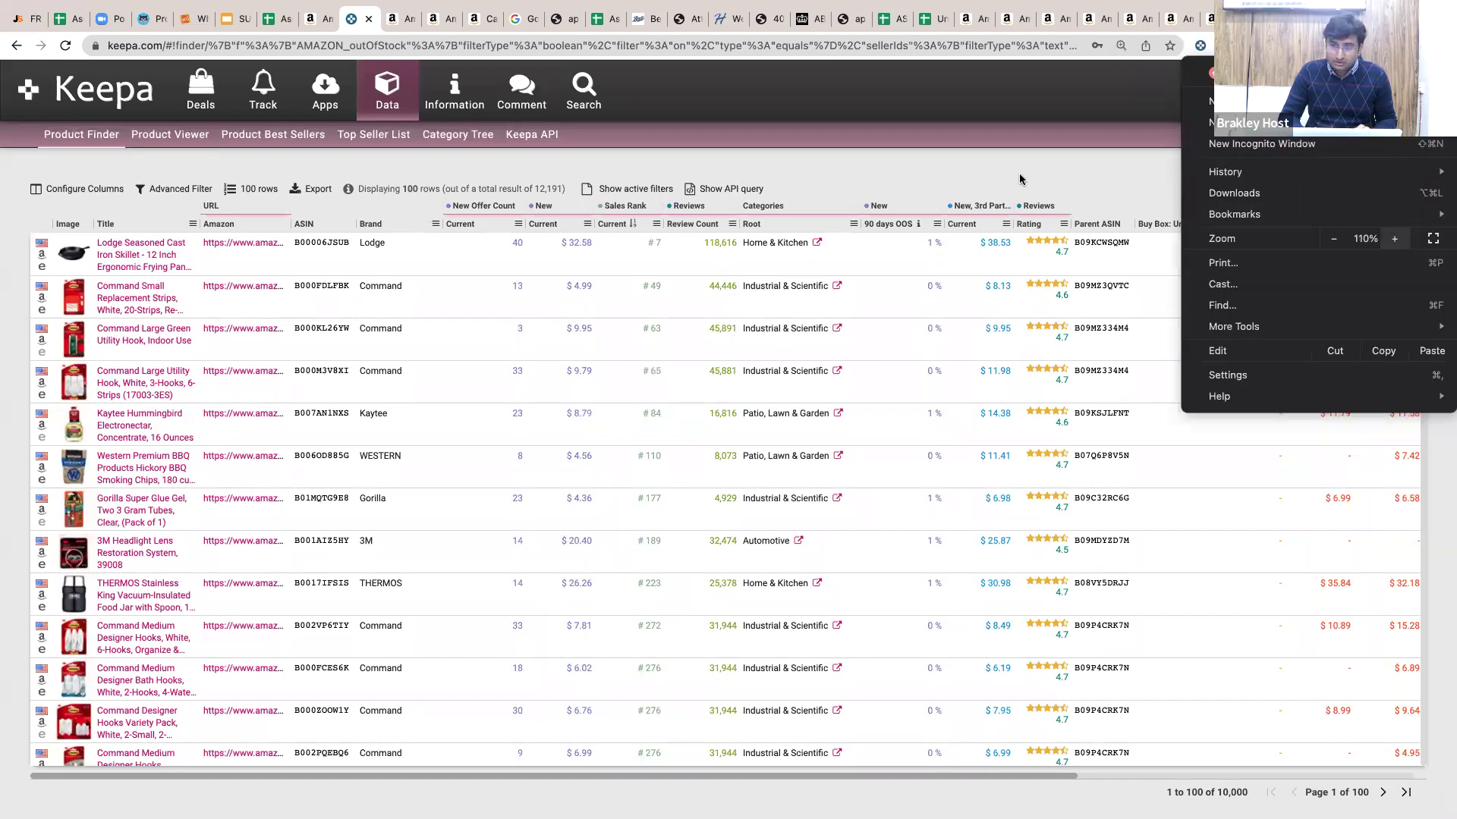
key("super+equal")
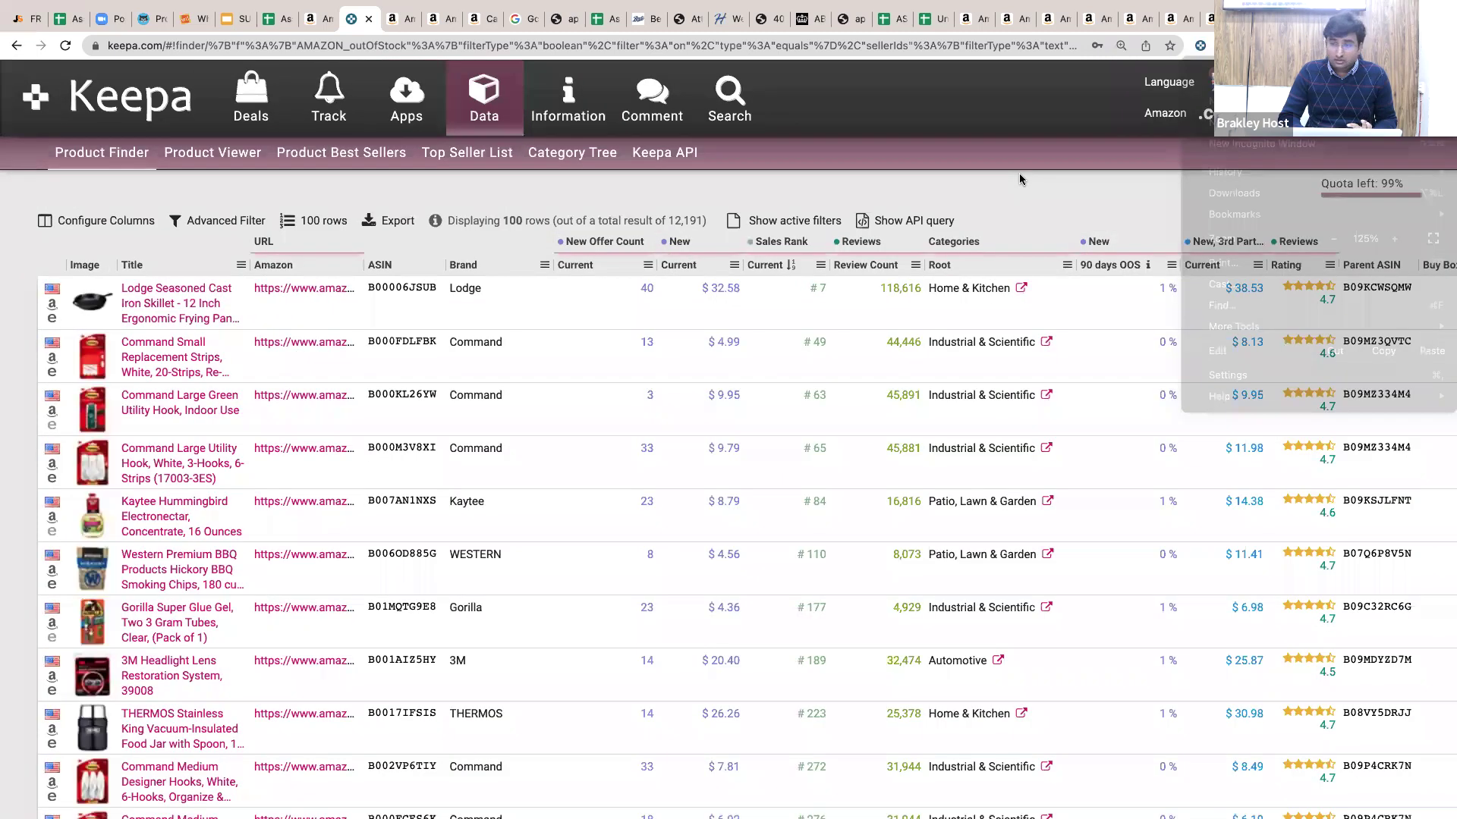
left_click(1440, 45)
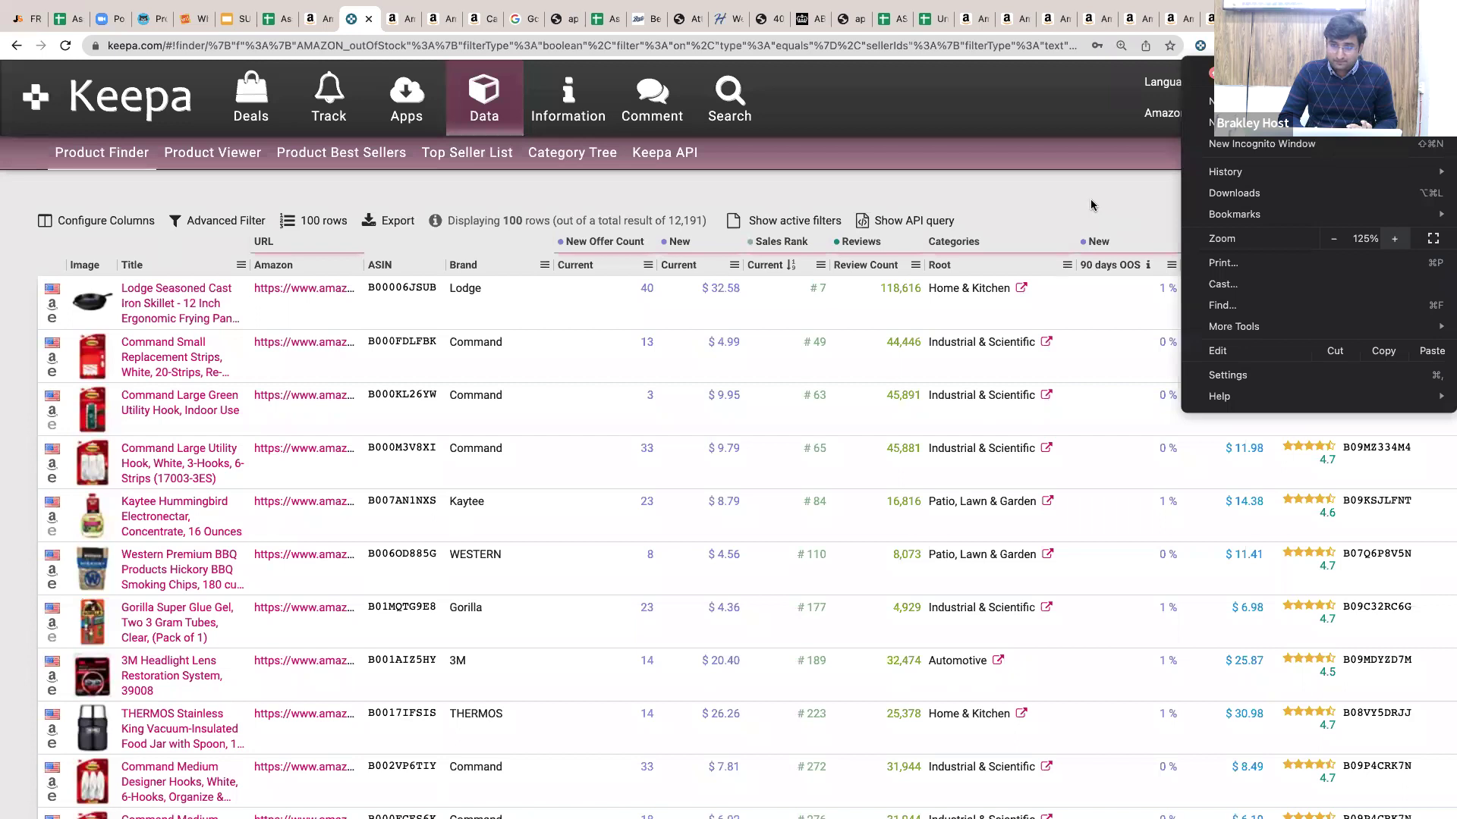
key("super+equal")
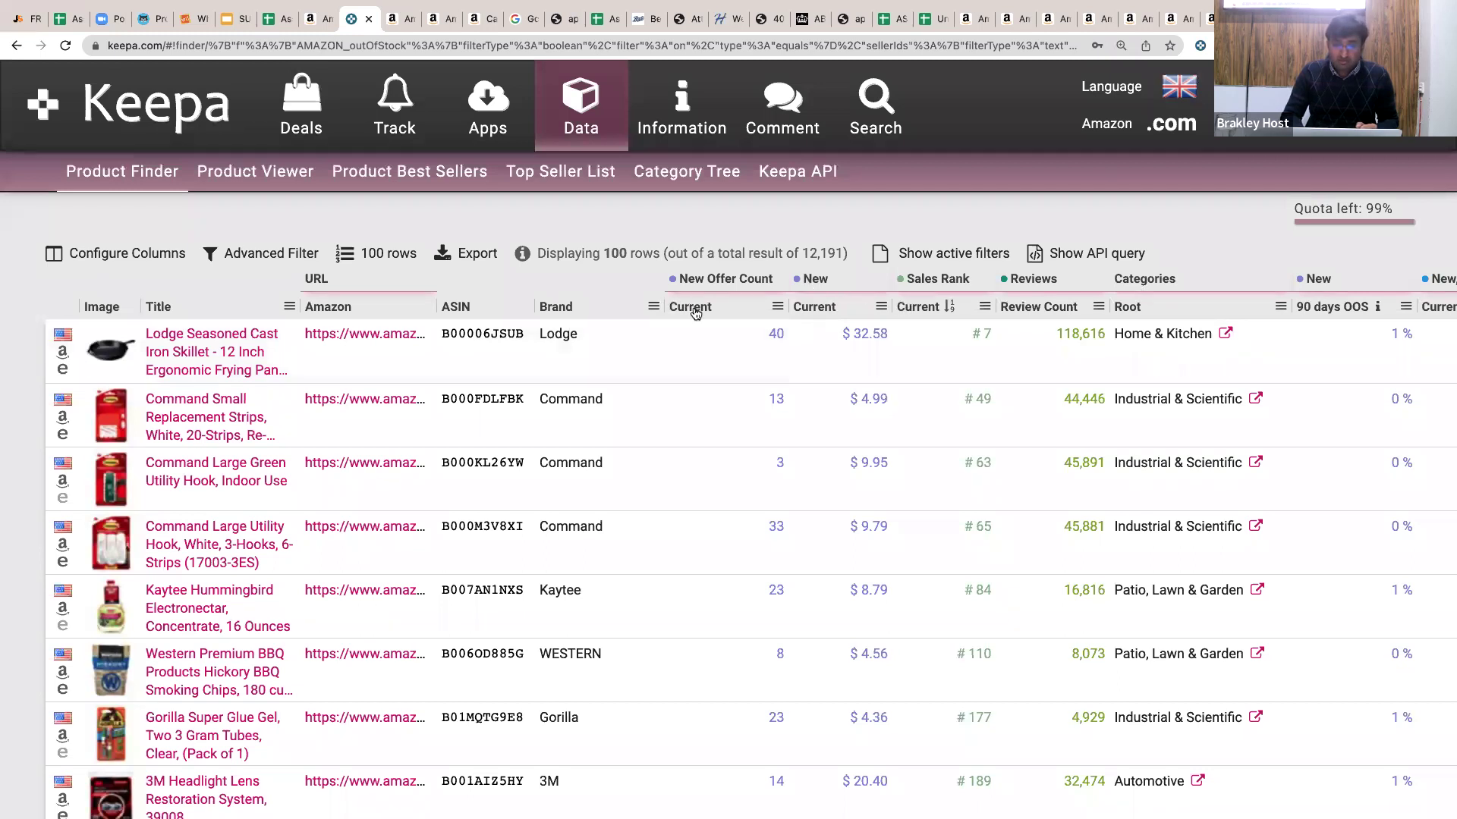
Drag Rating after Review Count and New, 3rd Party Current before 90 days OOS.
mouse_move(692, 308)
left_mouse_down()
mouse_move(738, 293)
mouse_move(688, 301)
left_mouse_up()
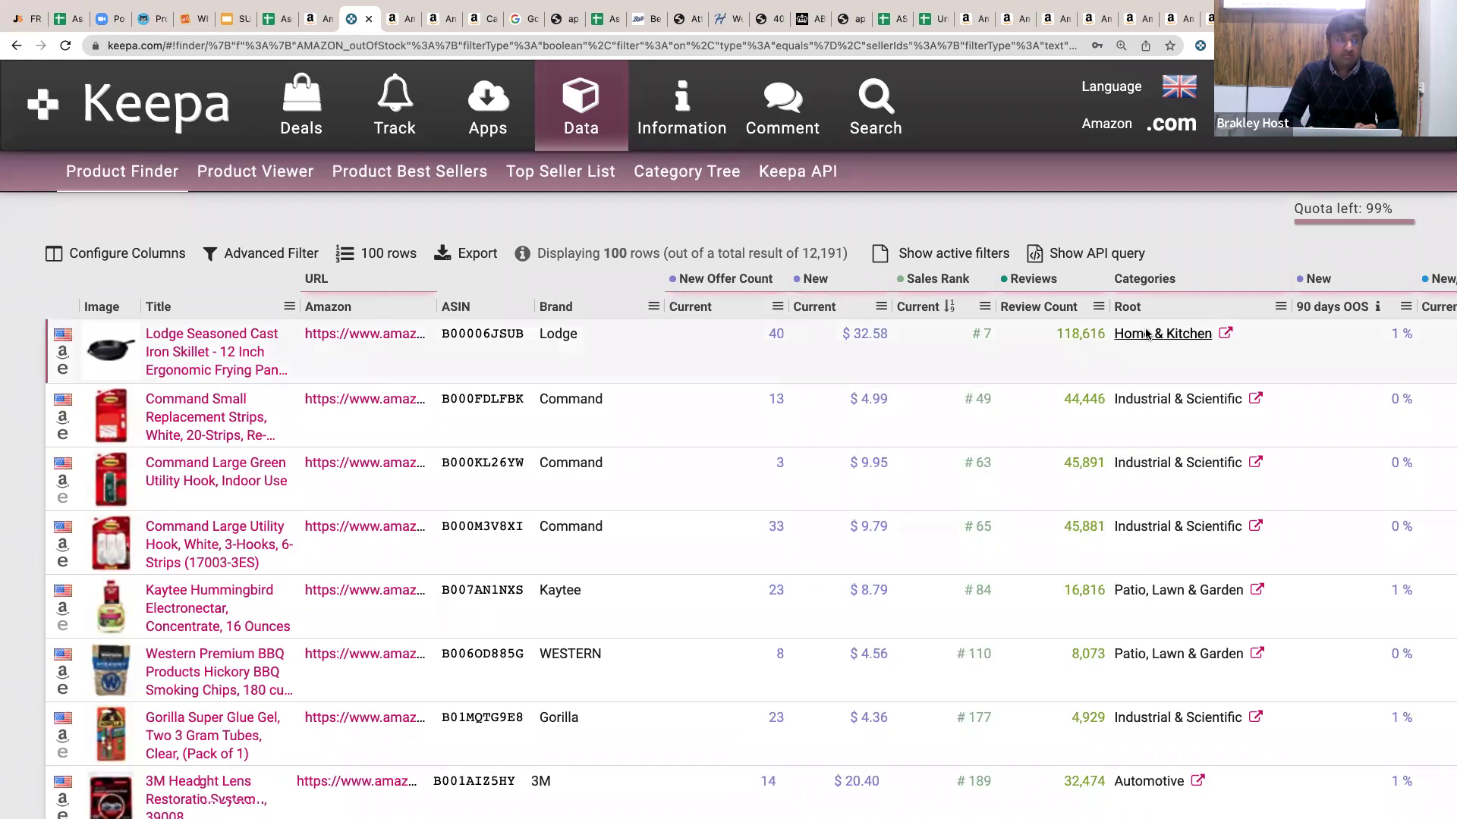
scroll(1258, 303, "right", 3)
left_click_drag(1262, 303, 1007, 309)
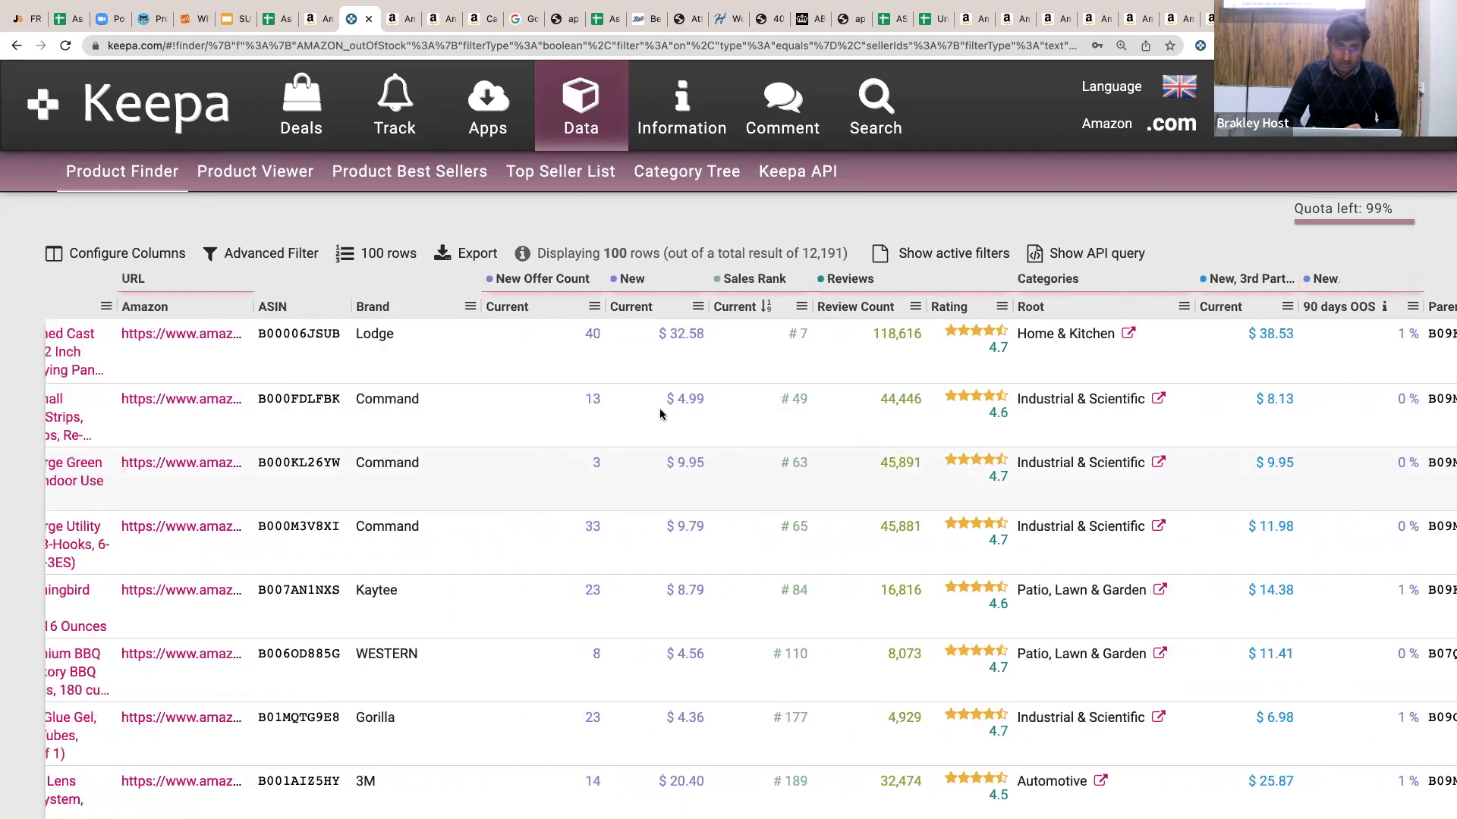
left_click(107, 260)
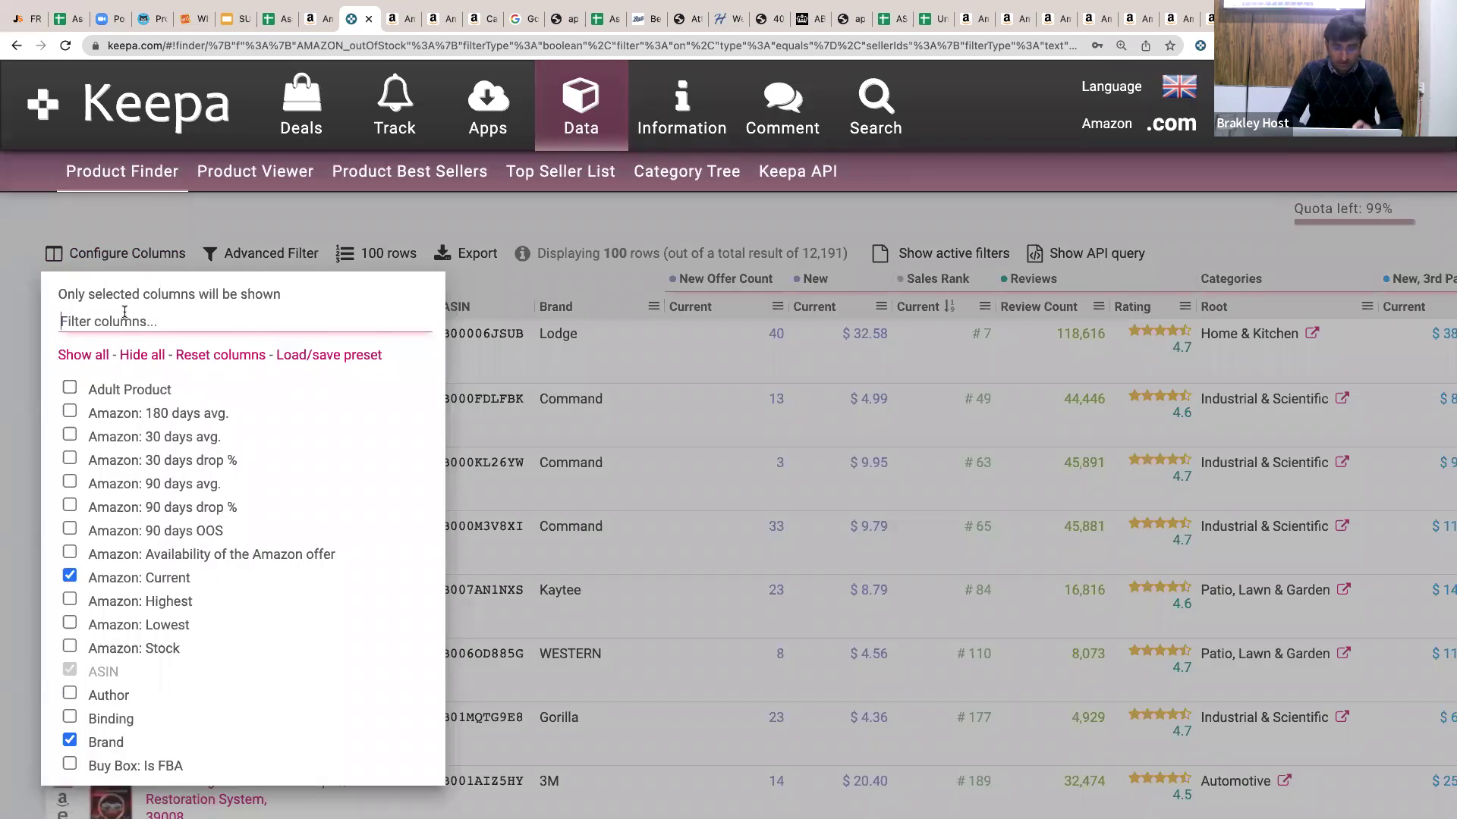
type("url")
left_click(69, 390)
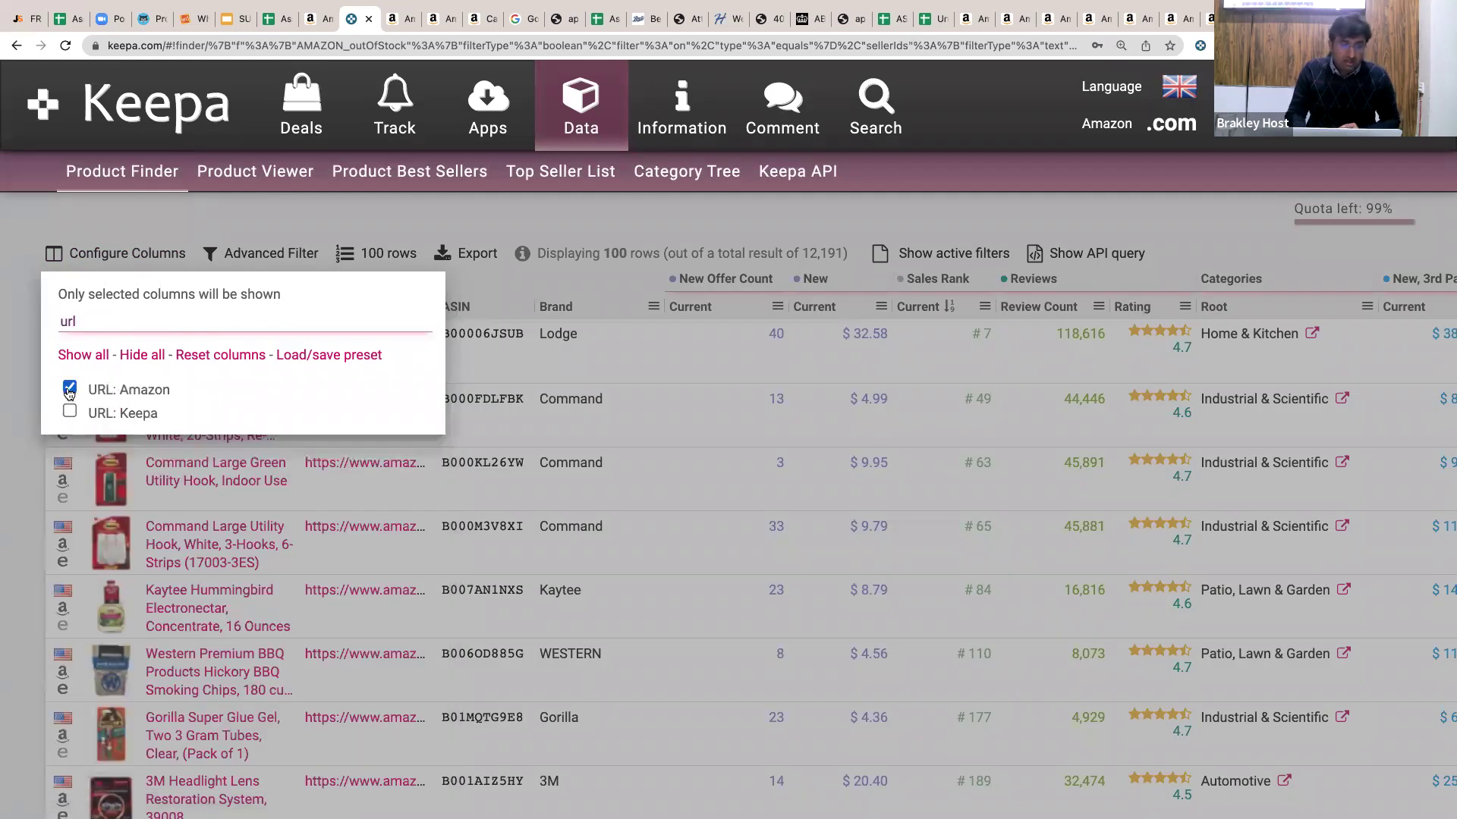
left_click(69, 389)
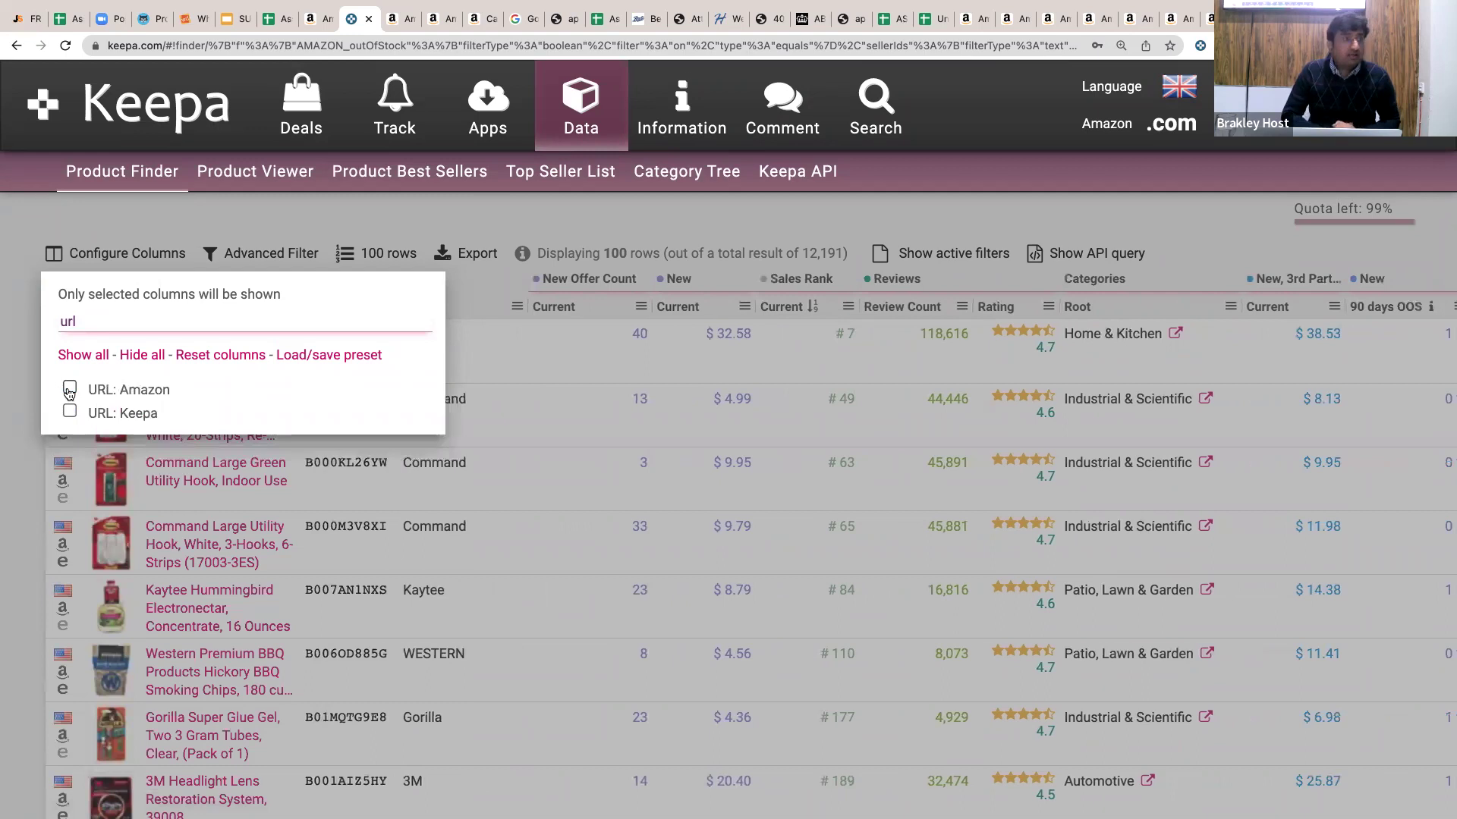
left_click(69, 389)
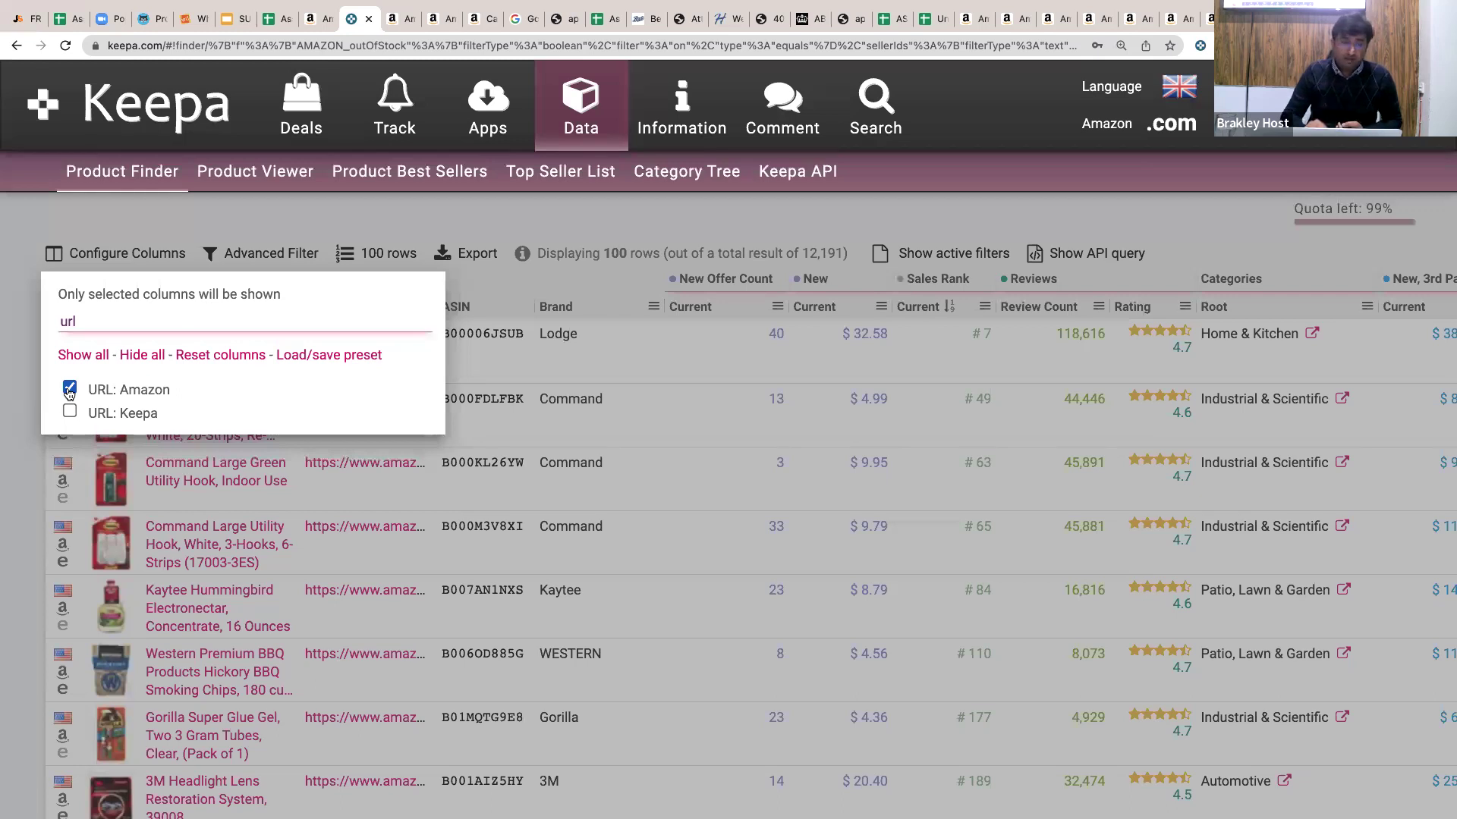
left_click(3, 237)
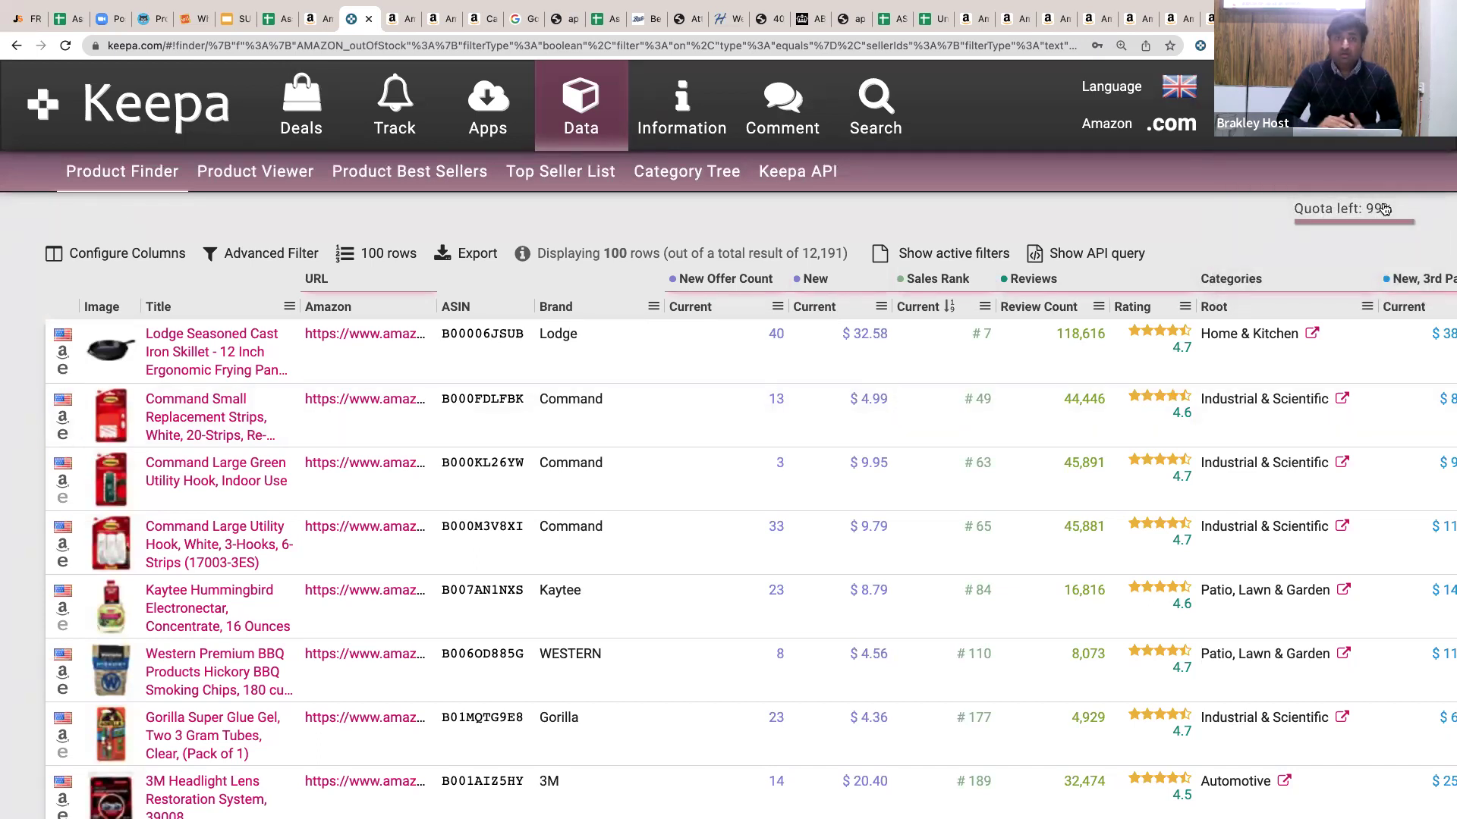
mouse_move(1385, 208)
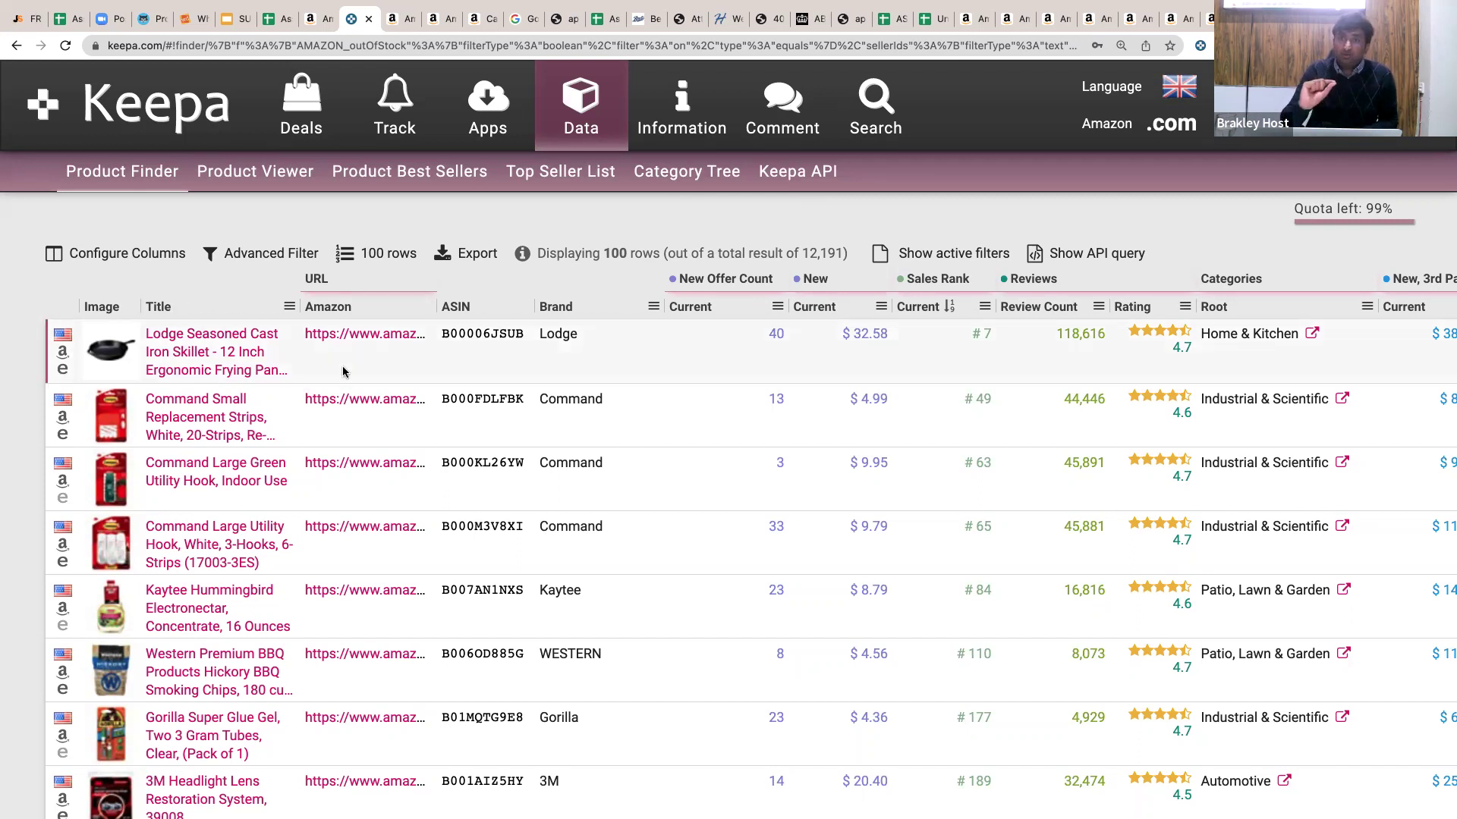
Open the Amazon pages of the top four results in background tabs and view the Lodge skillet's.
scroll(626, 455, "right", 5)
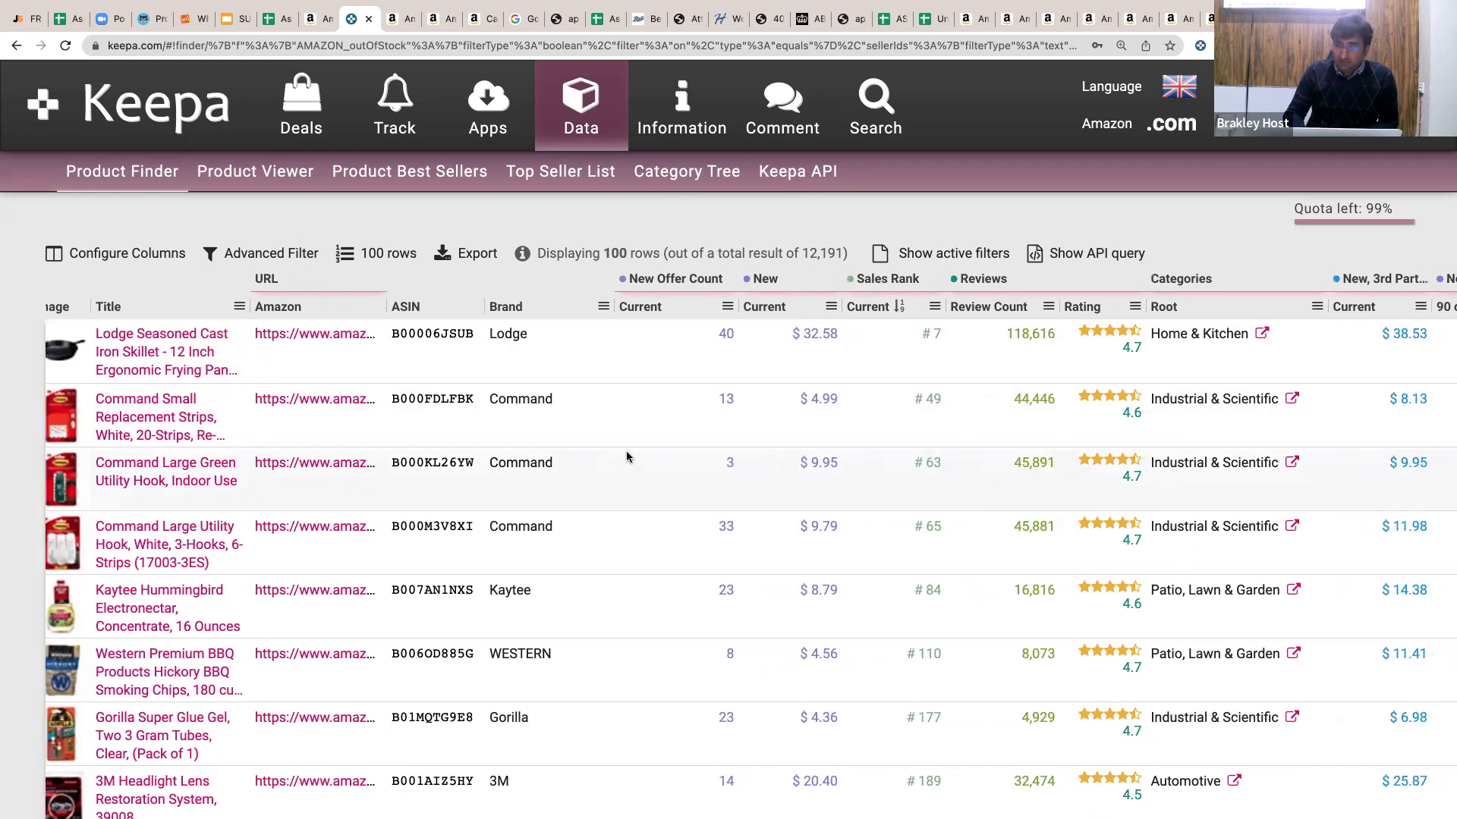
scroll(627, 457, "right", 15)
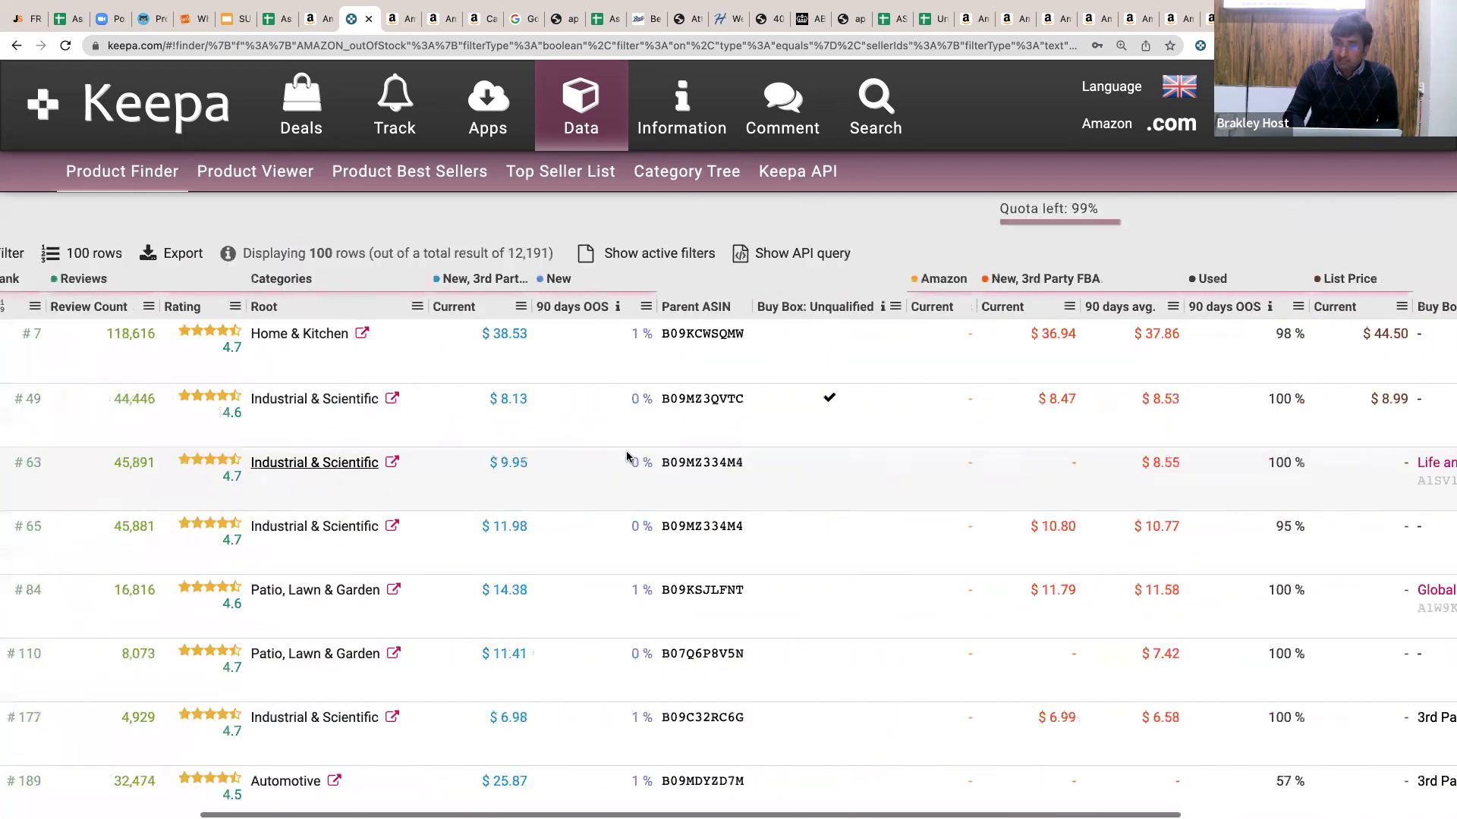
scroll(628, 458, "left", 11)
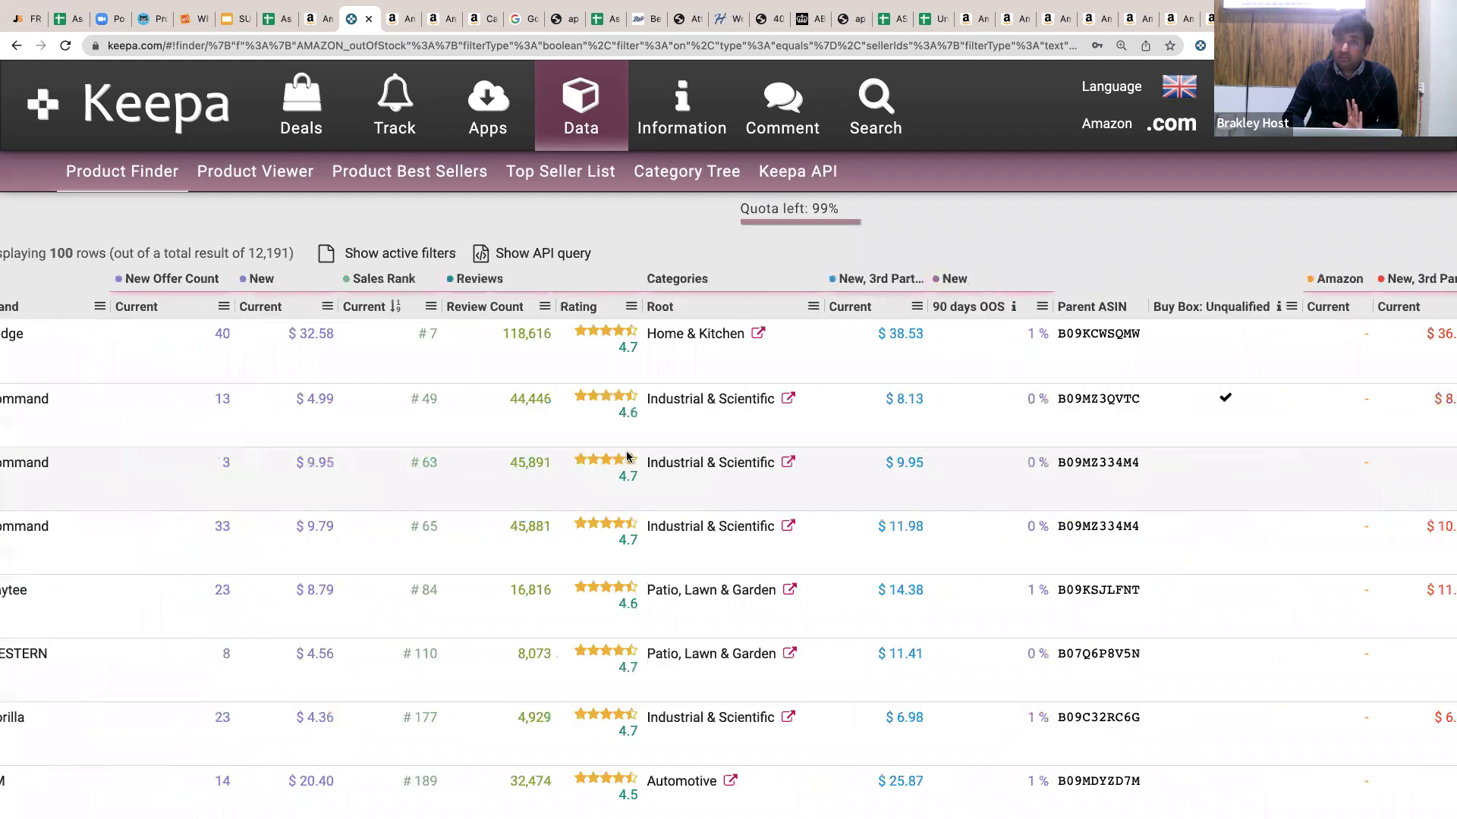
scroll(627, 457, "left", 9)
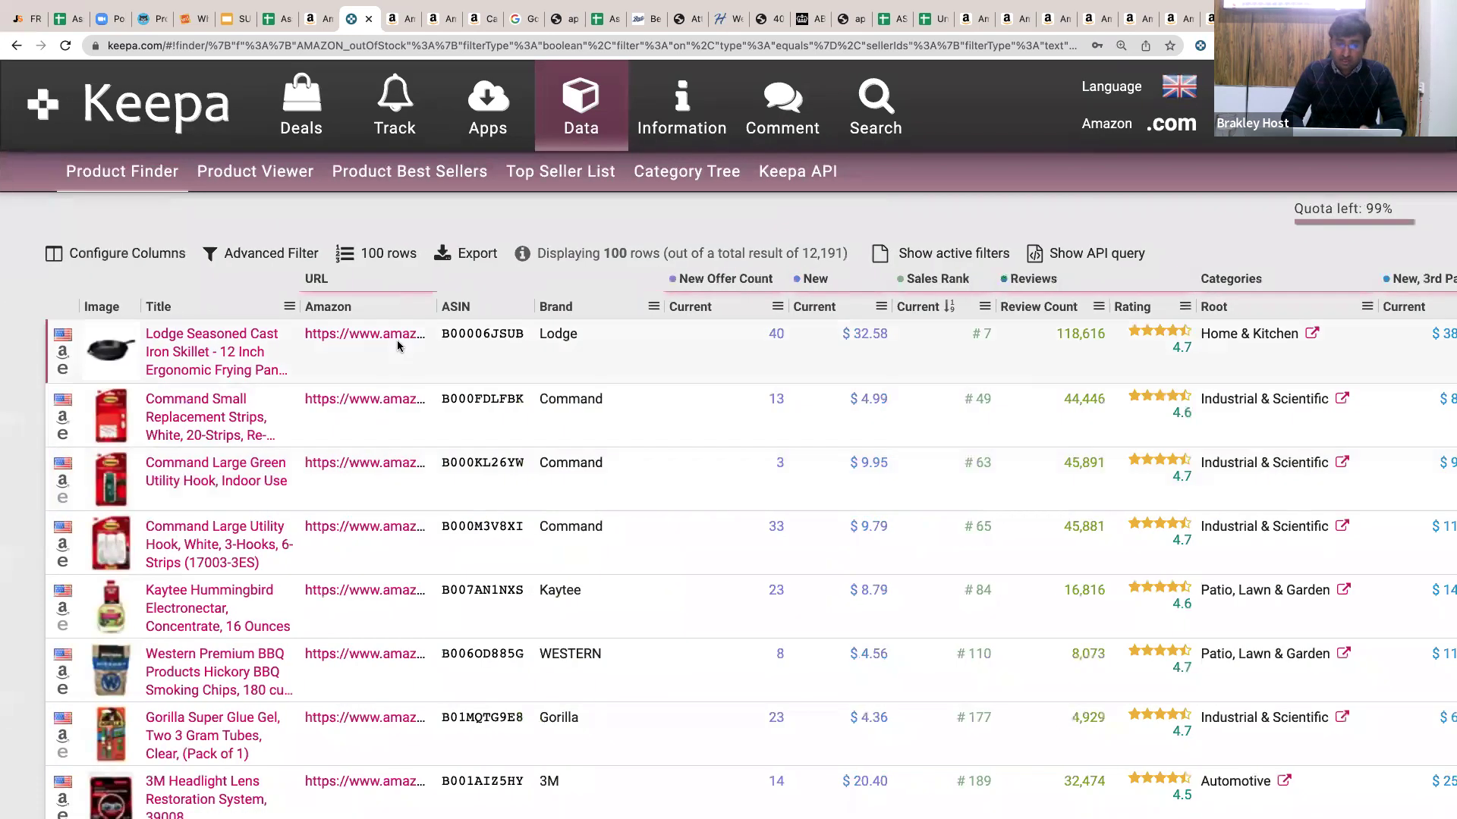
left_click(392, 340, "super")
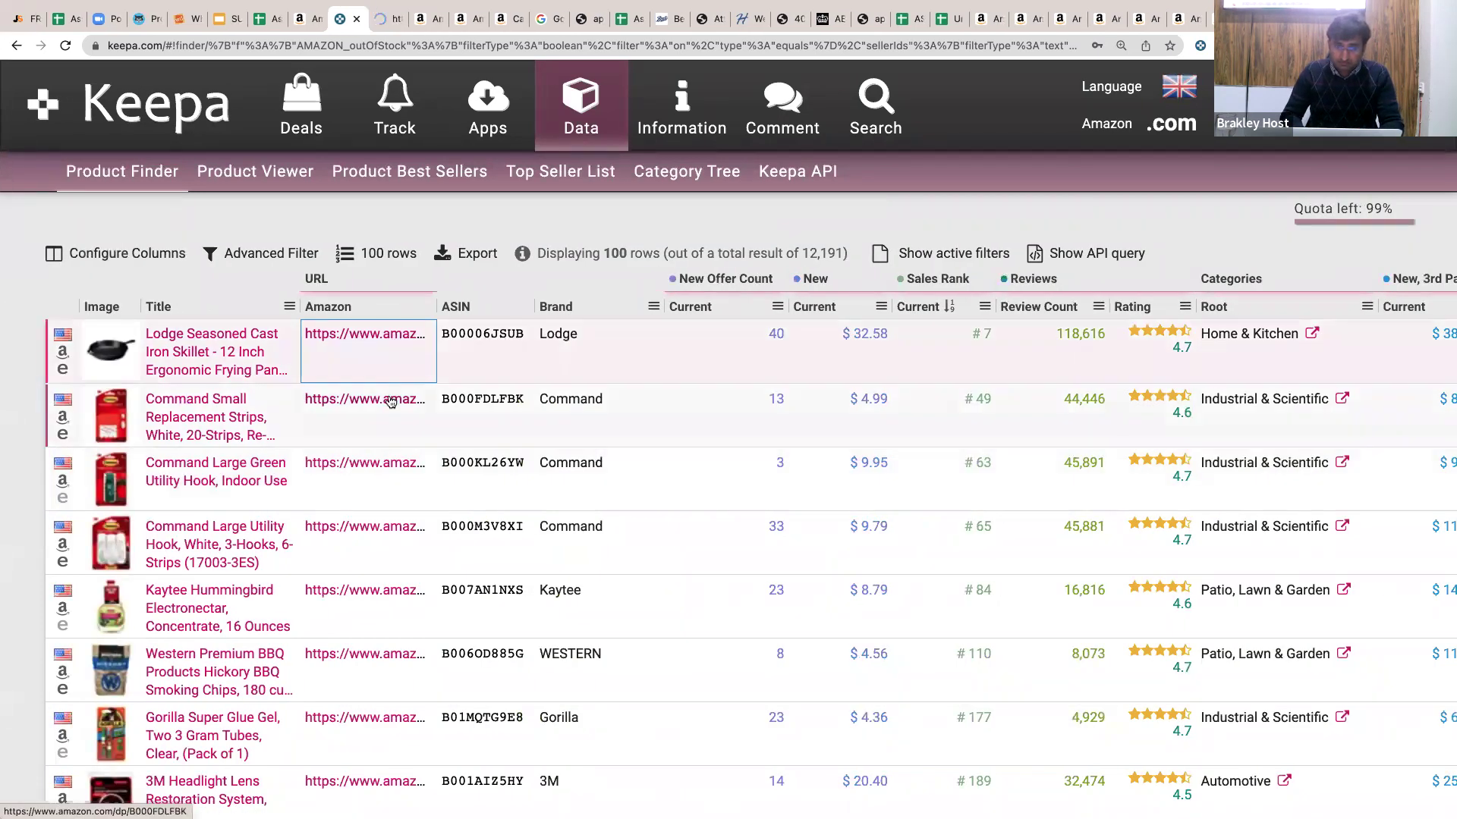
left_click(386, 463, "super")
left_click(366, 528, "super")
left_click(343, 599, "super")
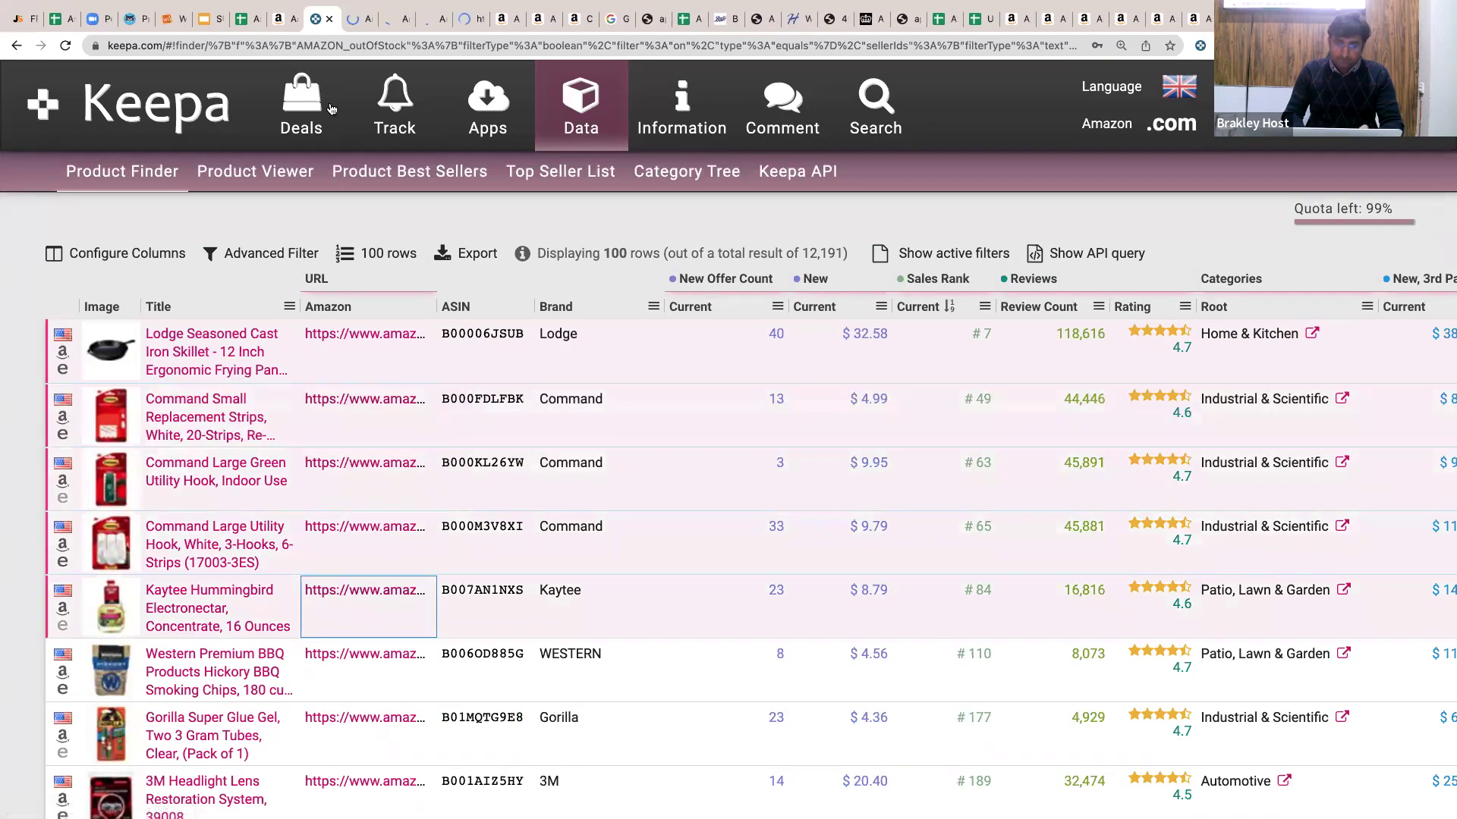
left_click(339, 23)
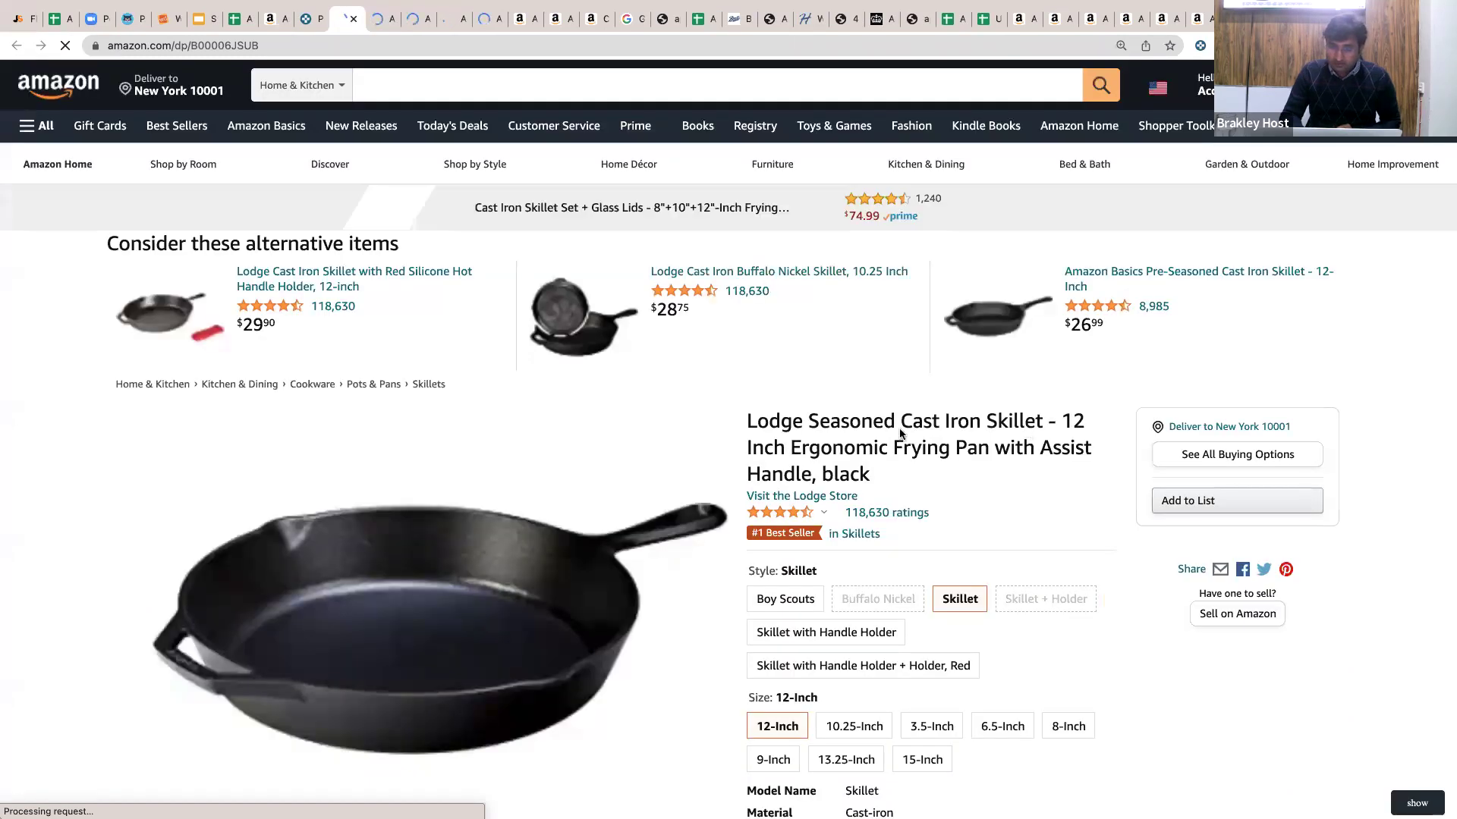
Glance back at the Keepa results, then return to browse the Lodge skillet's Amazon page.
scroll(899, 428, "down", 2)
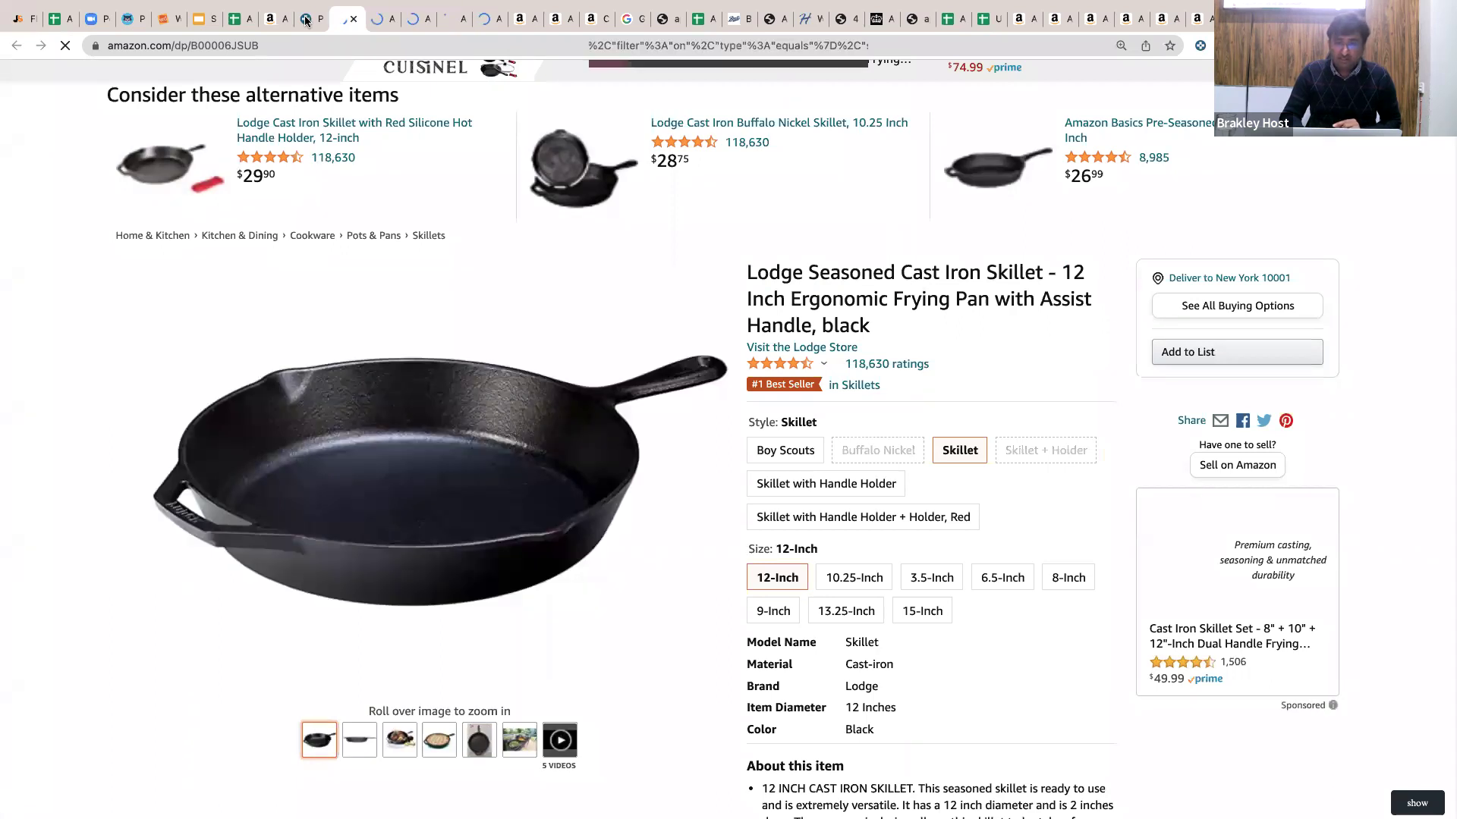
key("ctrl+shift+Tab")
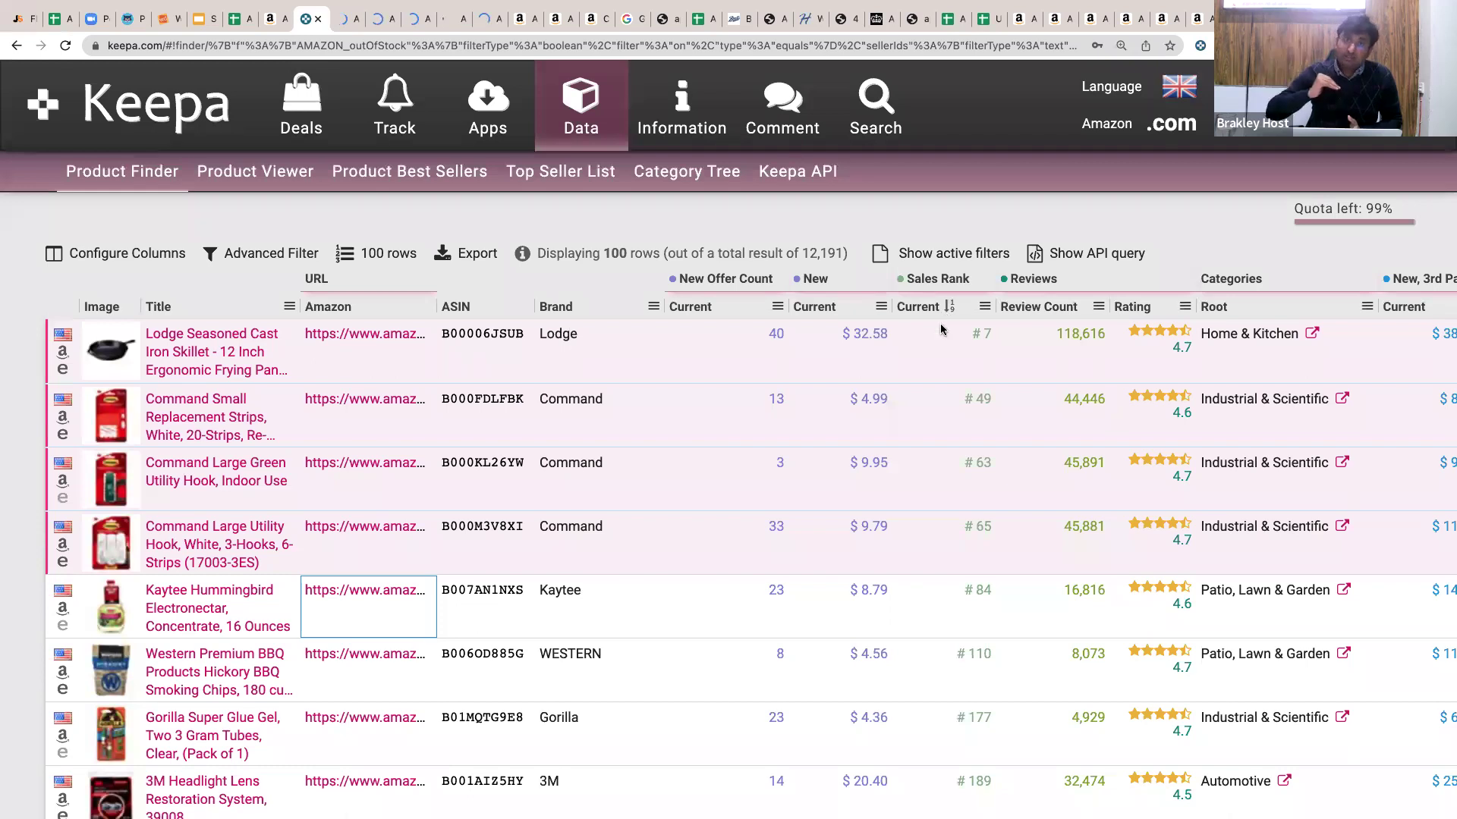
left_click(341, 22)
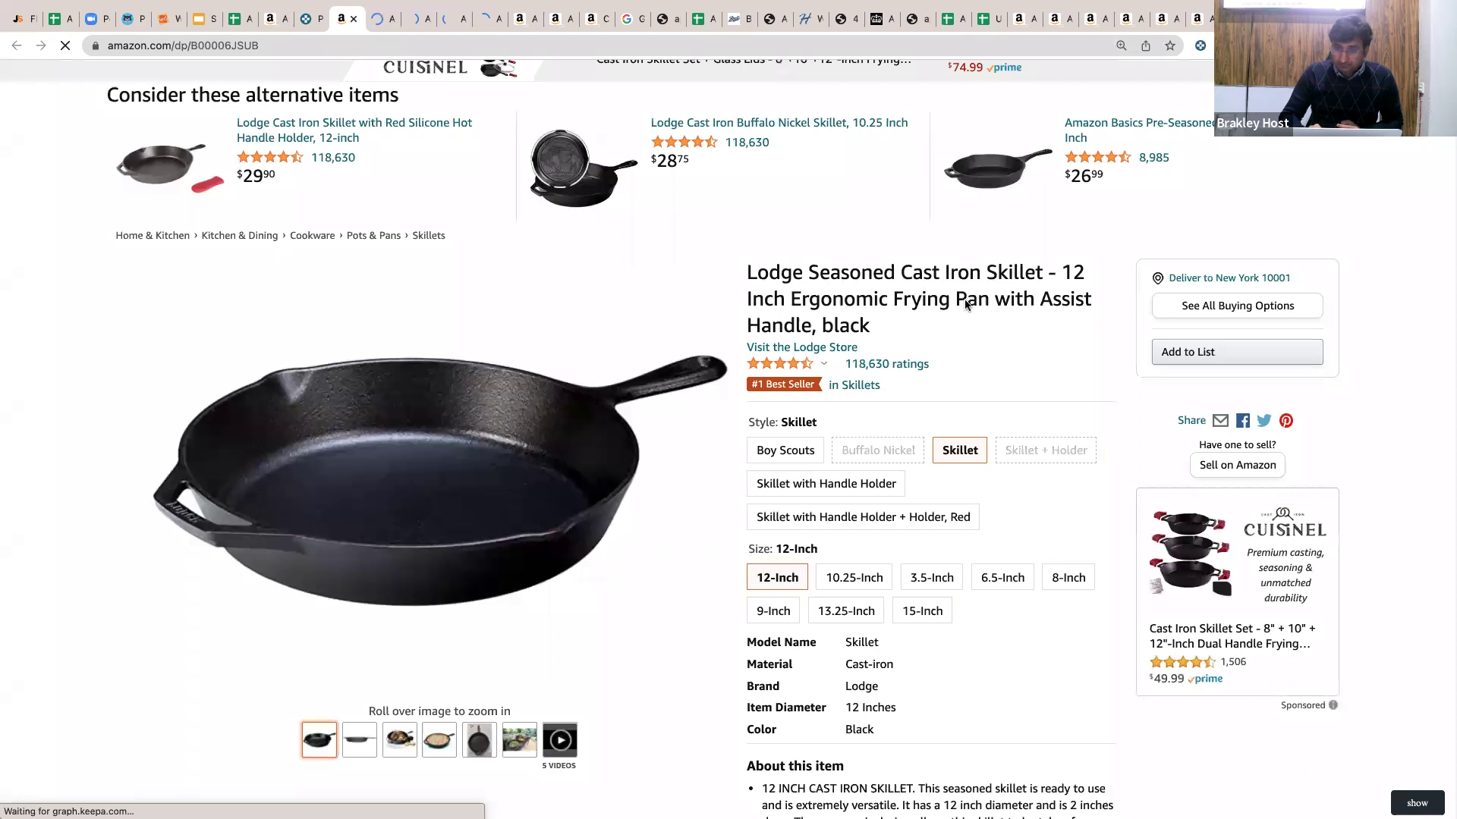
scroll(966, 304, "down", 12)
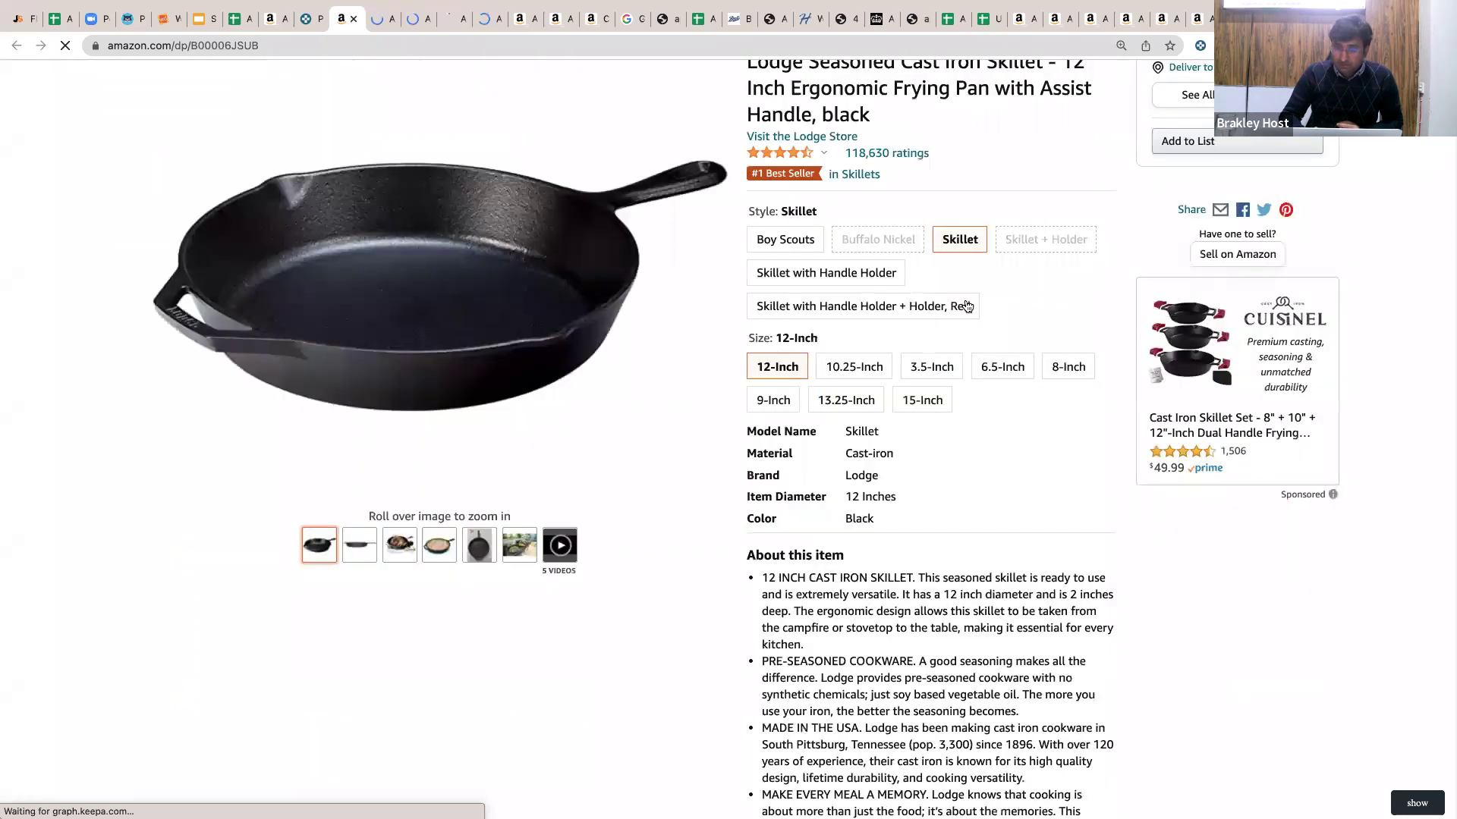
scroll(965, 304, "up", 2)
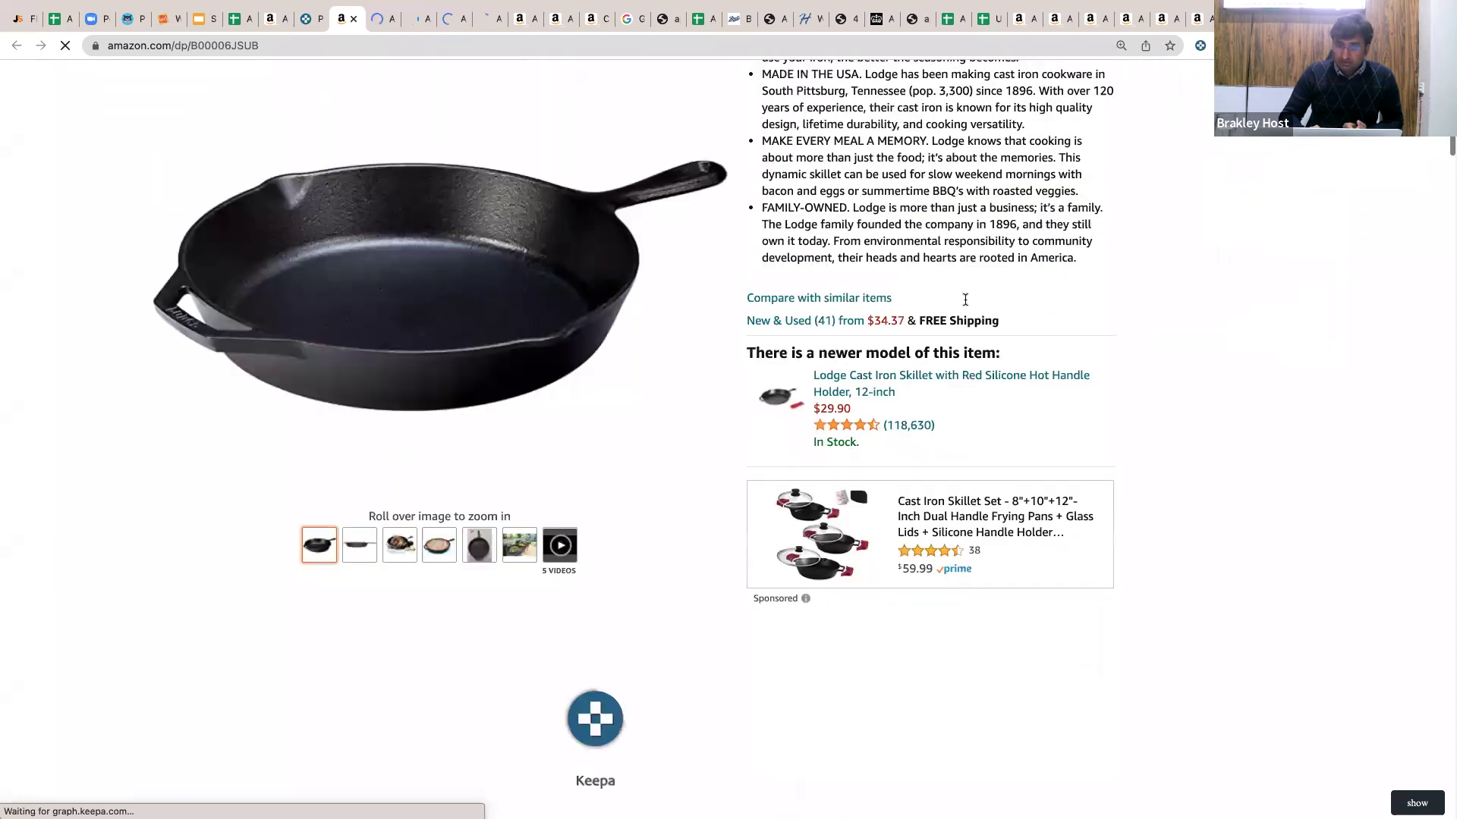
scroll(965, 299, "up", 3)
scroll(966, 304, "up", 3)
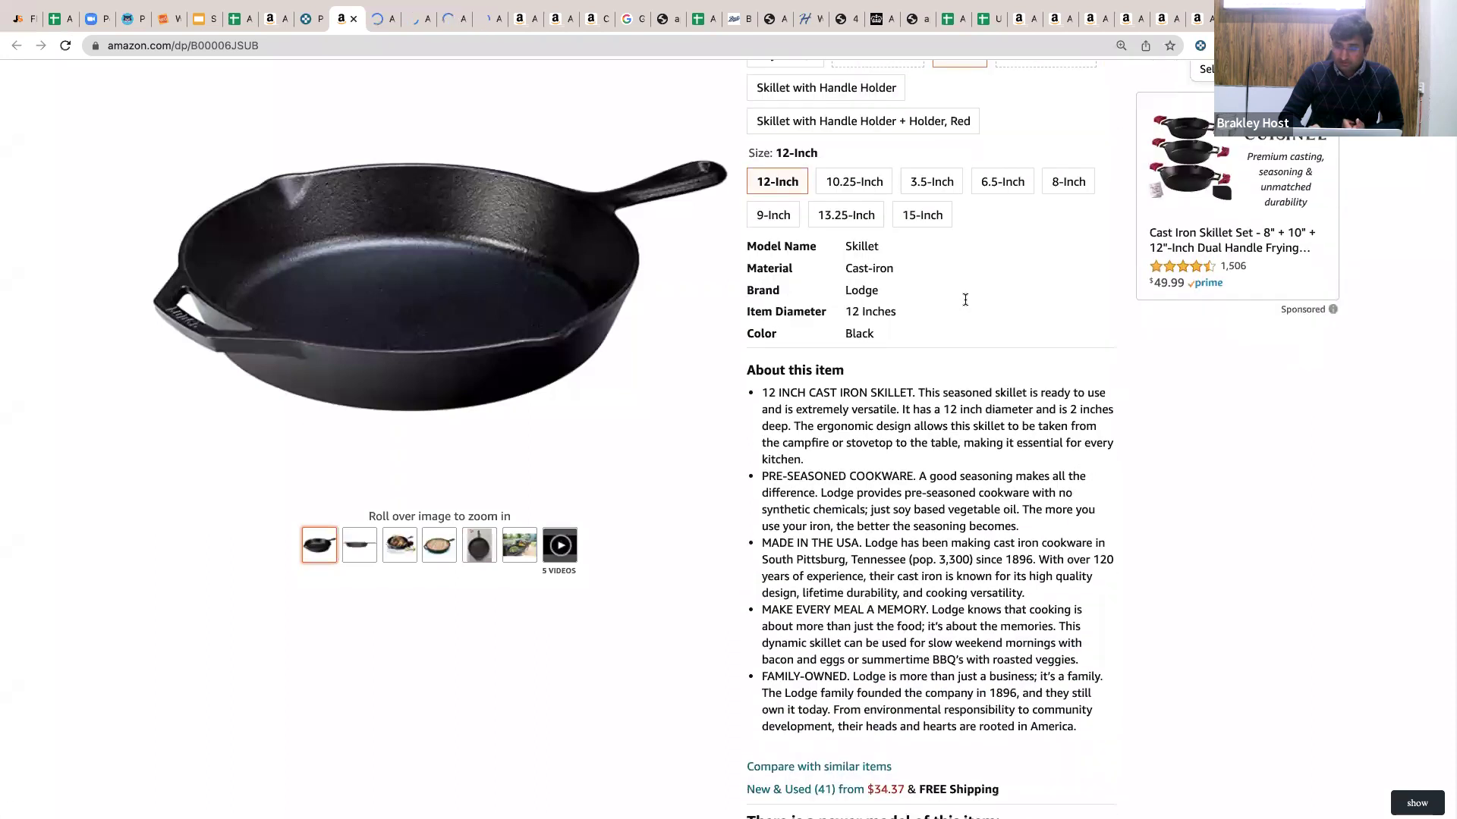
scroll(967, 305, "down", 2)
scroll(966, 303, "down", 2)
scroll(1230, 268, "up", 10)
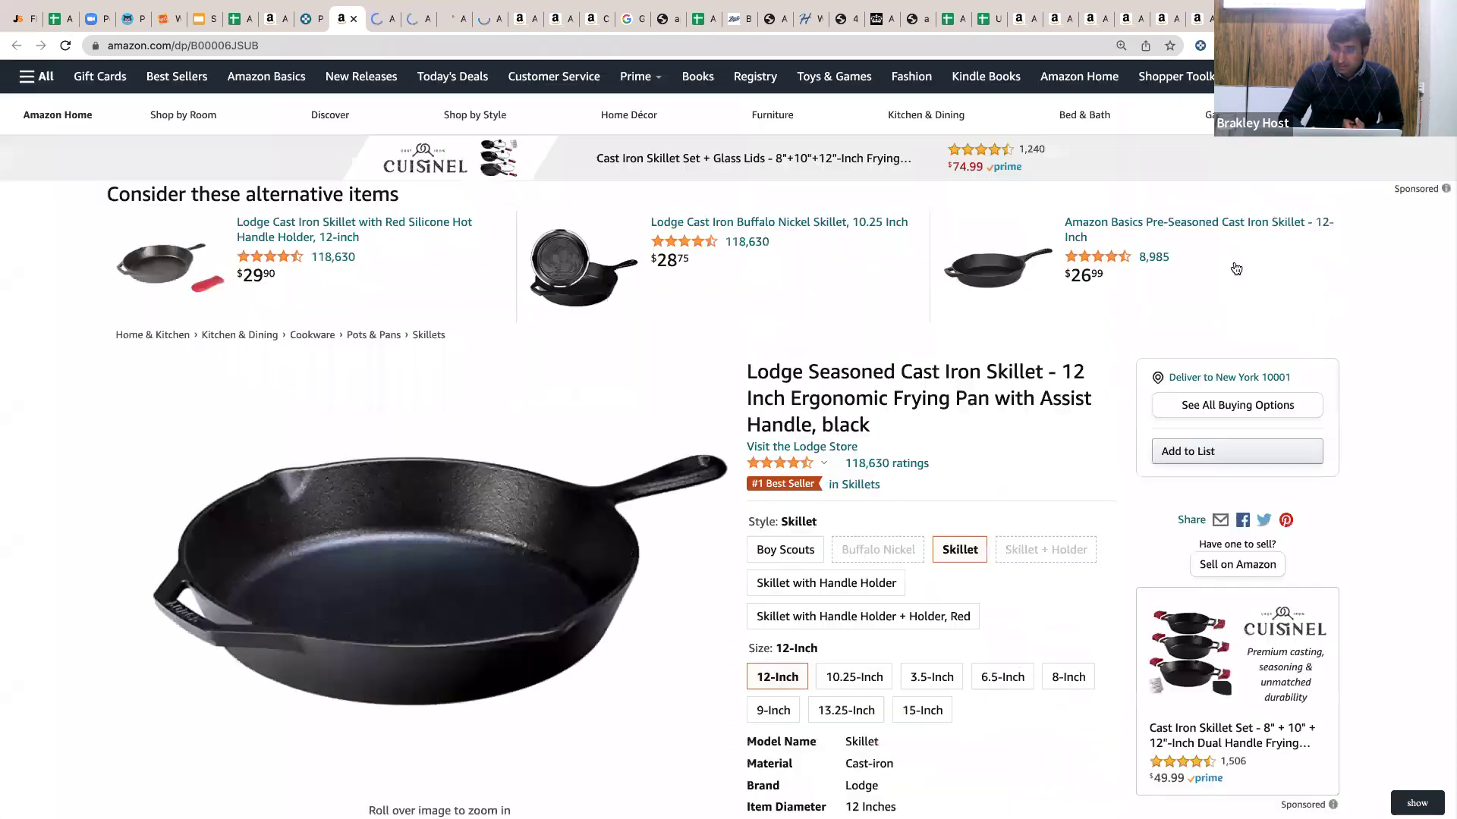
scroll(1138, 289, "down", 2)
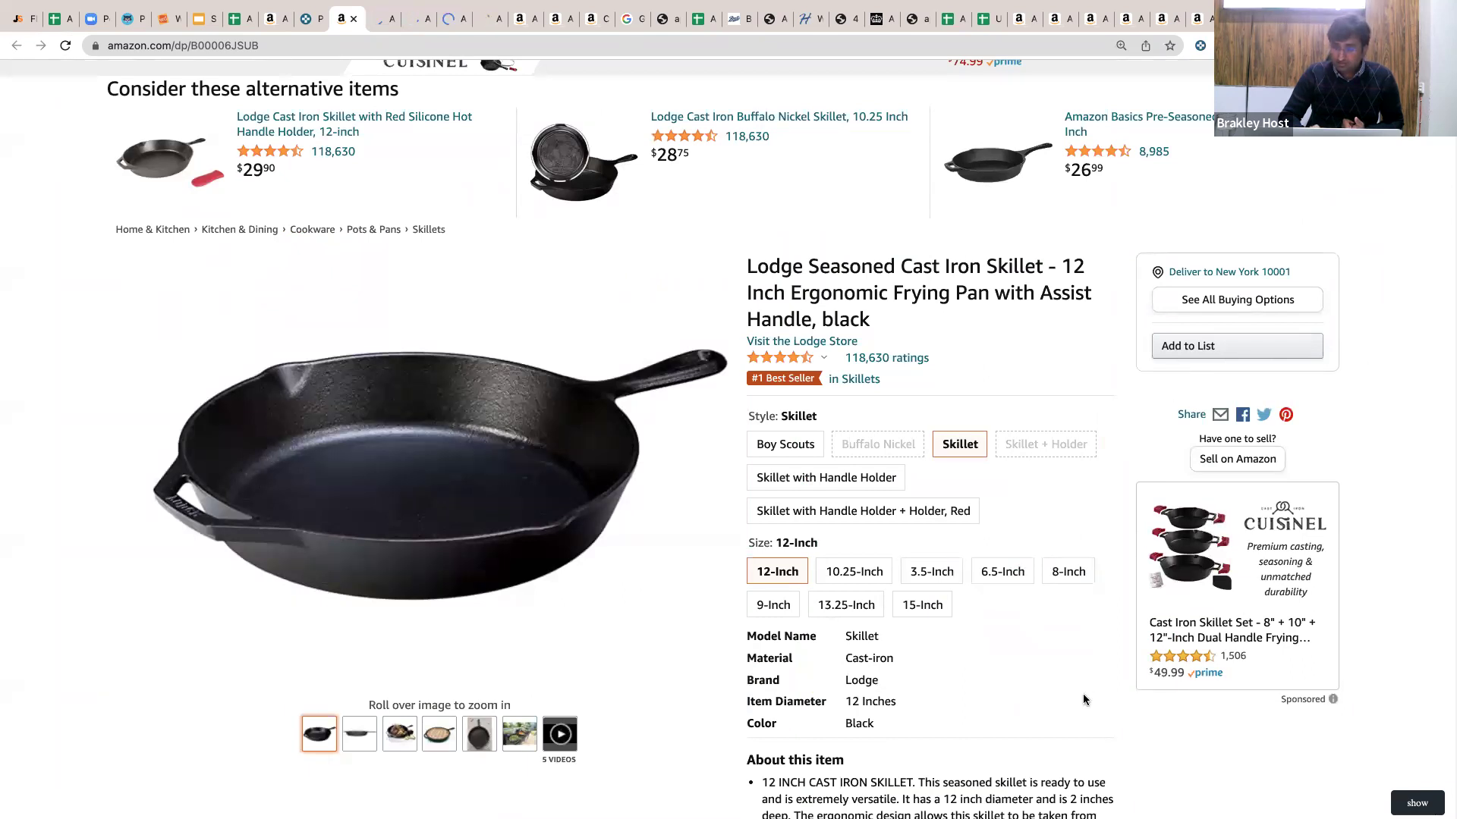
Check who ships and sells the Boy Scouts style, then return to the 12-Inch Skillet style.
left_click(805, 445)
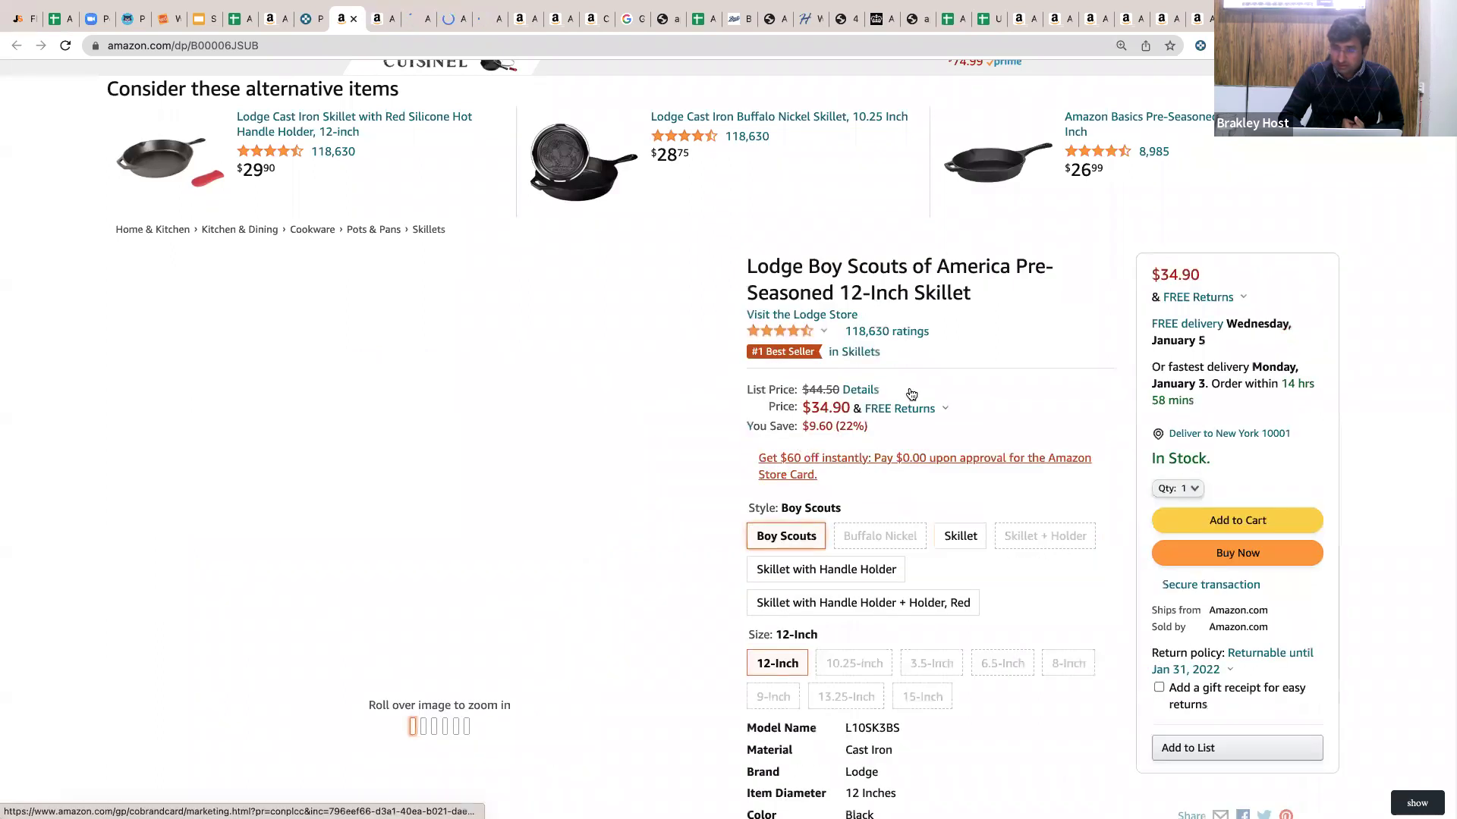
scroll(1108, 430, "down", 1)
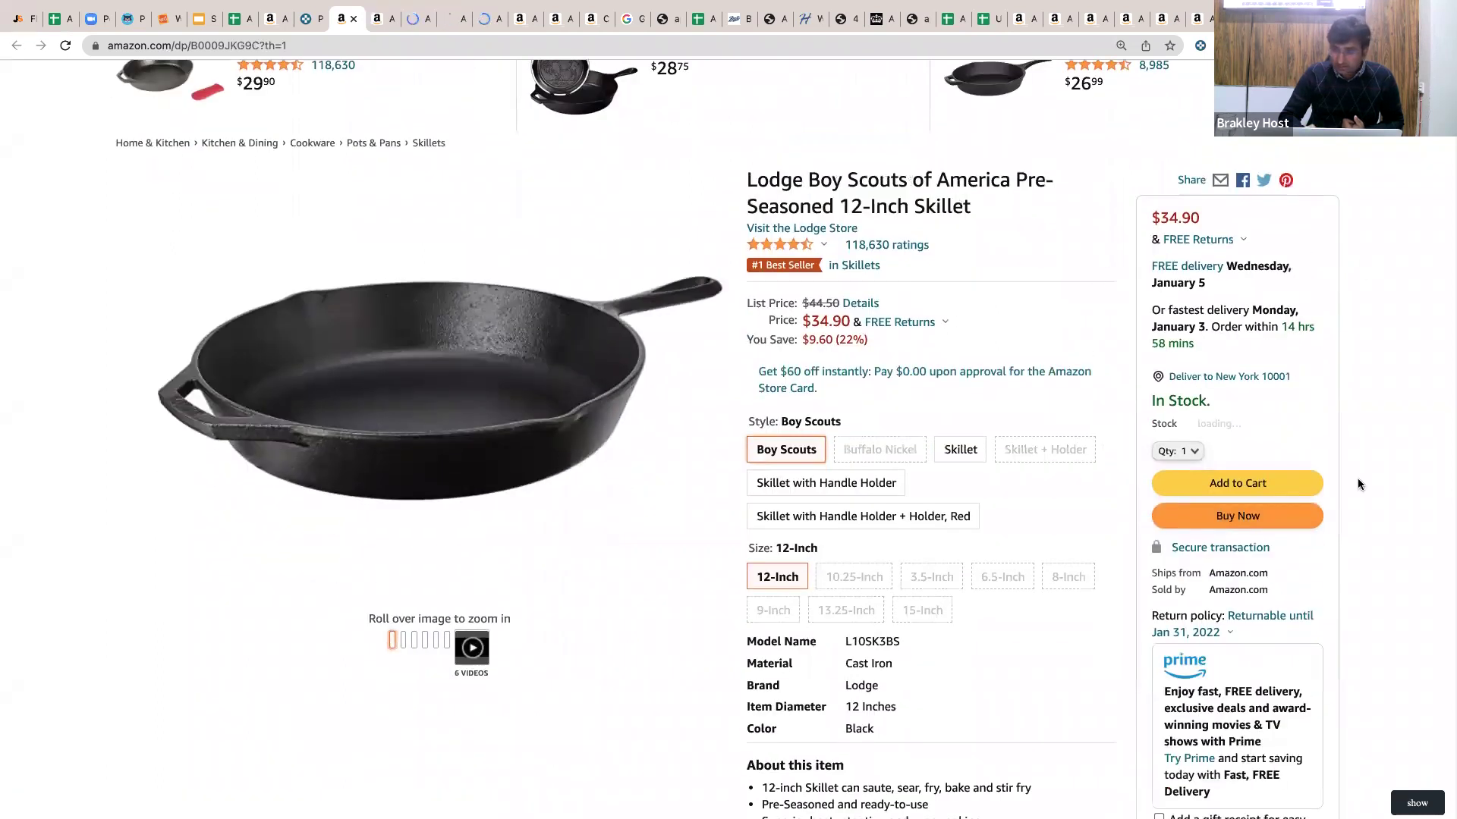
scroll(1351, 490, "down", 1)
scroll(1113, 457, "down", 2)
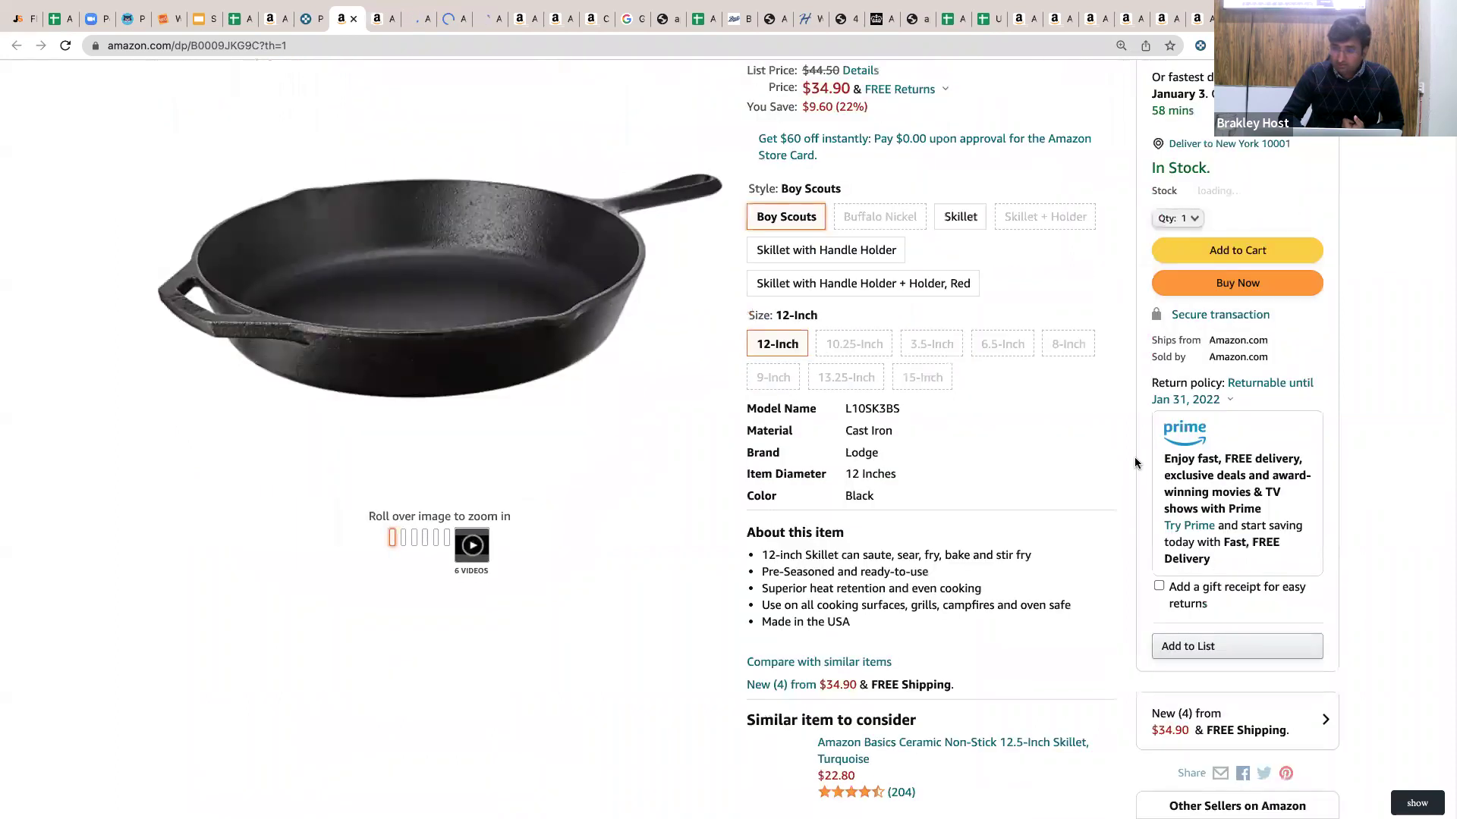
scroll(1113, 456, "up", 3)
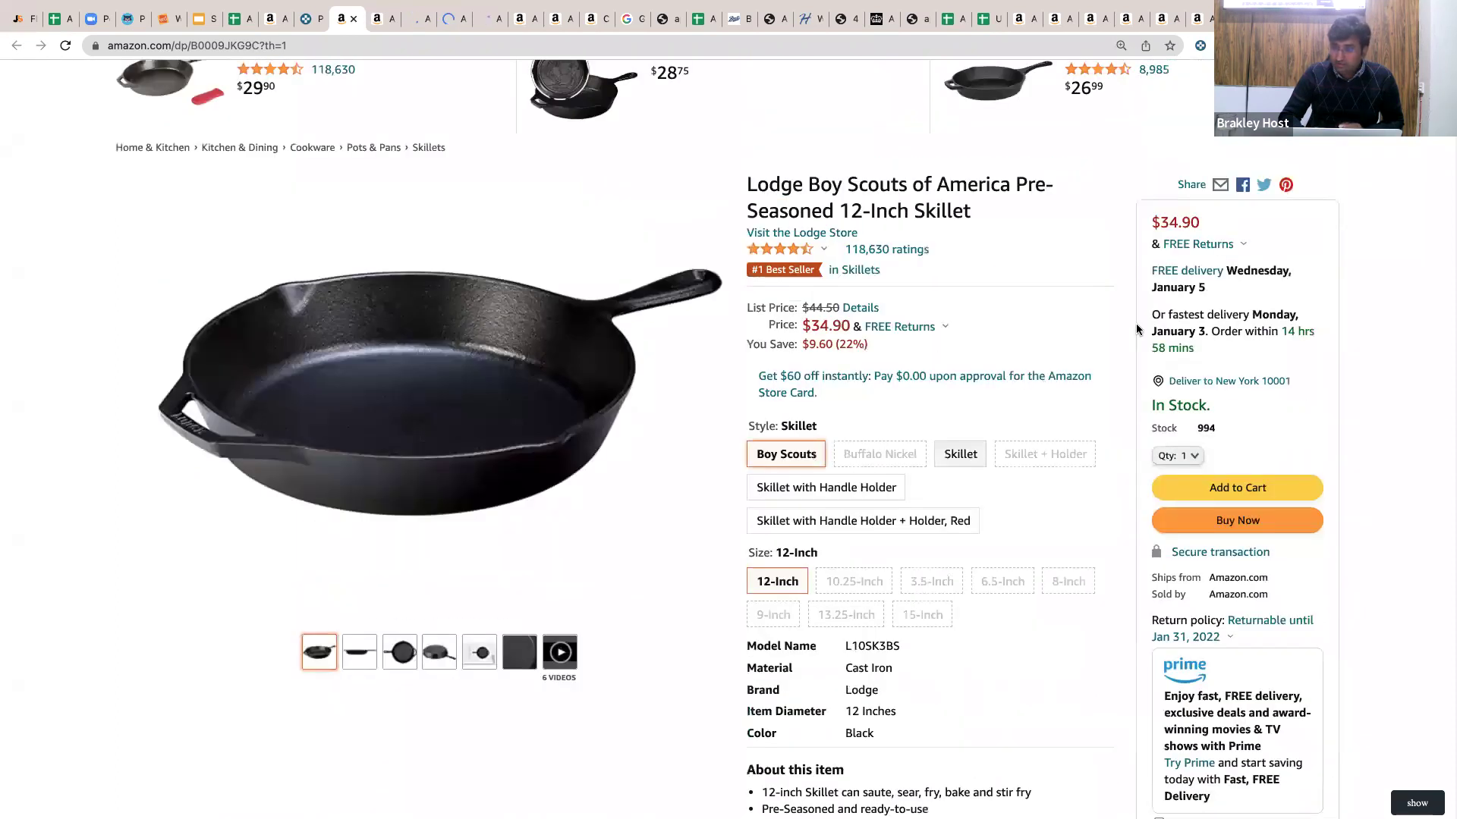
scroll(1167, 378, "down", 2)
left_click_drag(1150, 442, 1282, 467)
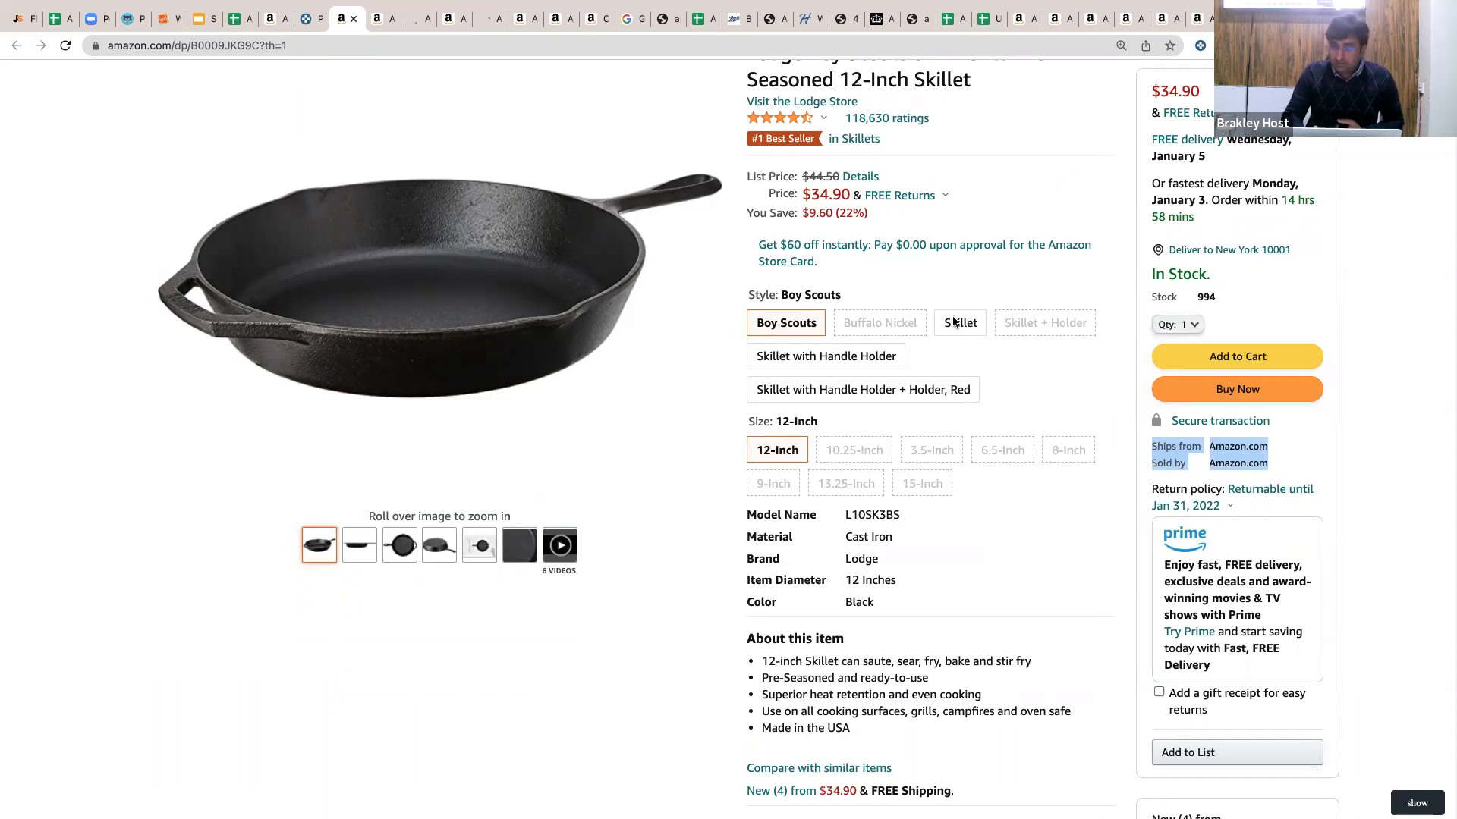
left_click(954, 322)
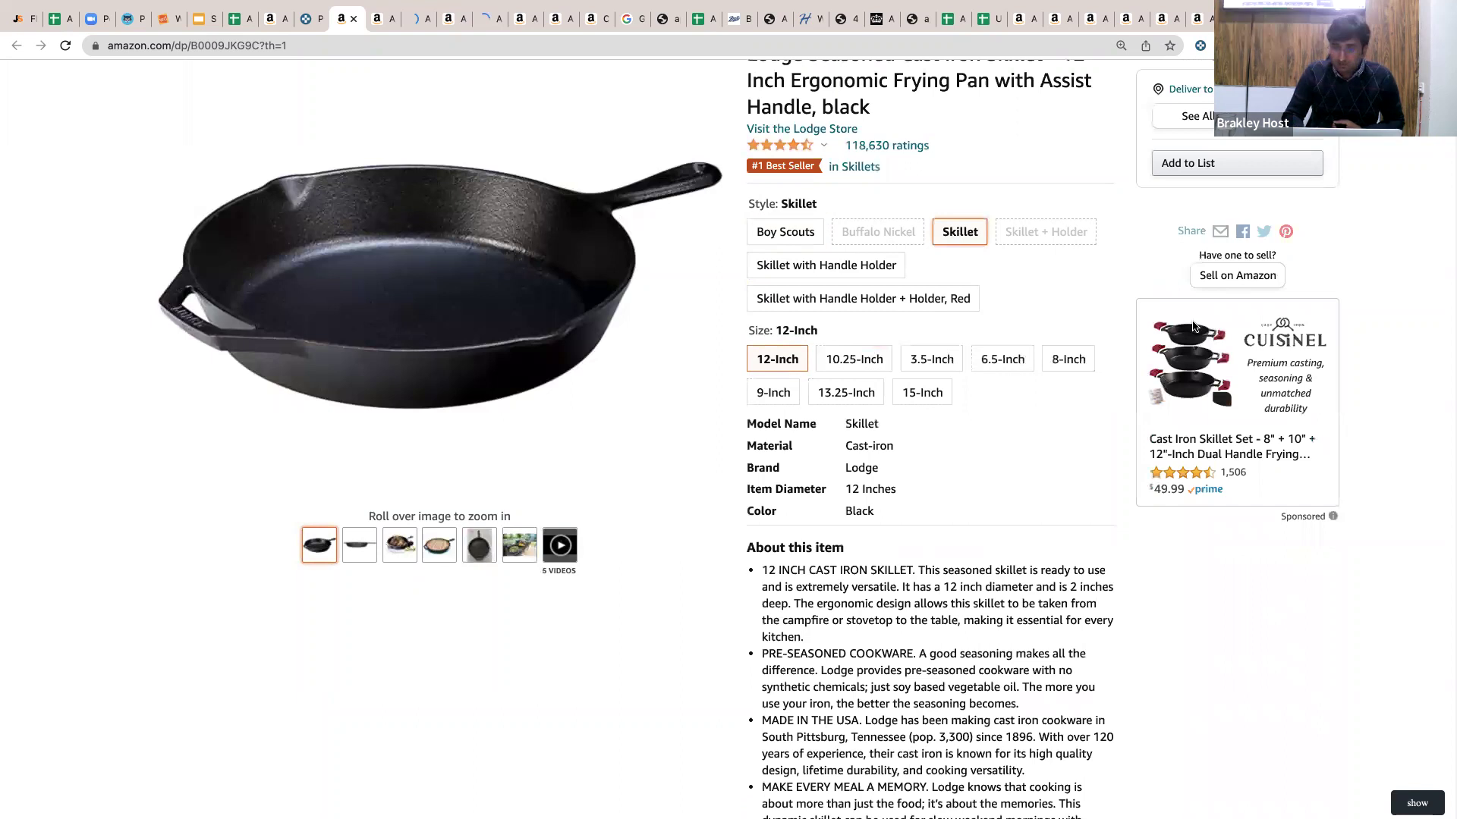
Review all 41 seller offers and highlight the cheapest new price of $34.37.
left_click(1193, 322)
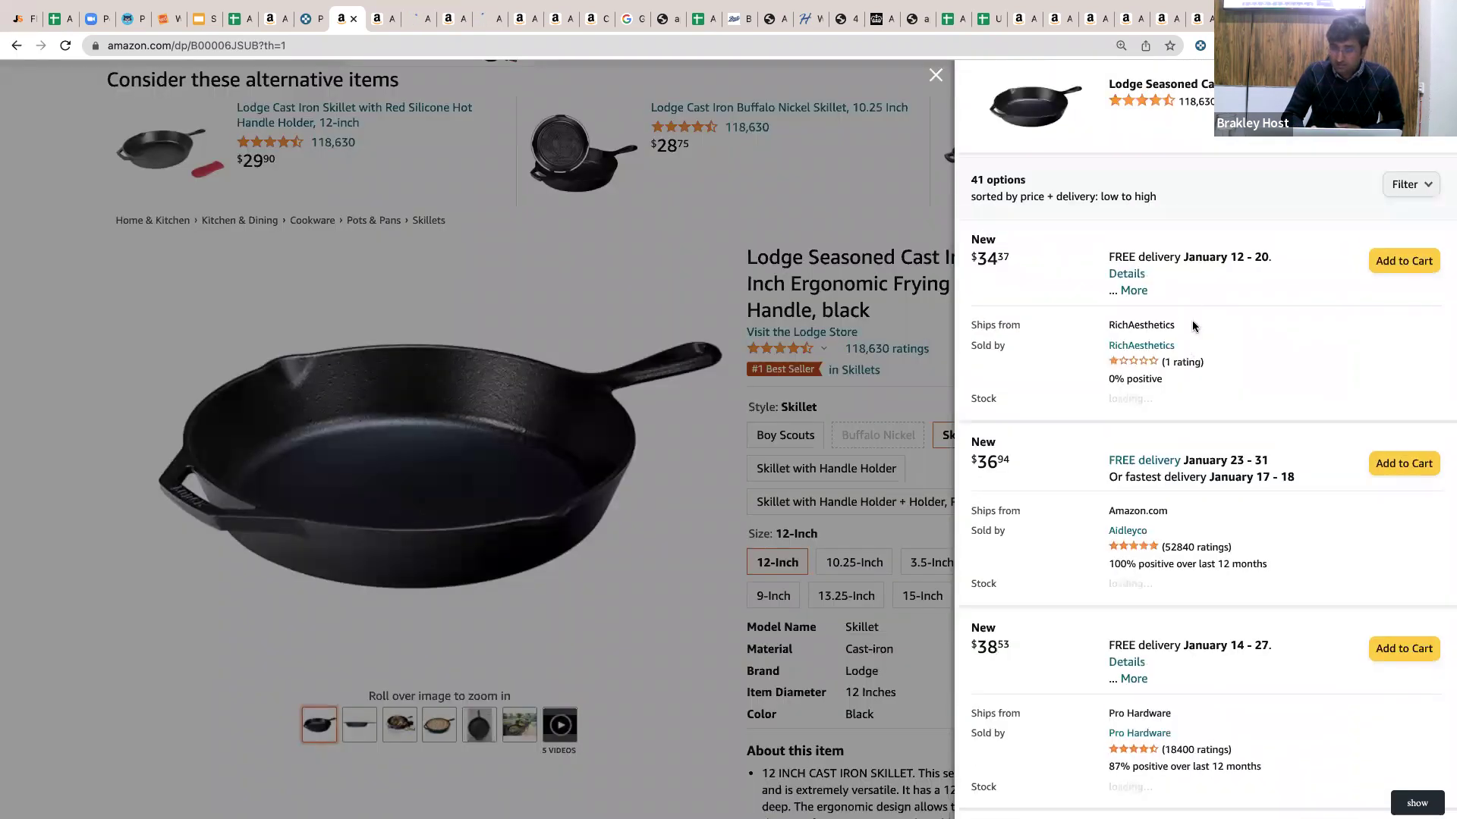
scroll(1193, 326, "down", 4)
scroll(1192, 319, "down", 5)
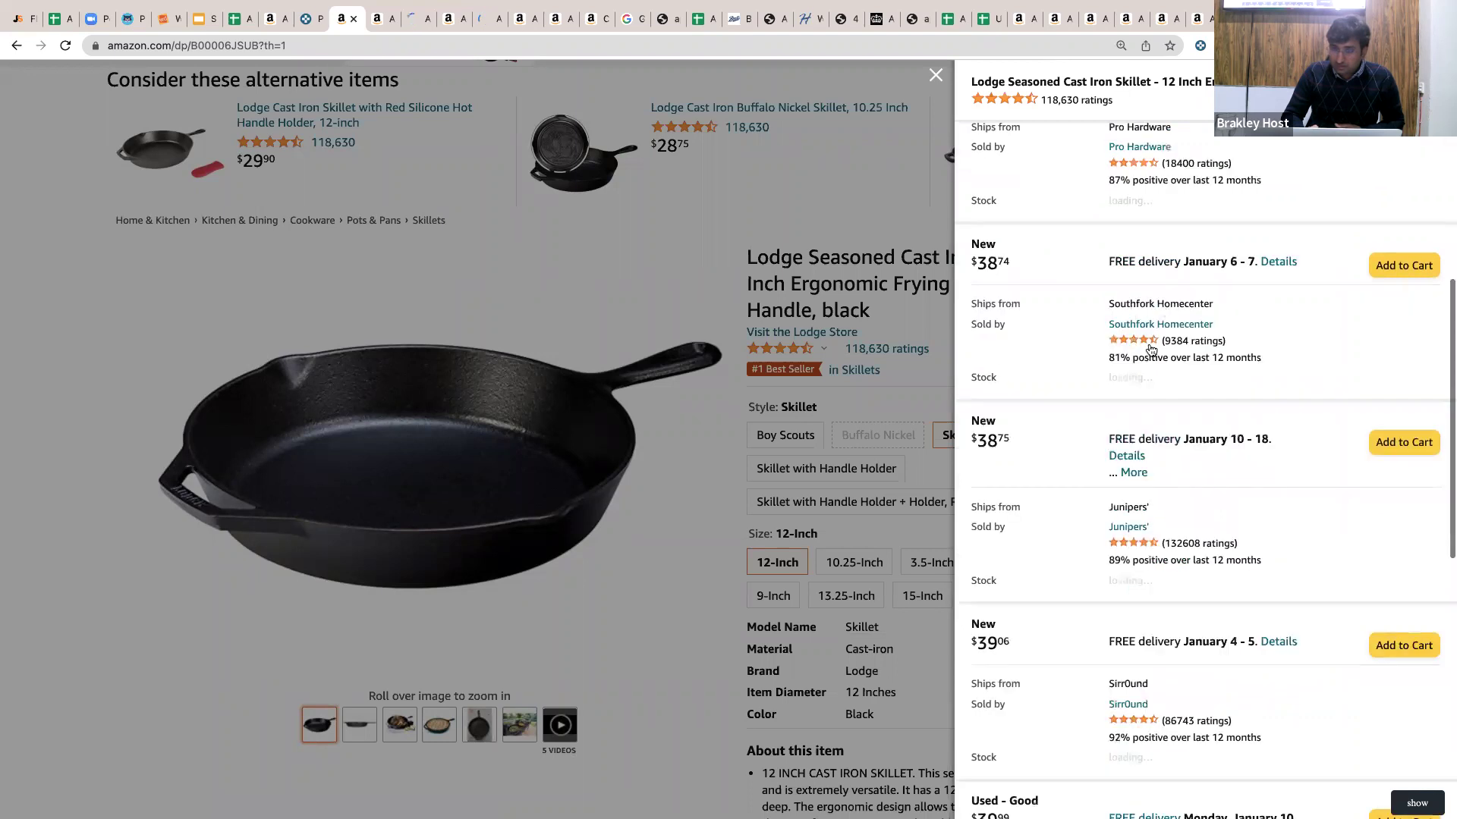
scroll(1036, 251, "up", 8)
left_click_drag(1021, 253, 963, 257)
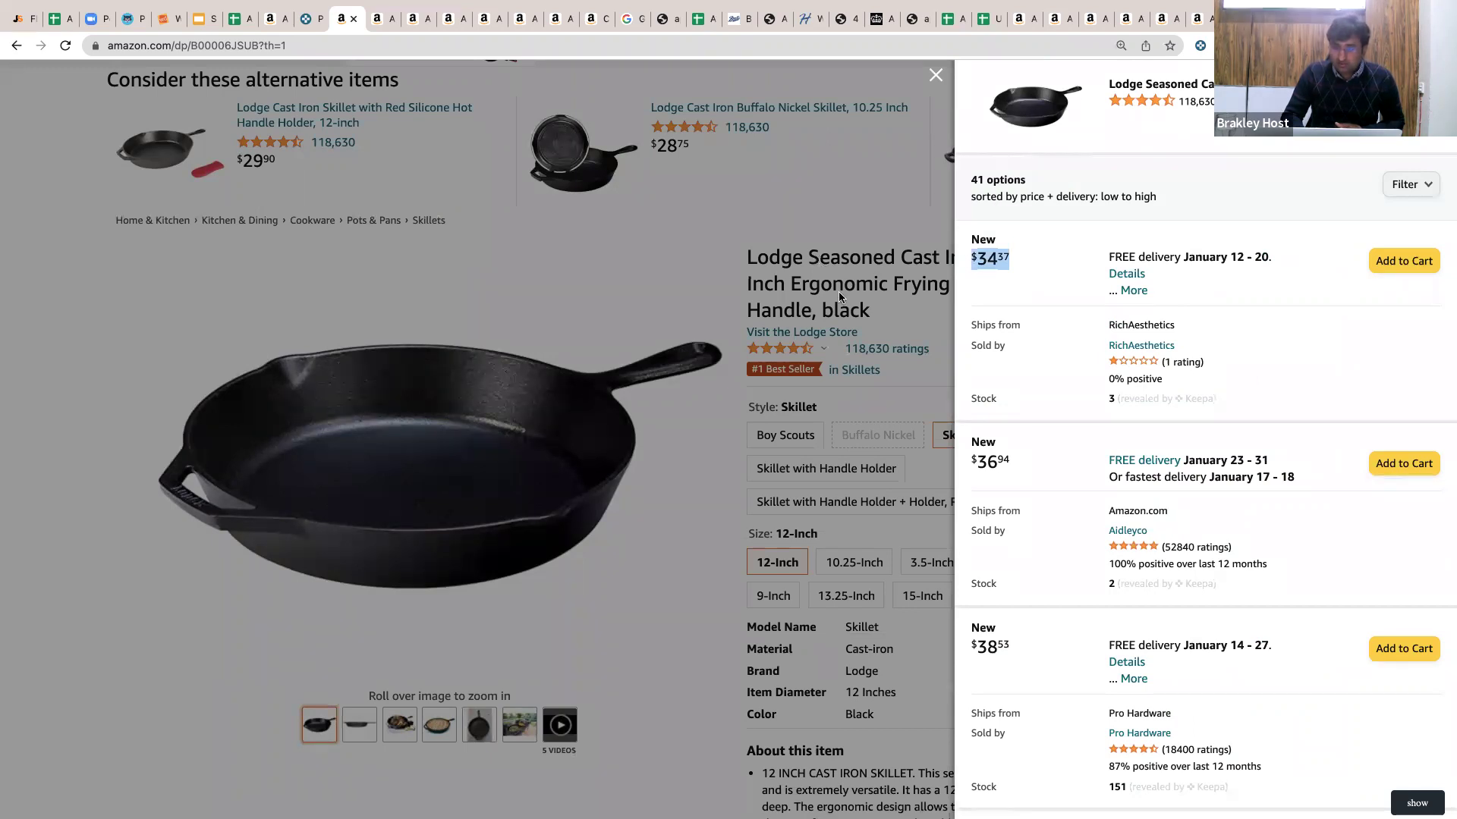
Close the offers panel and select the full product title for copying.
double_click(827, 260)
triple_click(827, 260)
right_click(823, 262)
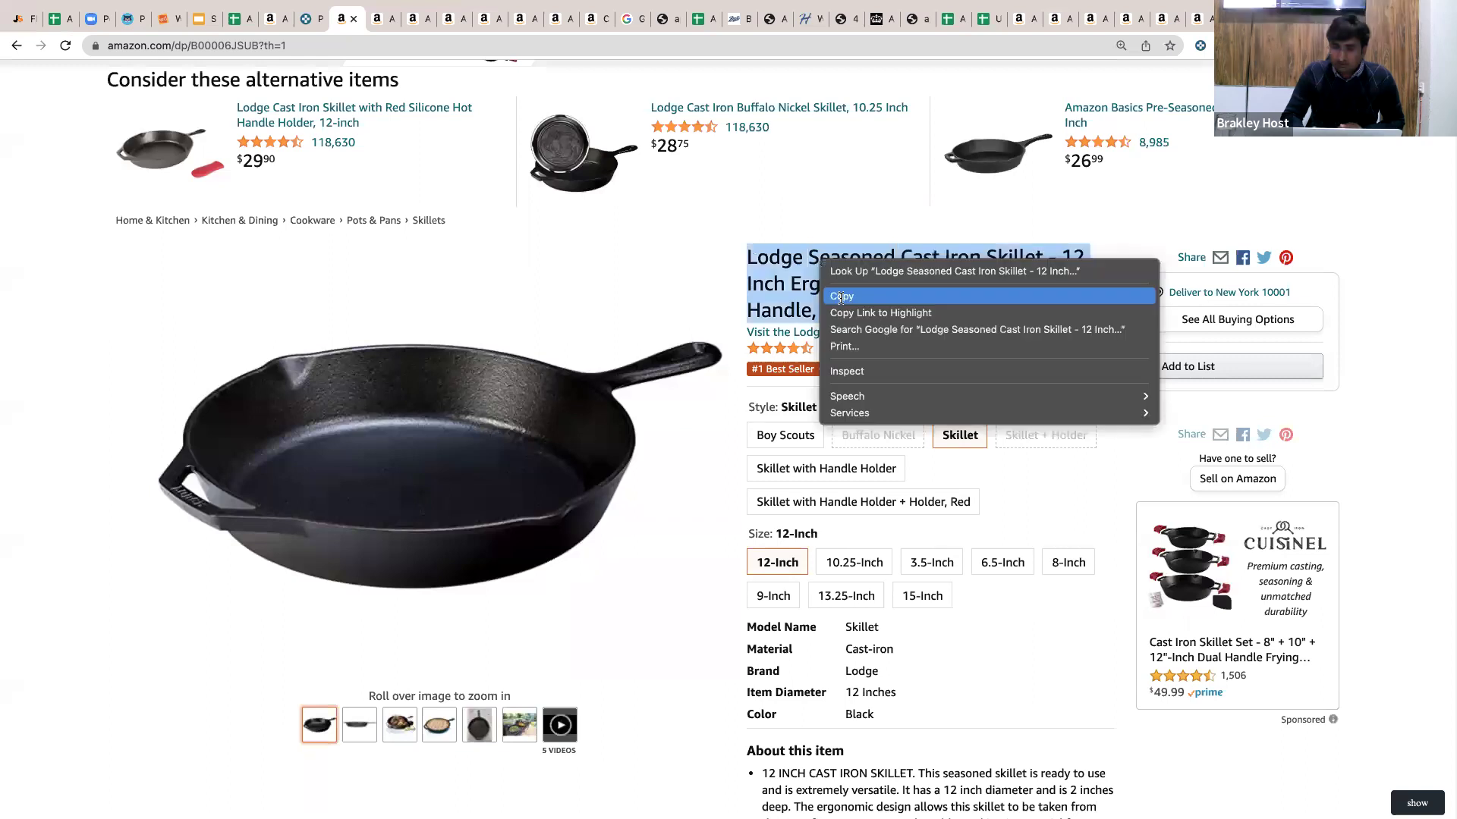
Copy the Amazon skillet title and move to the other Chrome window showing Google.
left_click(840, 297)
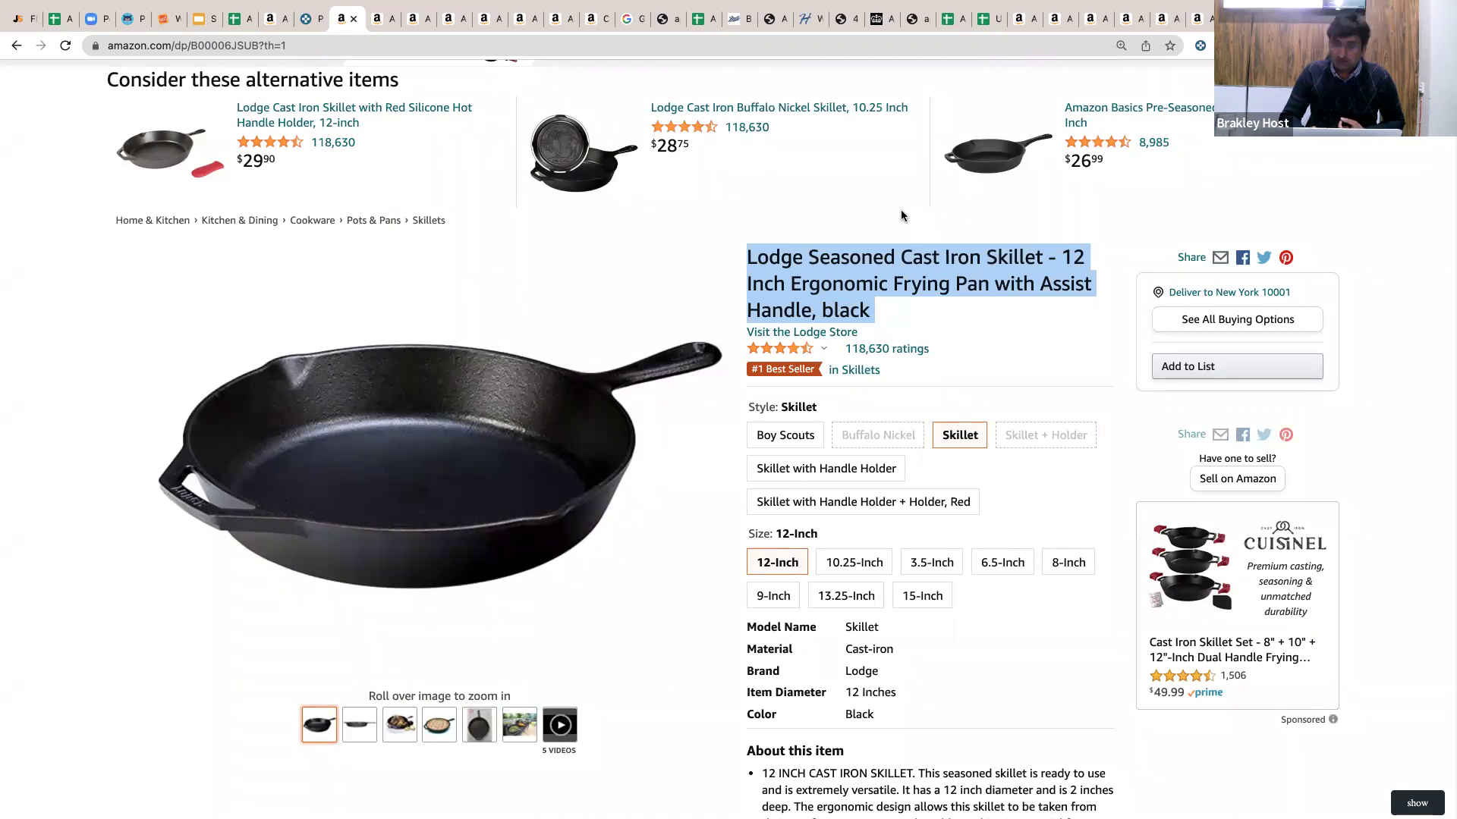
key("ctrl+Right")
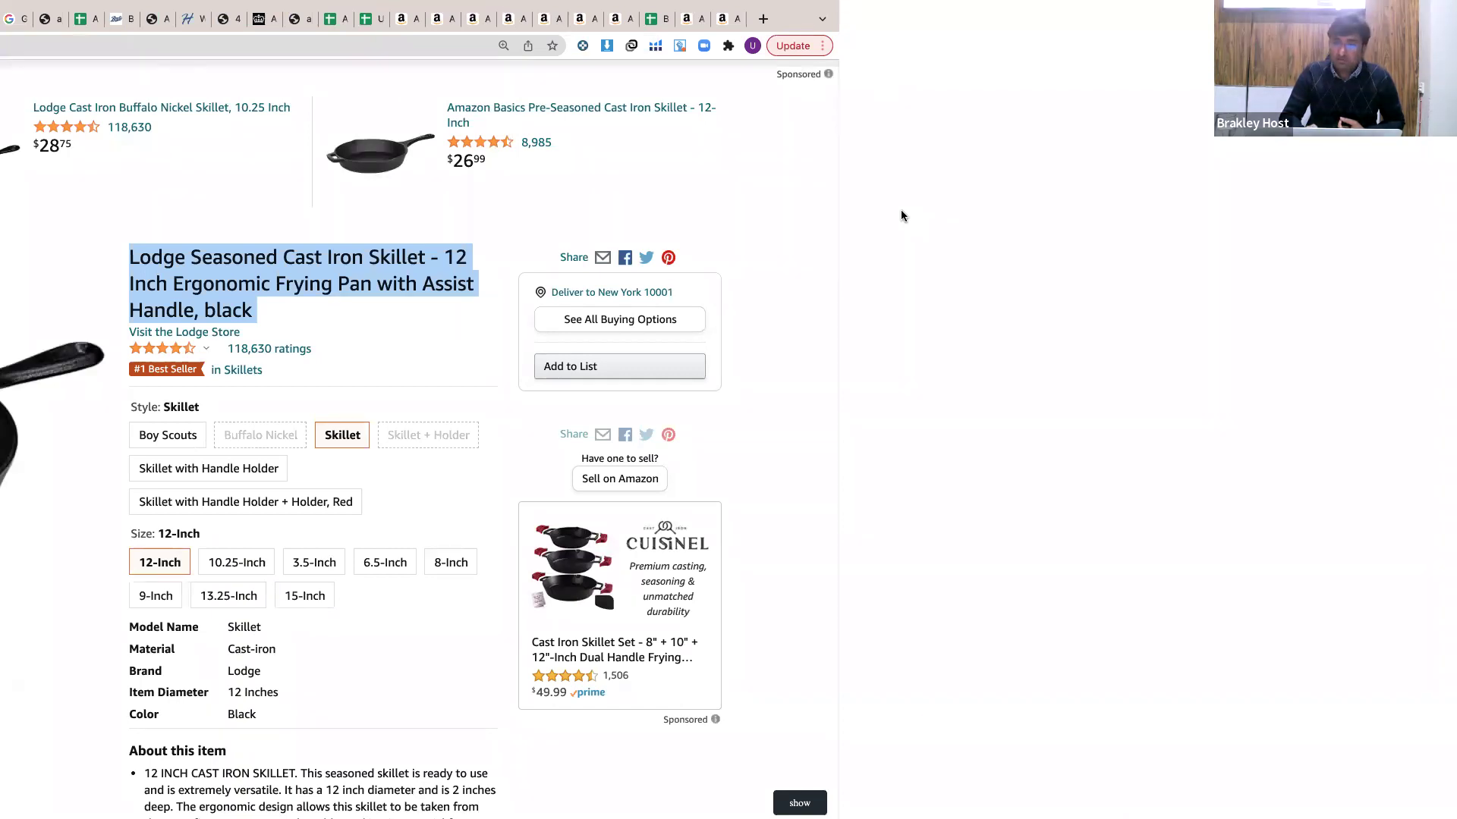
key("ctrl+Left")
key("ctrl+Right")
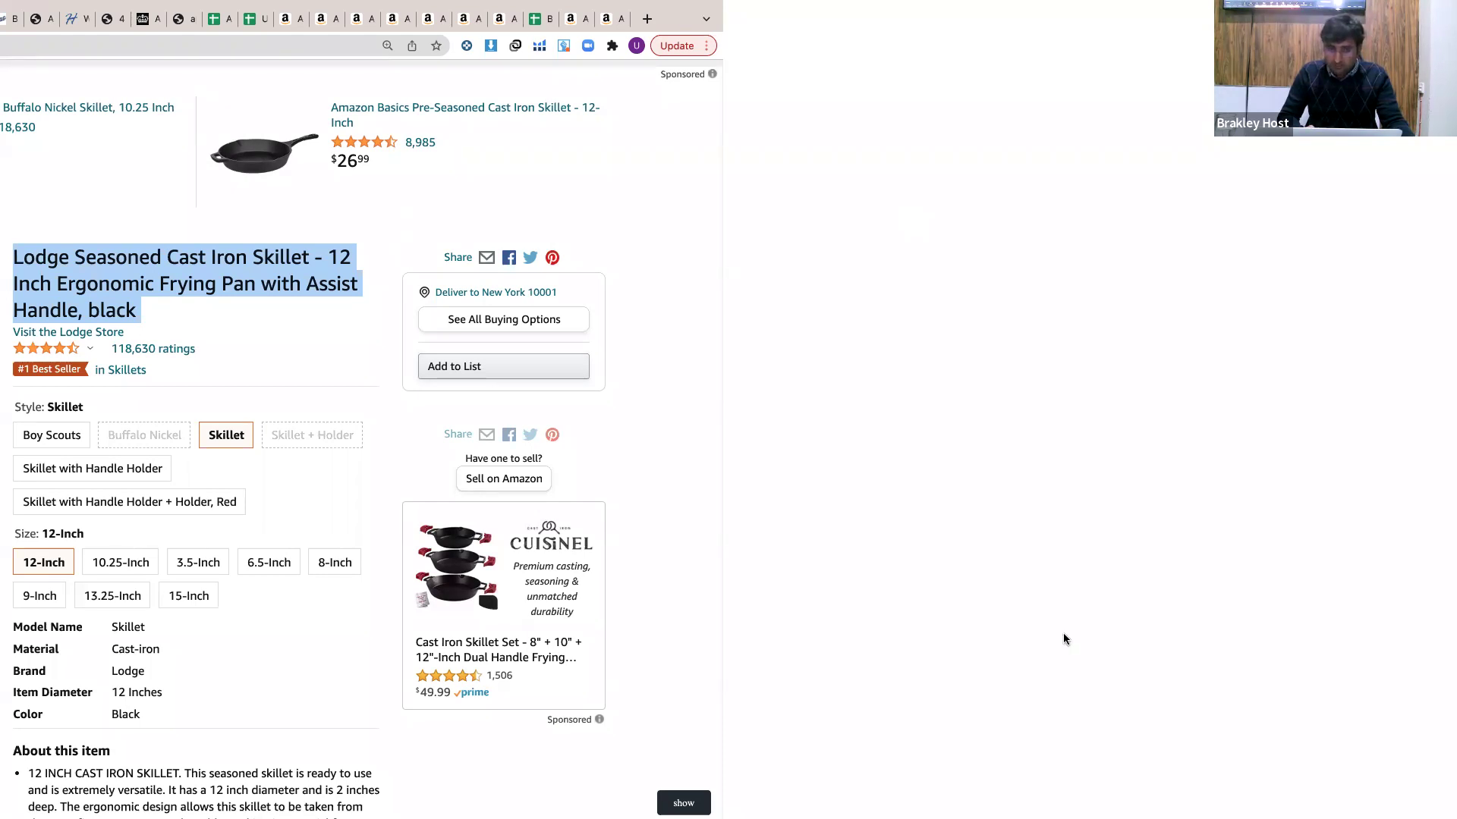
key("ctrl+Right")
left_click(982, 42)
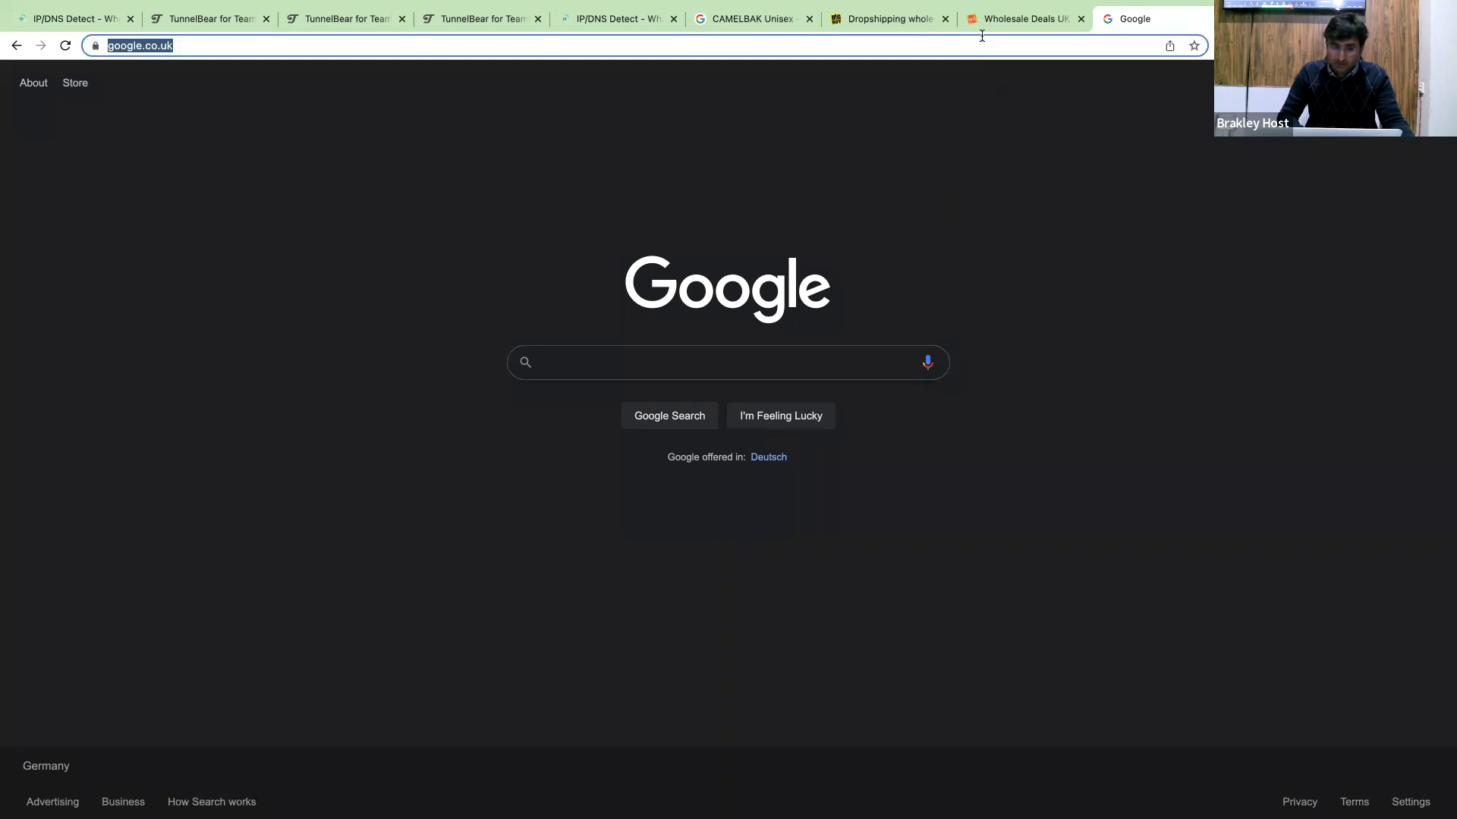
Load google.com and disconnect the TunnelBear VPN.
type("google.com")
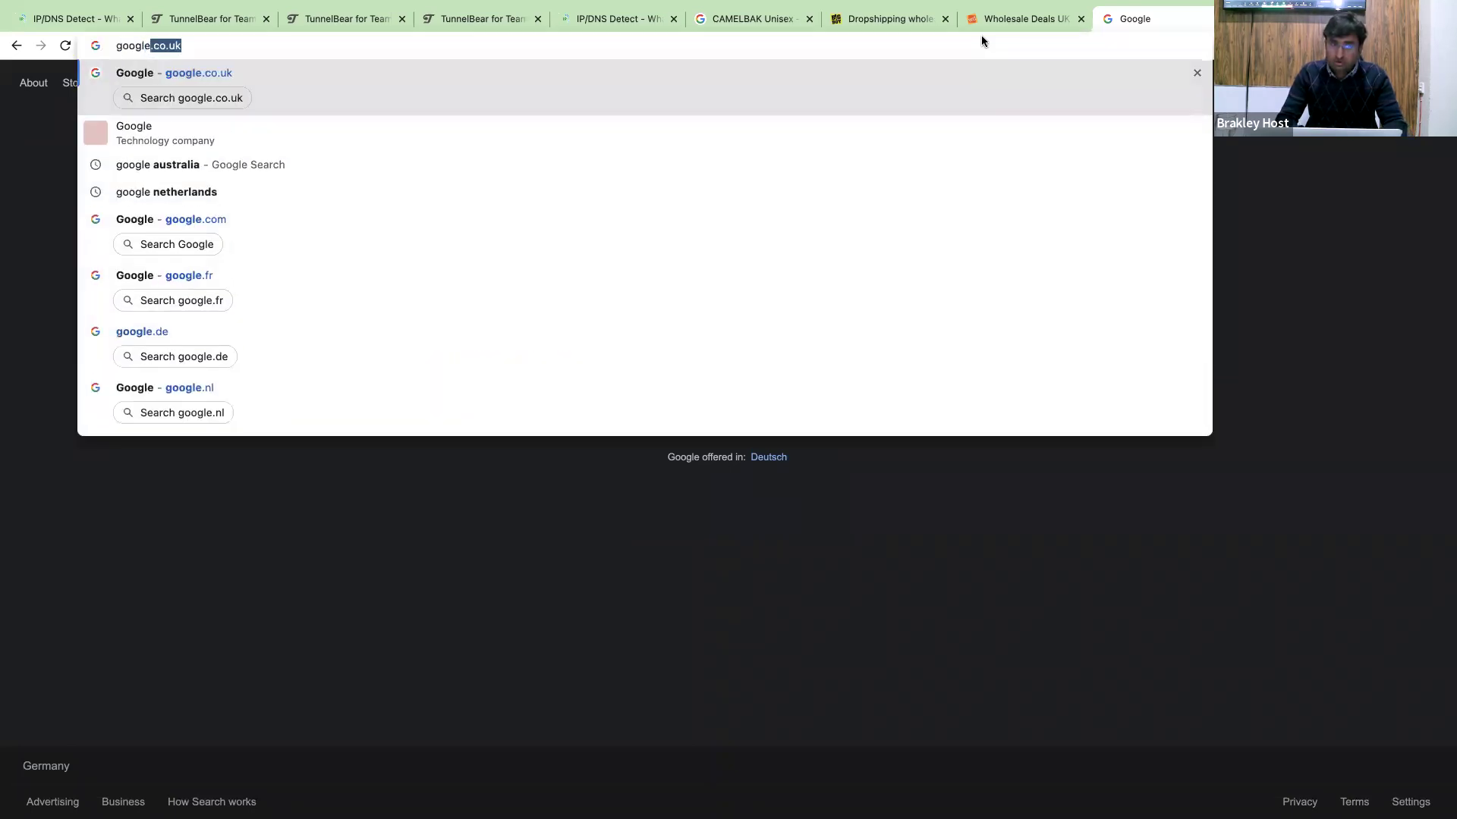
key("Return")
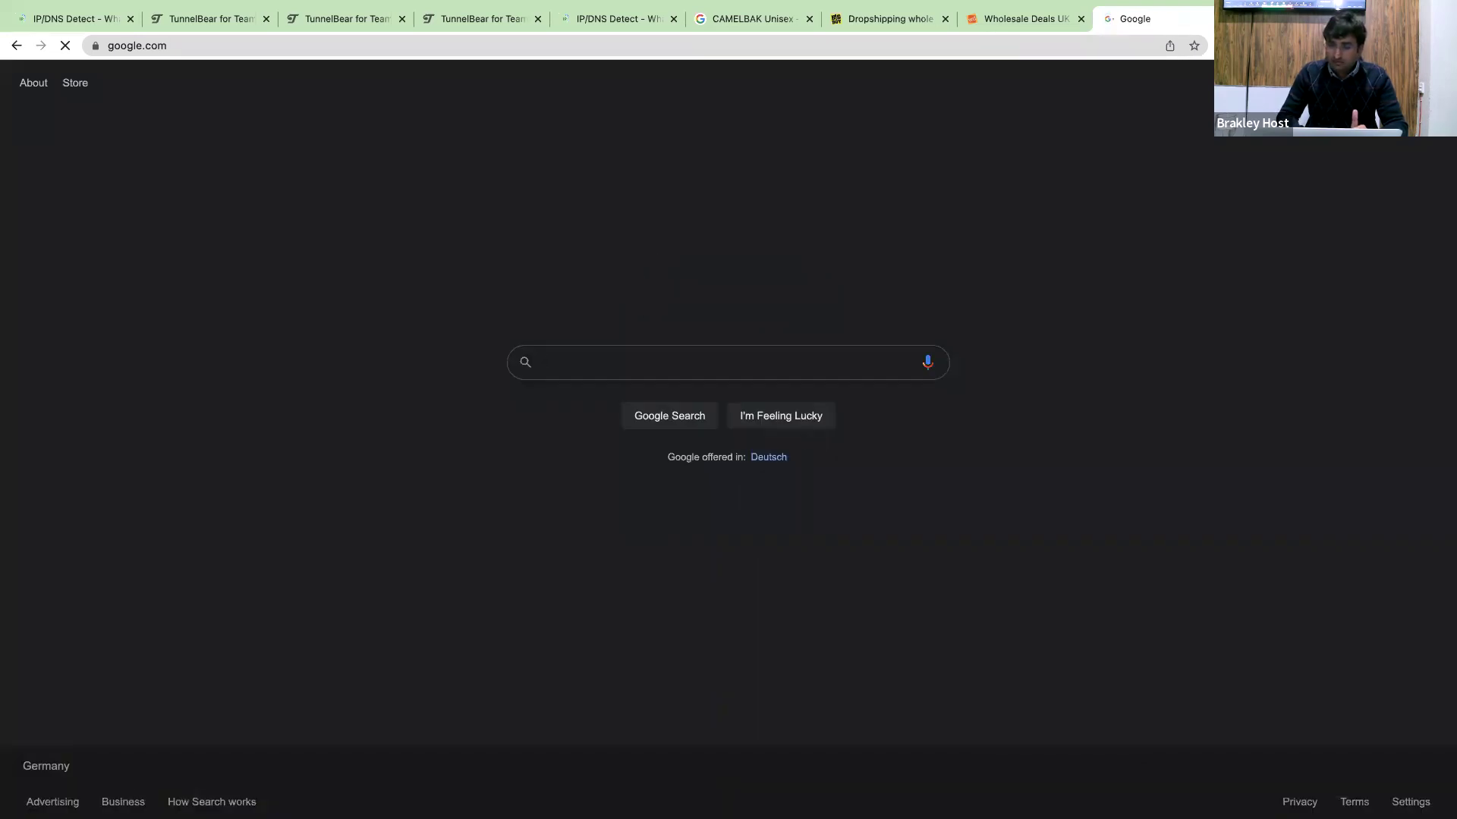
left_click(1161, 45)
left_click(1106, 79)
left_click(821, 212)
Search 'hoxx vpn chrome' and open the Hoxx VPN Proxy result in a new tab.
type("hox")
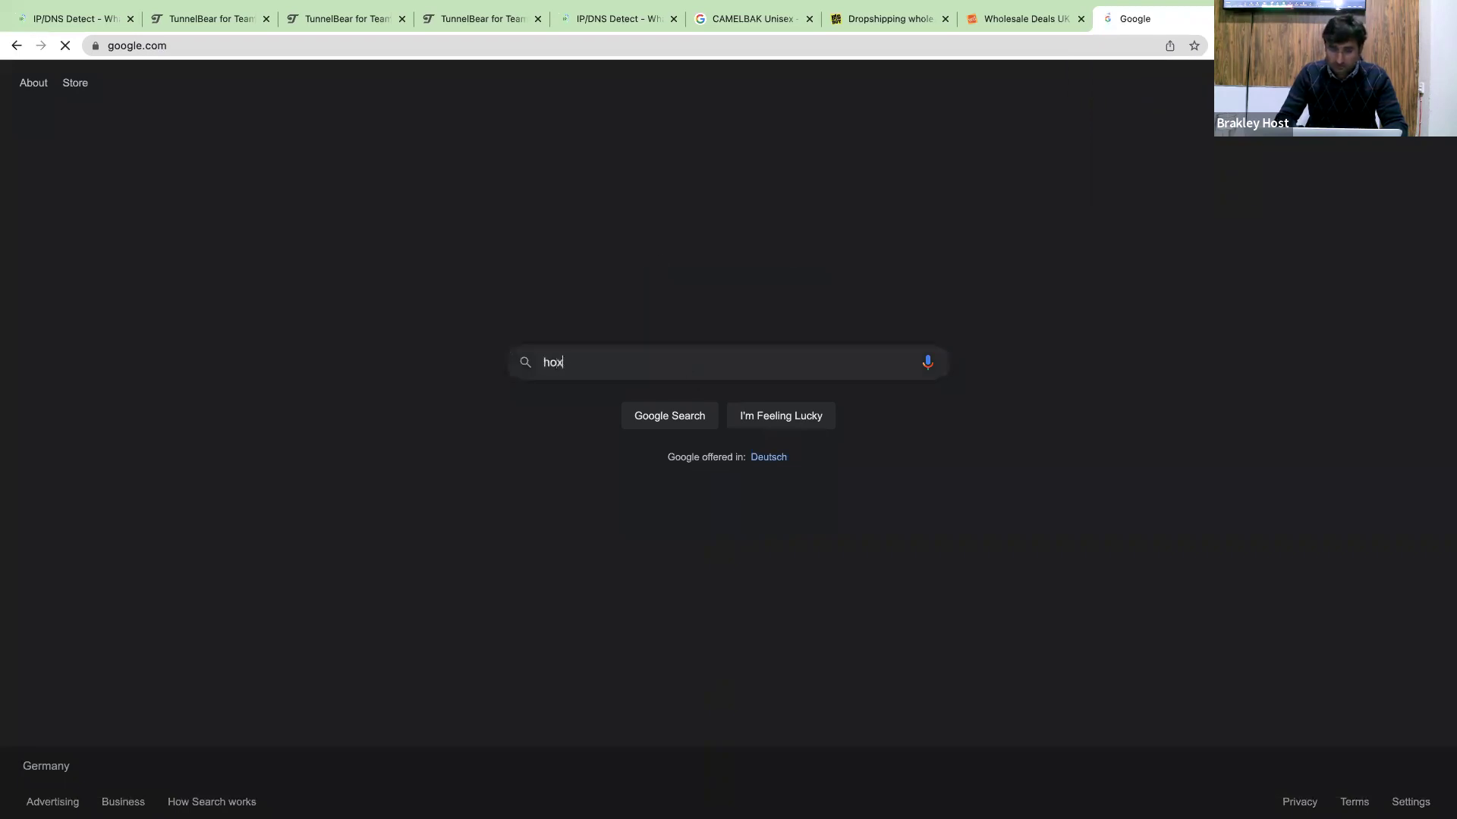
type("x vpn chrome")
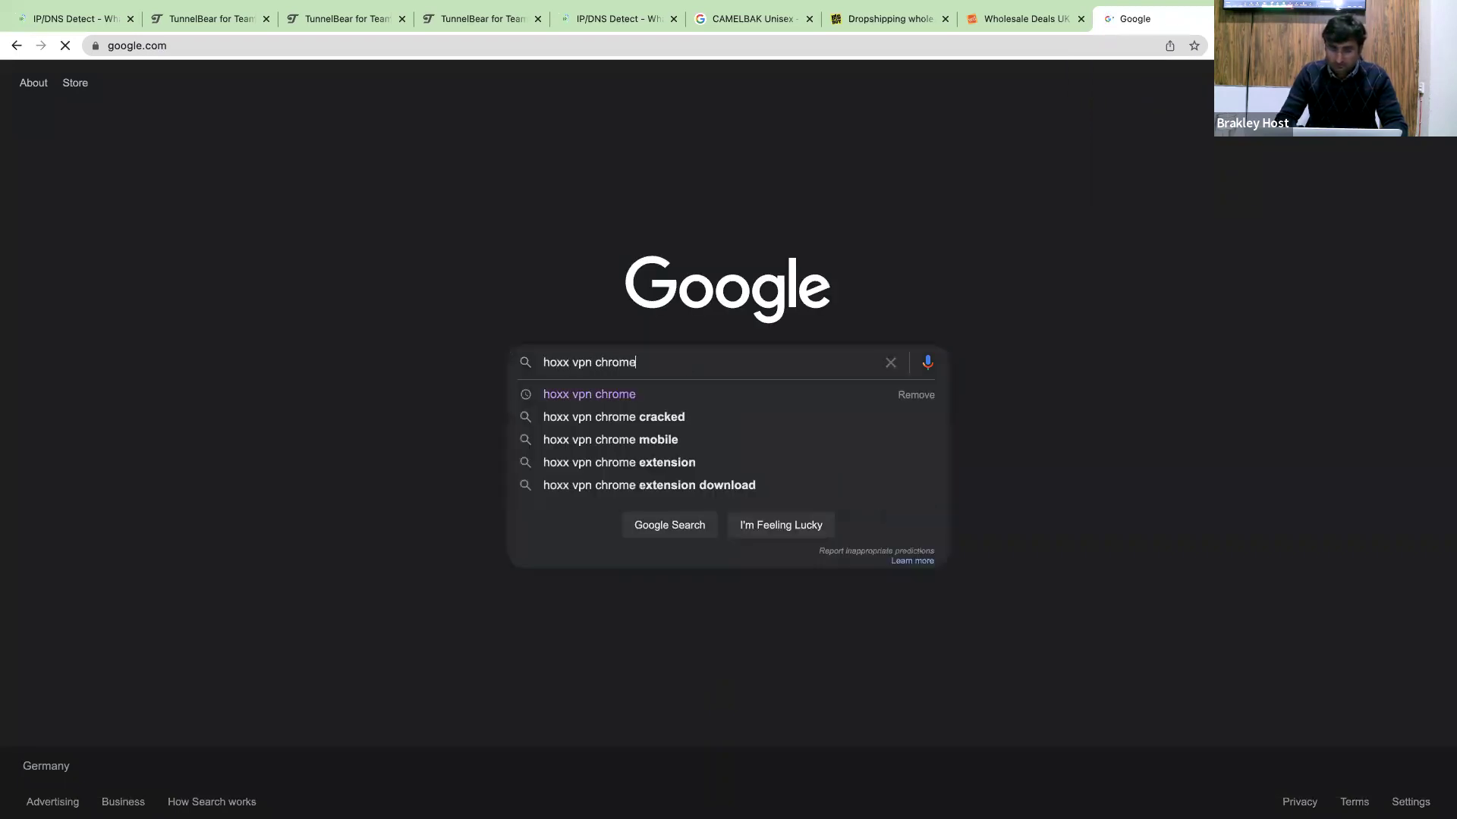
key("Return")
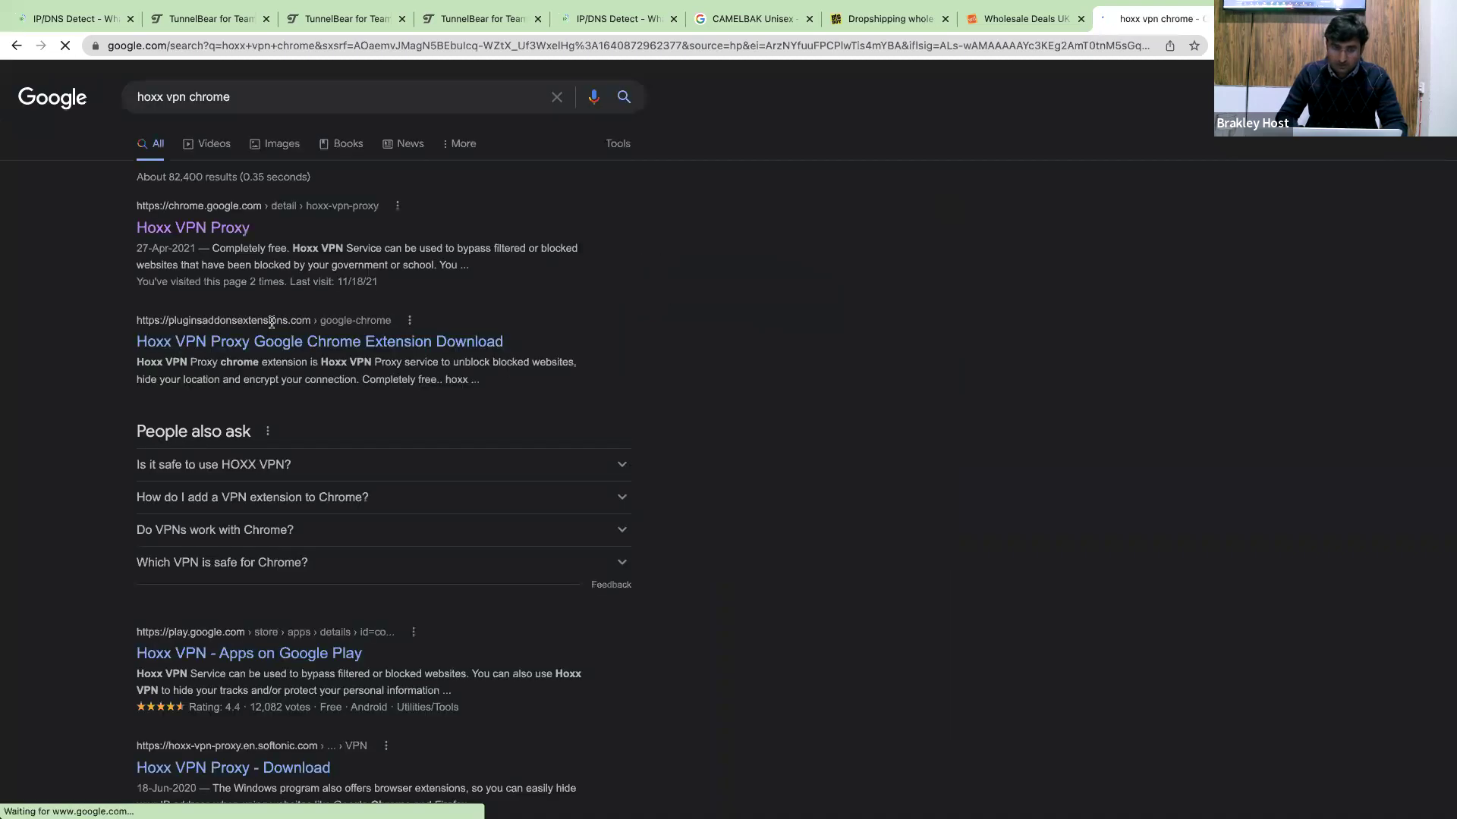
left_click(203, 228, "super")
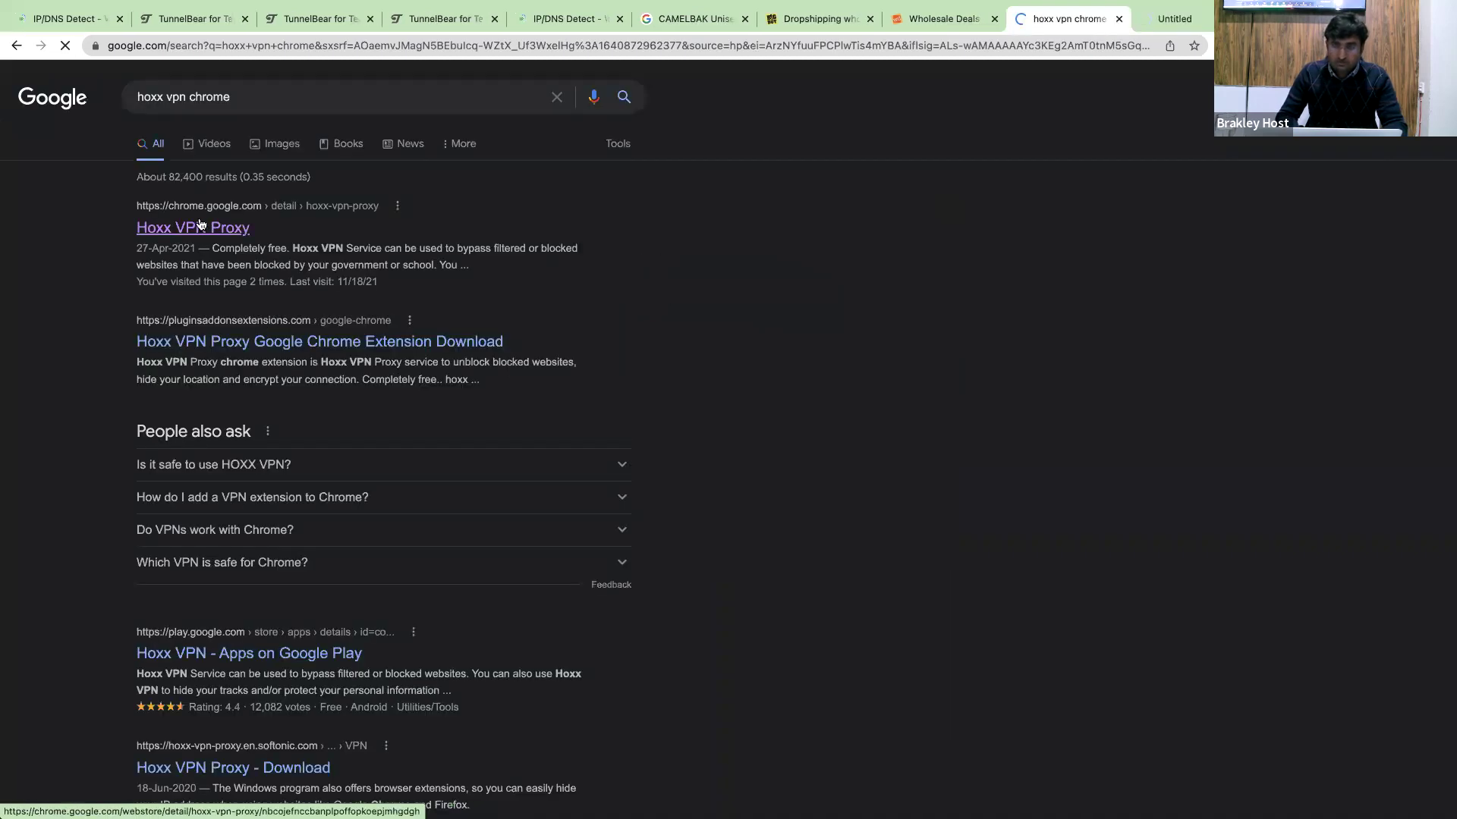
left_click(1149, 21)
left_click(1068, 21)
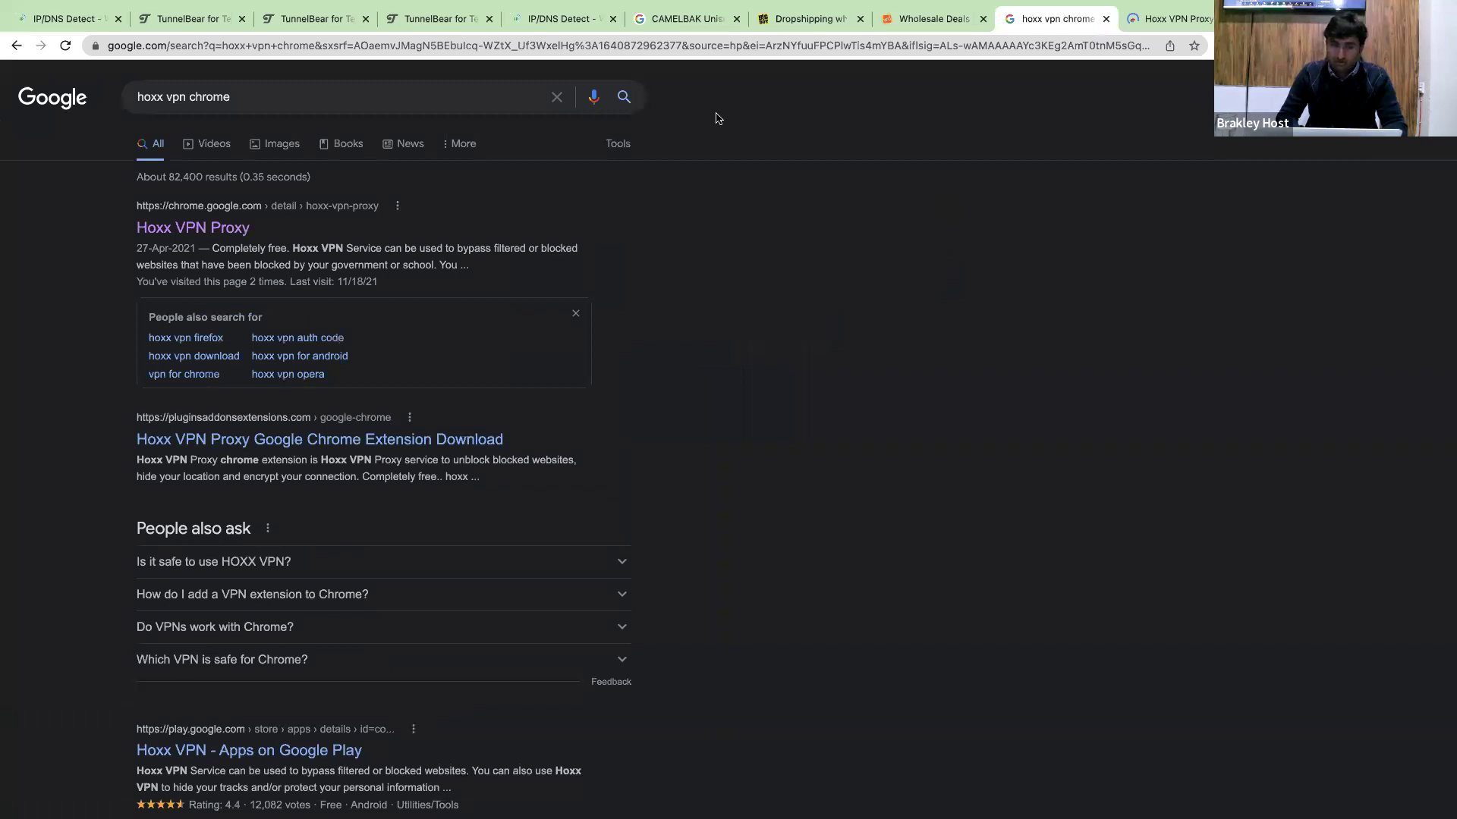
Search 'browsec vpn for chrome' and open the Browsec VPN store result in a new tab.
left_click(315, 111)
type("br")
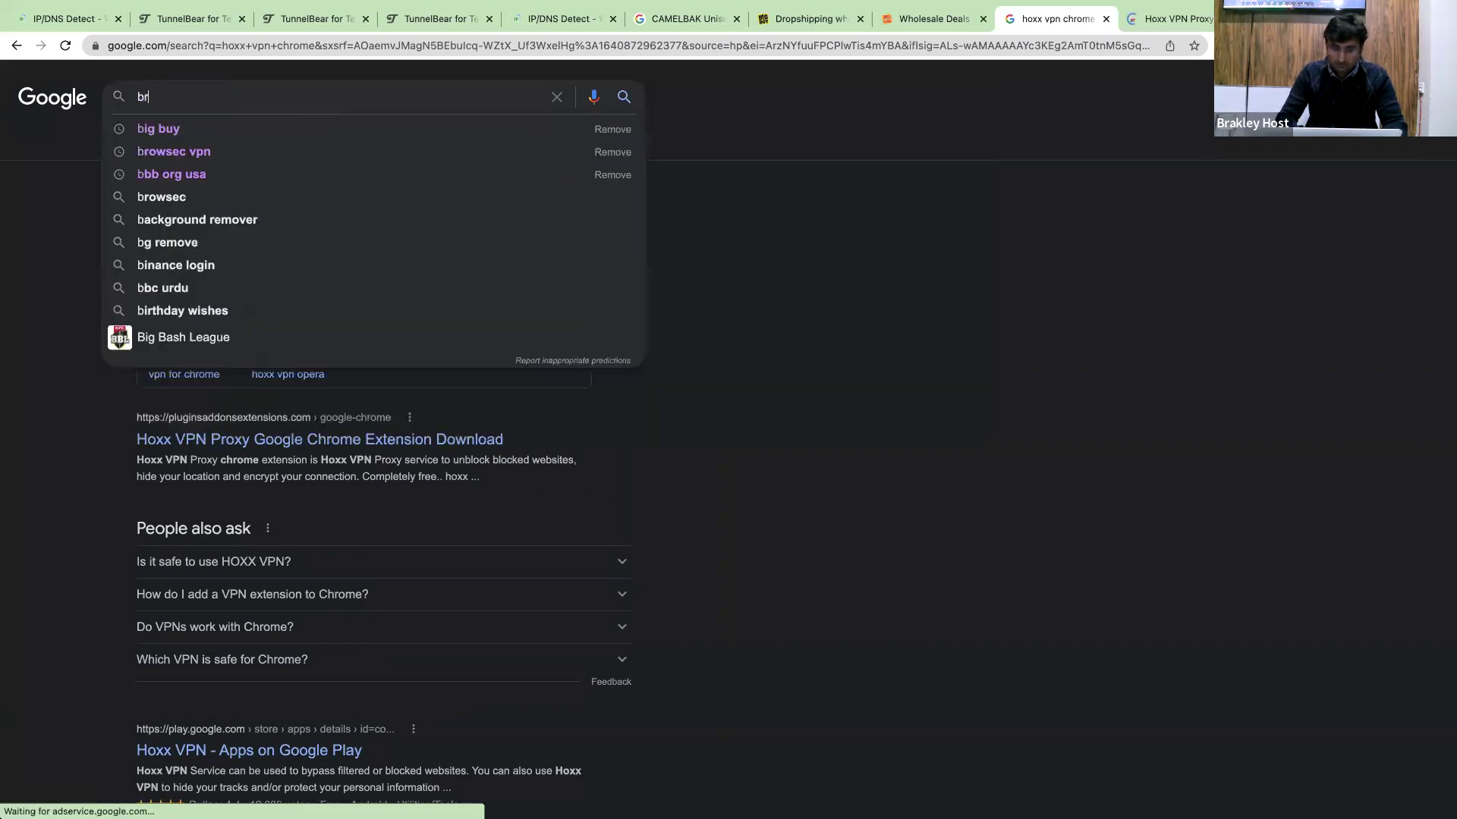
type("owsec vpn")
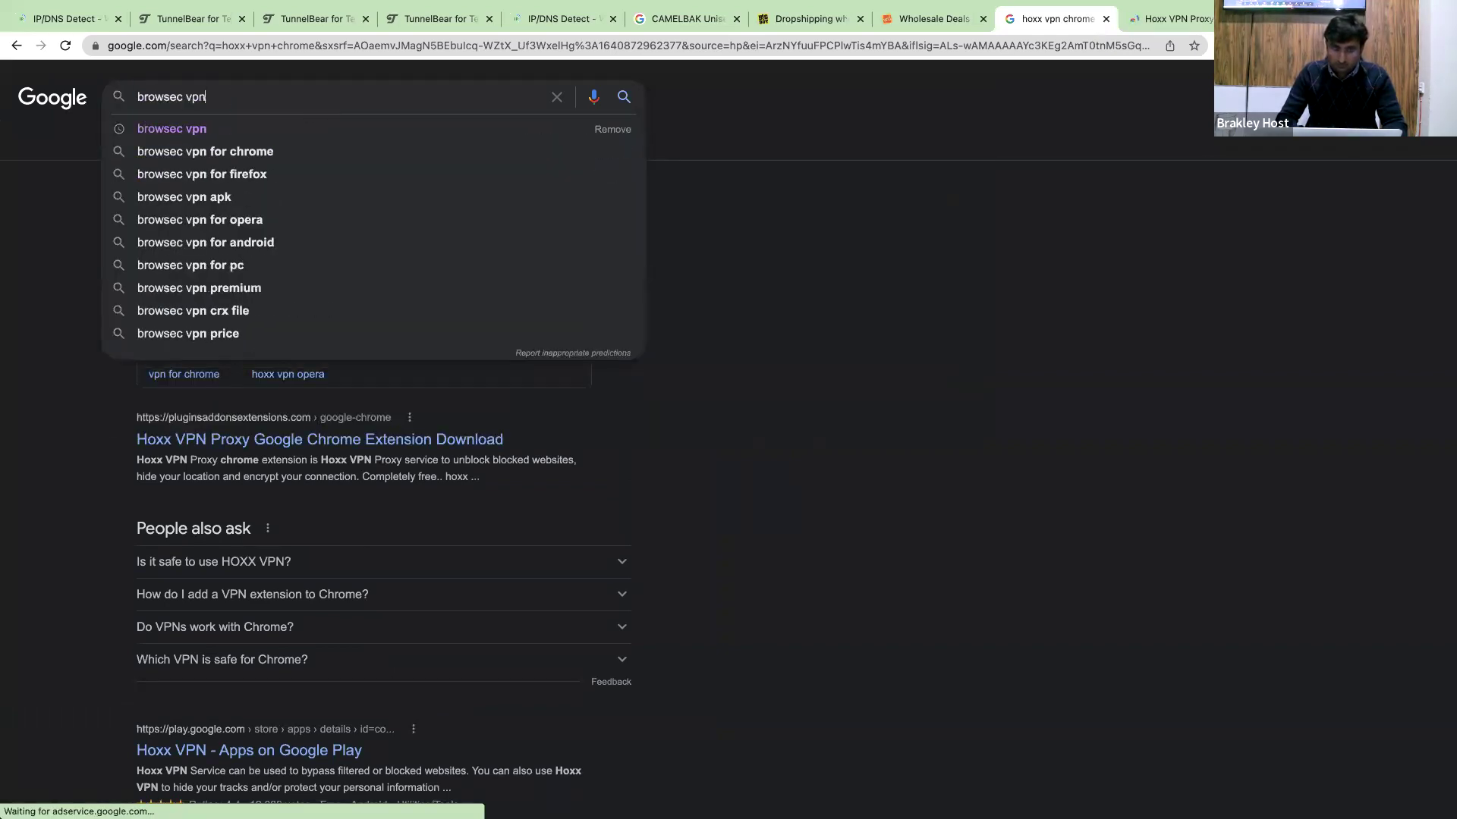
key("Down")
key("Return")
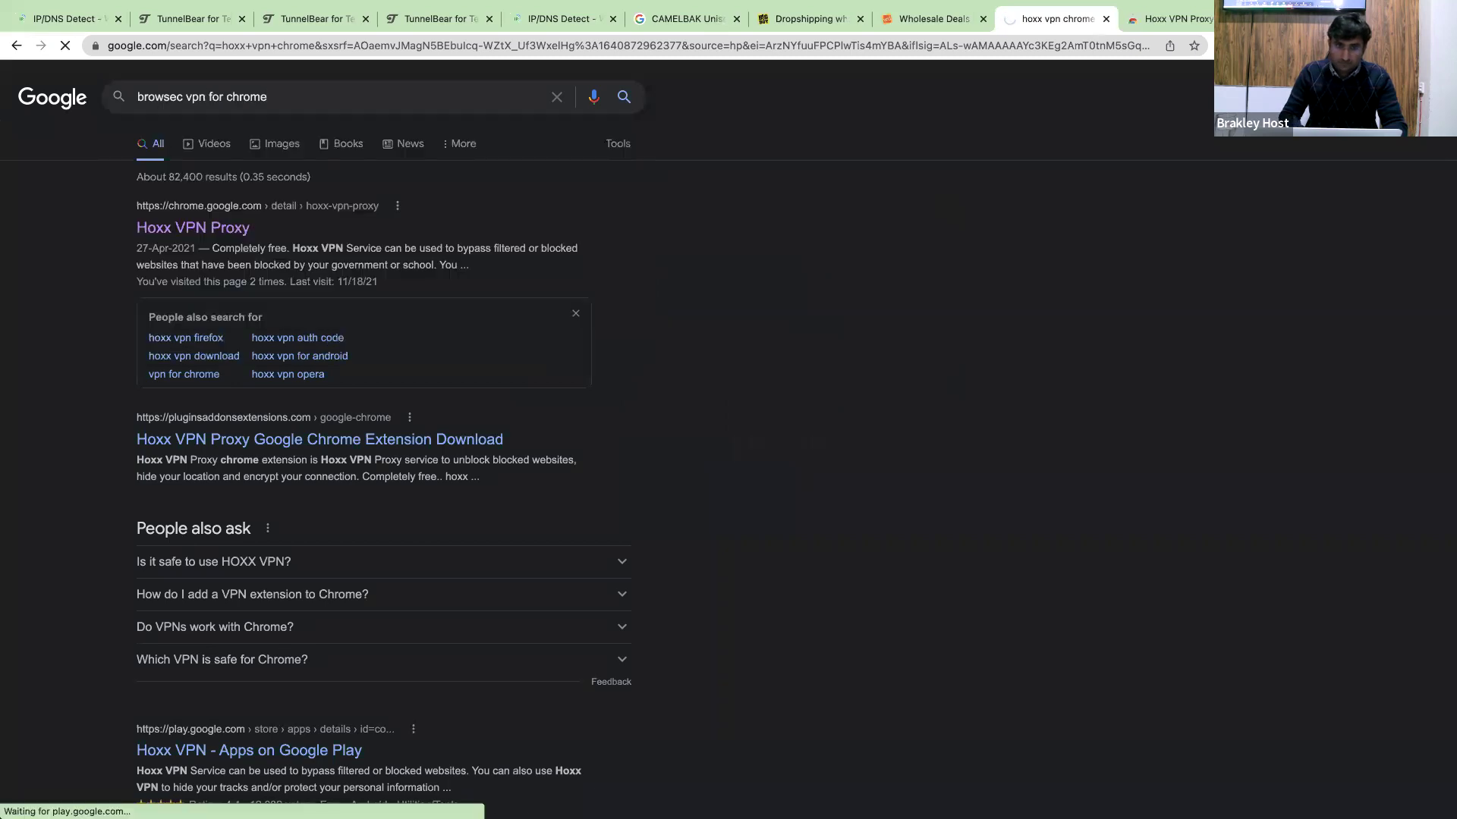
left_click(253, 228, "super")
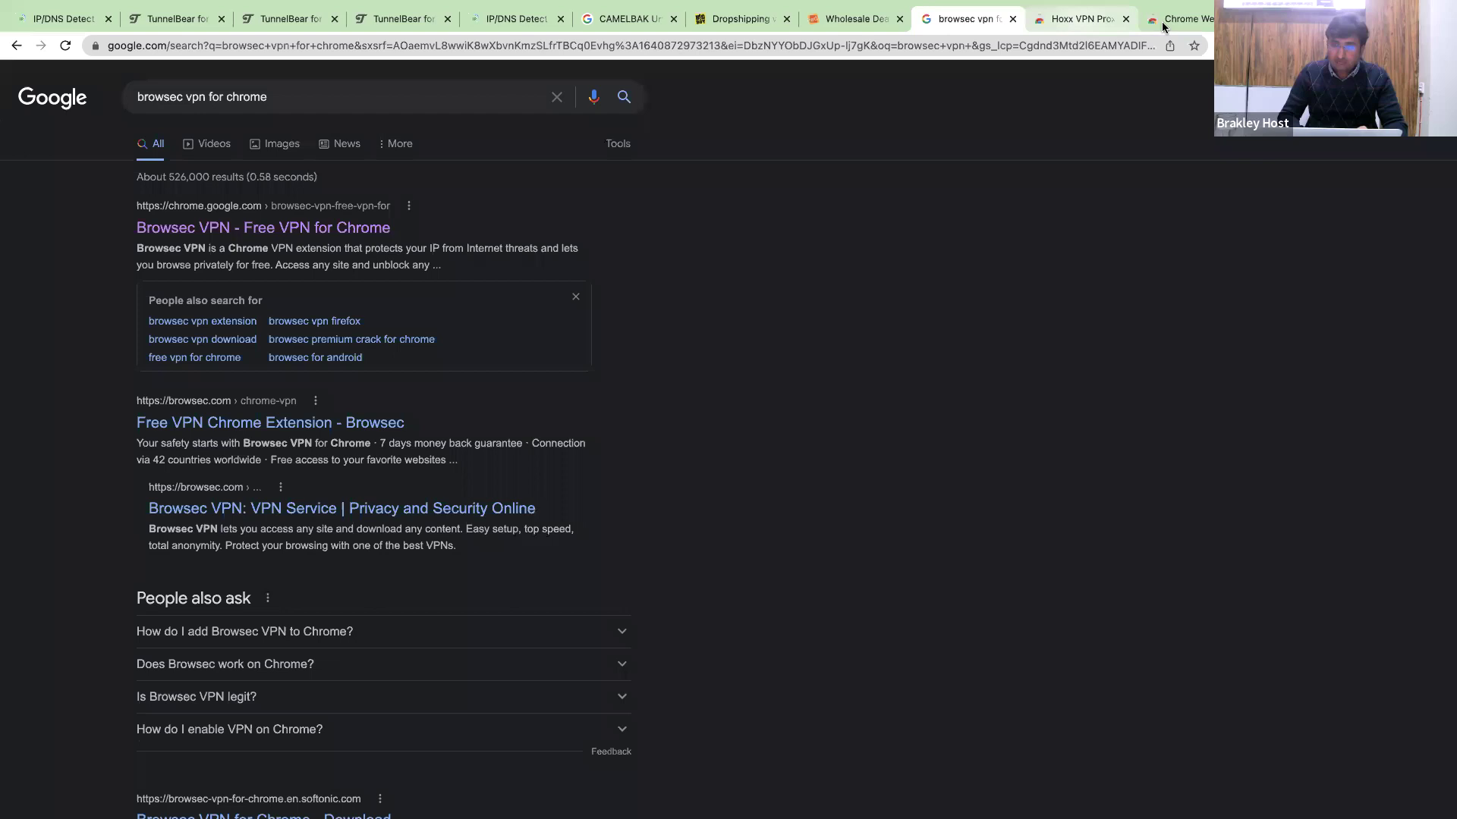
Look over the Browsec VPN store page, then go back to the search results.
left_click(1162, 23)
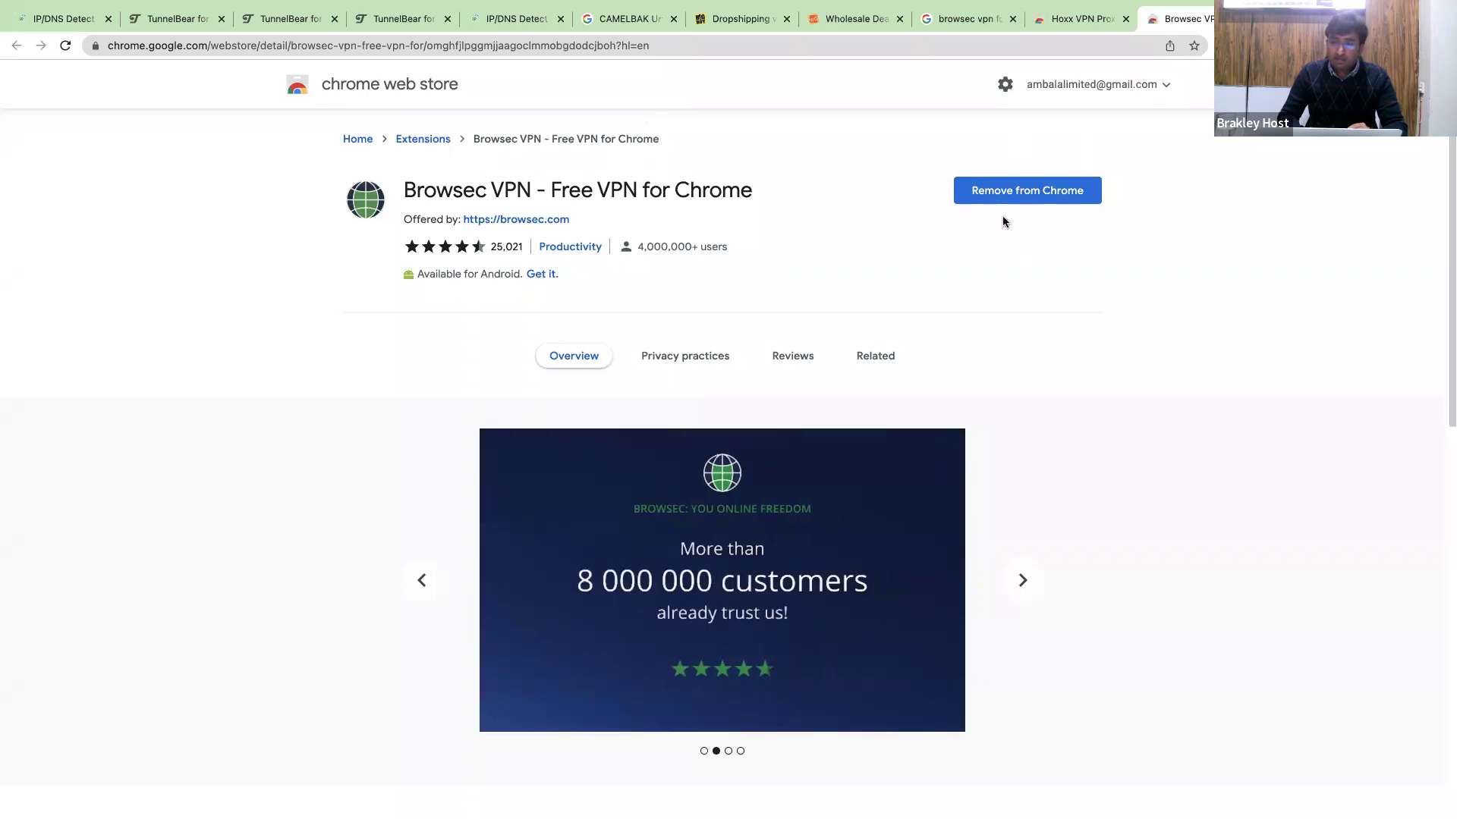
scroll(1077, 205, "down", 1)
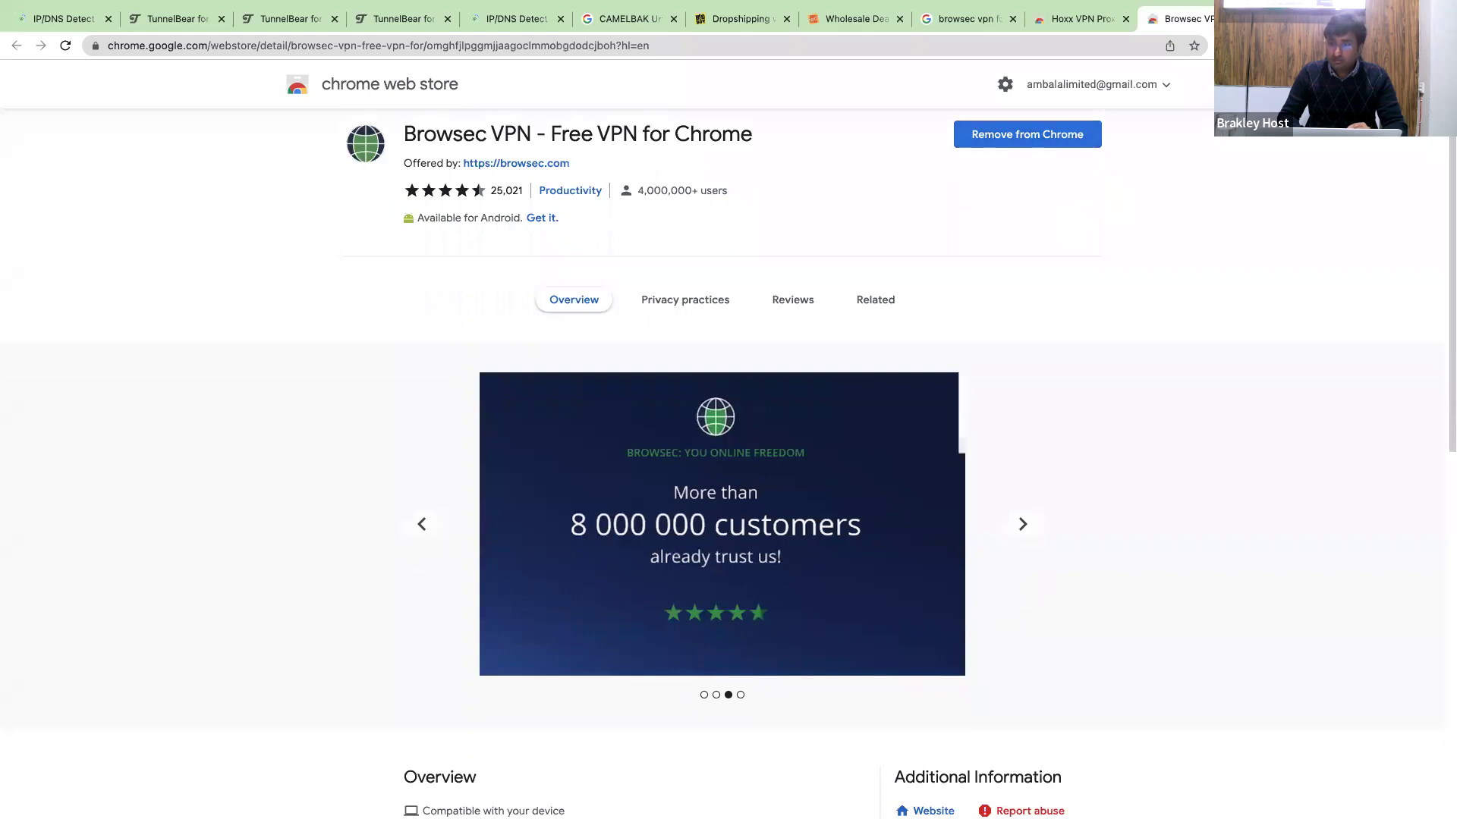
left_click(1295, 45)
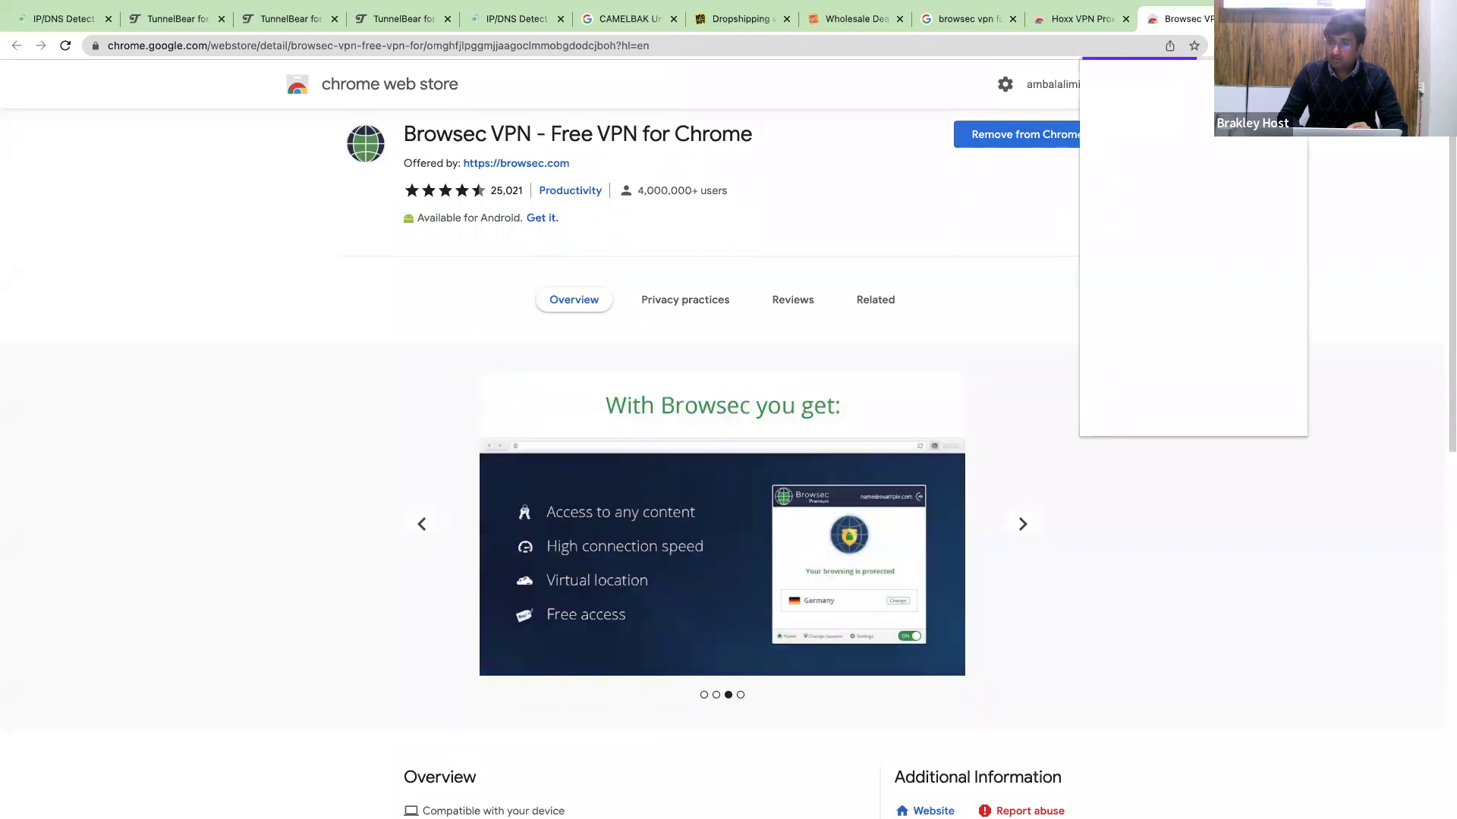
left_click(985, 21)
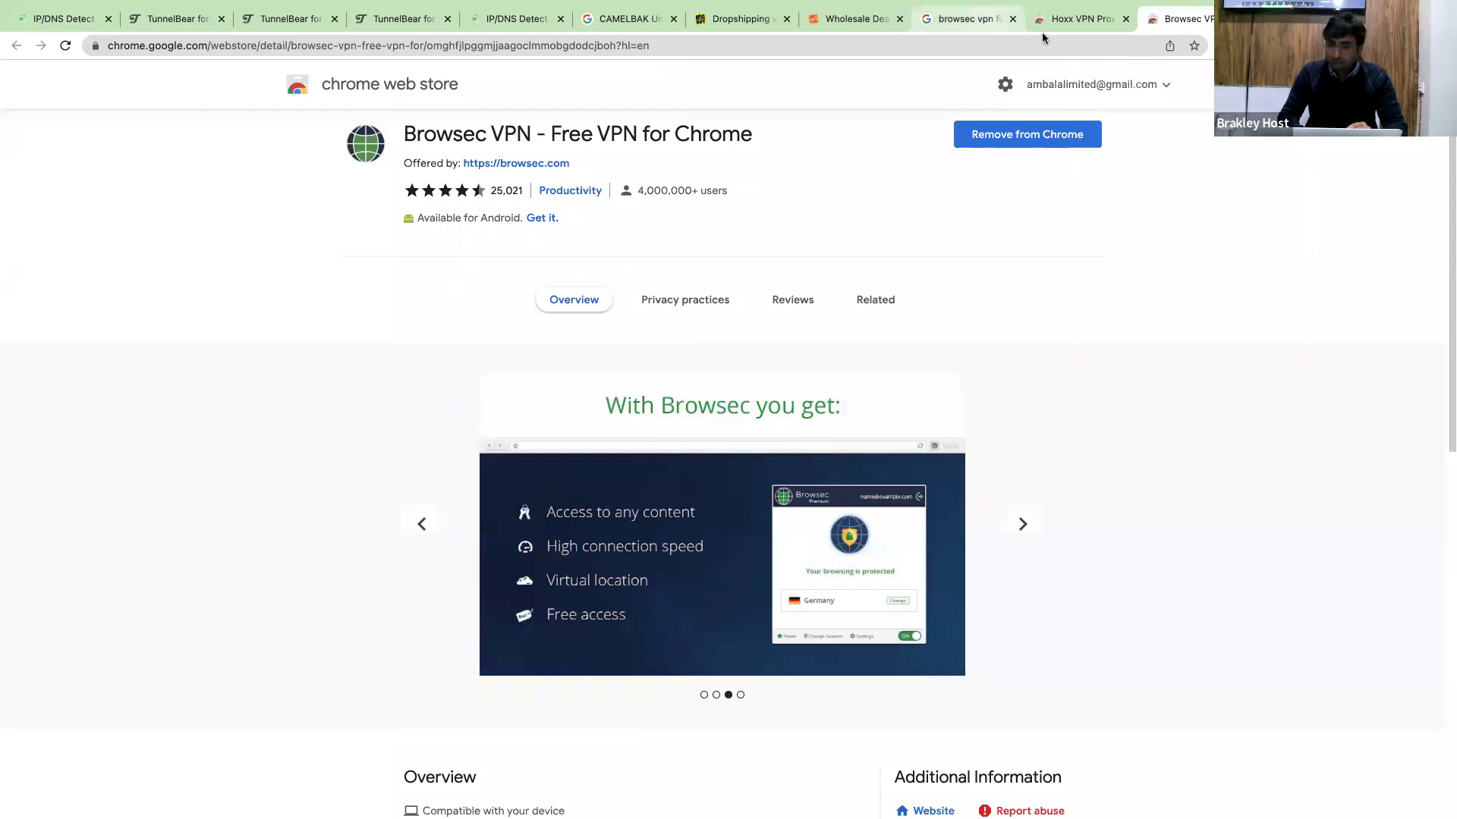
In the Browsec popup, skip the premium offer and connect through a United States server.
left_click(1296, 45)
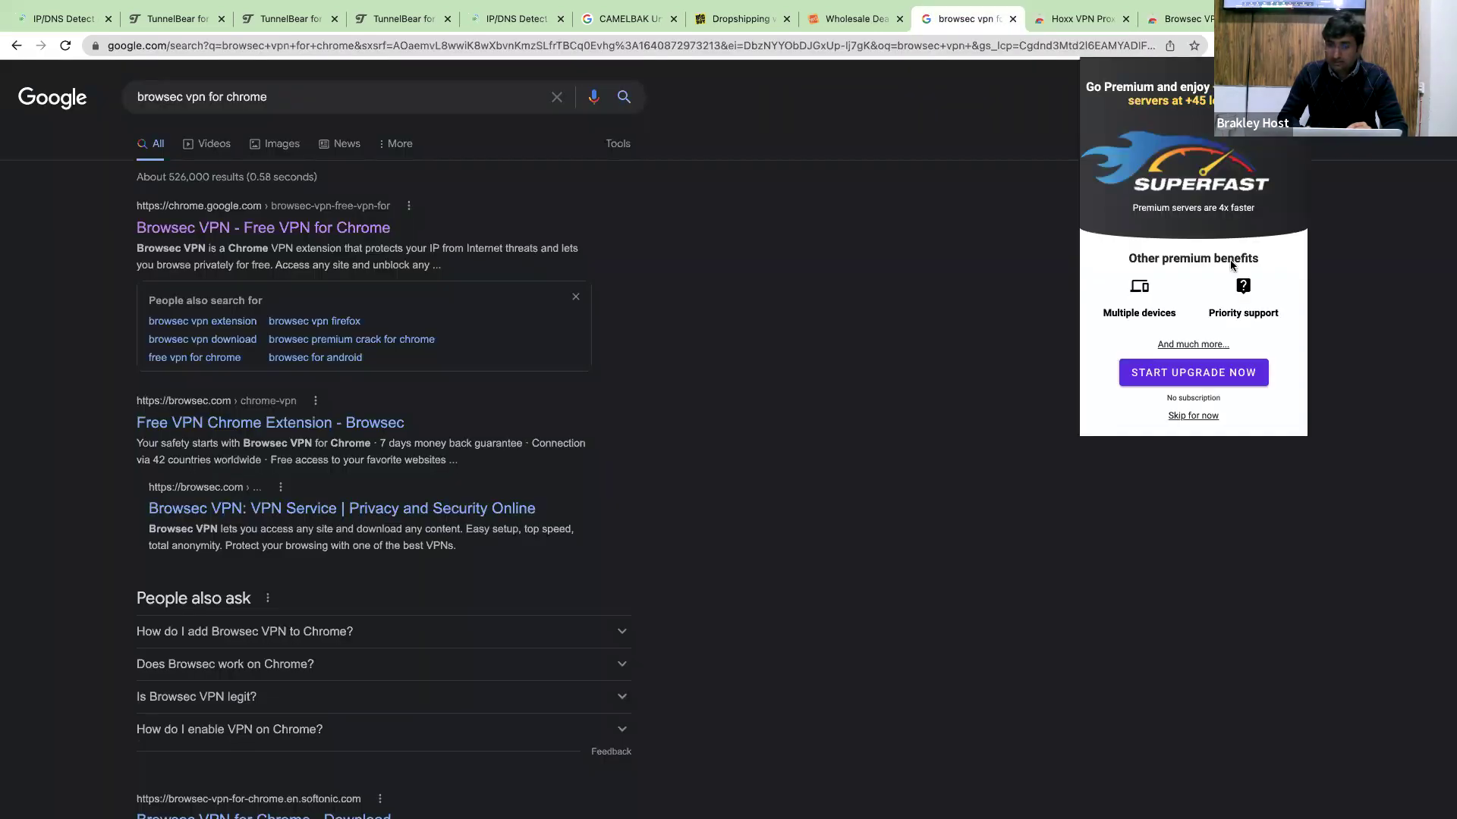
left_click(1192, 417)
scroll(1189, 227, "down", 5)
left_click(1178, 173)
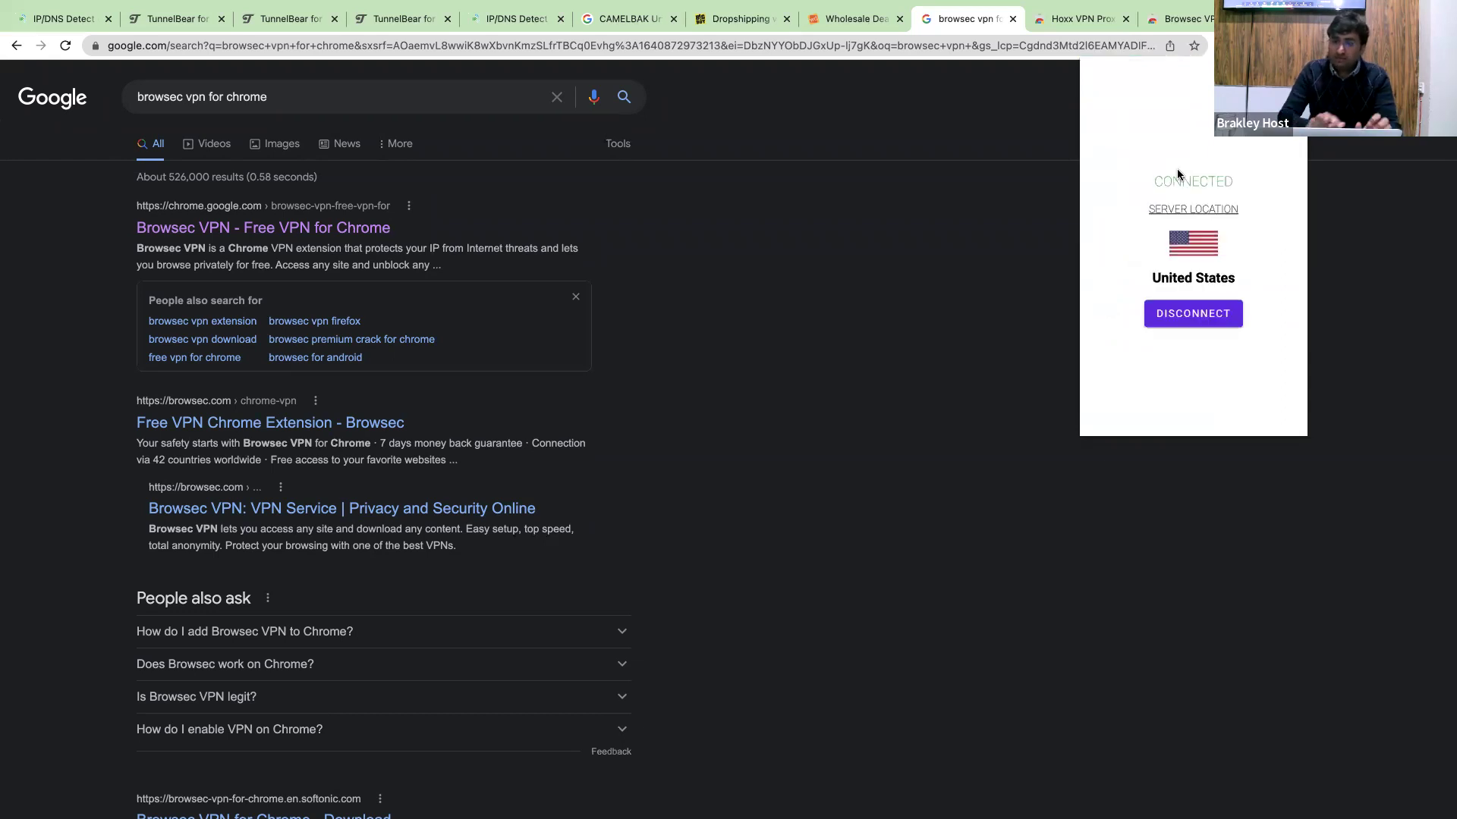
left_click(1007, 182)
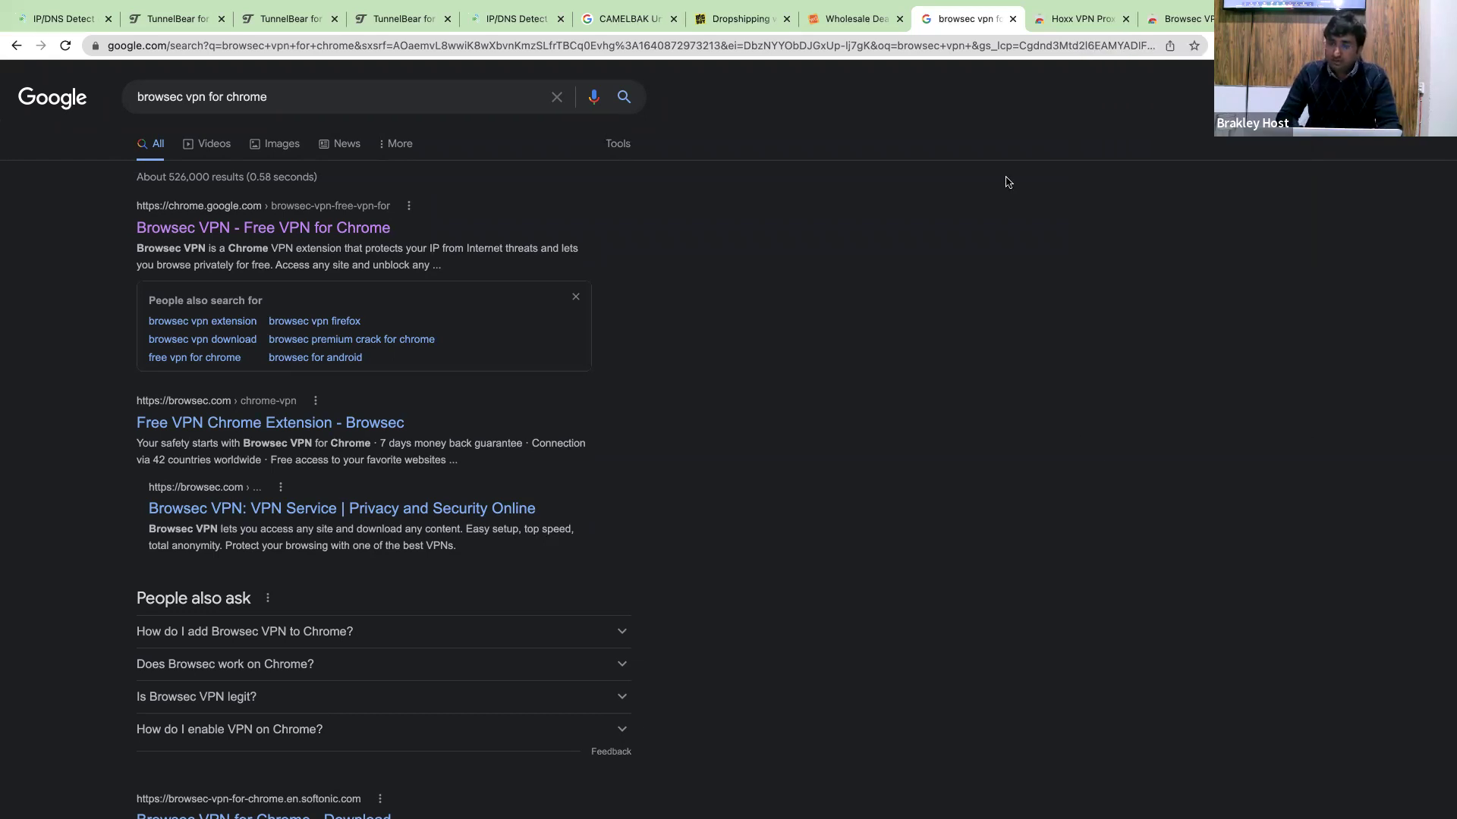
Reload ipleak.net and confirm the IP and DNS now show United States, not Germany – Hesse.
key("ctrl+Left")
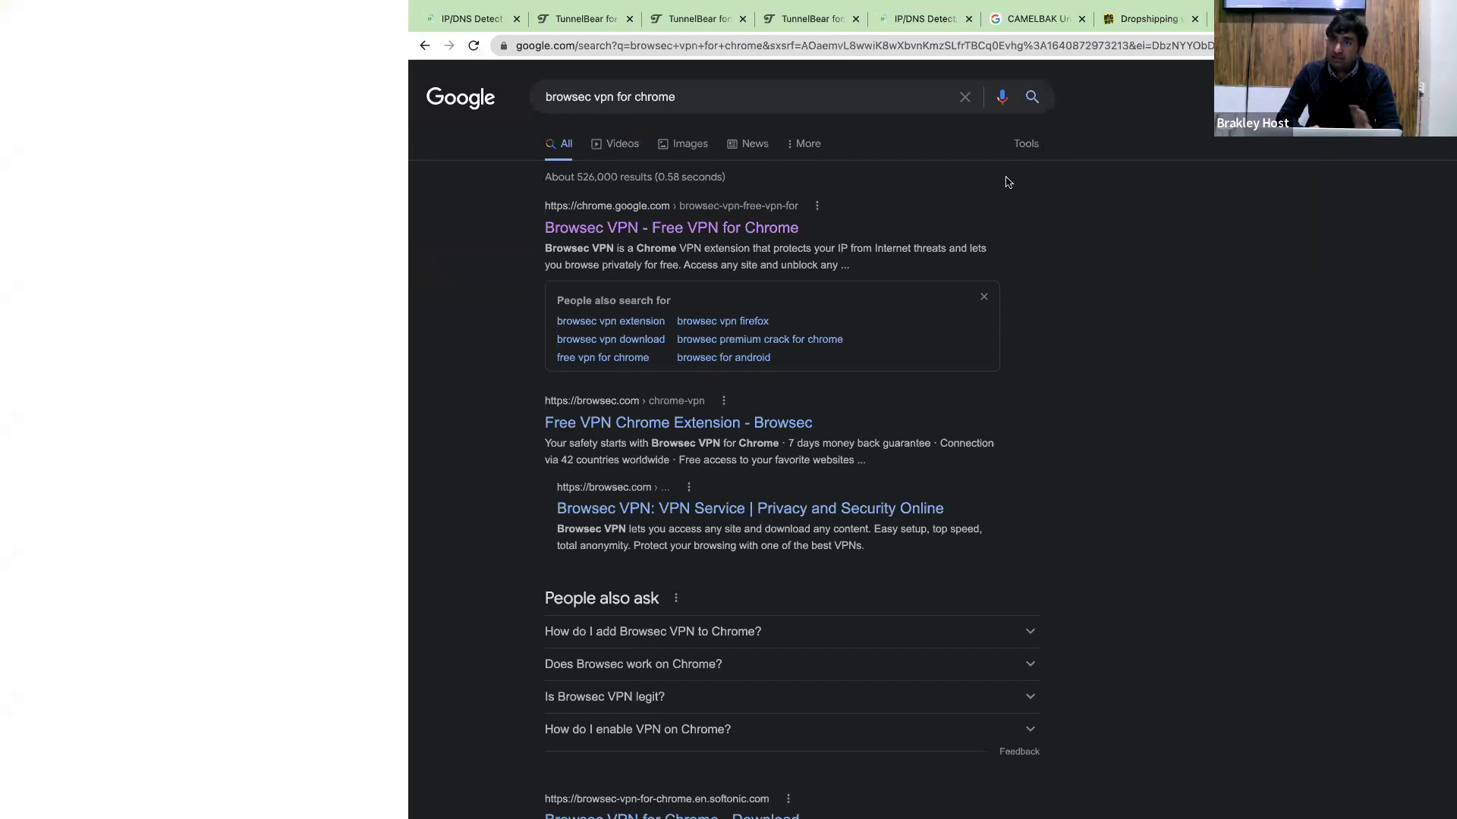
key("ctrl+Right")
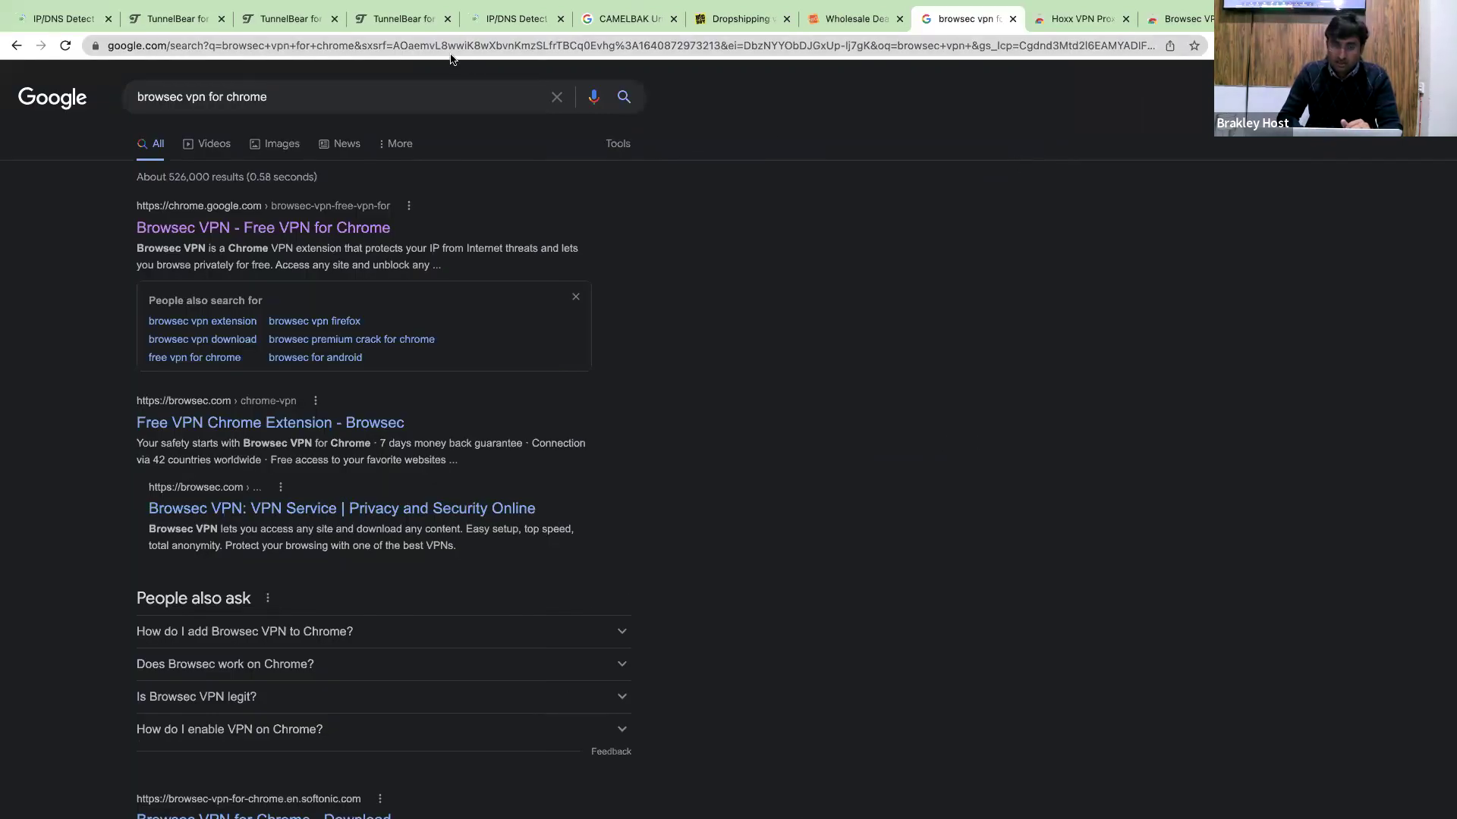
left_click(503, 17)
left_click(478, 42)
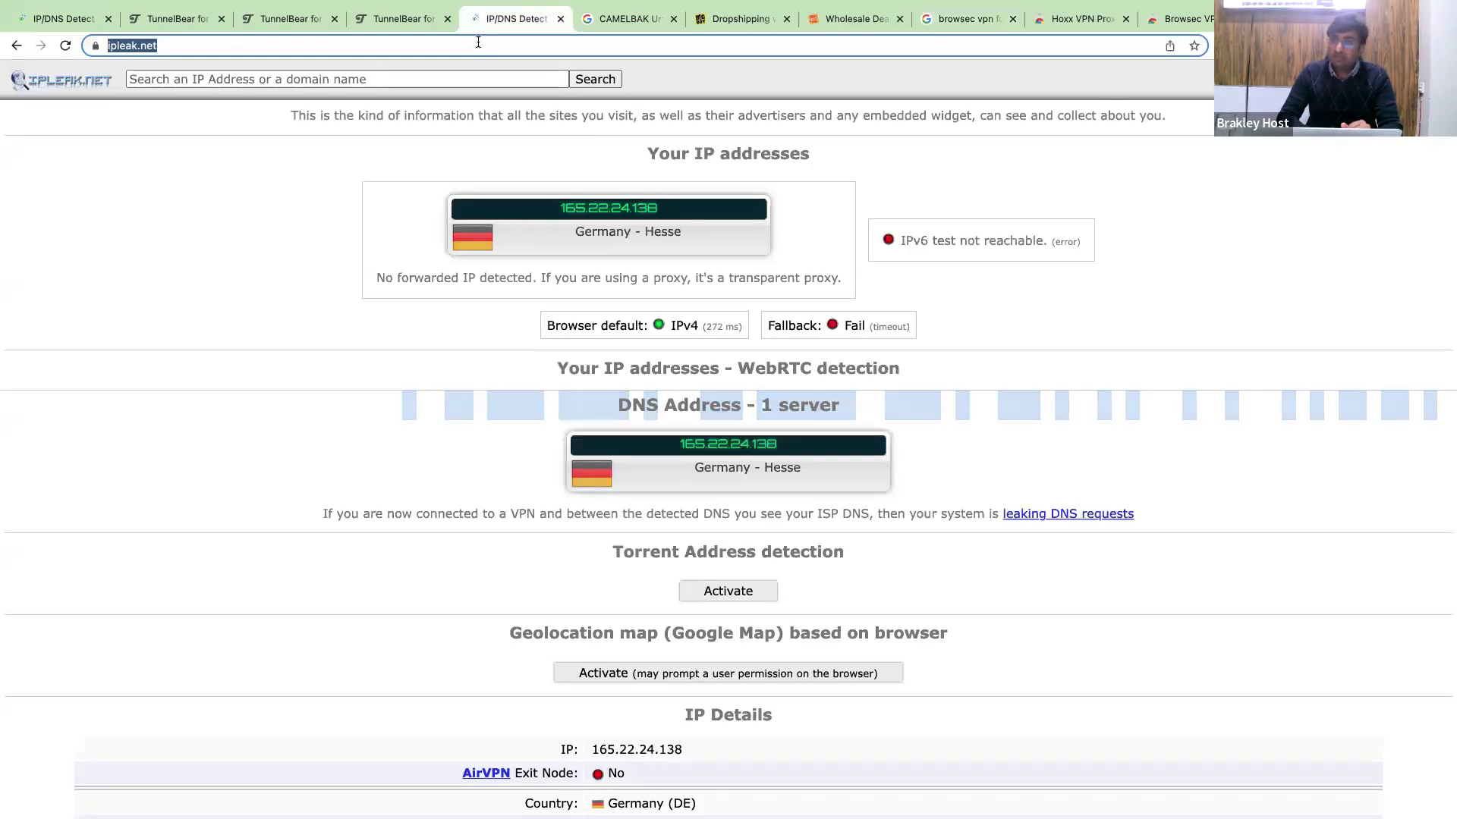
key("Return")
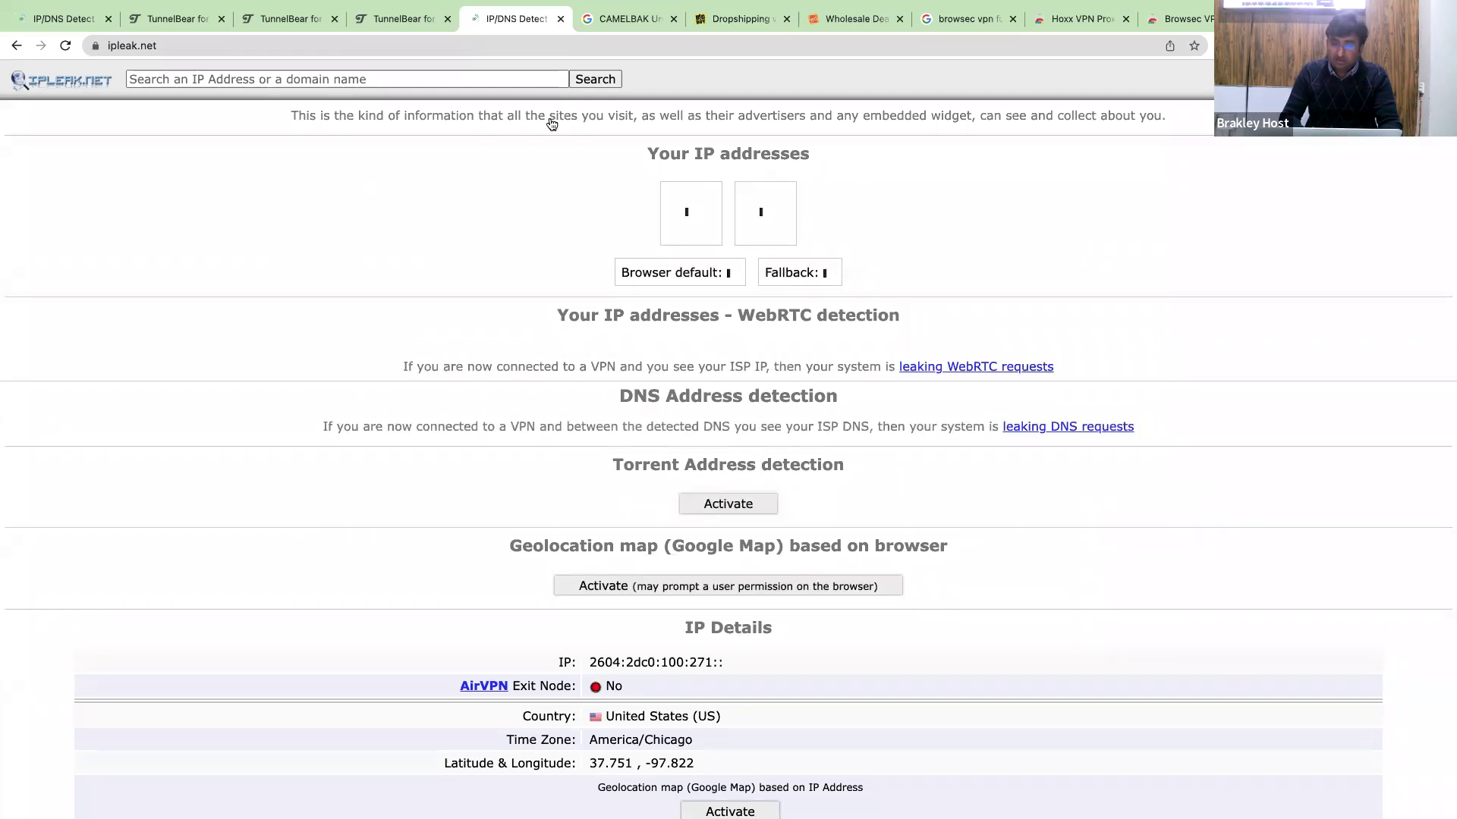
scroll(552, 124, "down", 5)
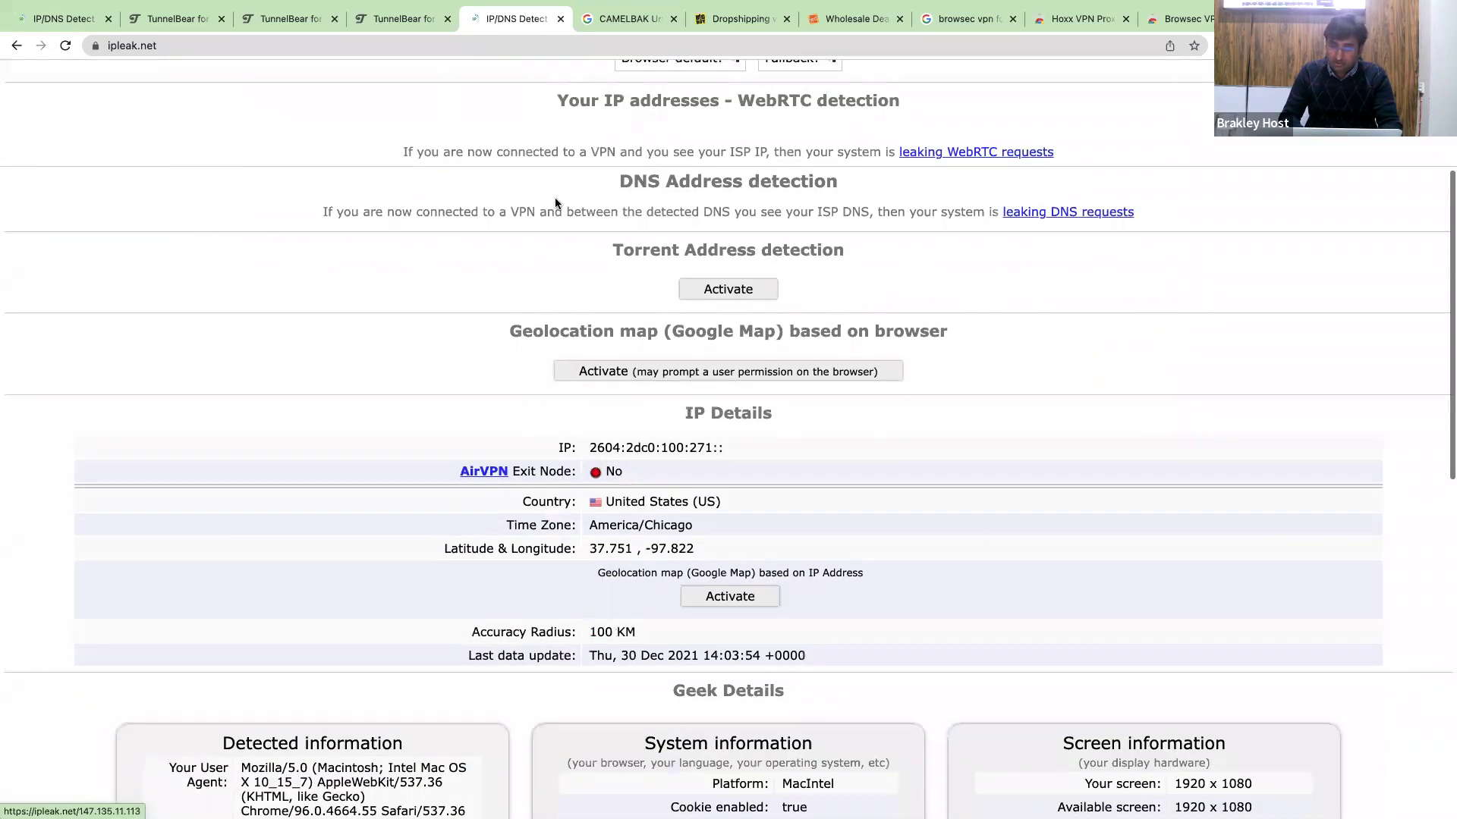
scroll(554, 197, "up", 5)
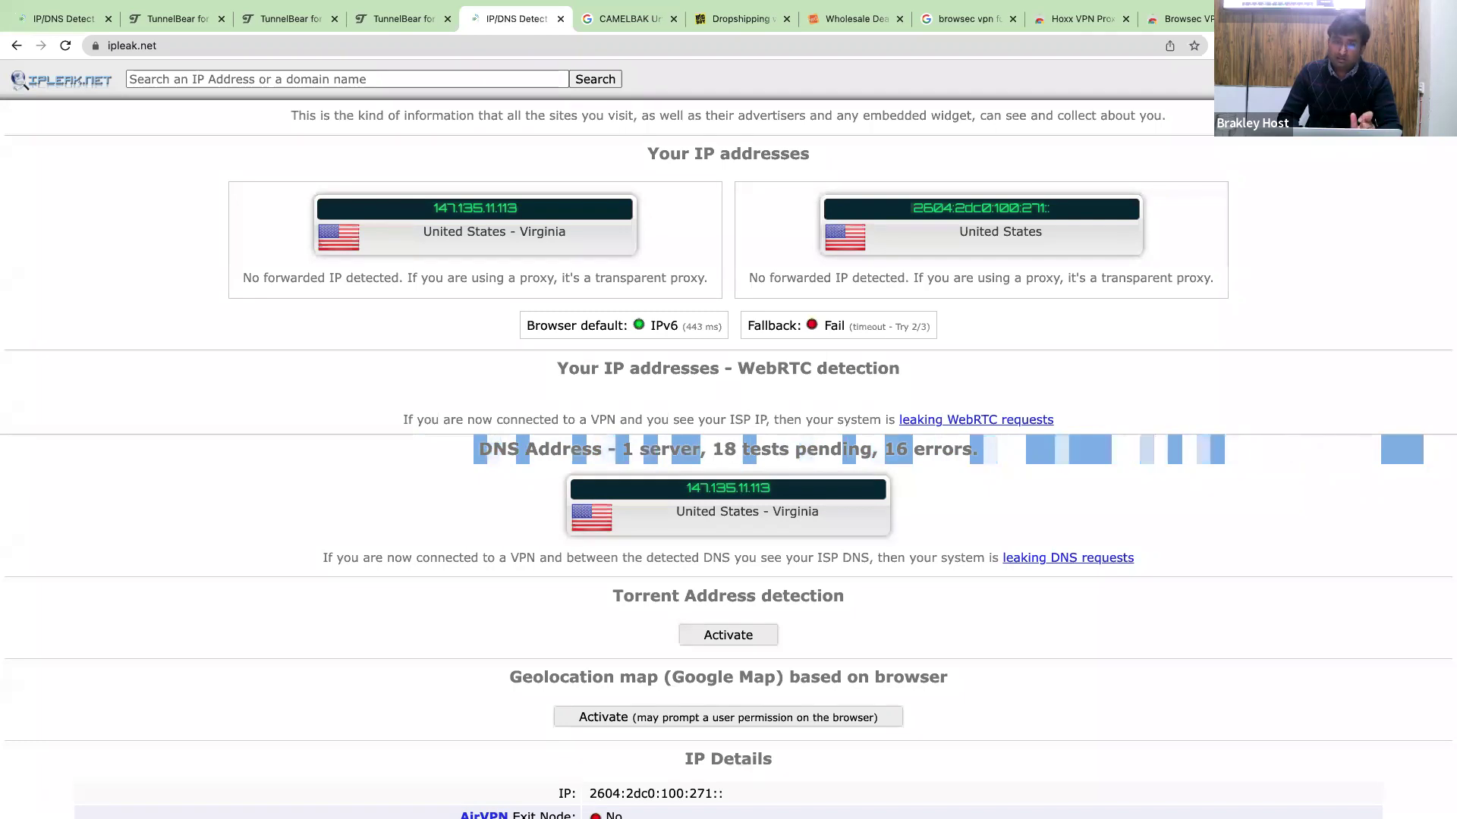
Load the Google homepage in the CAMELBAK tab and bring up its footer Settings choices.
left_click(626, 18)
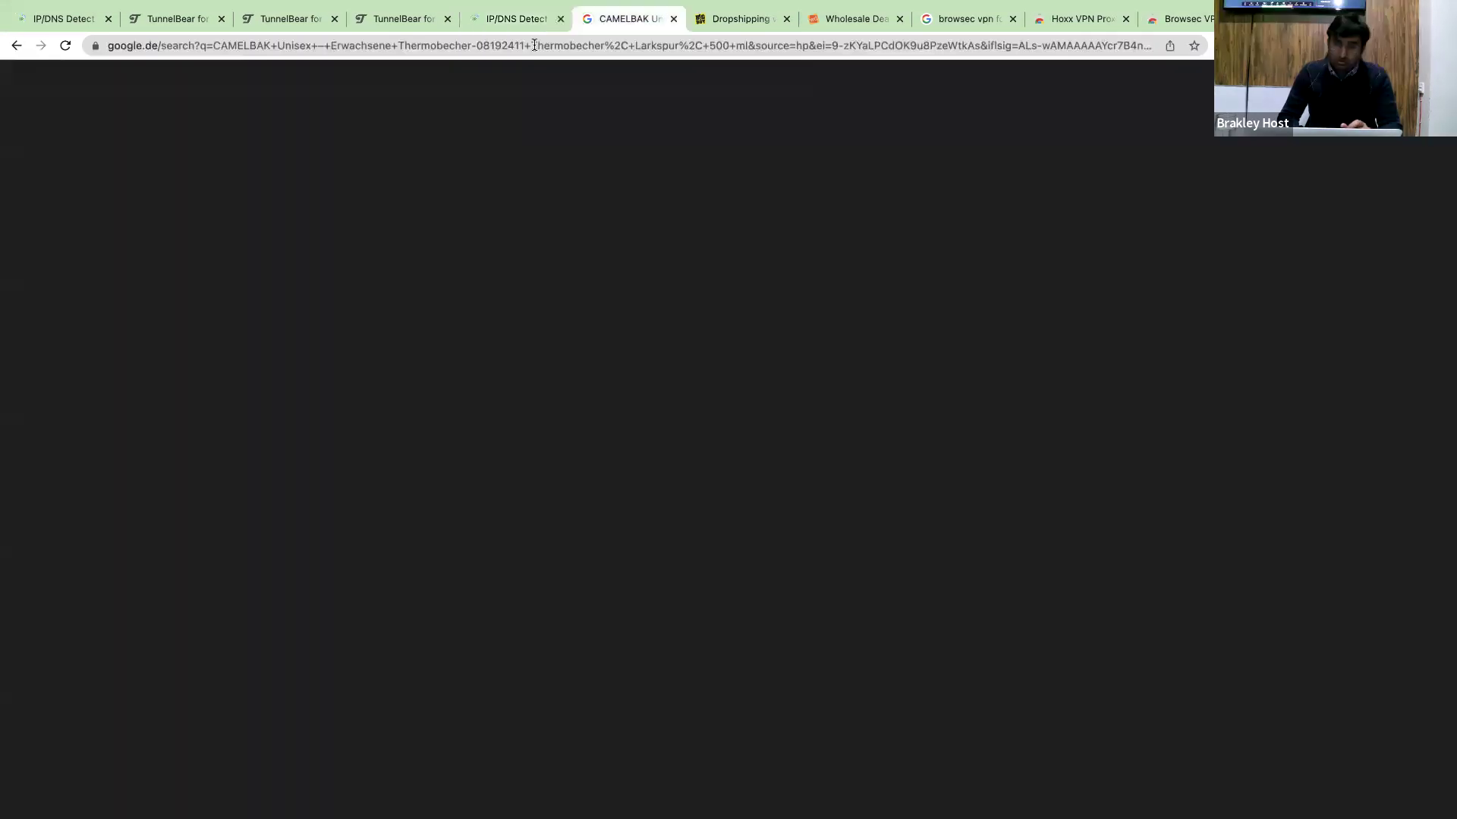
left_click(535, 46)
type("google")
key("Return")
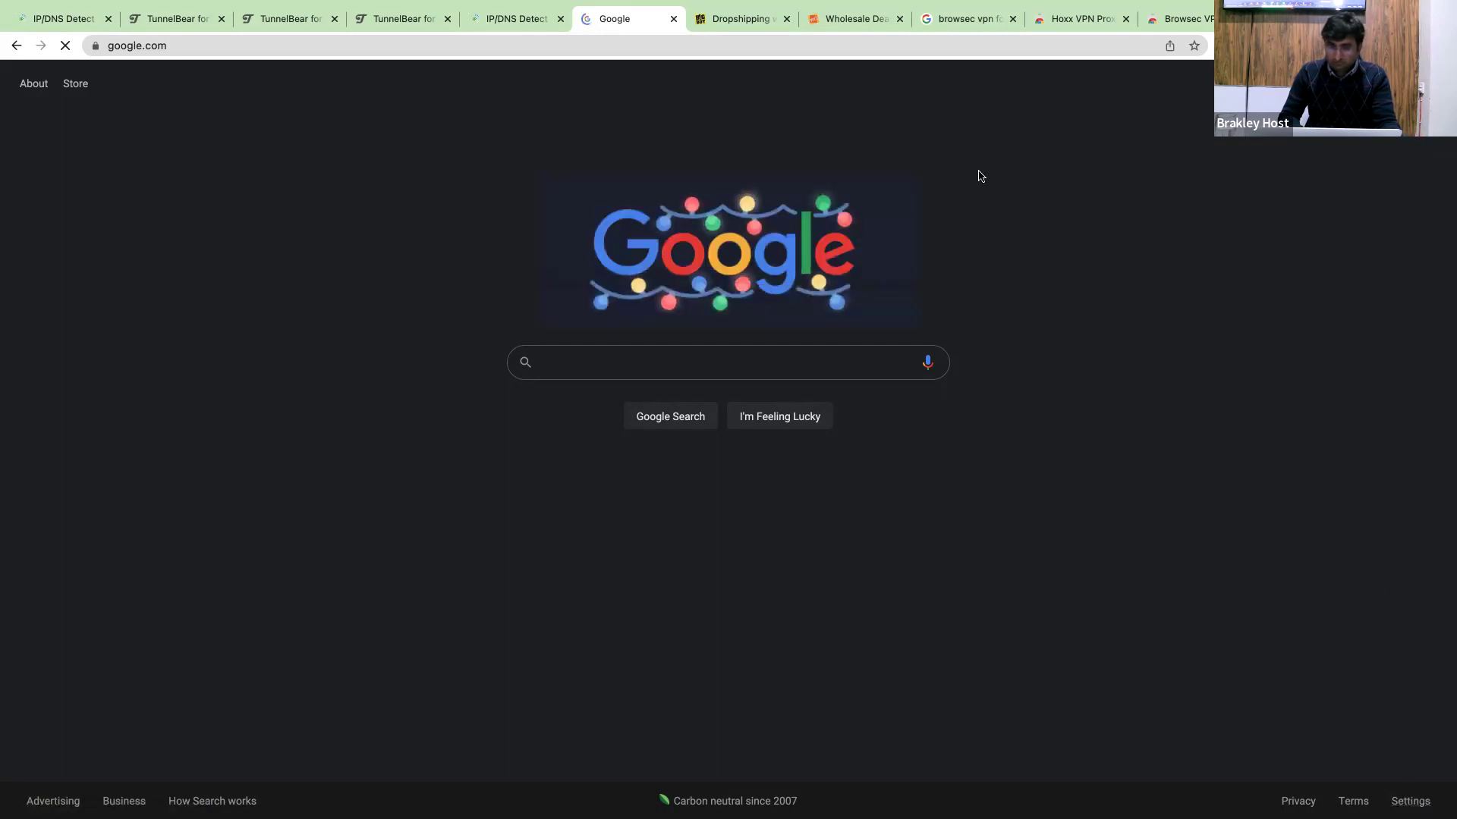
left_click(1409, 800)
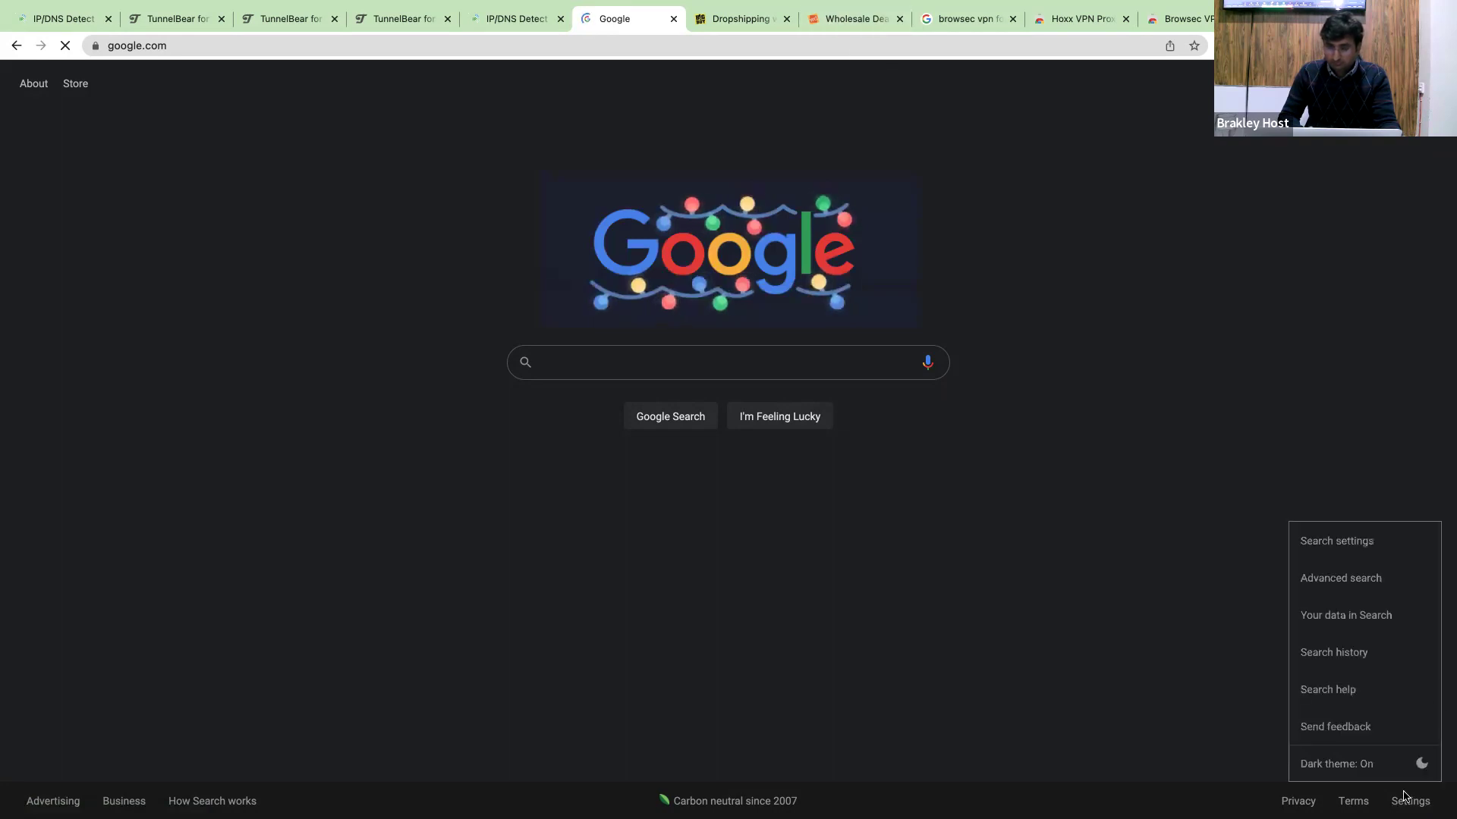
In Google Search settings, choose United States under Region Settings and save.
left_click(1343, 542)
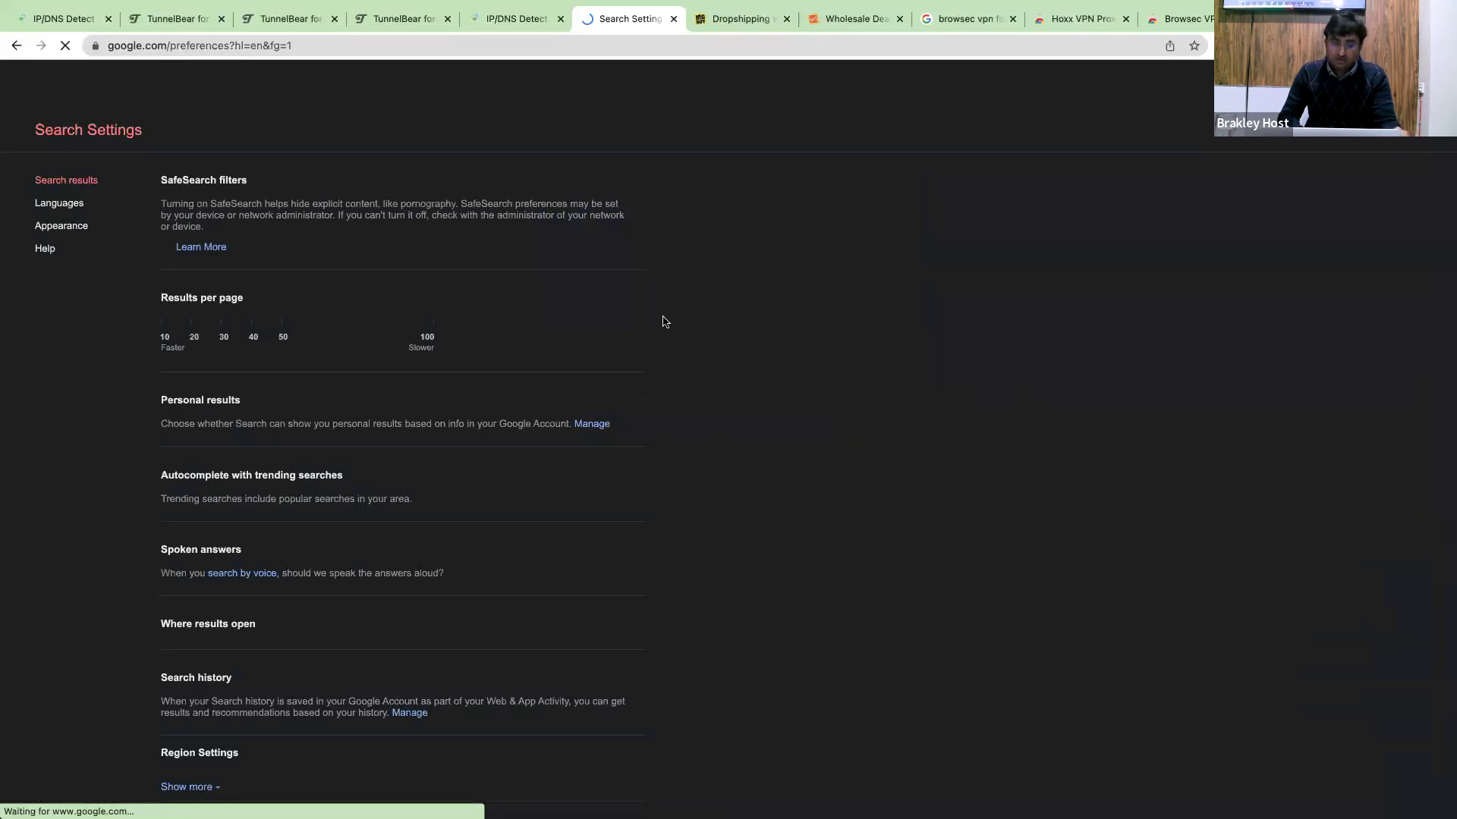
scroll(663, 320, "down", 5)
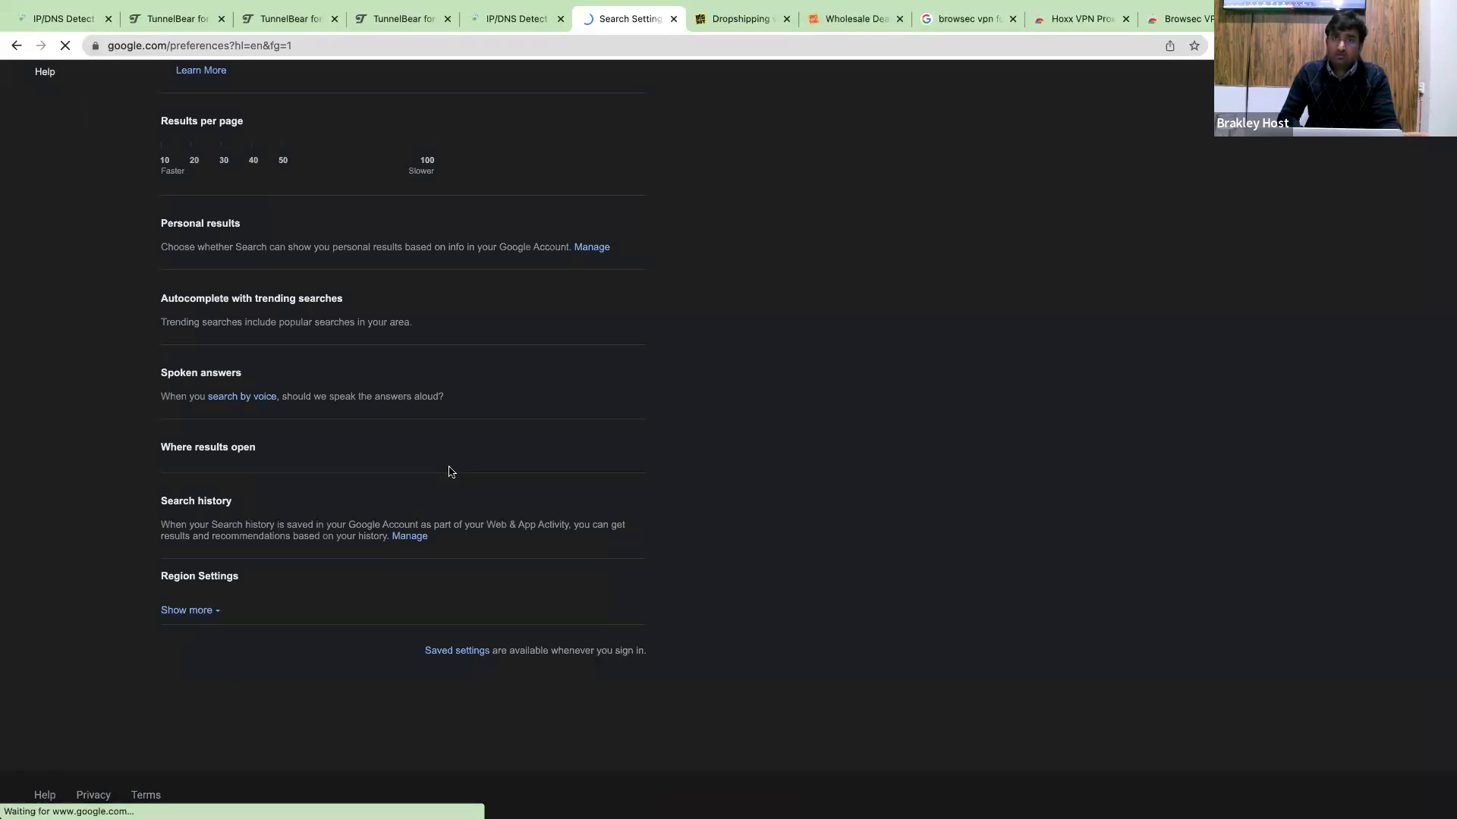
scroll(384, 554, "down", 3)
left_click(190, 569)
scroll(617, 516, "down", 5)
scroll(617, 519, "down", 3)
left_click(523, 447)
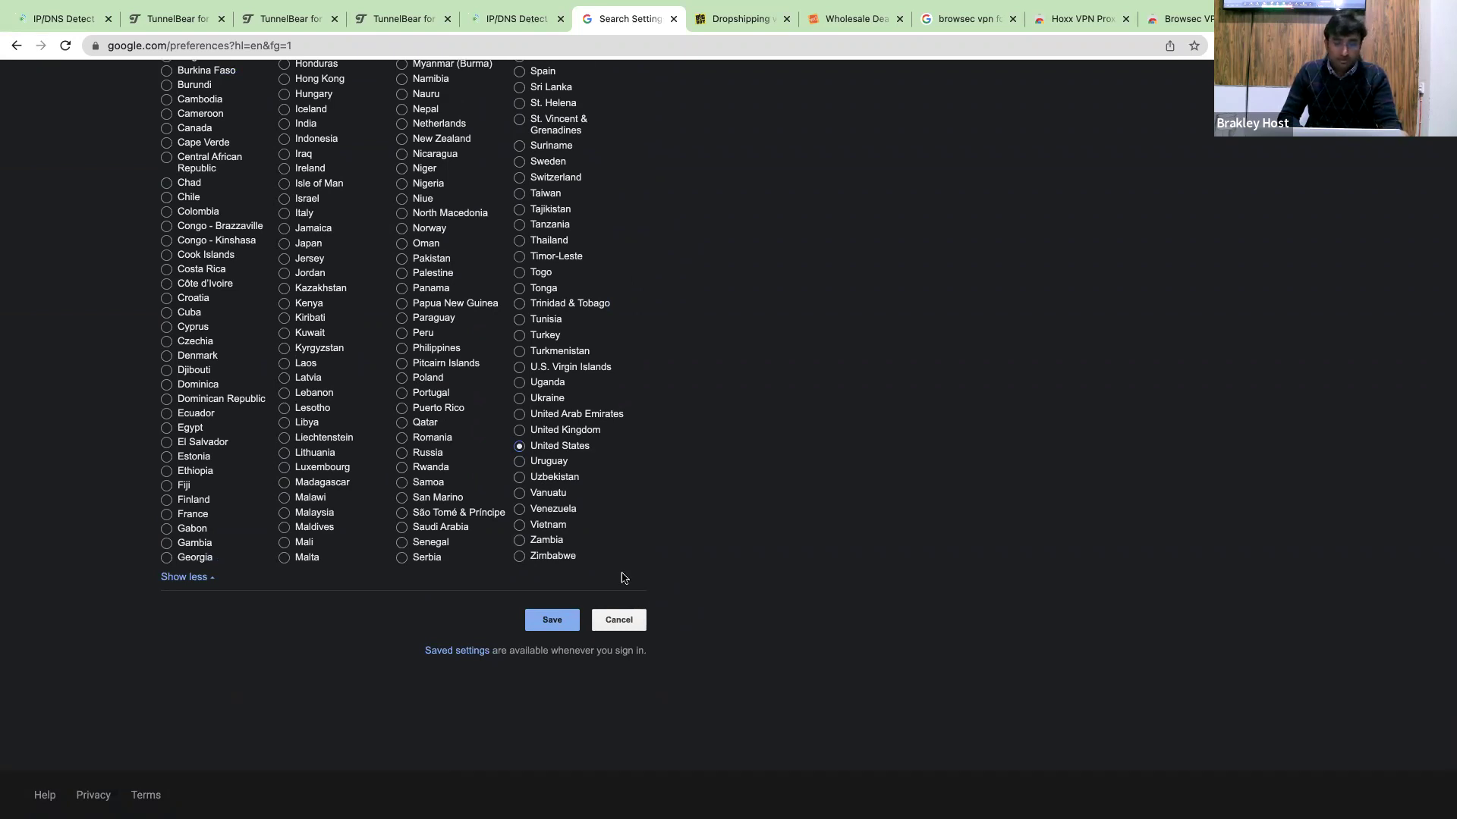
left_click(573, 622)
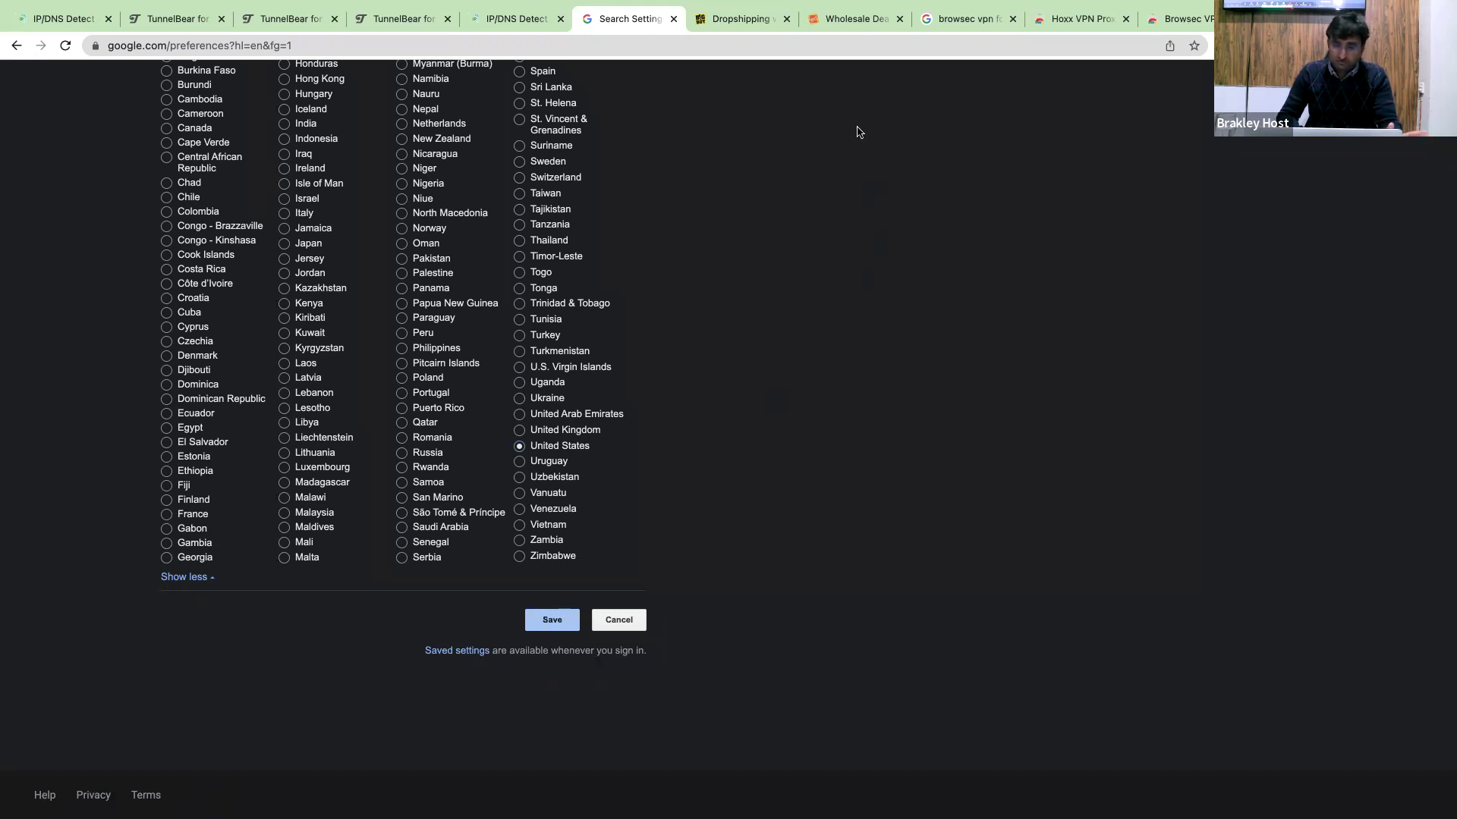
key("Return")
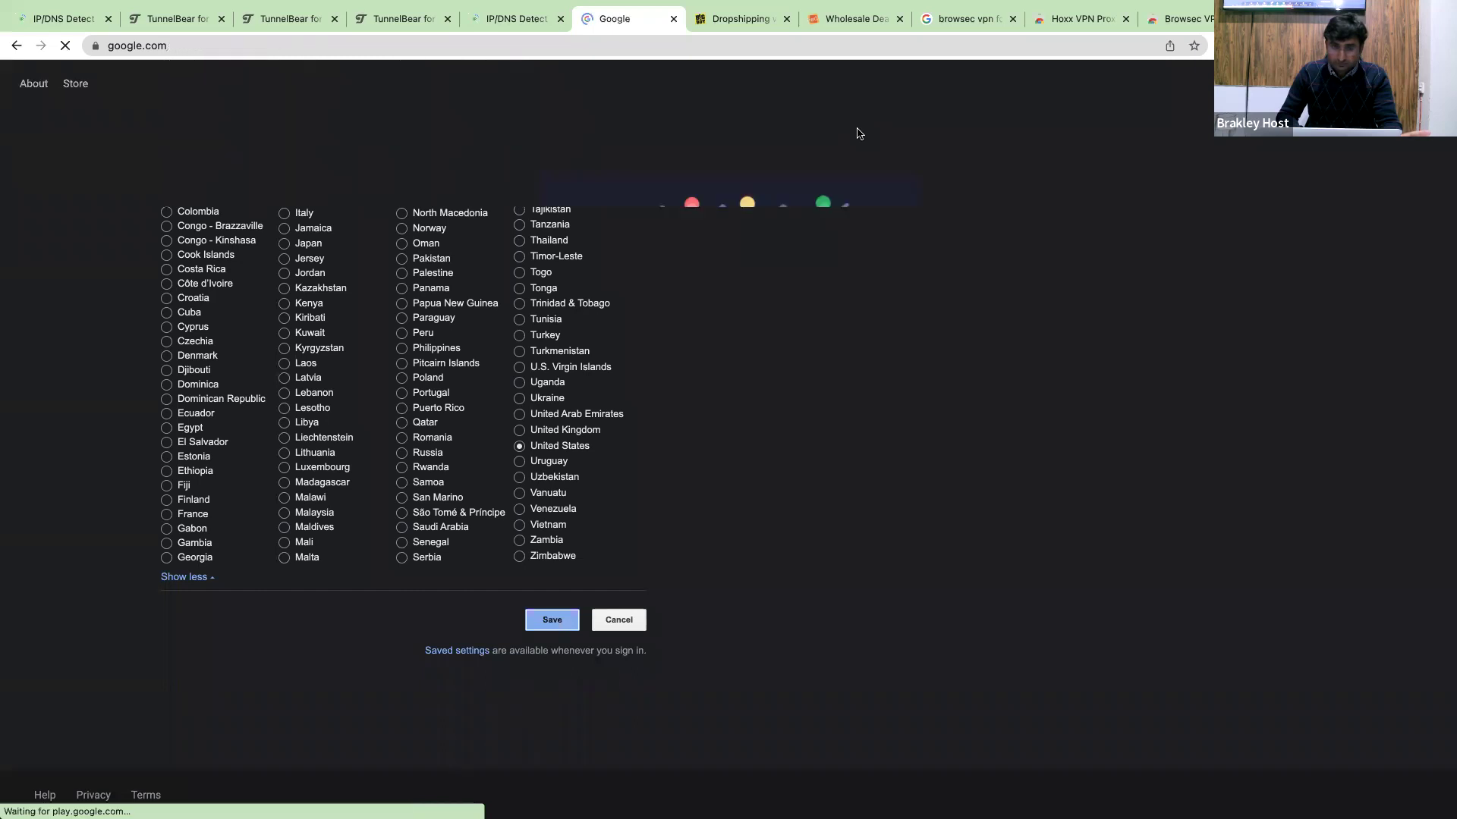
Search Google for the pasted 12 Inch Lodge Seasoned Cast Iron Skillet title and browse the results.
left_click(676, 369)
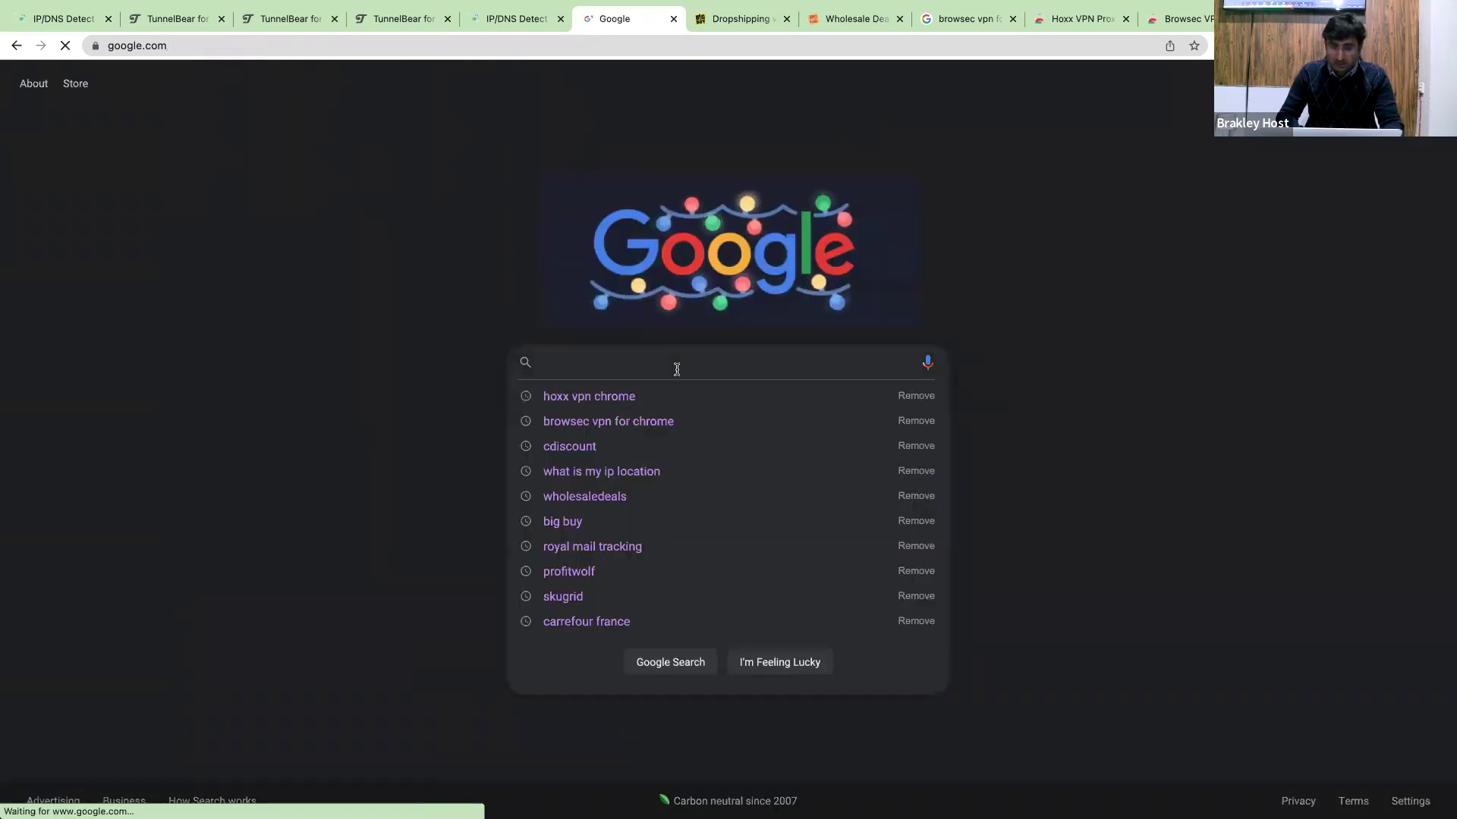
key("ctrl+Left")
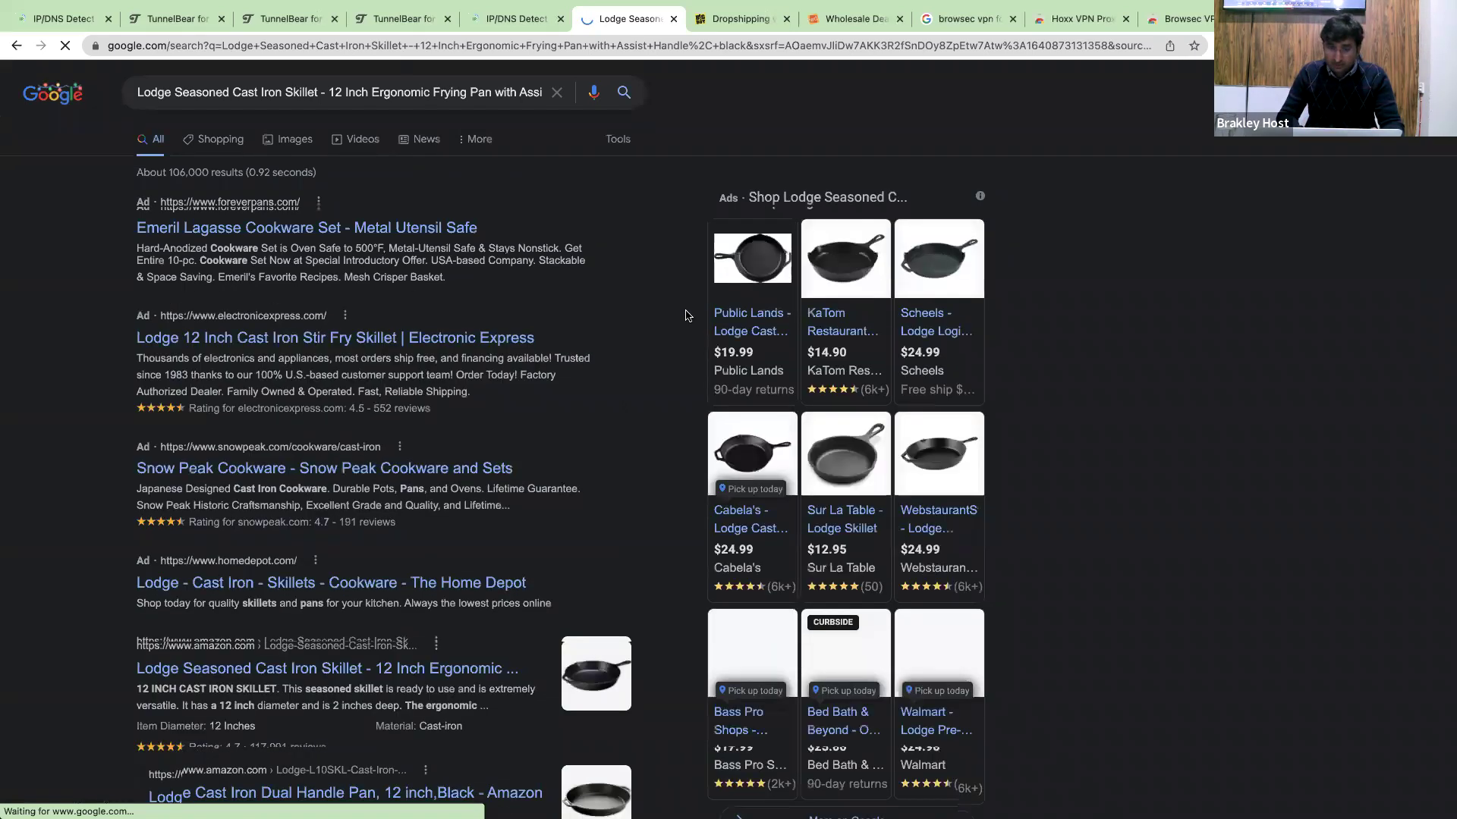
scroll(984, 523, "down", 1)
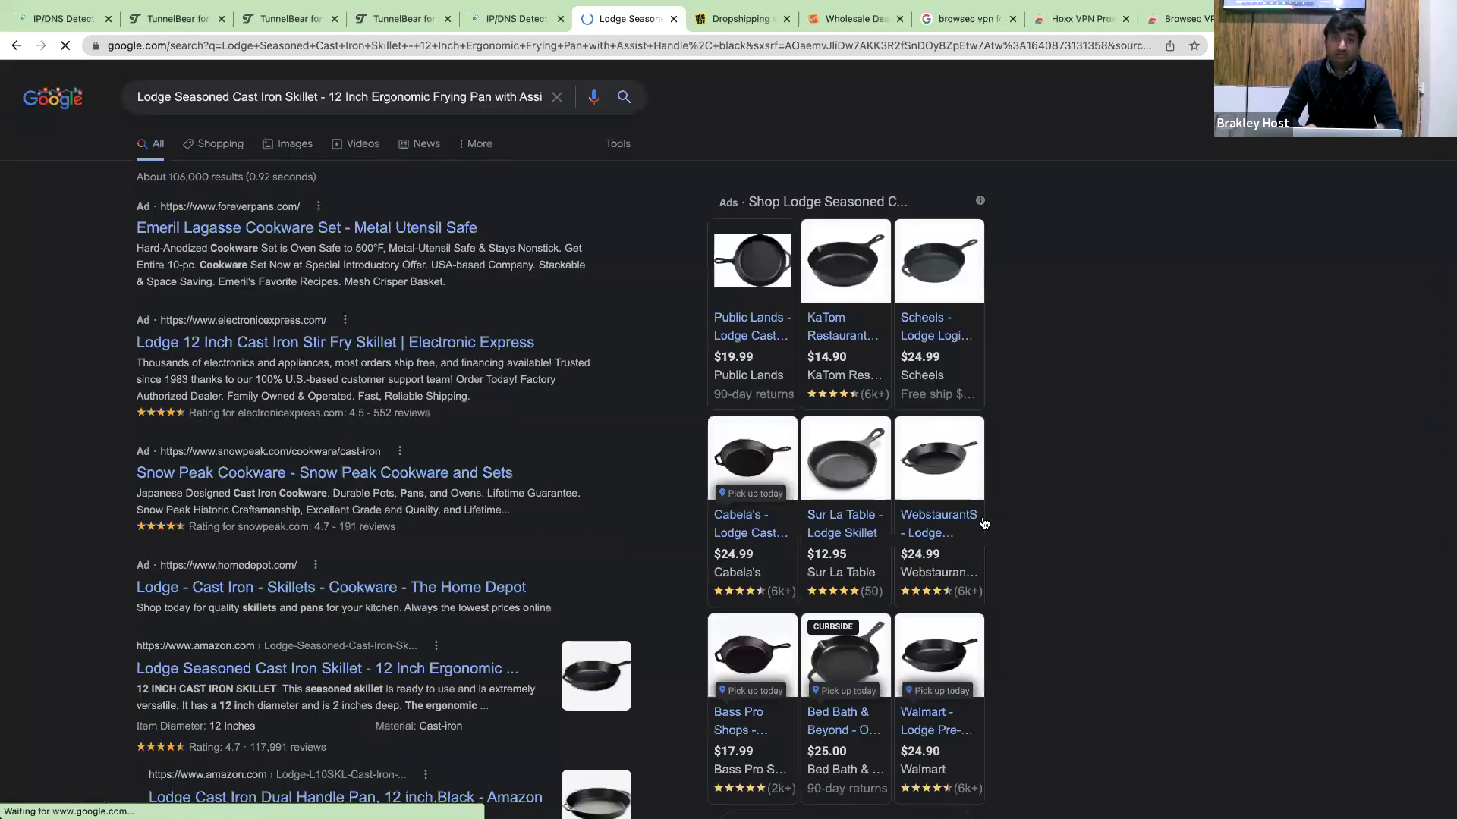
scroll(984, 523, "down", 3)
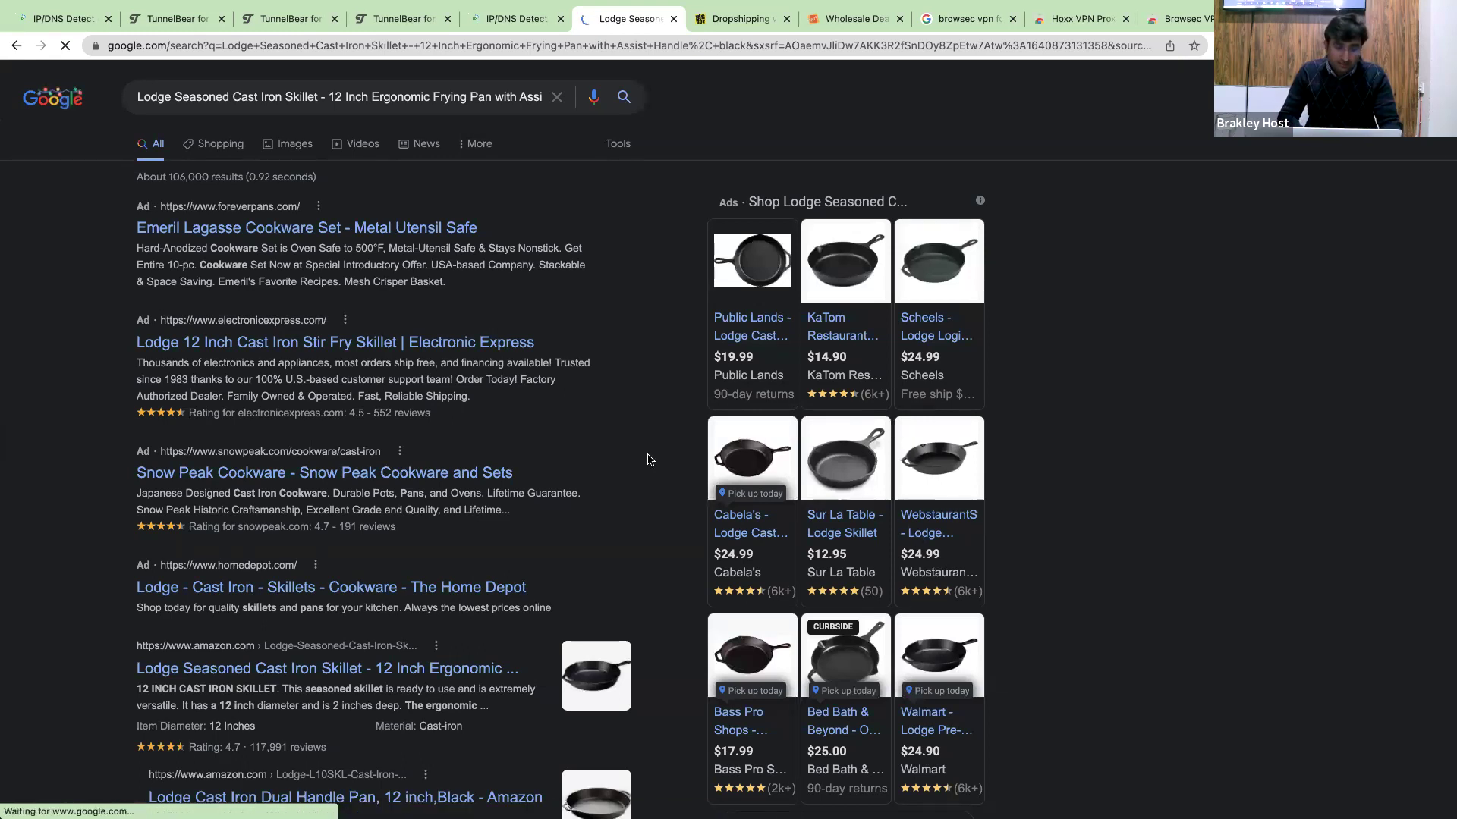
scroll(637, 447, "down", 1)
scroll(636, 447, "down", 2)
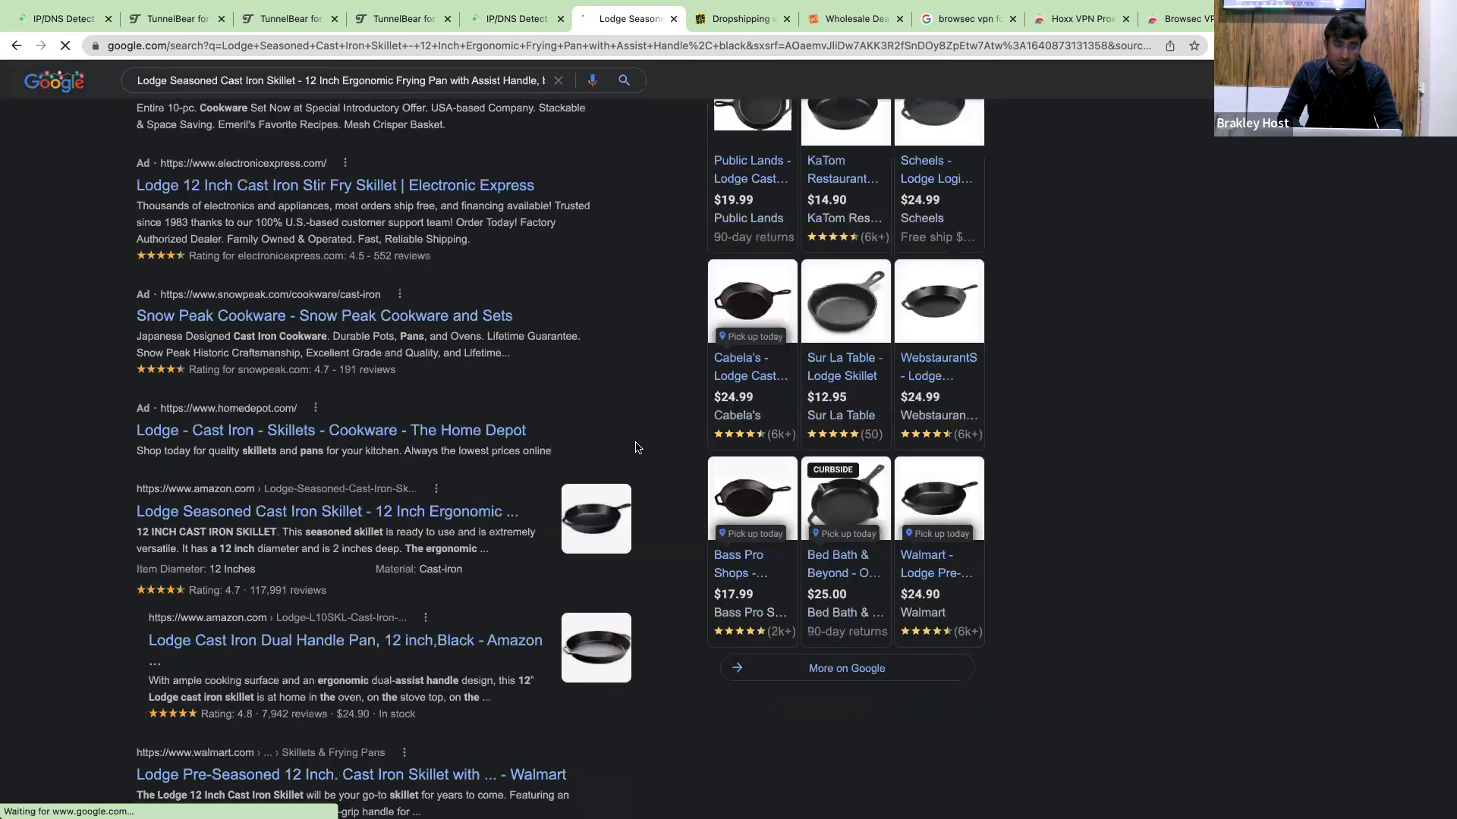
scroll(636, 448, "down", 5)
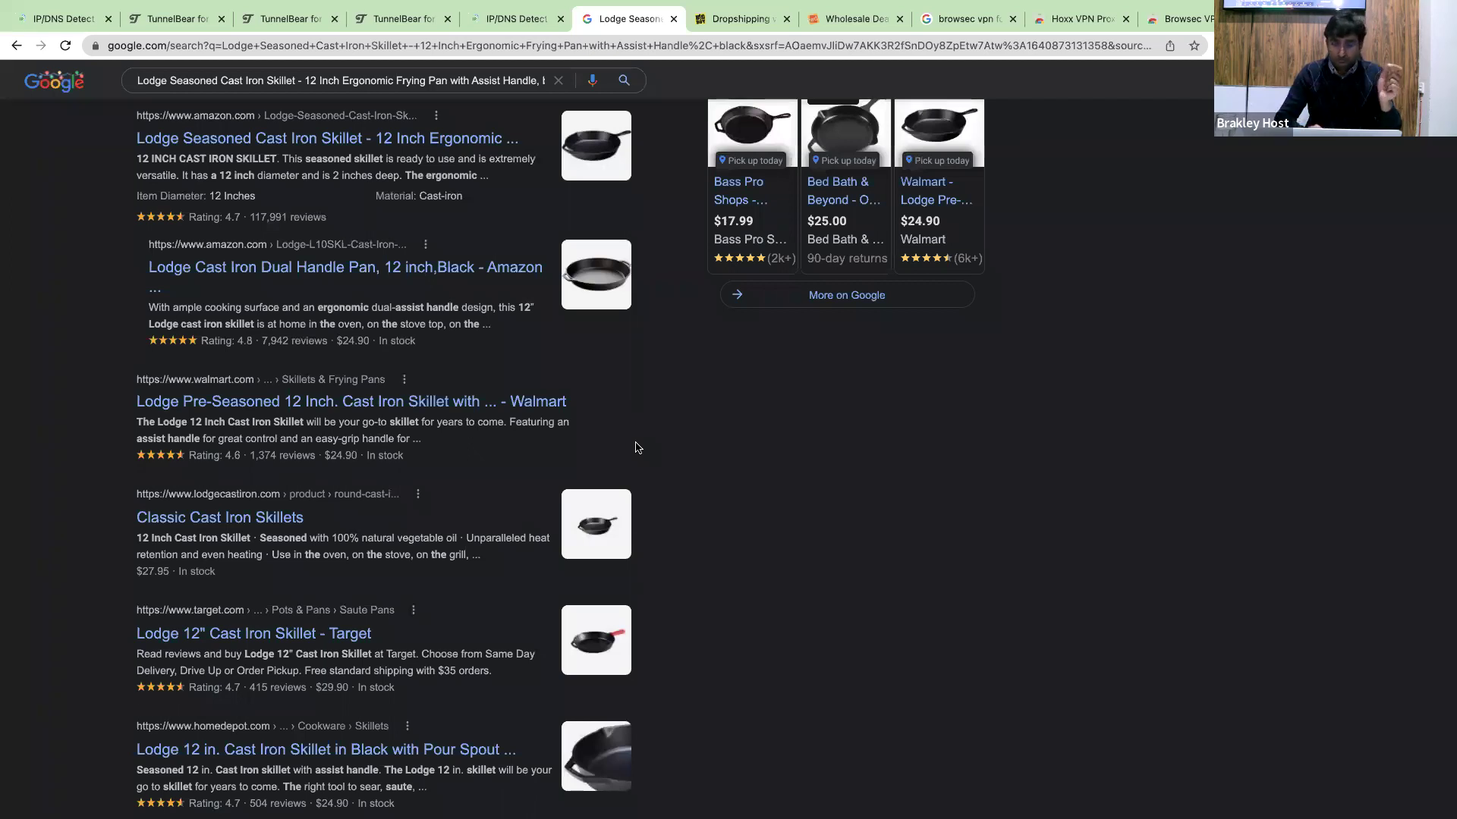
scroll(919, 358, "down", 4)
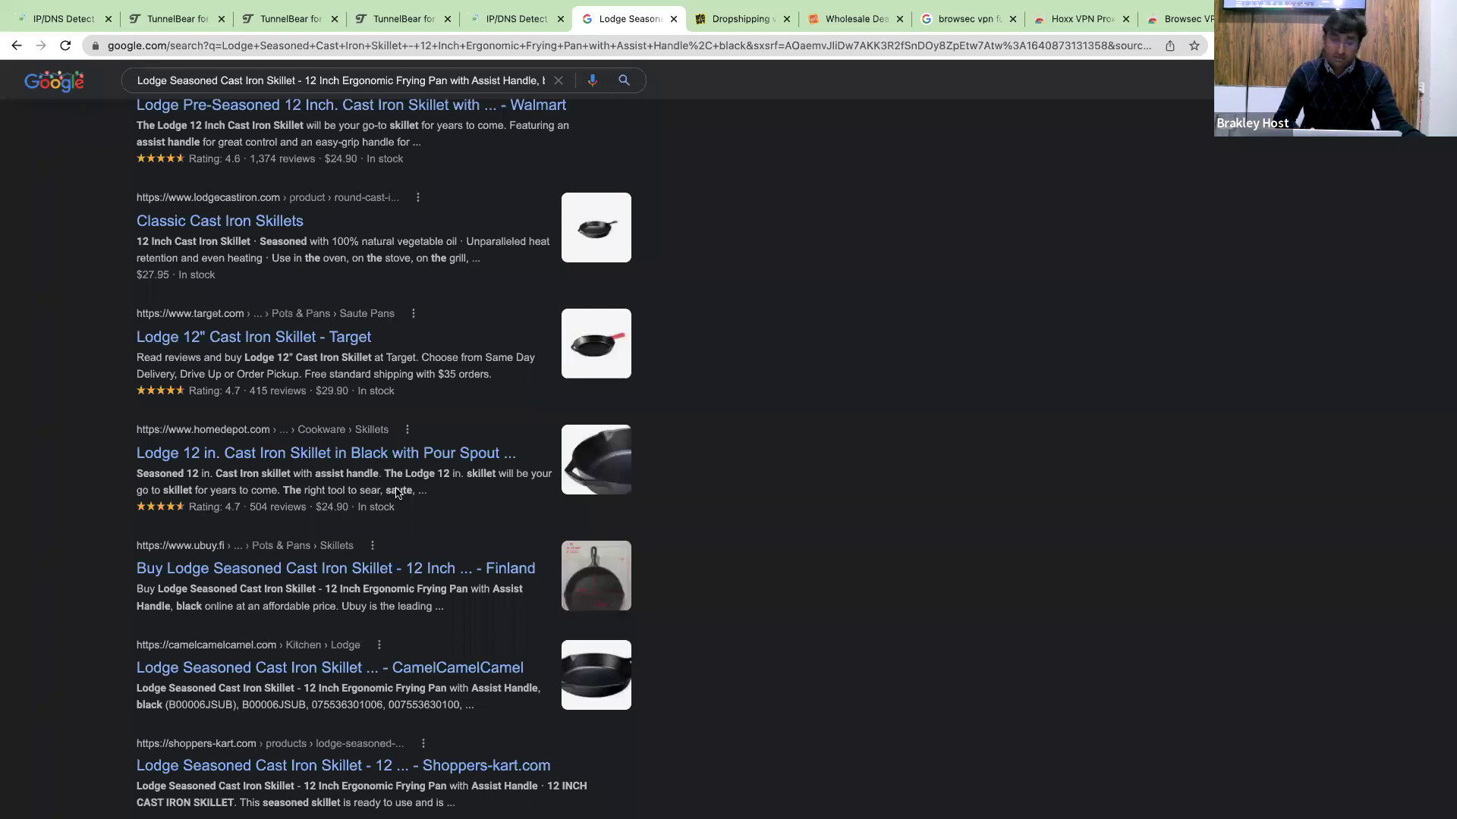
Open the Cabela's, WebstaurantStore, Bed Bath & Beyond and Walmart shopping-ad offers in new tabs.
scroll(396, 494, "up", 3)
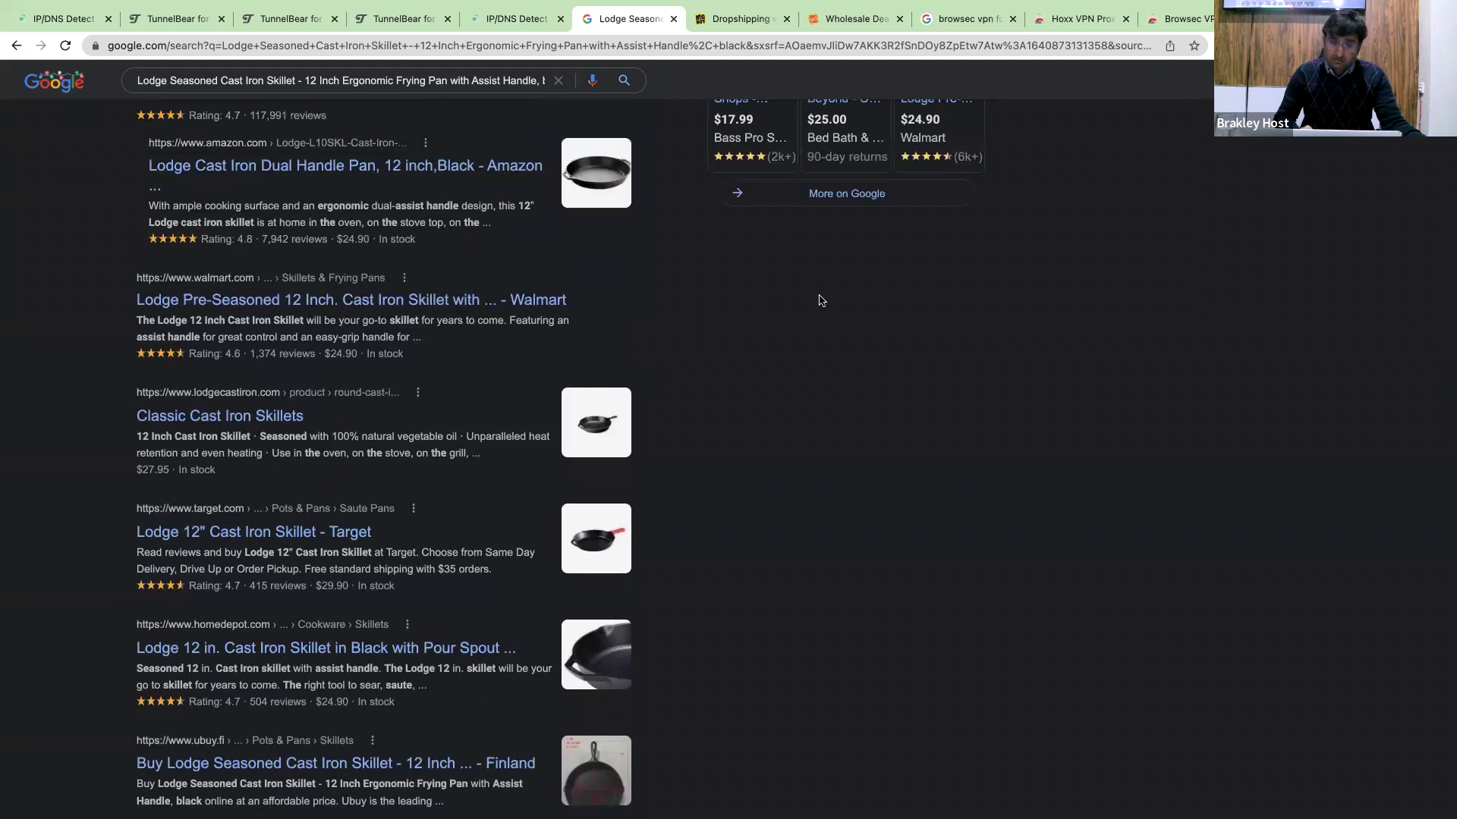
scroll(819, 300, "up", 3)
scroll(952, 250, "up", 7)
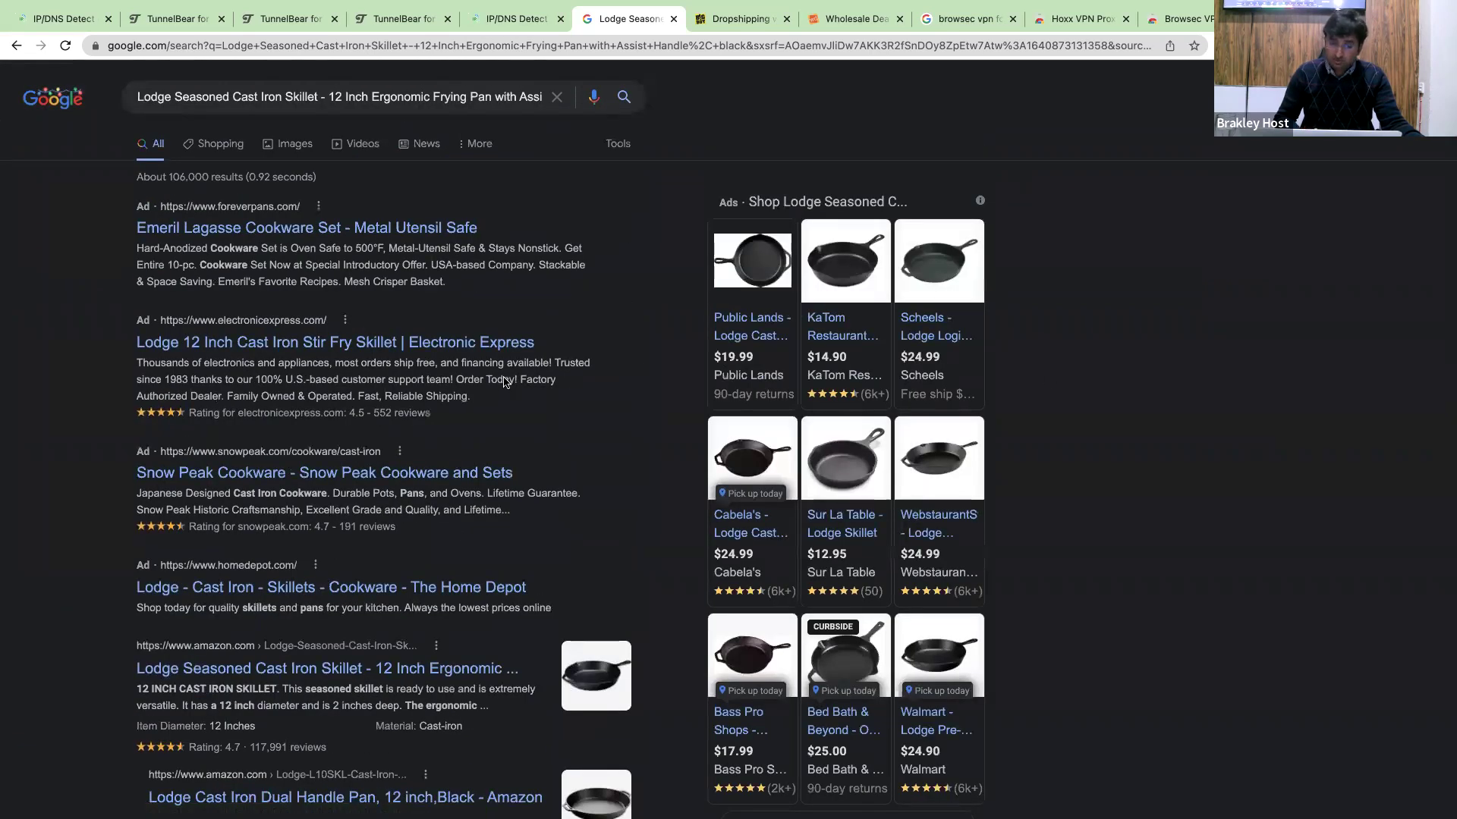
scroll(638, 288, "down", 2)
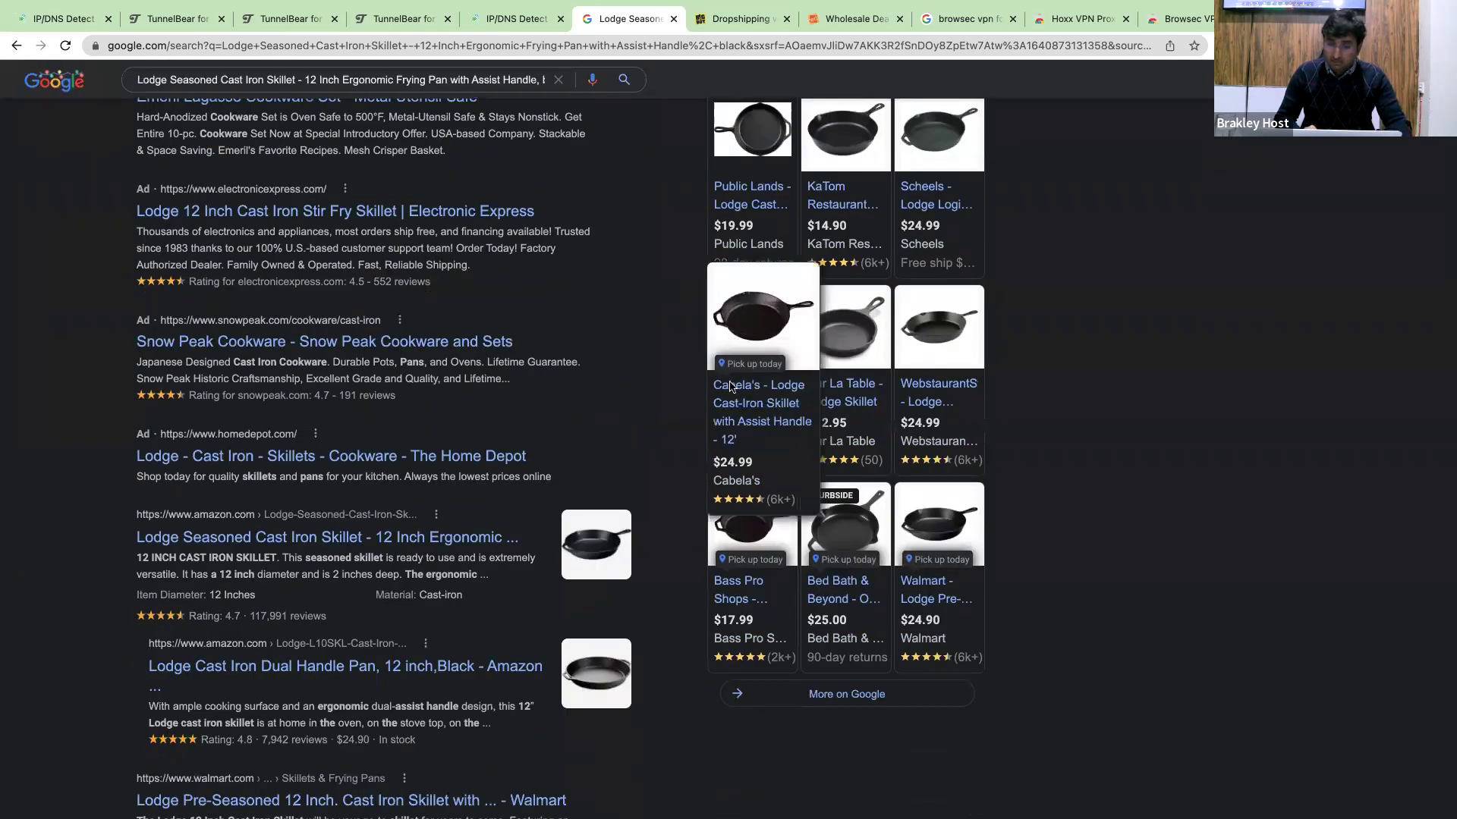
middle_click(732, 394)
middle_click(732, 395)
middle_click(924, 397)
scroll(911, 410, "down", 1)
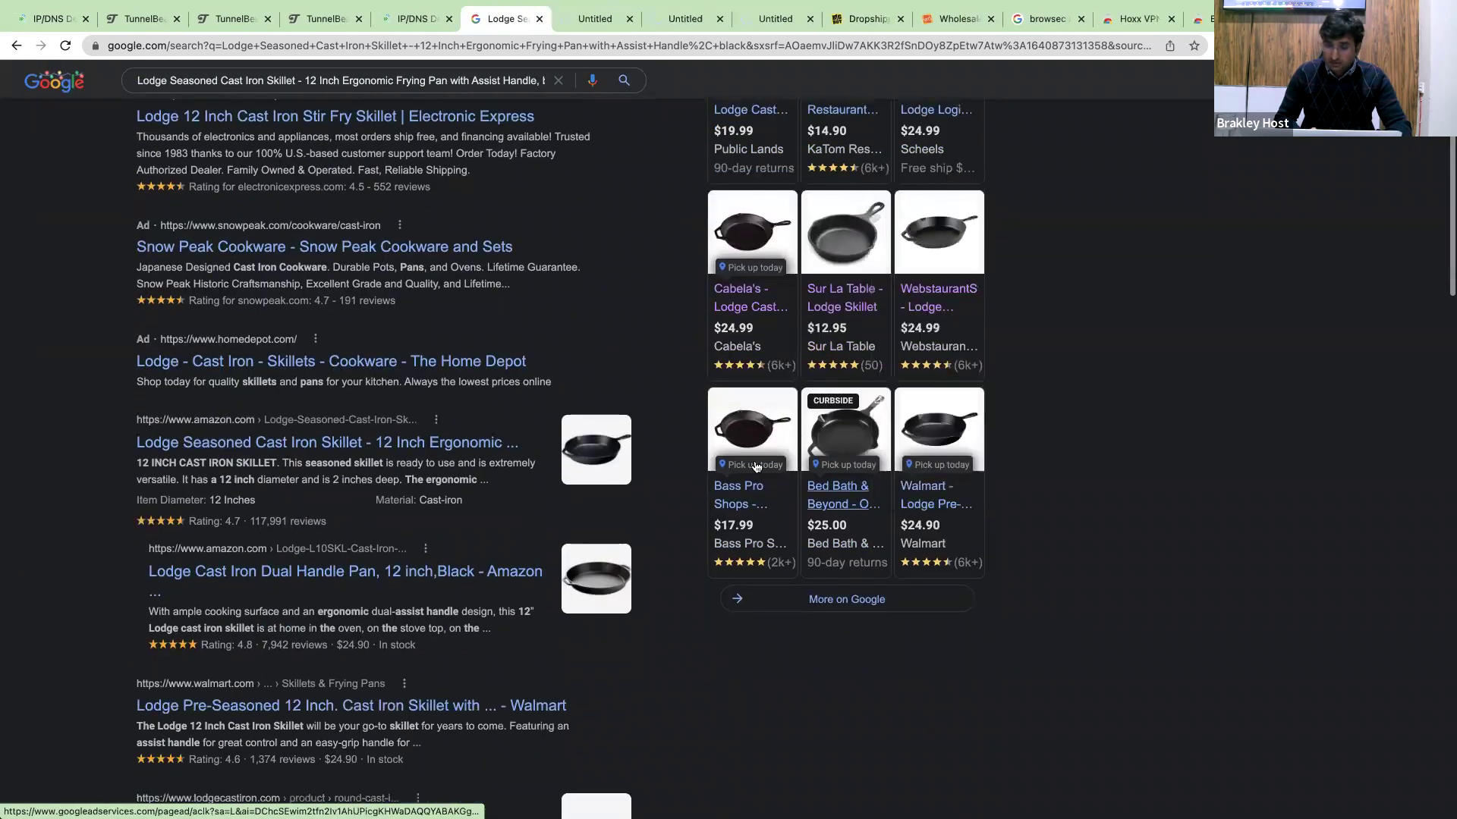
left_click(840, 504, "super")
left_click(949, 506, "super")
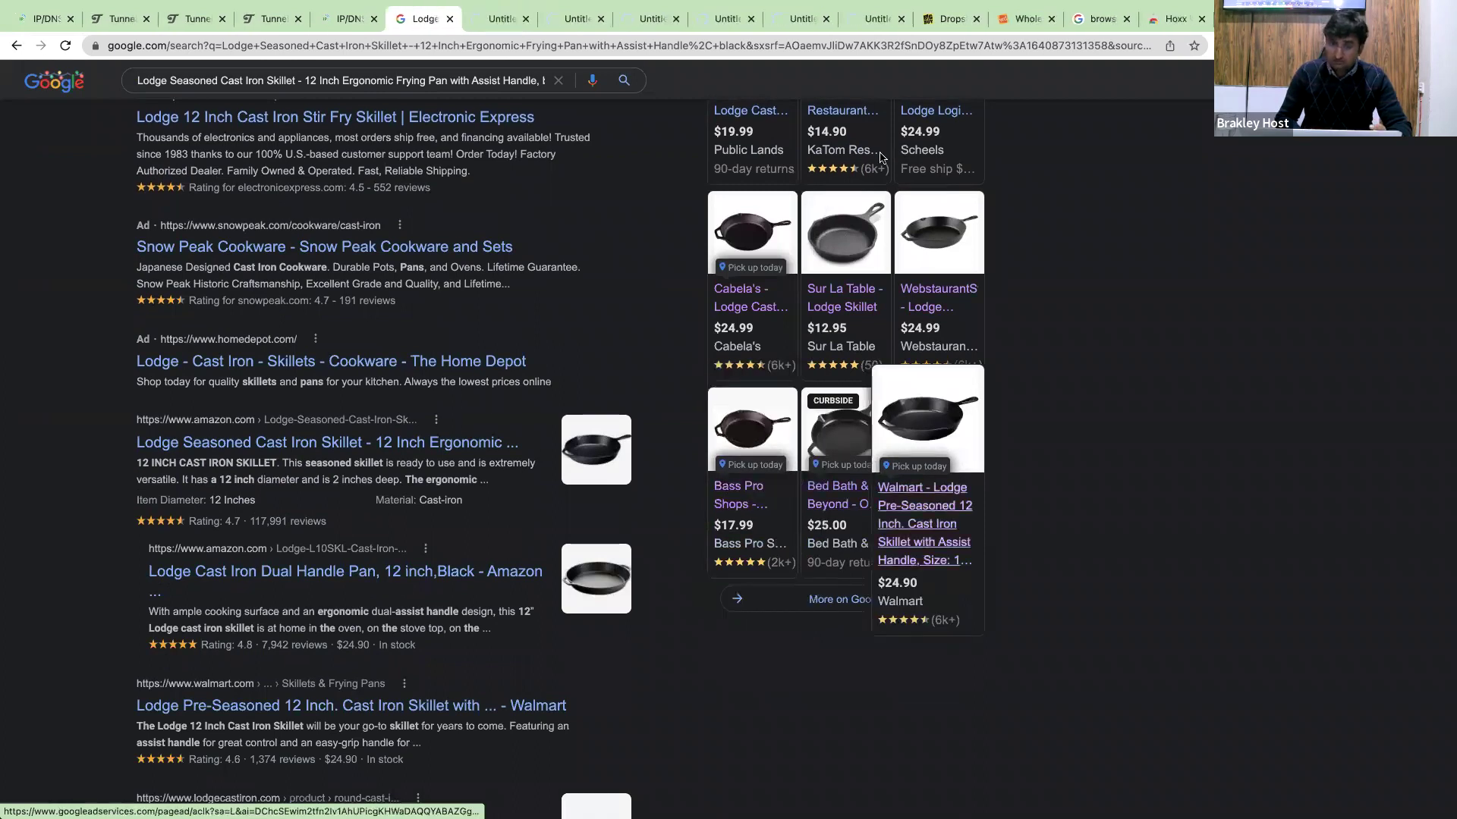
scroll(880, 158, "up", 3)
Check the Cabela's tab's Access Denied message, then move to the Sur La Table skillet tab.
mouse_move(500, 4)
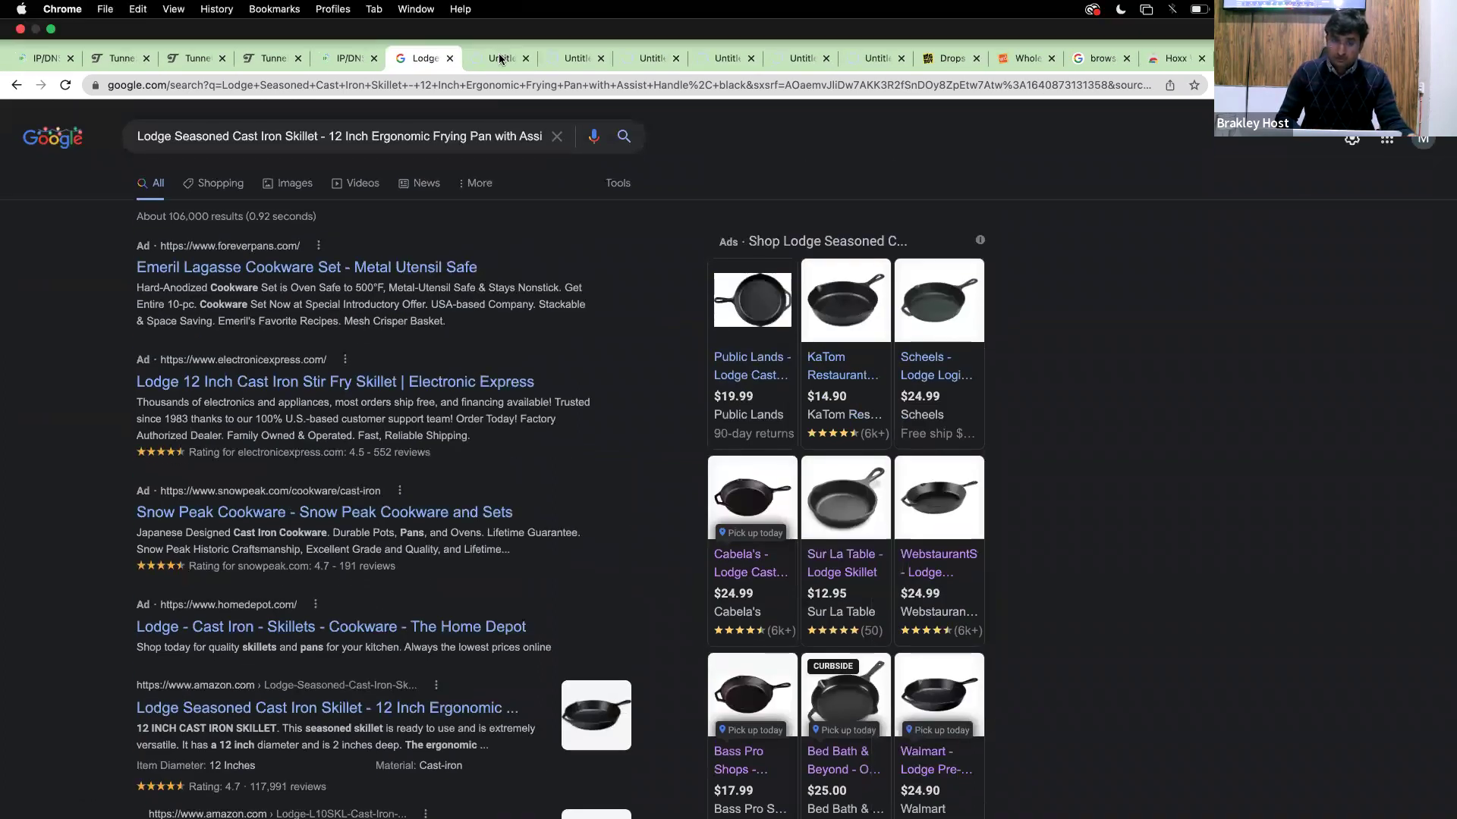
left_click(500, 59)
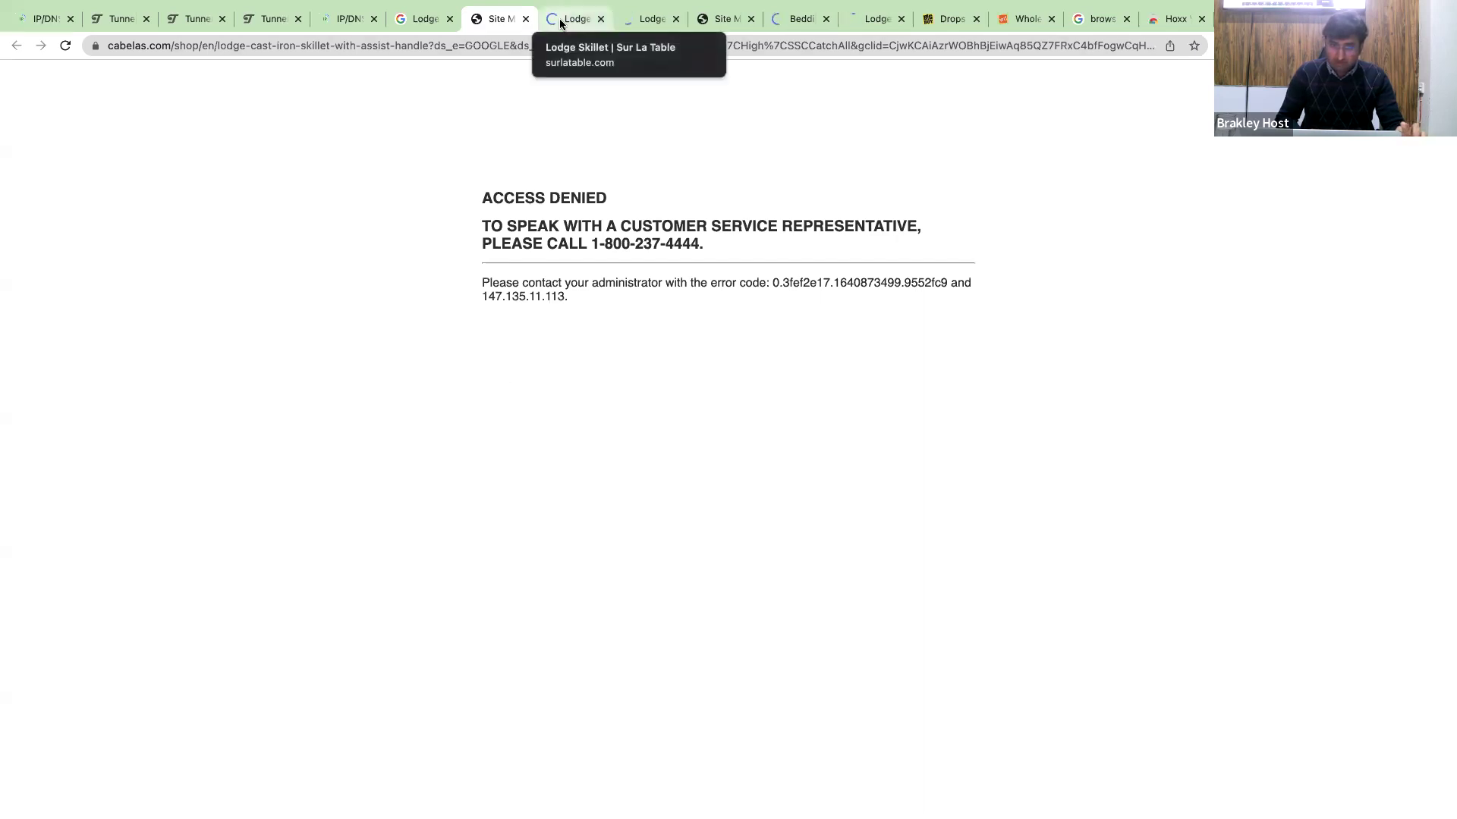
left_click_drag(492, 201, 748, 262)
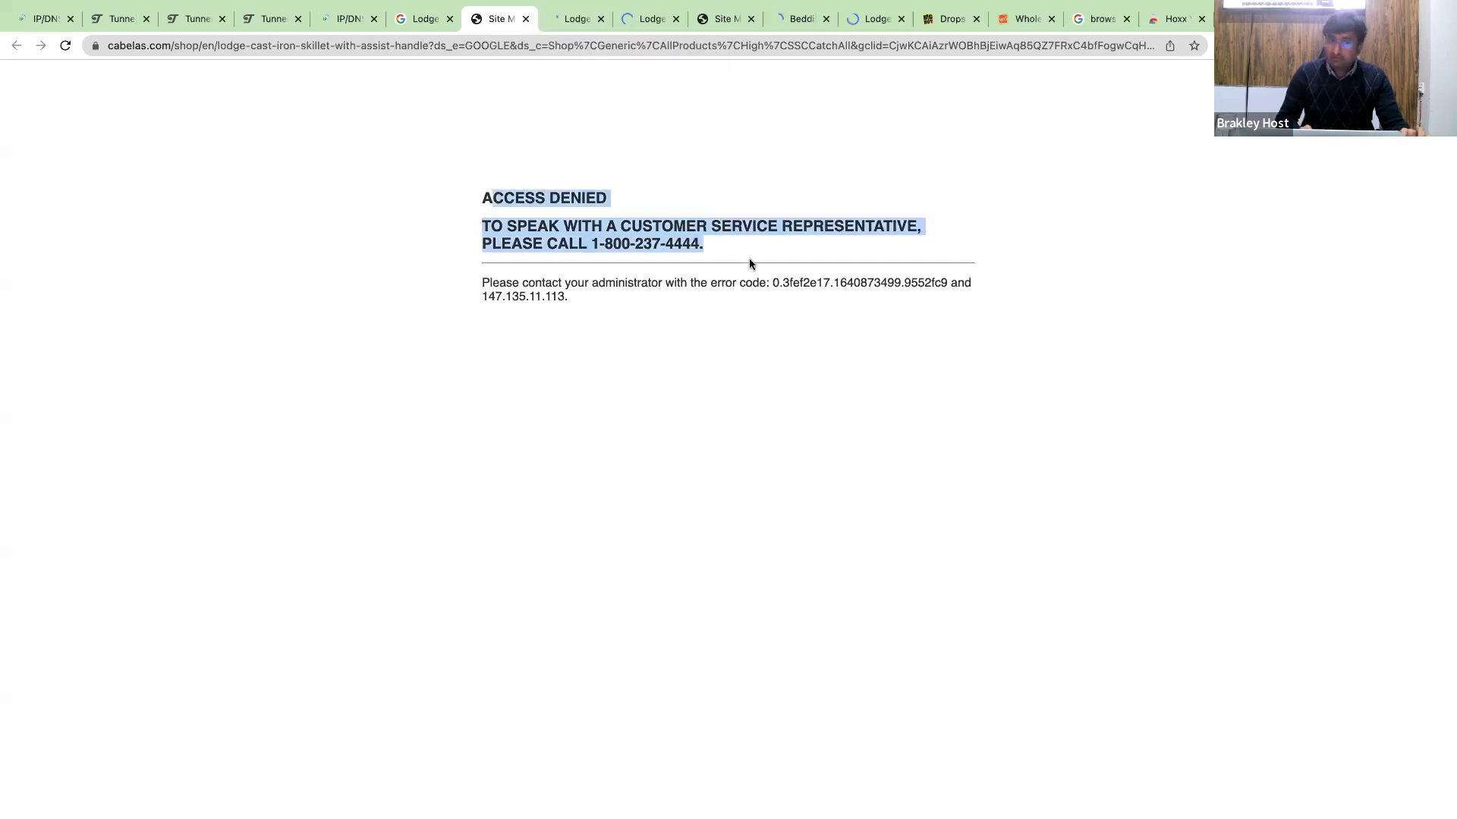
left_click_drag(748, 262, 573, 26)
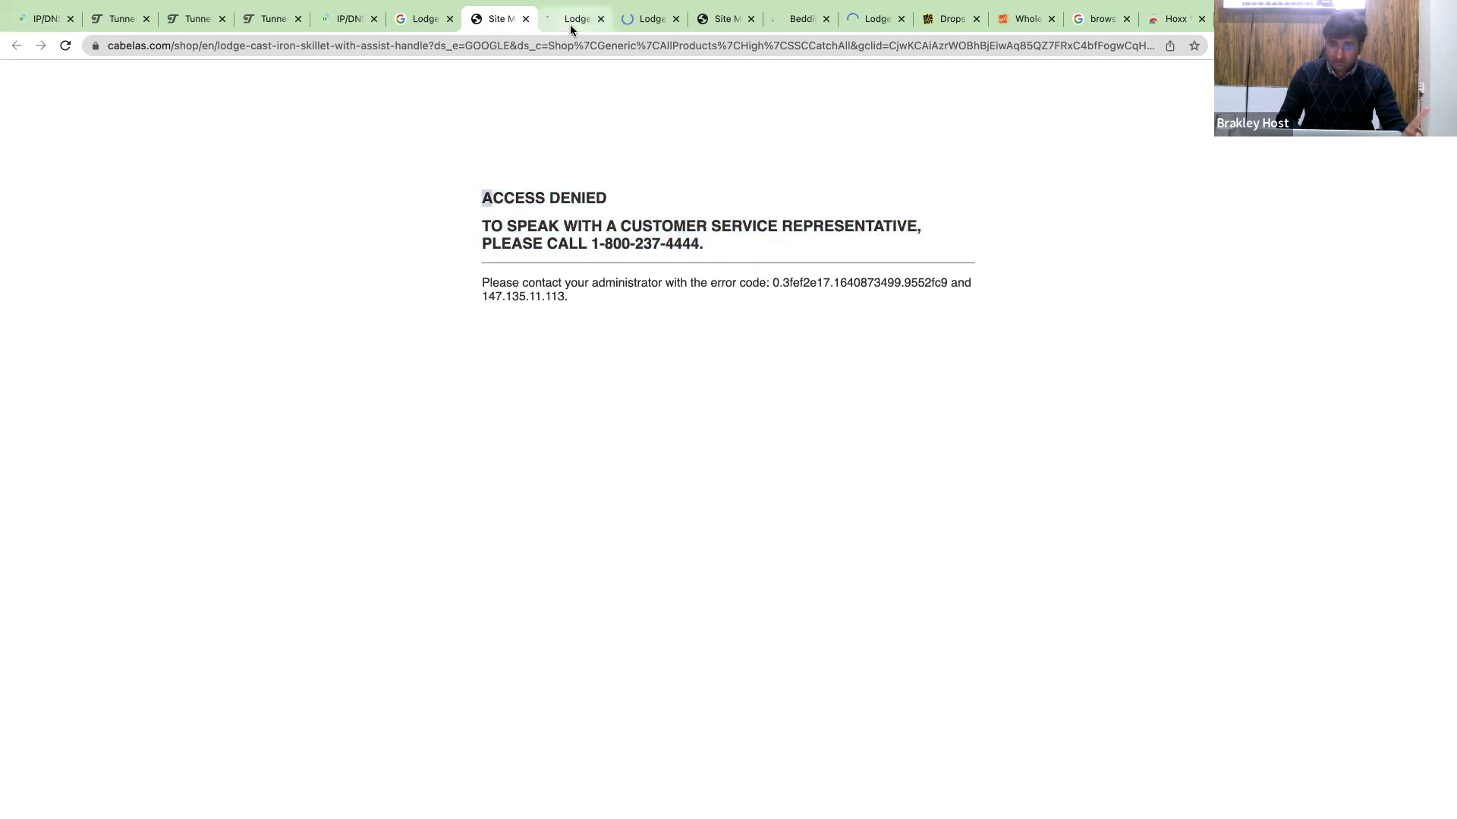
left_click(571, 24)
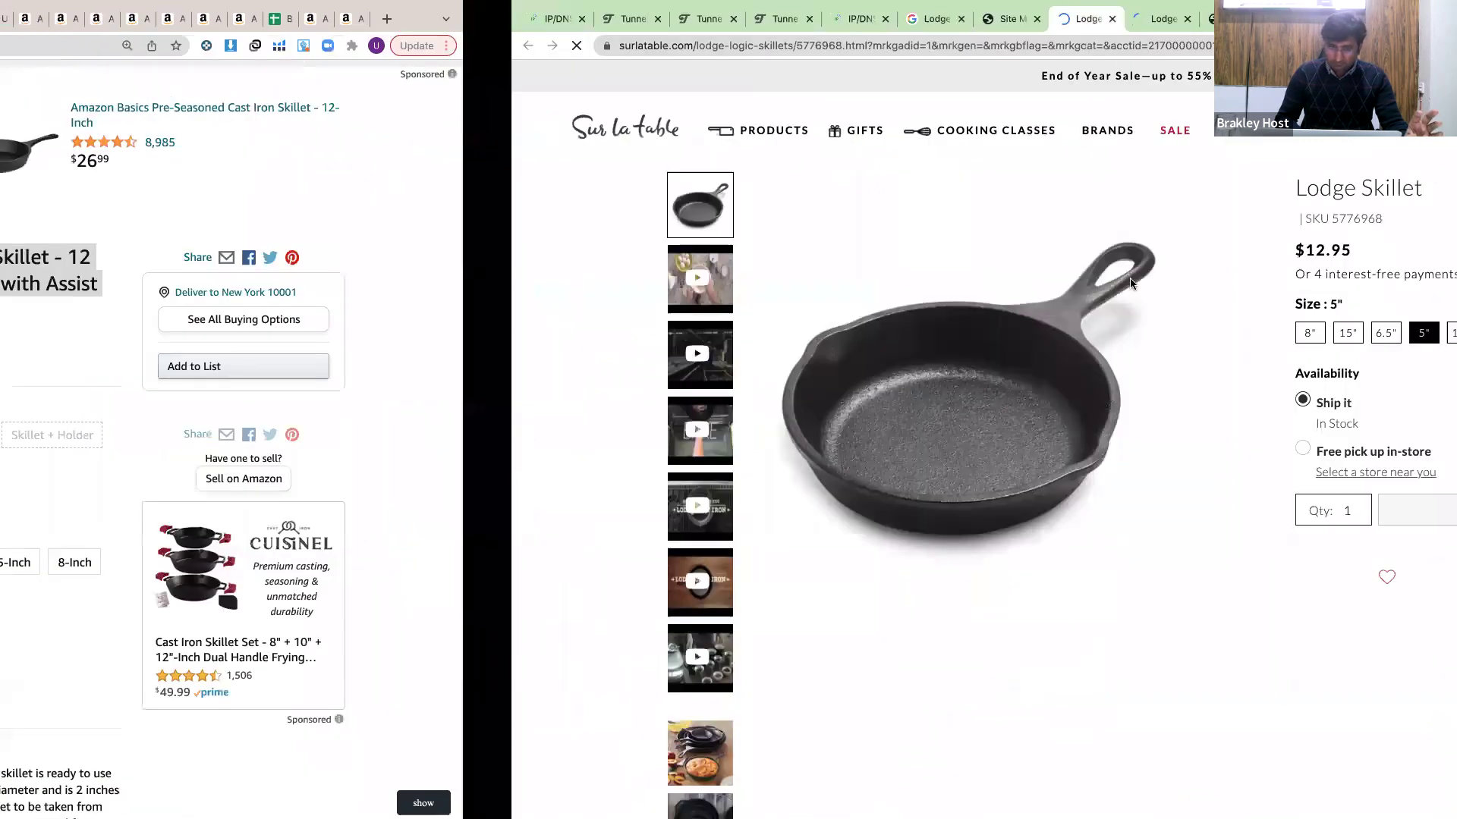
View the Lodge Skillet SPECS with size dimensions and weights, then return to the $12.95 5" price.
scroll(1133, 282, "down", 3)
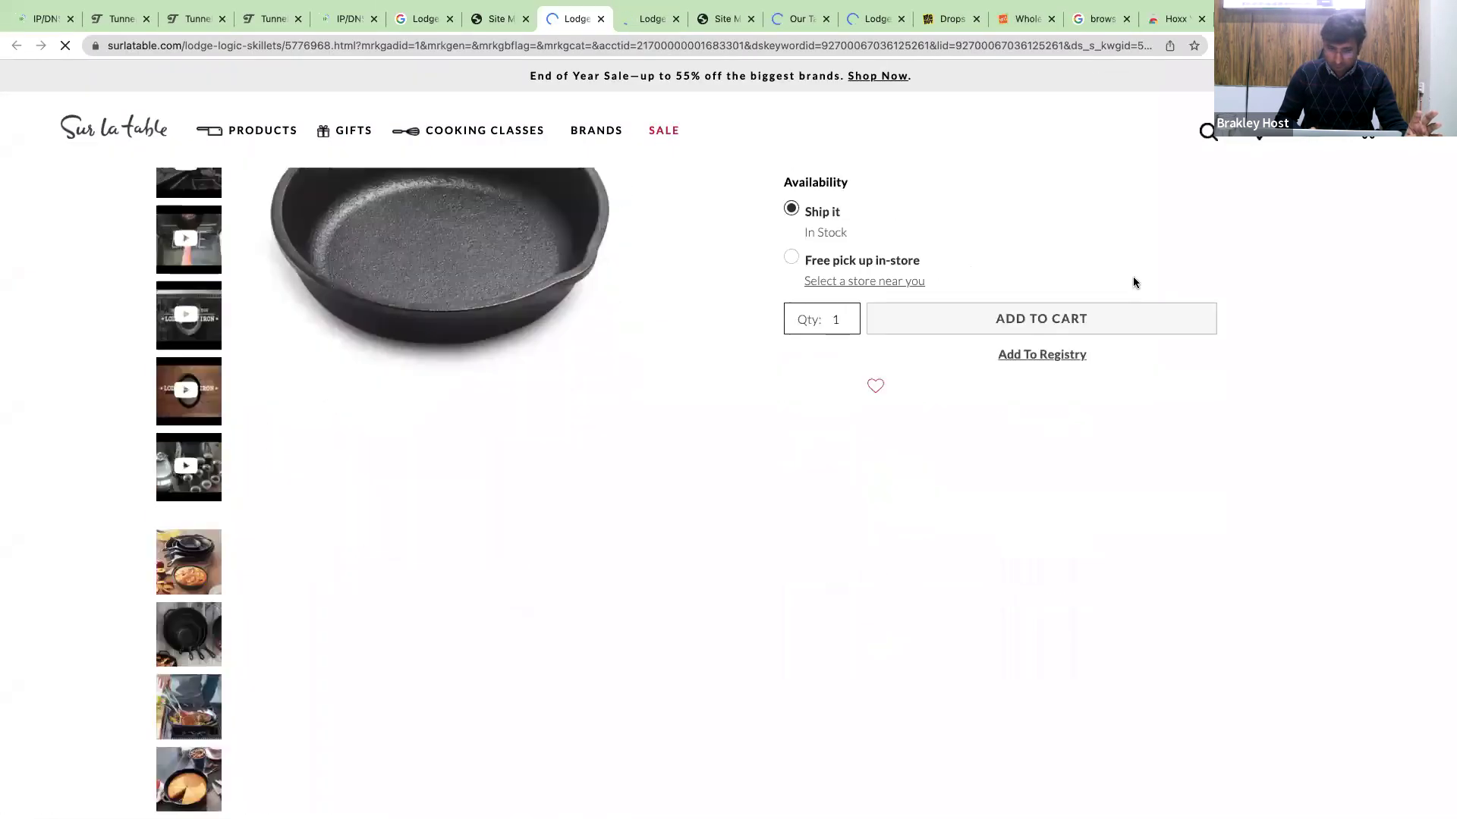
scroll(1133, 282, "down", 5)
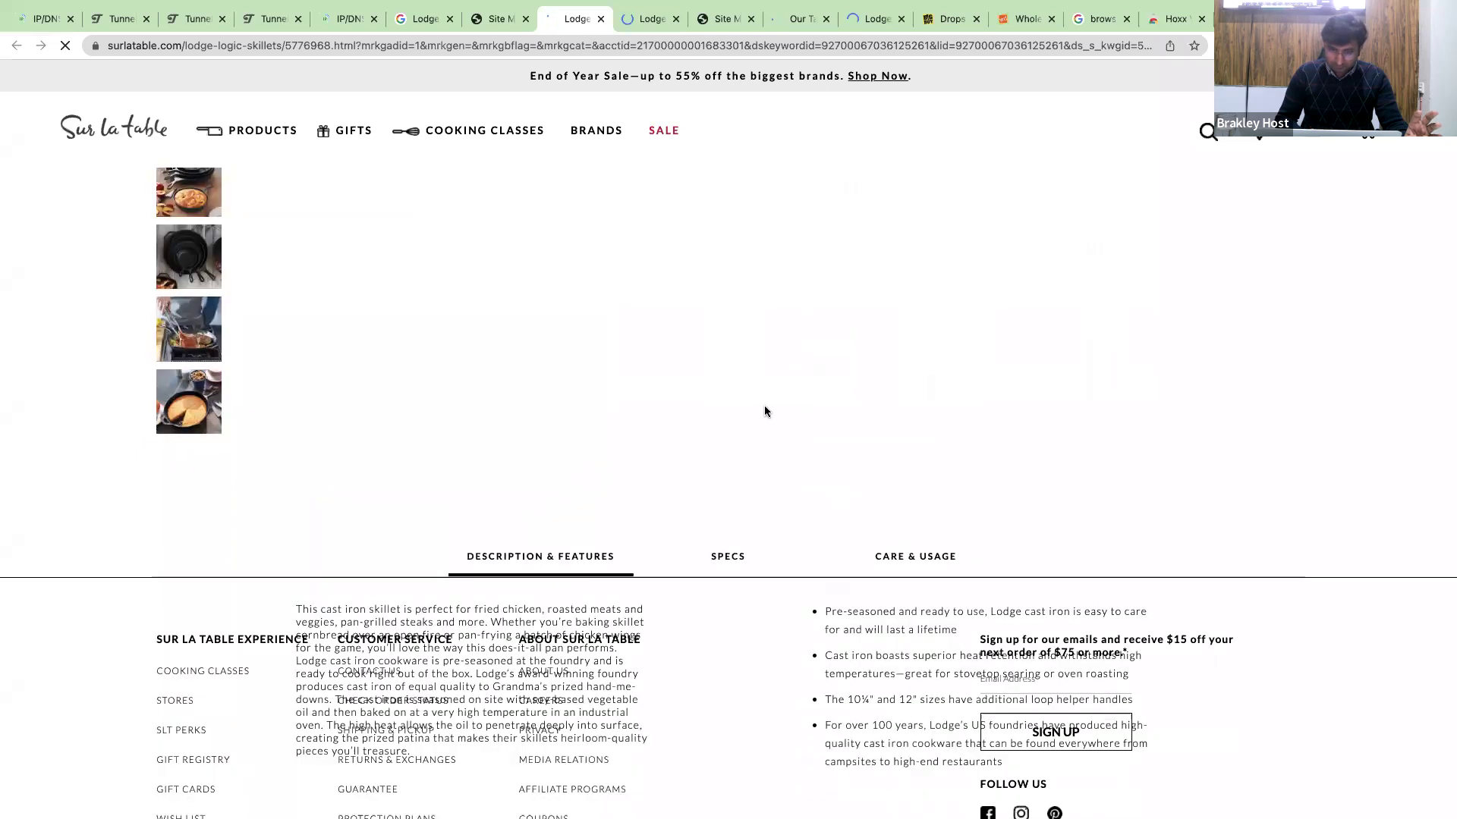
scroll(765, 412, "down", 3)
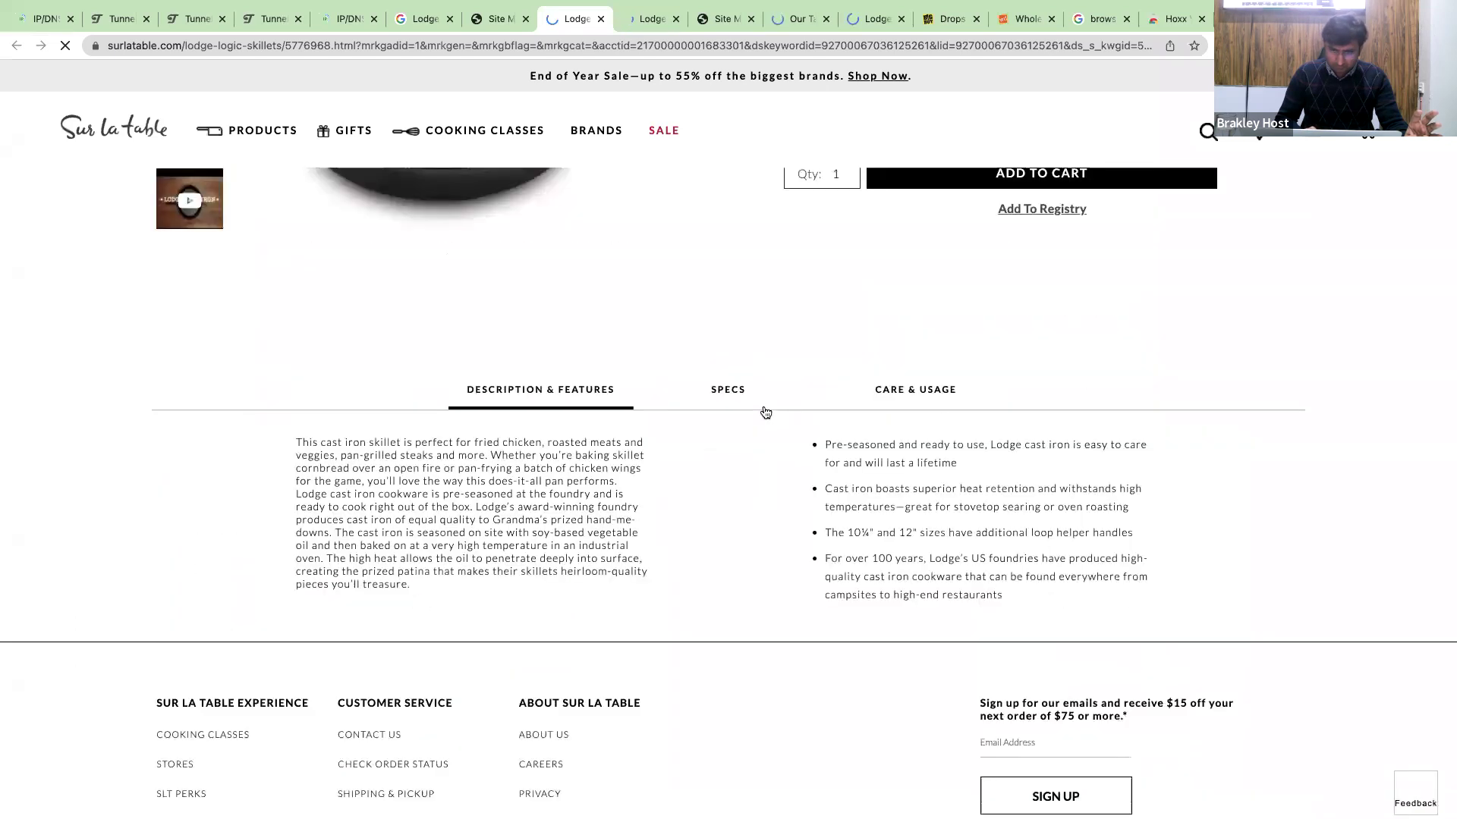
left_click(745, 410)
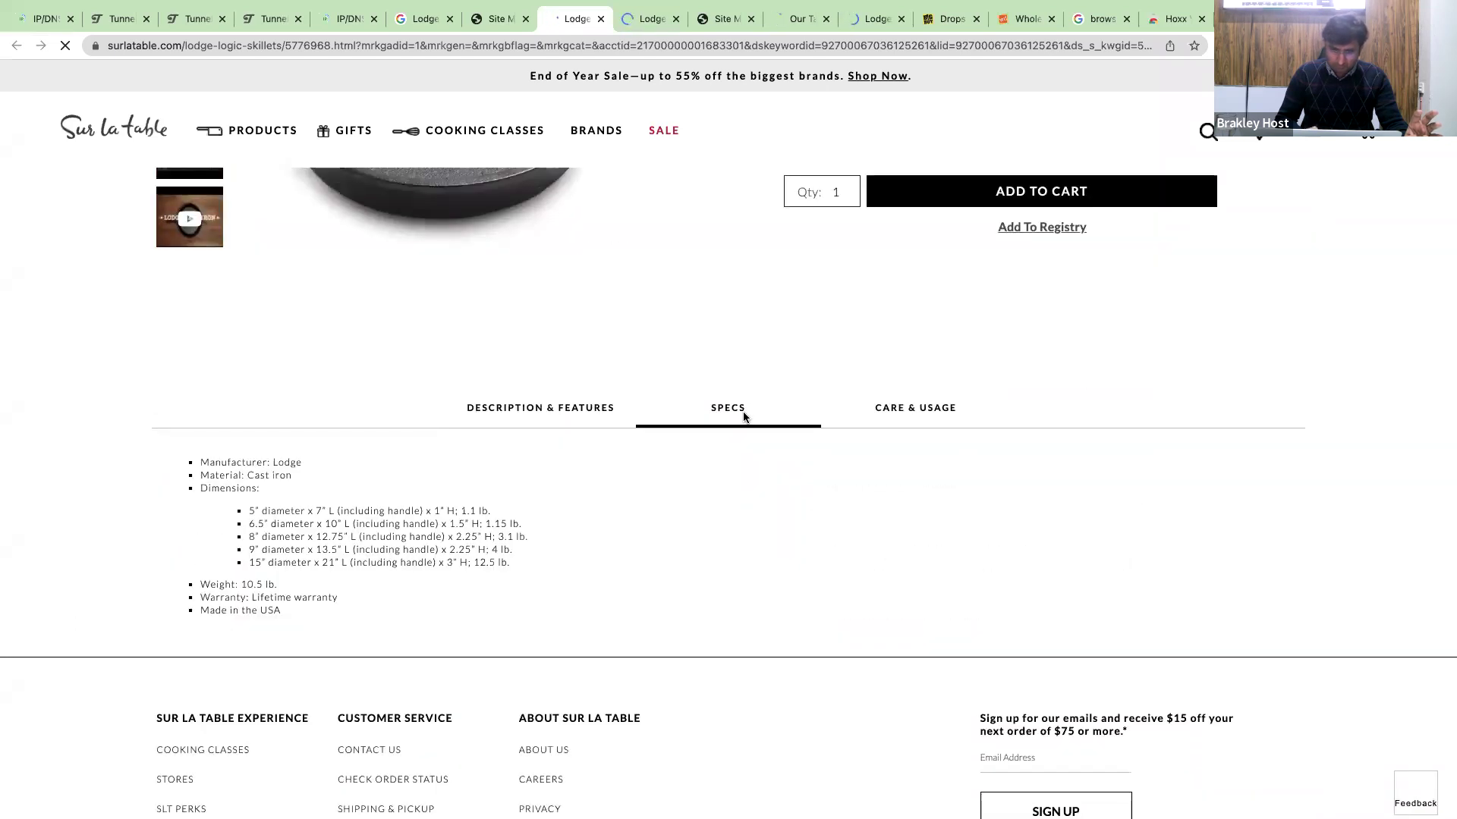
scroll(585, 546, "down", 2)
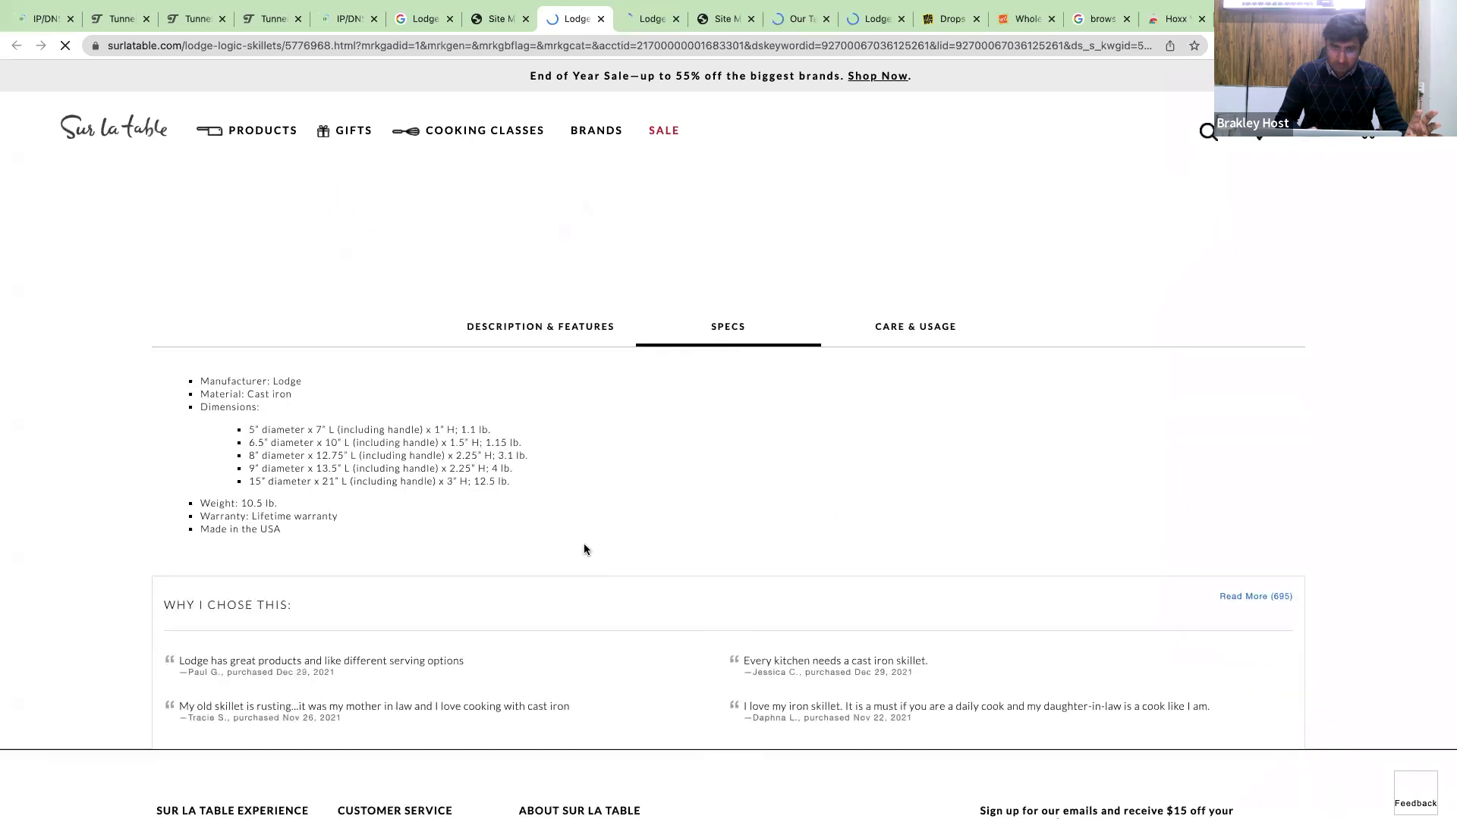
scroll(584, 546, "up", 5)
scroll(879, 454, "up", 2)
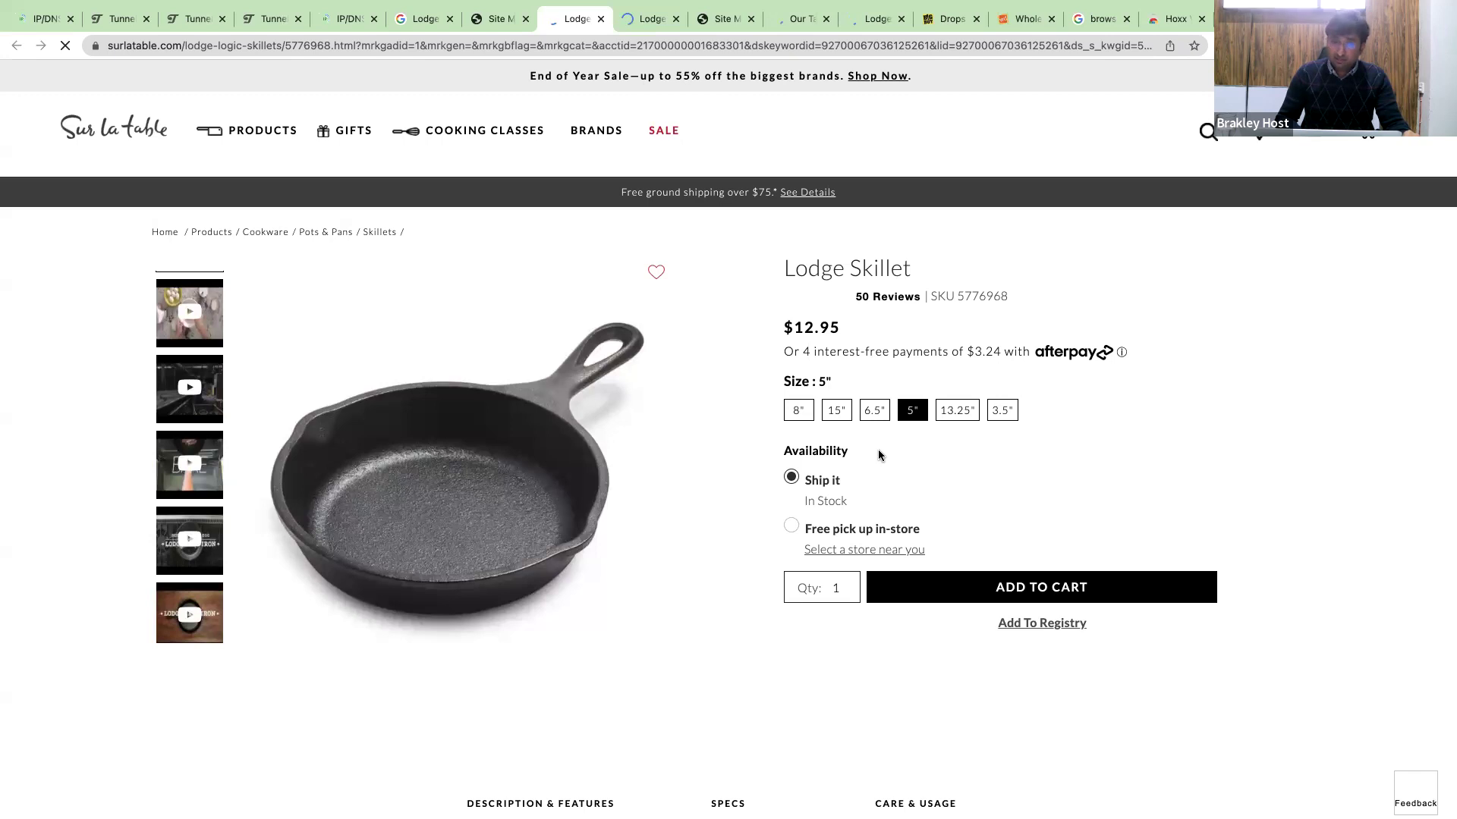
Compare the Sur La Table Lodge skillet with the Amazon 12-inch listing, then select the 13.25" size.
key("ctrl+Left")
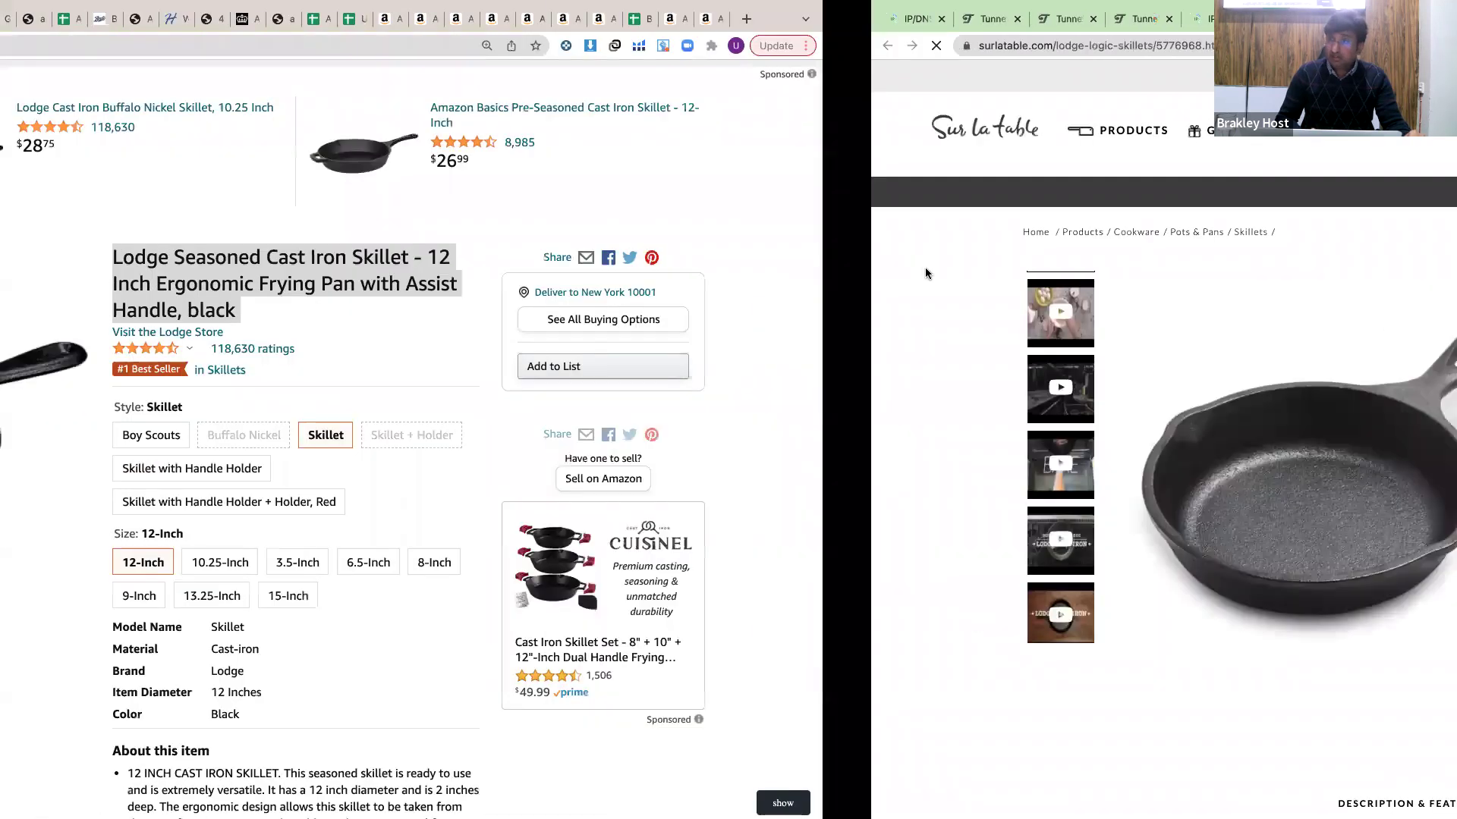
key("ctrl+Right")
key("ctrl+Left")
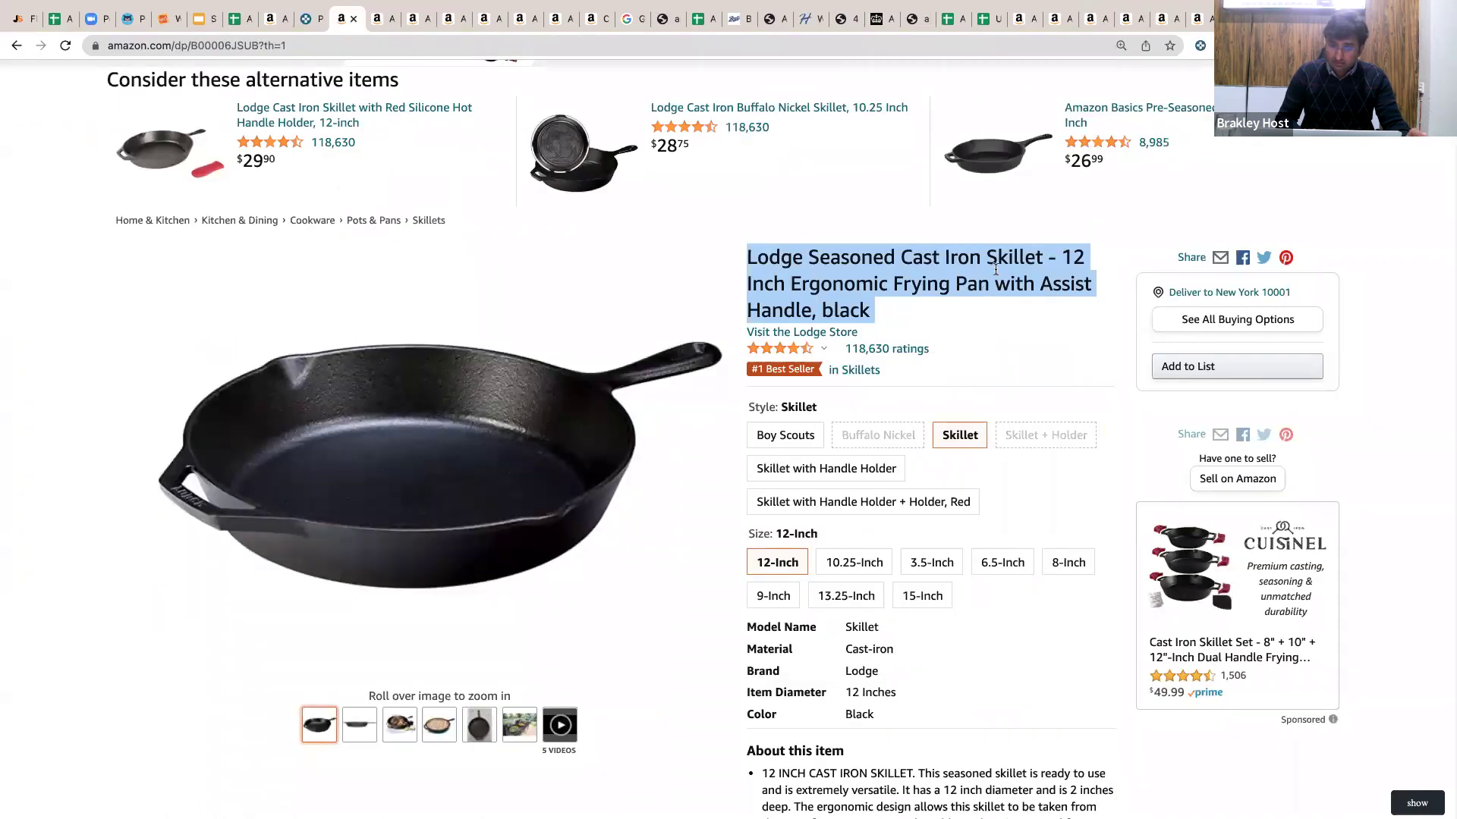
key("ctrl+Right")
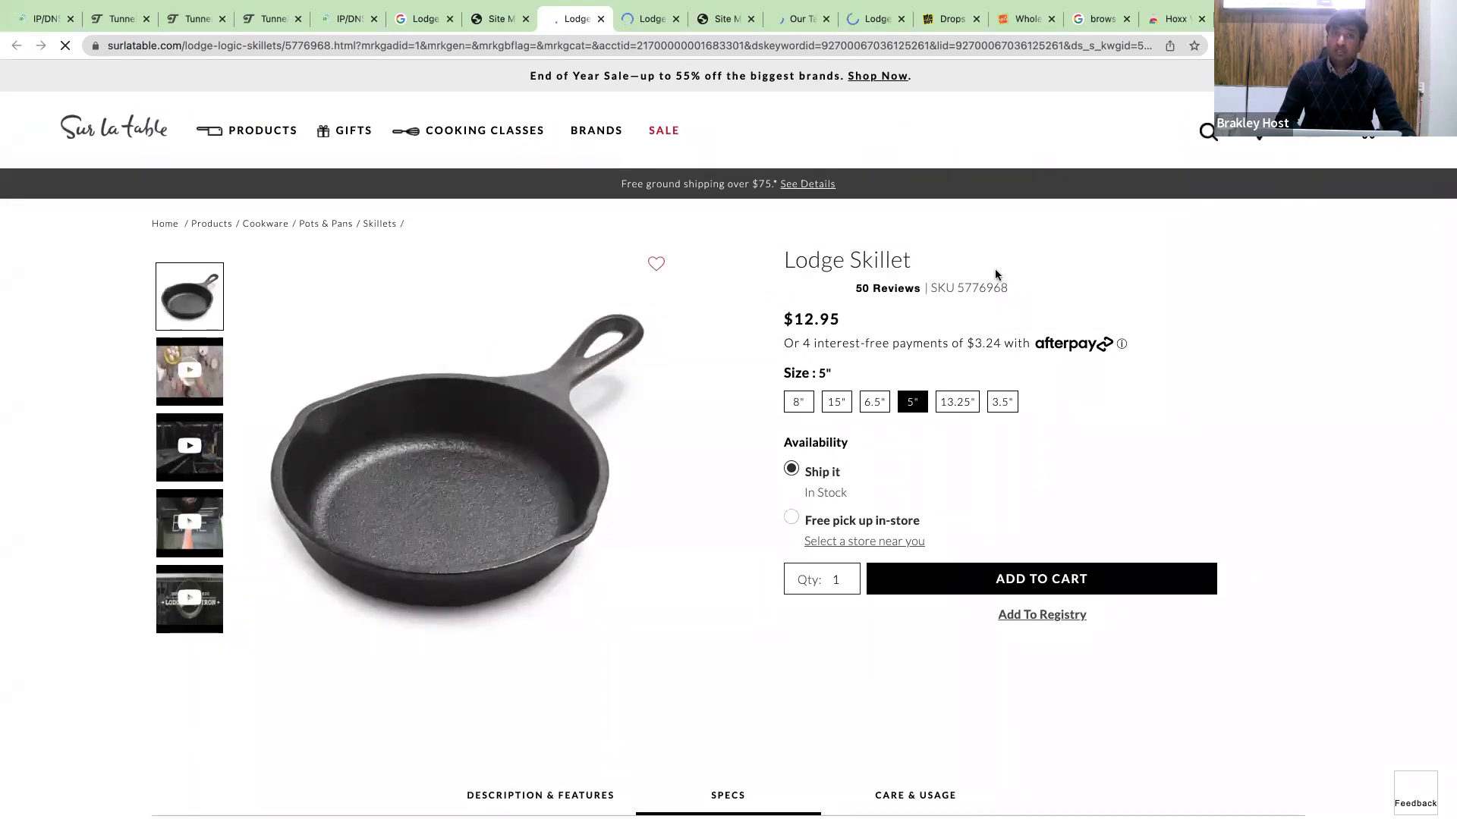
scroll(995, 274, "down", 1)
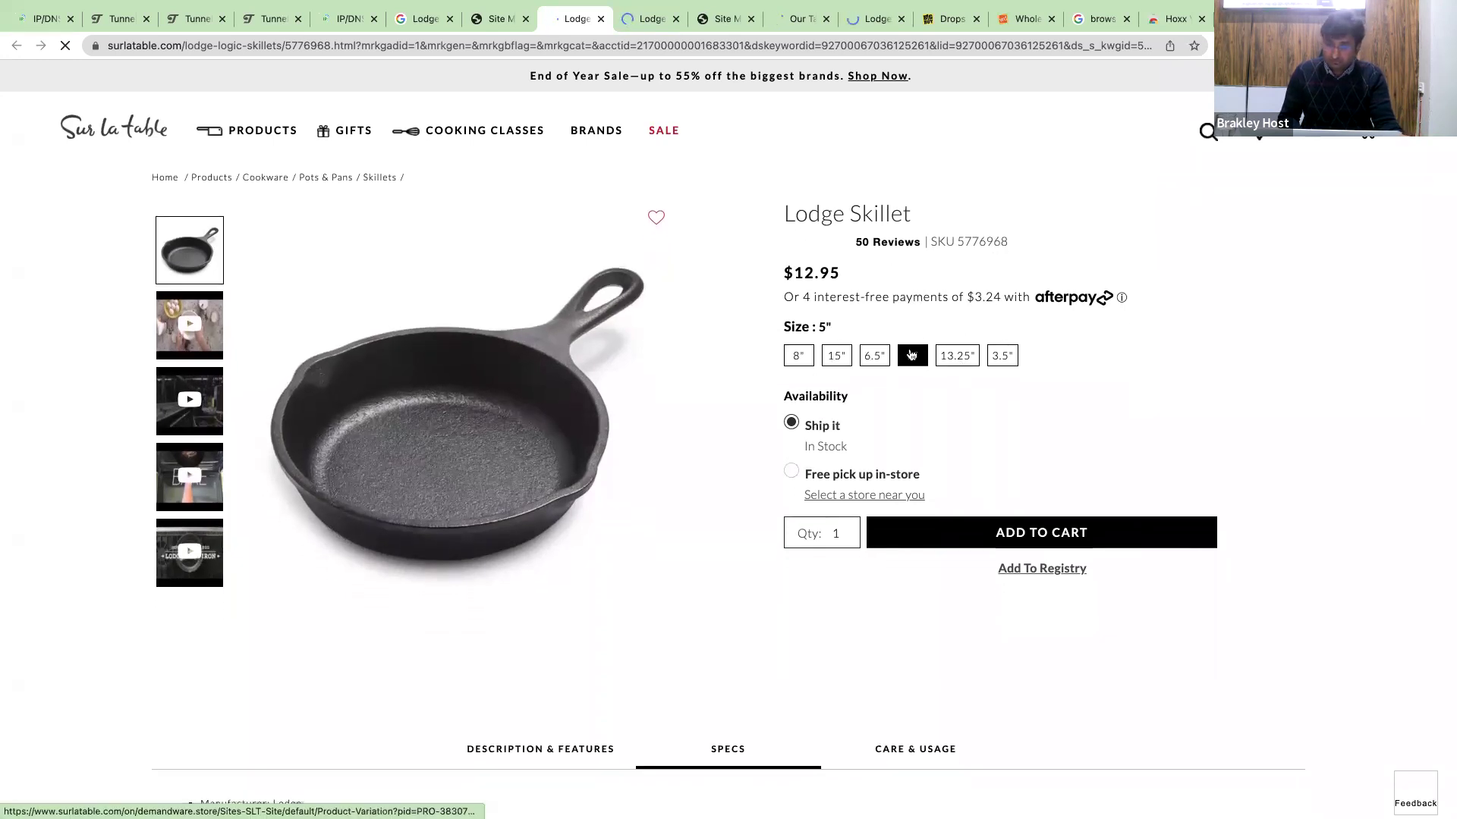
left_click(958, 361)
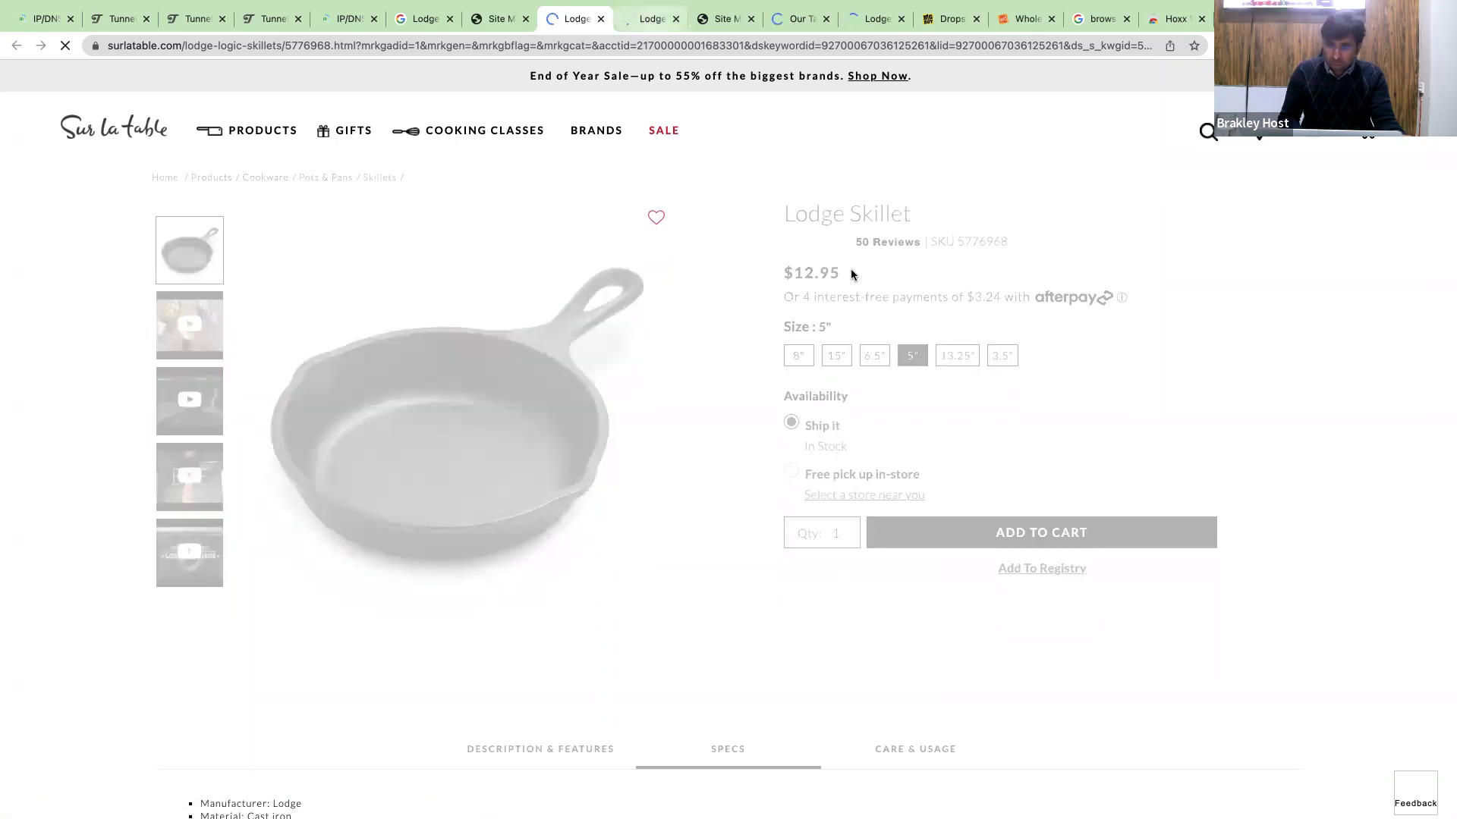
Review the WebstaurantStore Lodge L10SK3 12" skillet listed at $24.99.
key("ctrl+Tab")
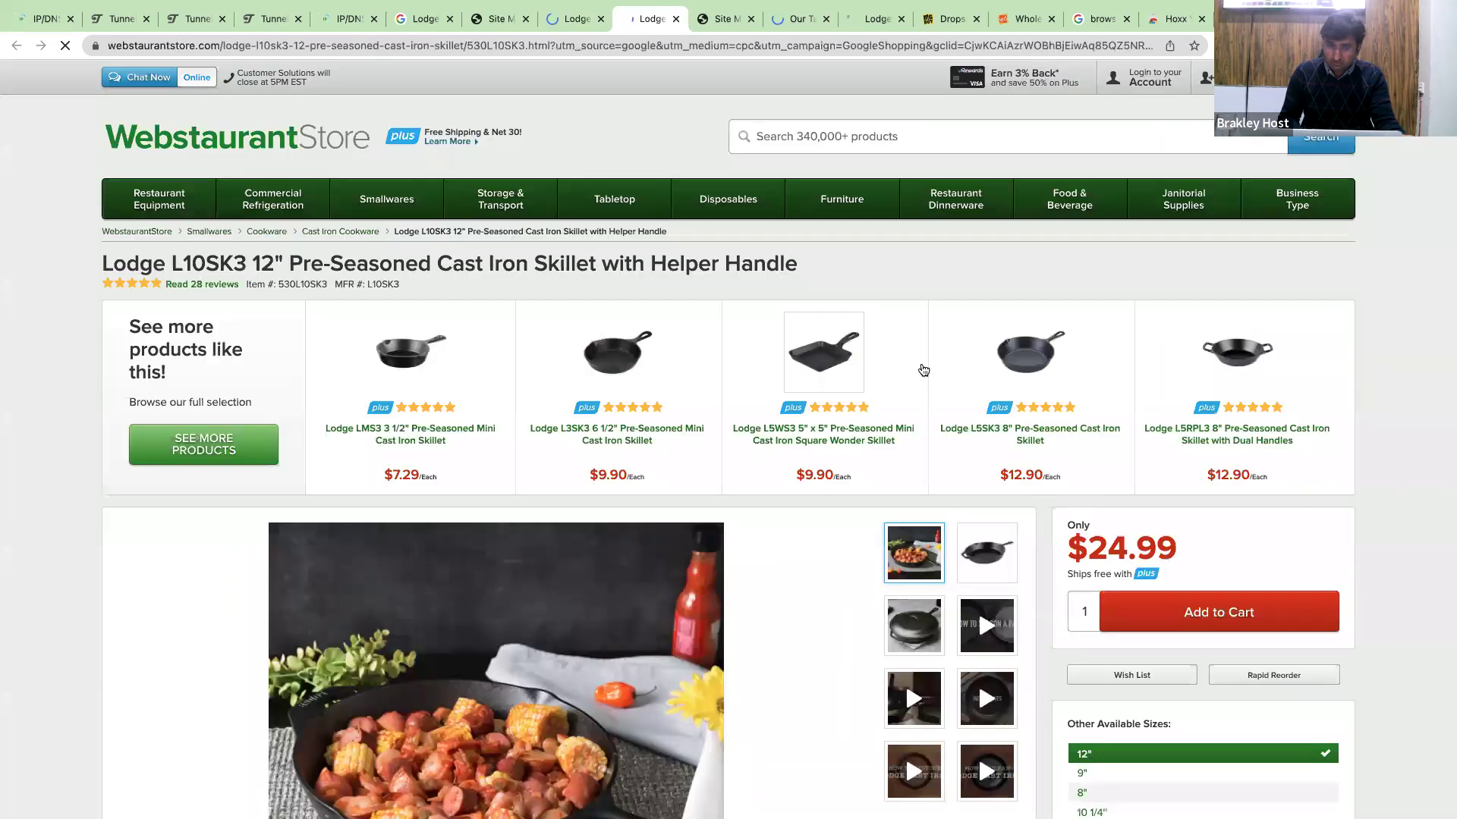
scroll(923, 370, "down", 4)
scroll(985, 391, "up", 2)
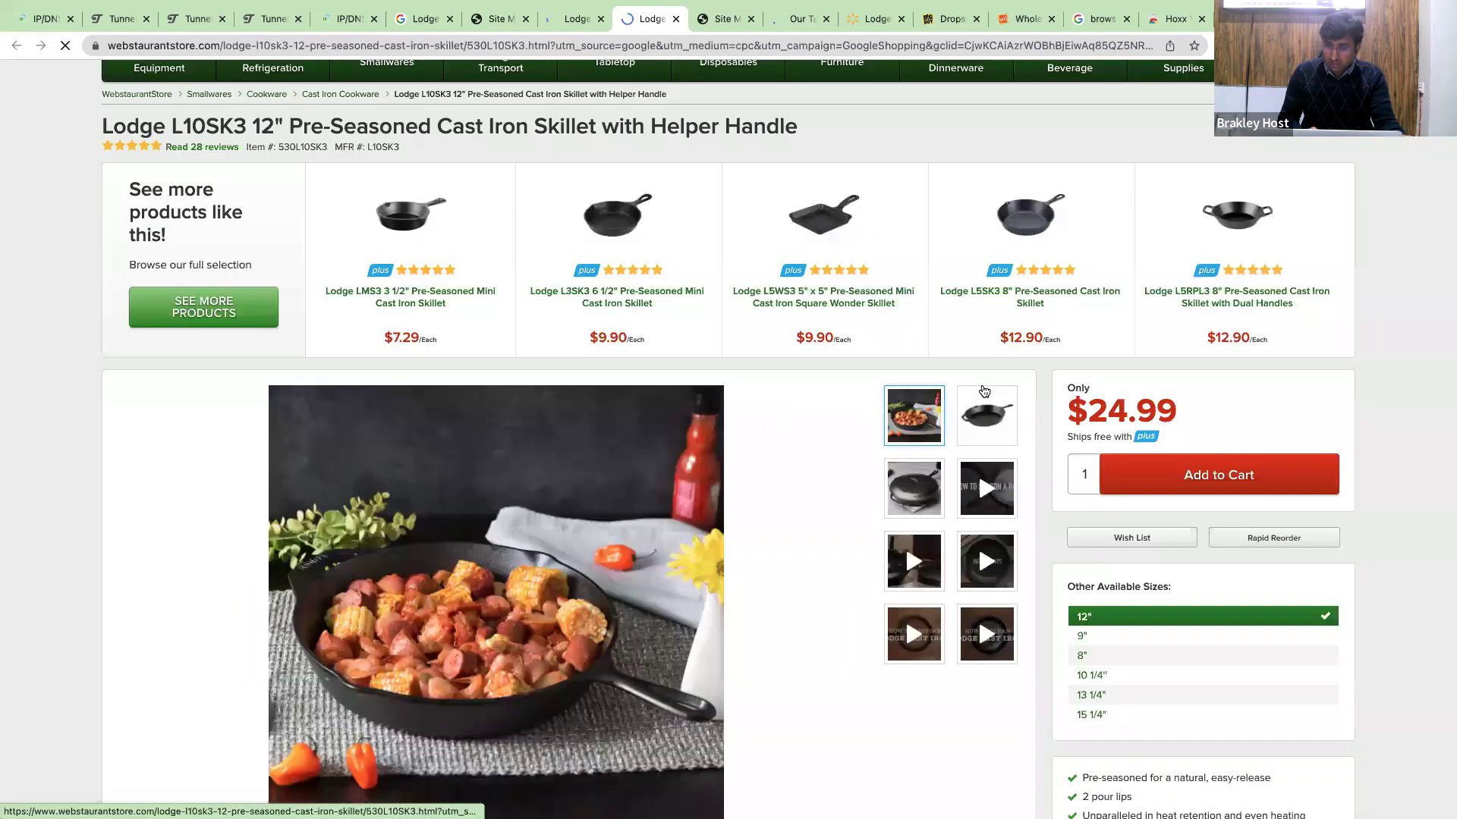
scroll(1070, 361, "down", 4)
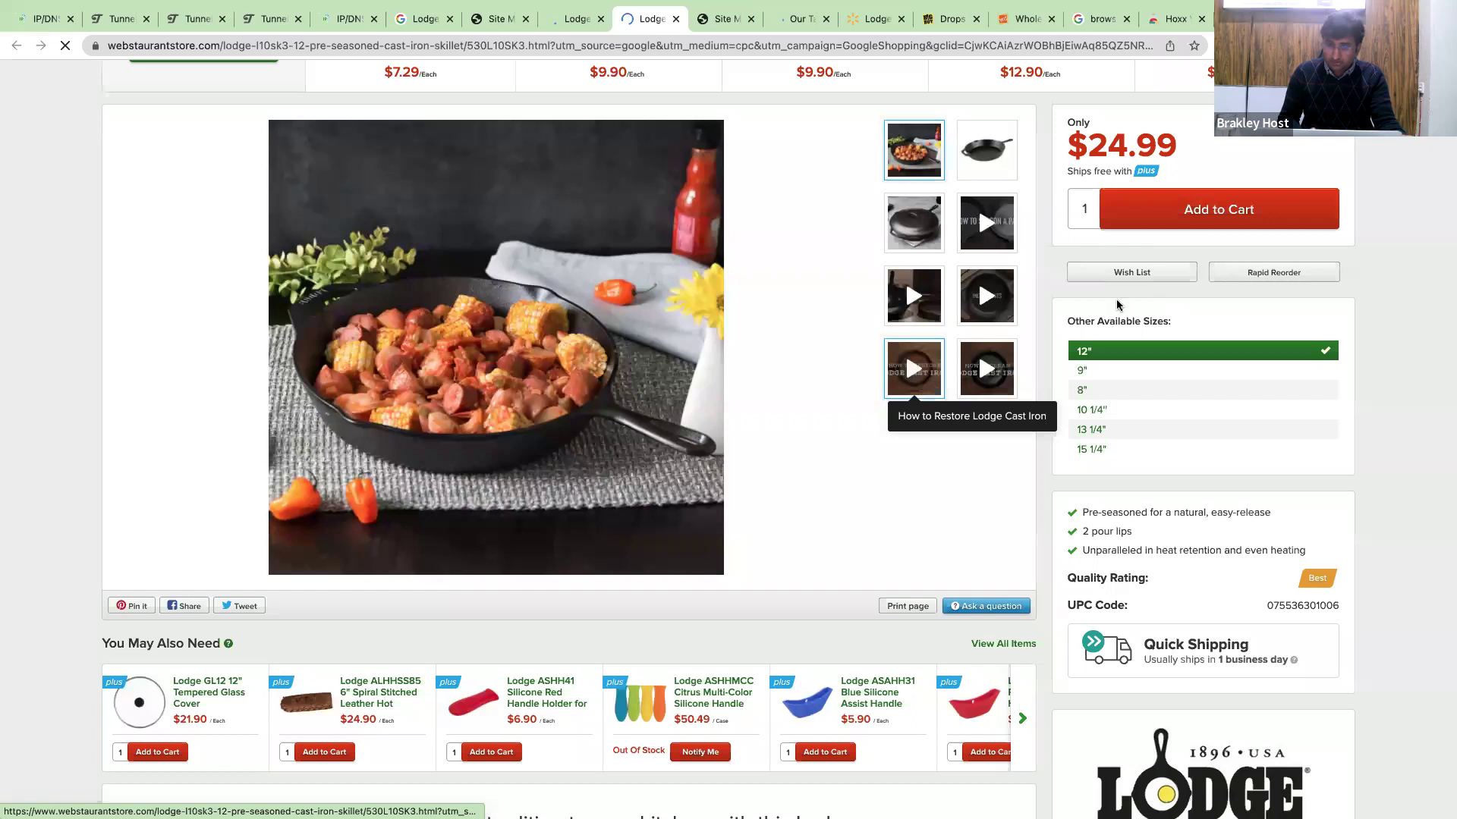
scroll(1115, 304, "up", 3)
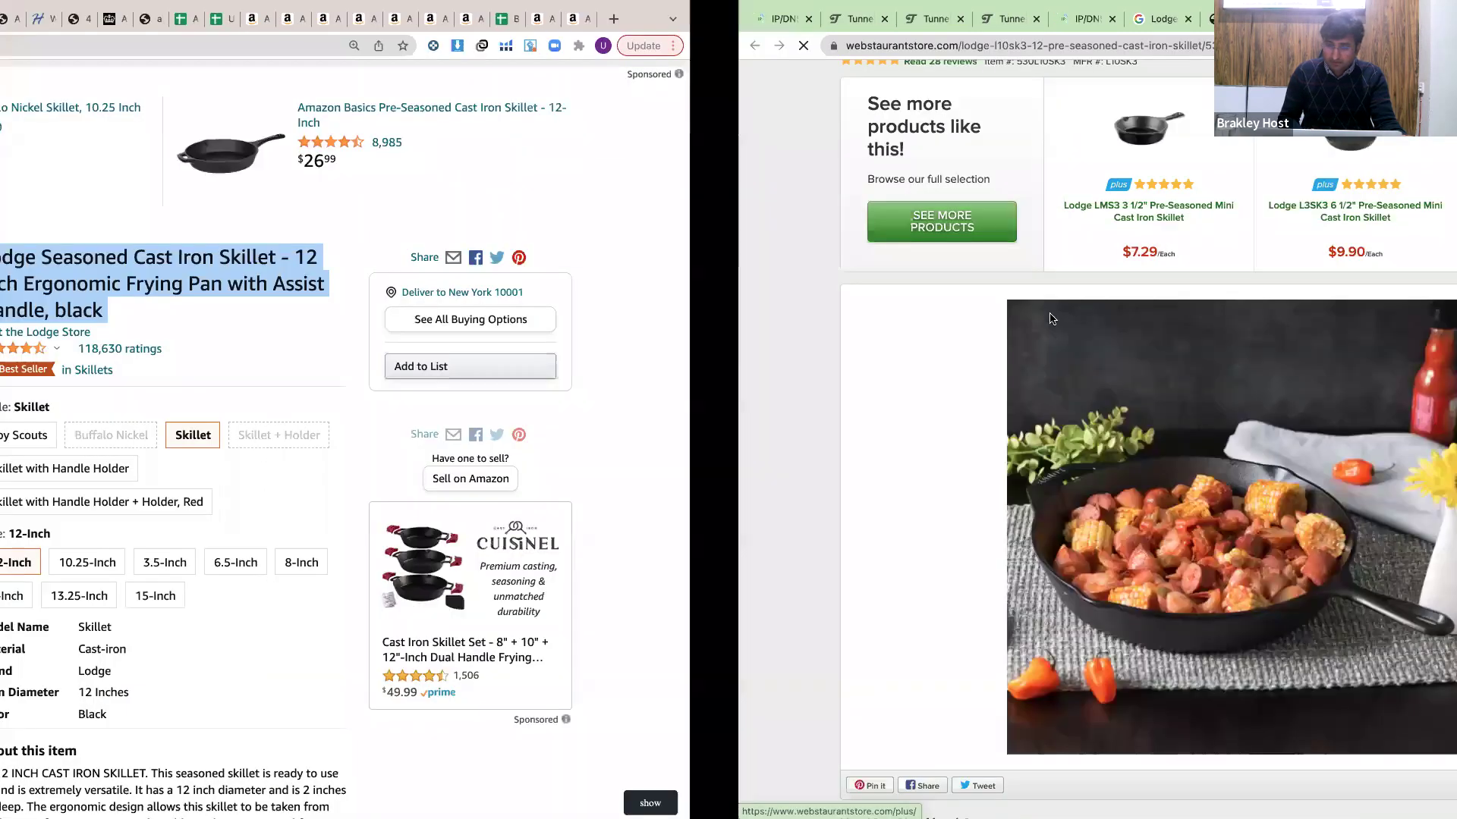
scroll(911, 303, "down", 12)
scroll(898, 273, "up", 1)
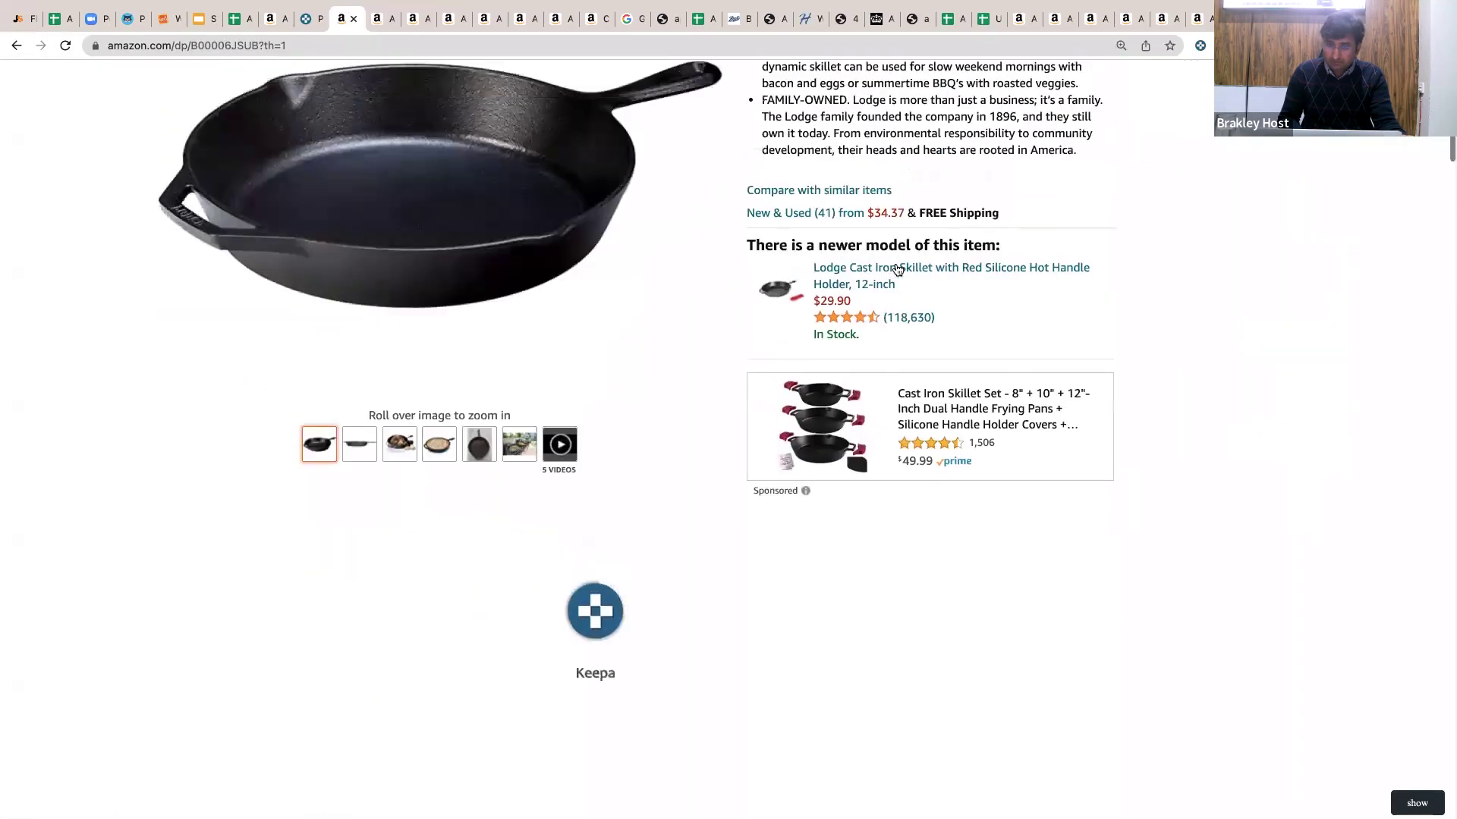
Check the 41 New & Used Amazon offers with Keepa stock counts, then return to the Assignment batch 12 spreadsheet.
left_click(845, 216)
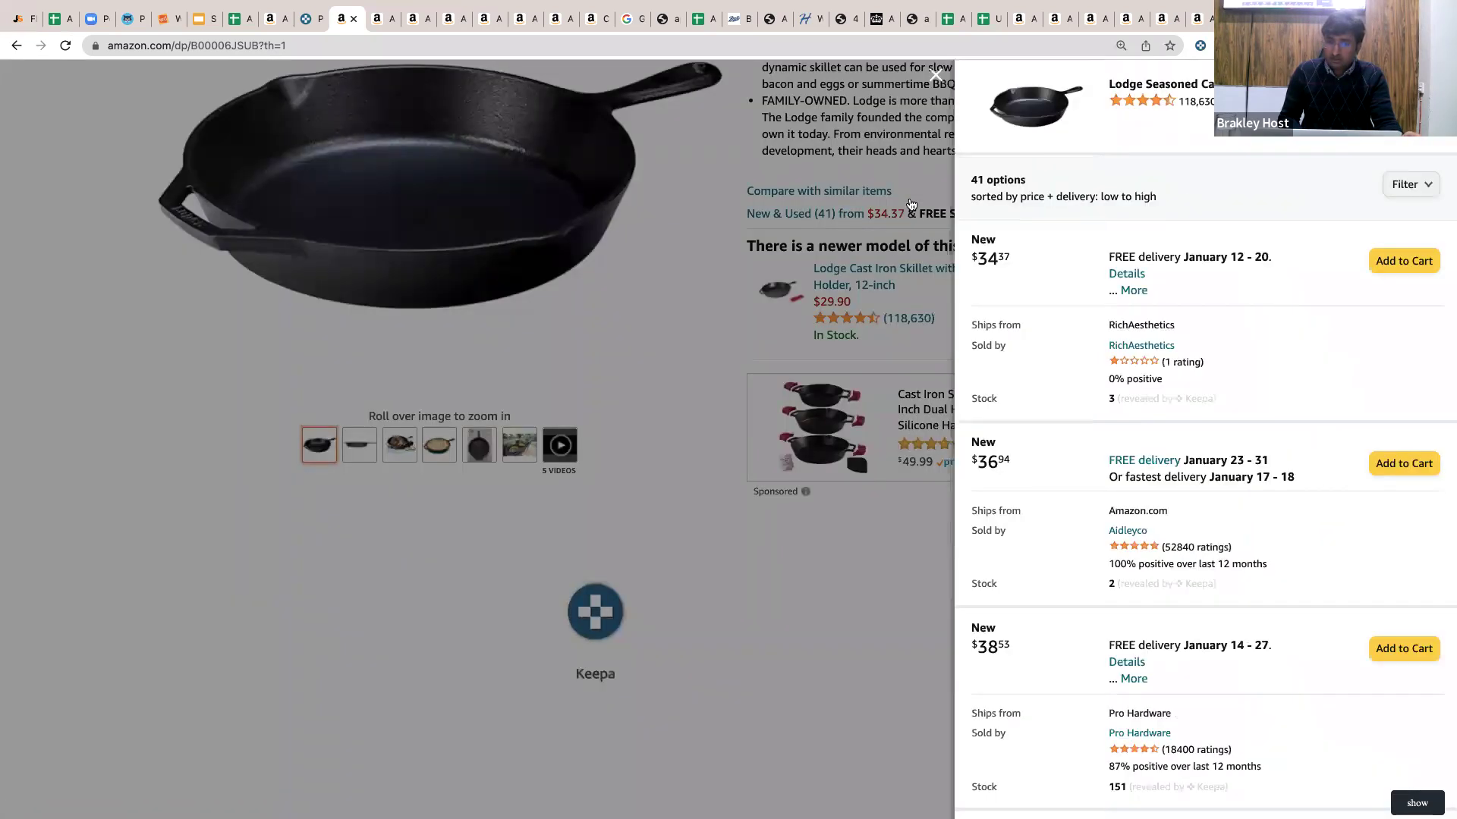
left_click(910, 188)
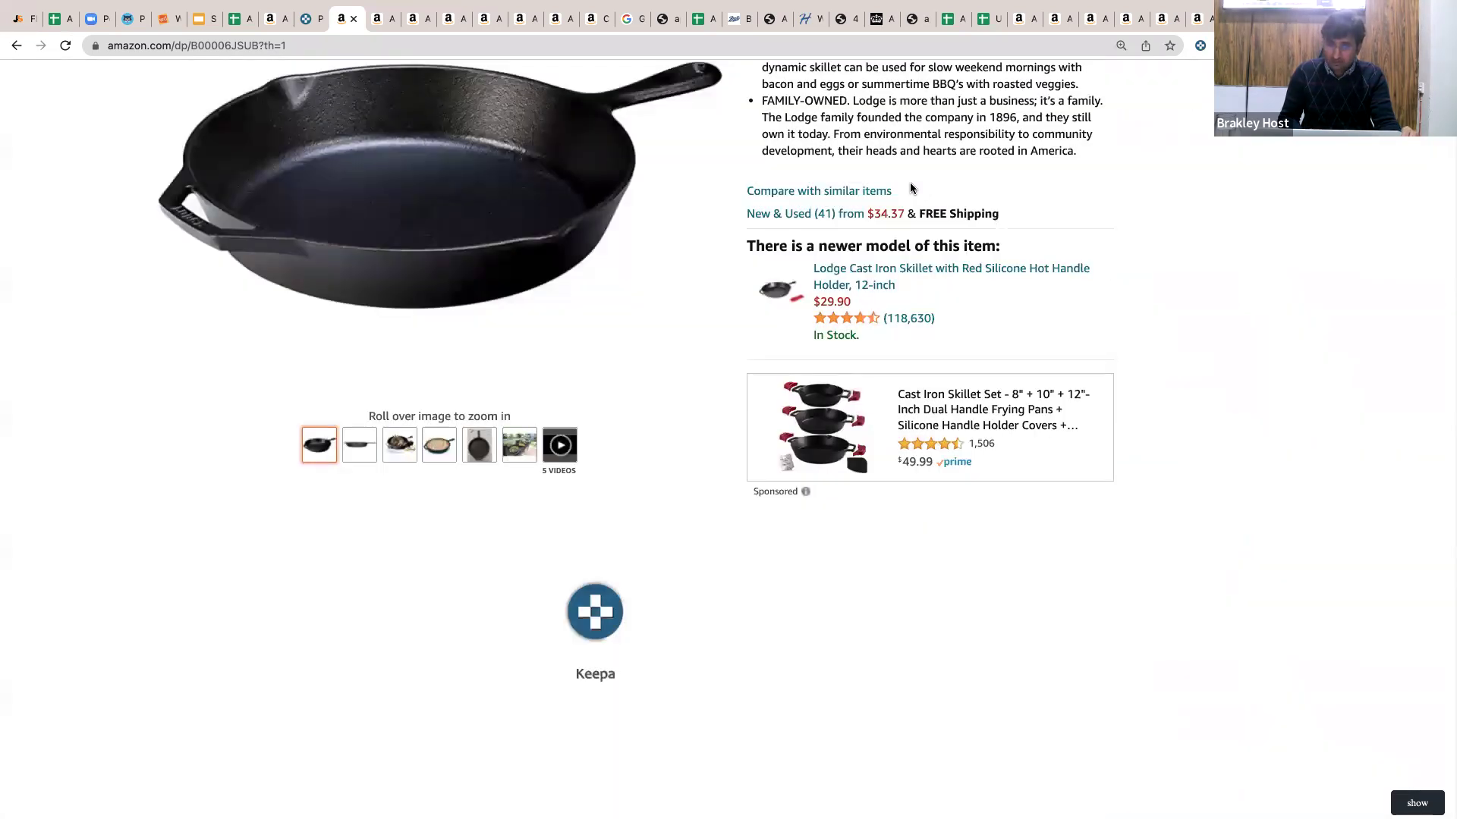
scroll(758, 228, "up", 15)
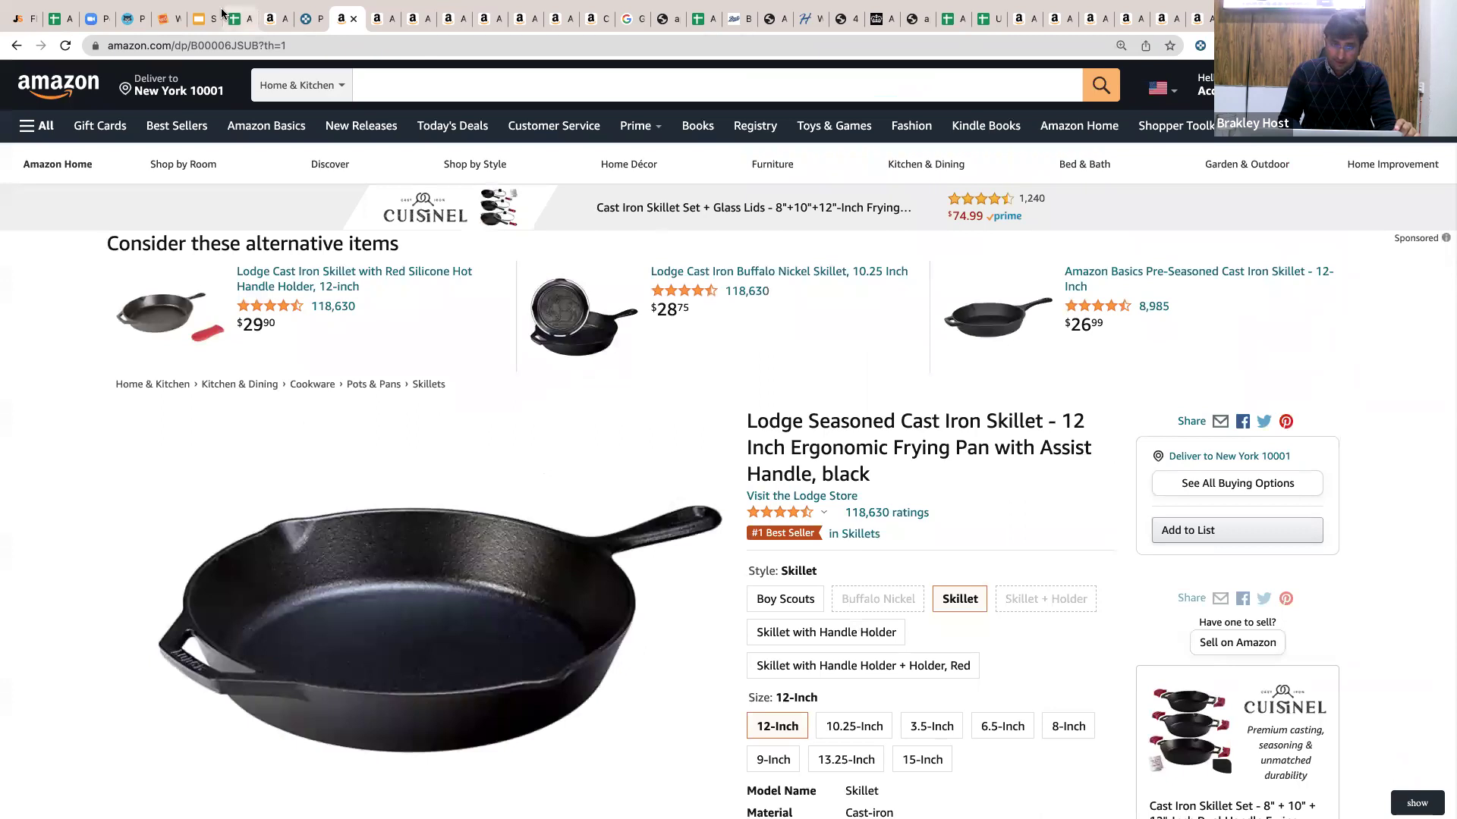
left_click(238, 20)
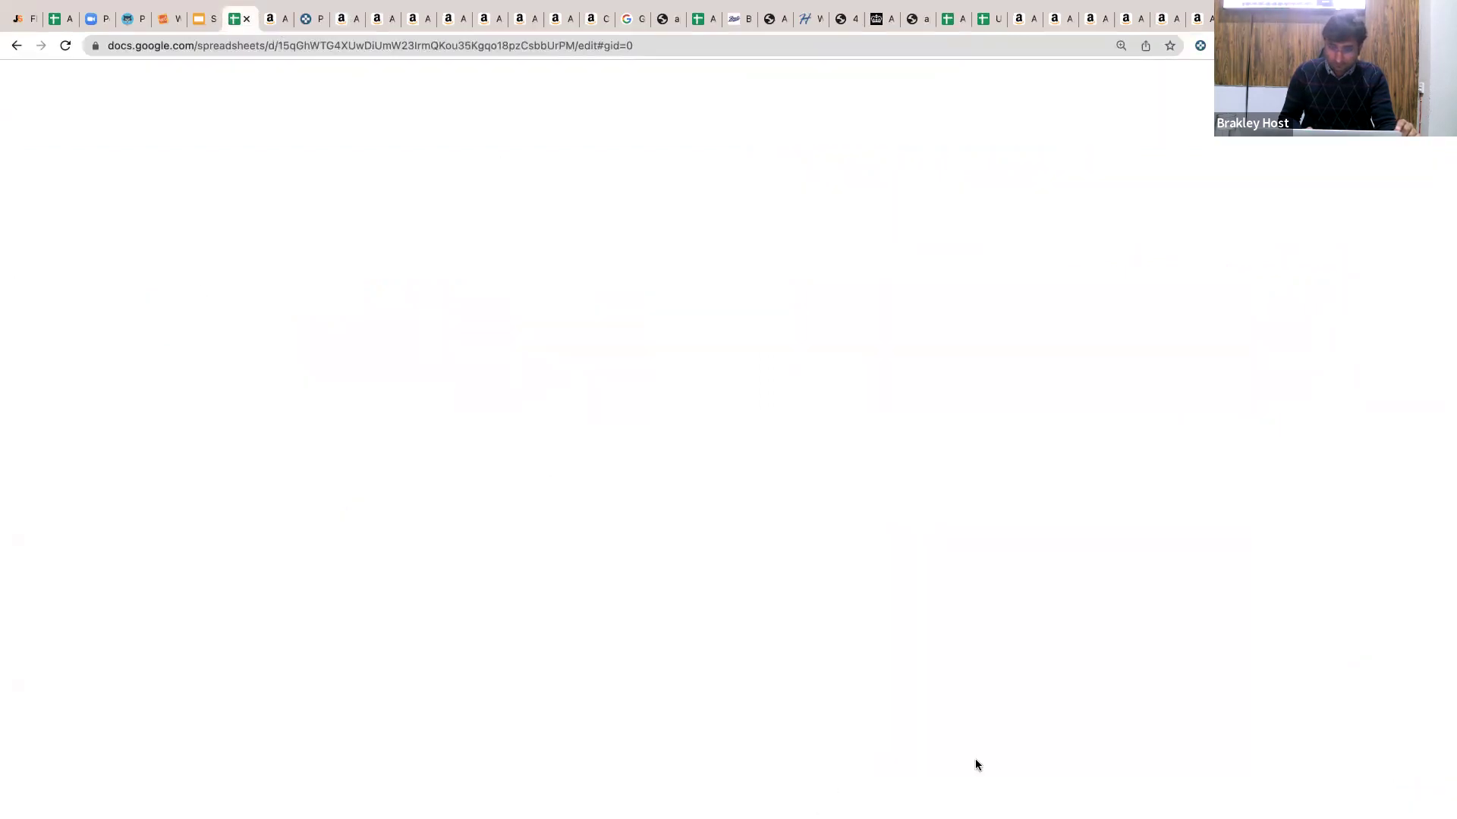
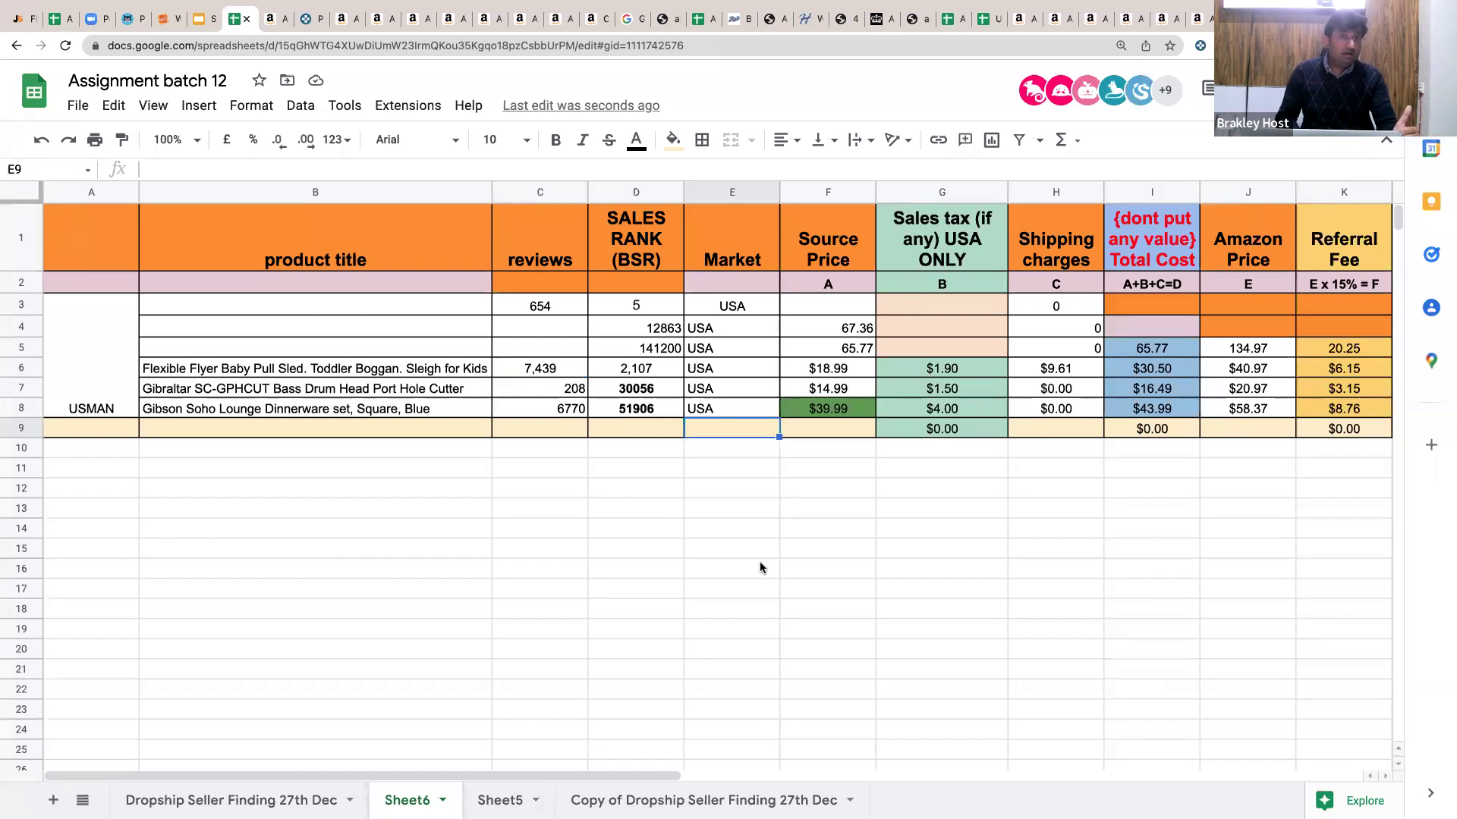
Rename Sheet6 to 'Dropshippers > Products ( North America ) 30 dec'.
left_click(442, 800)
left_click(444, 574)
key("BackSpace")
type("Drops")
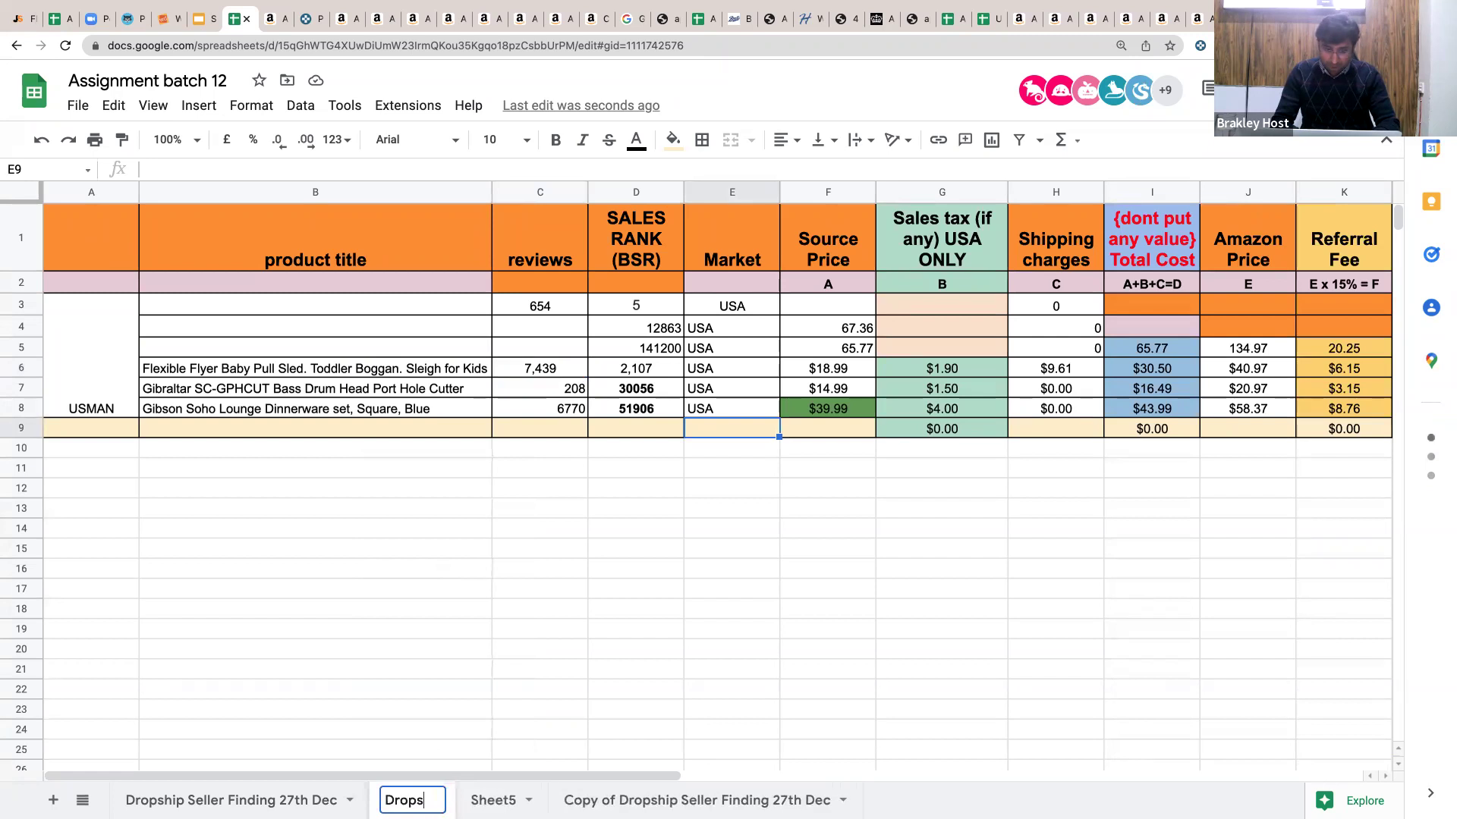
type("hippers > Ite")
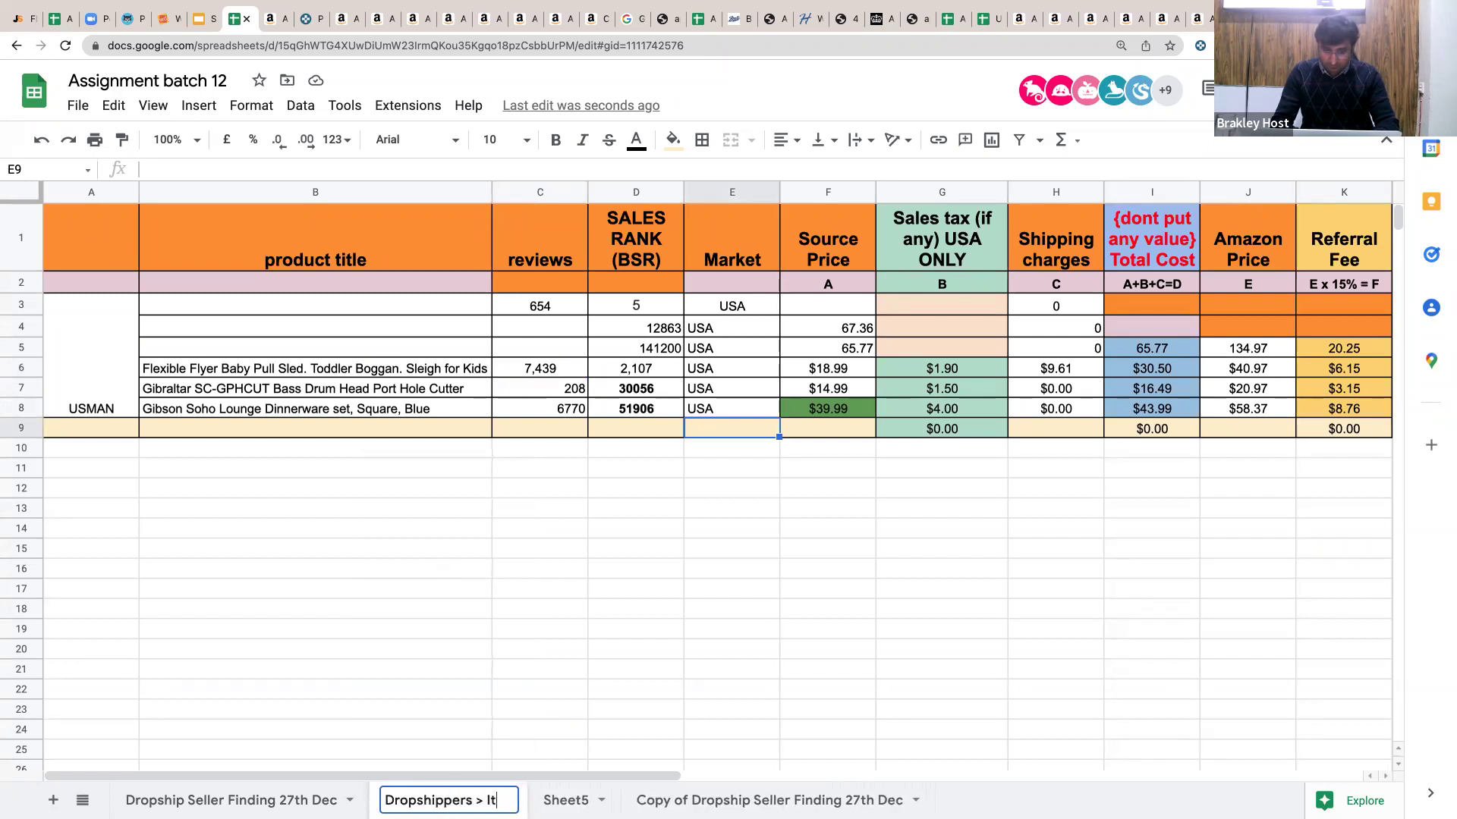
key("BackSpace")
key("BackSpace")
key("BackSpace")
type("produ")
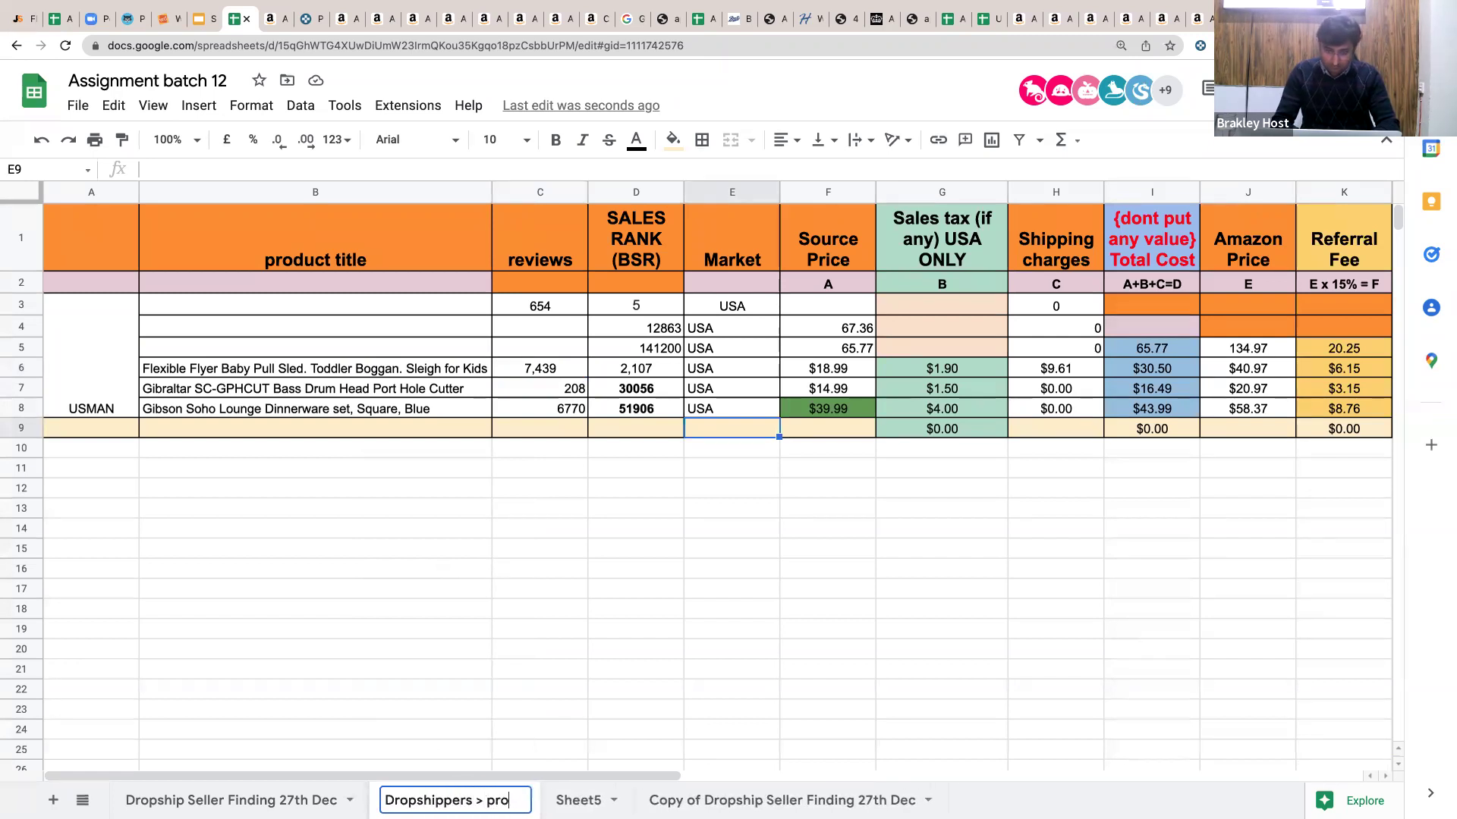
key("BackSpace")
key("BackSpace")
key("BackSpace")
key("BackSpace")
key("BackSpace")
type("Products ( No")
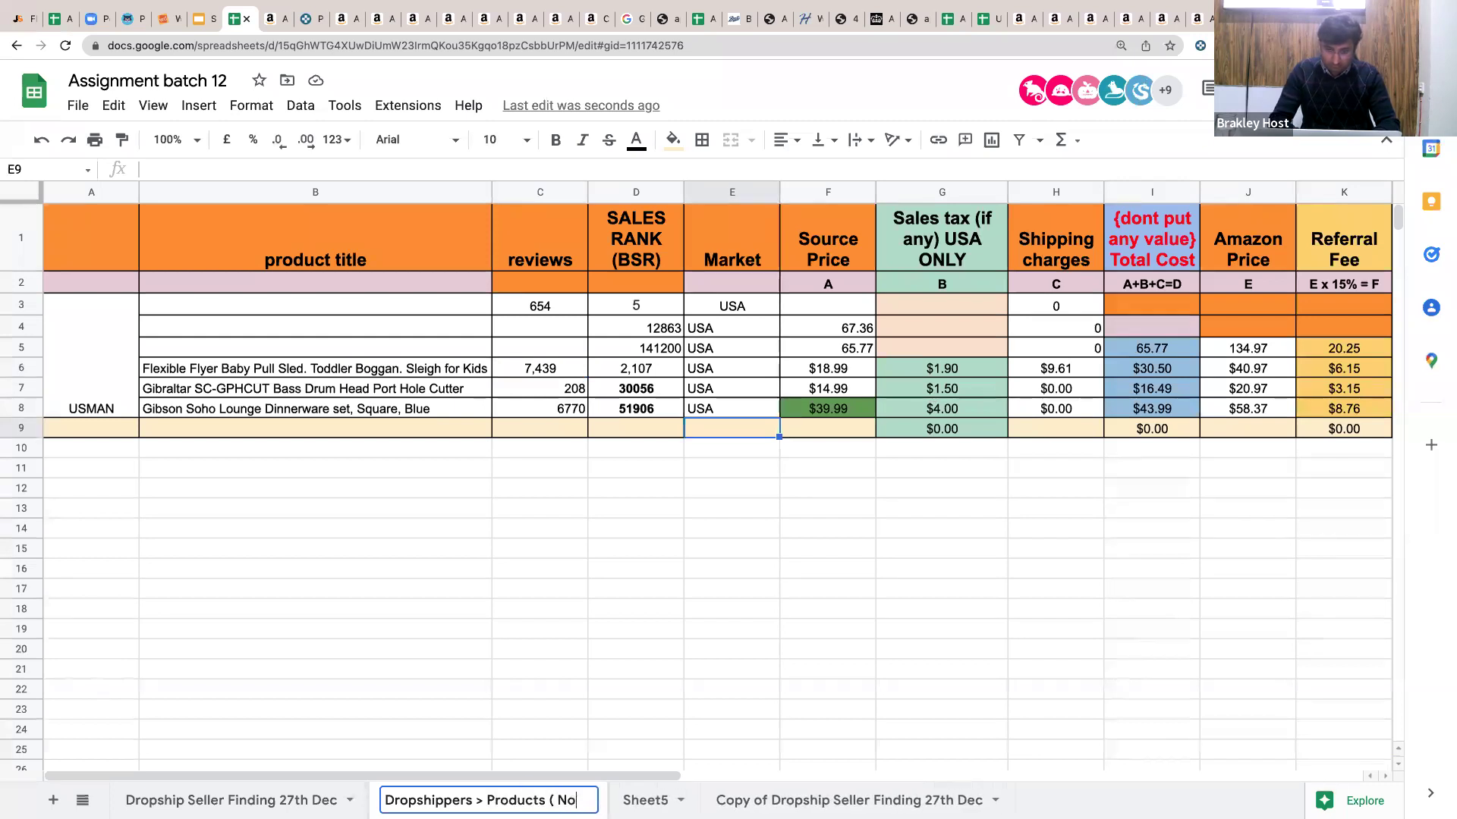
type("rth maer")
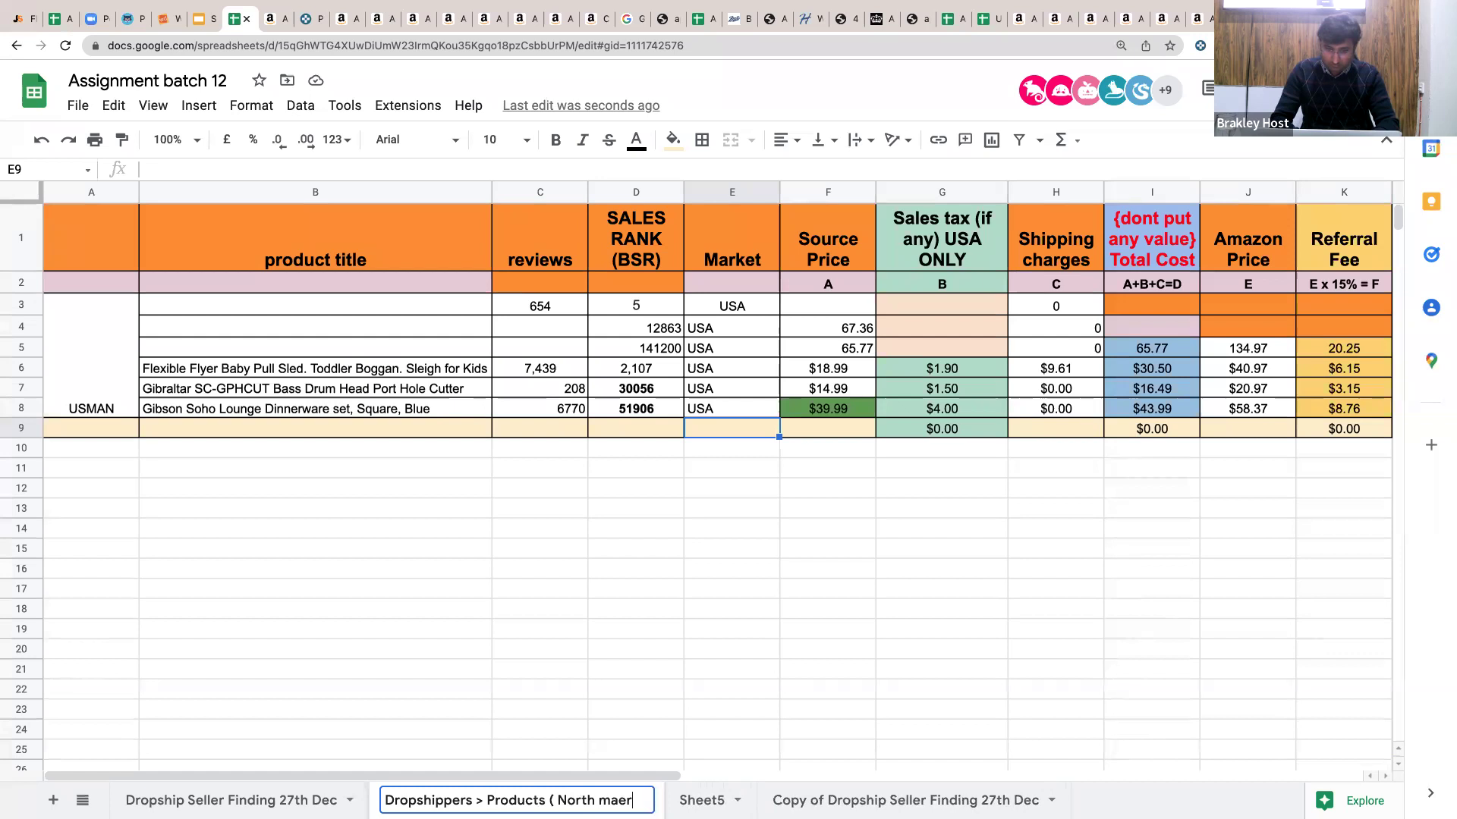
key("BackSpace")
key("BackSpace")
key("BackSpace")
type("AMER")
key("BackSpace")
key("BackSpace")
key("BackSpace")
type("meri")
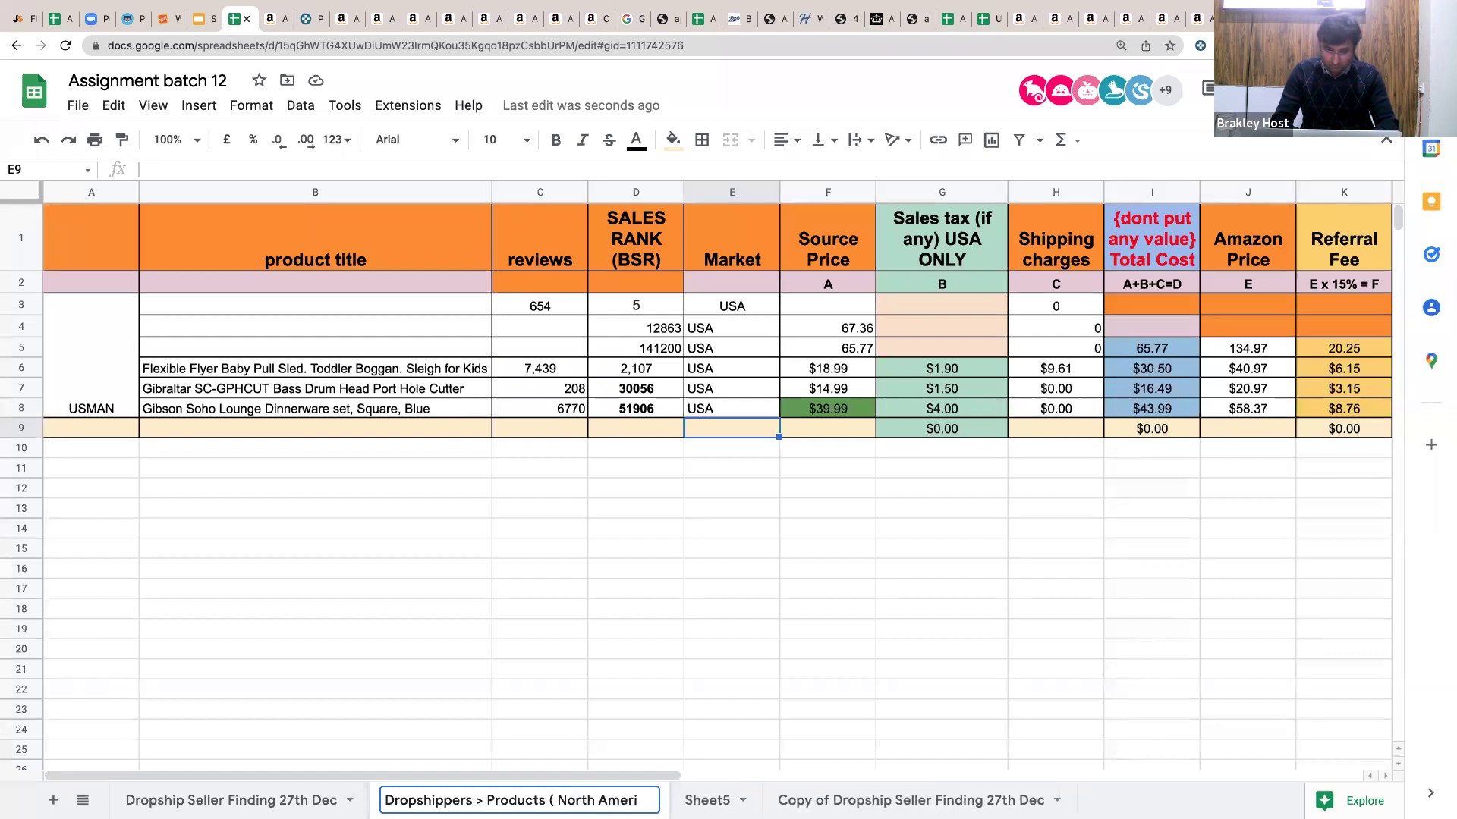
type("ca )")
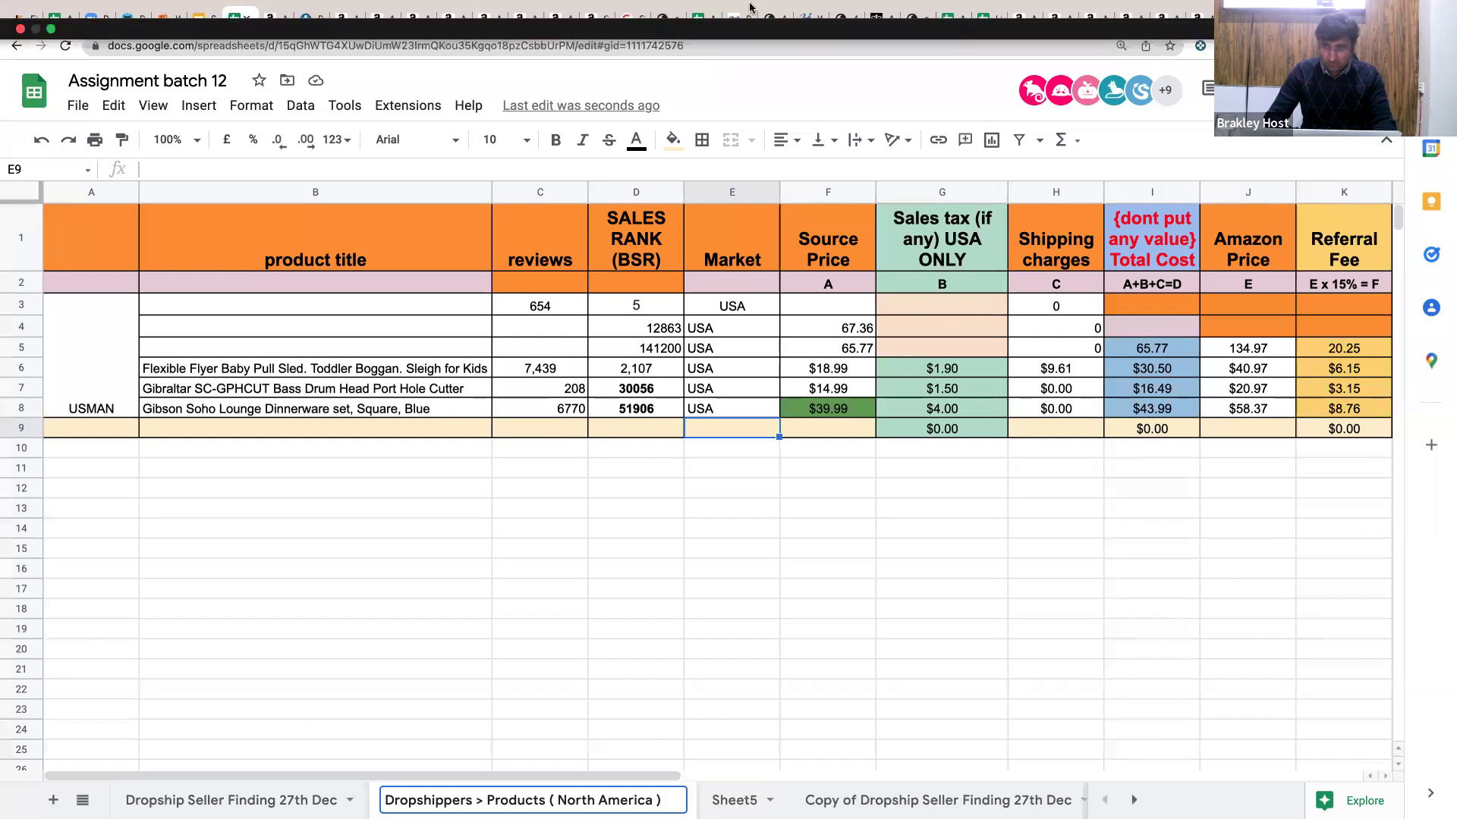
type(" 30 dec")
key("Return")
Colour the renamed sheet tab green.
left_click(722, 800)
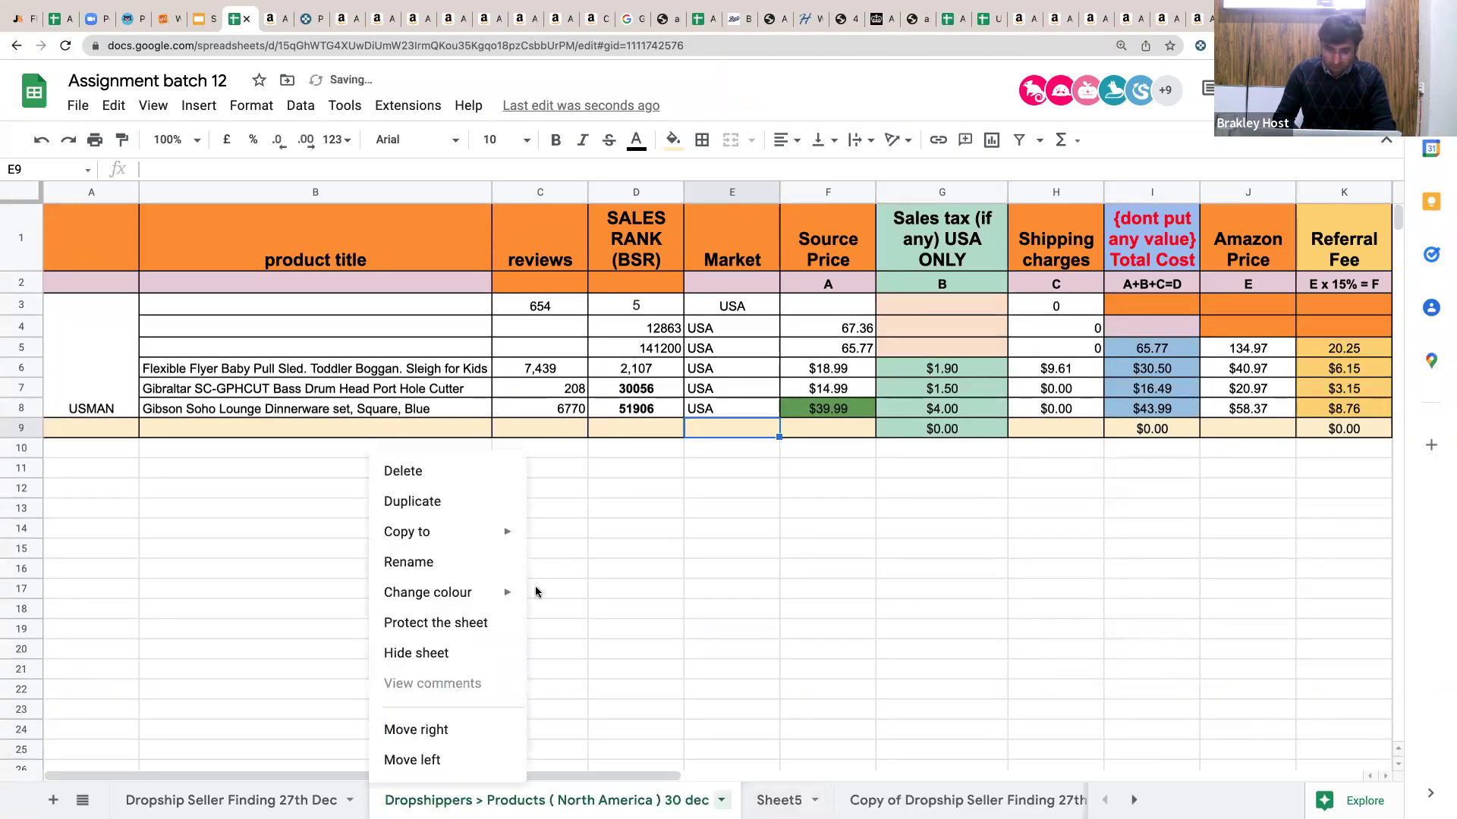
mouse_move(485, 596)
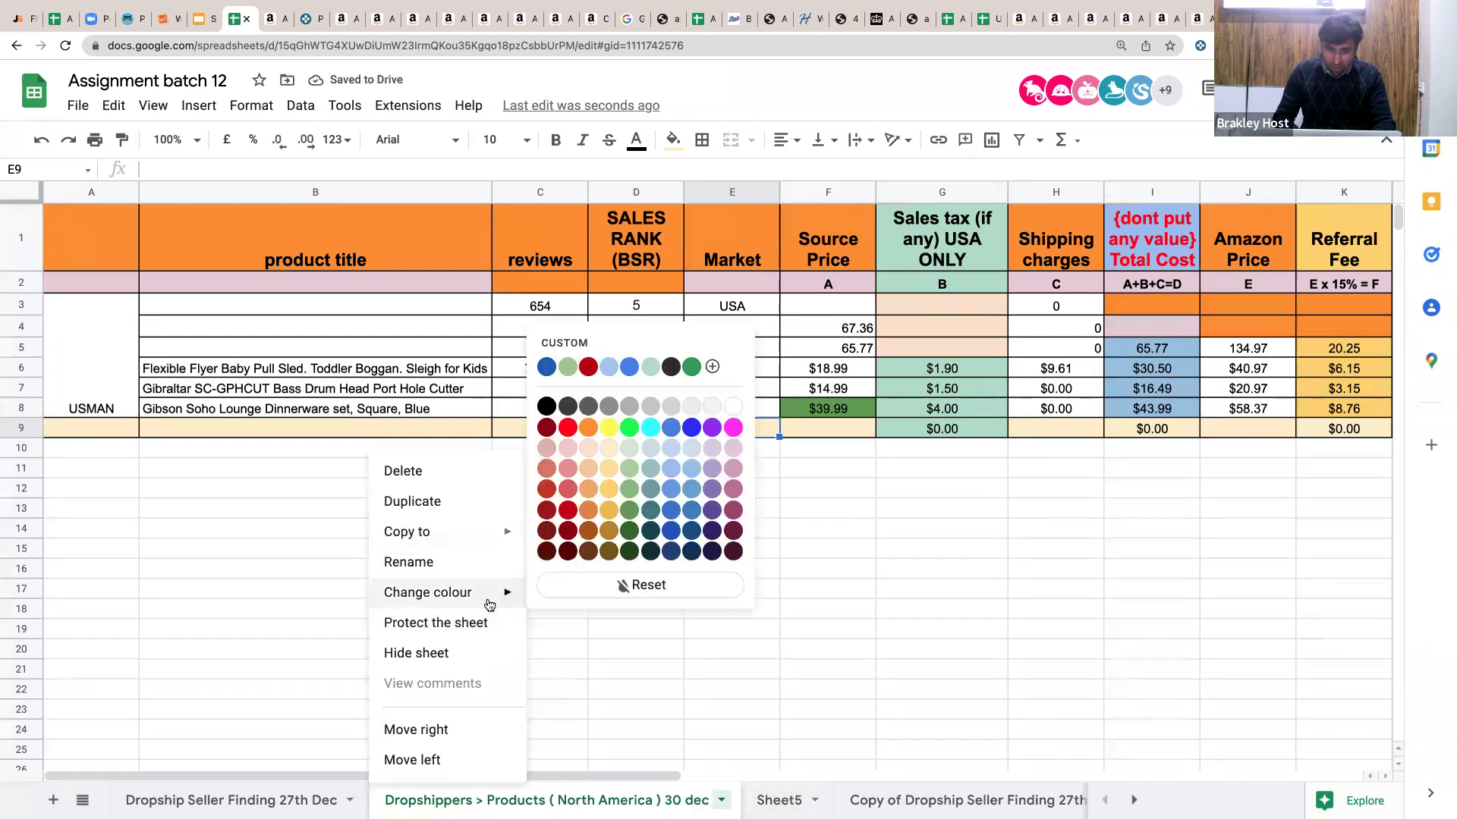
left_click(629, 436)
left_click(651, 584)
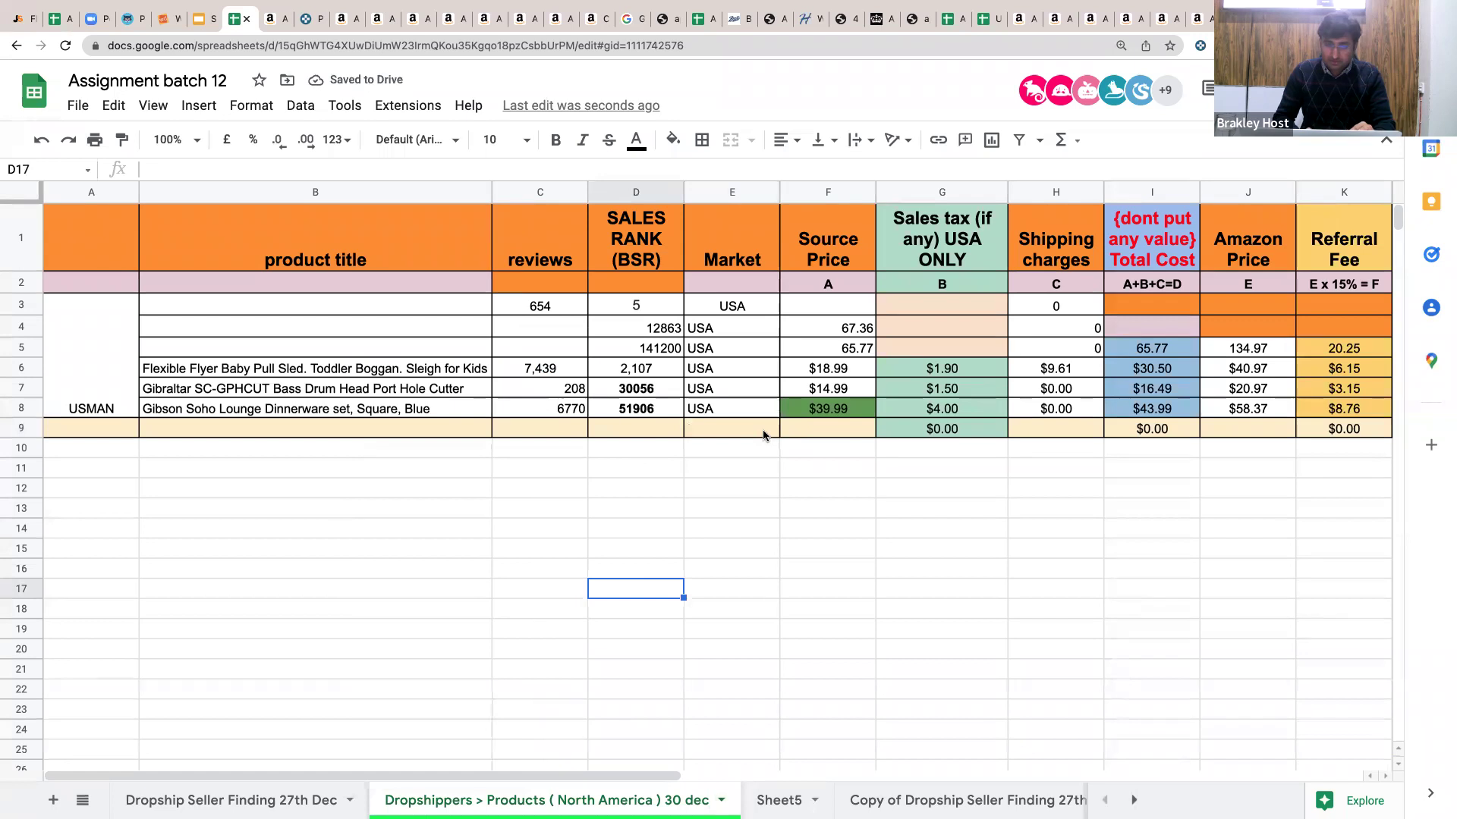
Fill the sales tax formula in G8 and total cost formula in I8 down to row 18.
scroll(763, 434, "right", 2)
scroll(763, 434, "right", 2)
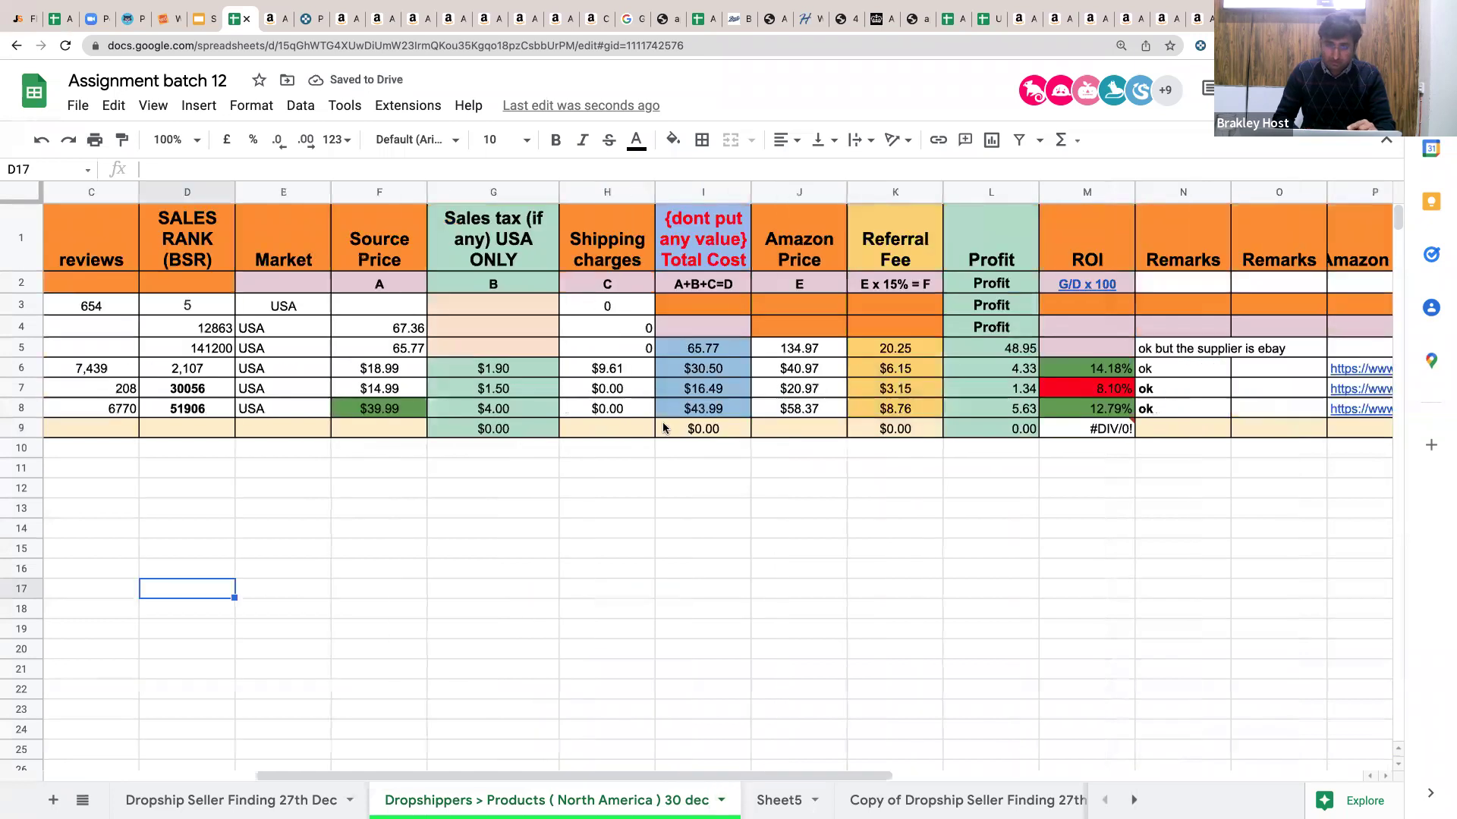
left_click(454, 413)
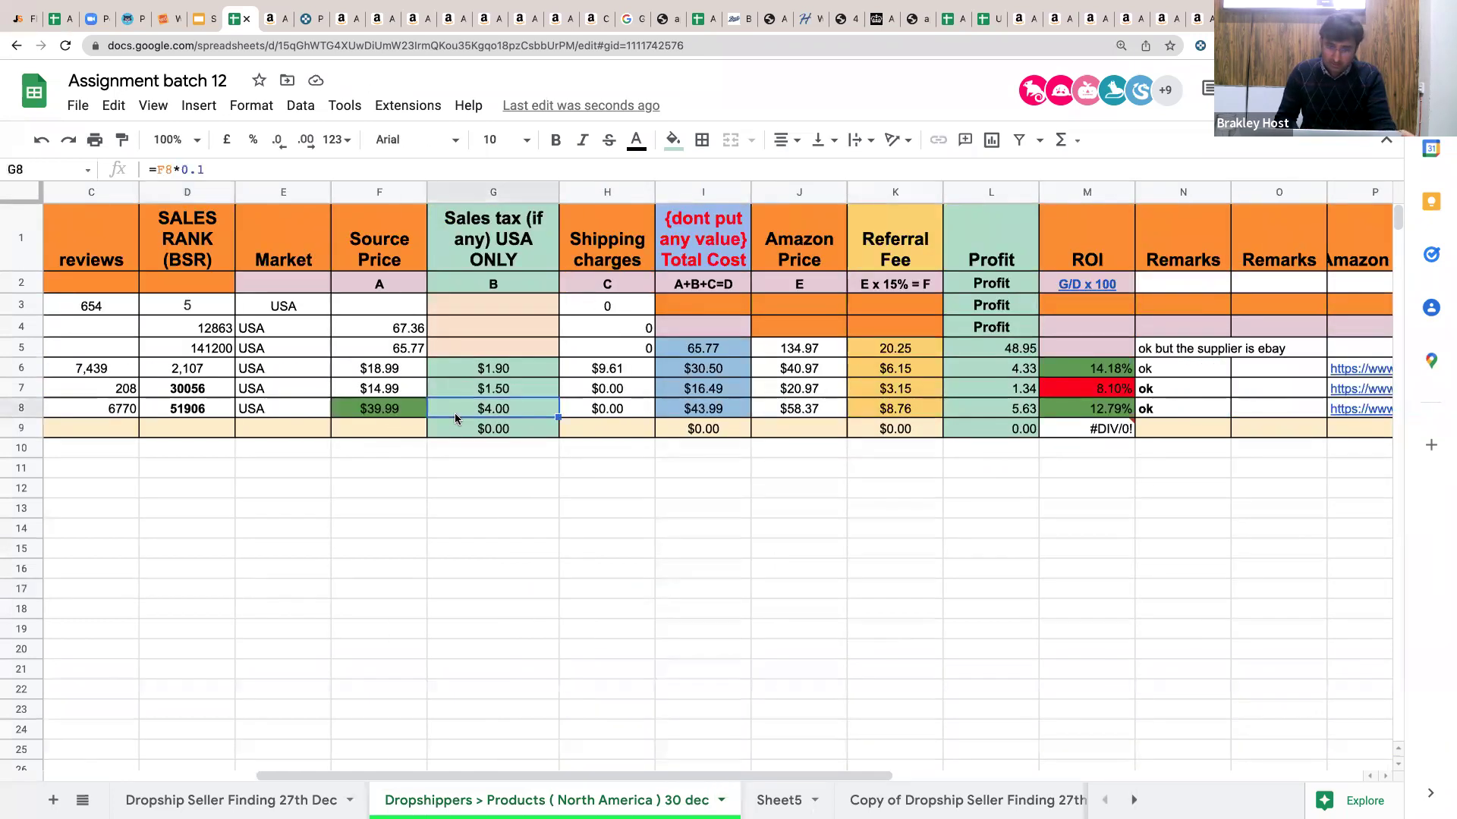
left_click_drag(558, 417, 557, 613)
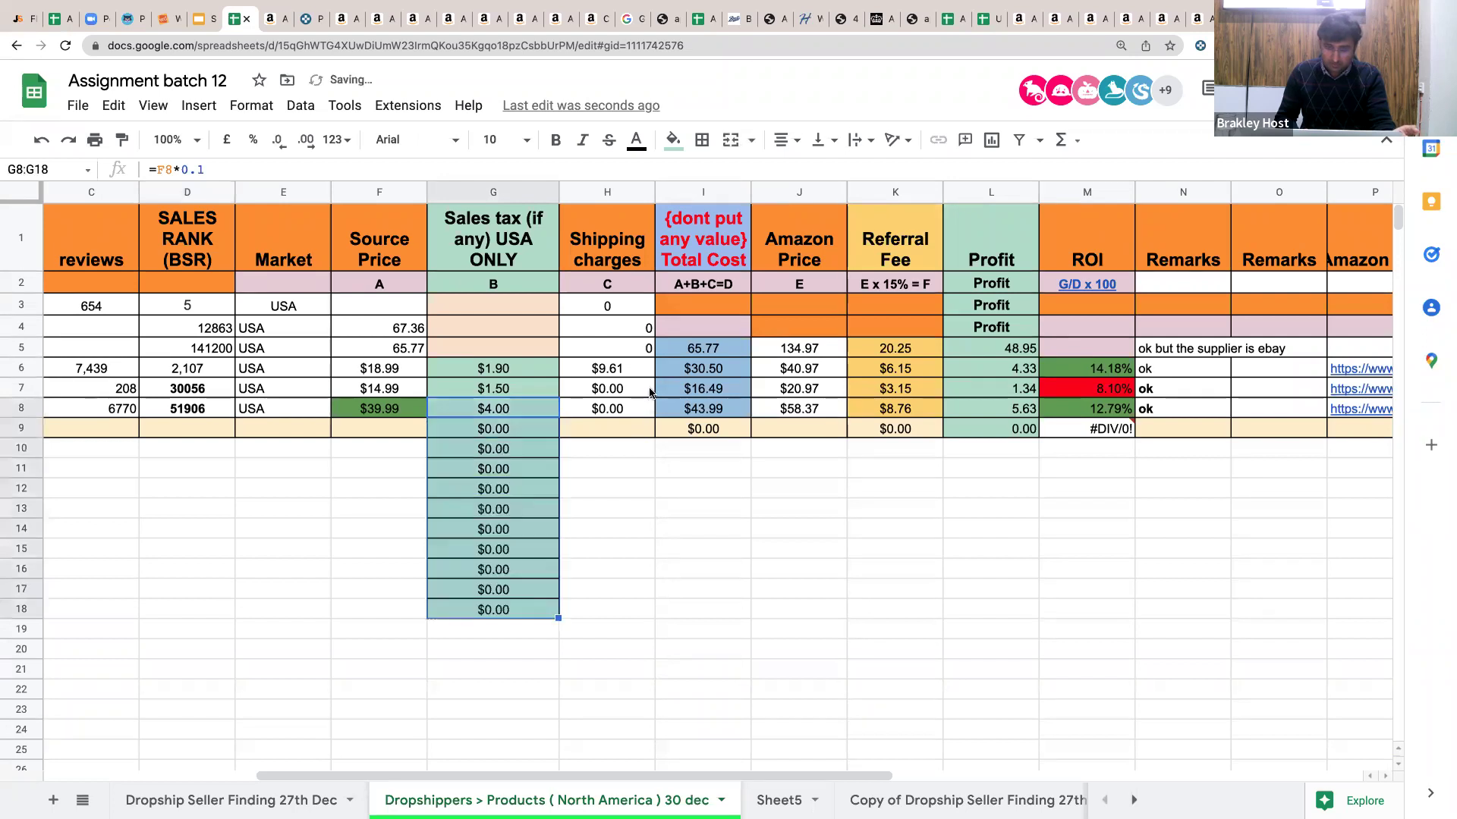
left_click(611, 393)
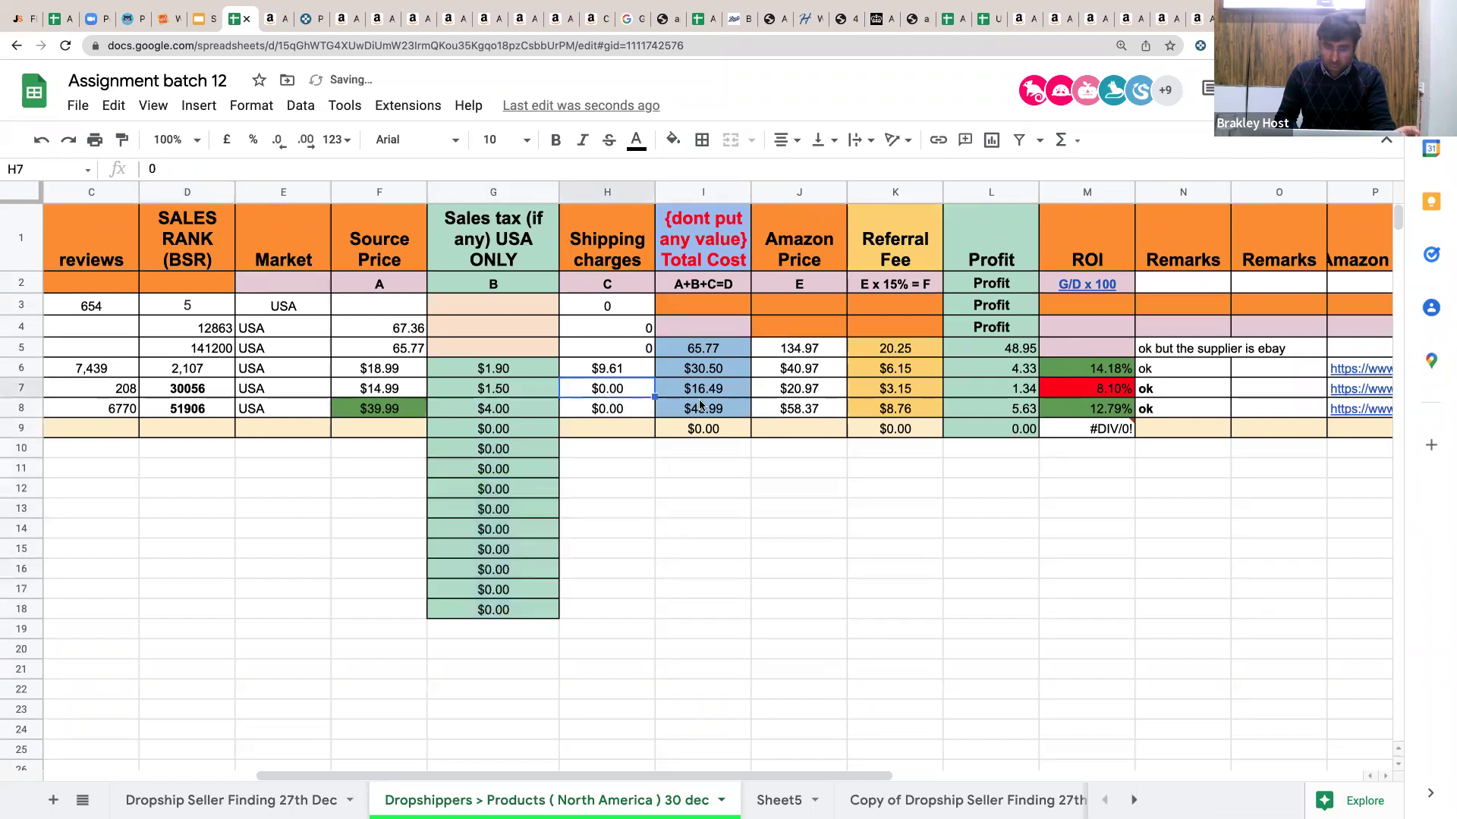
left_click(746, 412)
left_click_drag(746, 412, 725, 613)
left_click(813, 412)
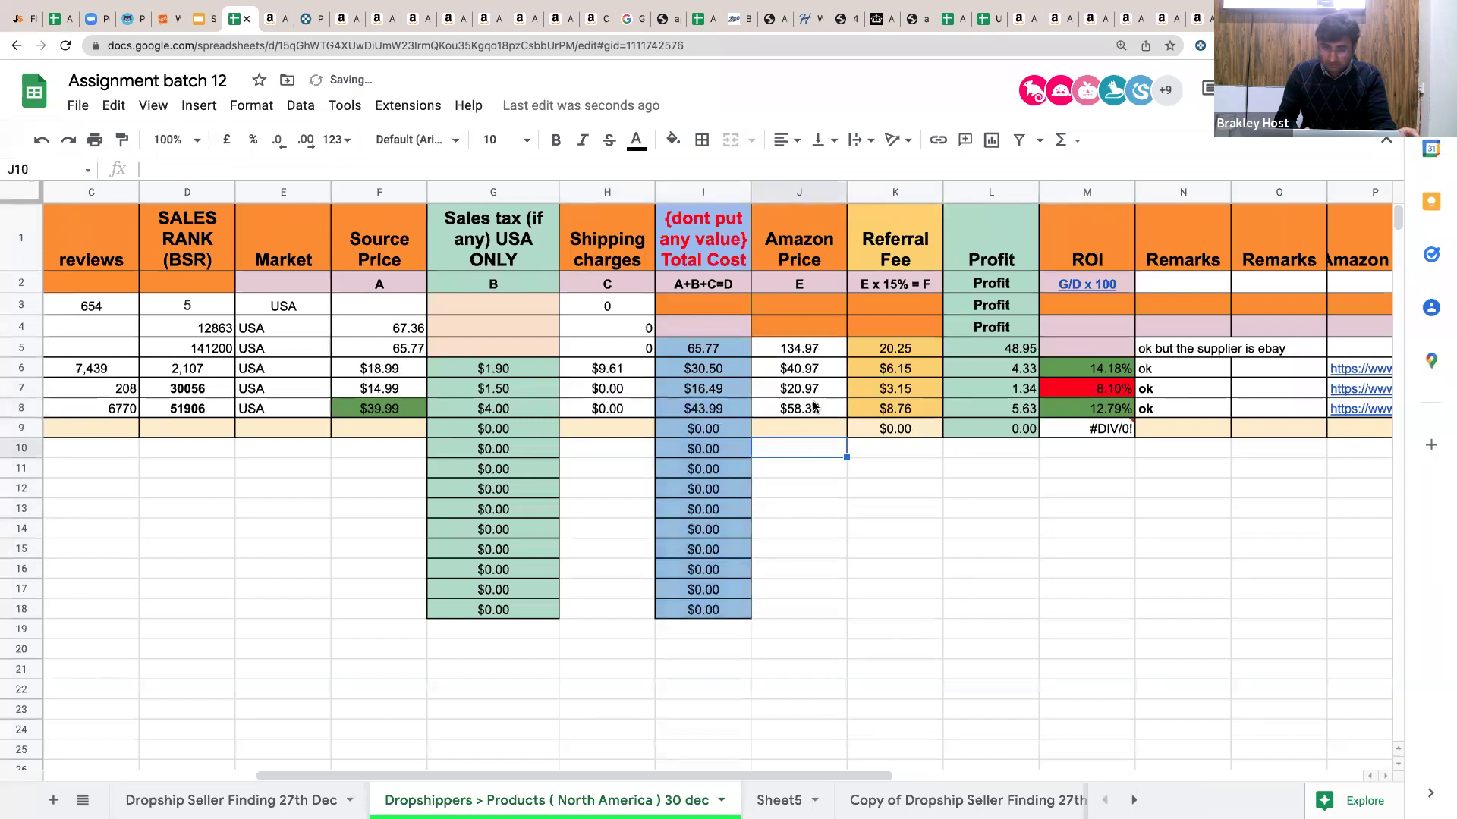
Fill the referral fee, profit and ROI formulas in columns K, L and M down to row 19.
left_click(886, 406)
left_click_drag(942, 417, 941, 632)
left_click(994, 388)
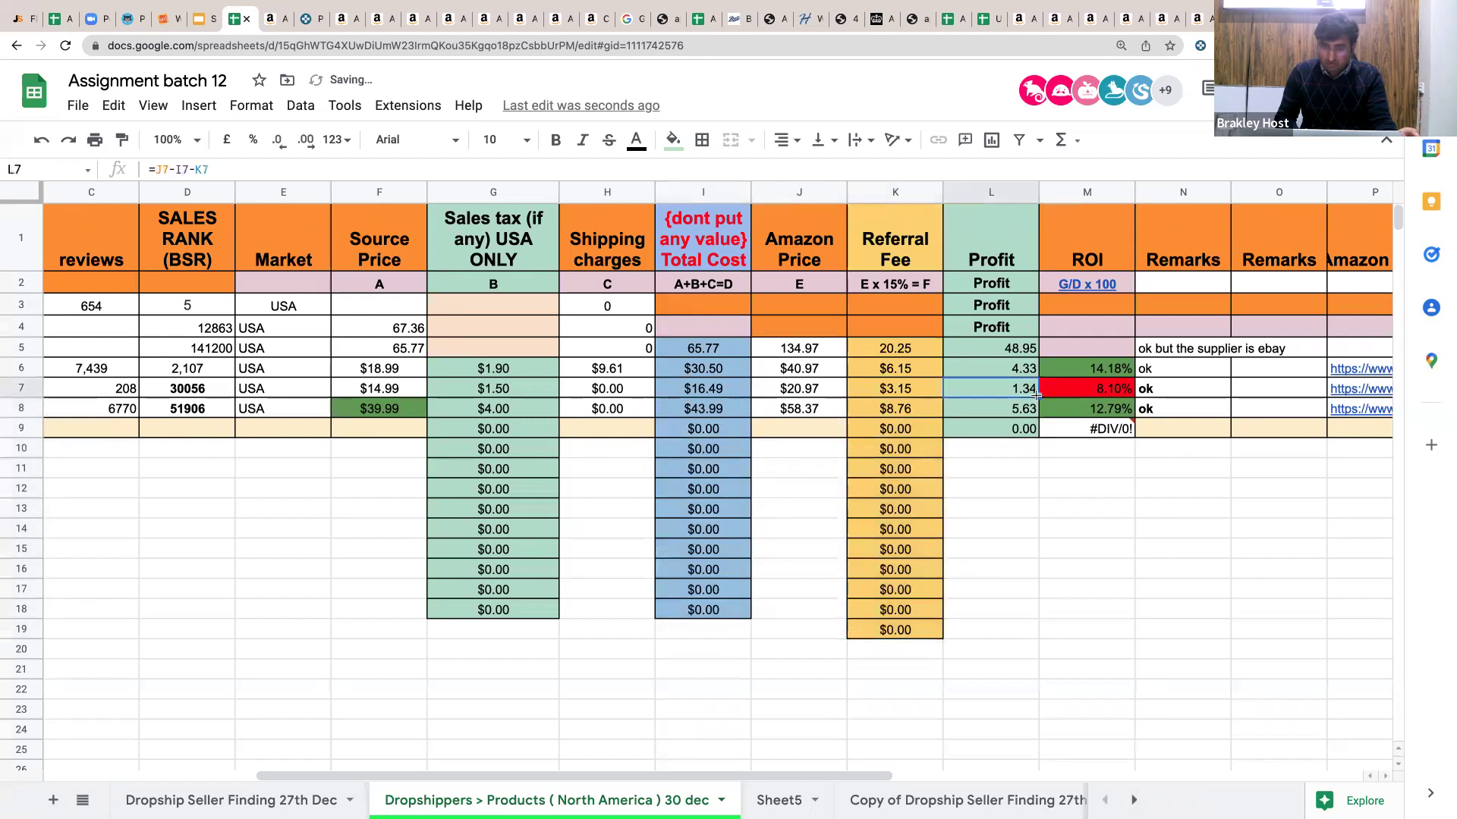
left_click_drag(1007, 620, 1007, 630)
left_click(1090, 398)
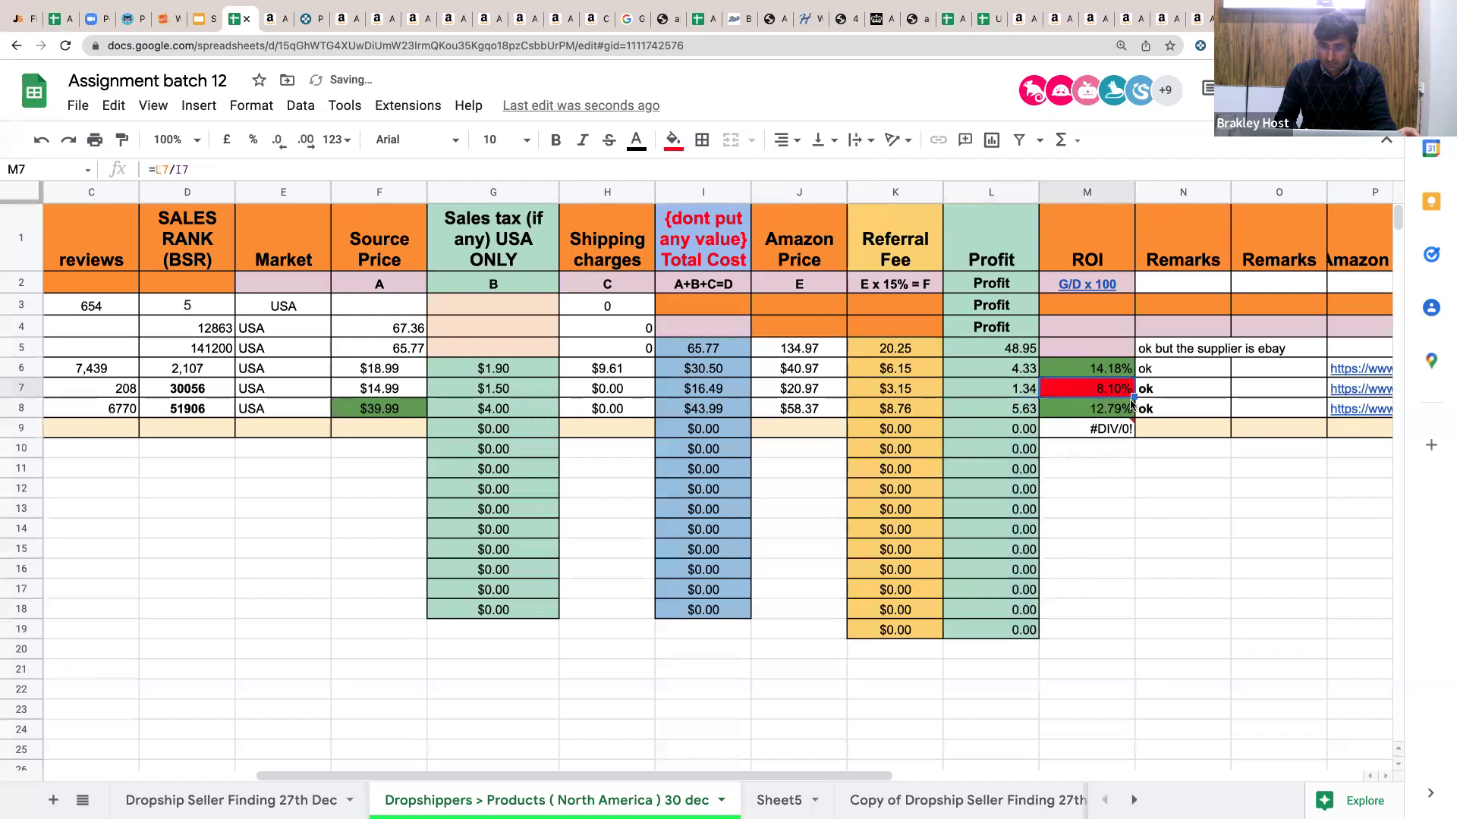
left_click(1109, 429)
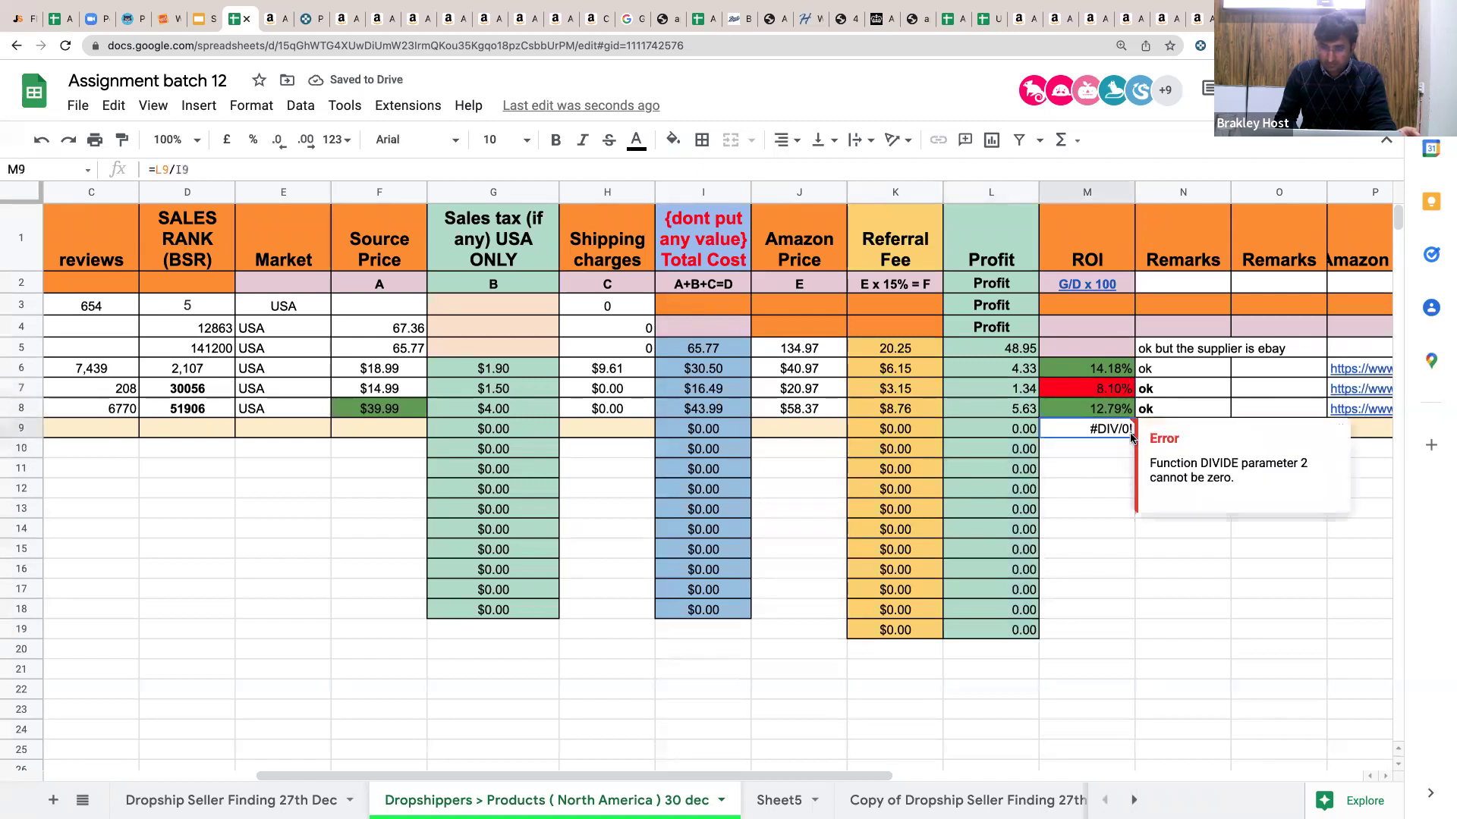
left_click_drag(1133, 438, 1128, 630)
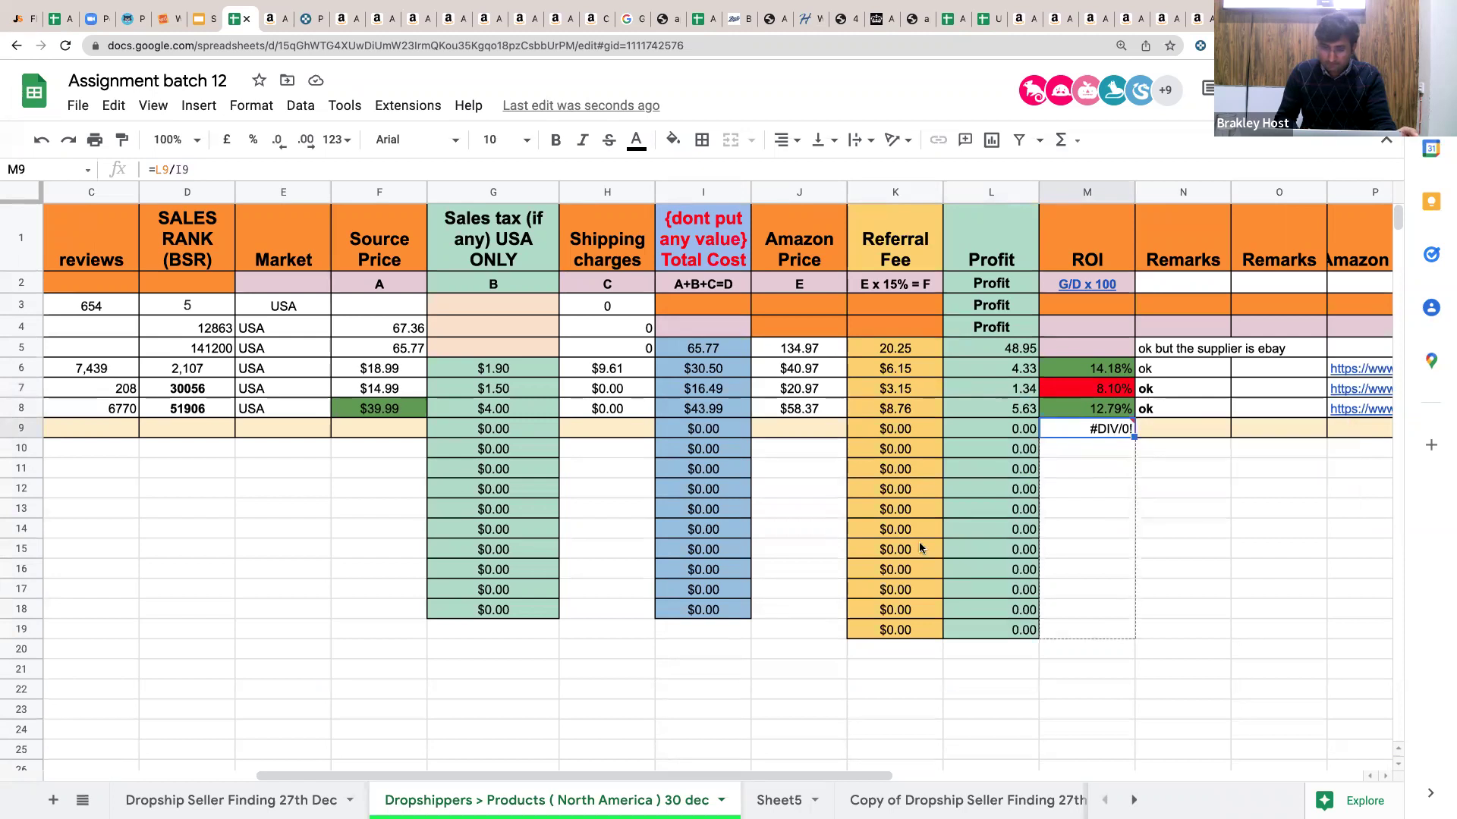
left_click(842, 515)
scroll(723, 486, "left", 6)
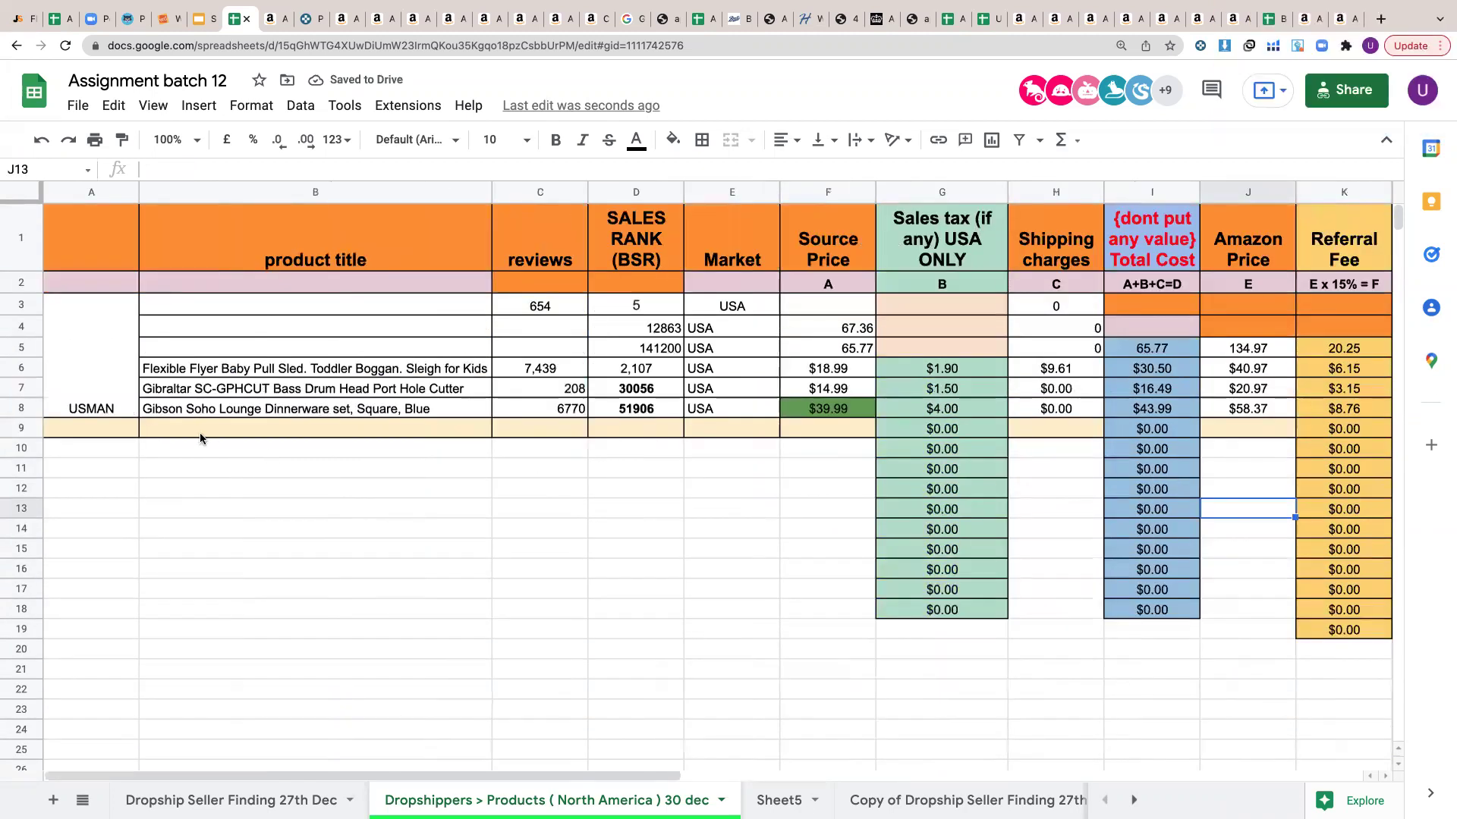
Unmerge the USMAN block A3:A8 in column A.
left_click(85, 451)
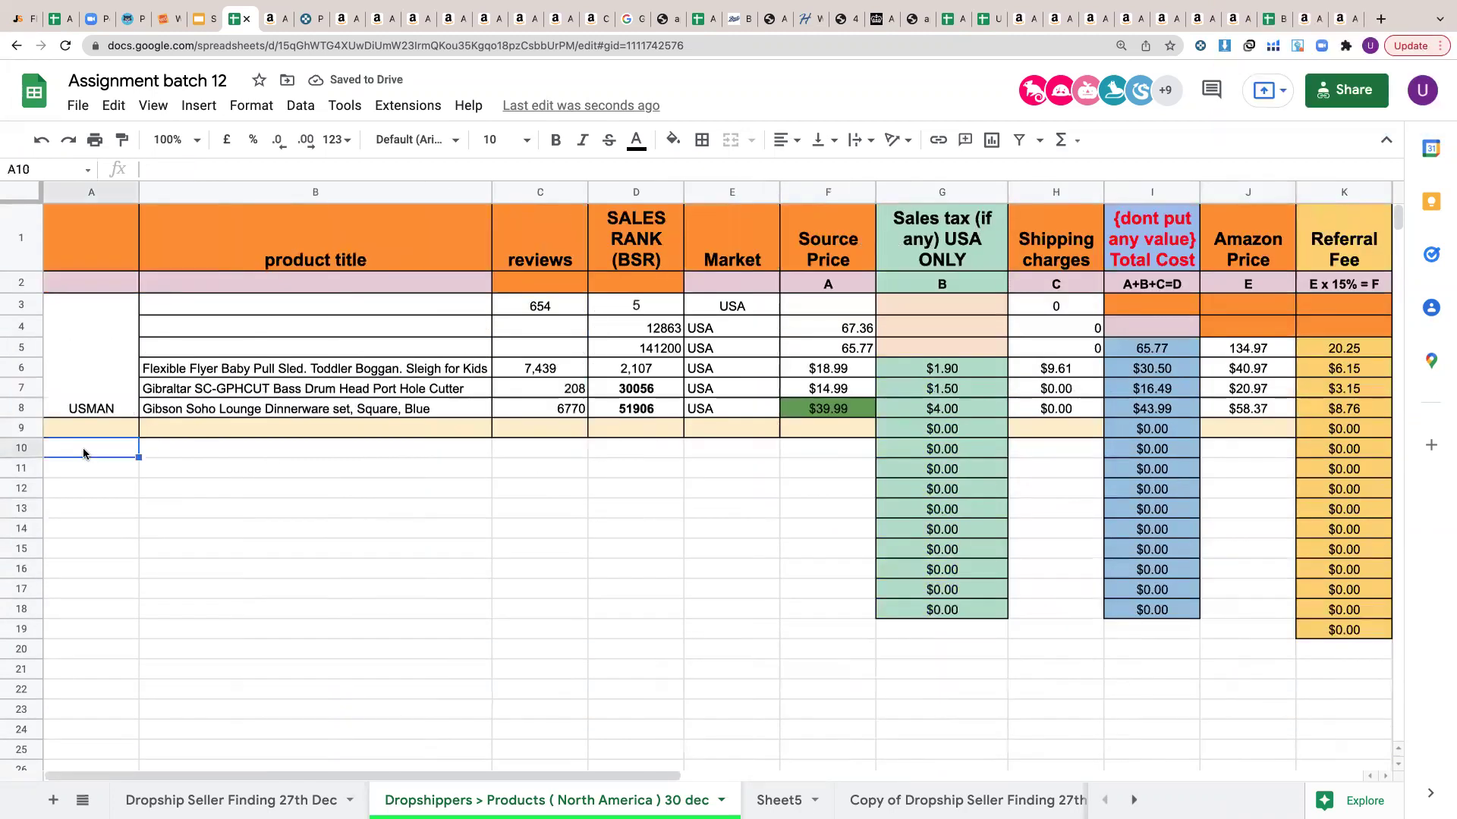
left_click_drag(99, 408, 99, 304)
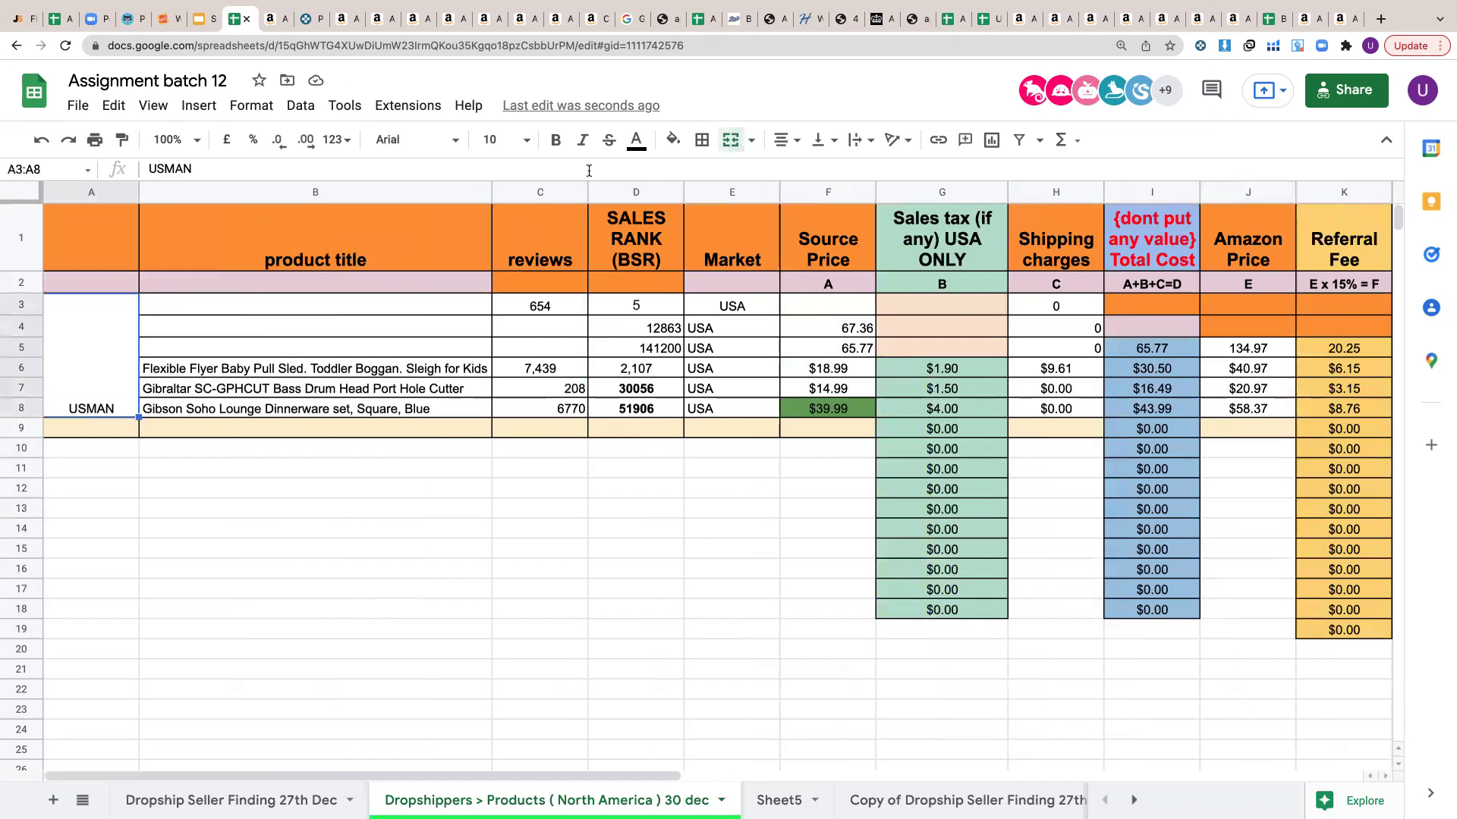
left_click(735, 139)
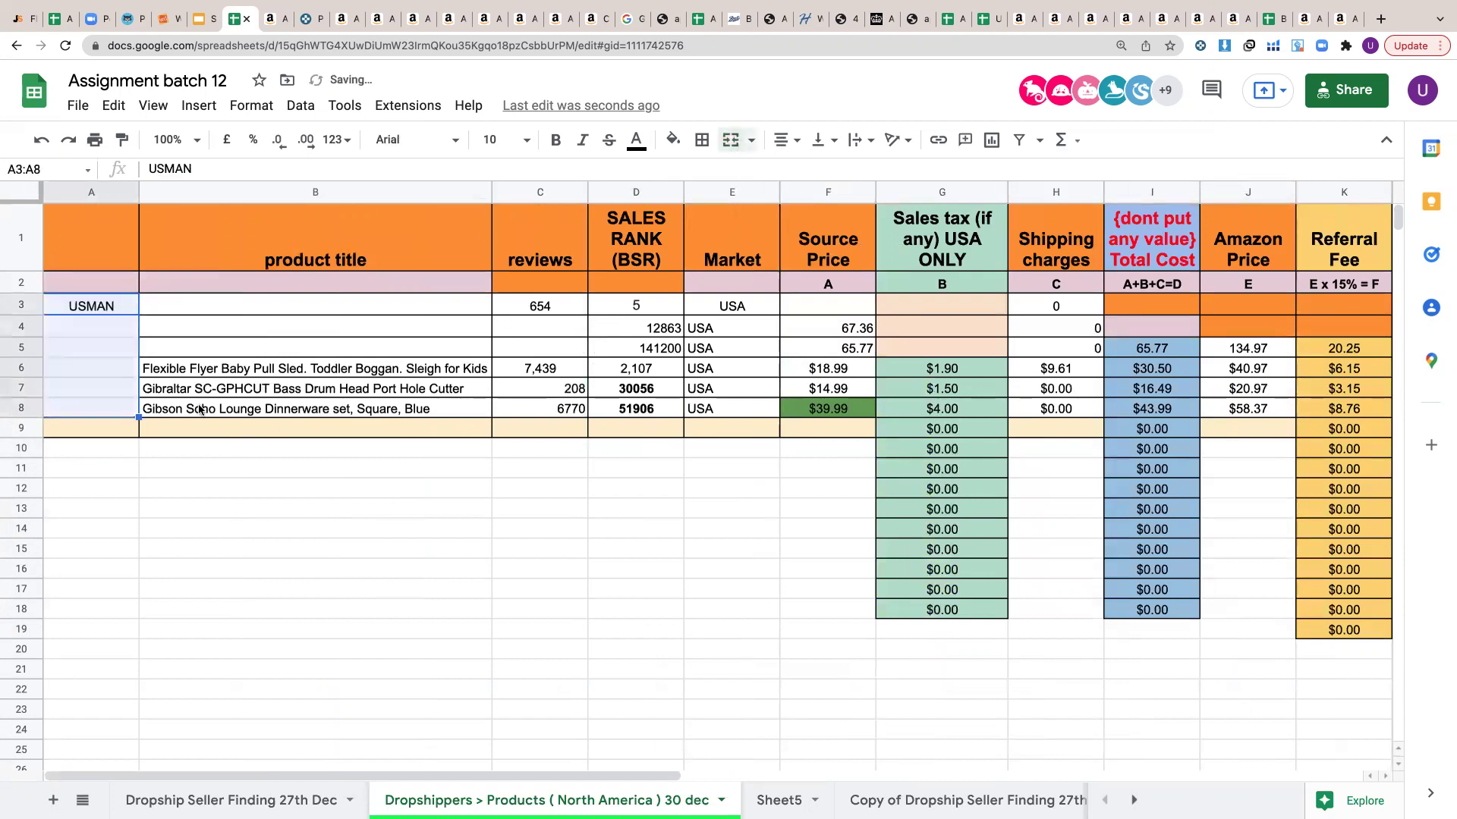
left_click(88, 346)
Fill USMAN from A3 down through A8.
left_click(88, 310)
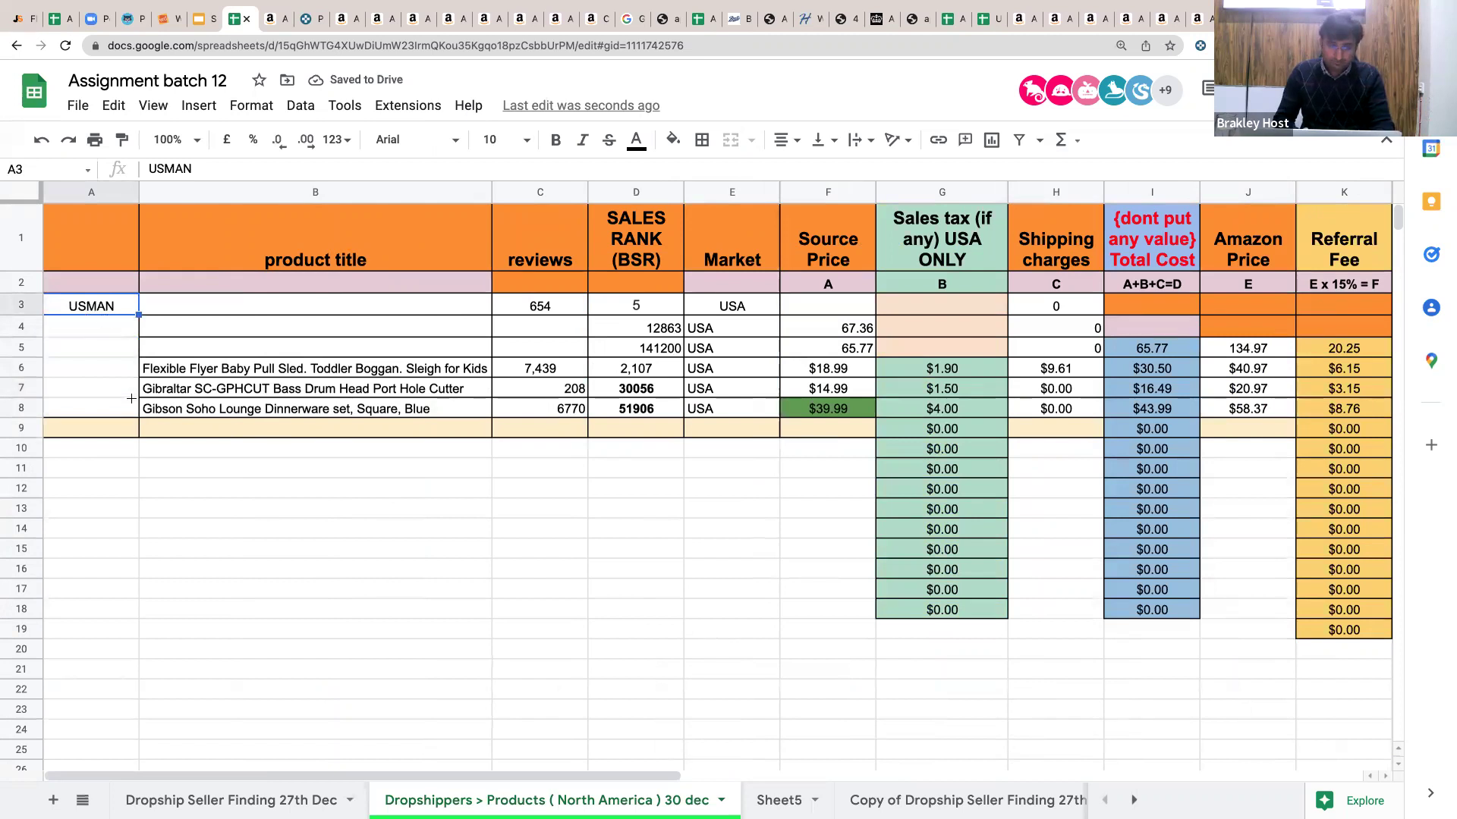
left_click_drag(139, 314, 128, 416)
left_click(219, 467)
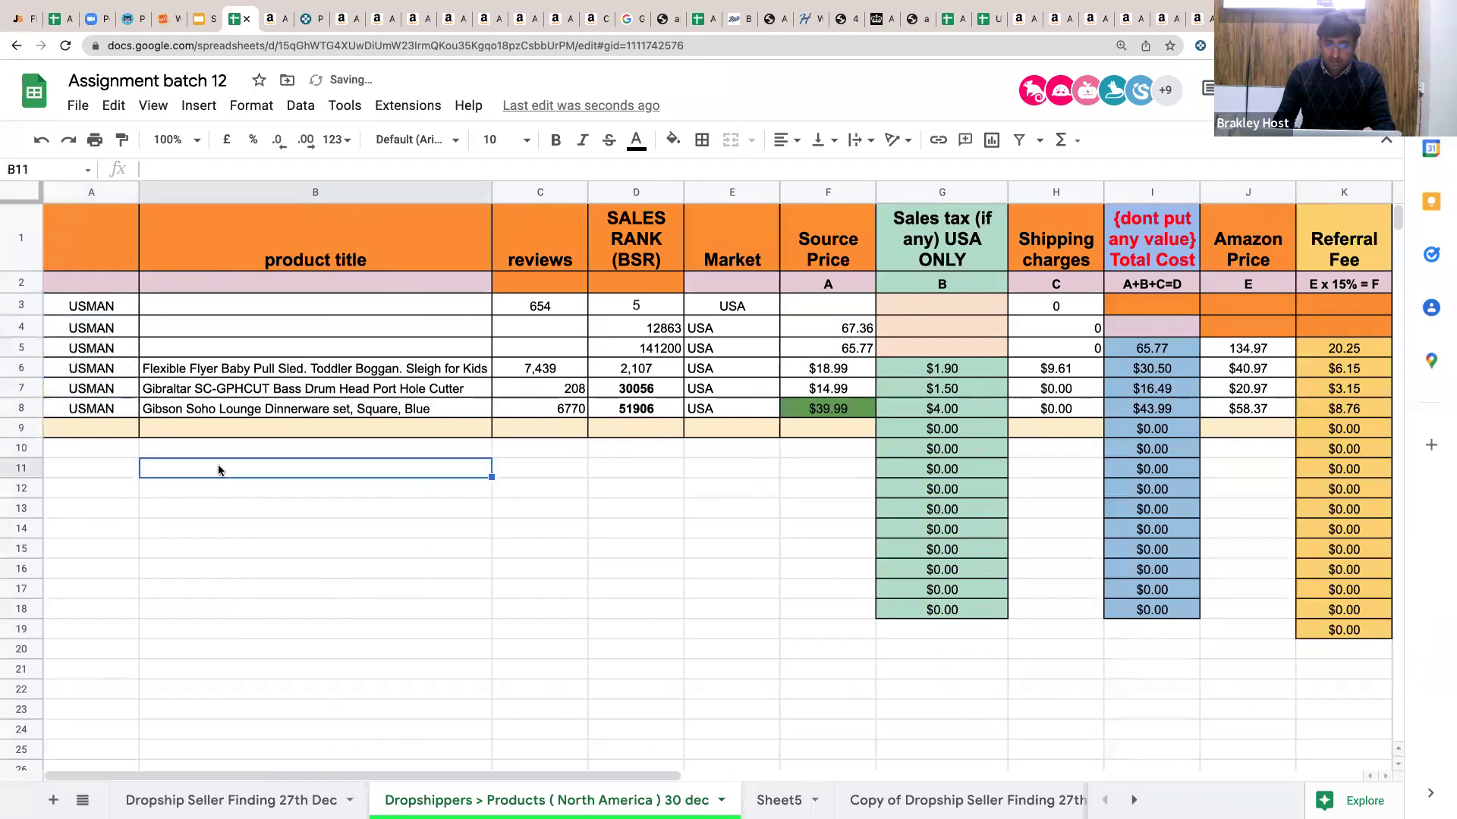
key("Up")
key("Up")
key("Up")
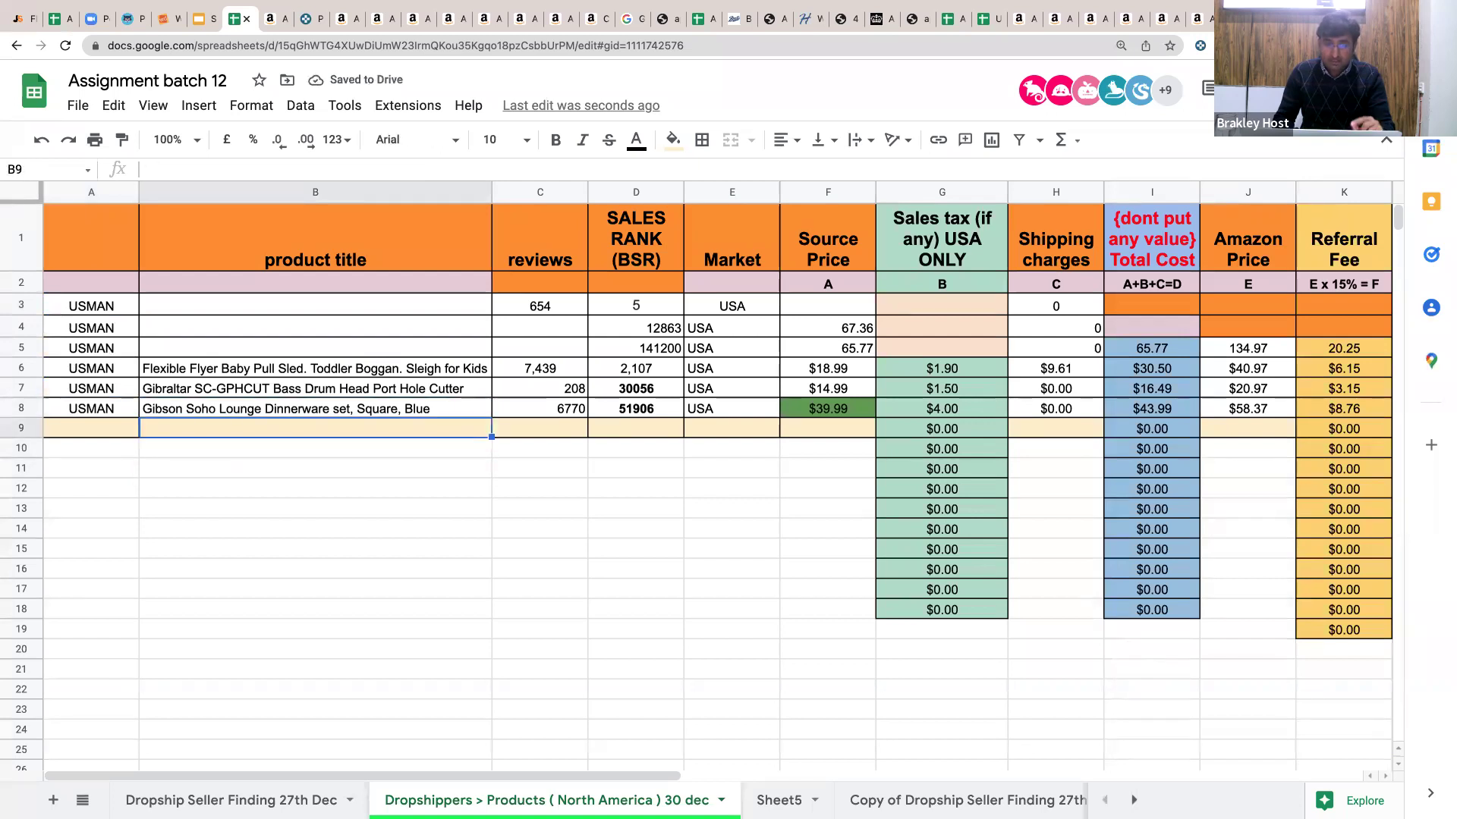
key("Down")
key("Down")
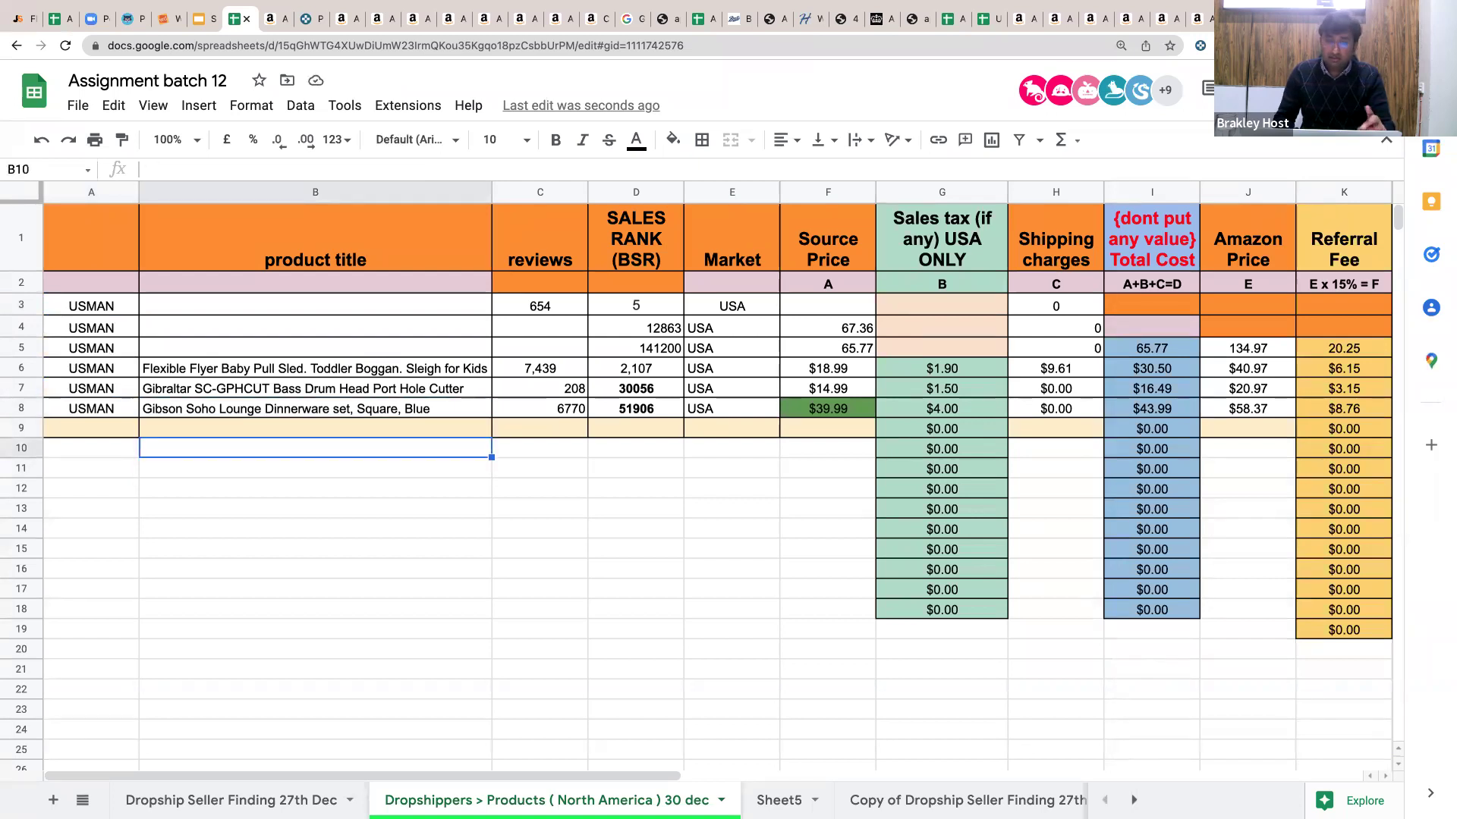
key("Right")
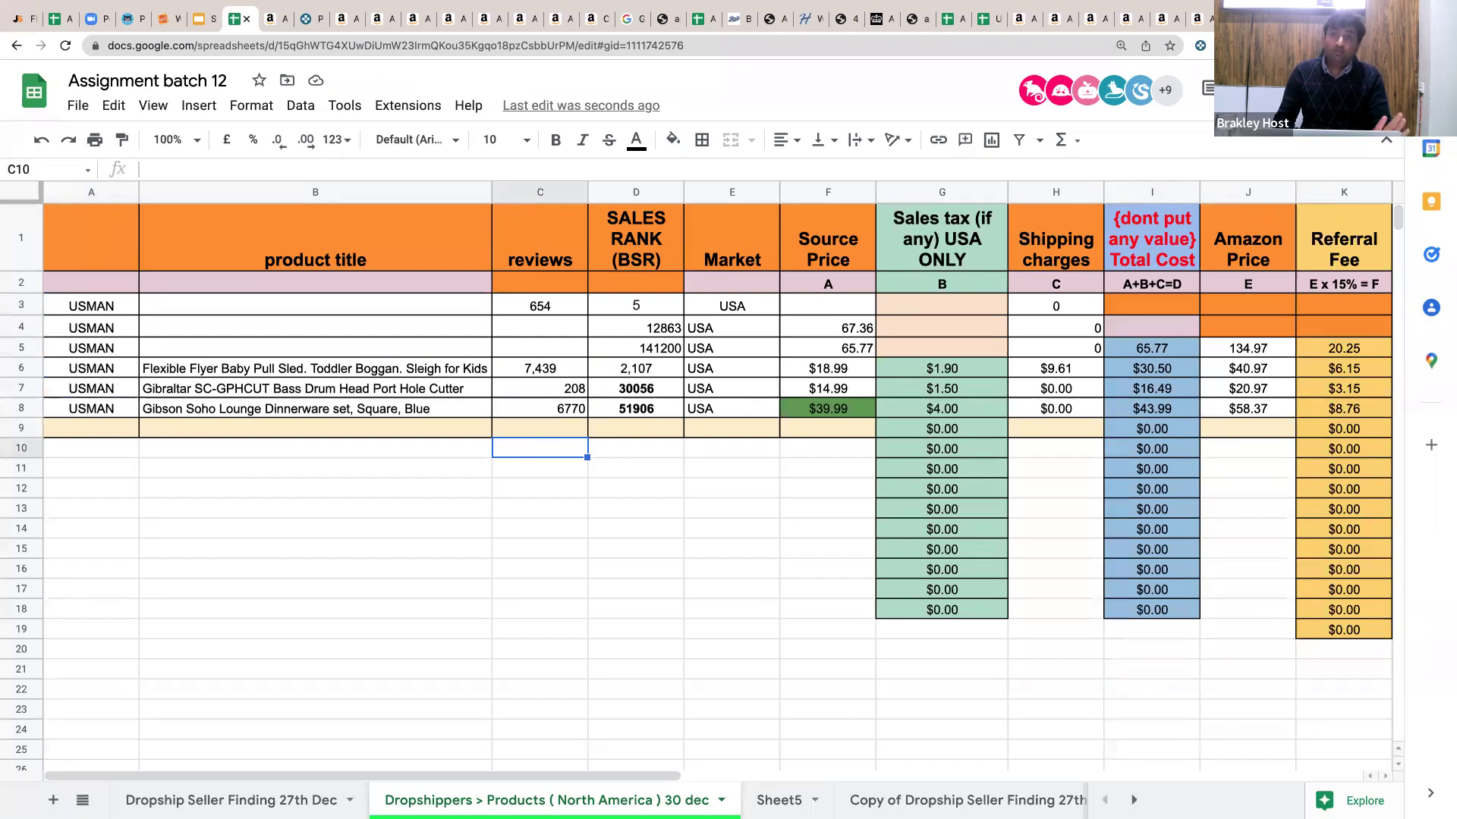
left_click(635, 449)
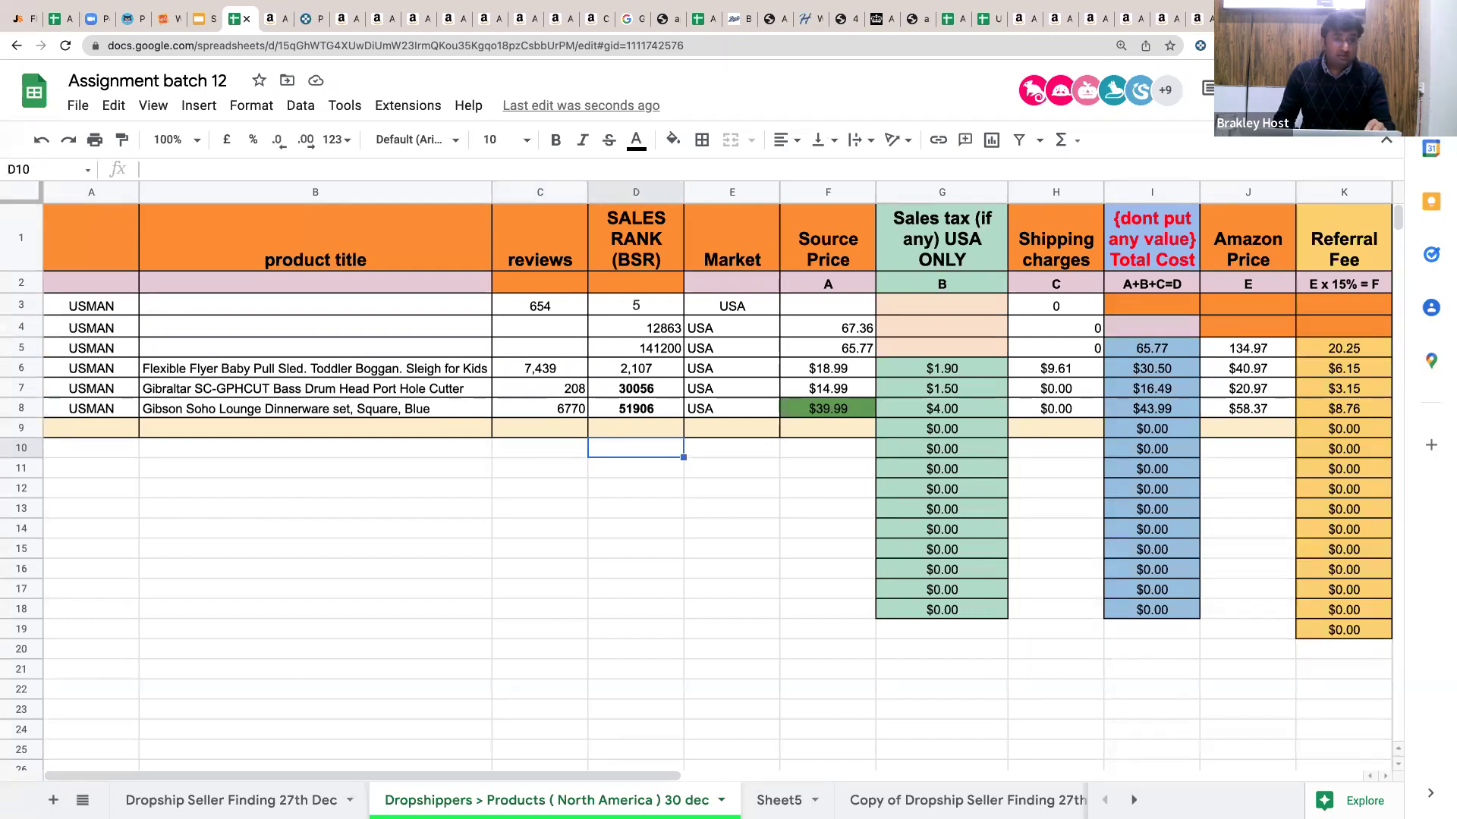
left_click(732, 448)
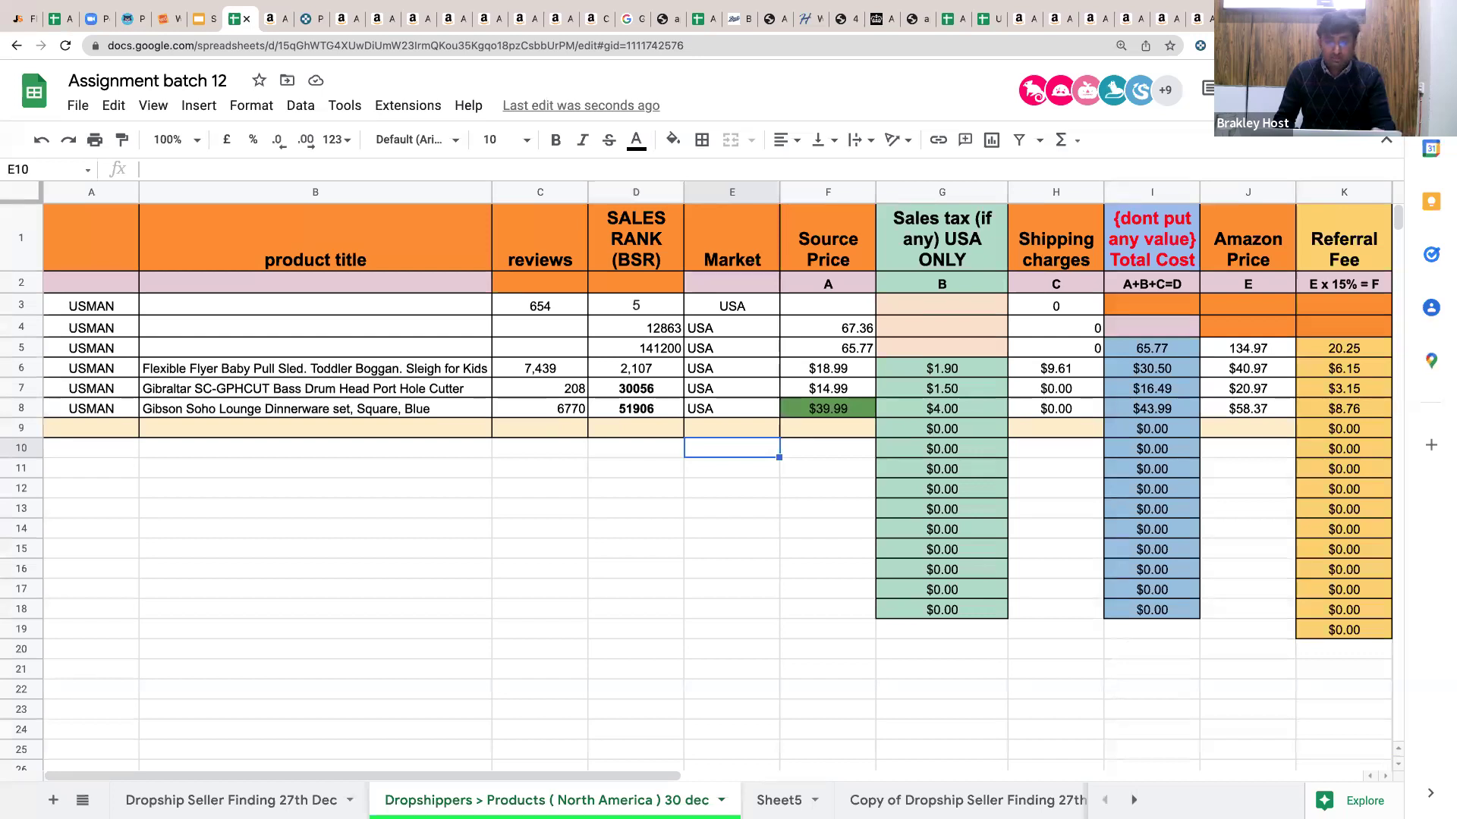
left_click(828, 448)
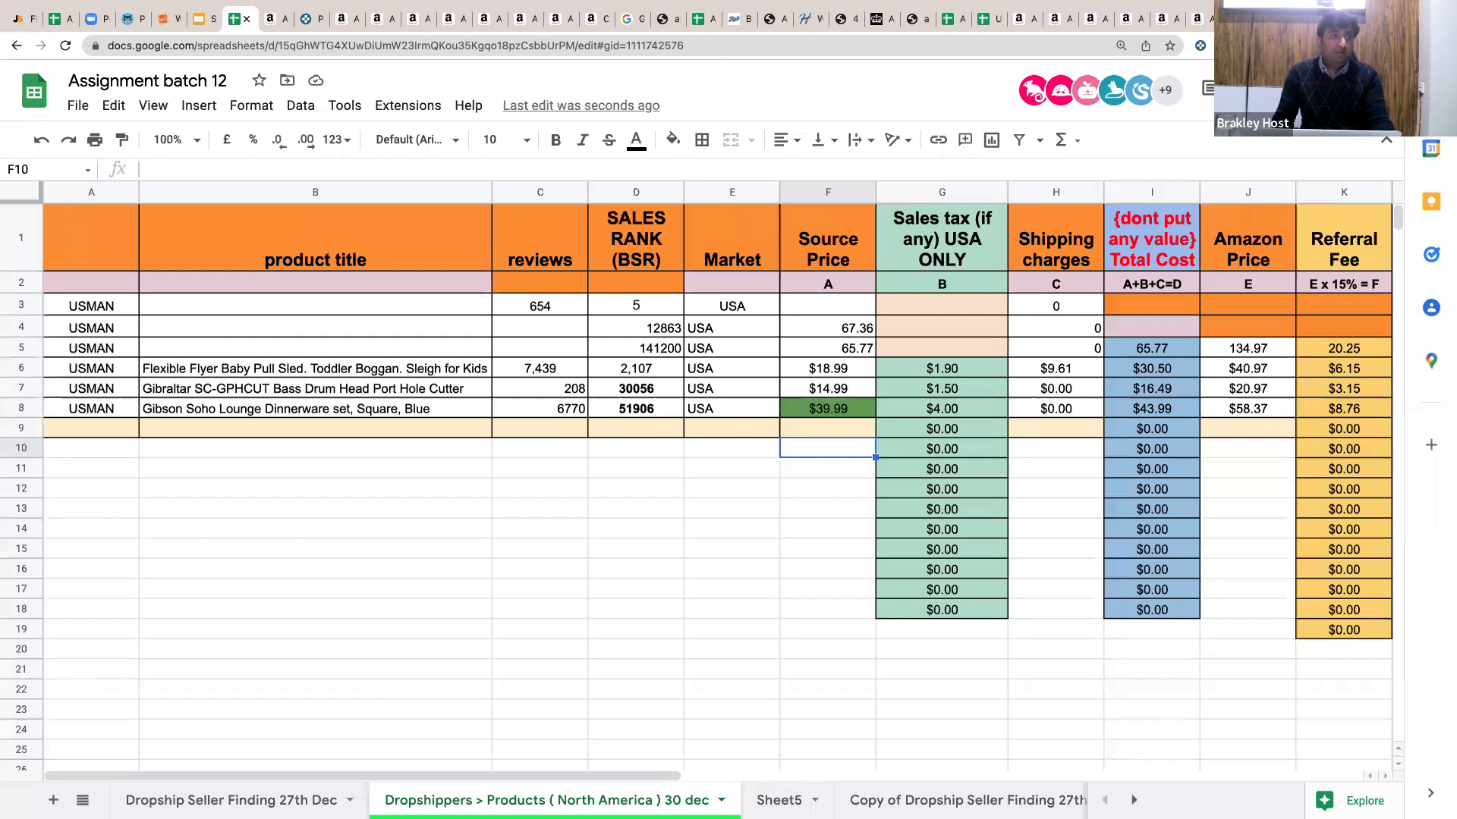
left_click(941, 448)
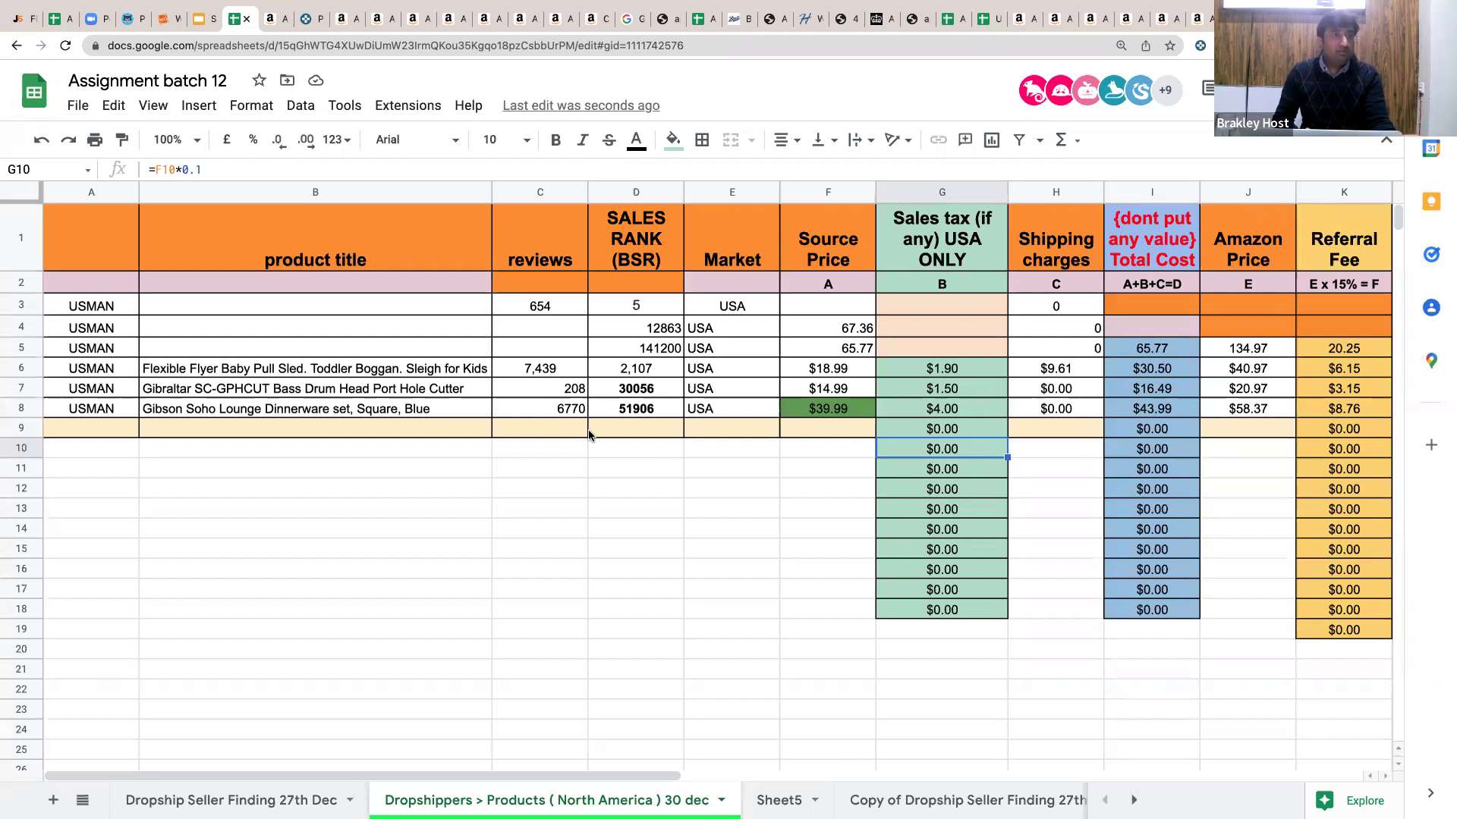
left_click(1047, 449)
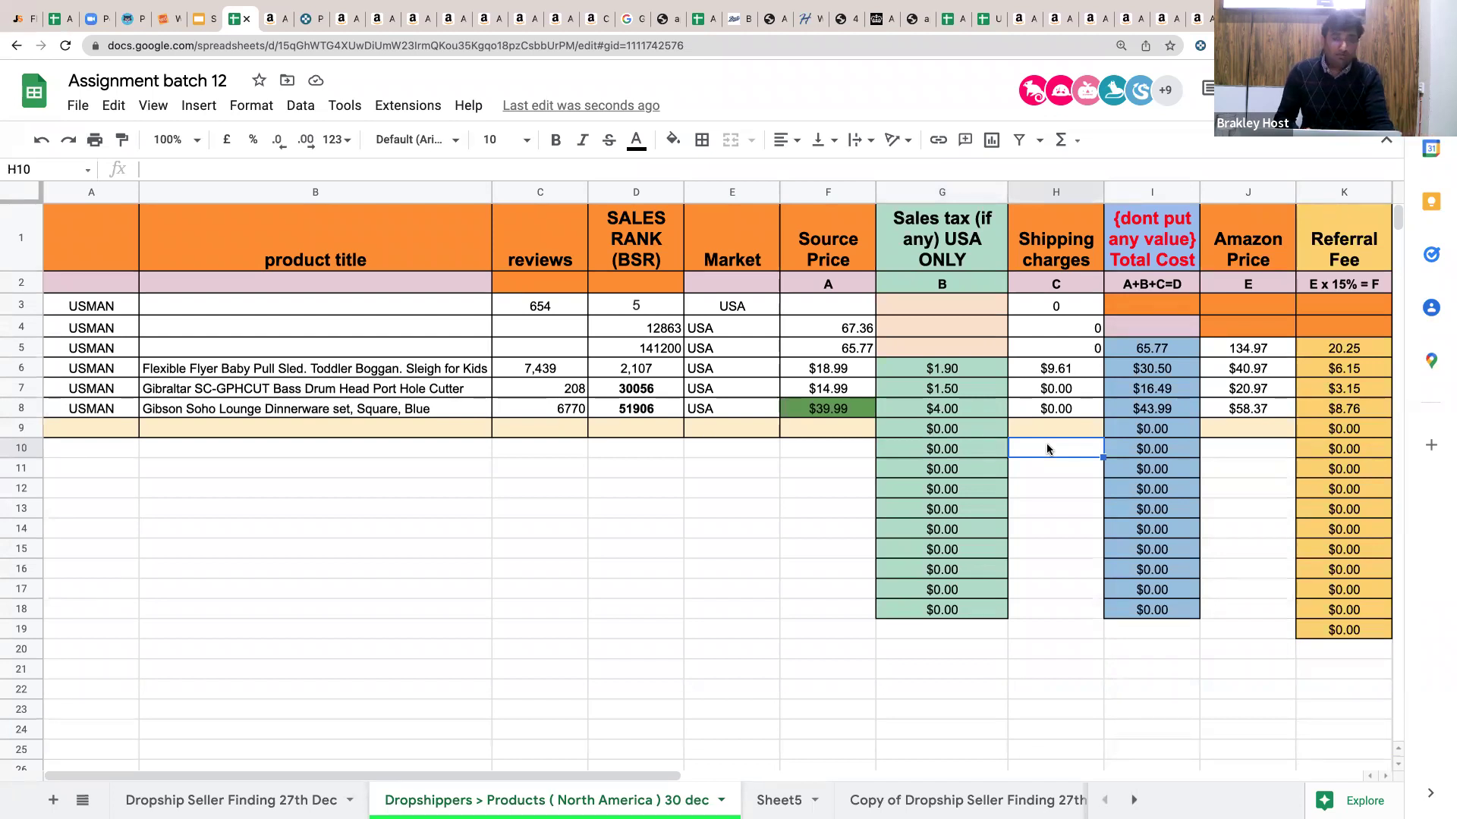
left_click(1145, 452)
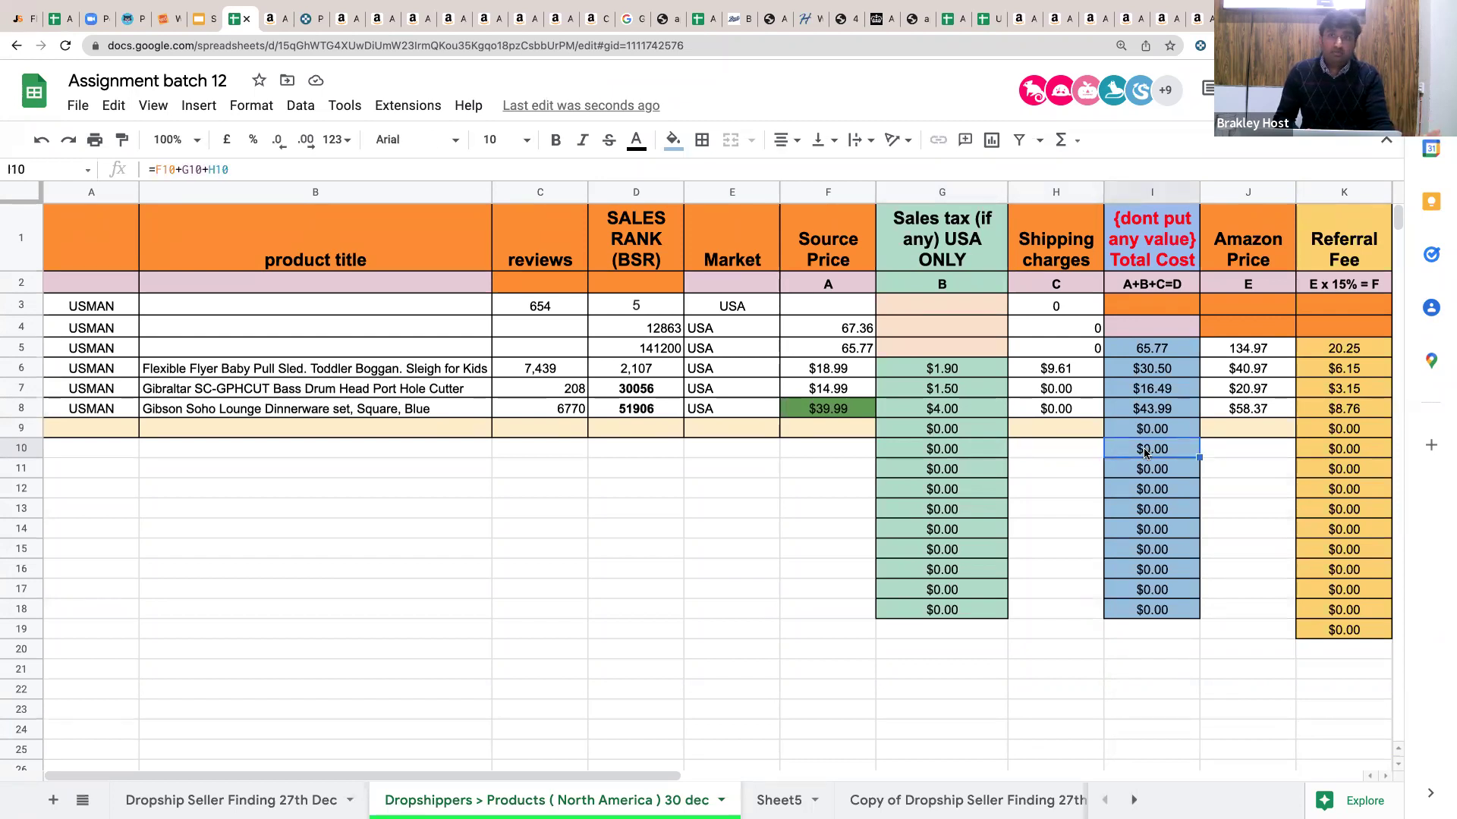
left_click(1236, 456)
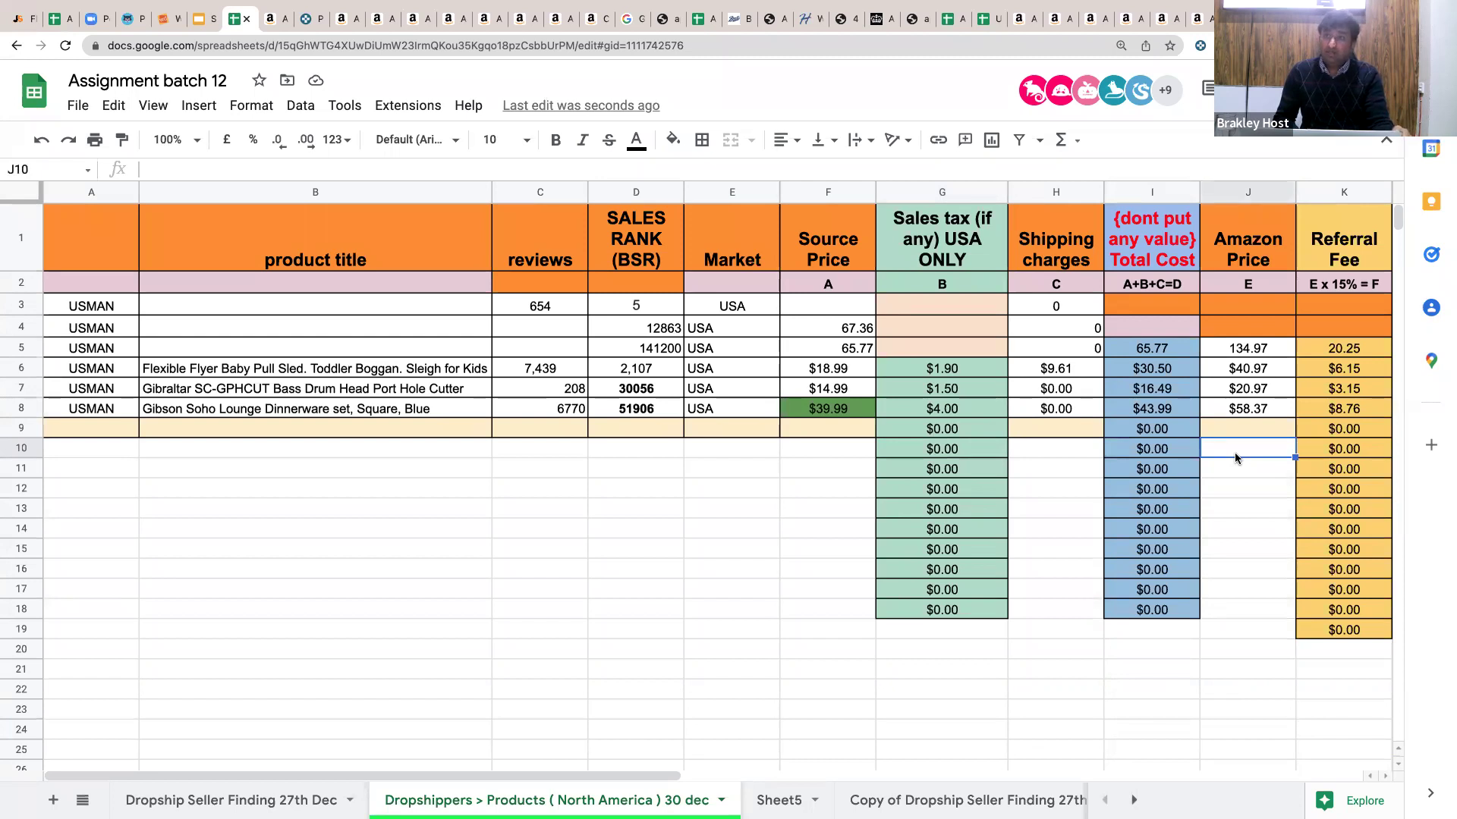
scroll(1235, 452, "right", 5)
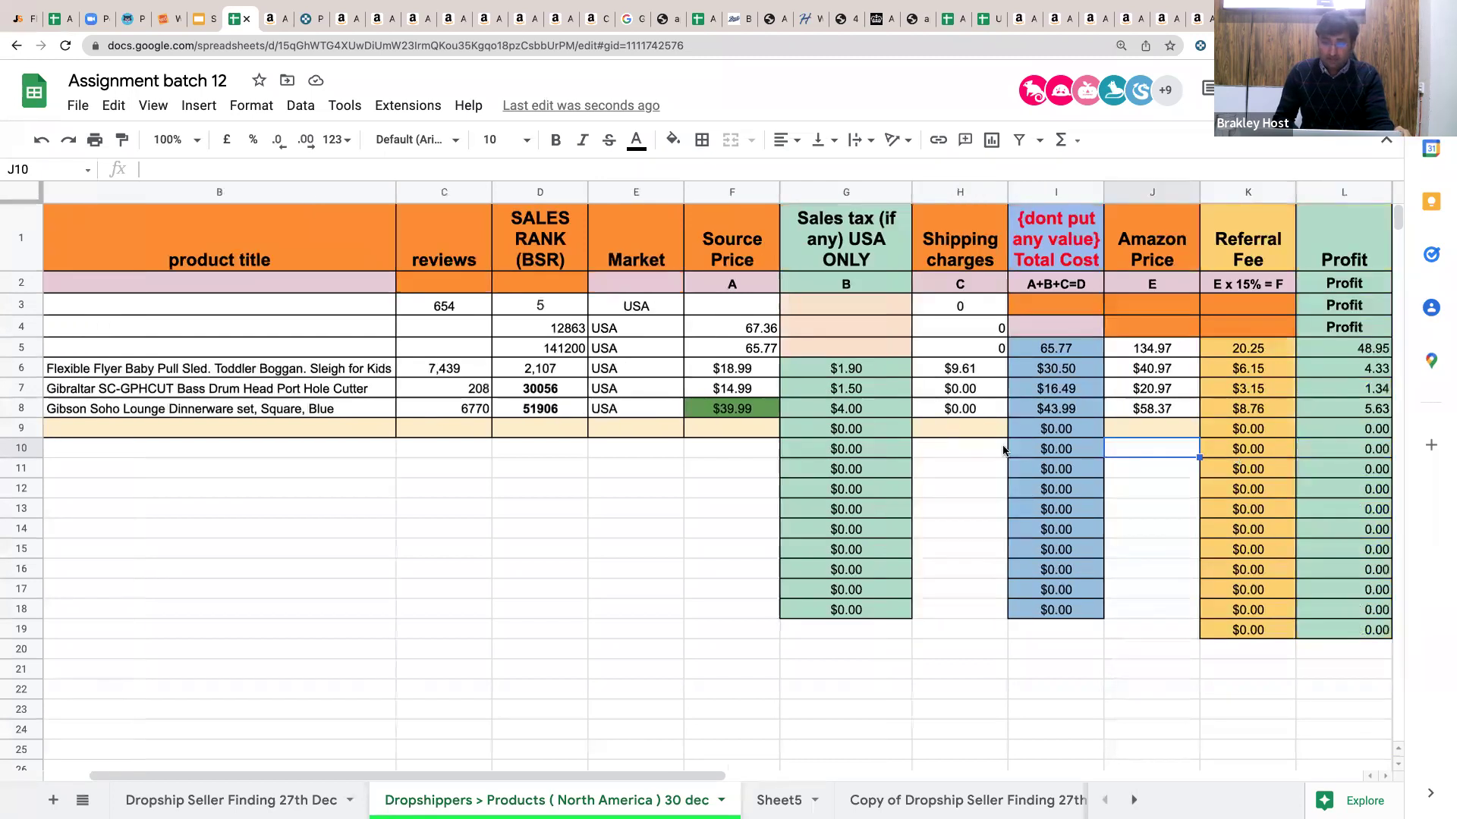
left_click(899, 456)
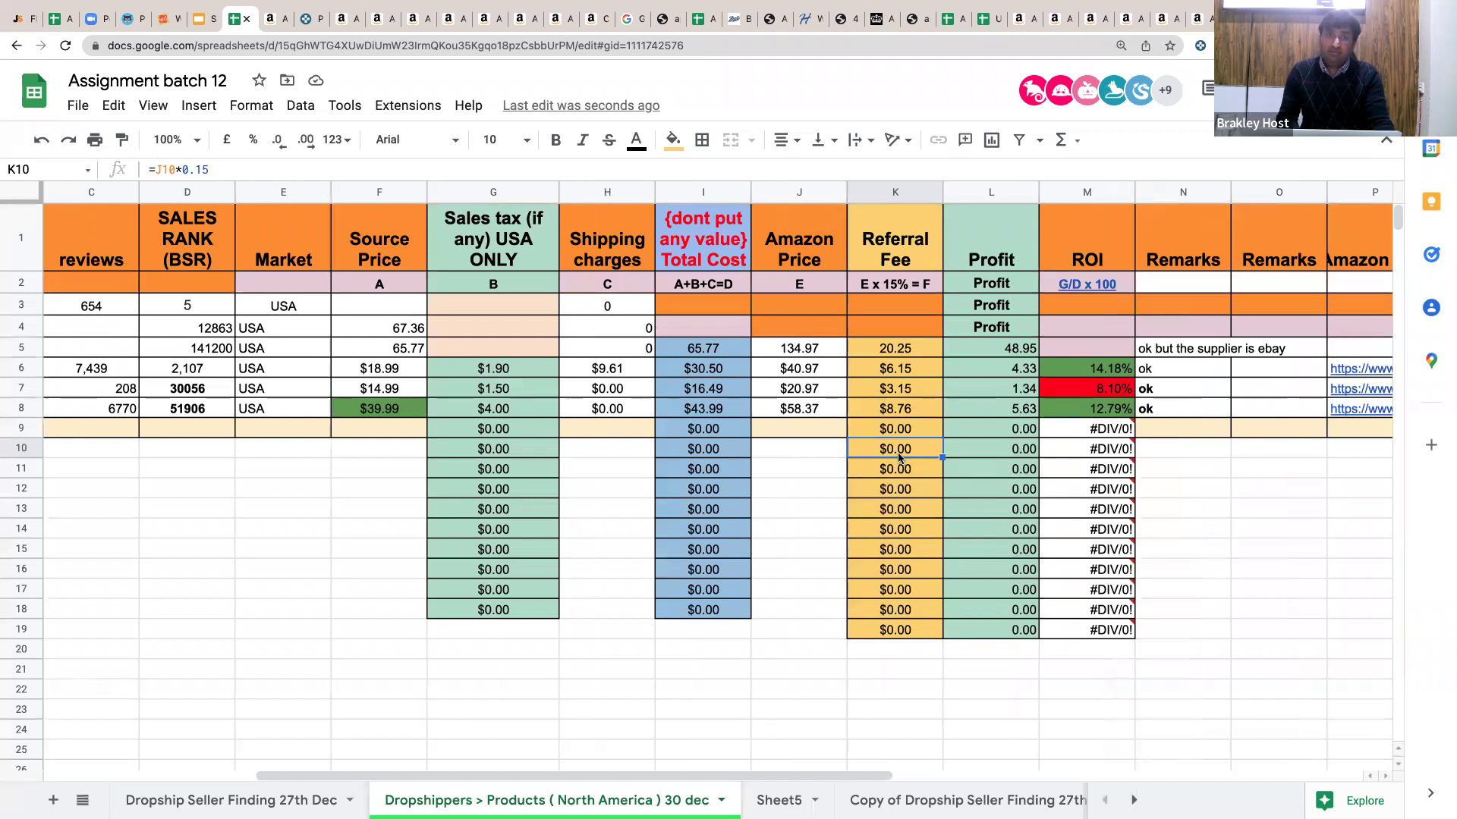
left_click(974, 459)
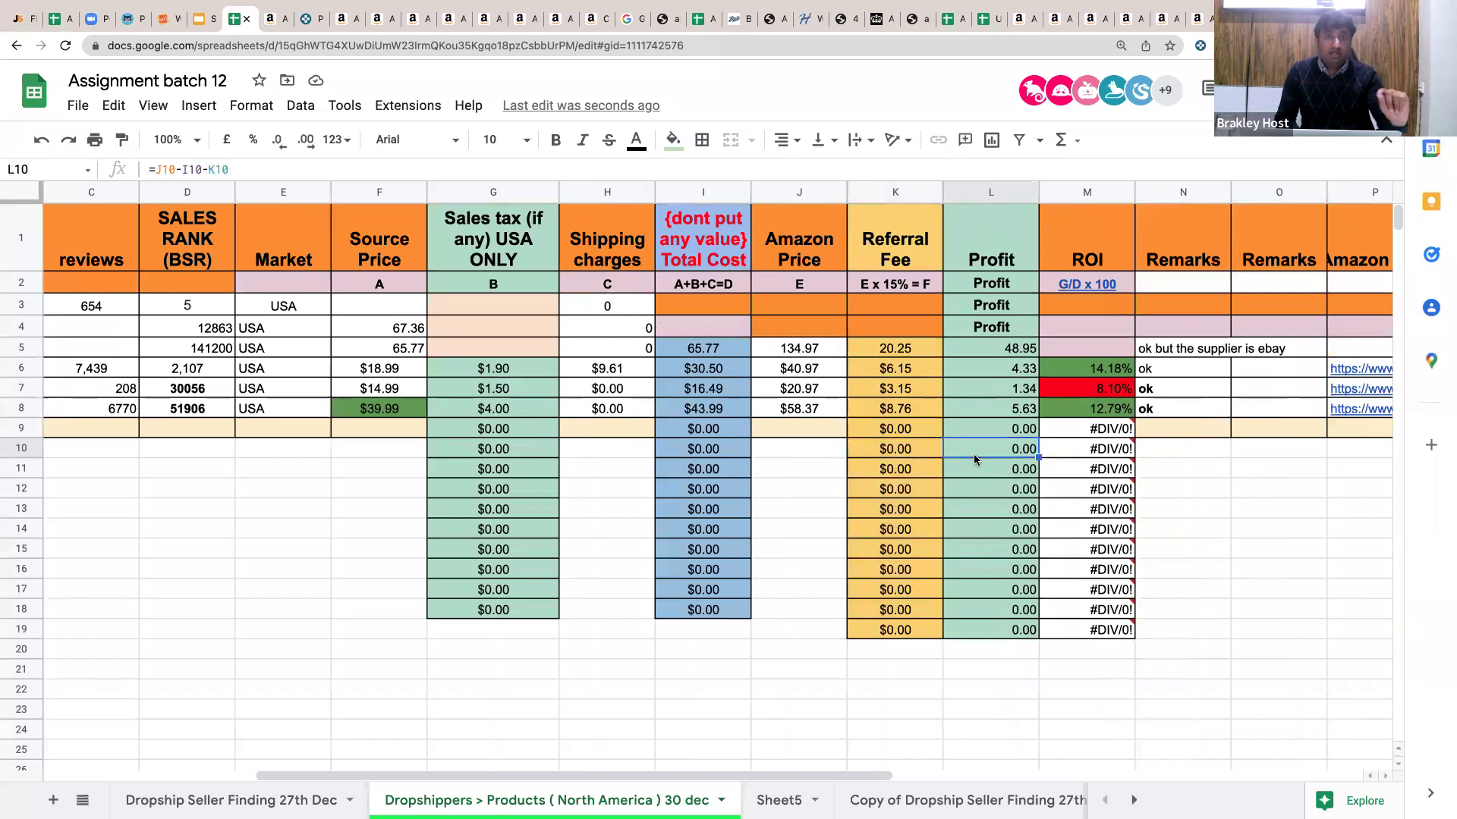
left_click(1086, 468)
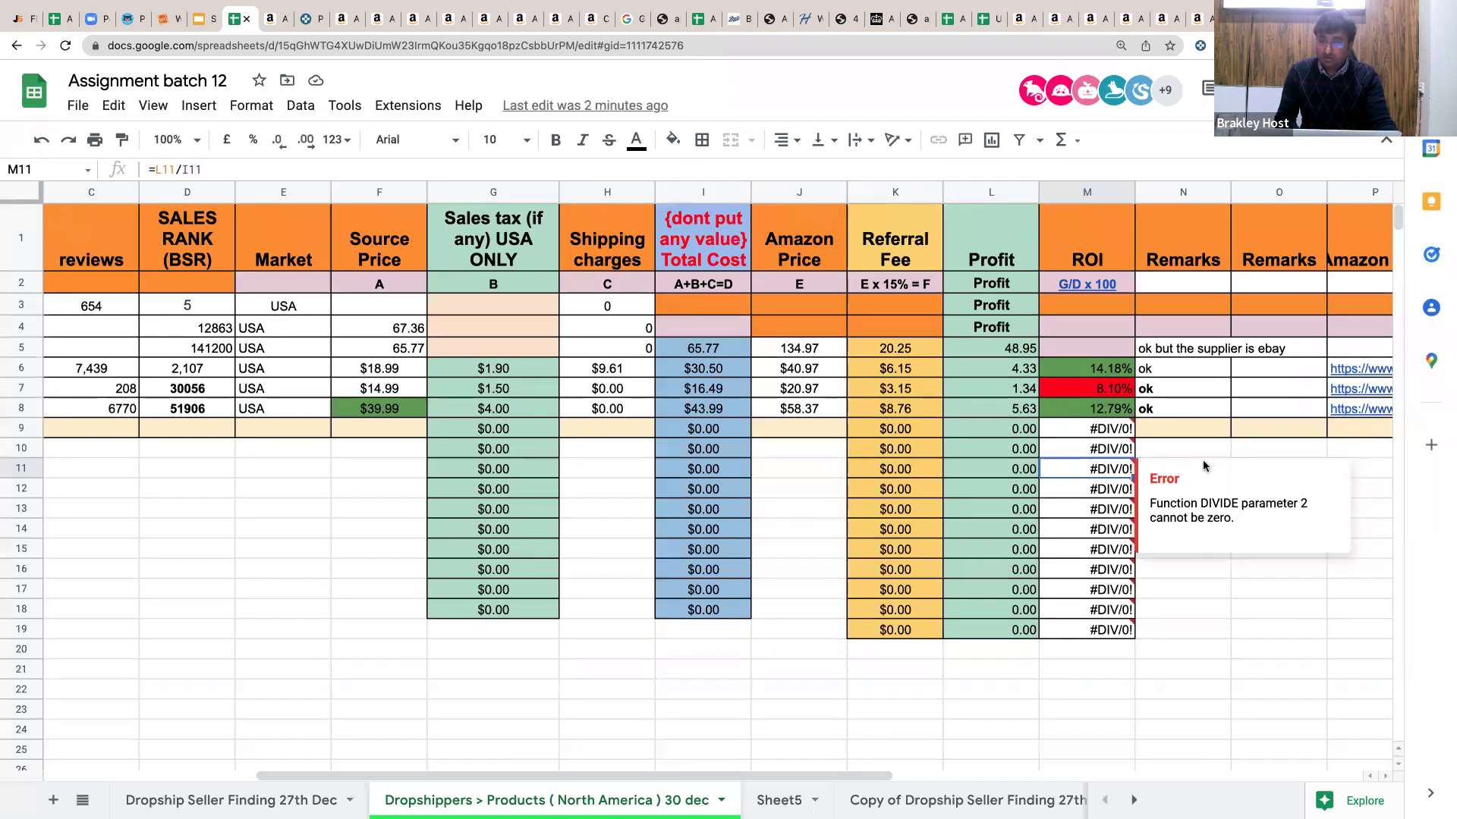
left_click(1183, 447)
scroll(1183, 448, "right", 3)
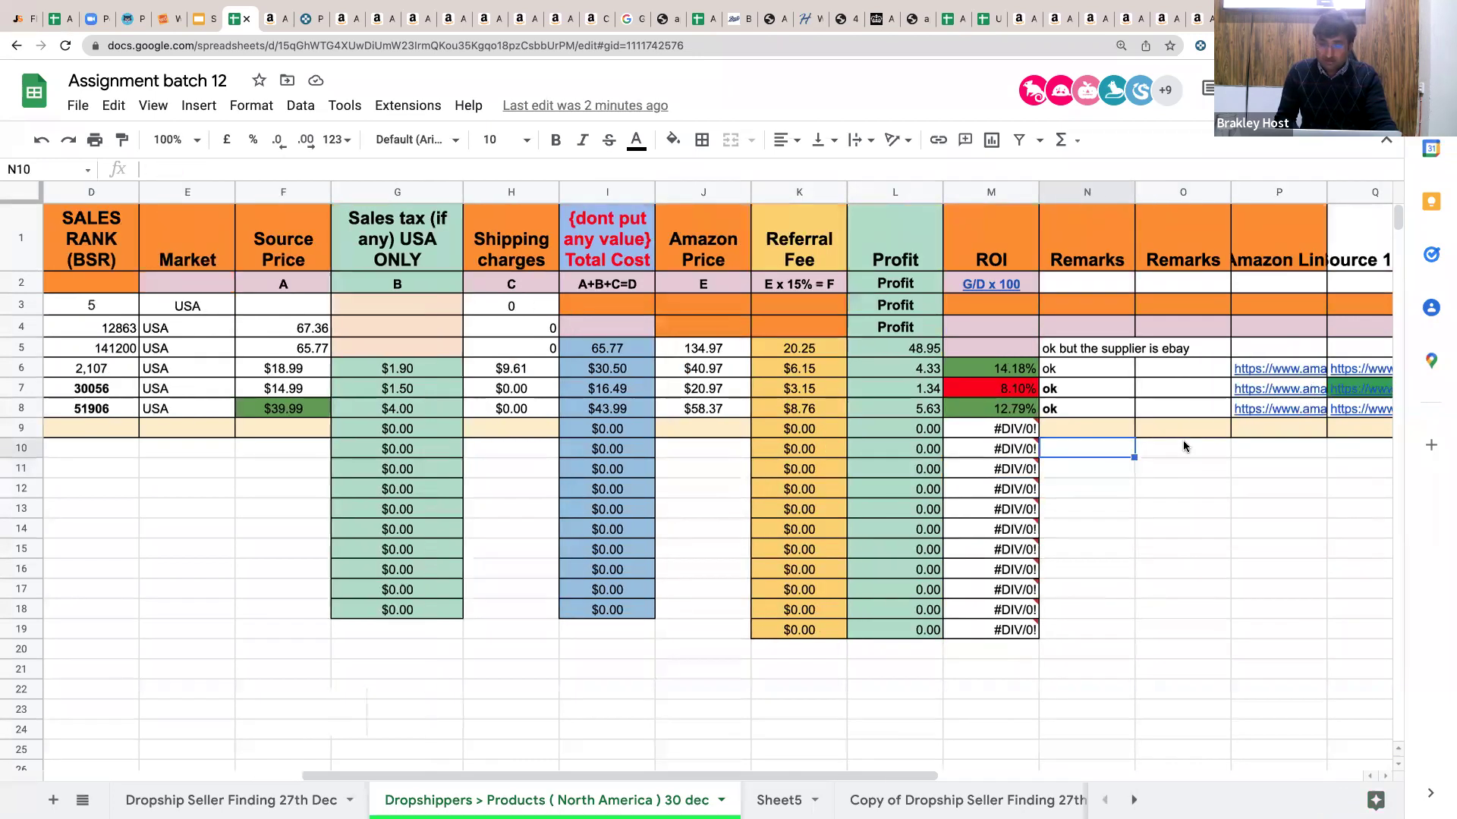
left_click(1084, 453)
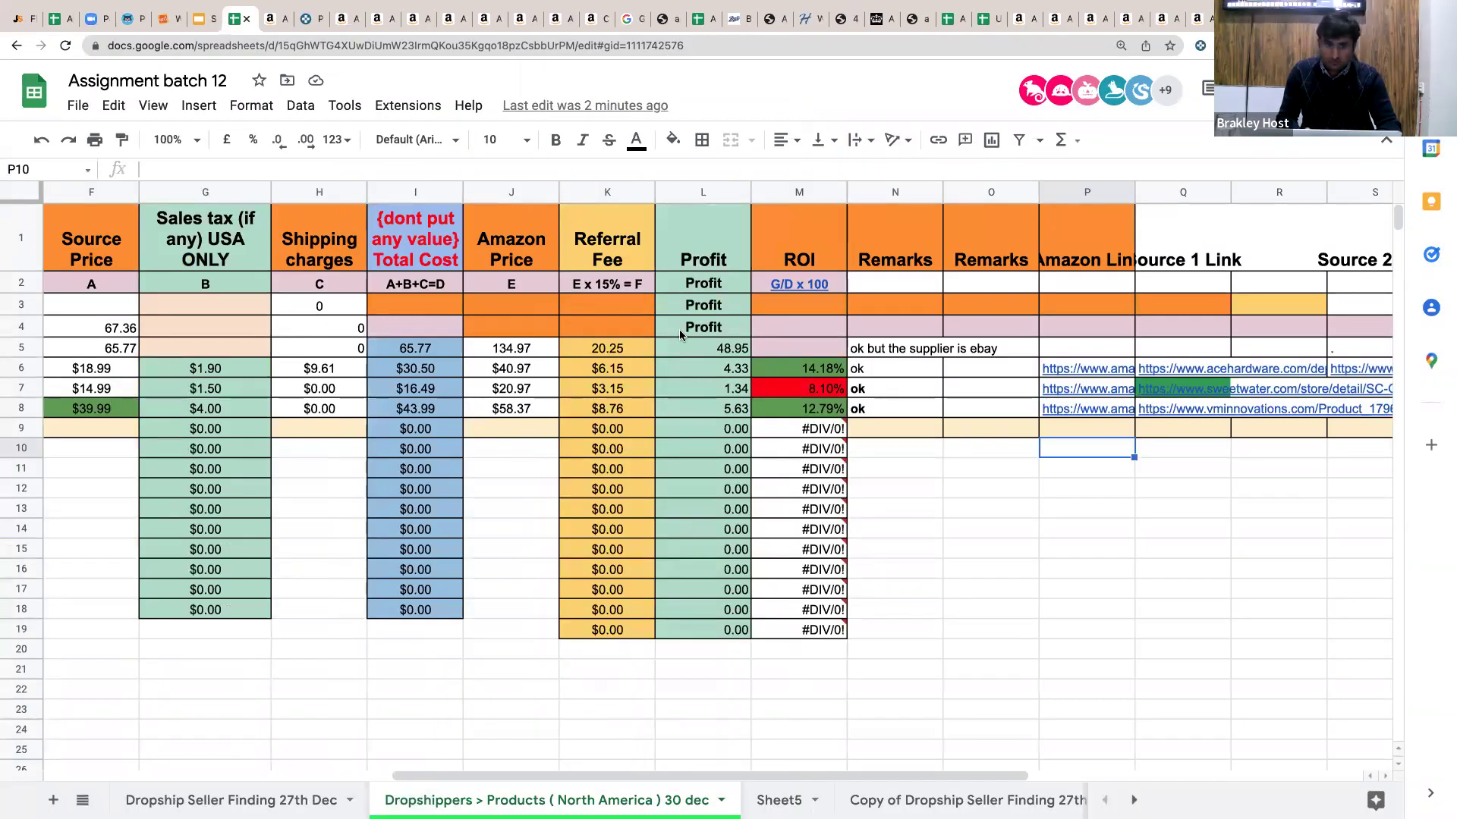
key("ctrl+Left")
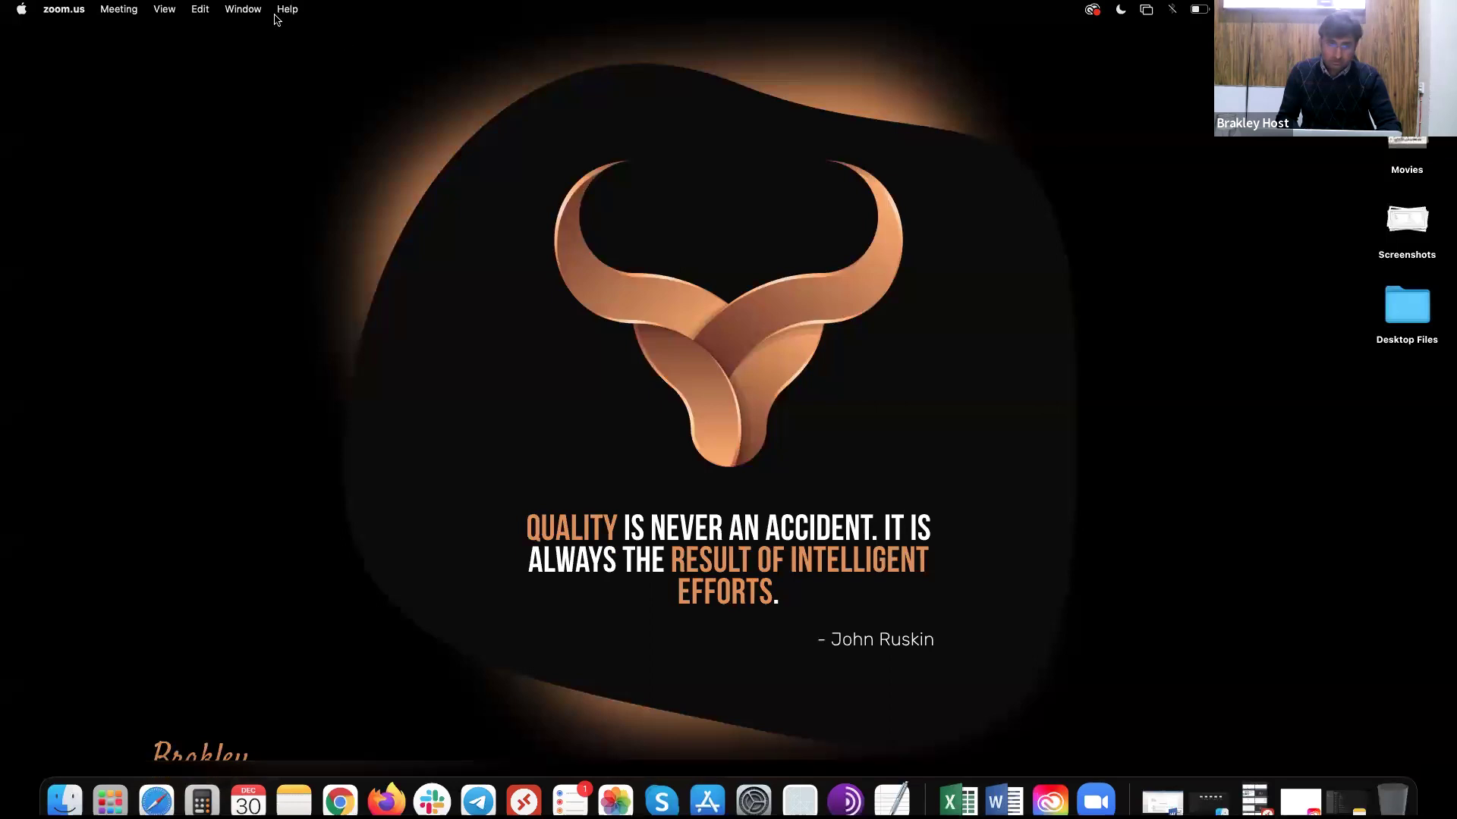
key("ctrl+Right")
left_click(274, 19)
double_click(349, 46)
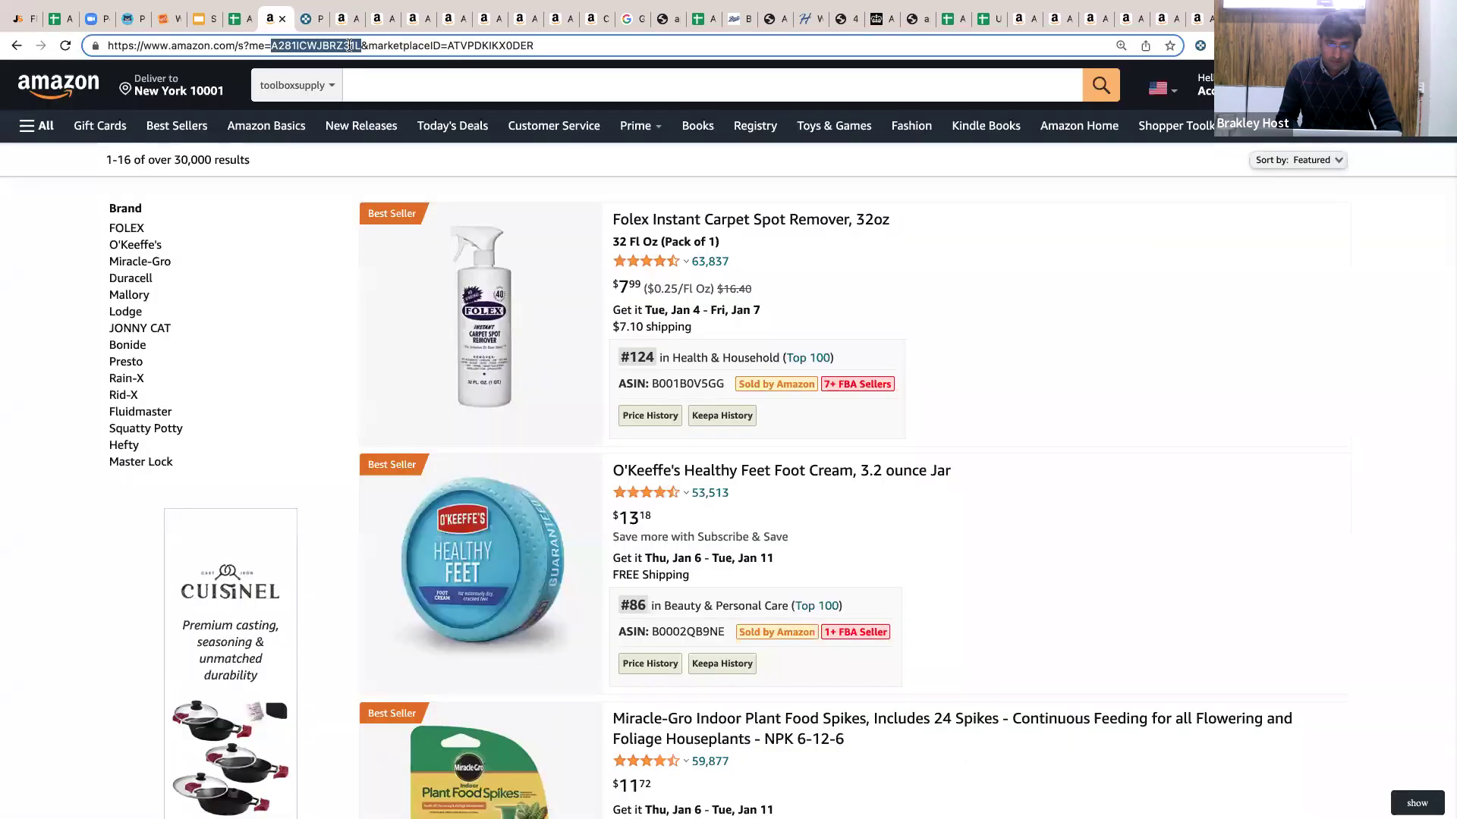
left_click(343, 18)
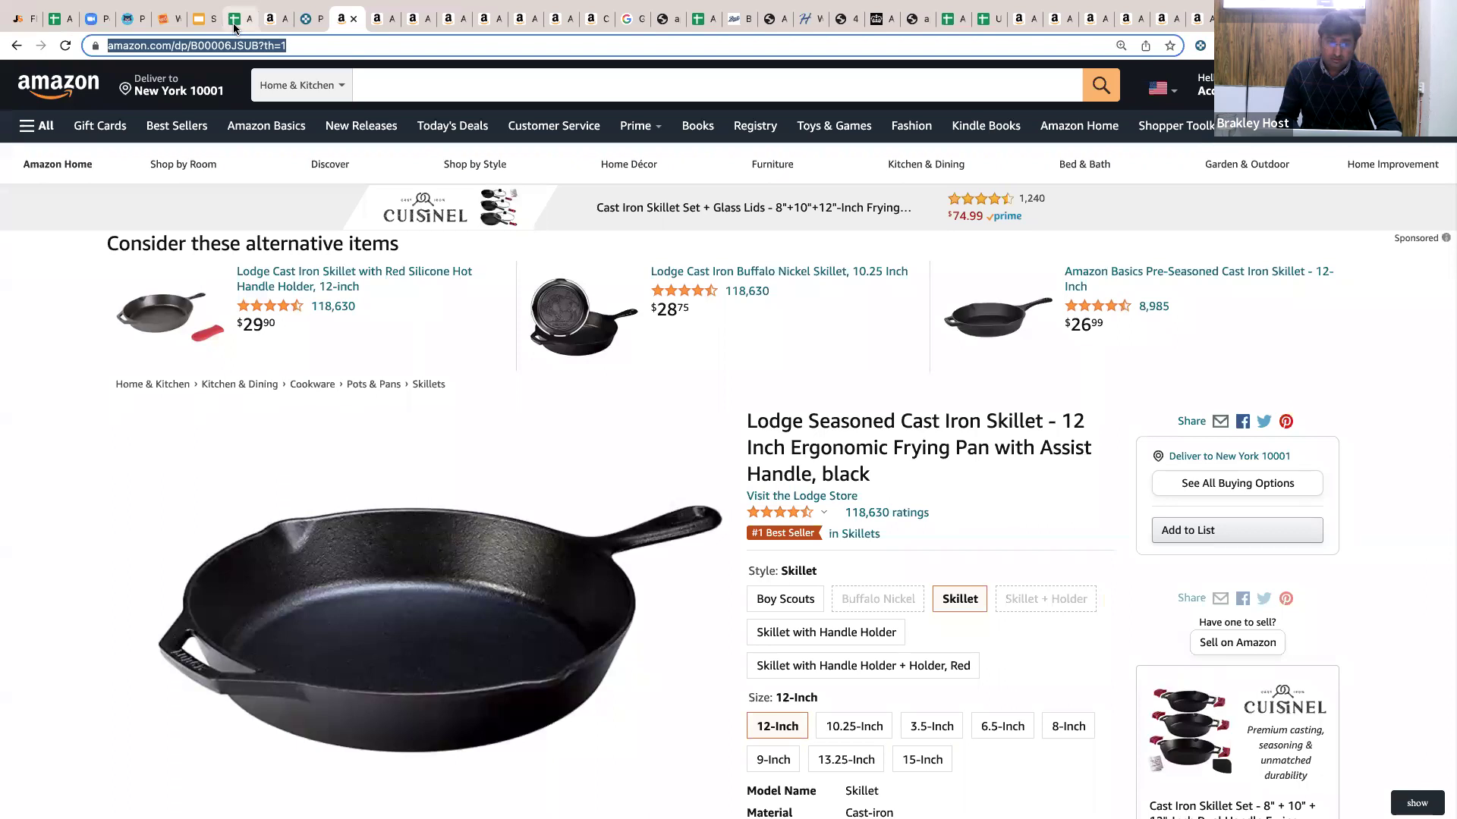
key("super+7")
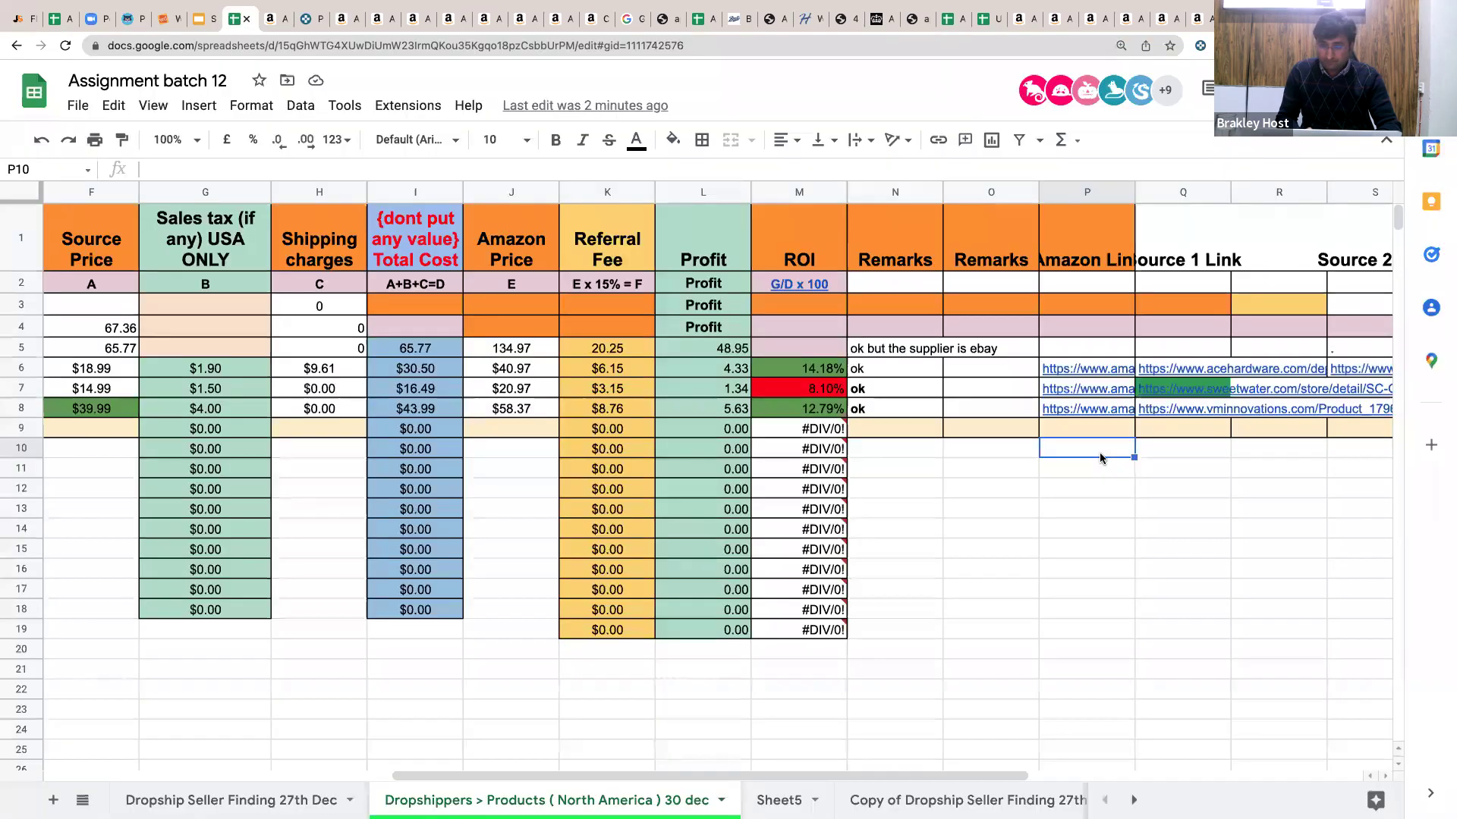
type("https://www.amazon.com/dp/B00006JSUB?th=1")
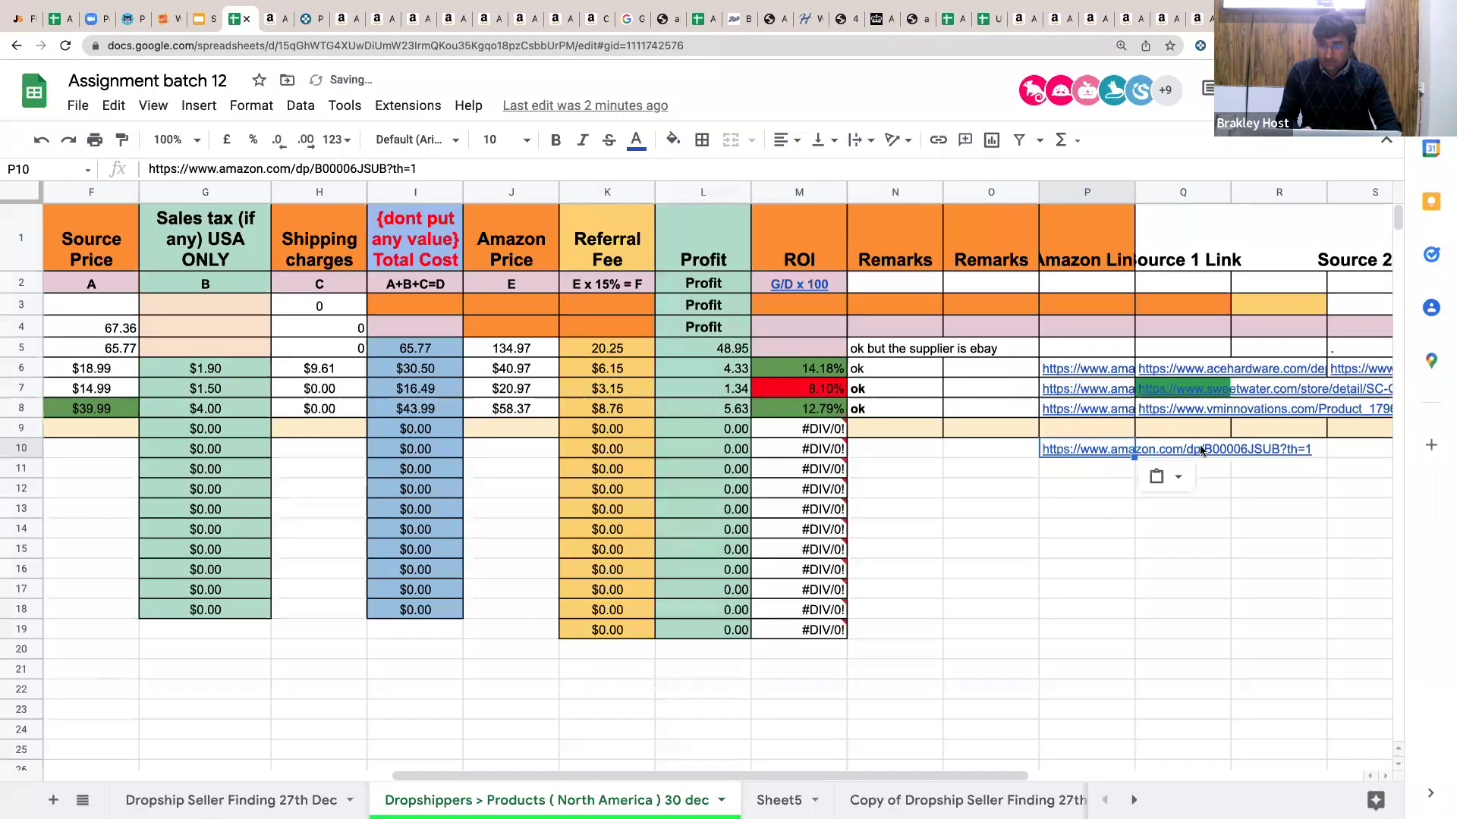
Set the Amazon Link column P's text wrapping to Clip.
key("ctrl+space")
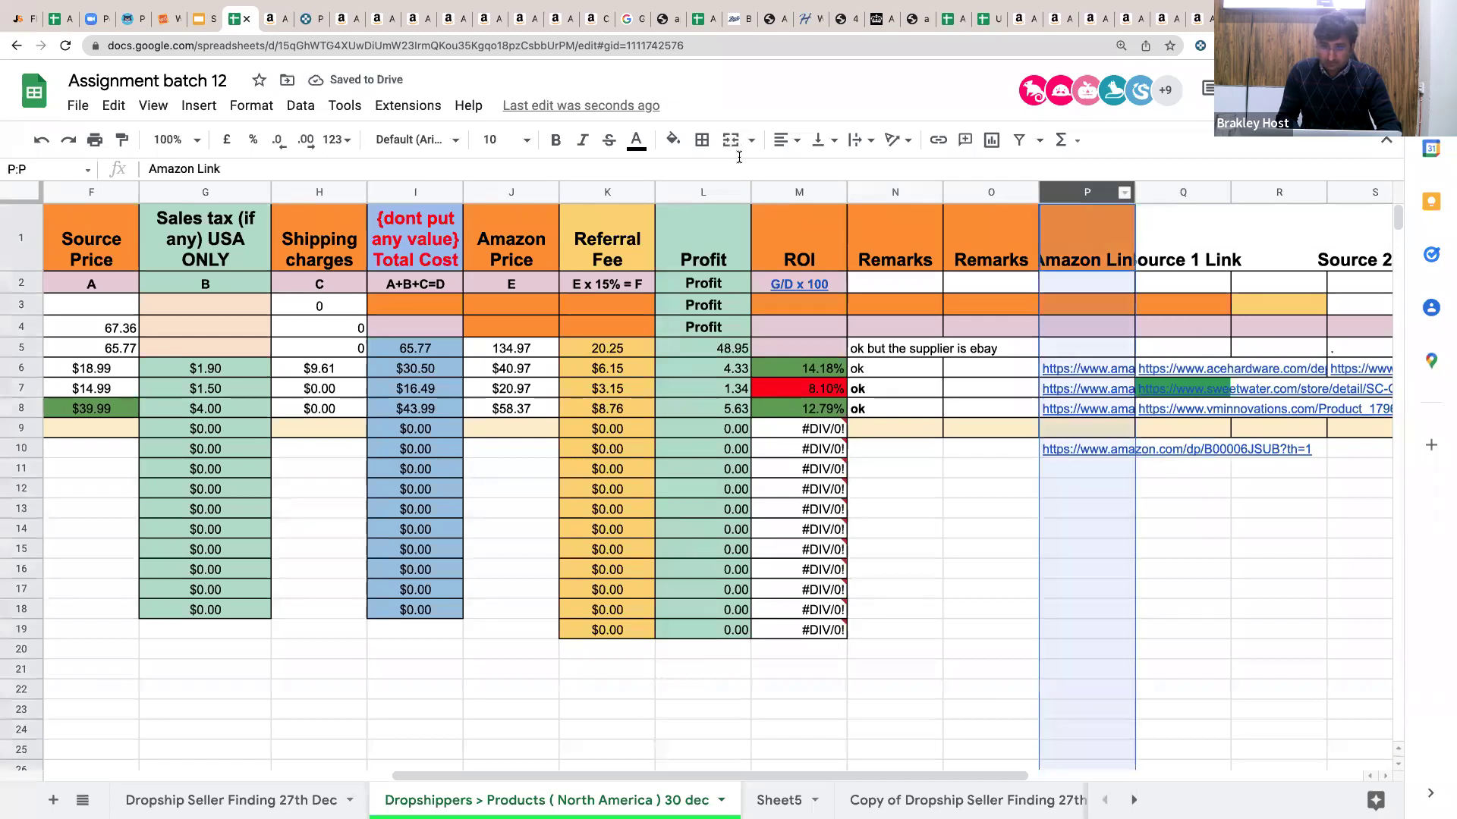
left_click(862, 140)
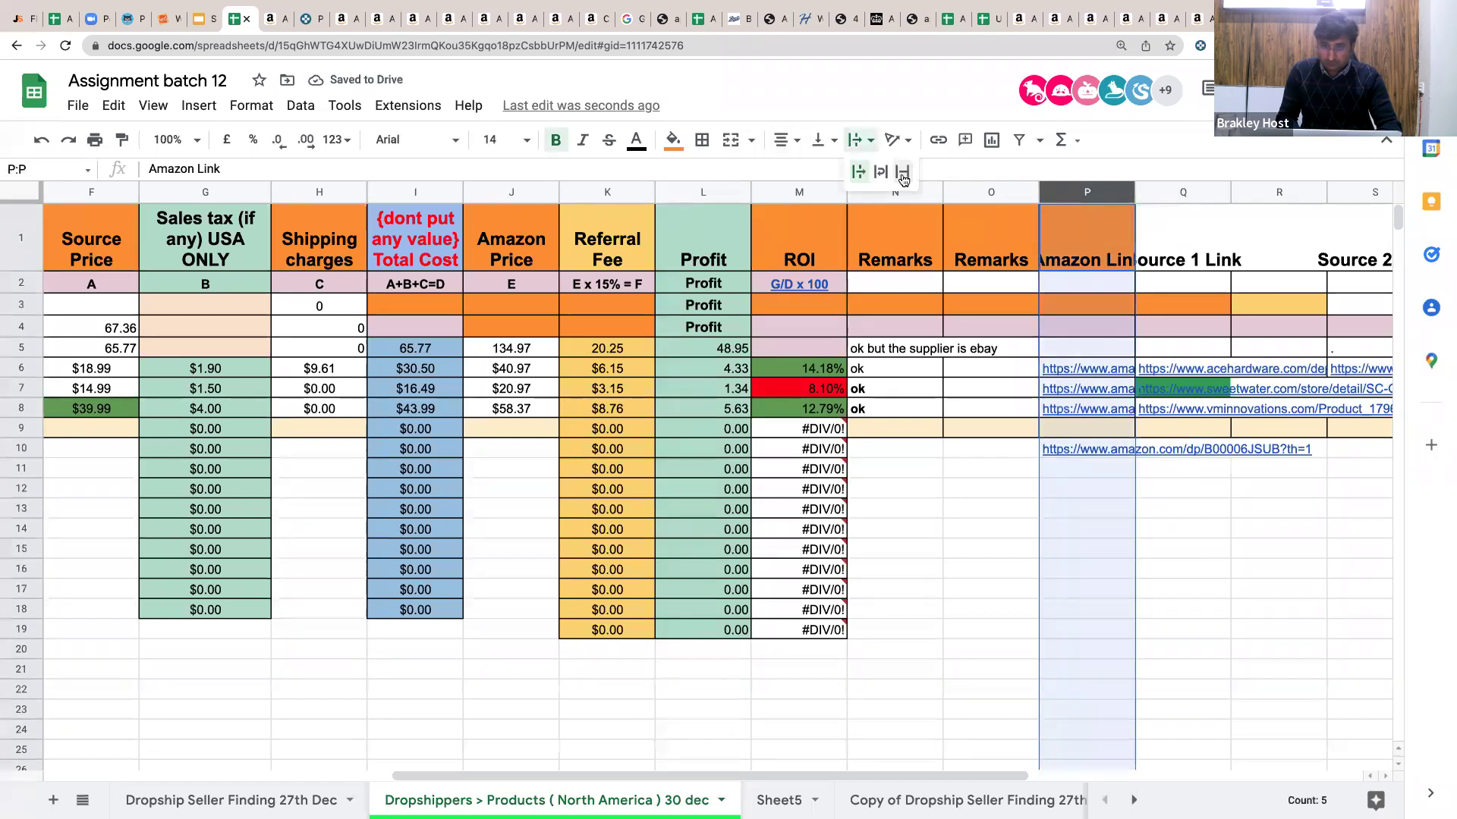
left_click(903, 172)
left_click(1197, 449)
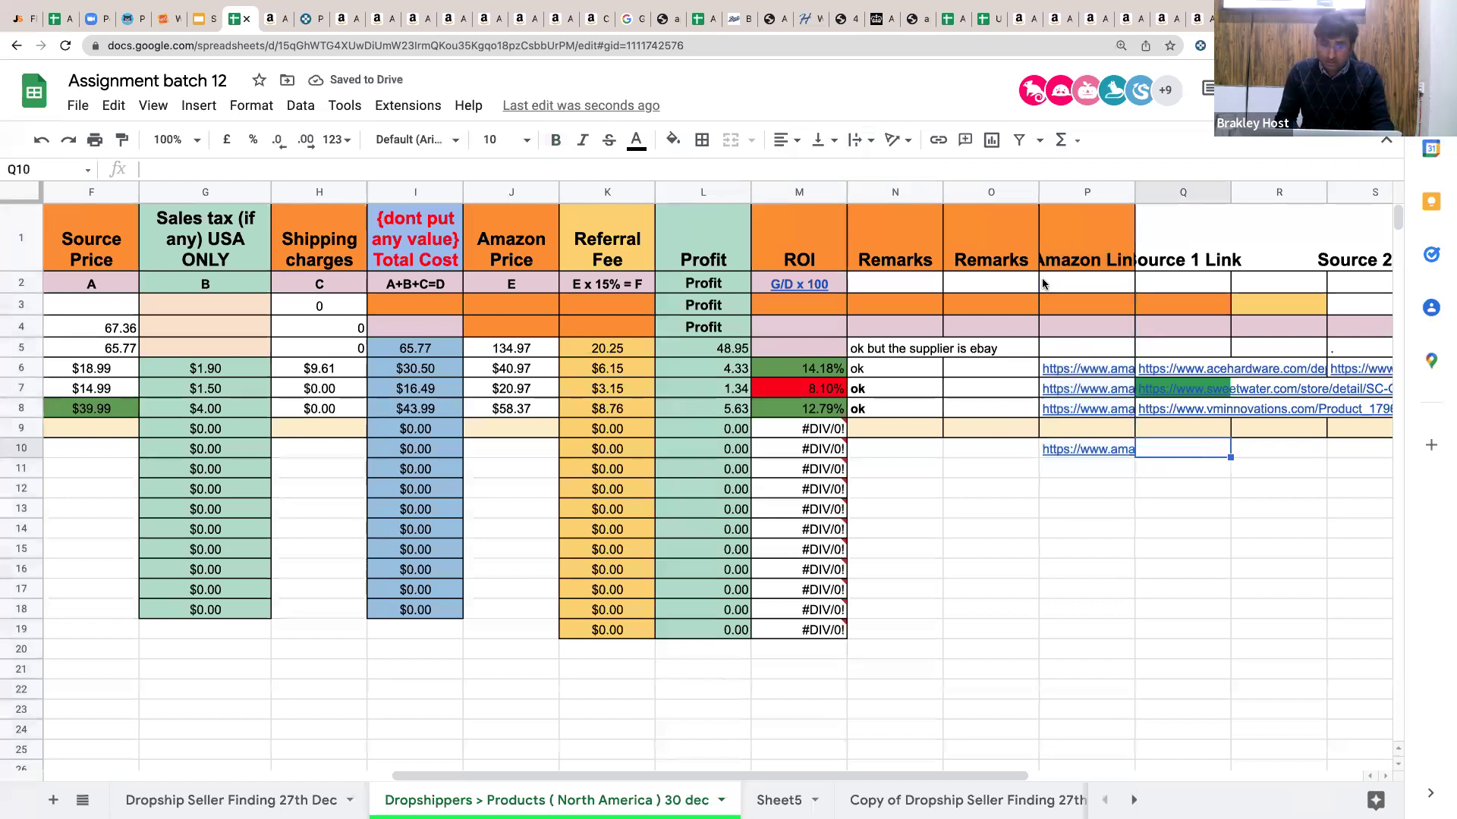
Paste the WebstaurantStore Lodge 12" pre-seasoned skillet URL into Q10 and check it along row 10.
key("ctrl+Right")
left_click(490, 47)
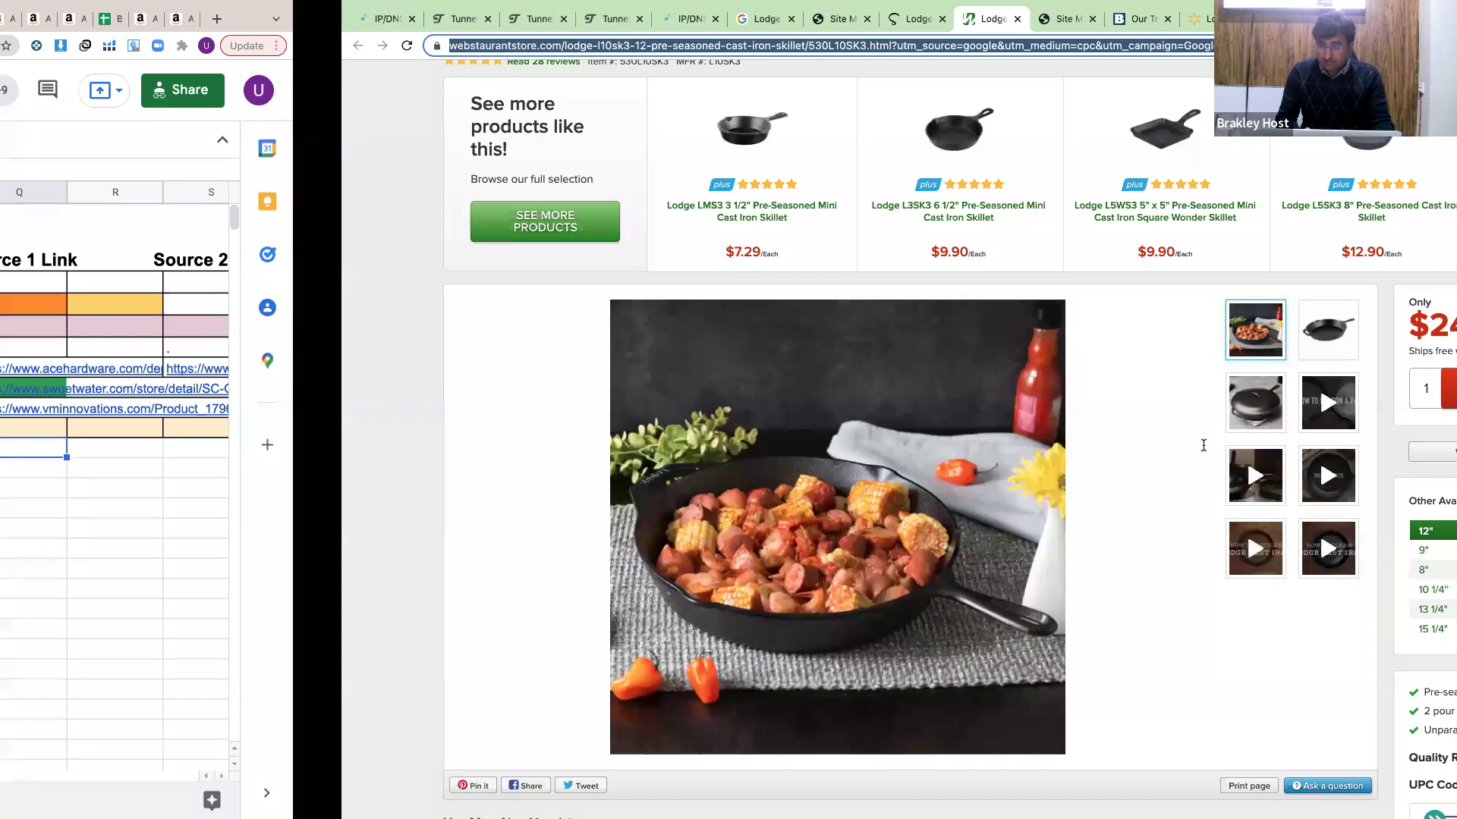
key("alt+Tab")
key("Return")
type("https://www.webstaurantstore.com/lodge-l10sk3-12-pre-seasoned-cast-iron-skillet/530L10SK3.html?utm_source=google&utm_medium=cpc&utm_campaign=GoogleShopping&gclid=CjwKCAiAzrWOBhBjEiwAq85QZ5NRSLhNvL8v5Vb5aQl4Y7xKkOL57l4tfnKn1tCiRTwHyPir7Vt1mRoCBLYQAvD_BwE")
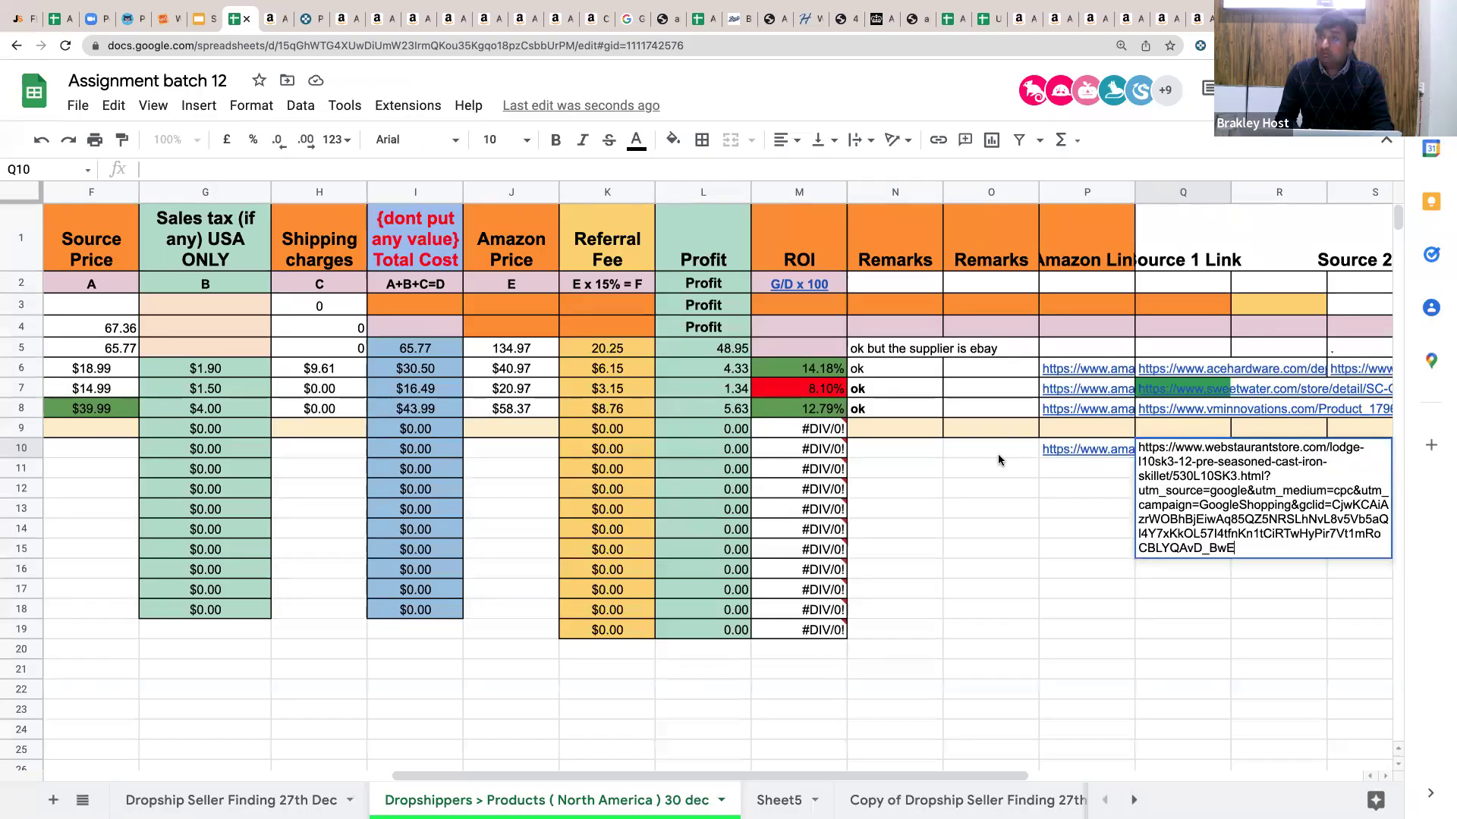
left_click(998, 460)
key("Right")
key("Right")
key("Right")
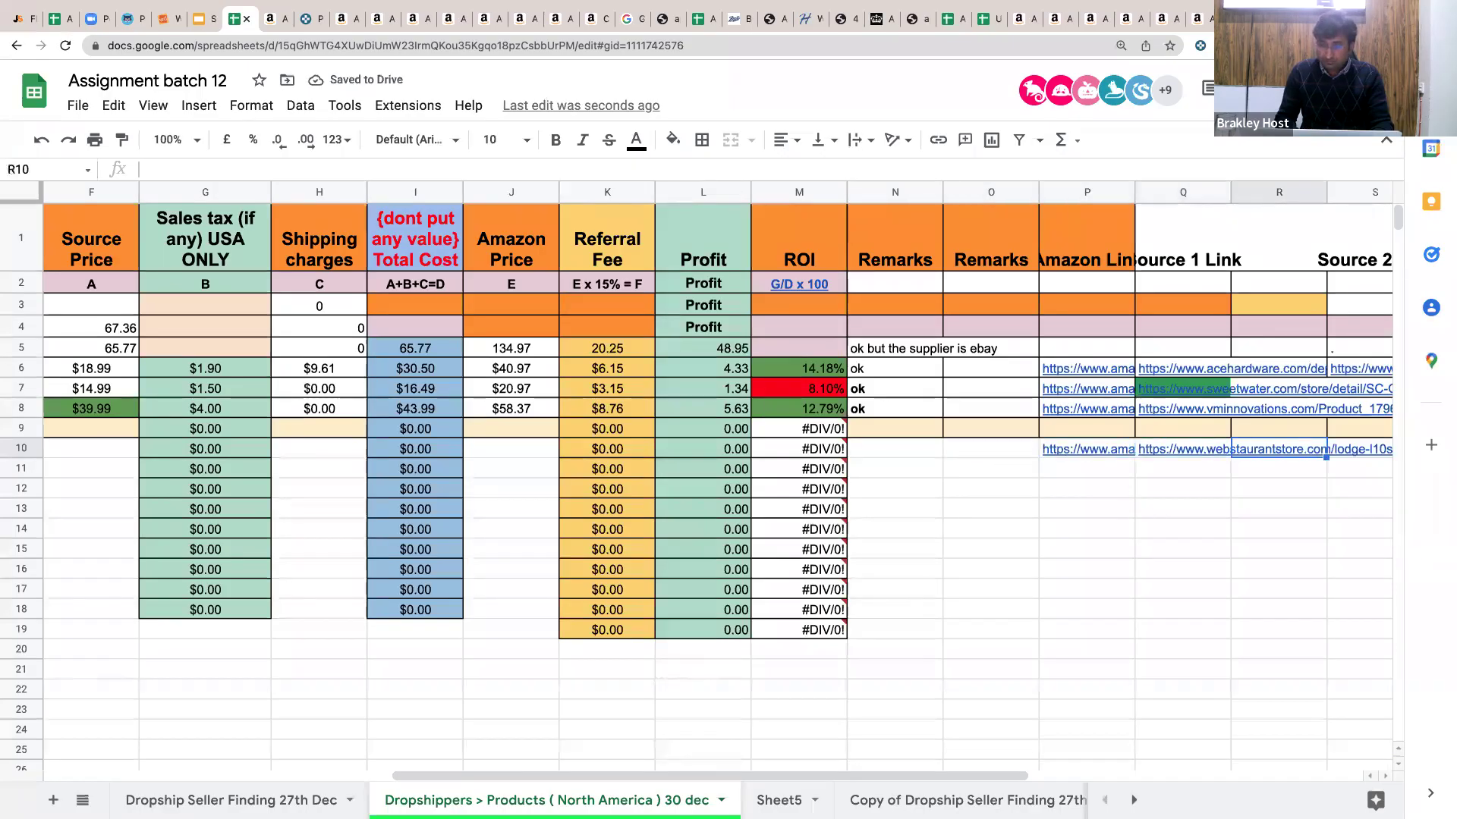
key("Right")
key("Left")
key("Right")
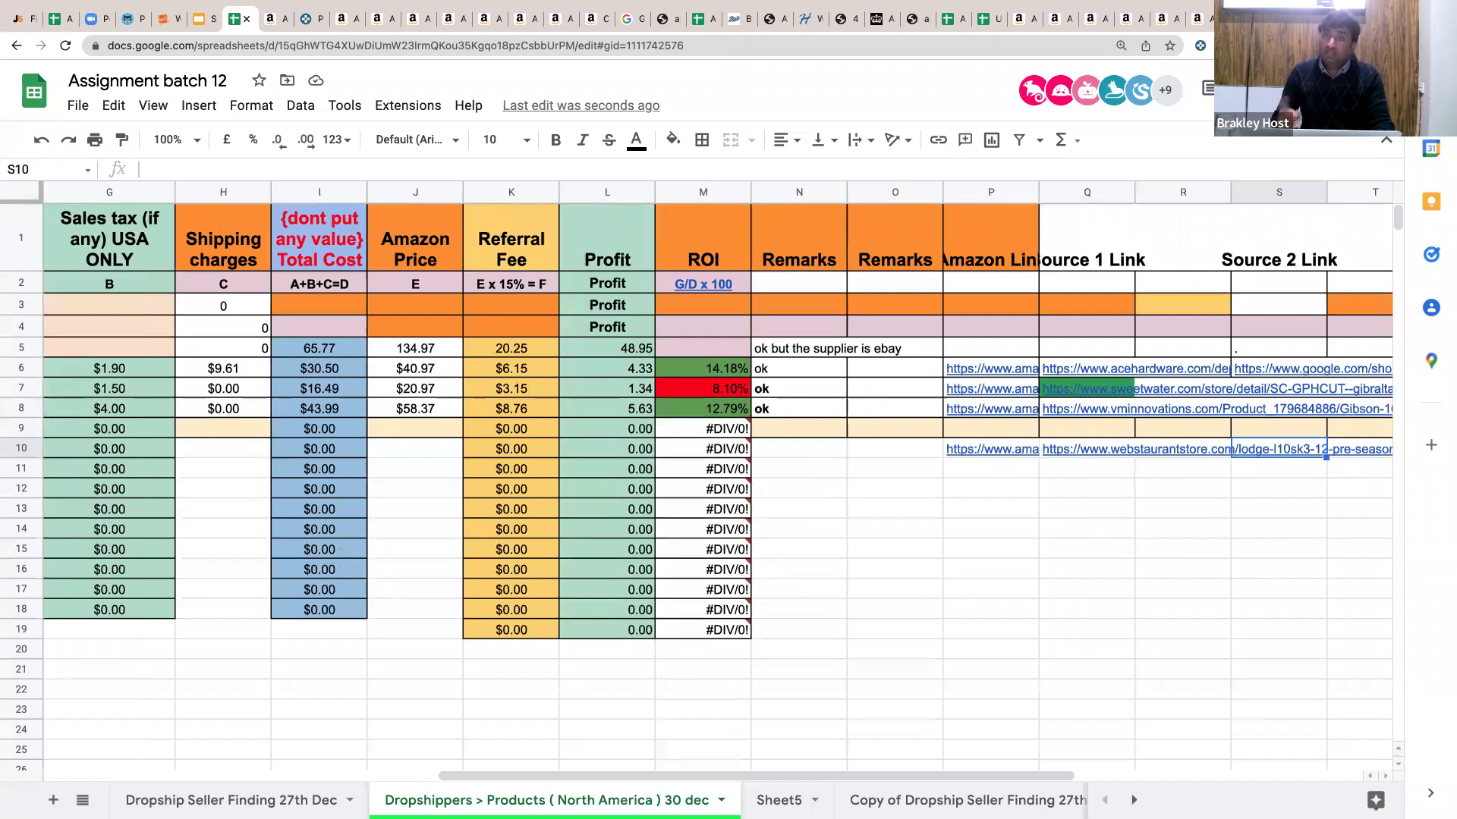
key("Right")
key("Right")
key("Right")
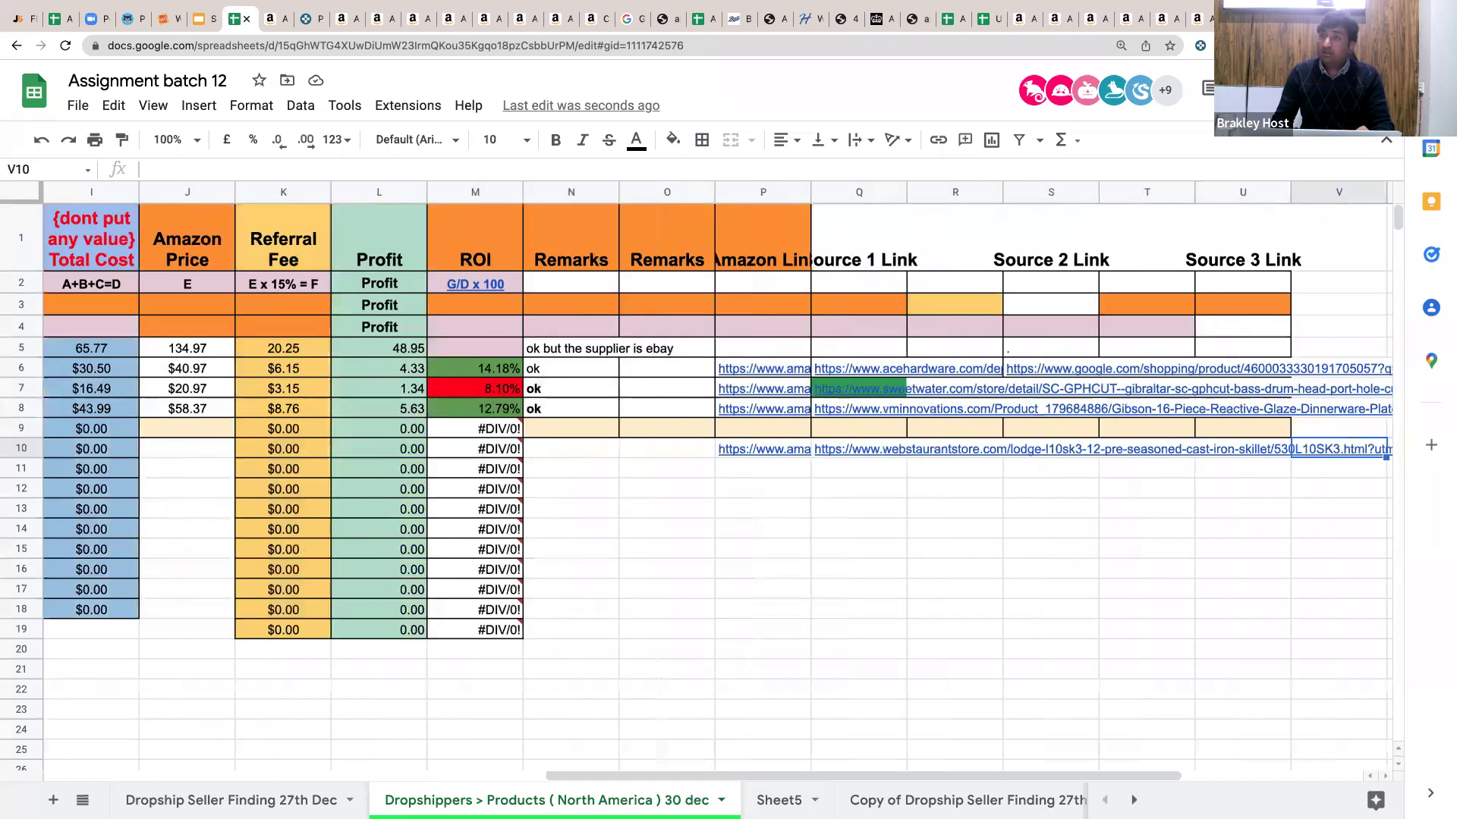
key("Right")
key("Right")
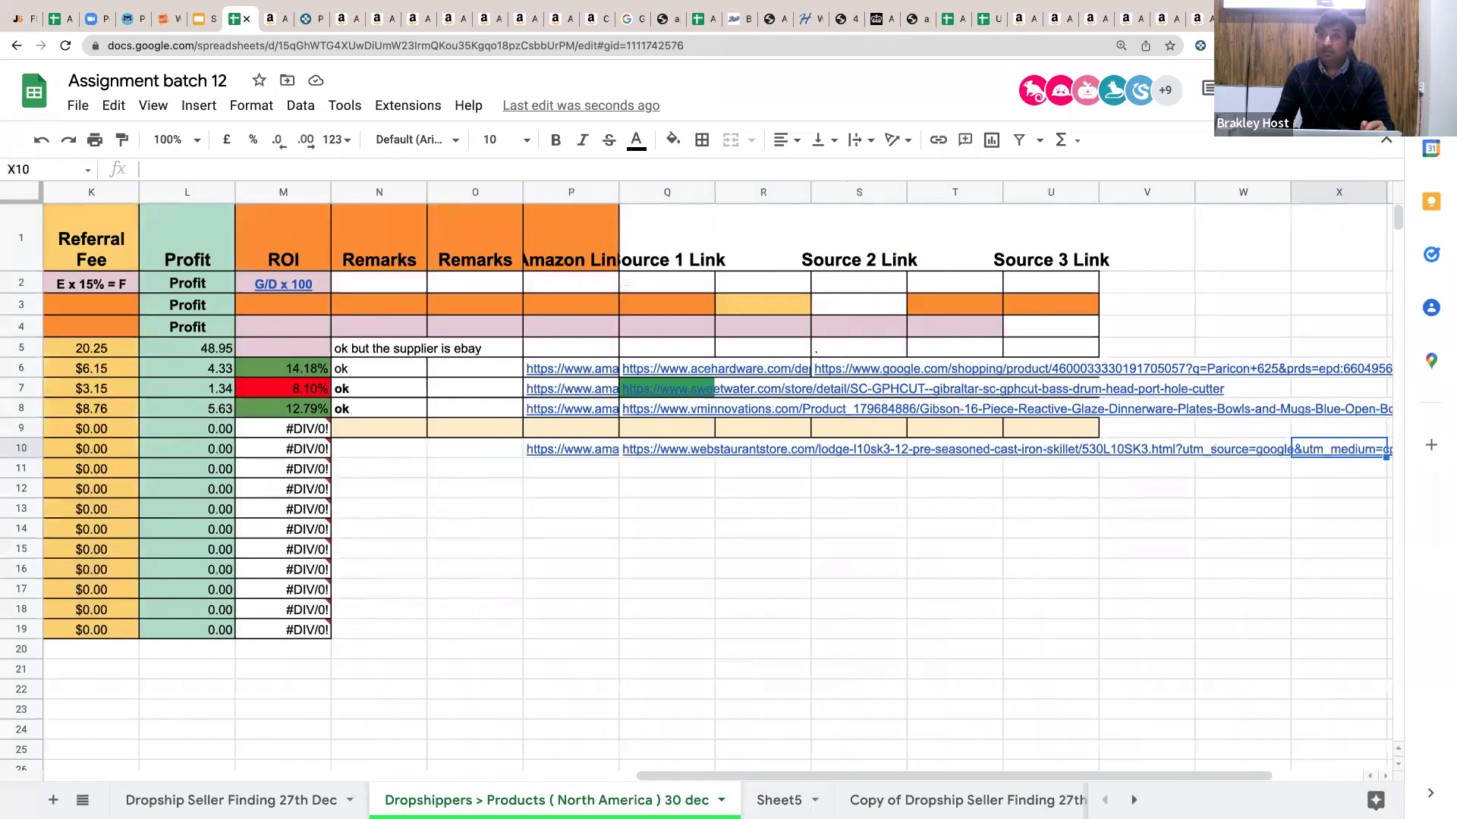
key("Left")
key("Left")
key("Left")
key("Left")
key("Left")
key("Left")
key("Left")
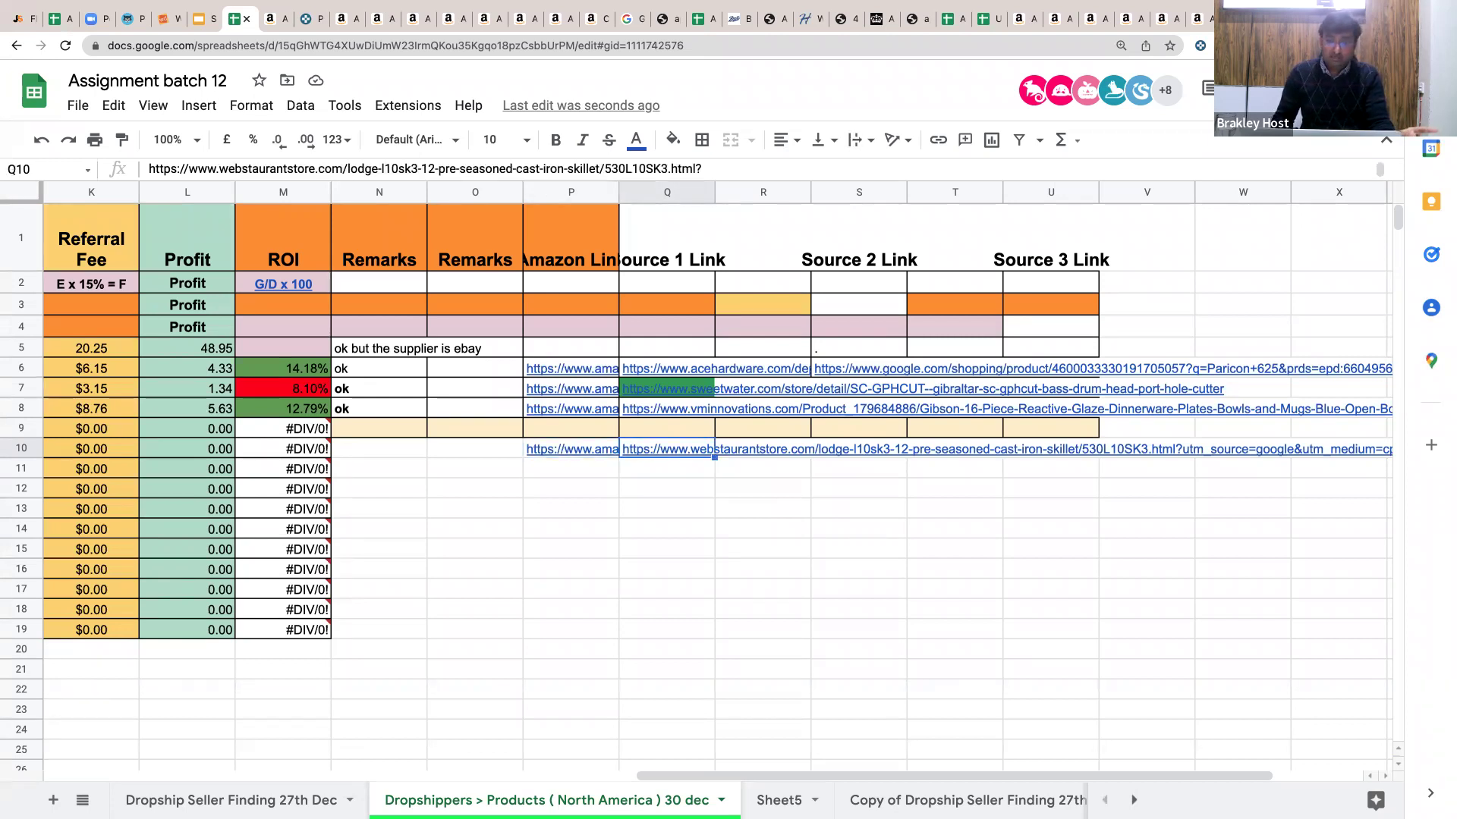
Set the Source 1 Link column Q's text wrapping to Clip.
left_click(763, 449)
key("Right")
key("Right")
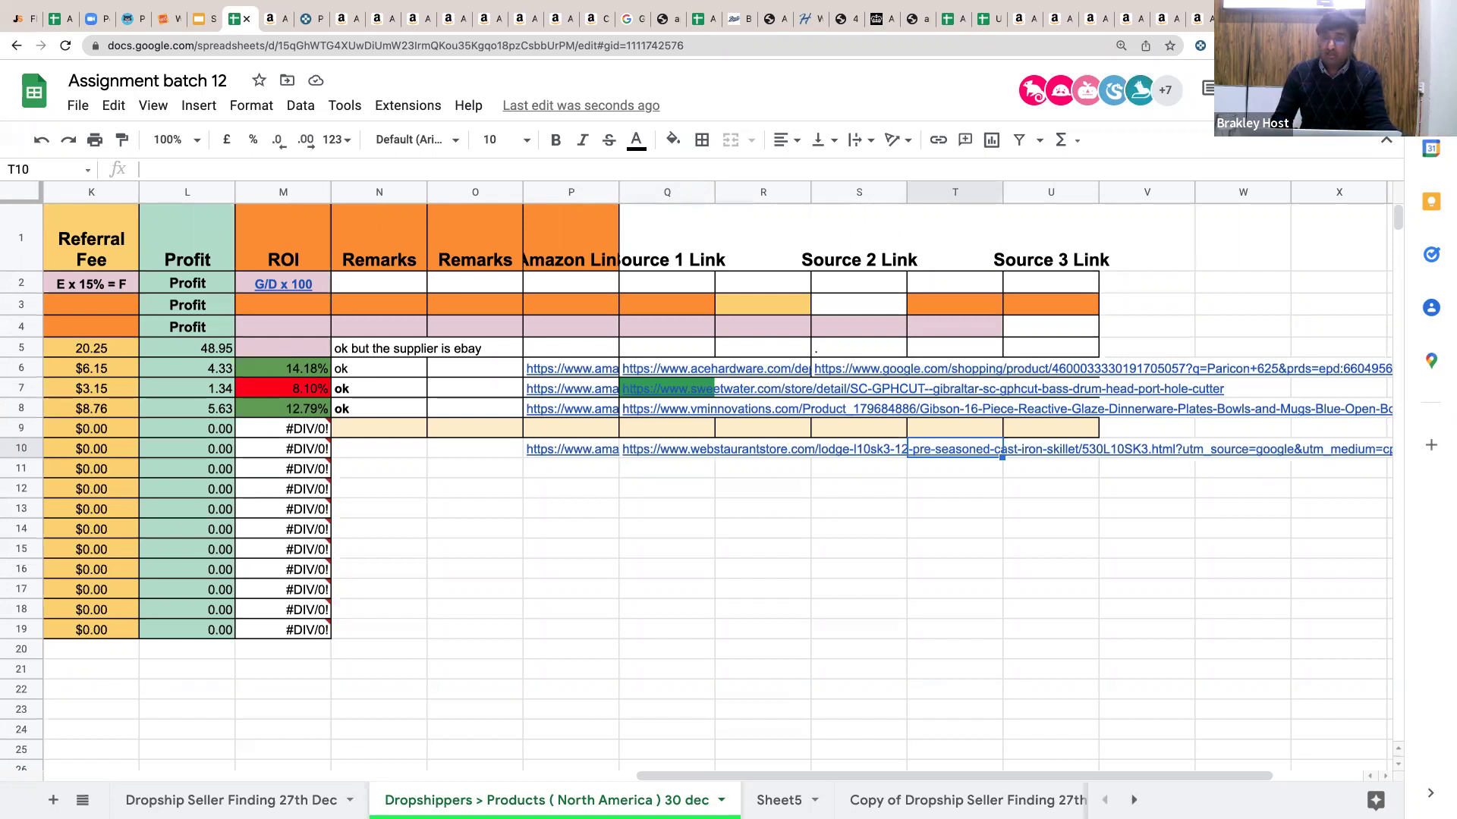
left_click(652, 188)
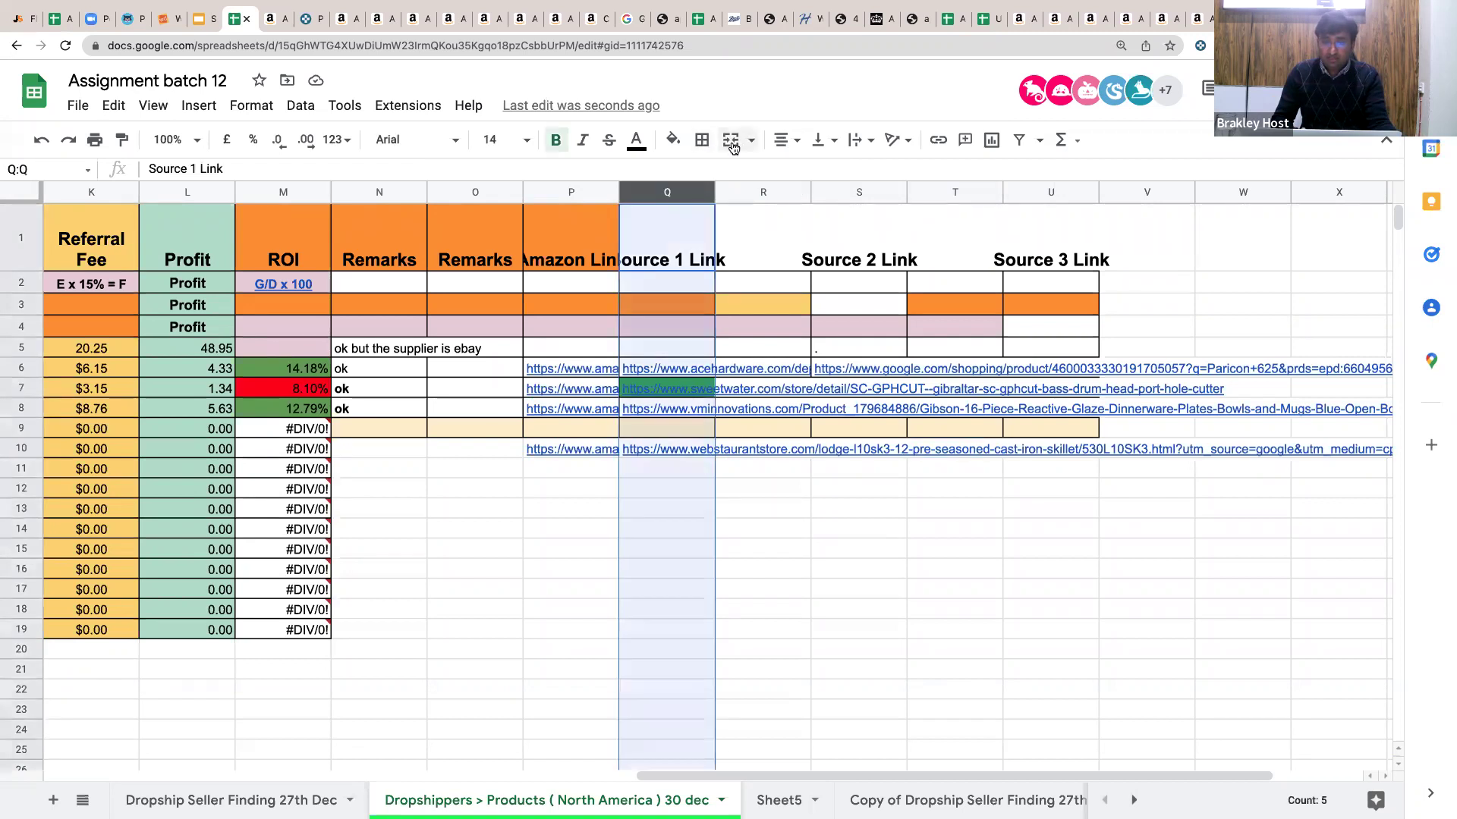
left_click(865, 140)
left_click(907, 169)
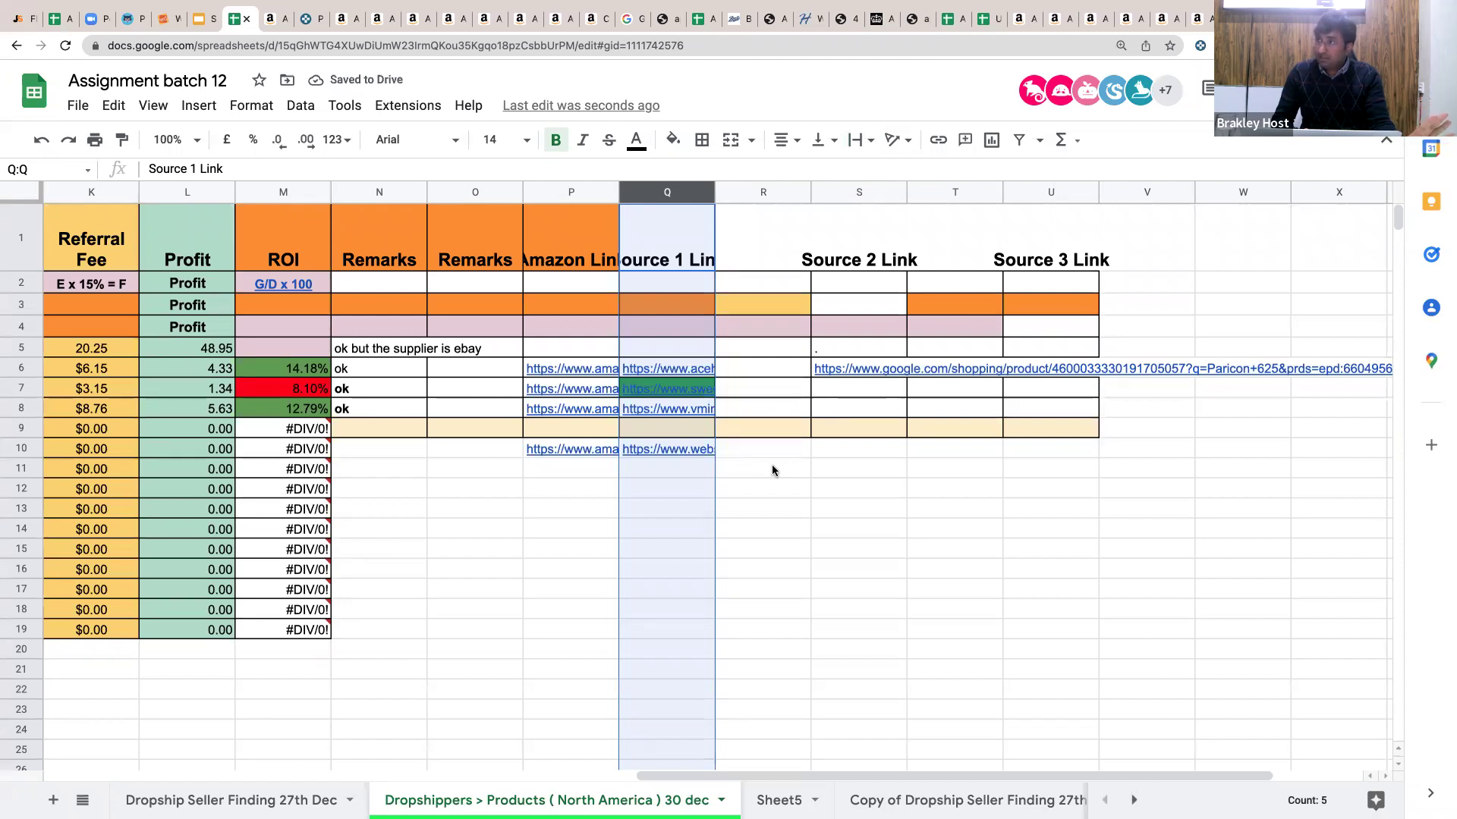
left_click(772, 470)
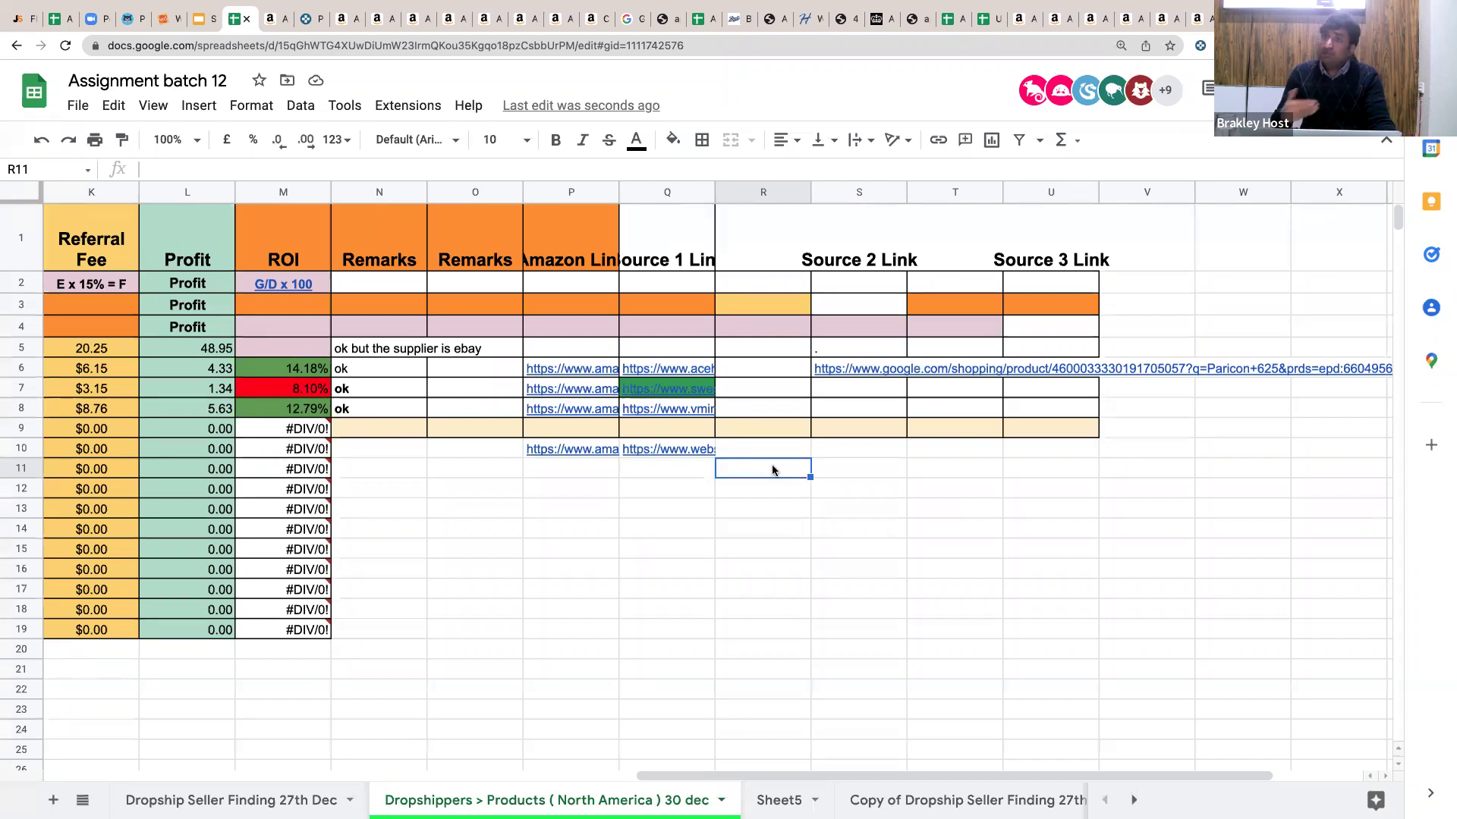
Move back past the Q10 link to column A of row 10.
key("Tab")
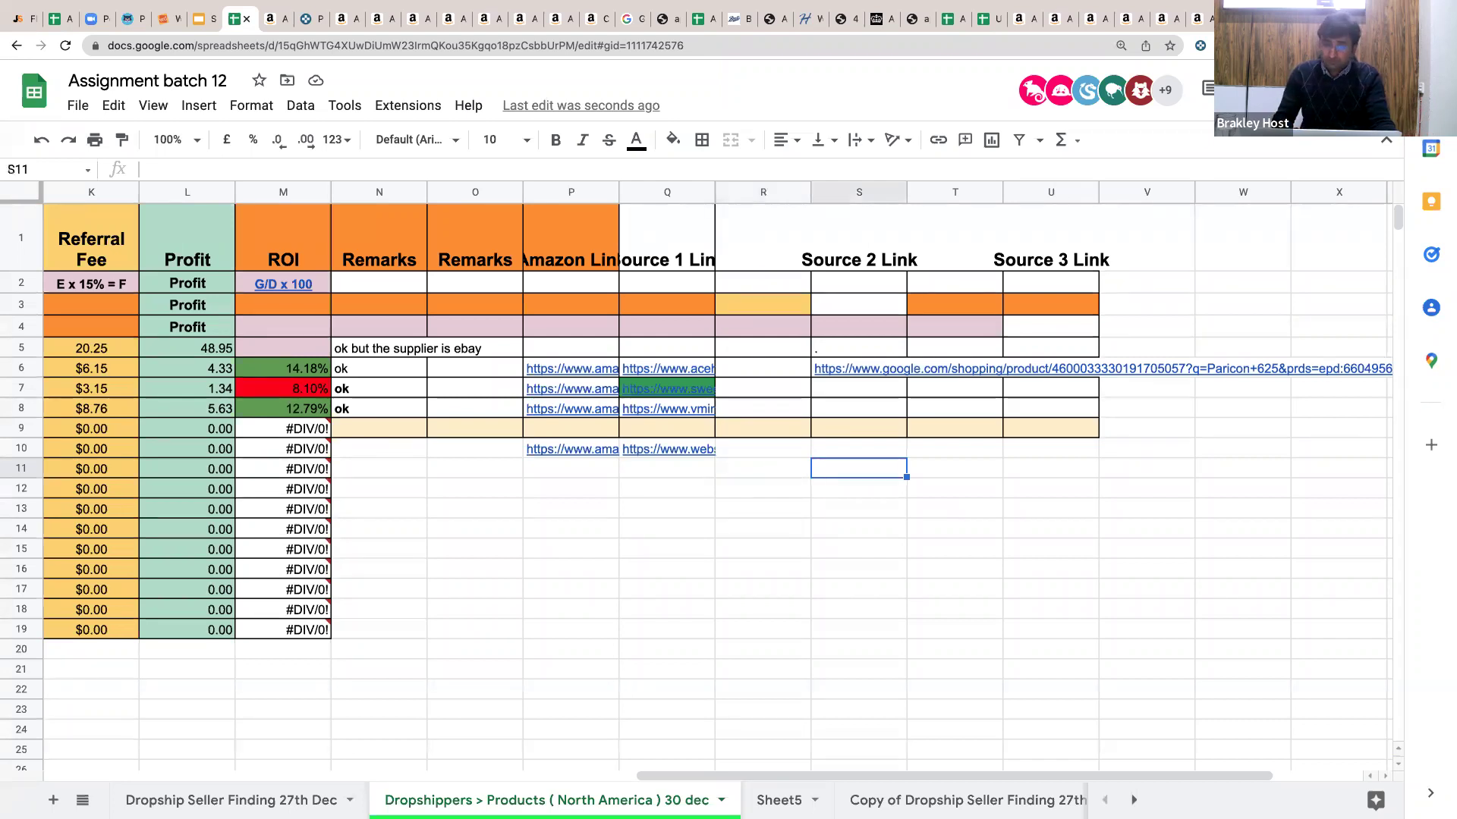
key("Right")
key("Right")
key("Right")
key("Left")
key("Left")
key("Left")
key("Up")
key("Left")
key("Left")
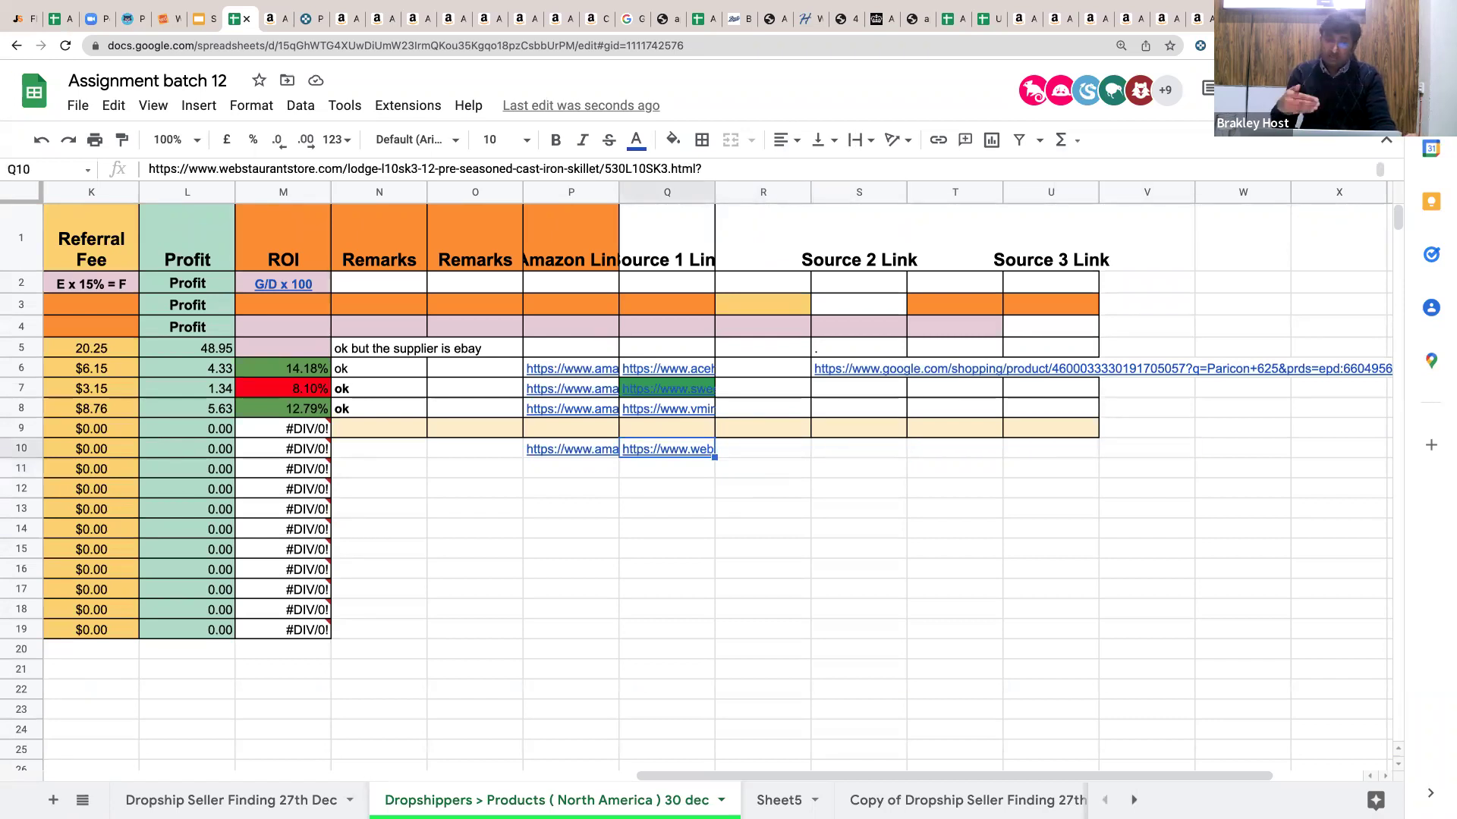
key("Left")
key("Left")
key("Left")
key("Left")
key("Left")
key("Left")
key("Left")
key("Left")
key("Left")
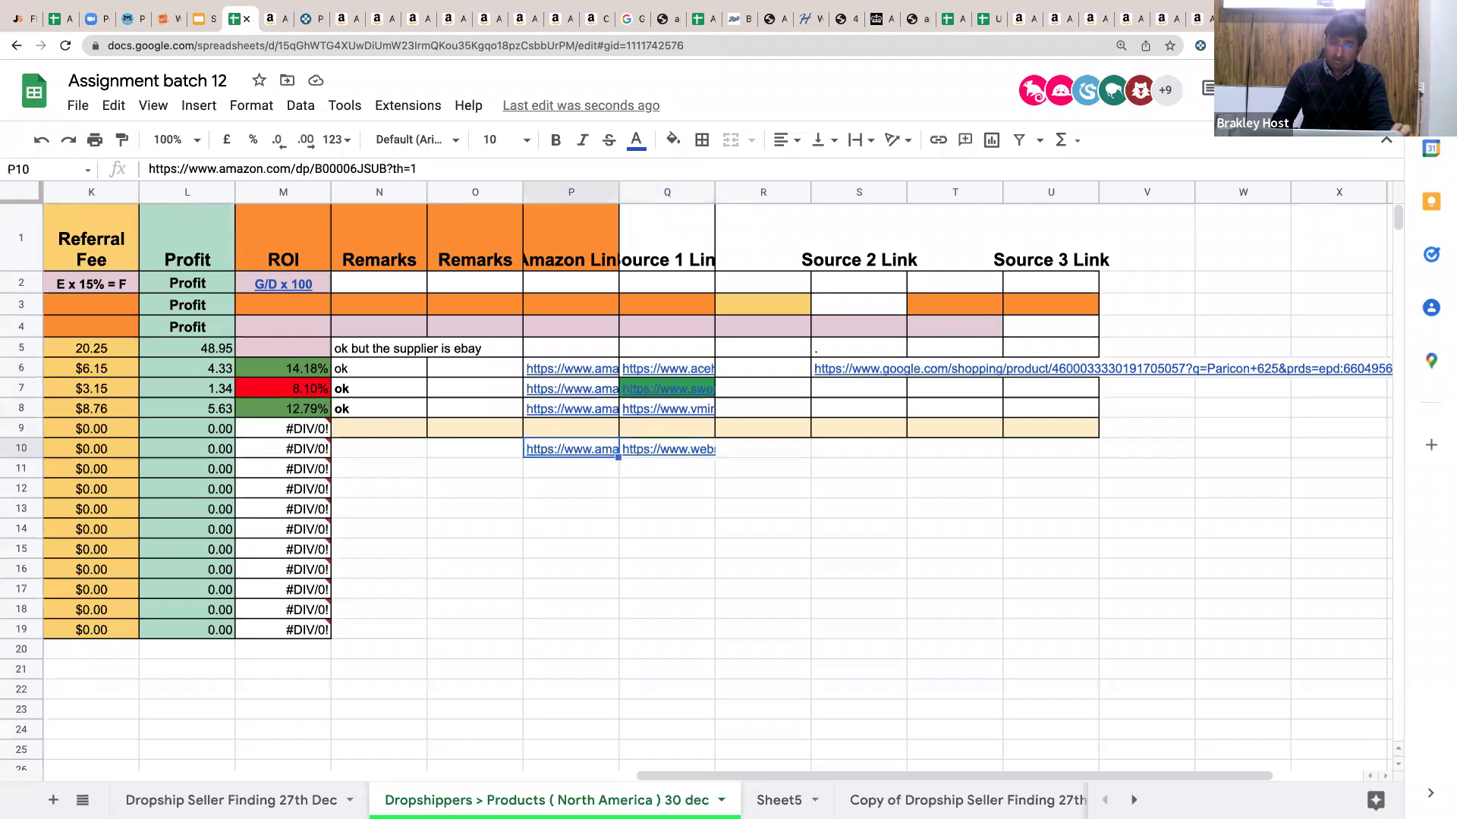
key("Left")
key("Left")
key("Left")
key("Left")
key("Left")
key("Left")
key("Left")
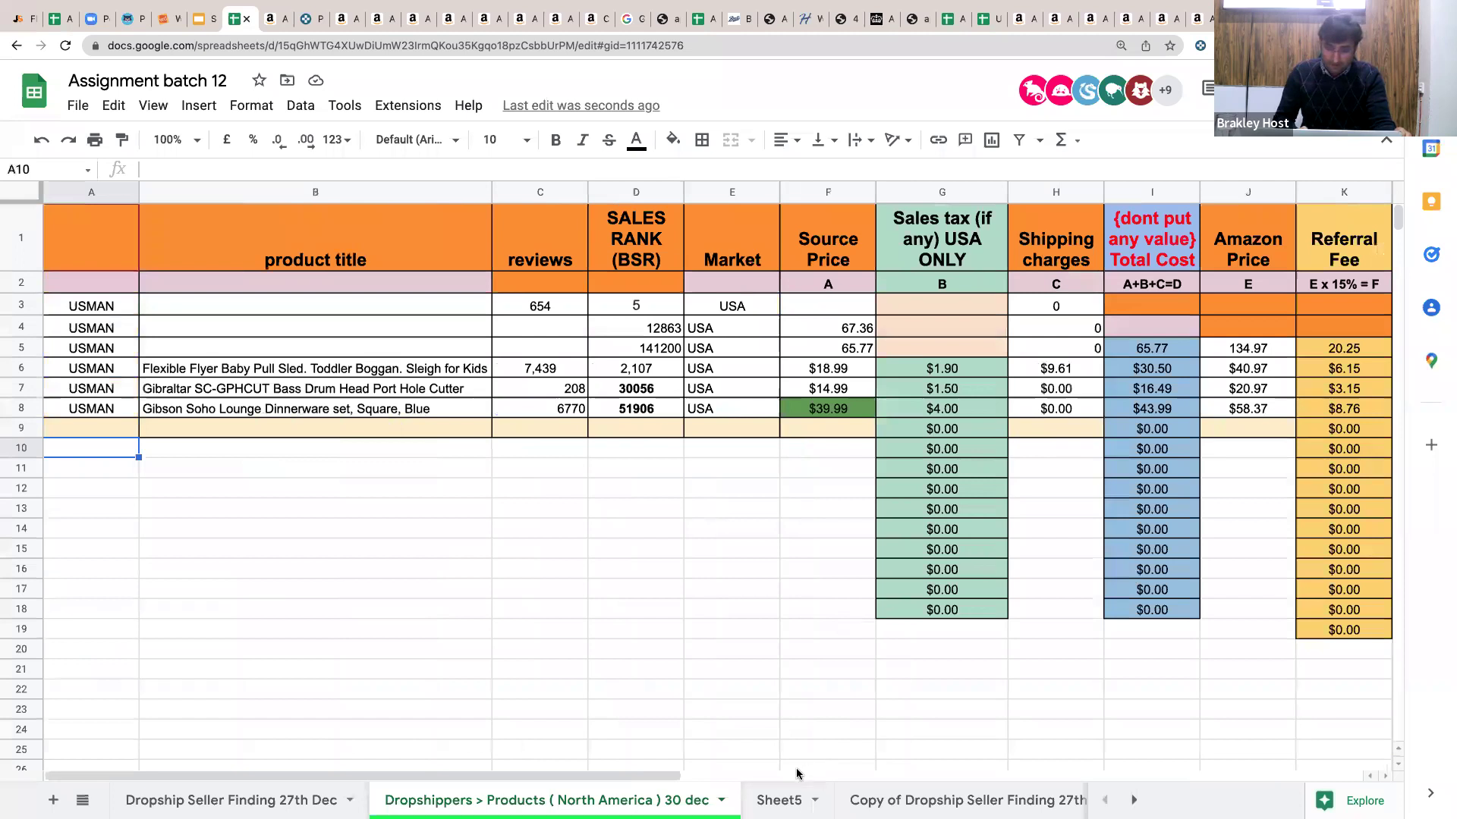
Switch to the empty Sheet5 and rename it 'Dropshipppers > Products ( EUROPE)_ 30 DEC'.
left_click(785, 797)
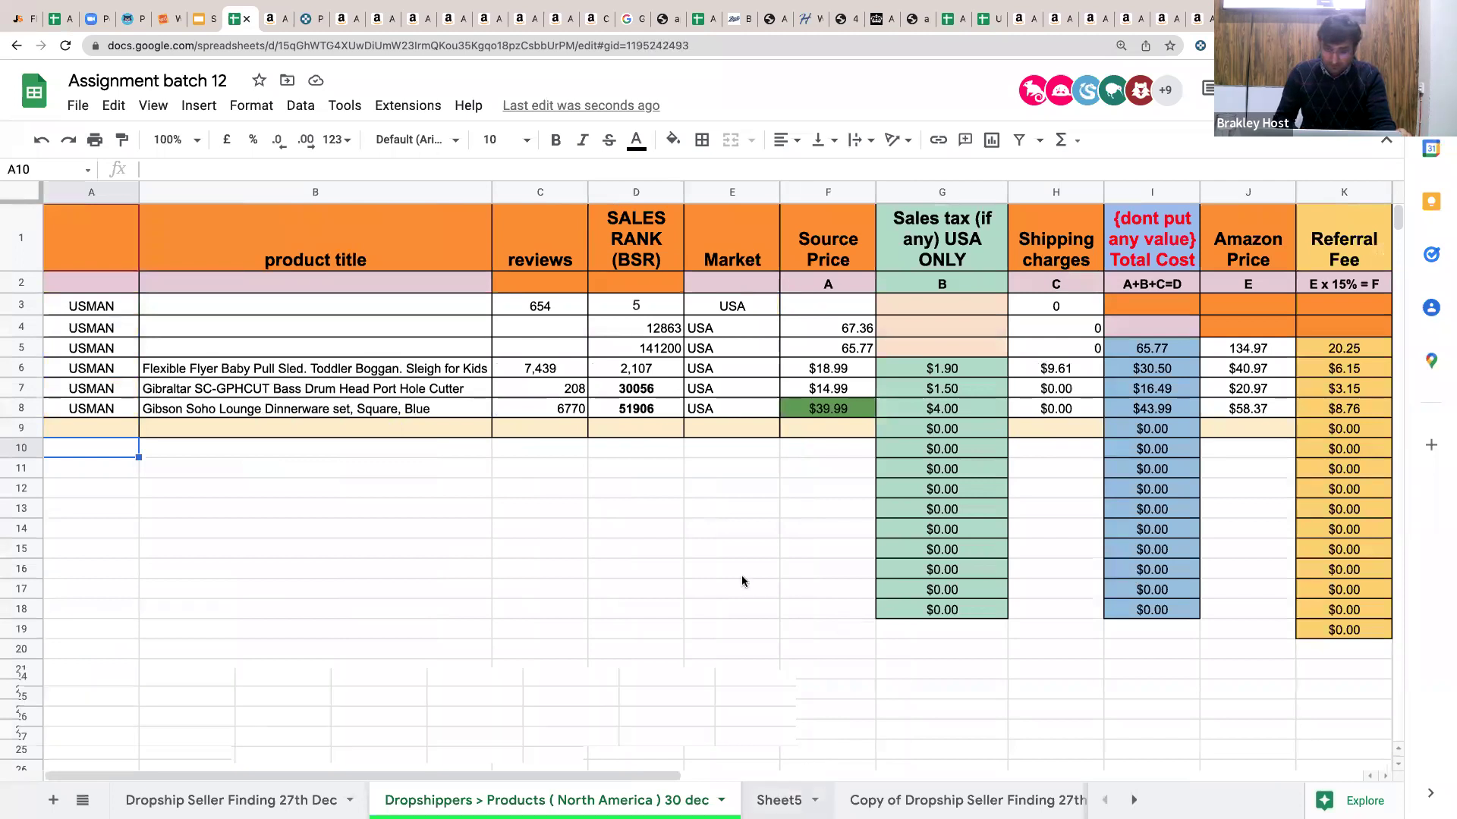
left_click(814, 801)
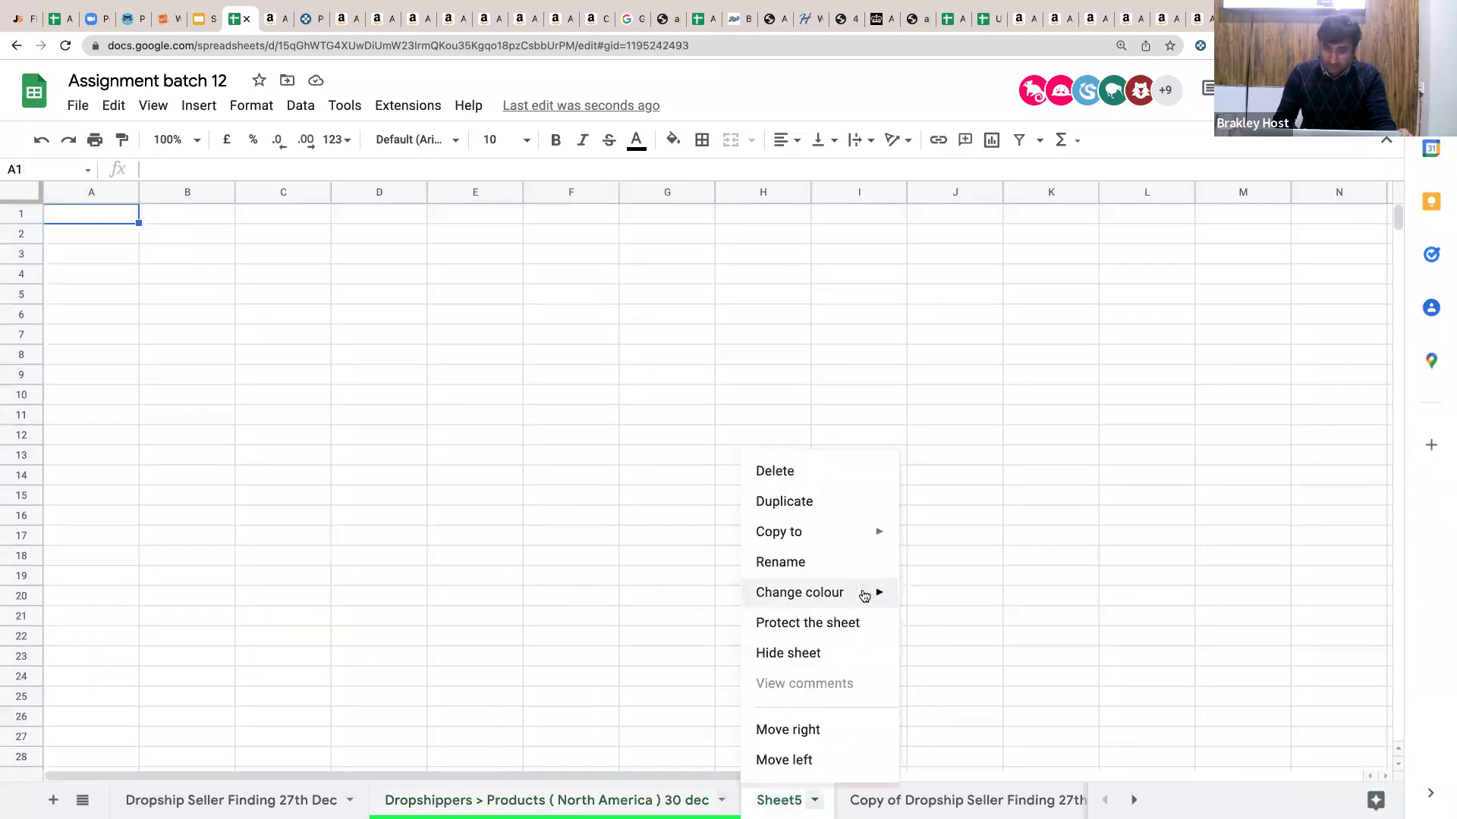
left_click(855, 559)
type("Droph")
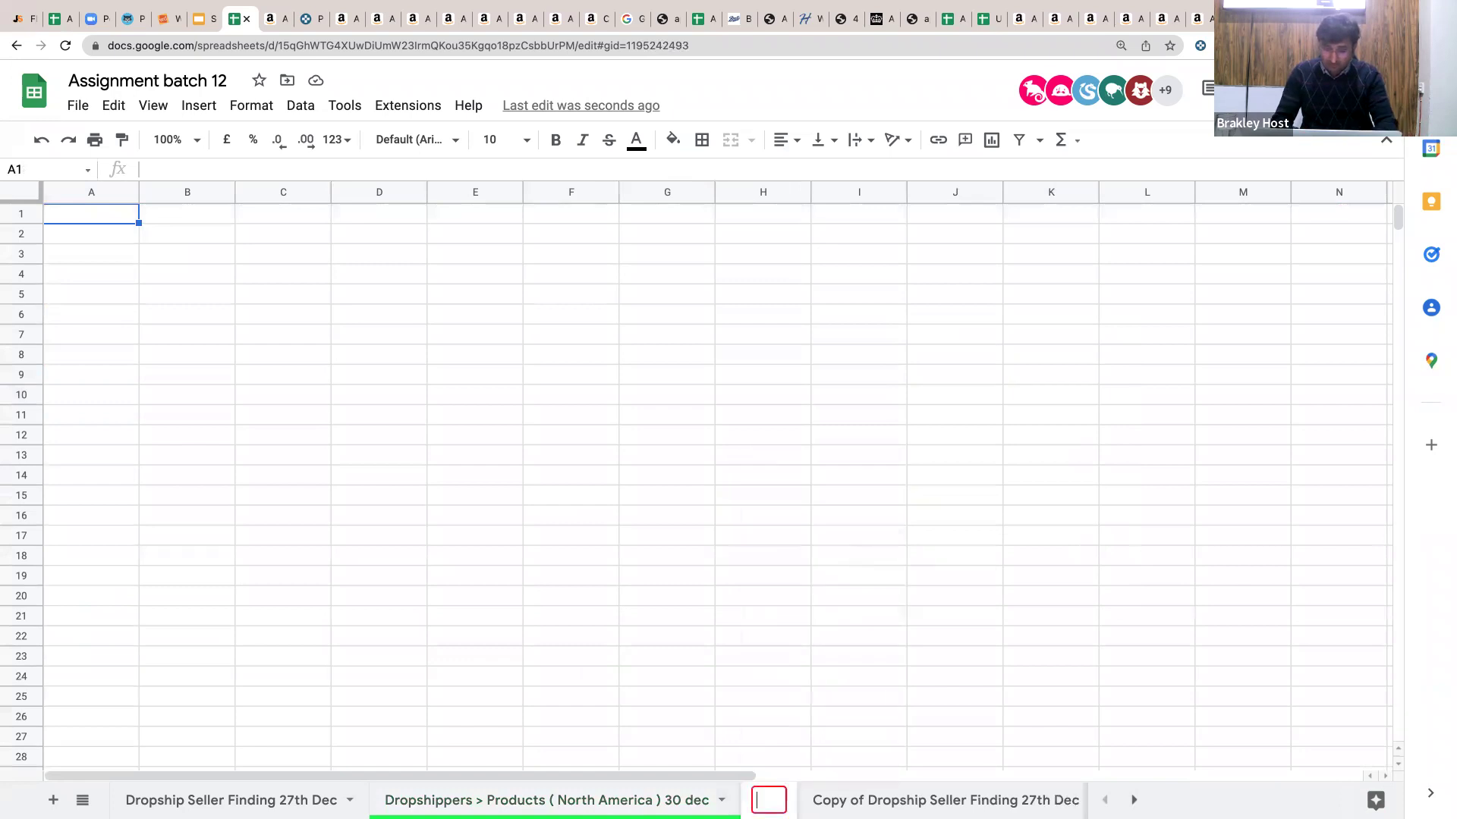
key("BackSpace")
type("ship")
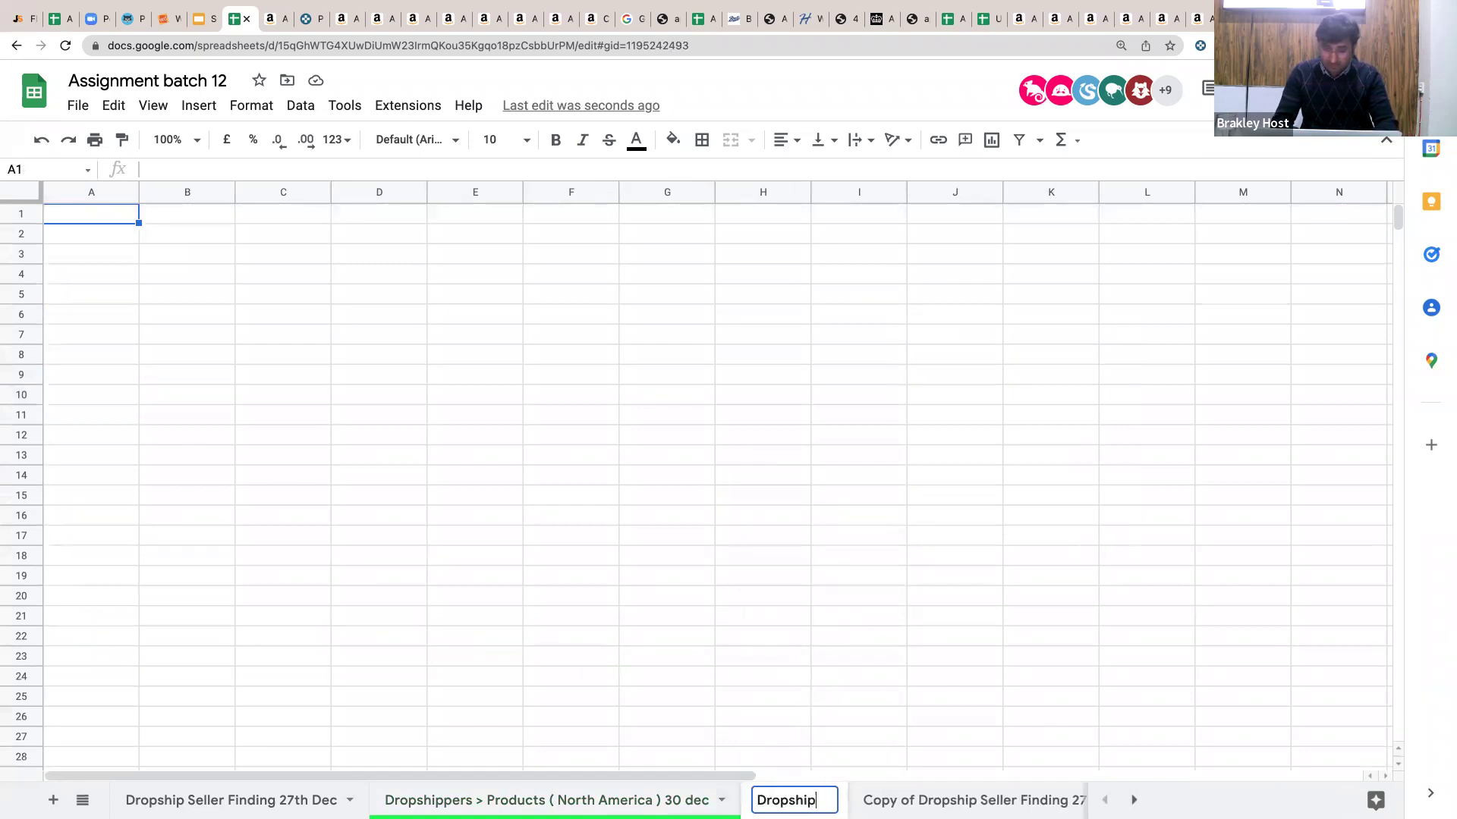
type("ppers > Produyct")
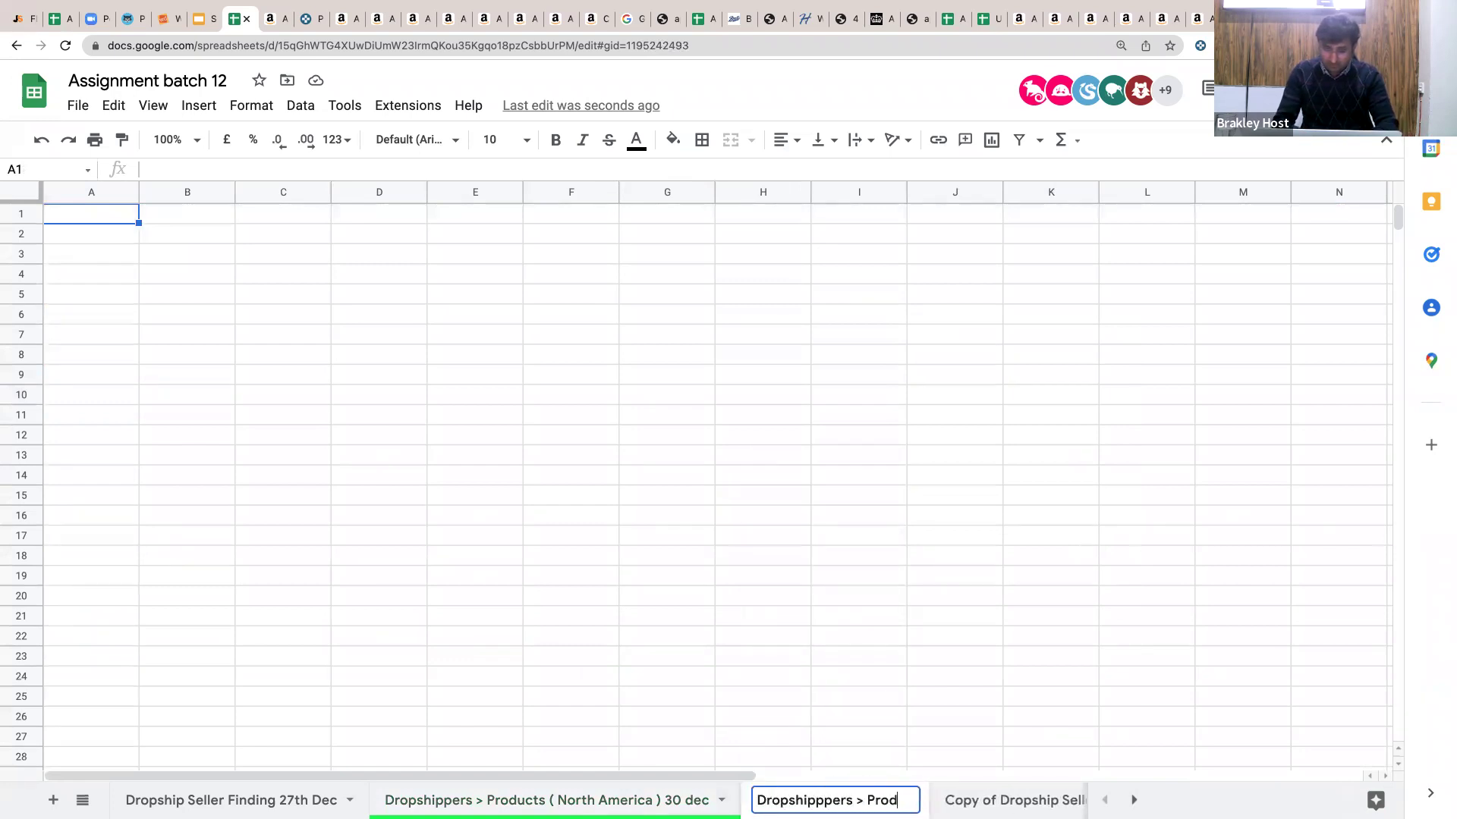
key("BackSpace")
key("BackSpace")
key("BackSpace")
type("cts ( UK")
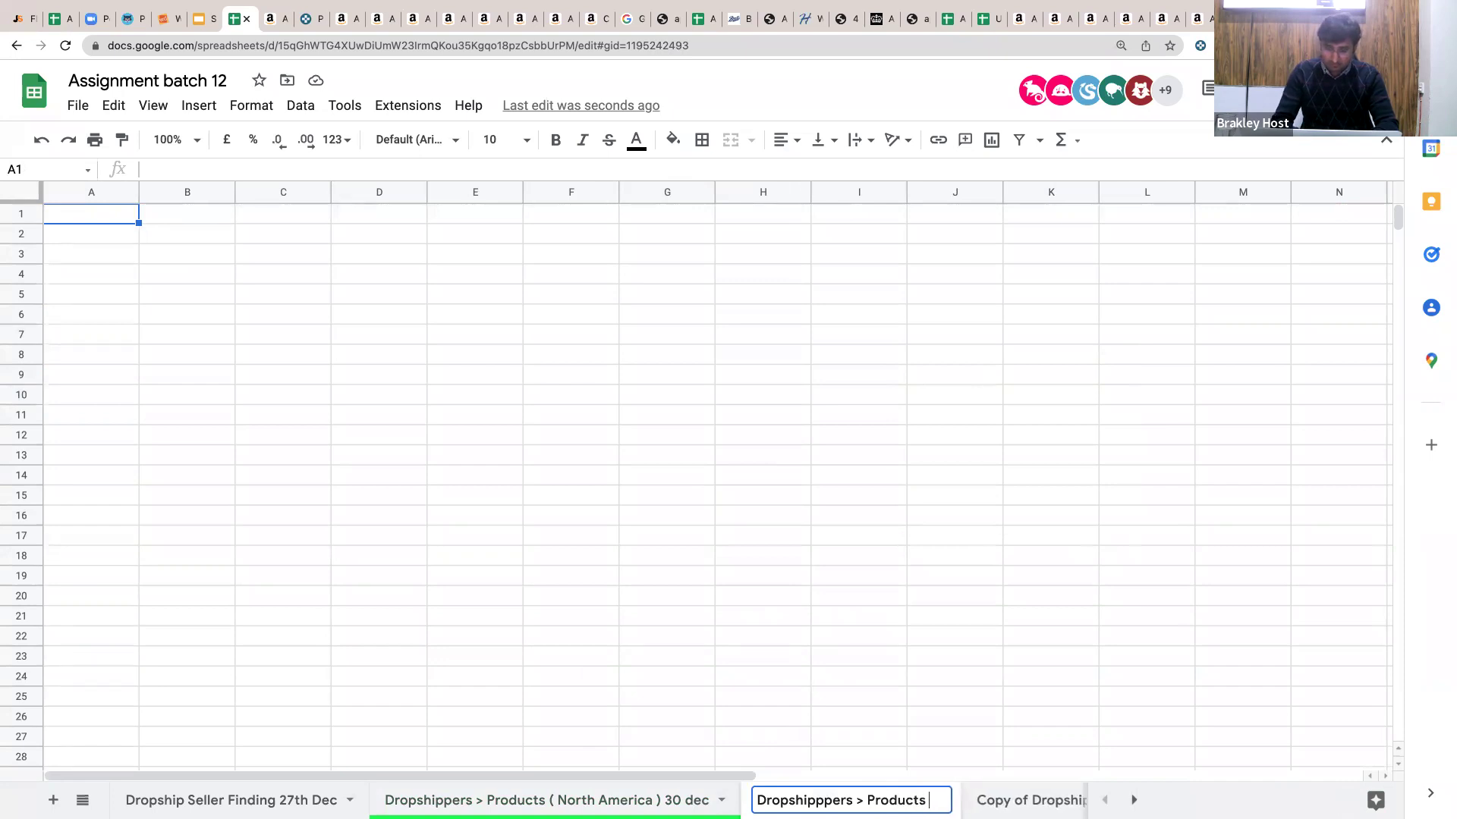
key("BackSpace")
key("BackSpace")
type("E")
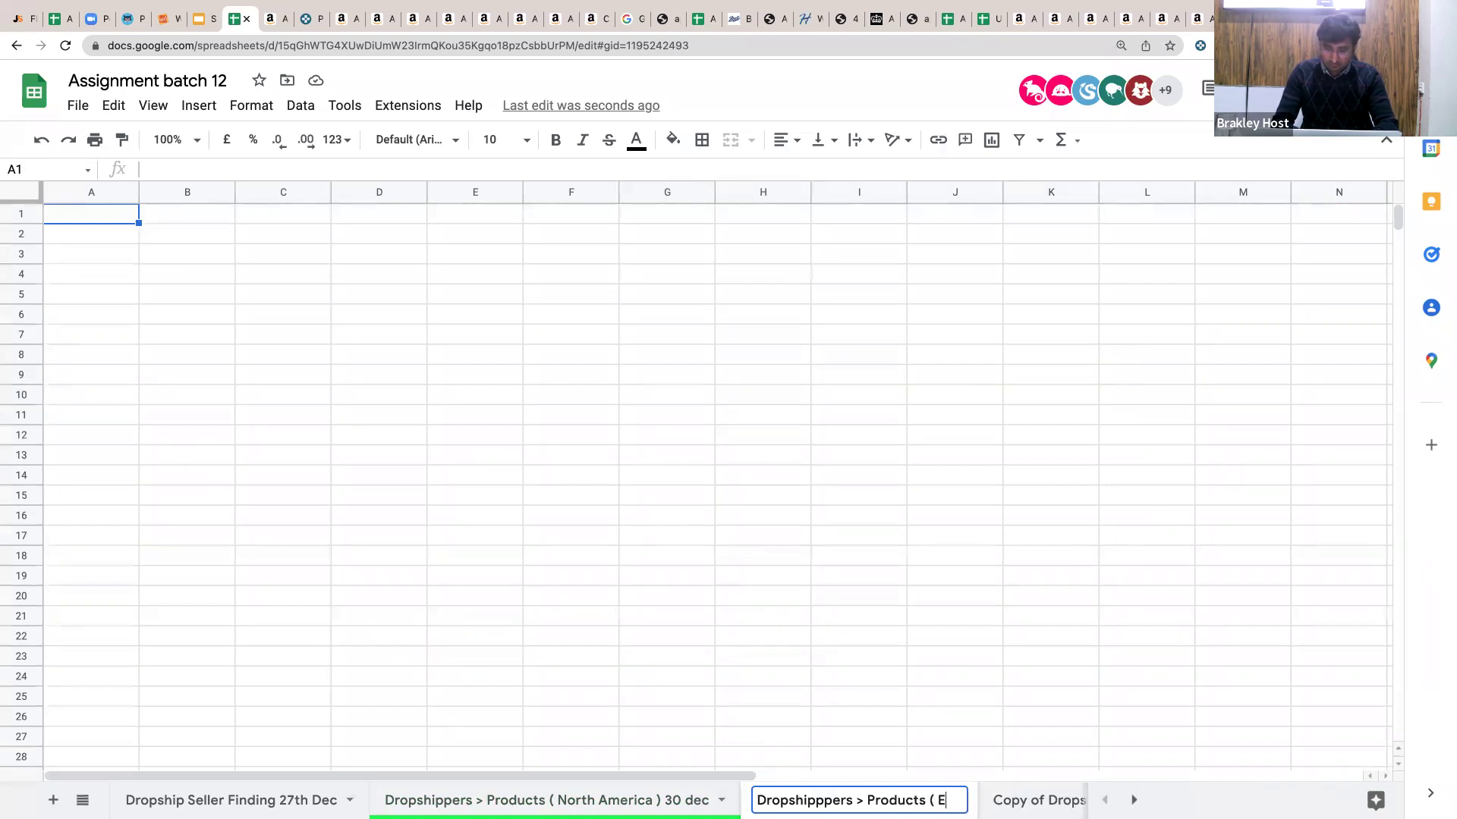
type("UROPE)_ 30 DEC")
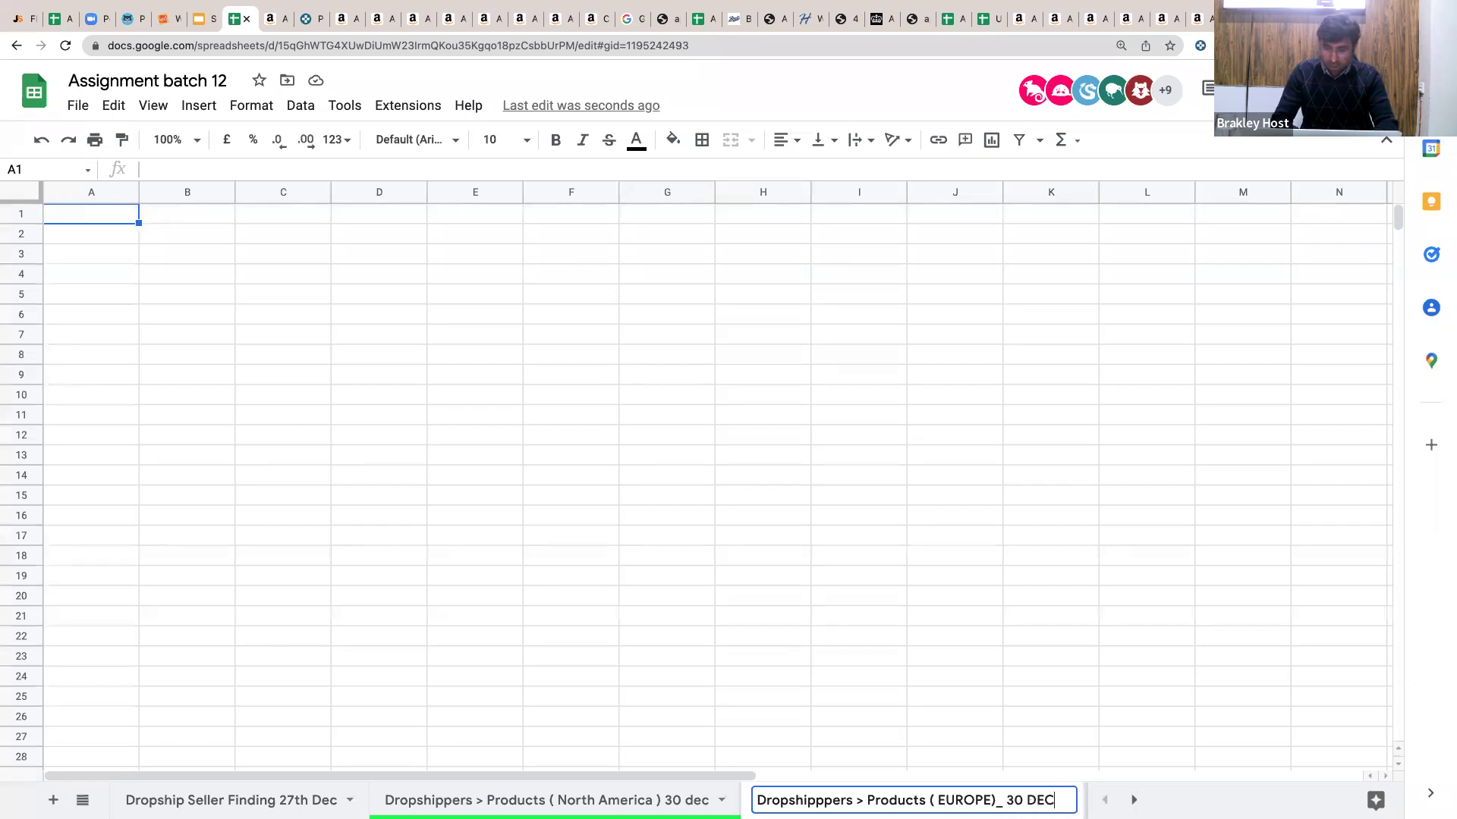
key("Return")
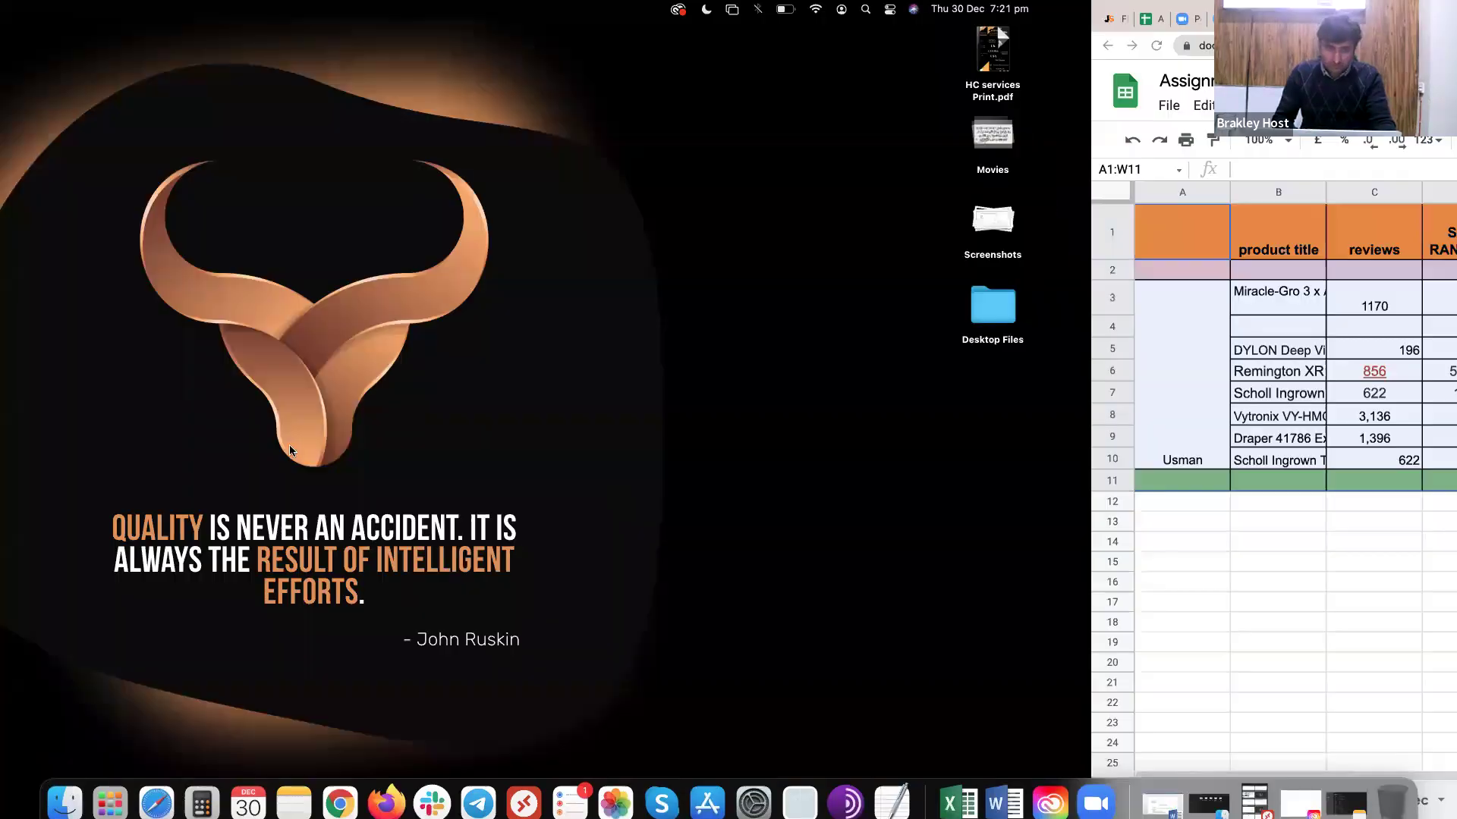
Check row 6's shipping charge, then fill the Total Cost formula from I10 down to I21.
left_click(284, 442)
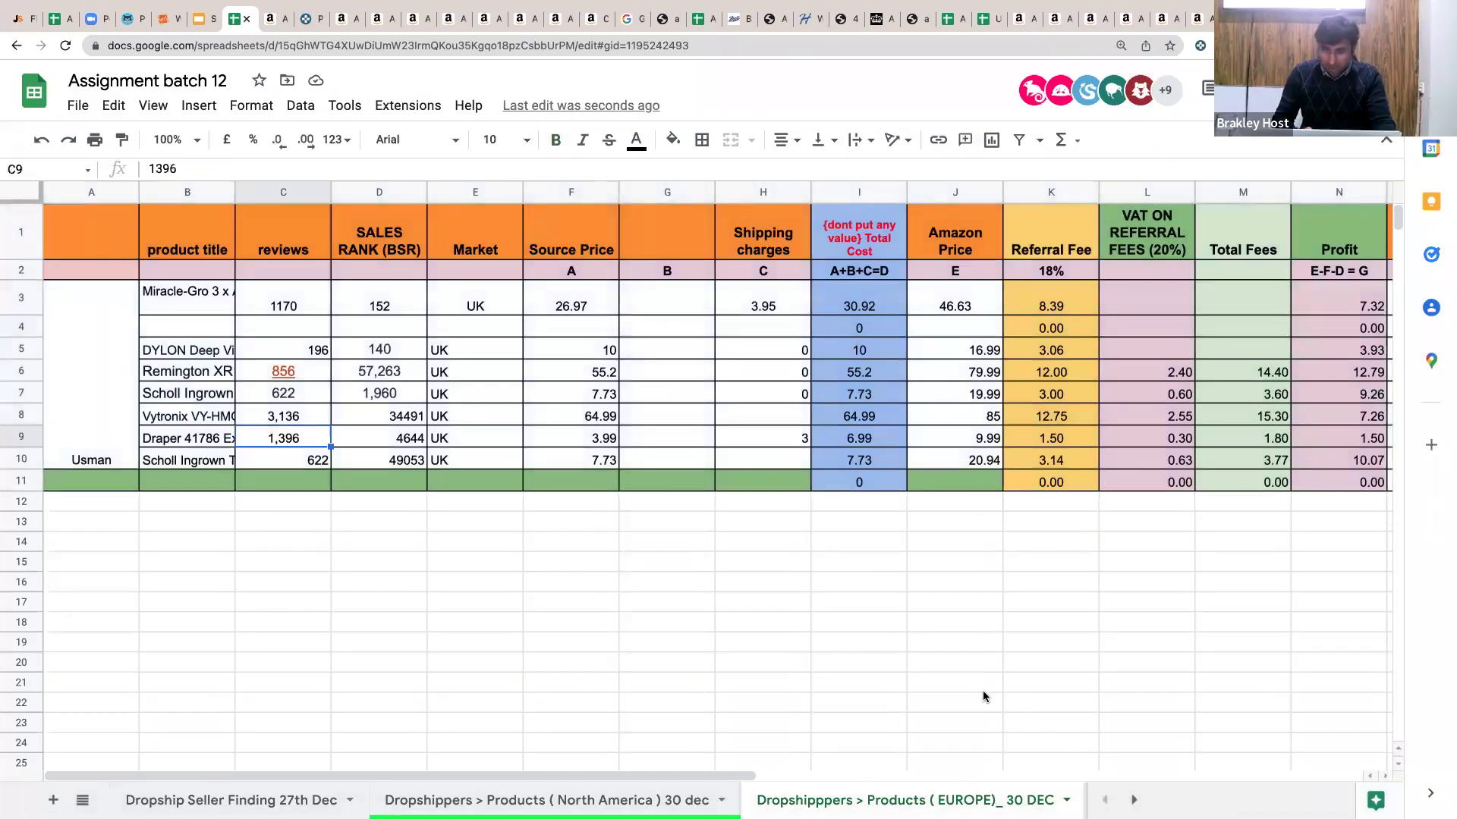
left_click(742, 376)
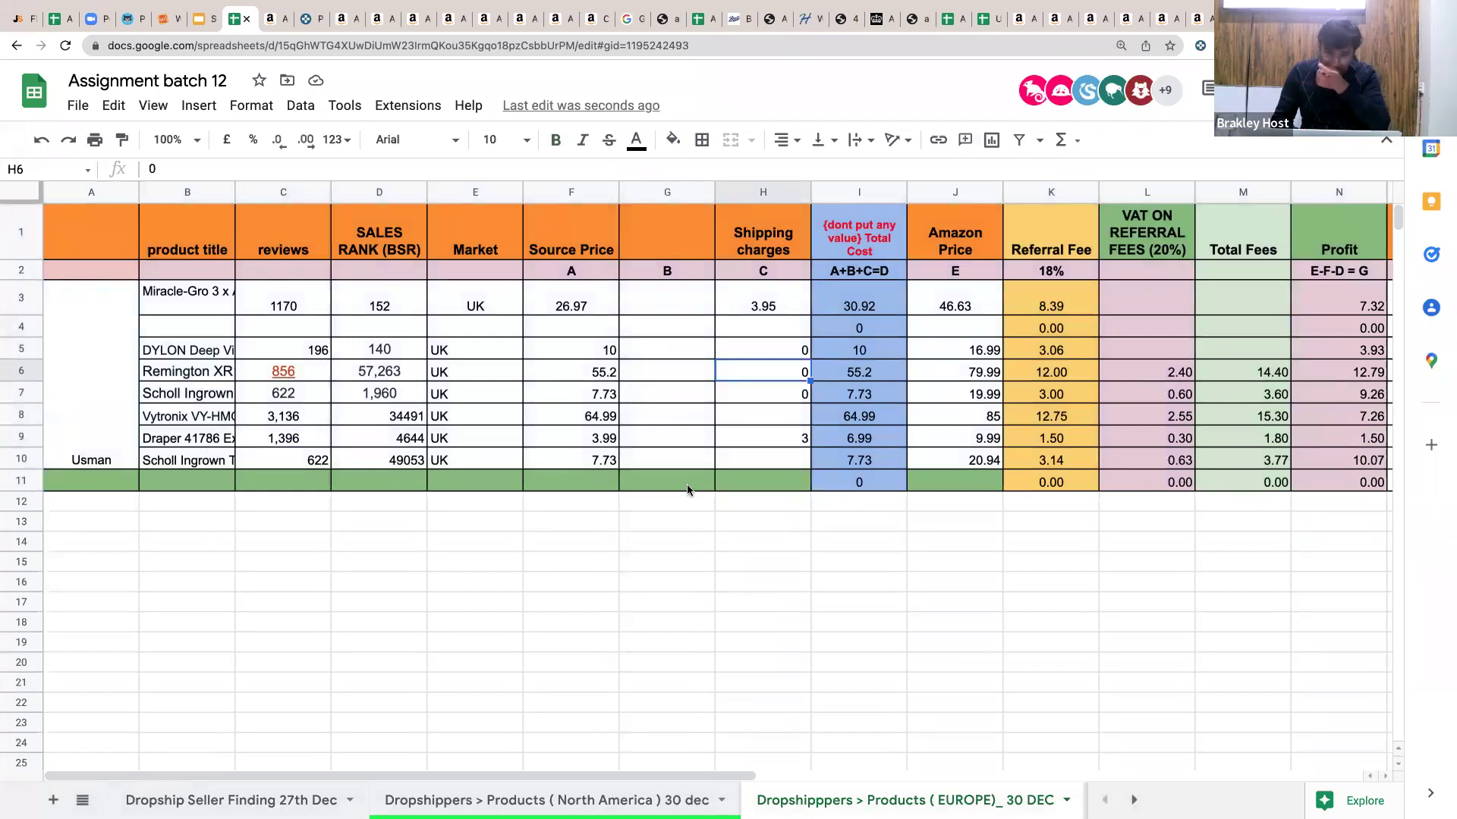
left_click(844, 461)
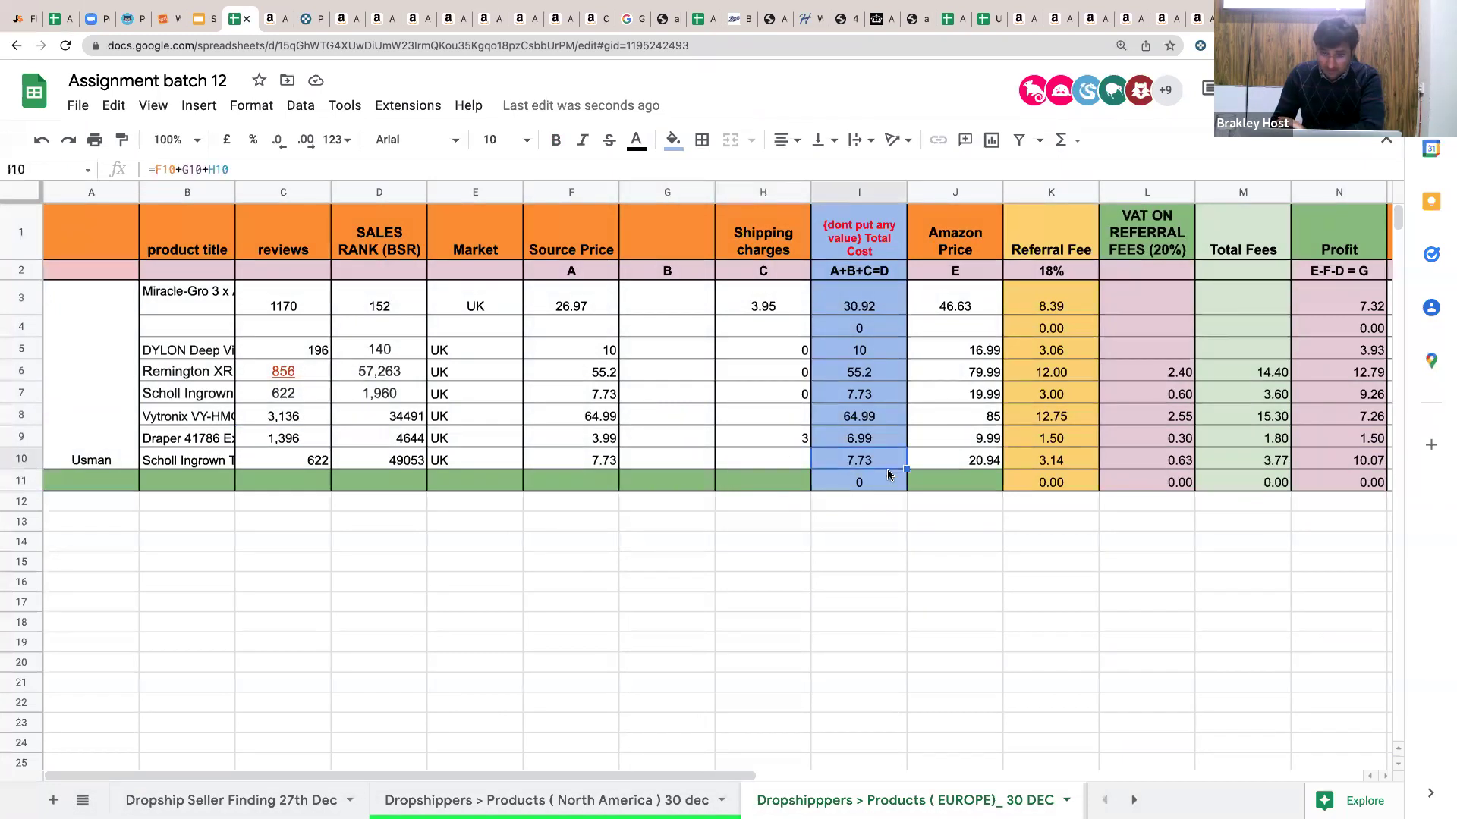
left_click_drag(906, 491, 784, 536)
left_click_drag(667, 366, 653, 613)
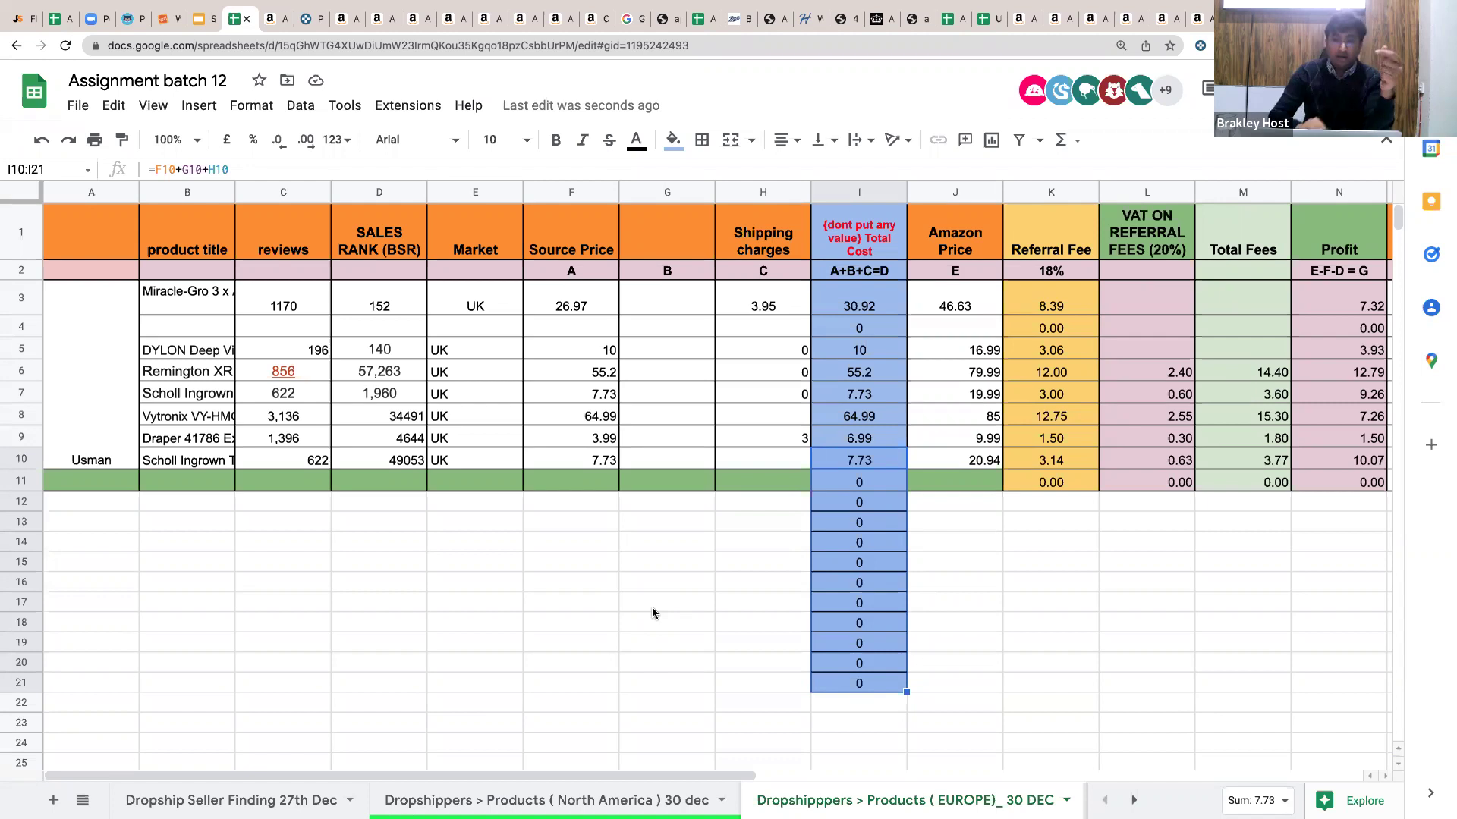
Fill the Referral Fee formula from K11 down to K20.
left_click(873, 477)
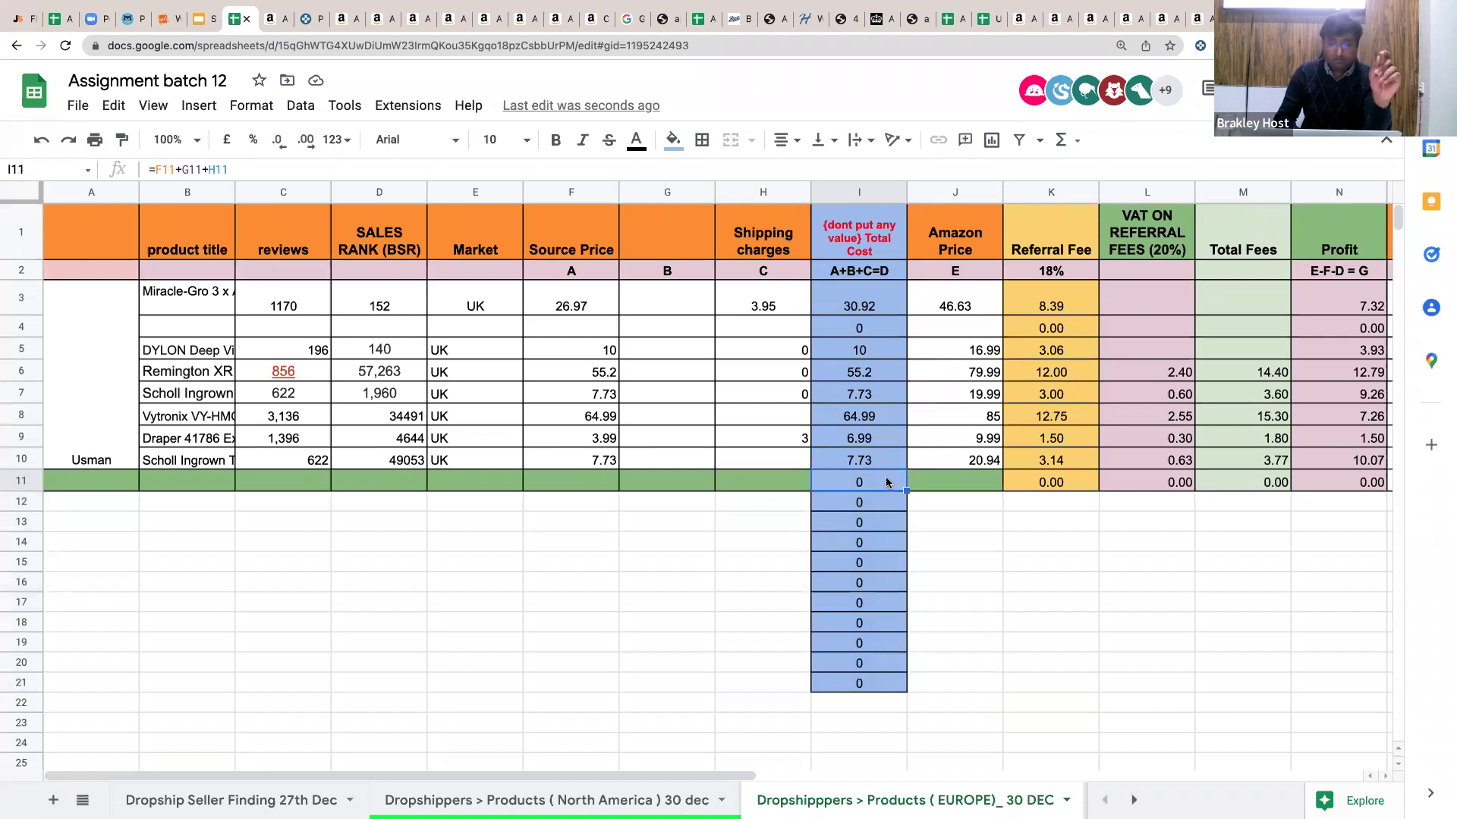
left_click(964, 498)
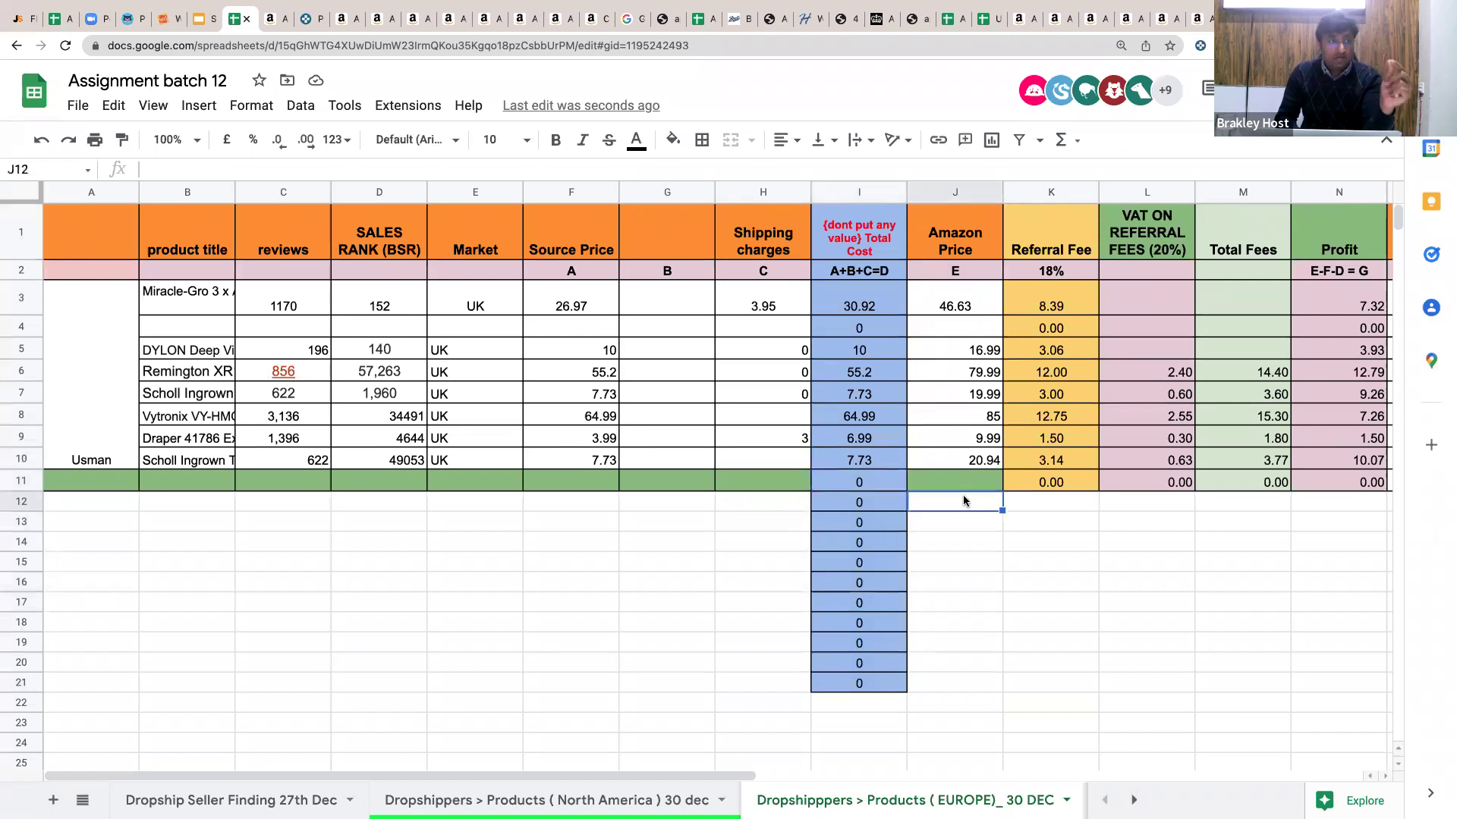
left_click(1061, 489)
left_click_drag(1097, 492, 1093, 664)
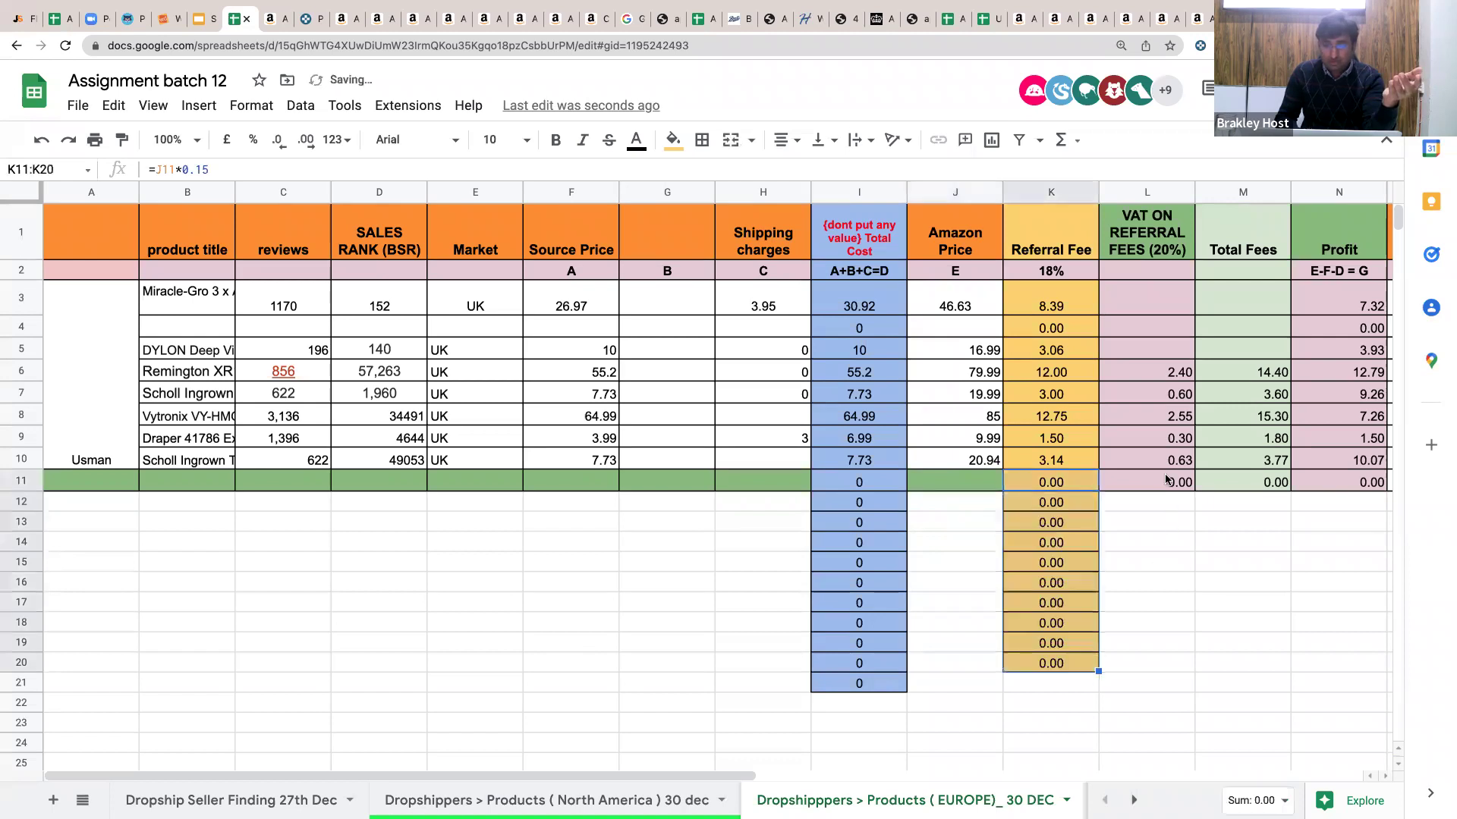
left_click(1167, 480)
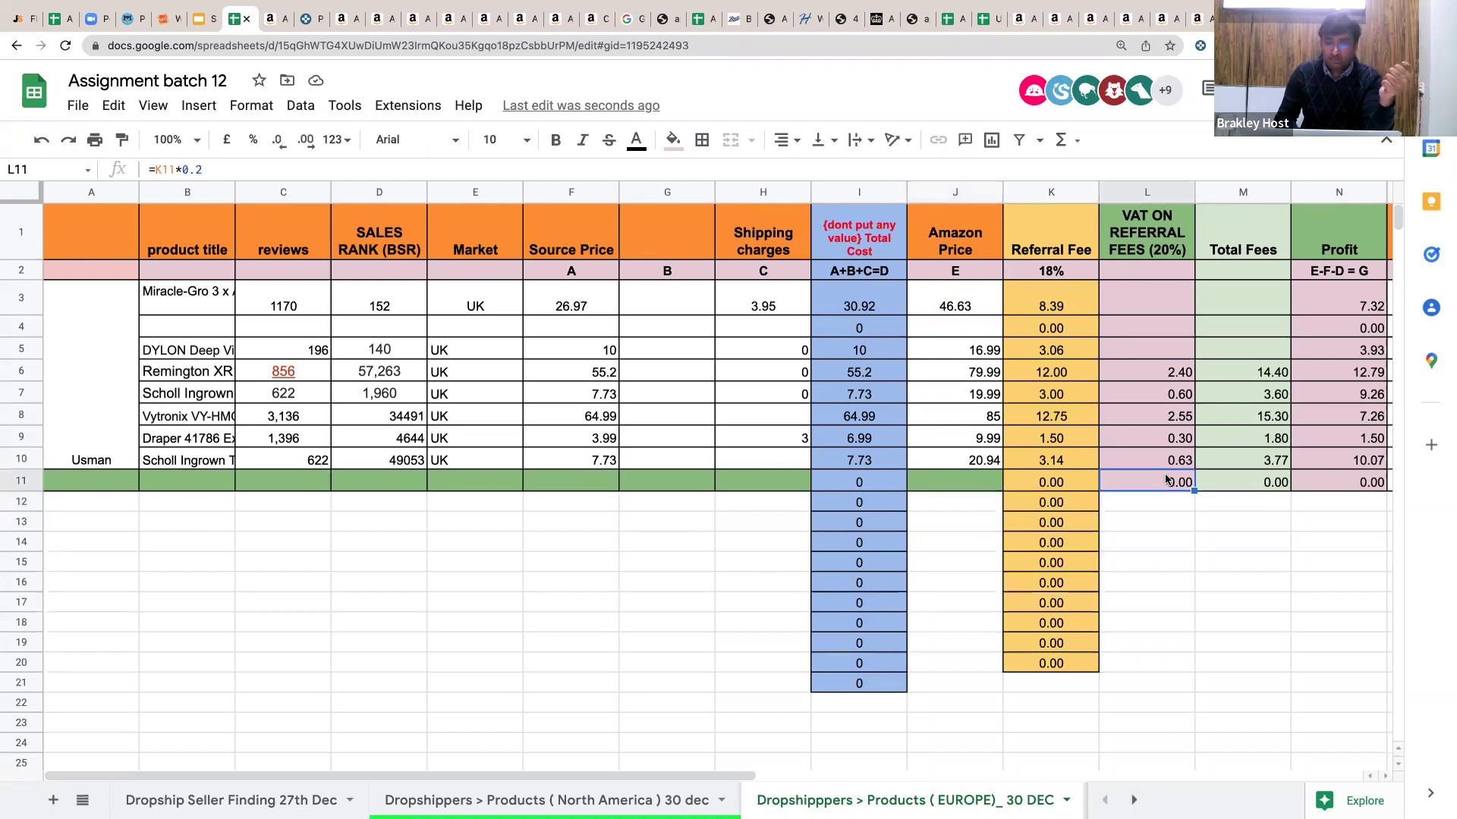
Return to the Referral Fee formula and select the 18% referral fee rate cell.
scroll(1166, 480, "down", 2)
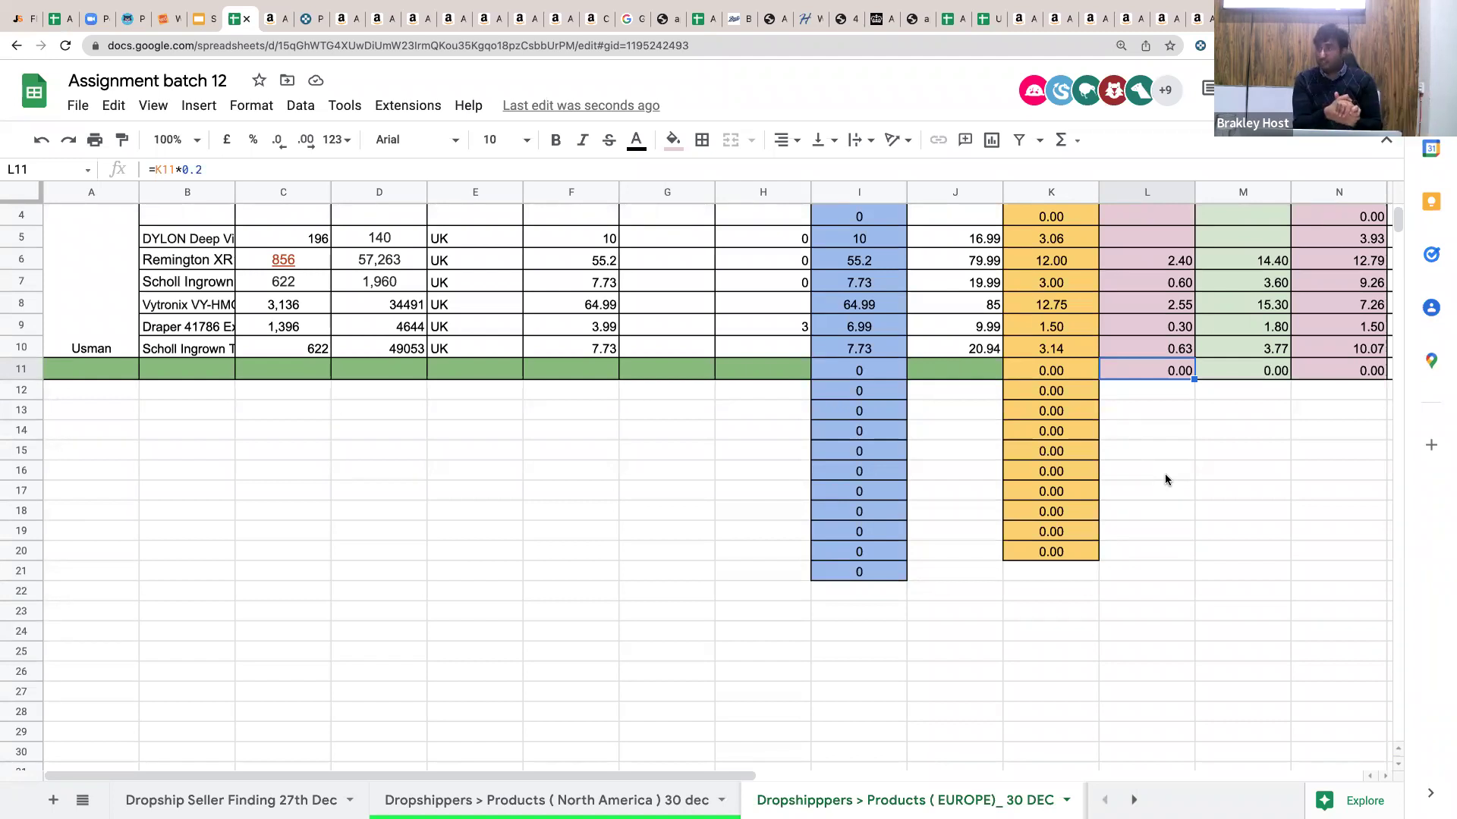
scroll(1165, 478, "up", 3)
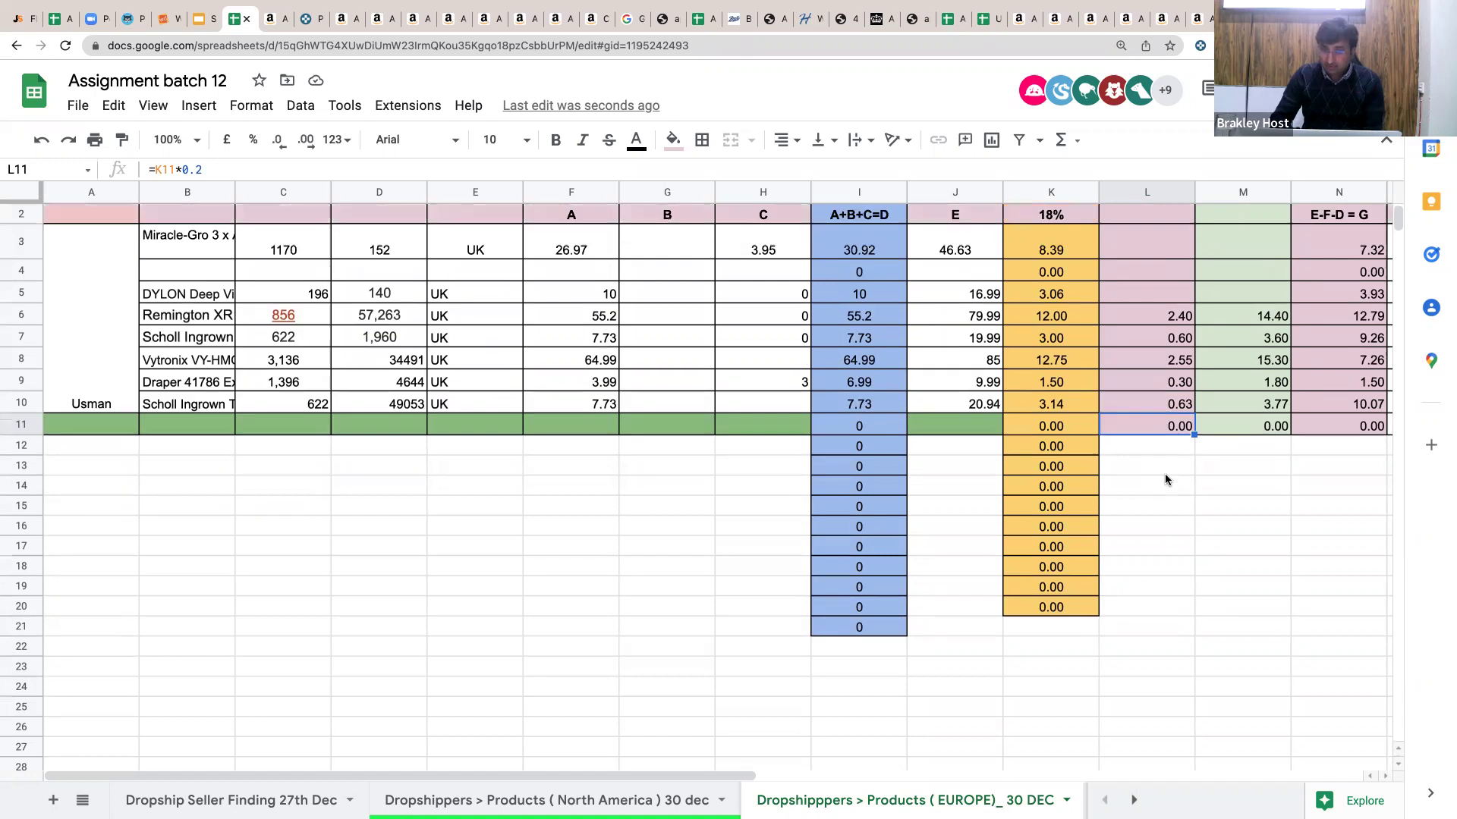
left_click(1042, 476)
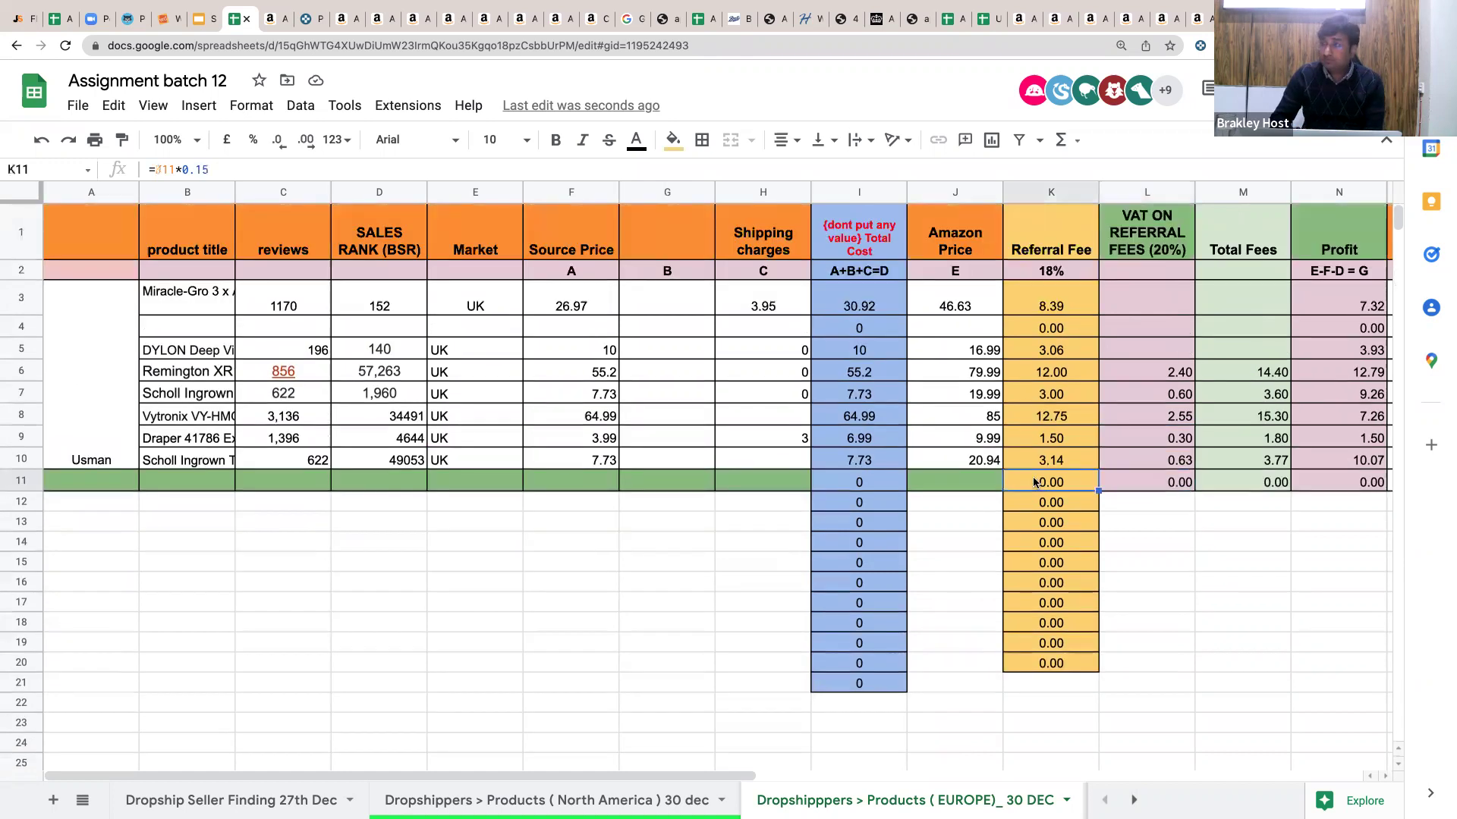
left_click(1059, 271)
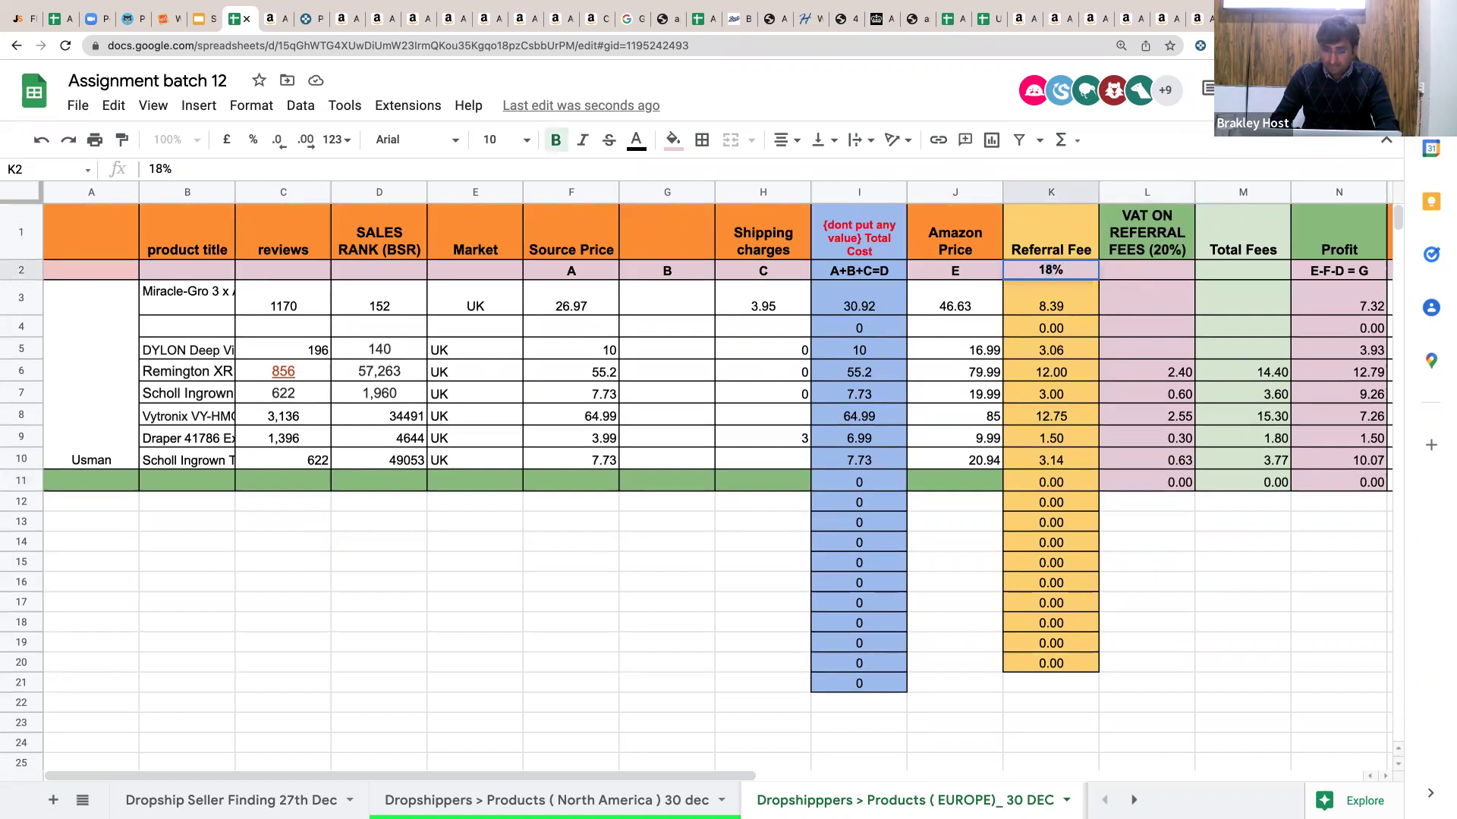
Change the referral fee rate to 15% and fill the VAT formula down column L to row 19.
type("15%")
key("Return")
left_click(1172, 416)
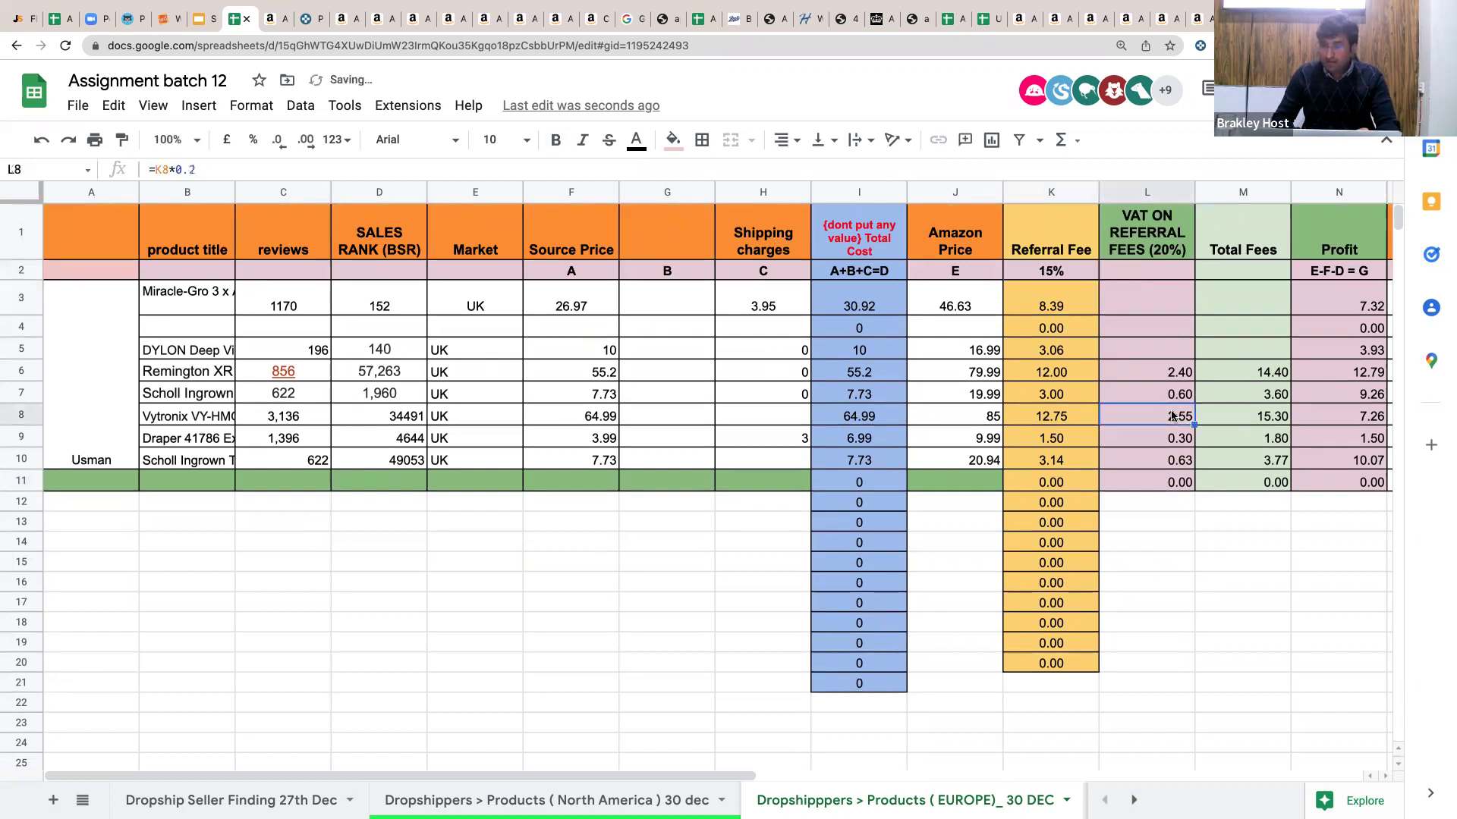
left_click_drag(1195, 426, 1180, 631)
left_click(1000, 465)
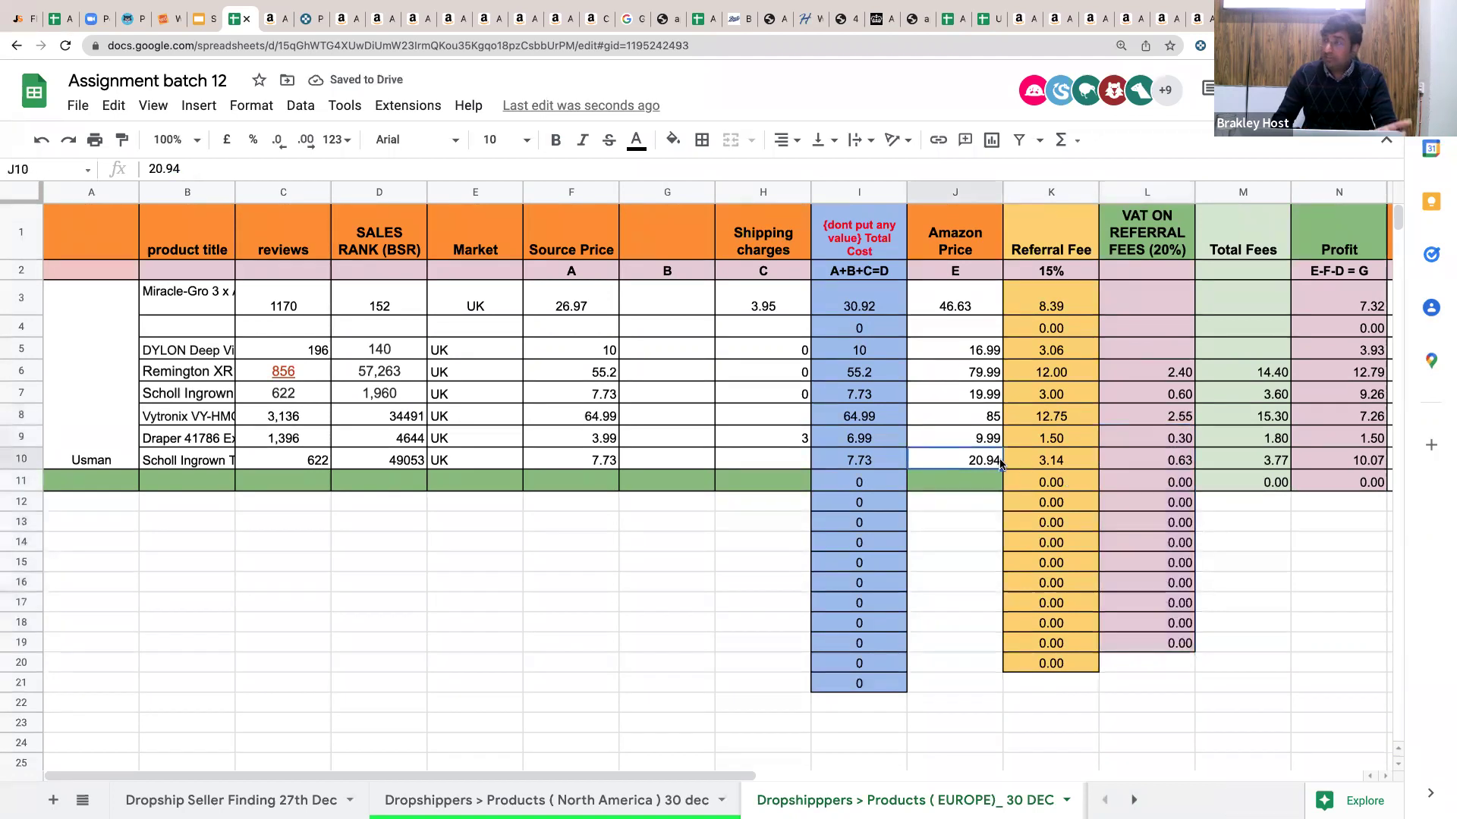
Inspect row 10's Referral Fee, VAT, Total Fees, Profit and ROI formulas.
key("Right")
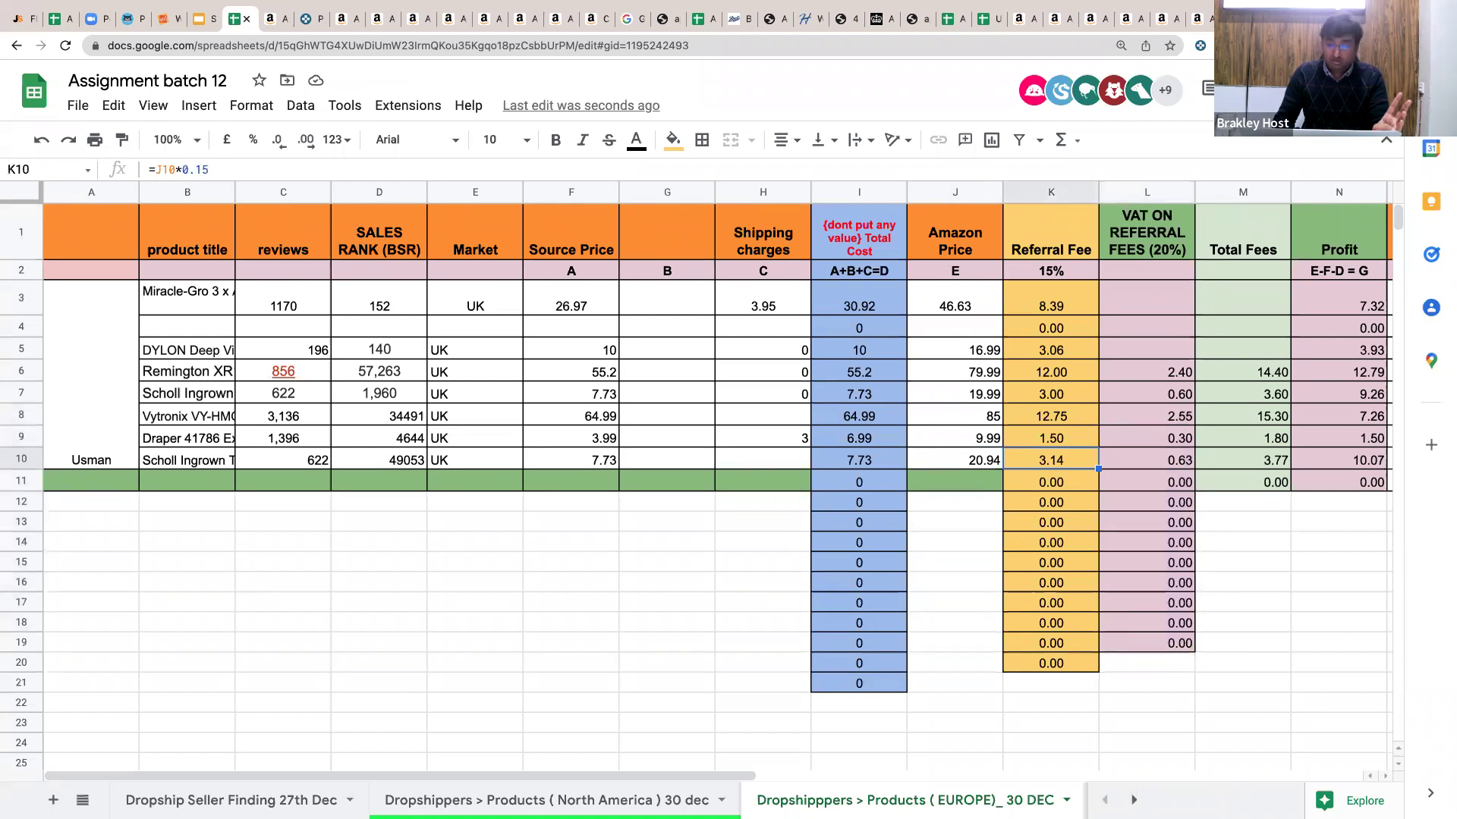
left_click(1147, 460)
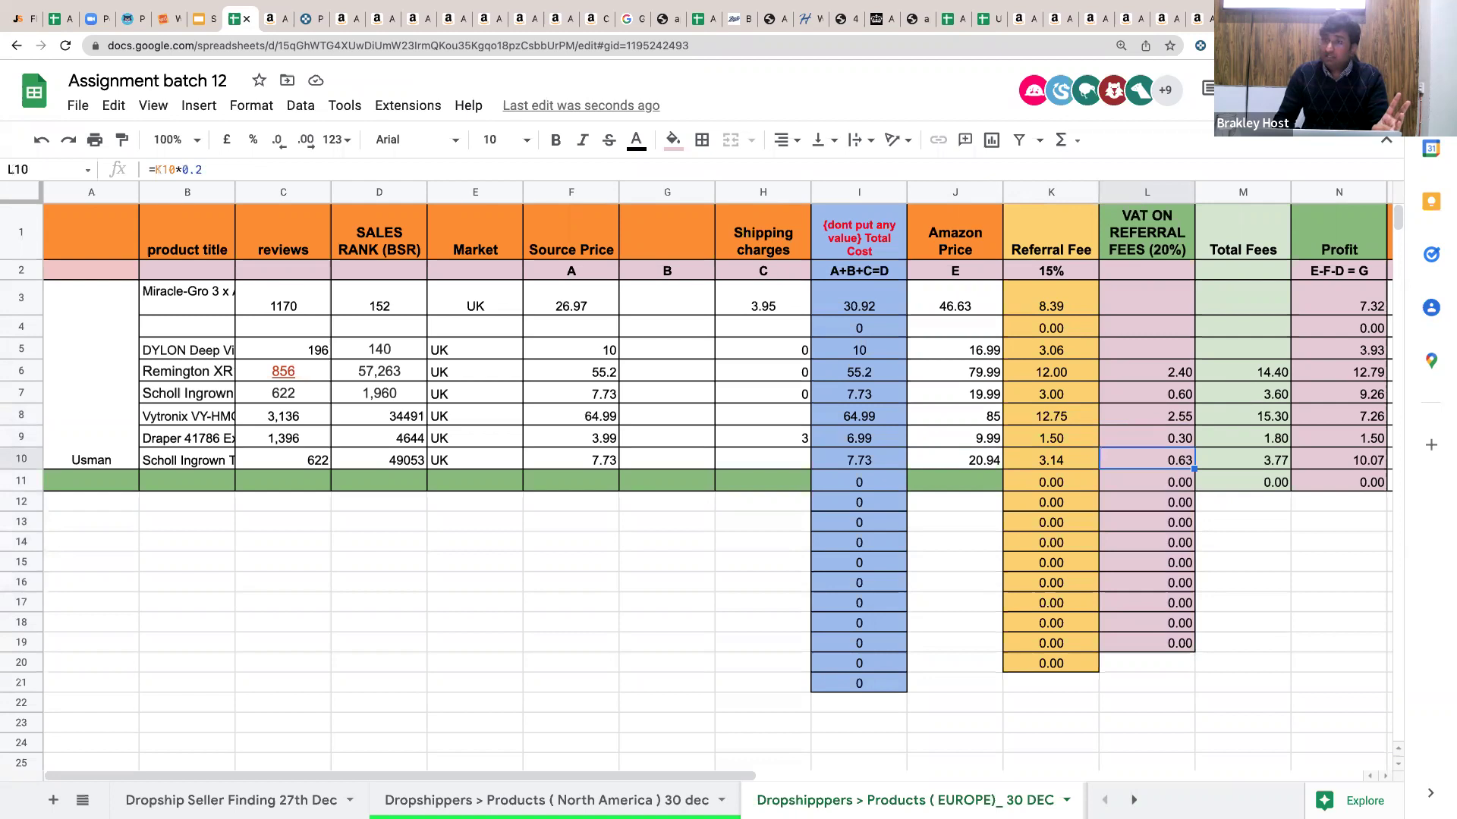
left_click(1243, 460)
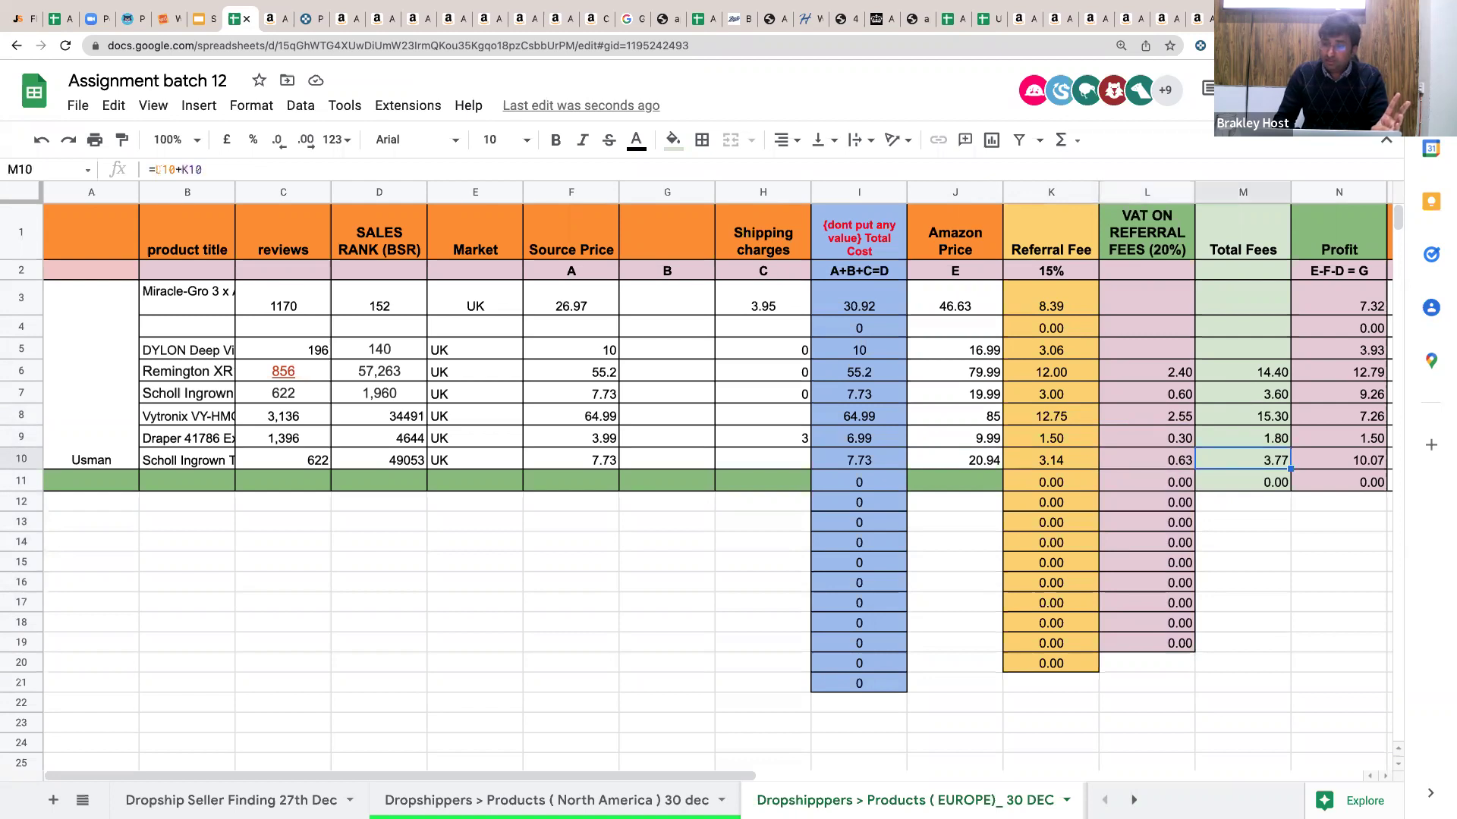
left_click(1051, 460)
left_click(955, 460)
left_click(1051, 460)
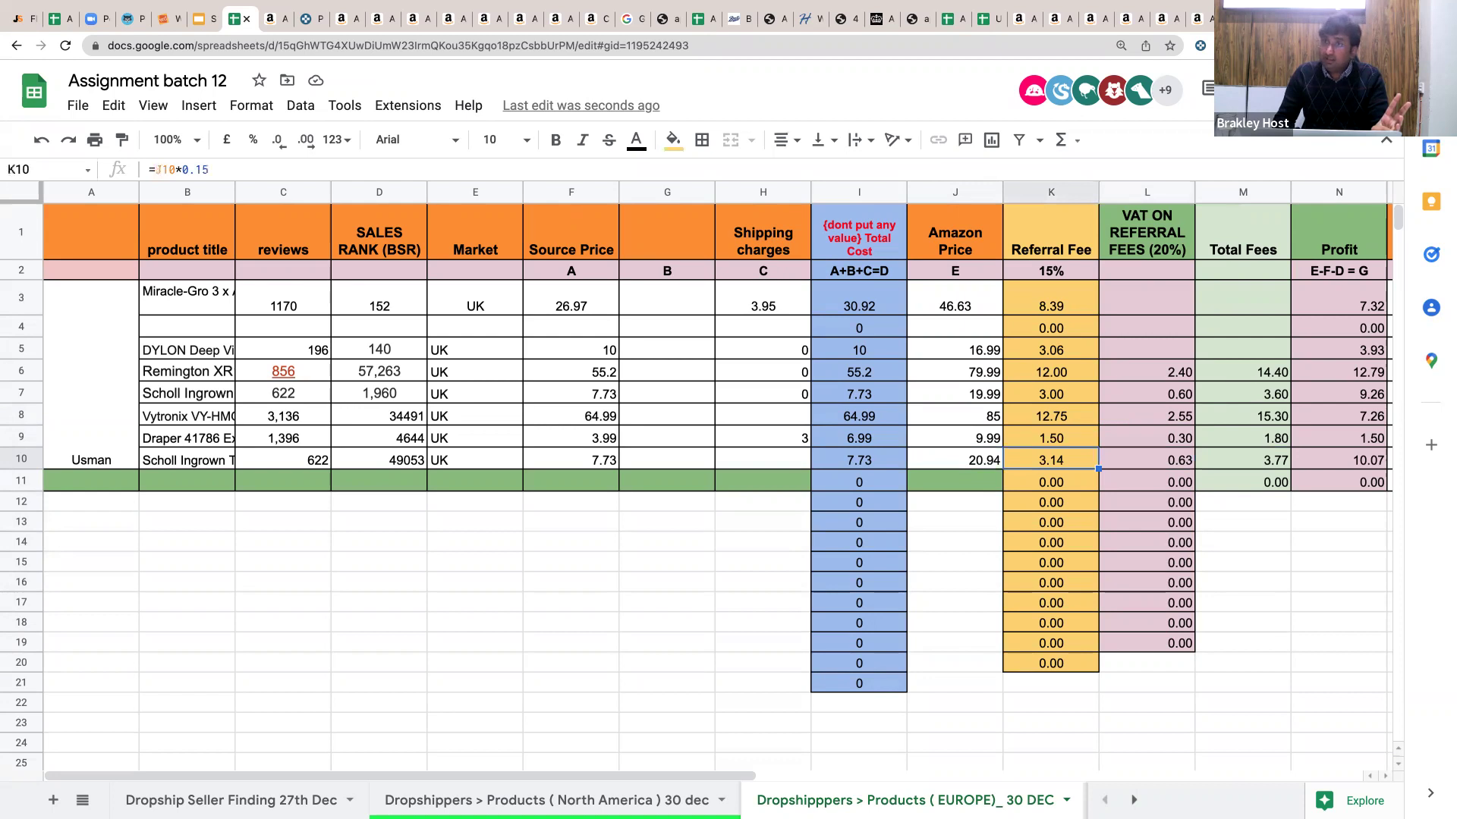
left_click(1339, 459)
key("Right")
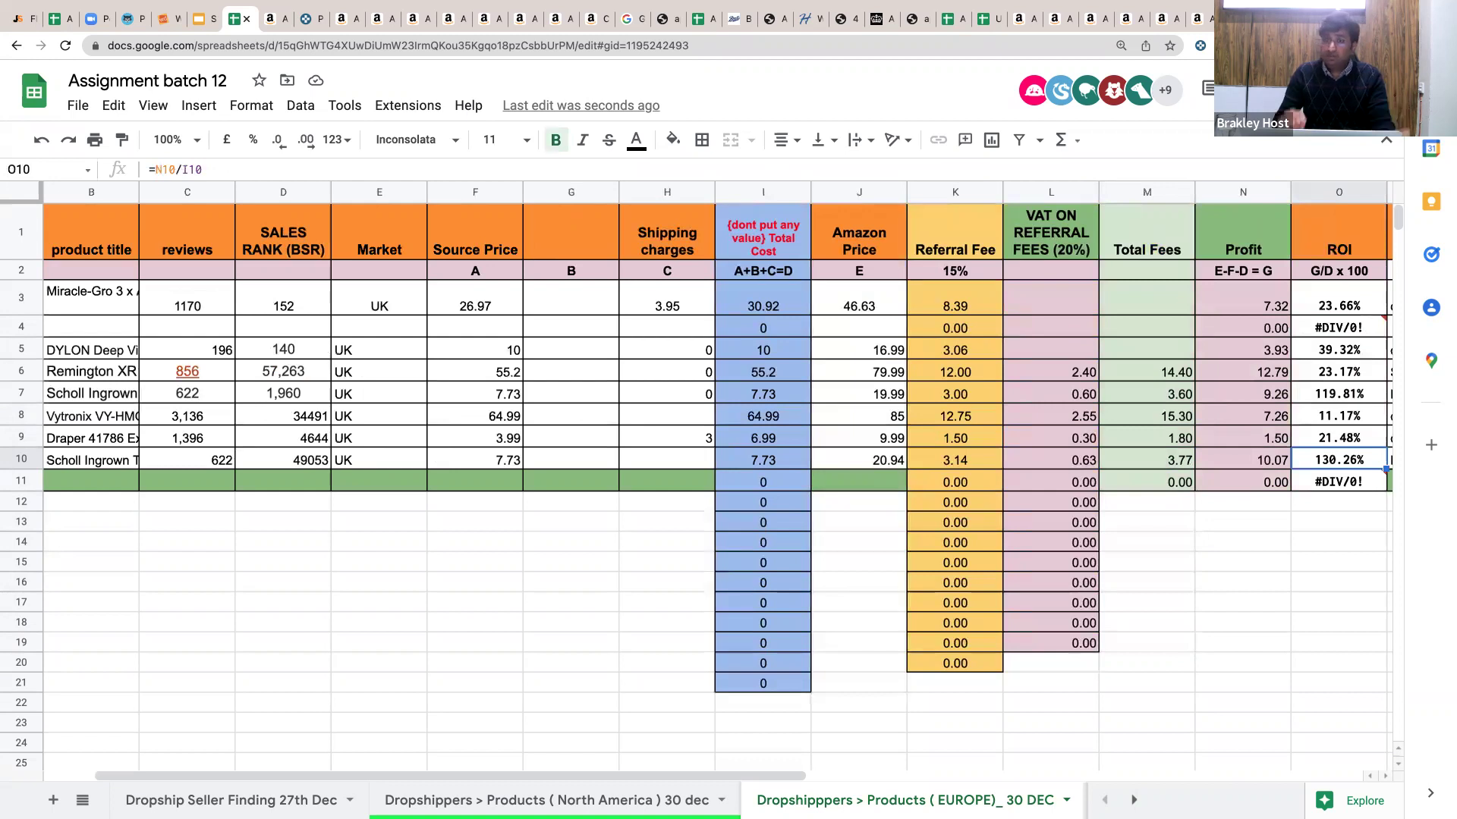
Fill the Total Fees, Profit and ROI formulas down to rows 21–23.
left_click(1159, 442)
left_click_drag(1195, 448, 1184, 683)
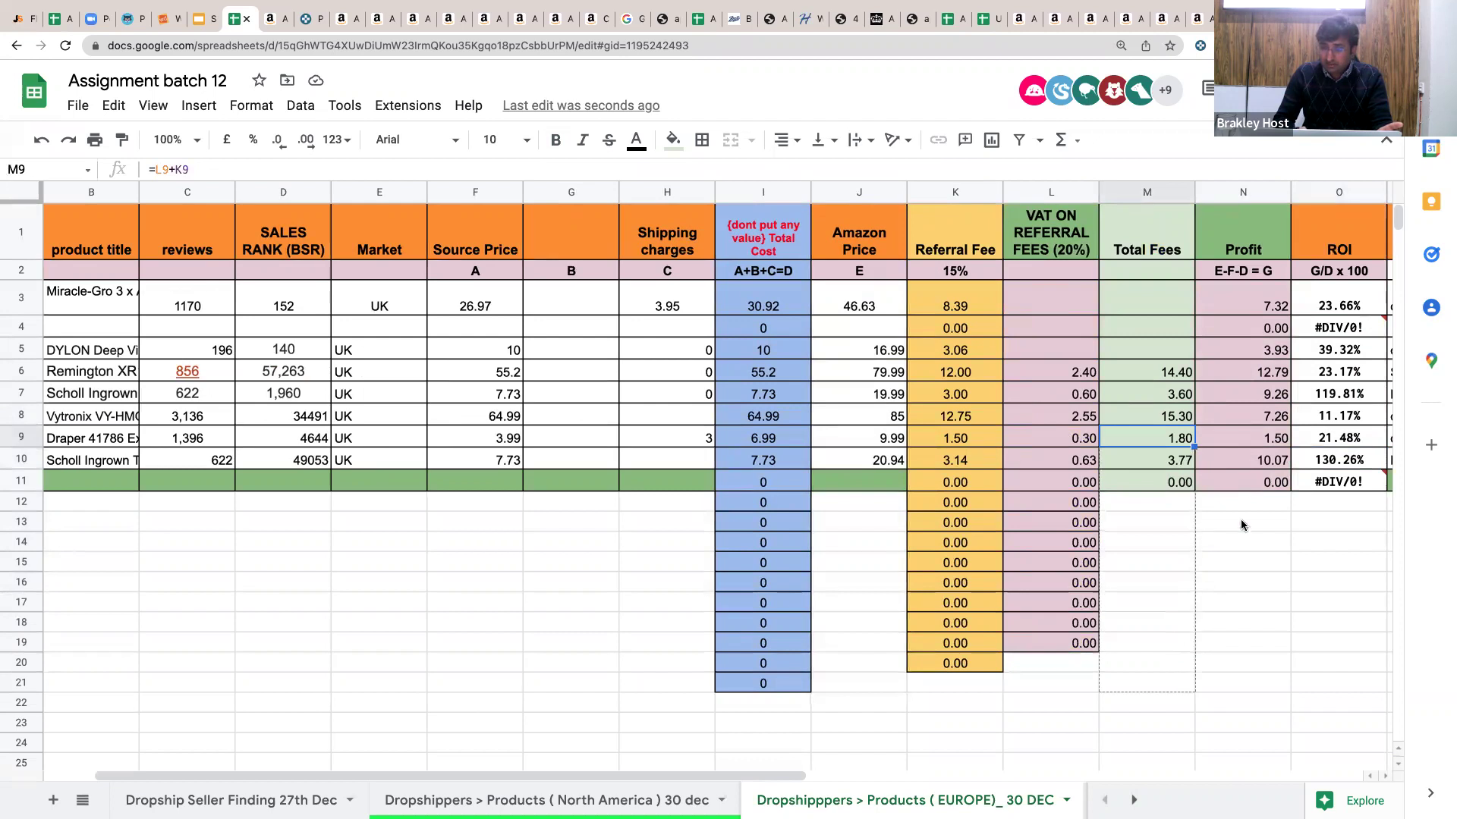
left_click(1236, 419)
left_click_drag(1290, 423, 1336, 727)
left_click(1377, 423)
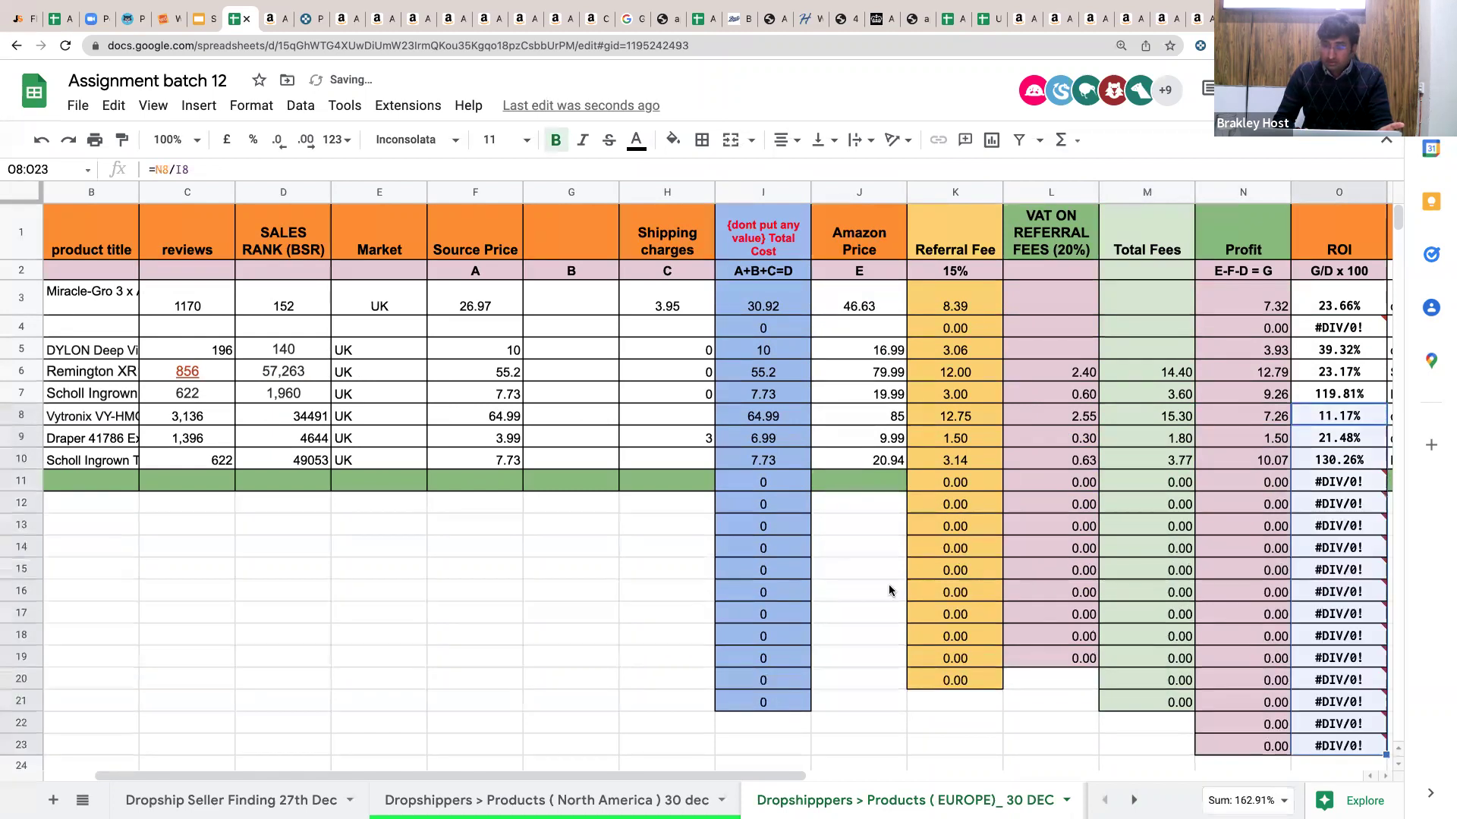
left_click(889, 590)
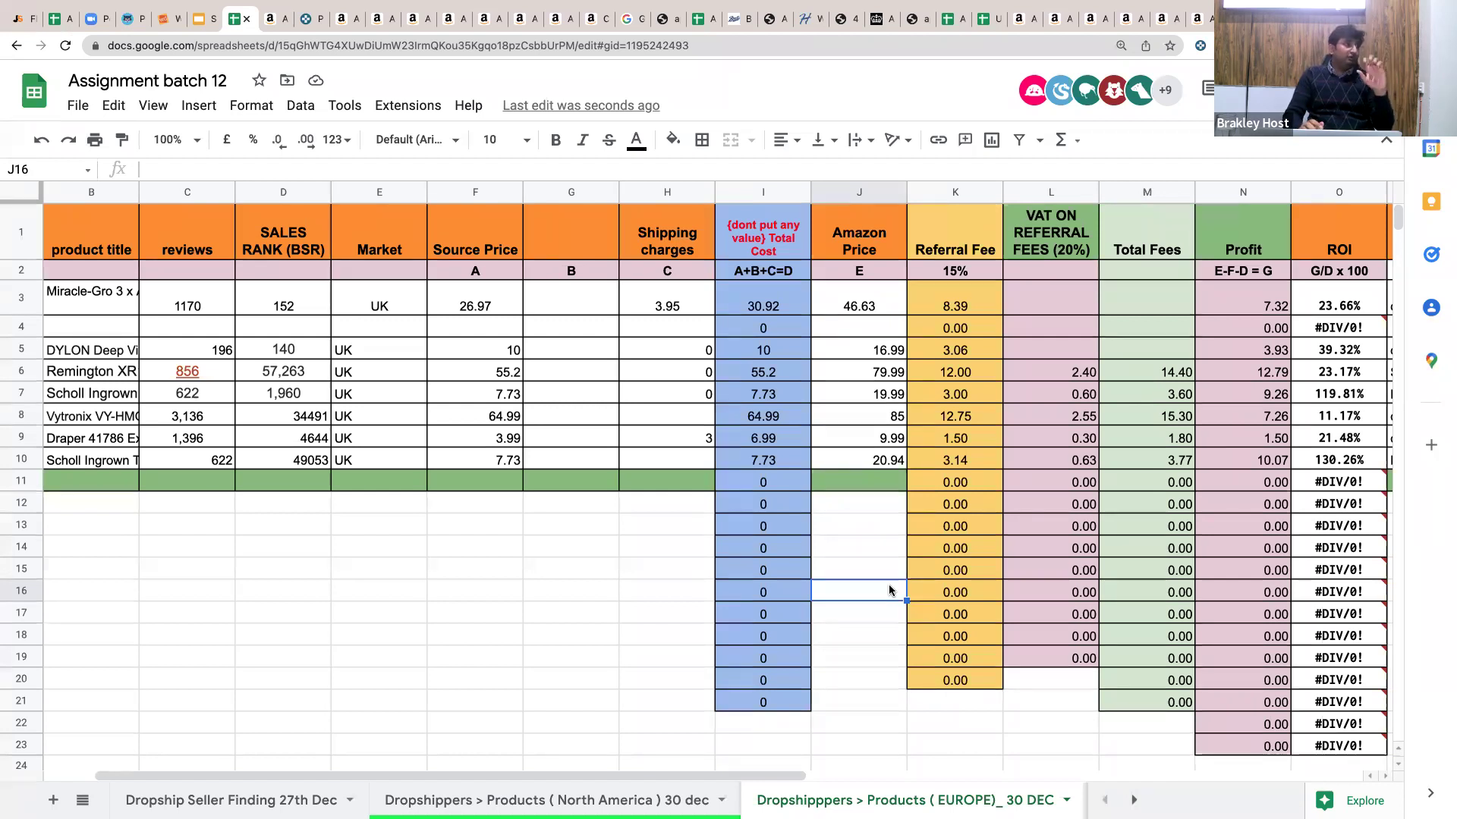
left_click_drag(1061, 254, 1036, 617)
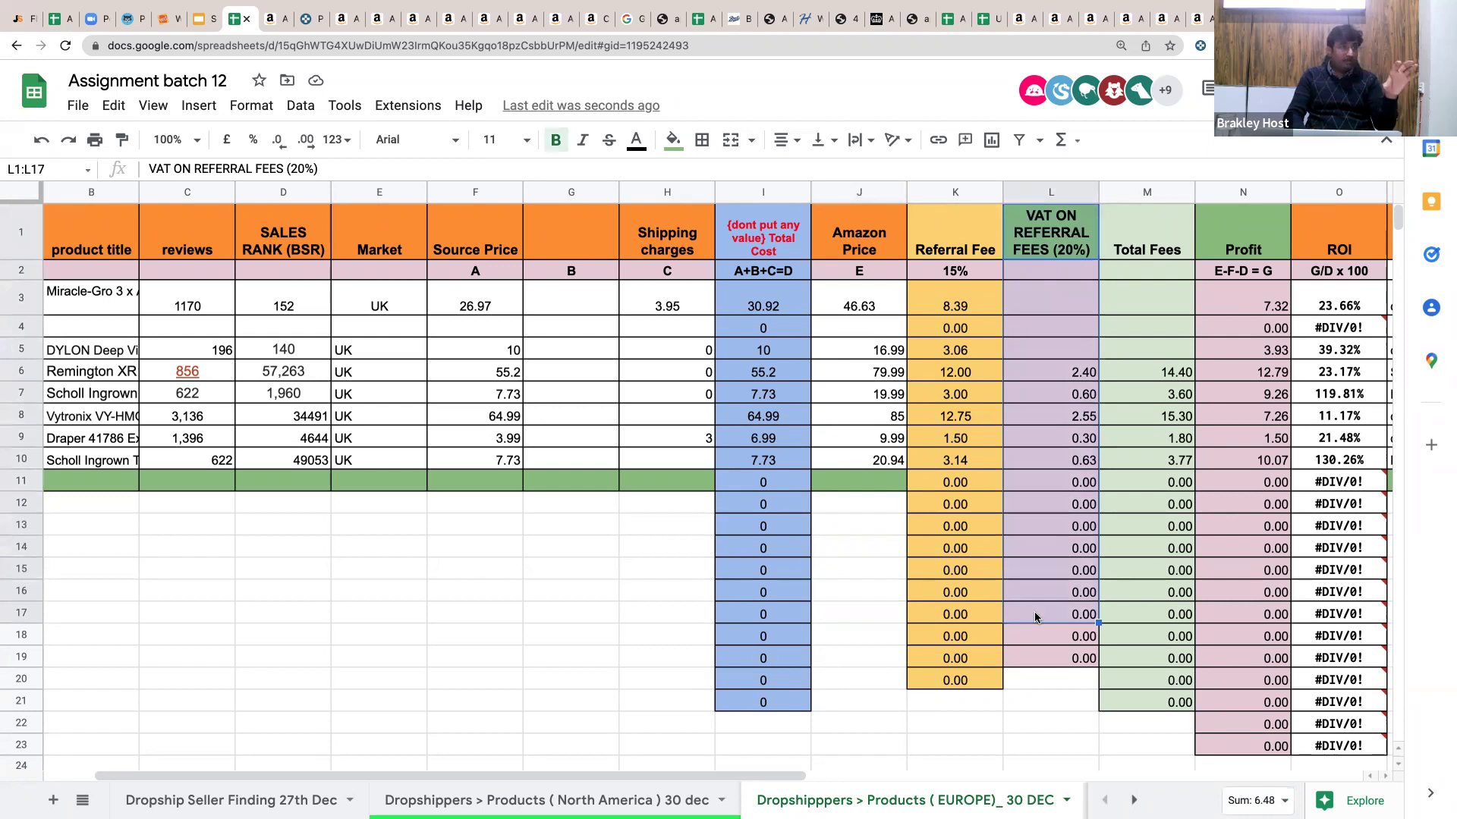
left_click(862, 635)
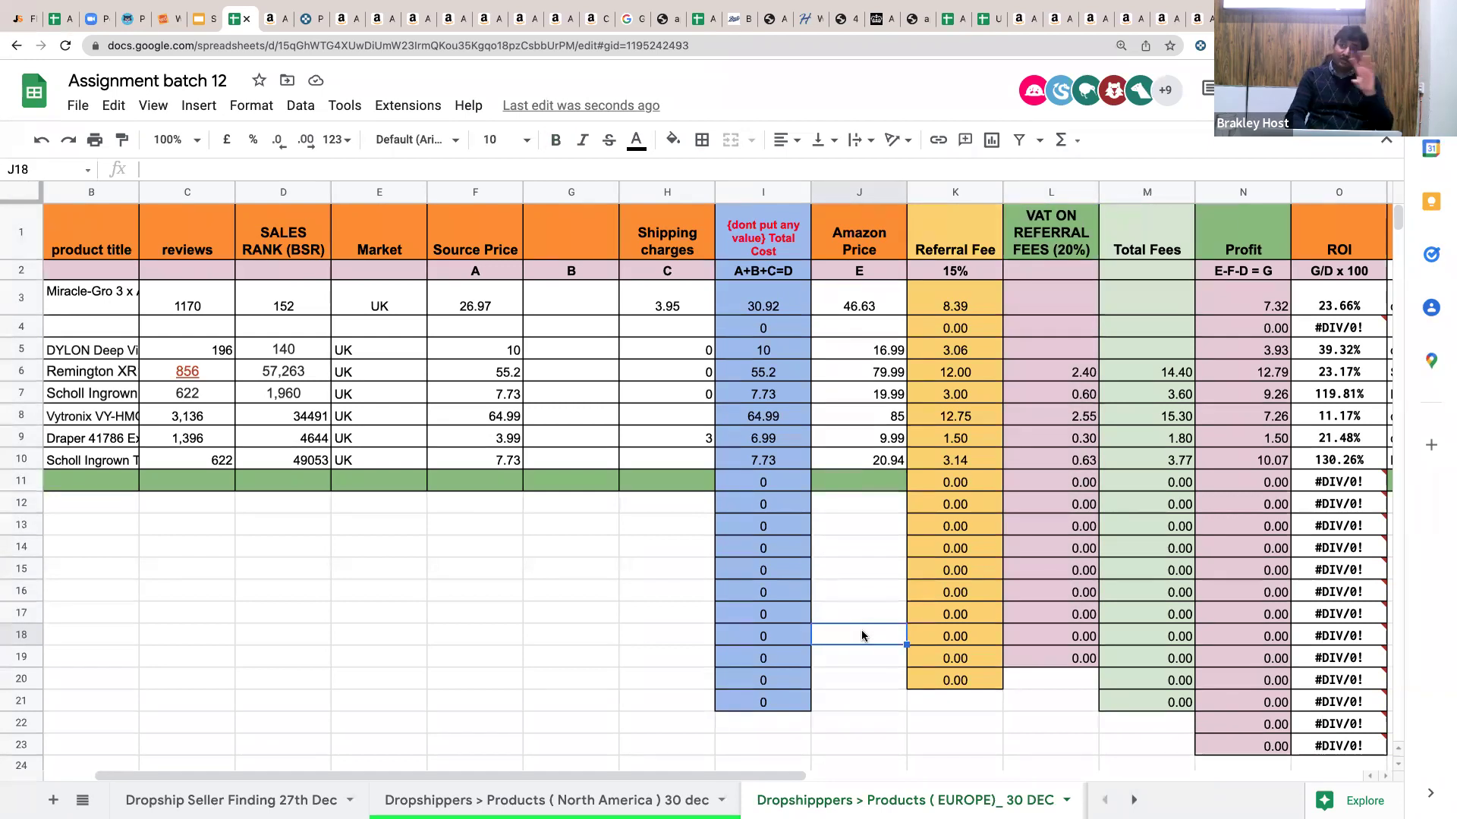
left_click_drag(1055, 469, 1054, 638)
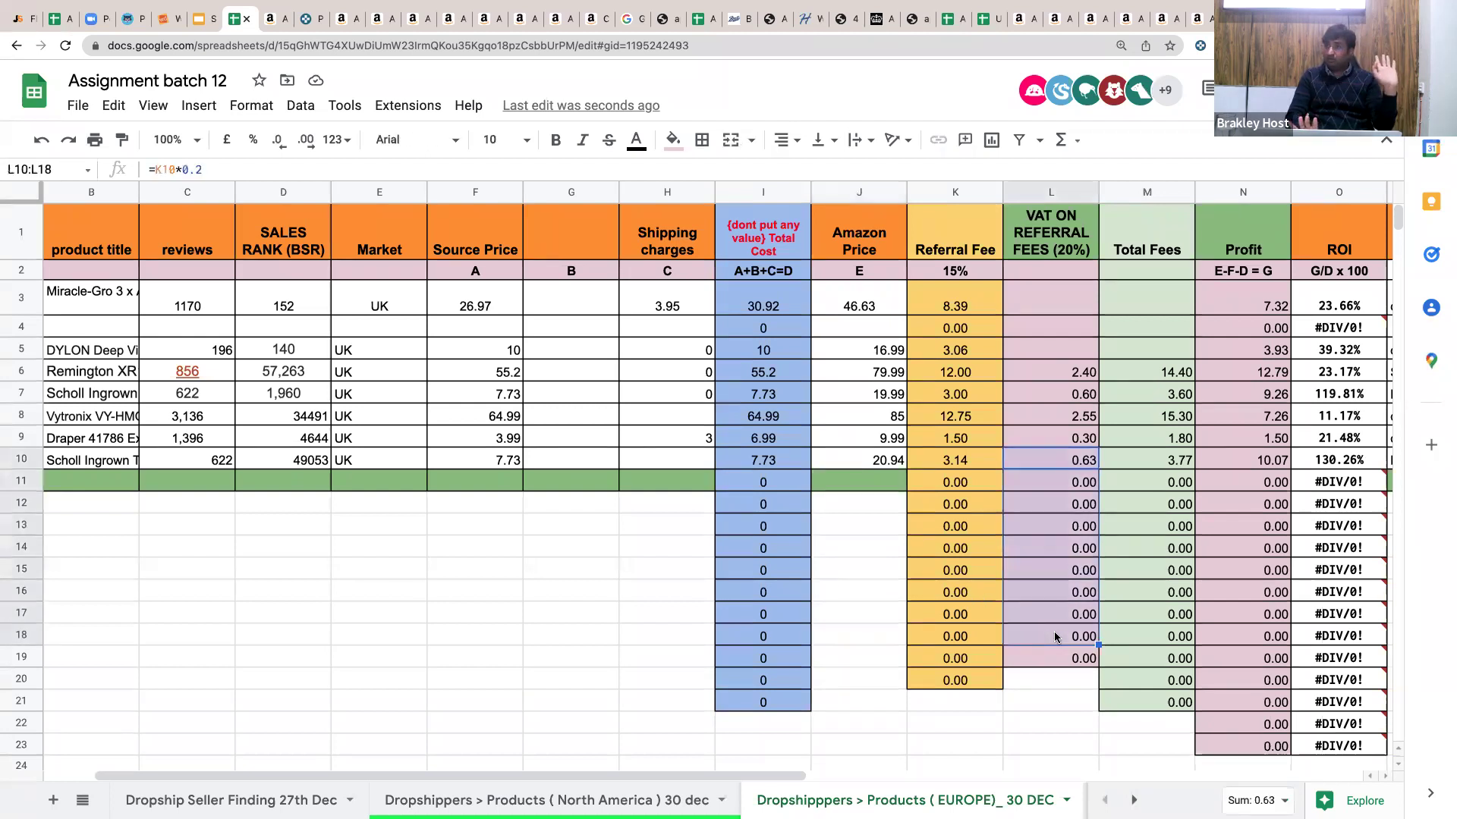
left_click_drag(1054, 298, 1050, 611)
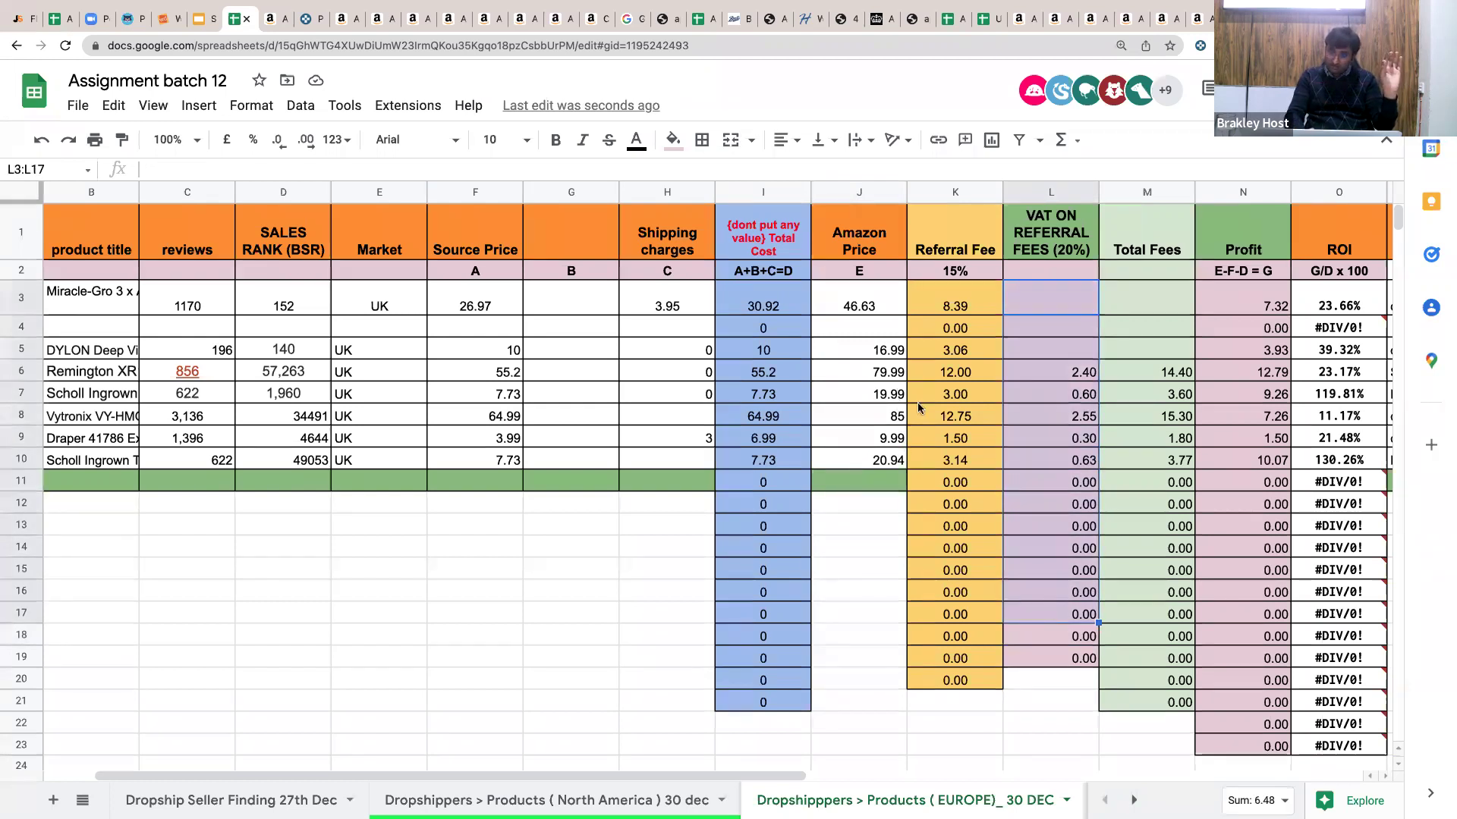
left_click_drag(914, 328, 912, 584)
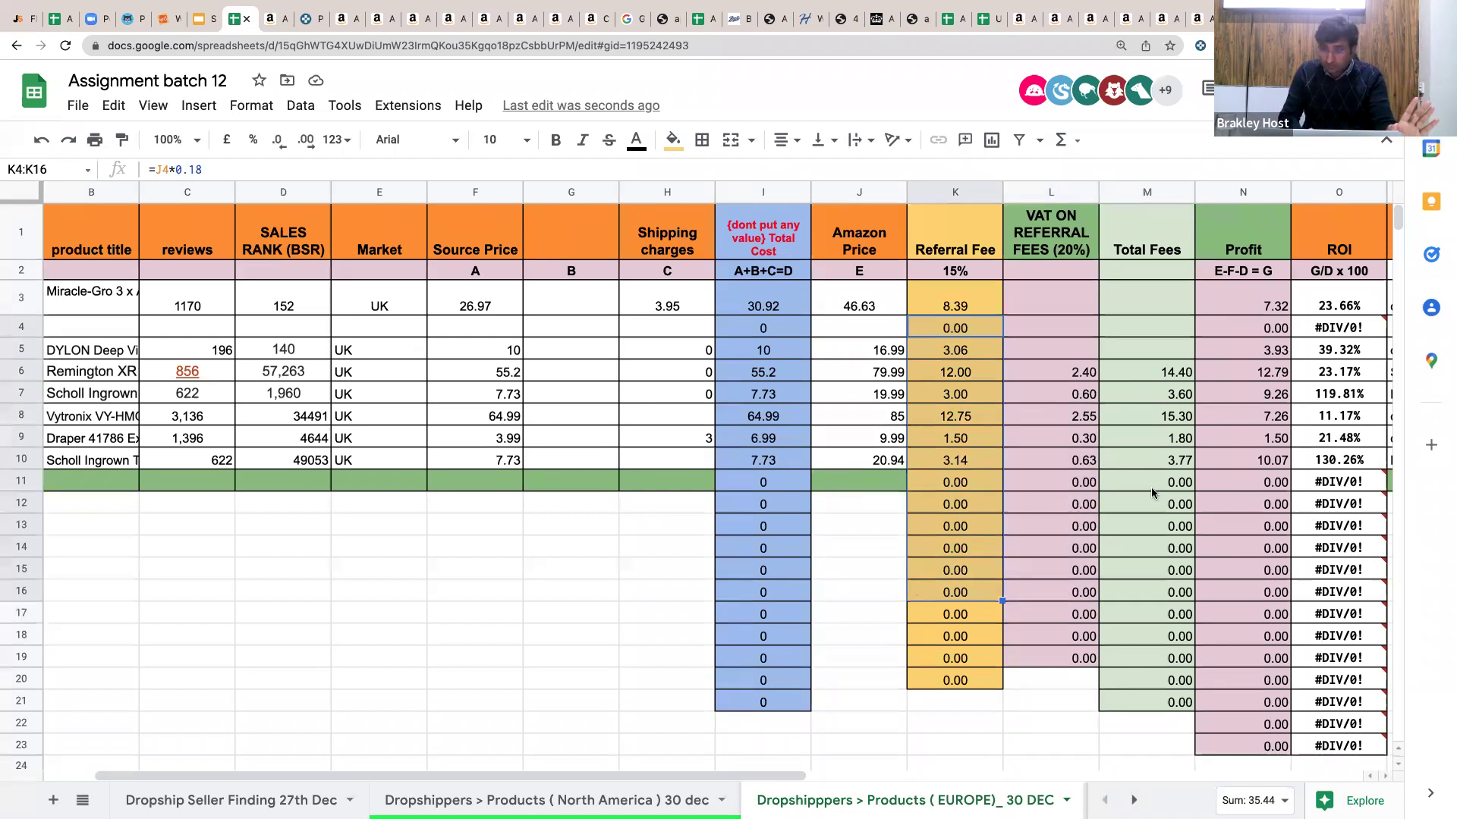
Set the Amazon Link and Source link columns to Clip text wrapping.
scroll(1152, 493, "right", 2)
scroll(1028, 484, "right", 4)
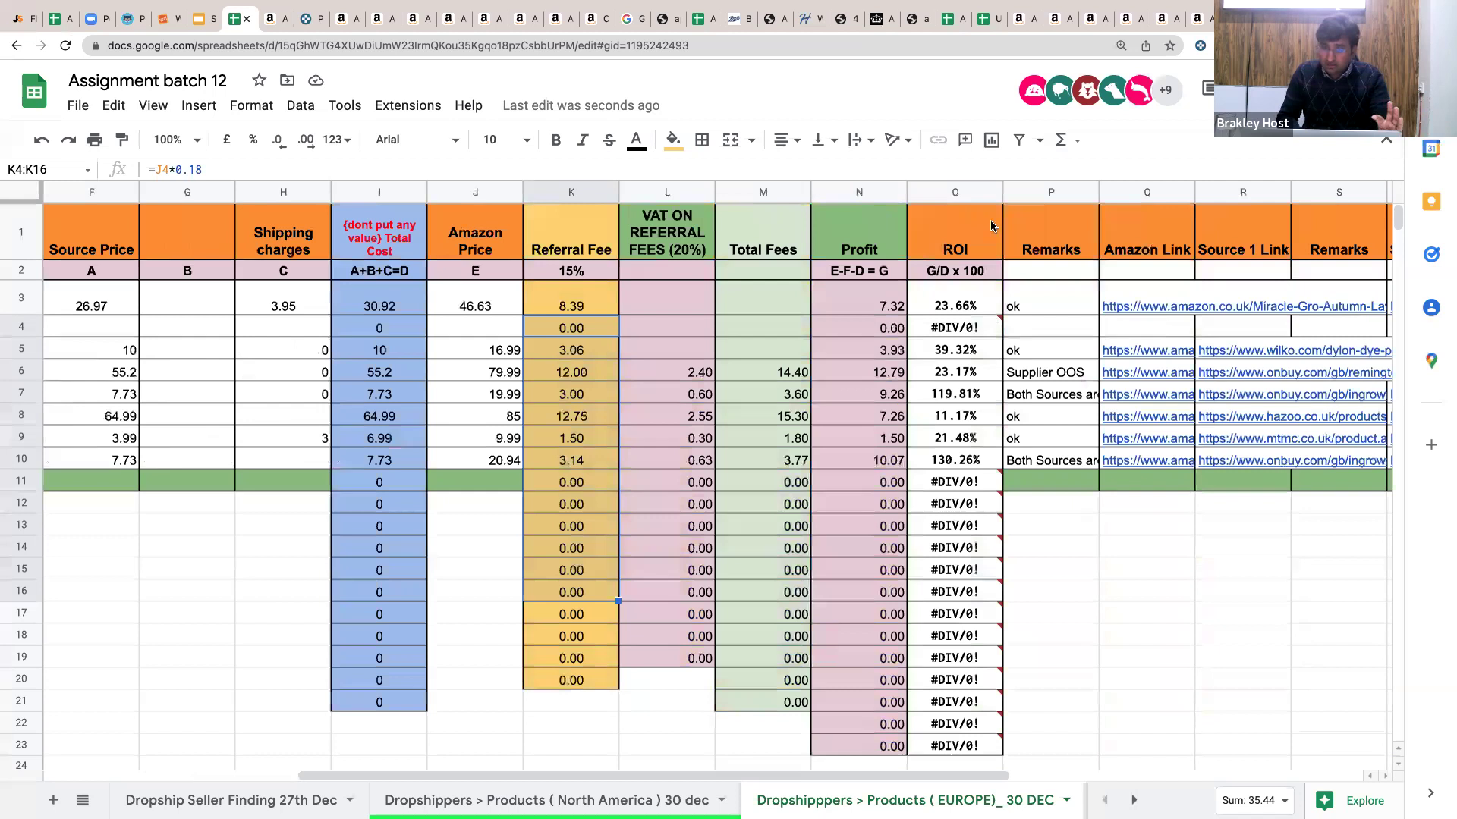
left_click(955, 192)
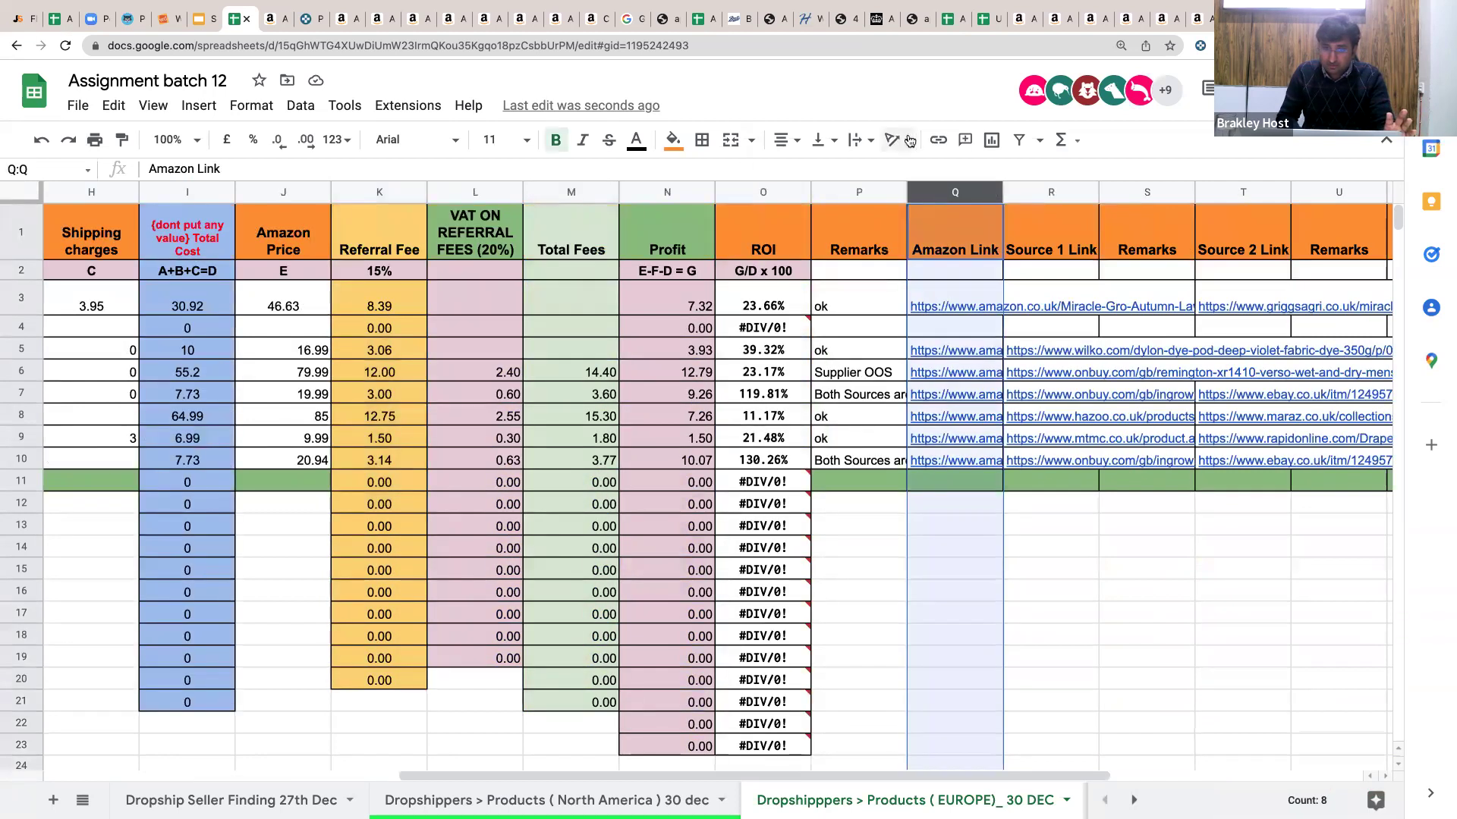
left_click(860, 140)
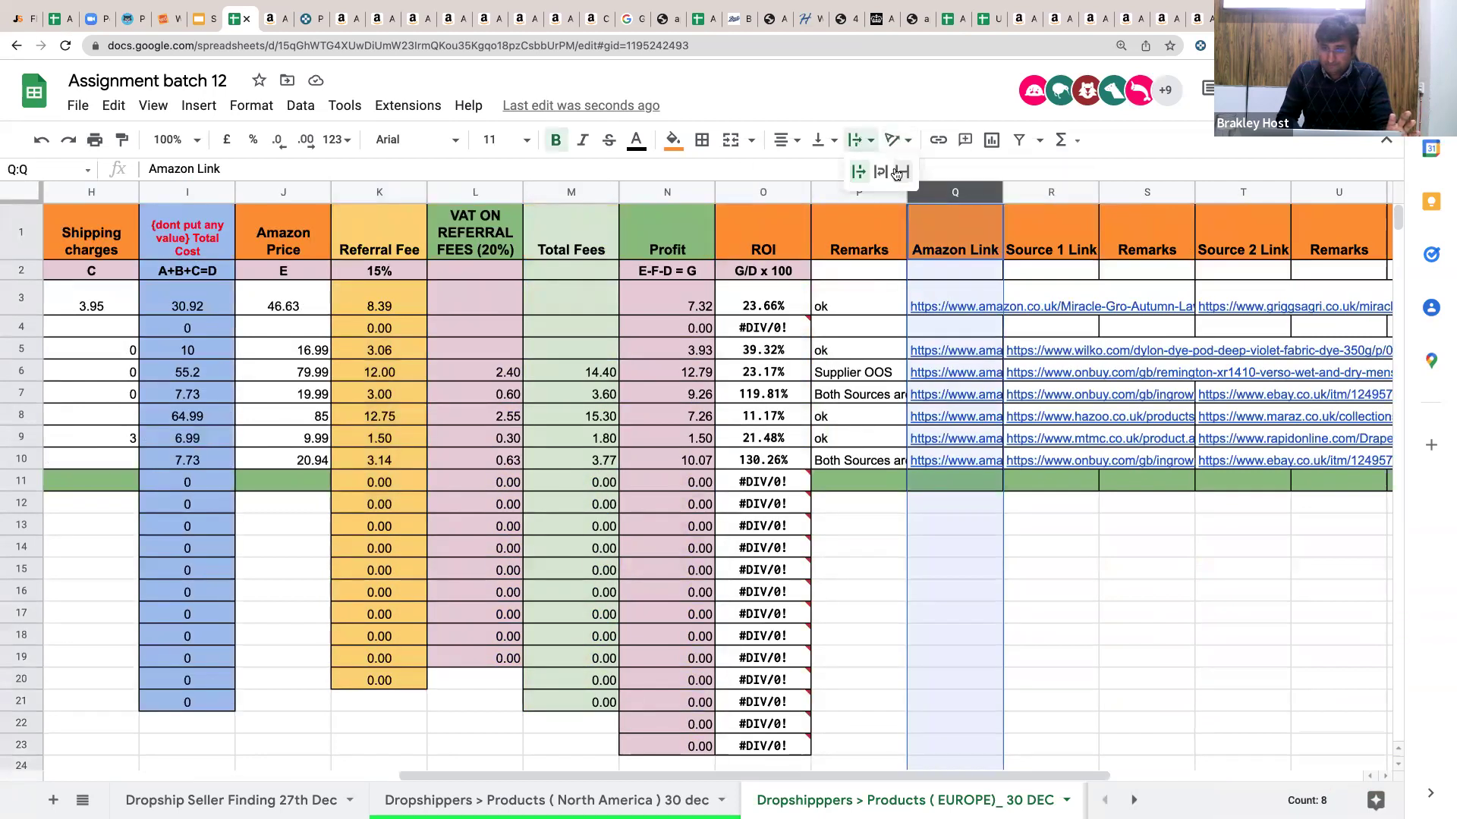
left_click(1040, 188)
left_click(865, 140)
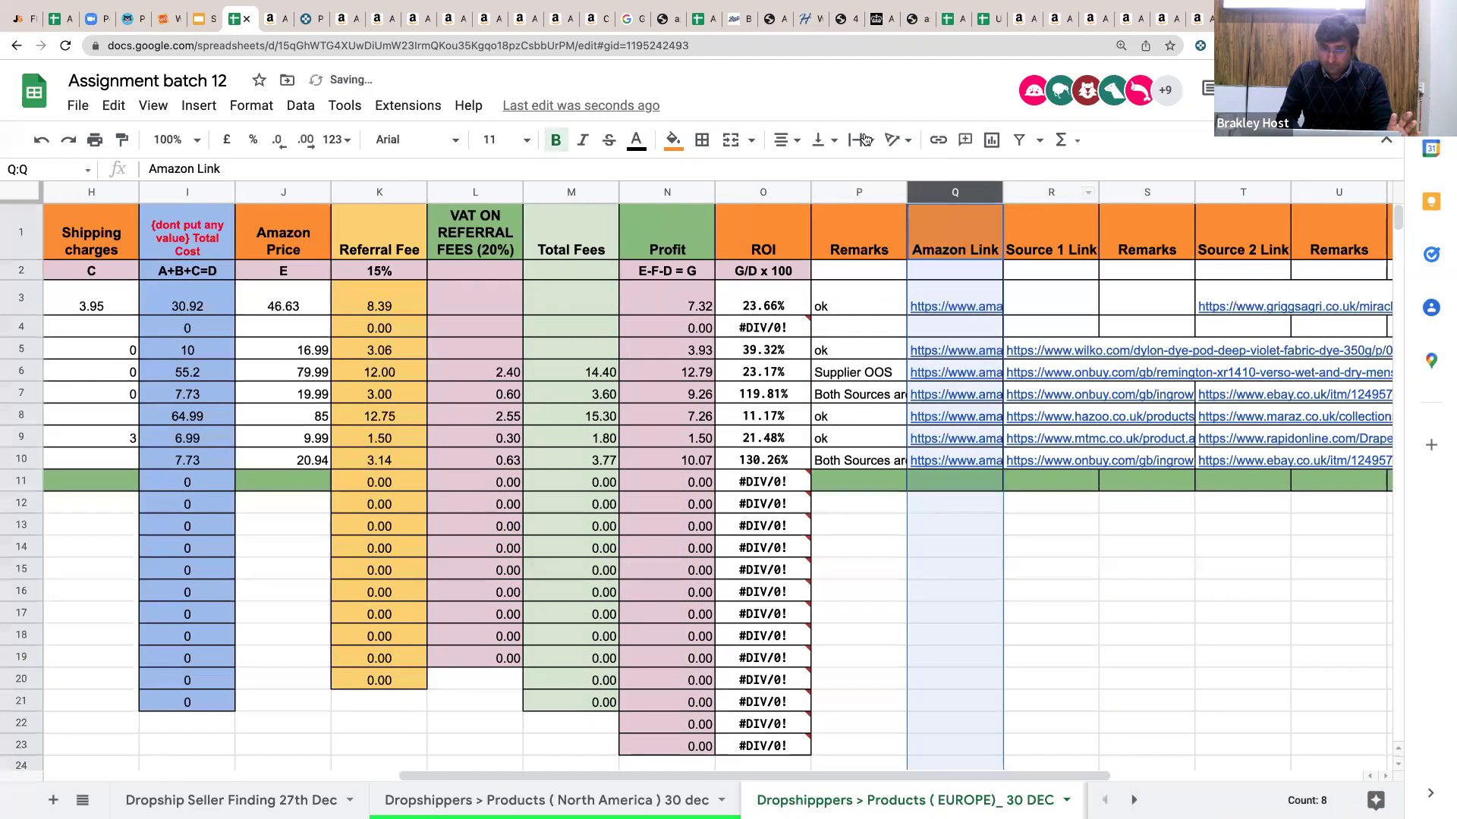
left_click(902, 171)
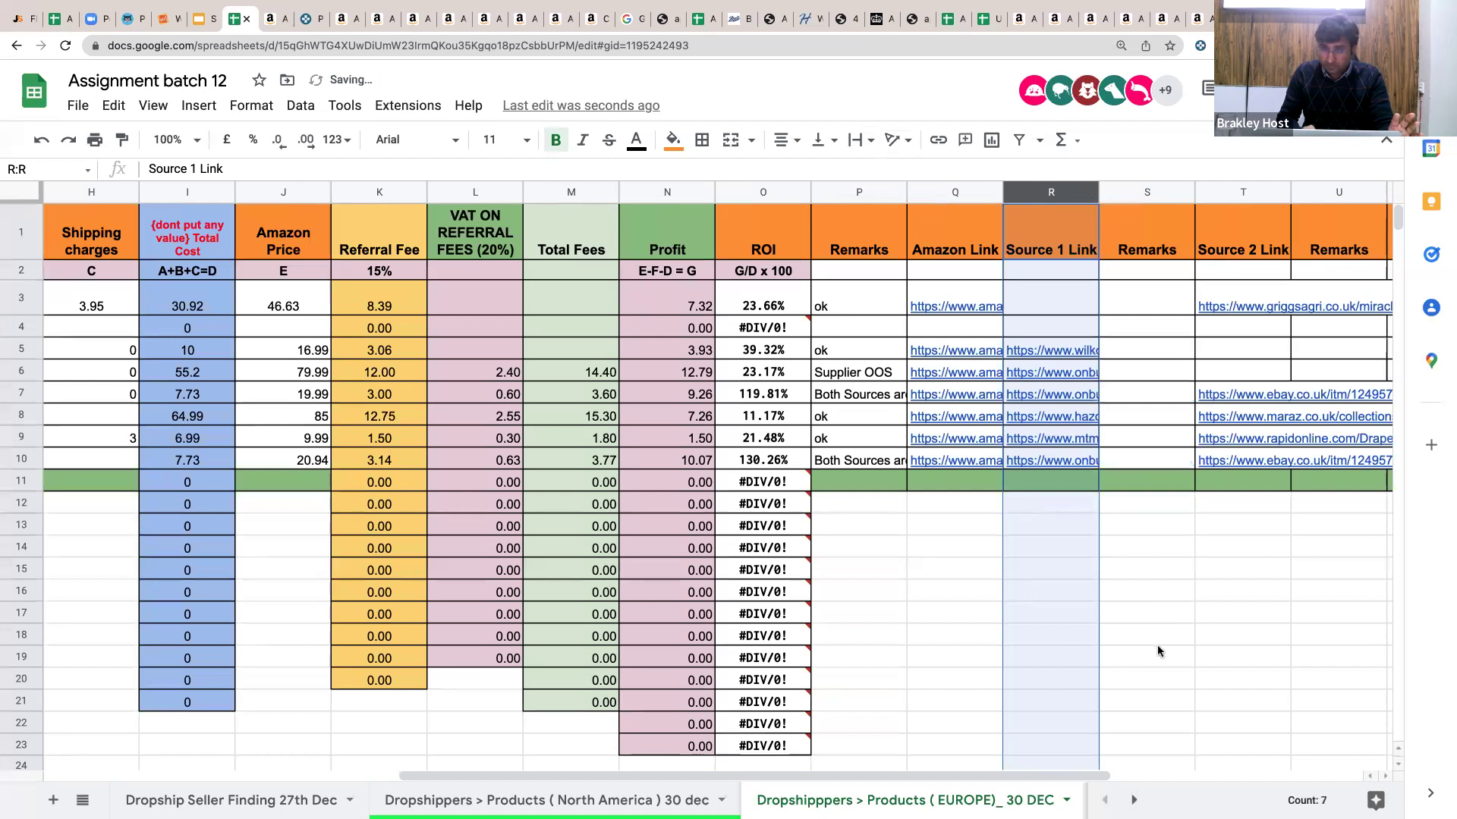
Deselect the link columns and move the selection to an empty cell.
left_click(950, 548)
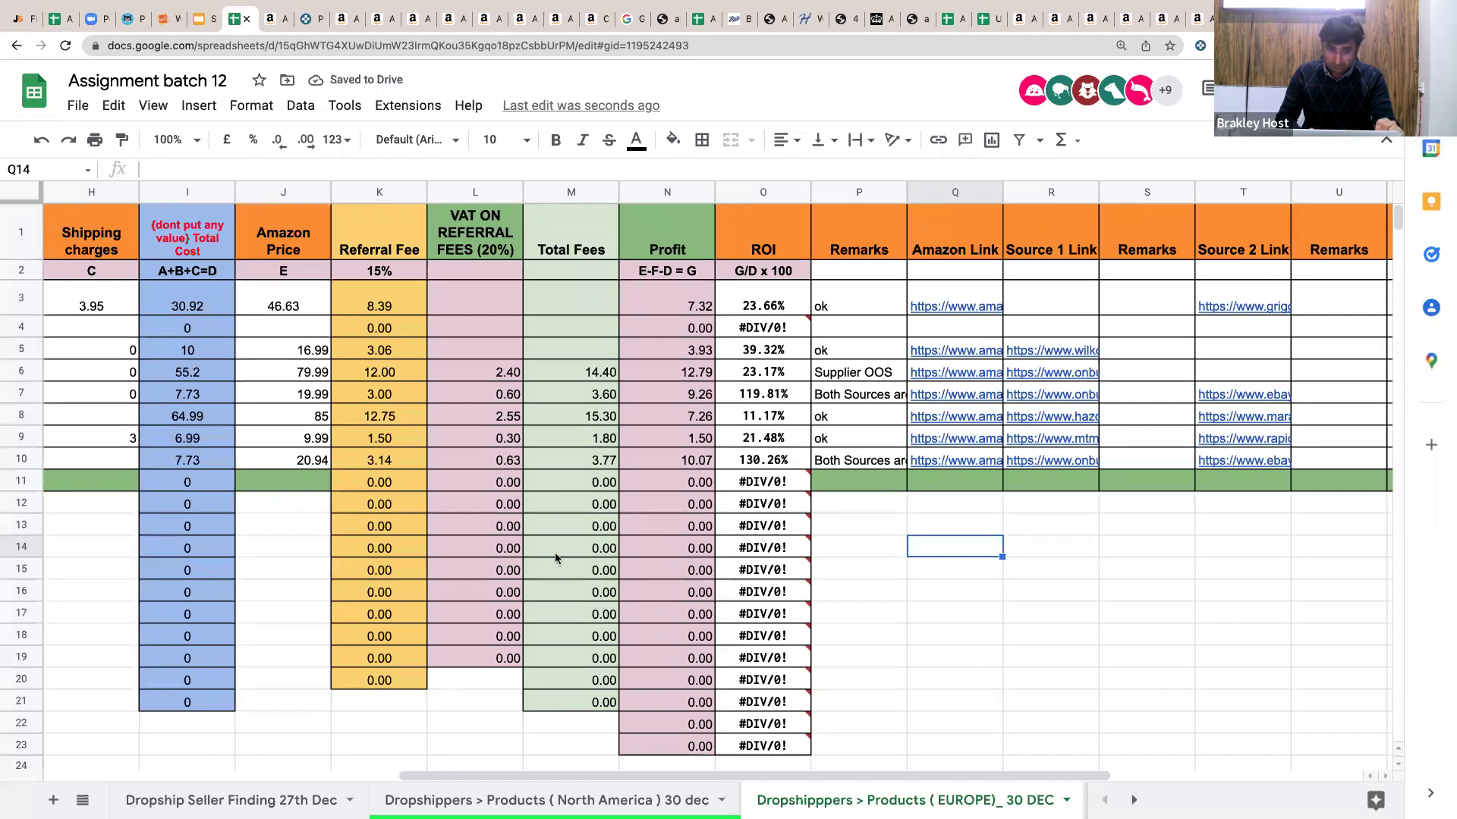
scroll(554, 553, "left", 7)
scroll(480, 467, "down", 2)
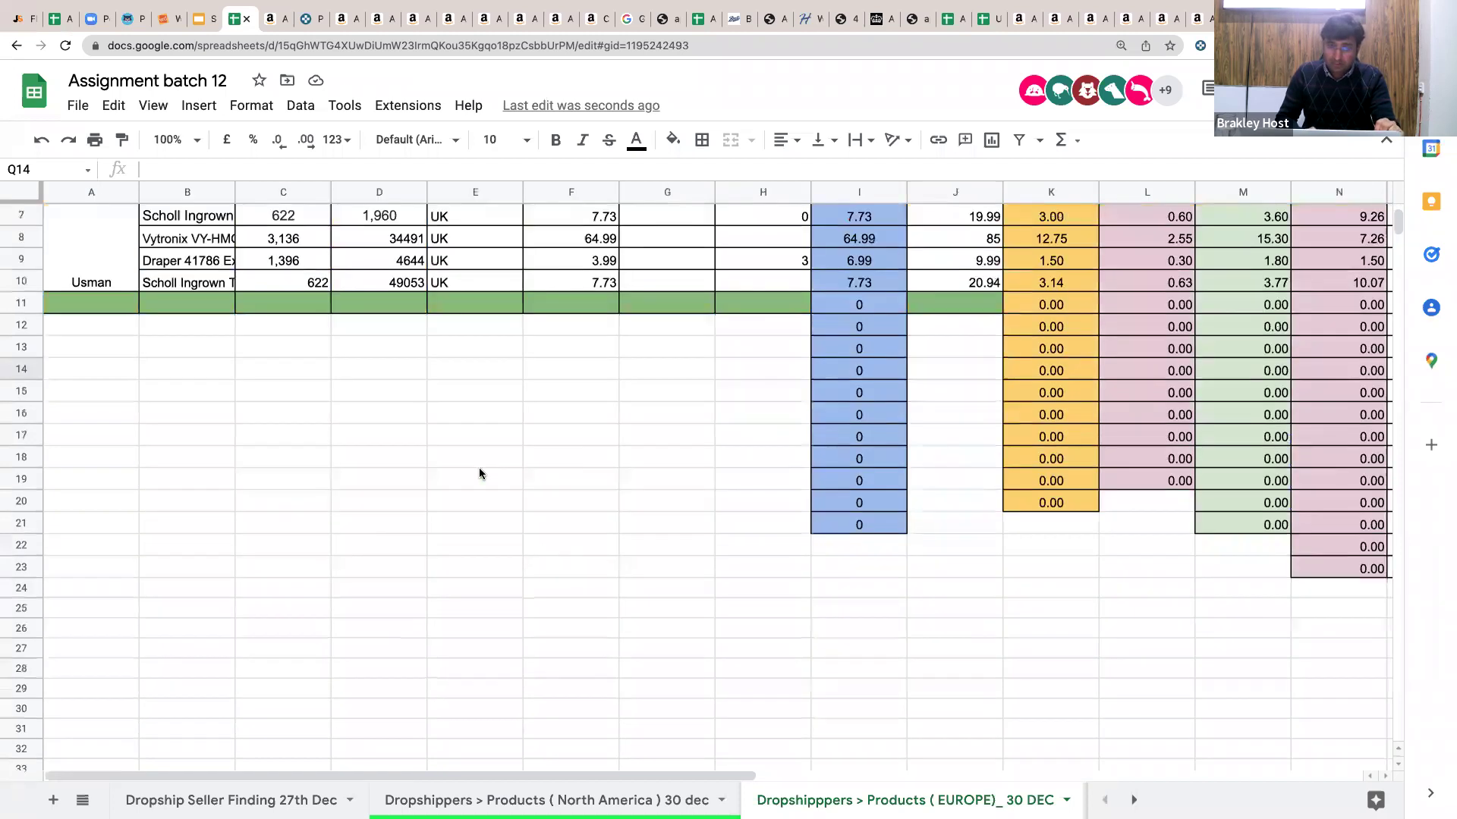
scroll(480, 471, "up", 2)
left_click(471, 512)
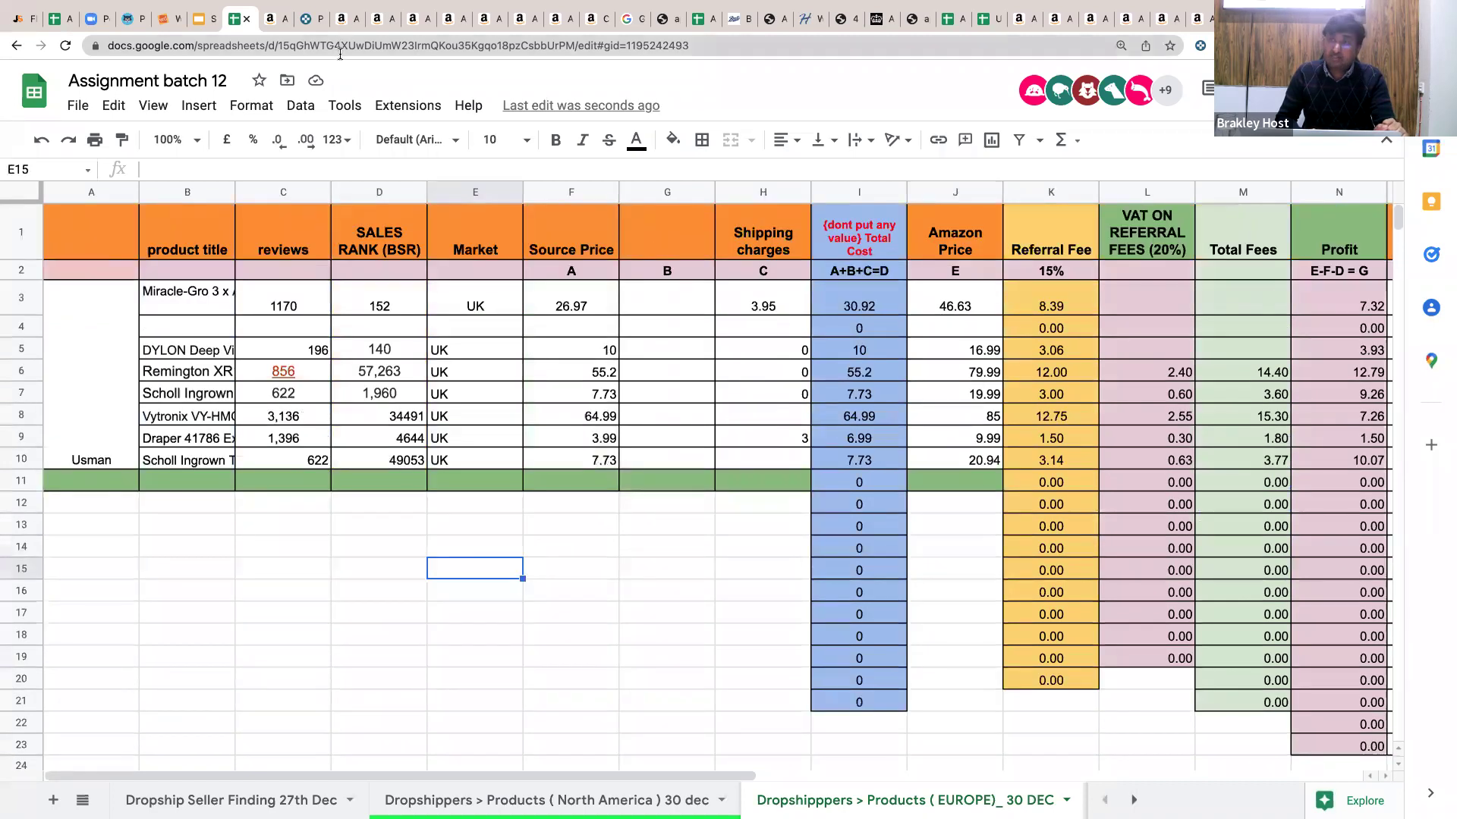
In the Amazon skillet tab, navigate to google.de.
left_click(345, 18)
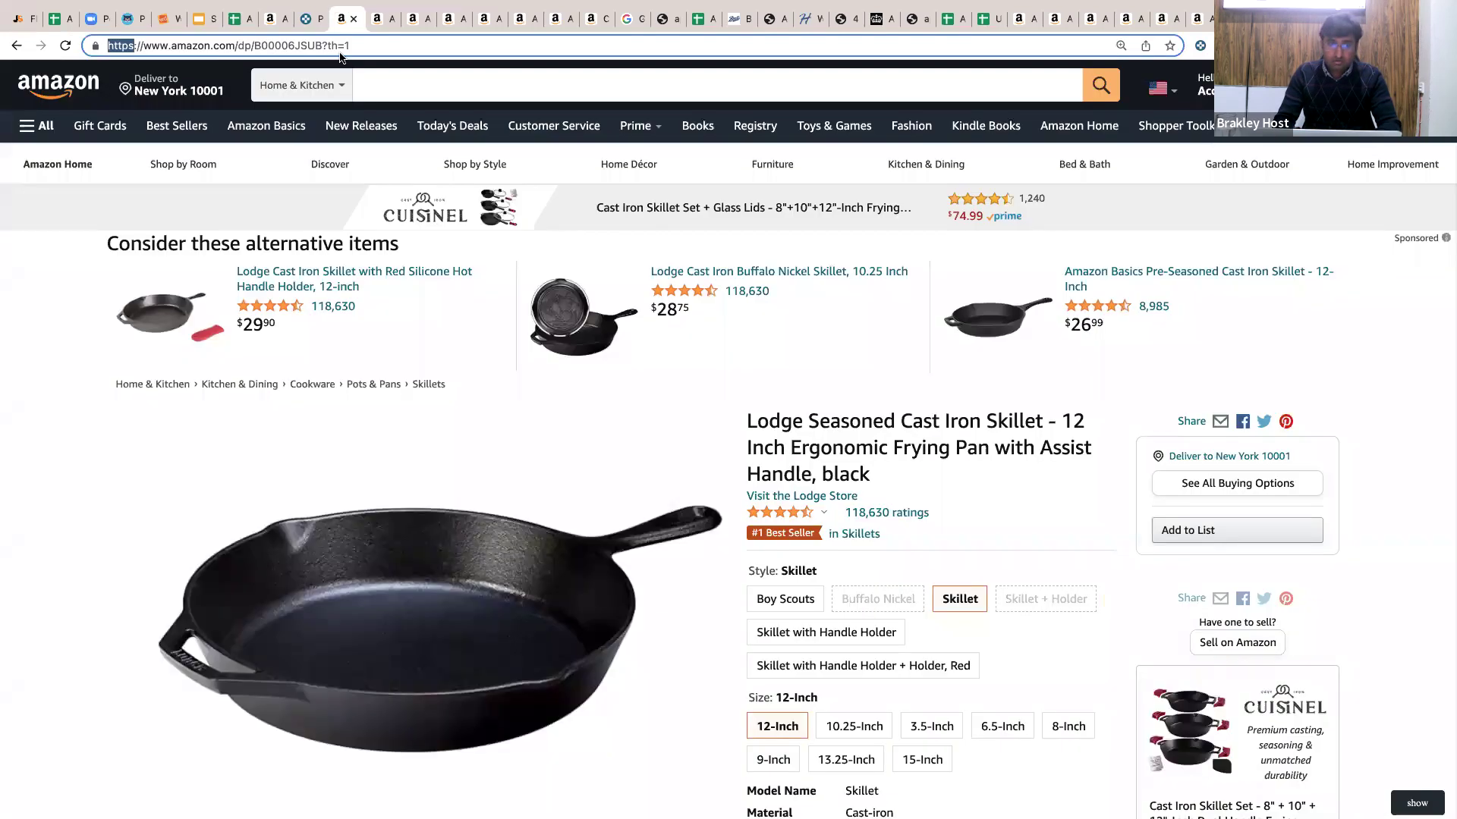
type("google")
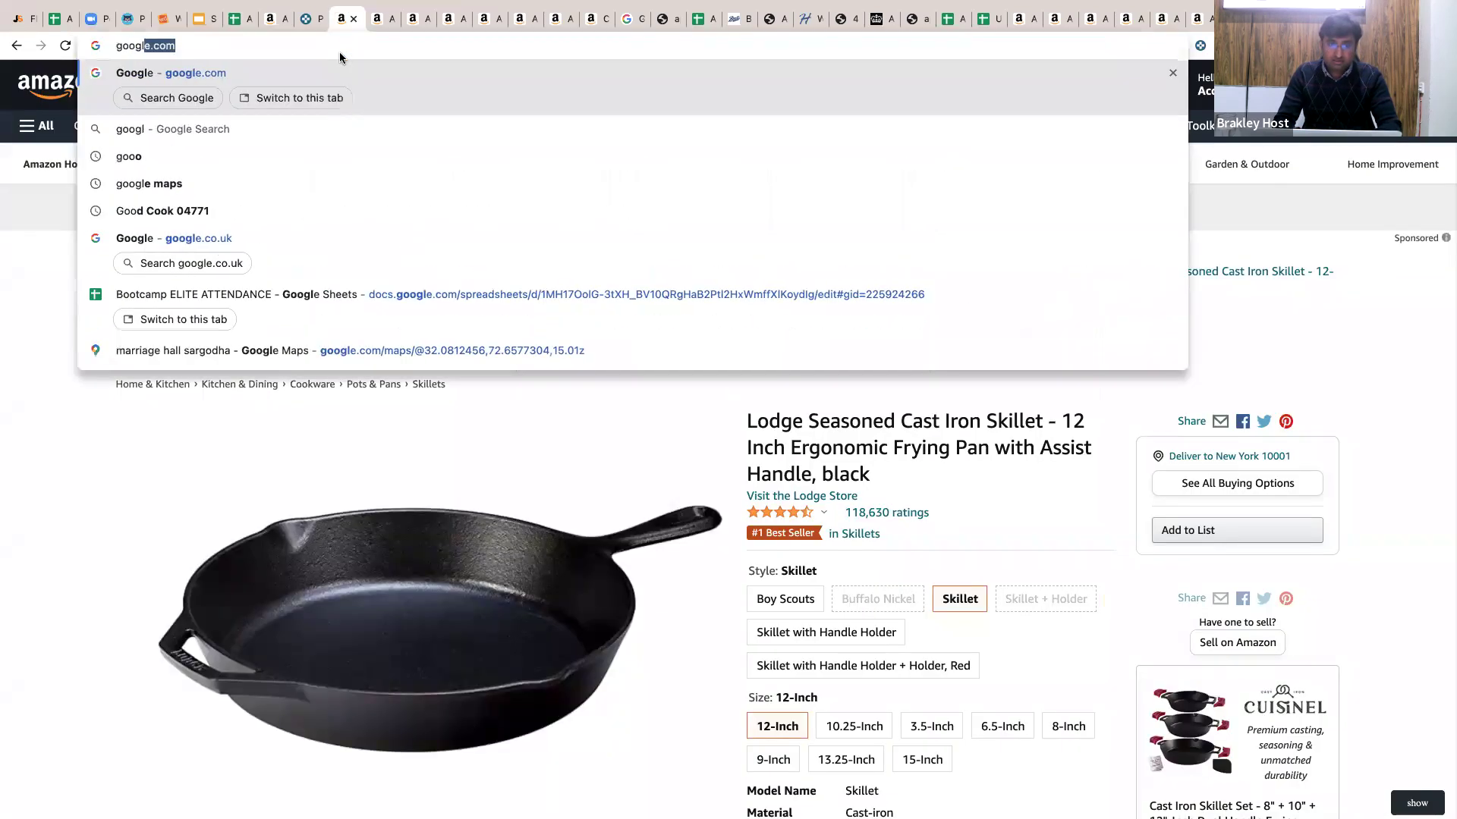
type(".co")
key("BackSpace")
key("BackSpace")
type("de")
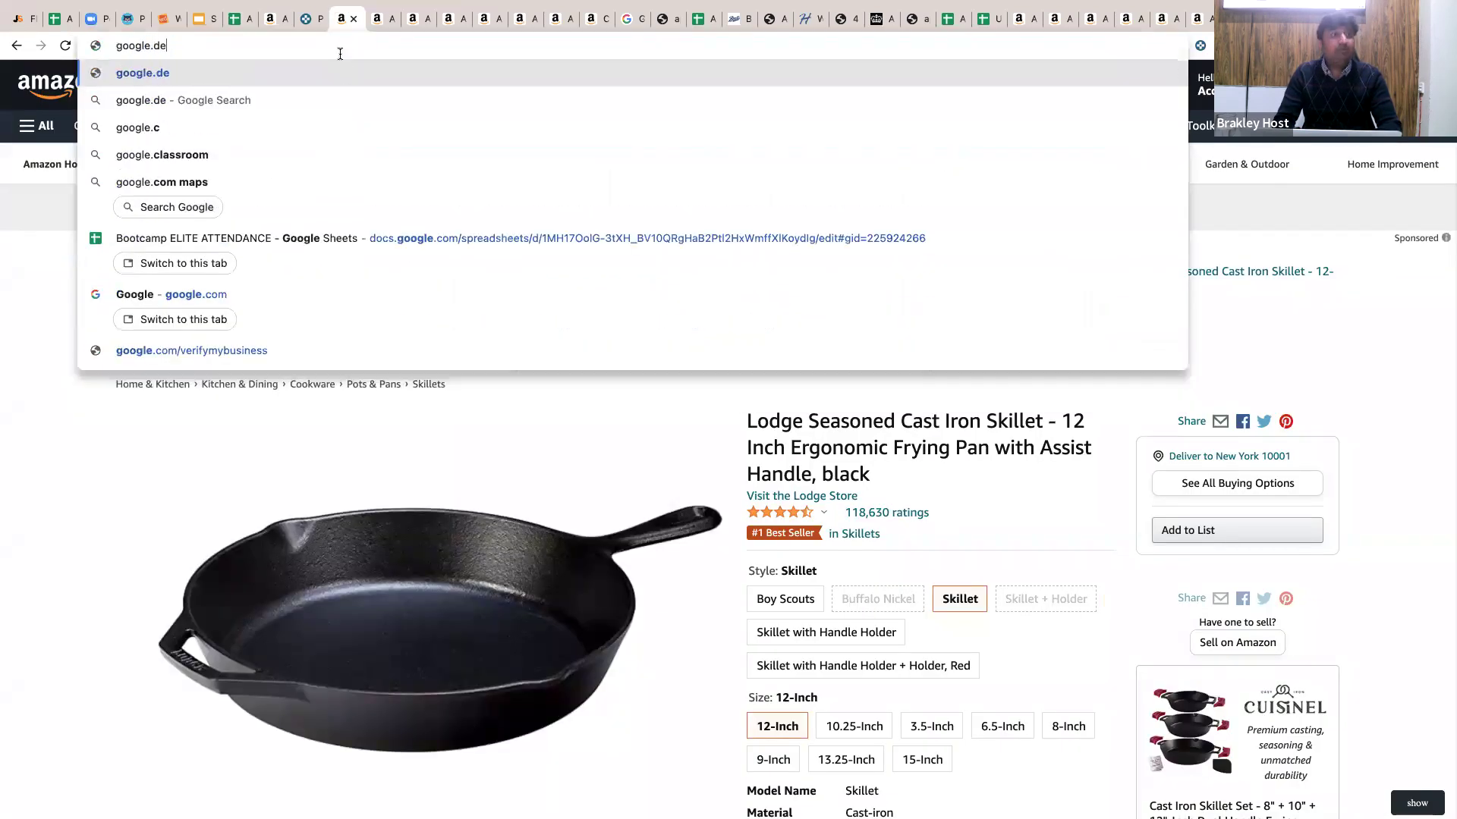
key("Return")
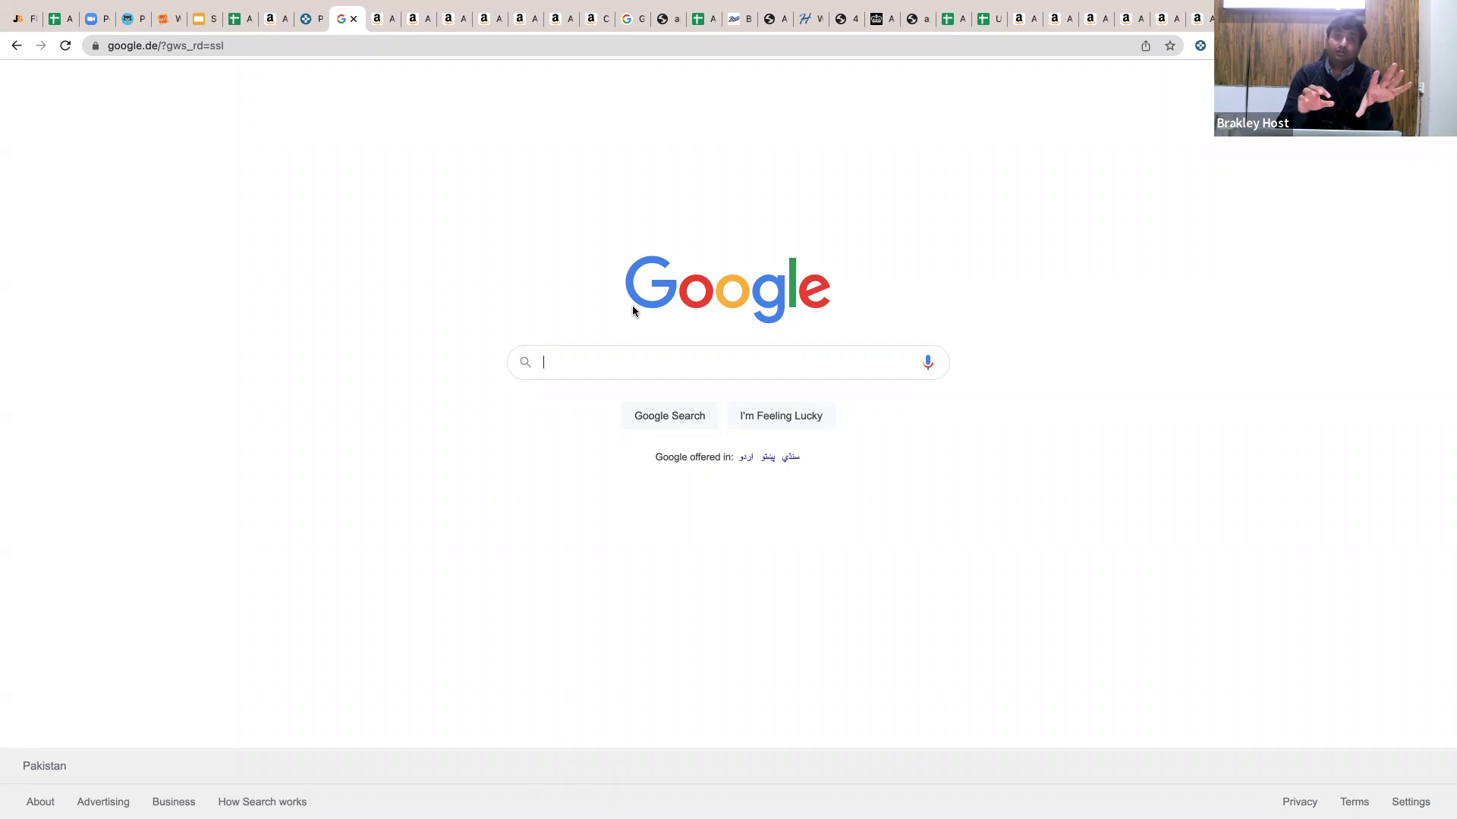
Load amazon.de in the same tab.
left_click(350, 47)
type("google")
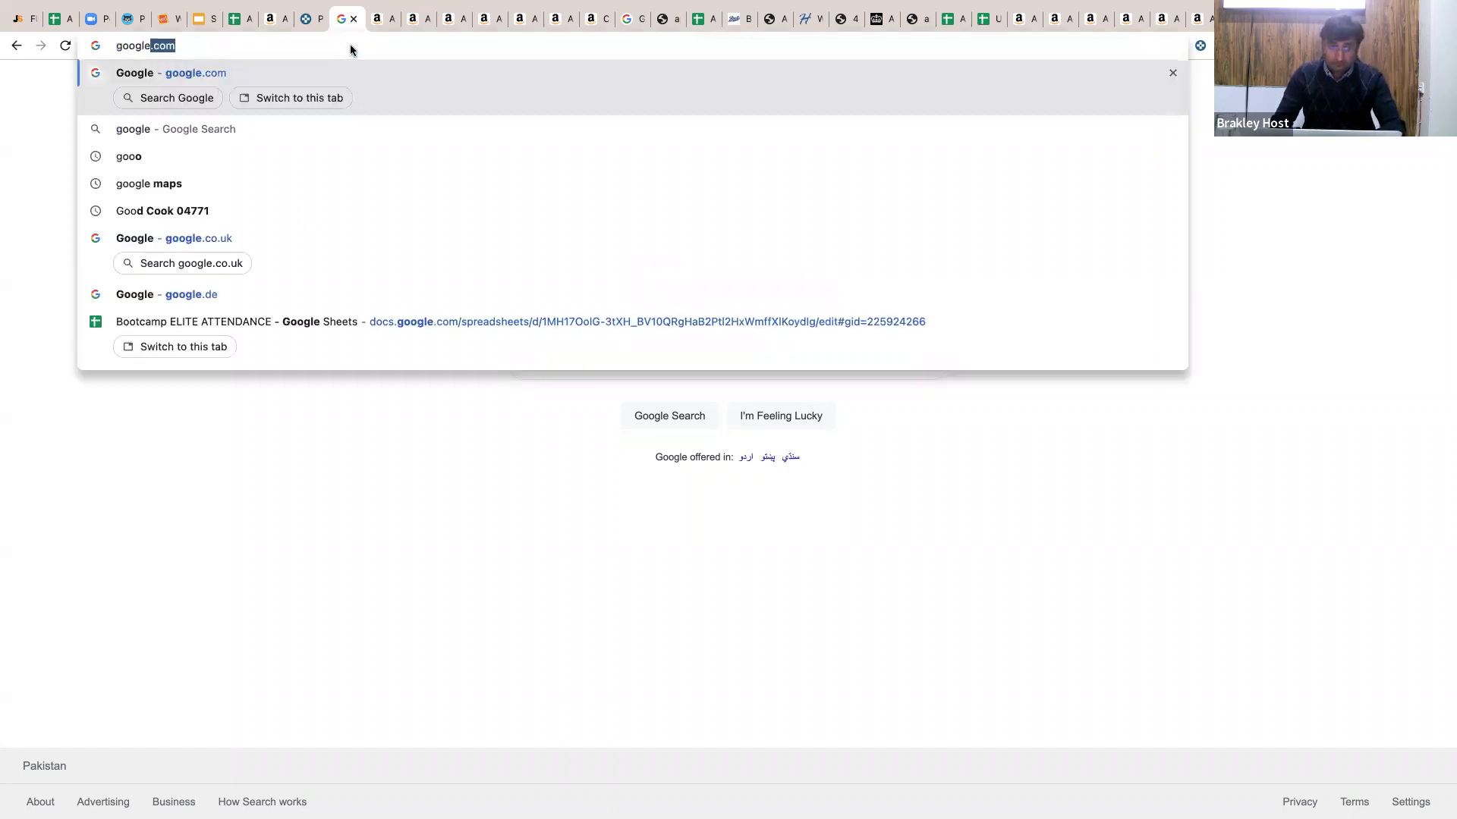
key("BackSpace")
key("BackSpace")
key("BackSpace")
key("BackSpace")
key("BackSpace")
key("BackSpace")
key("BackSpace")
type("amazon.de")
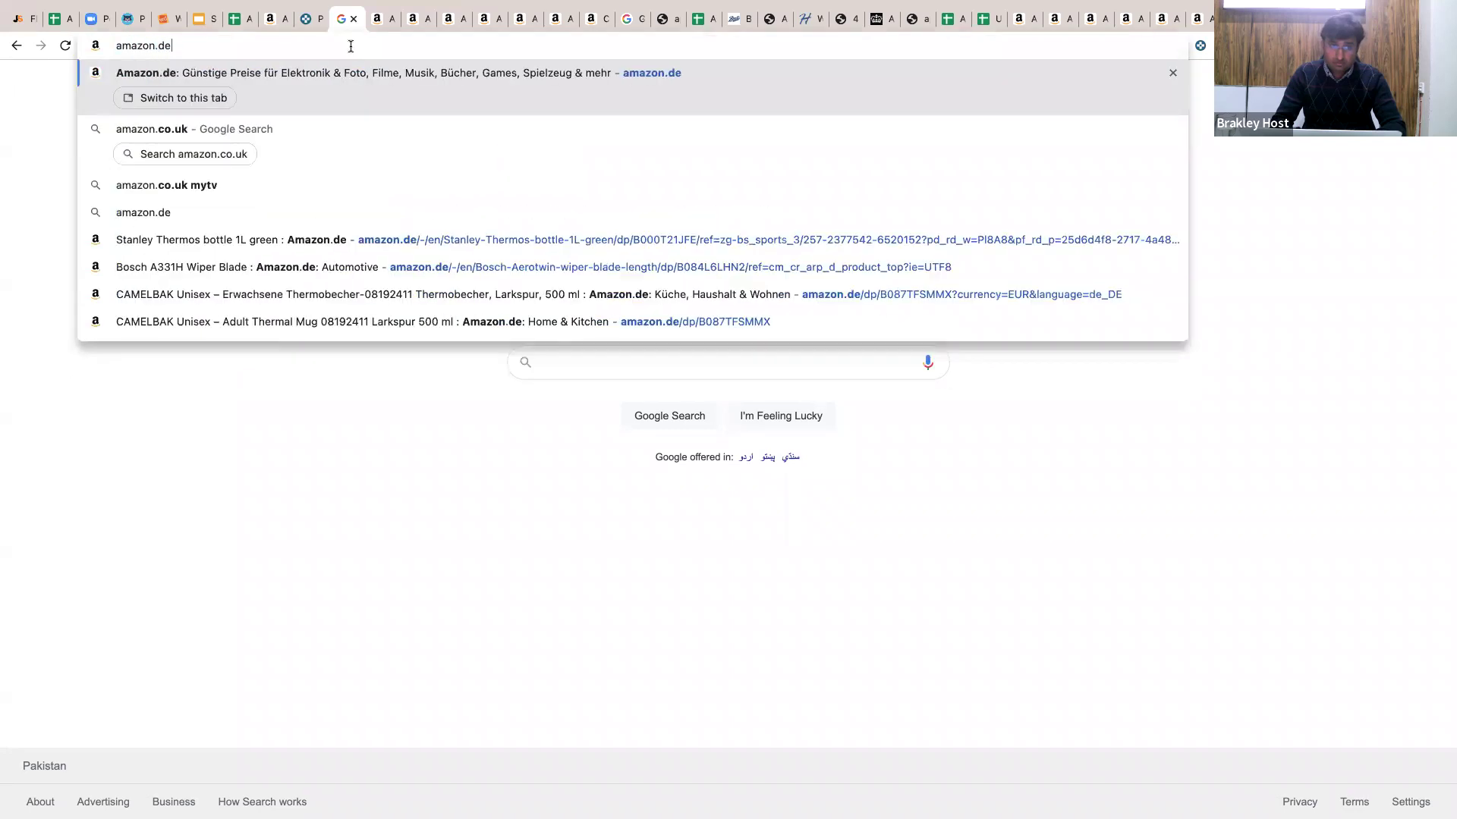
key("Return")
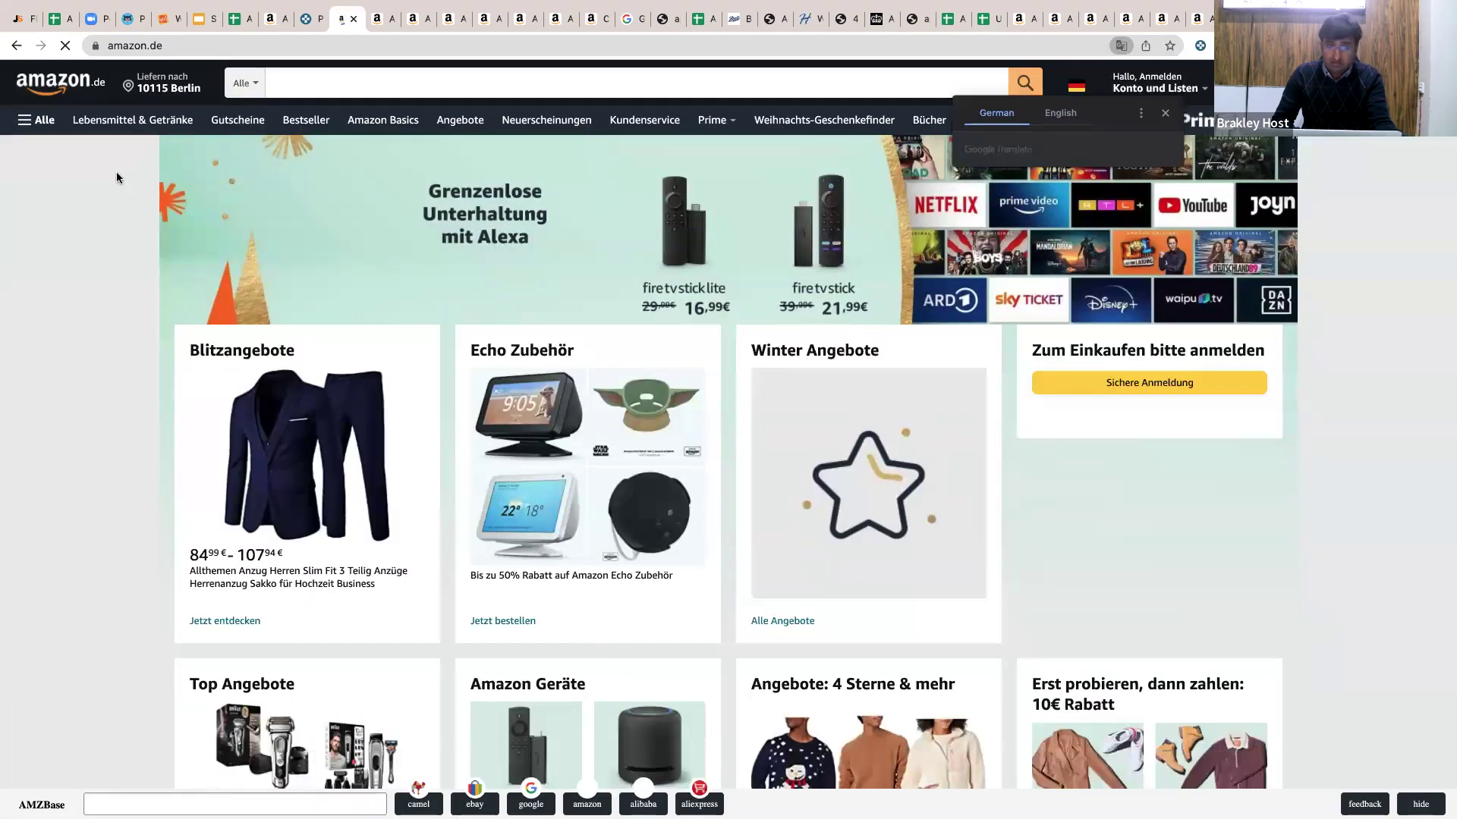
Choose English in the translate popup, close it, and open Amazon.de's Bestseller list.
left_click(1061, 114)
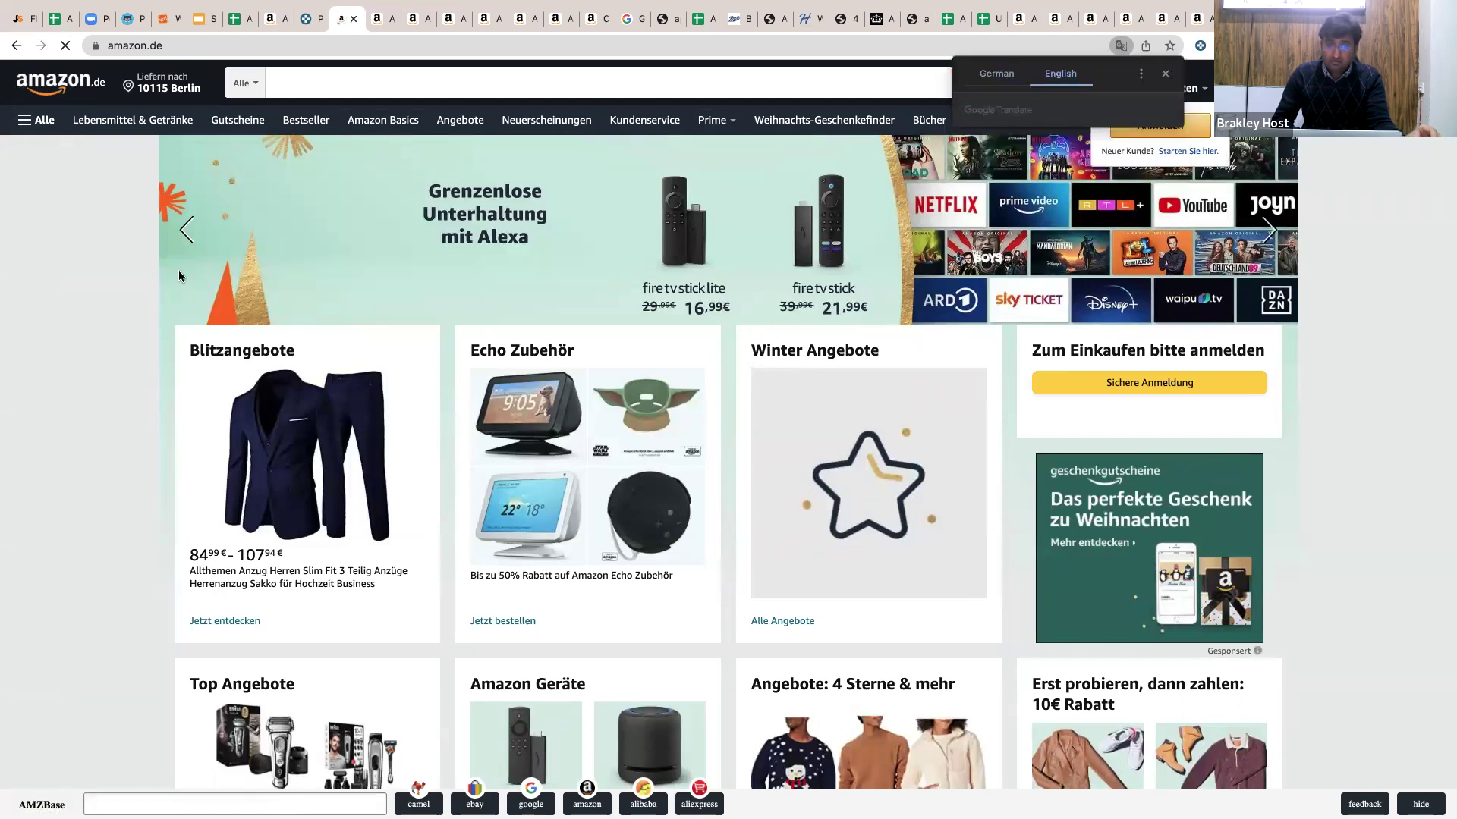
left_click(145, 235)
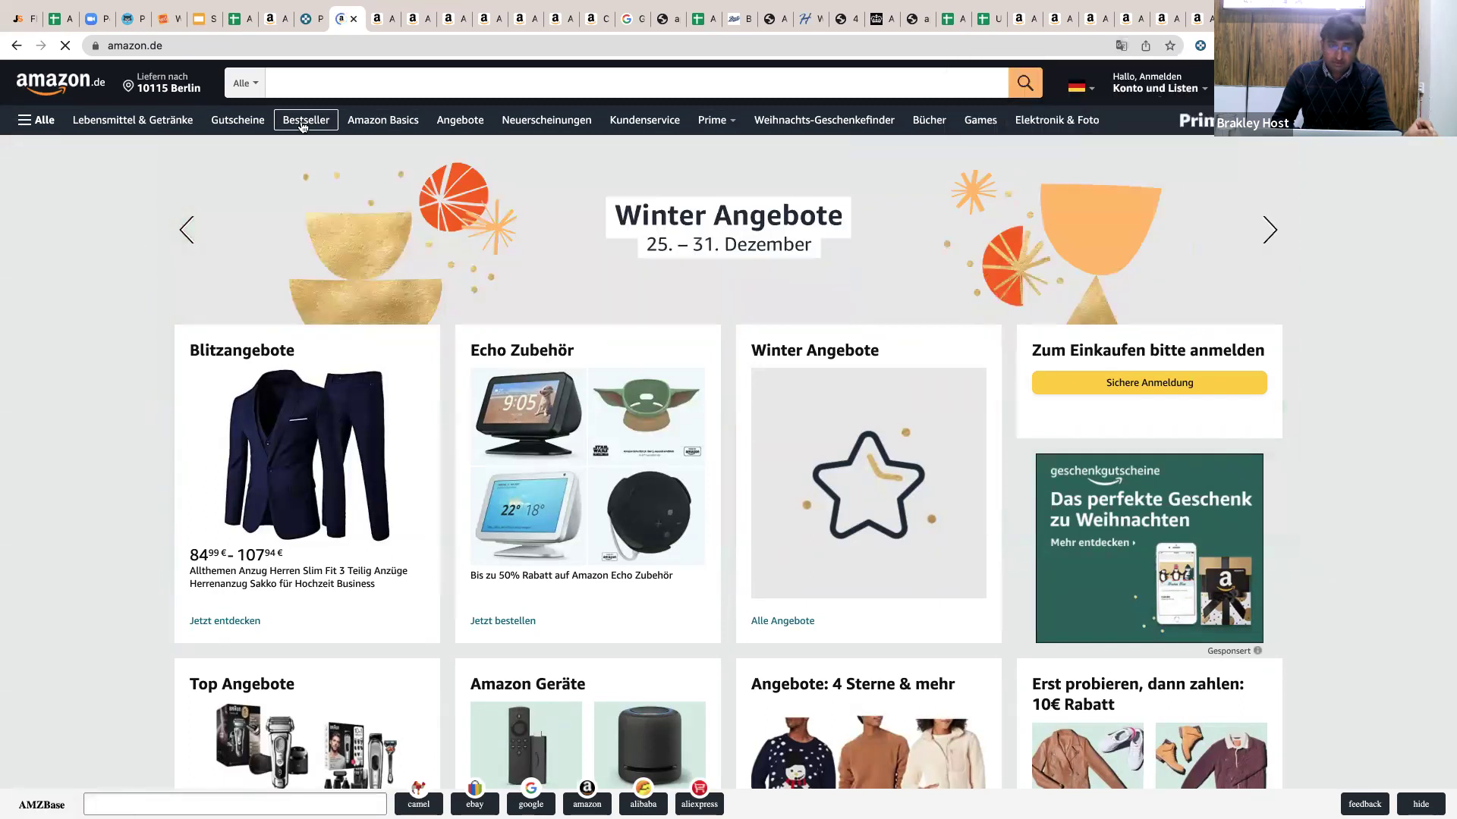
left_click(304, 121)
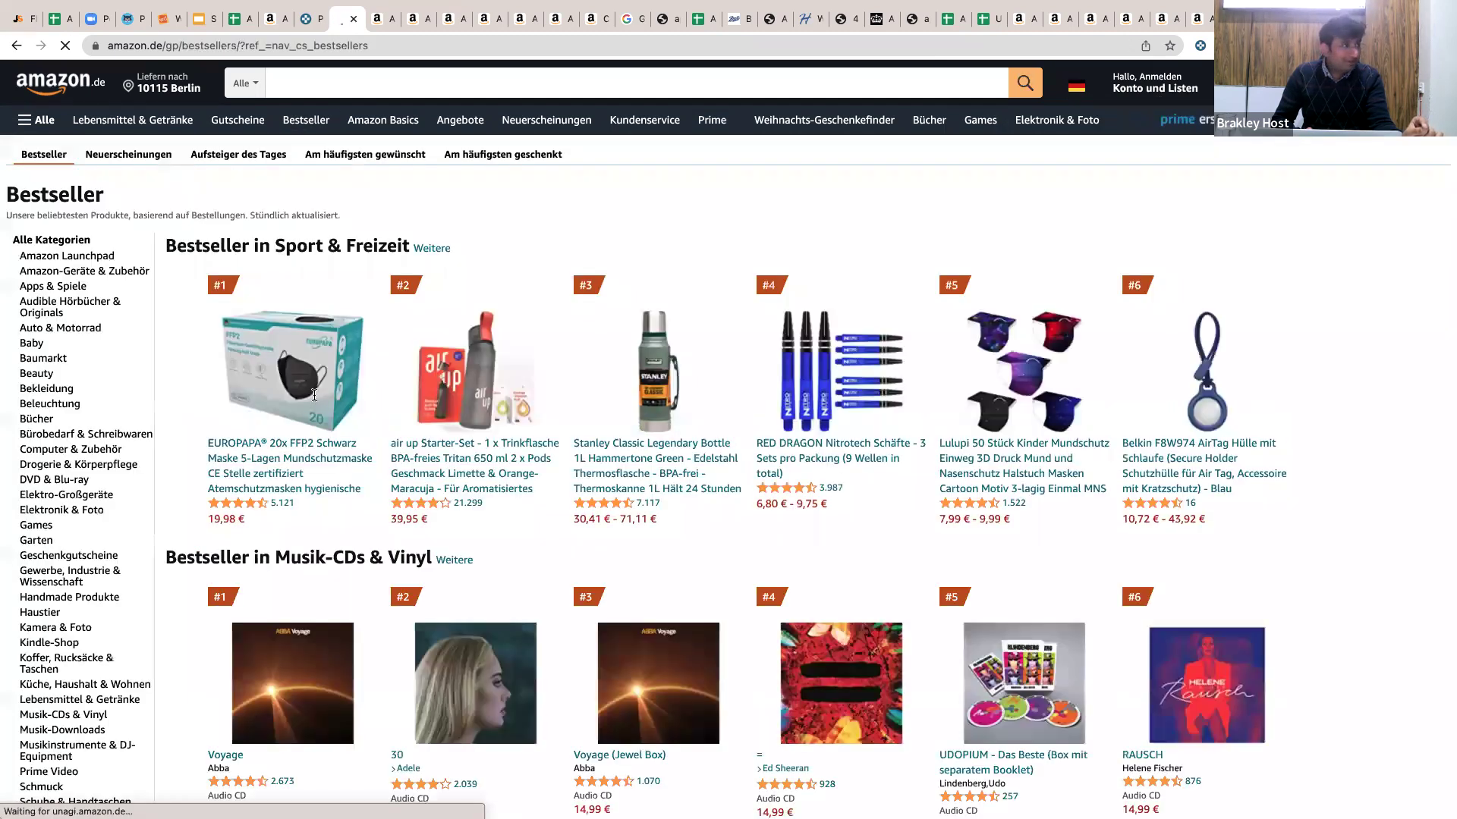
Open the #2 air up Starter-Set bestseller in a new background tab.
scroll(316, 400, "down", 3)
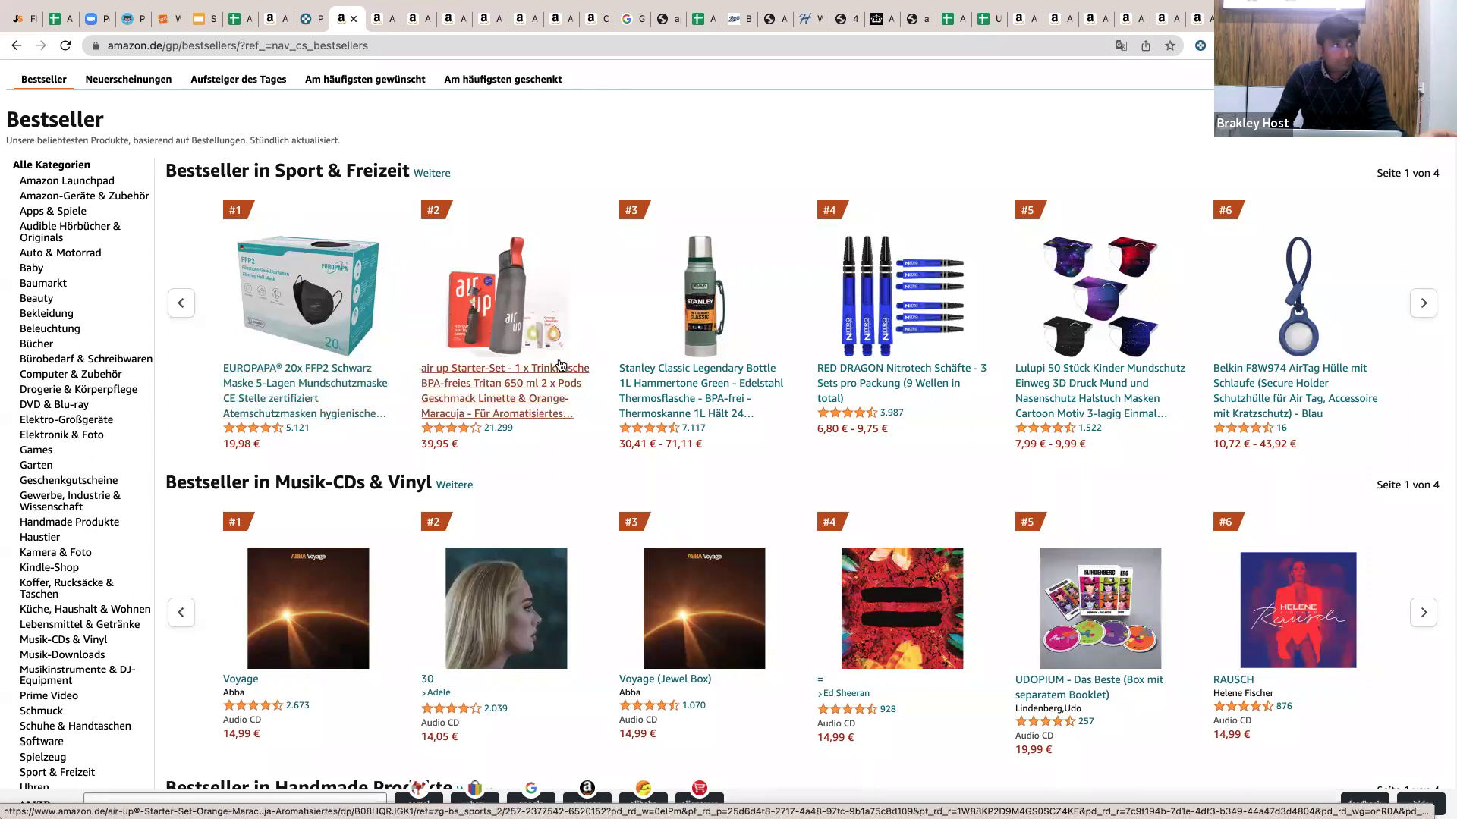
scroll(560, 365, "up", 1)
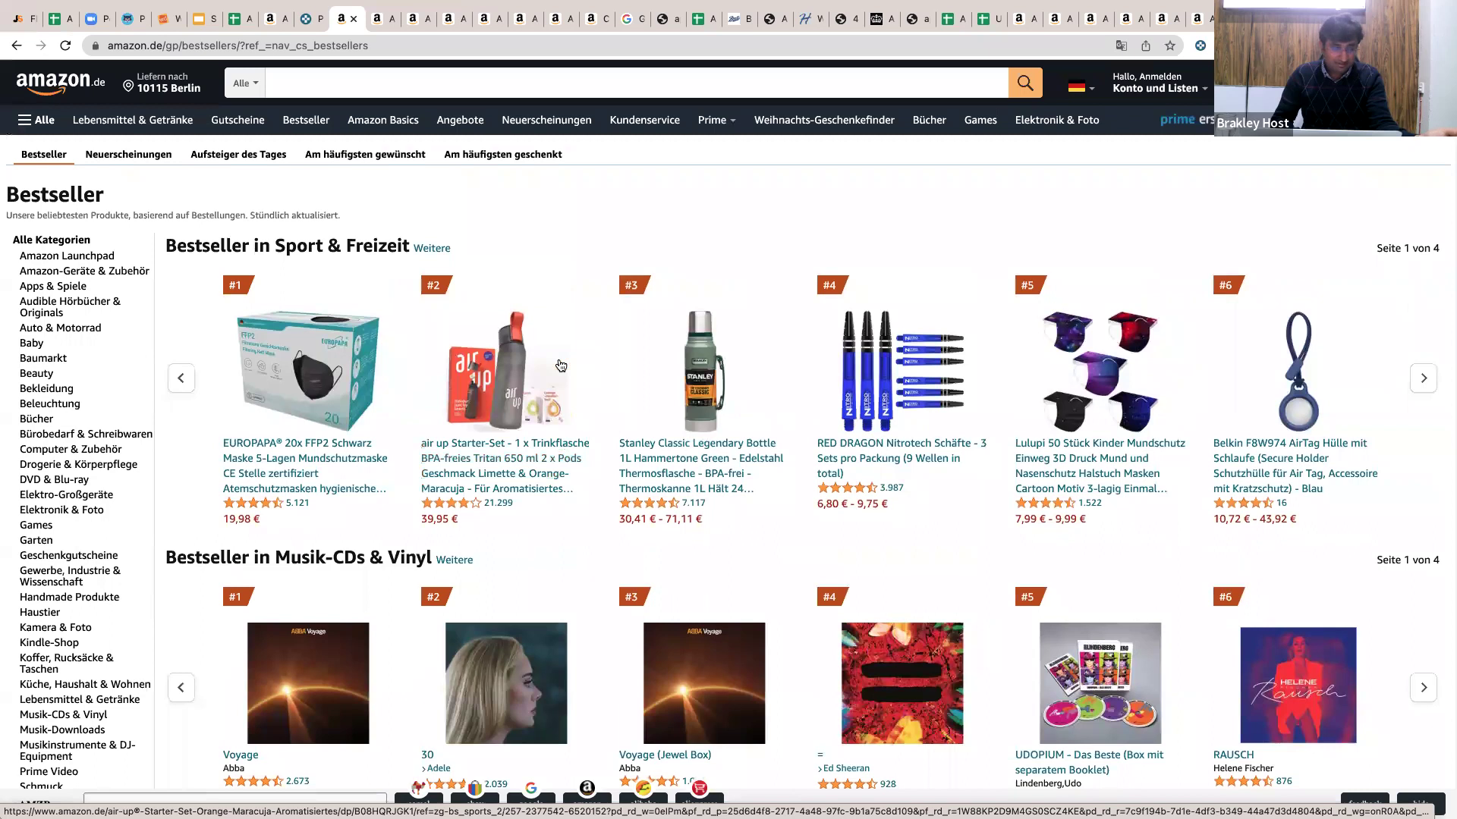
scroll(559, 366, "down", 1)
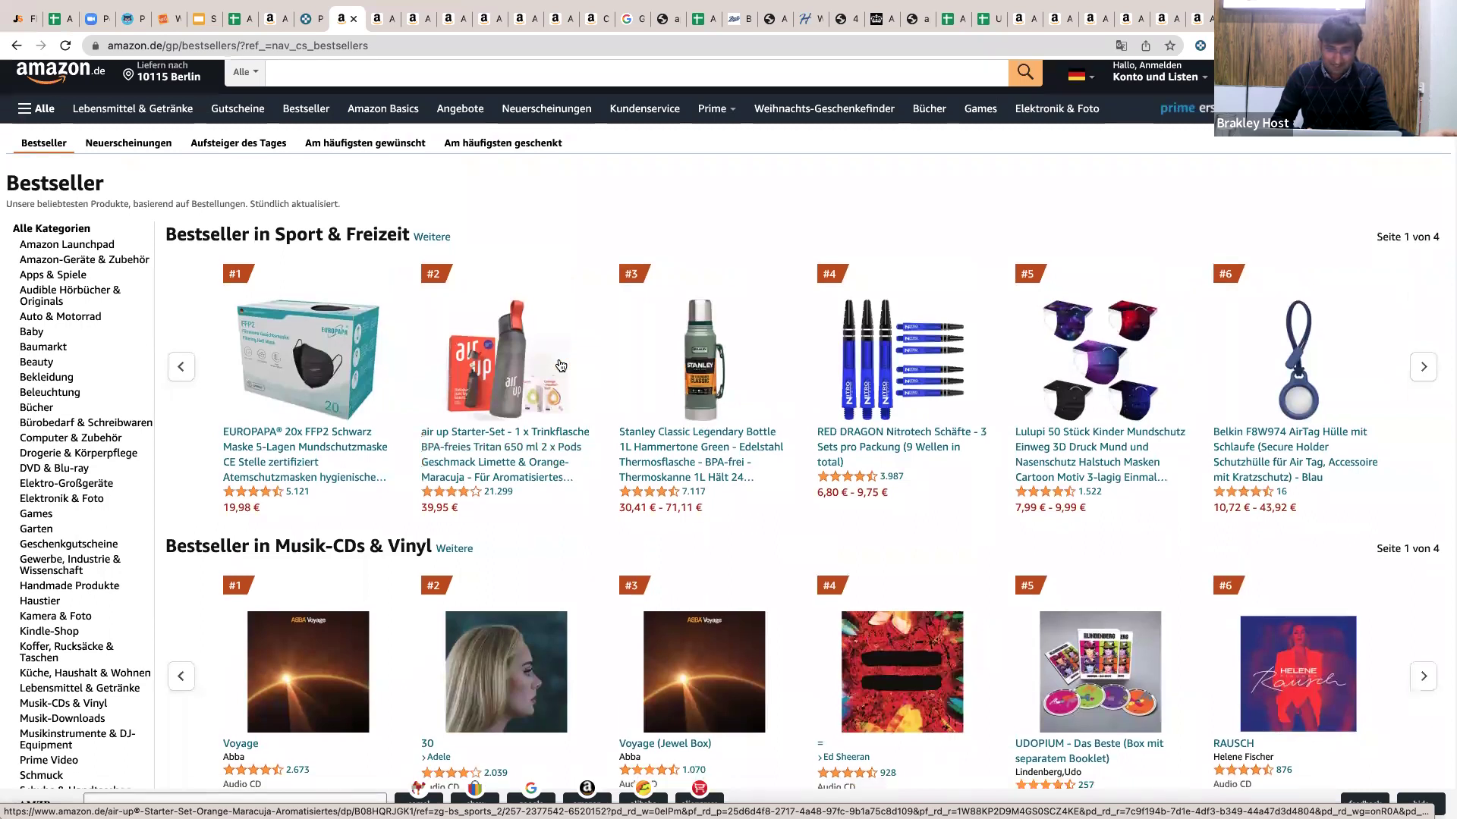
scroll(560, 366, "down", 3)
scroll(560, 366, "up", 3)
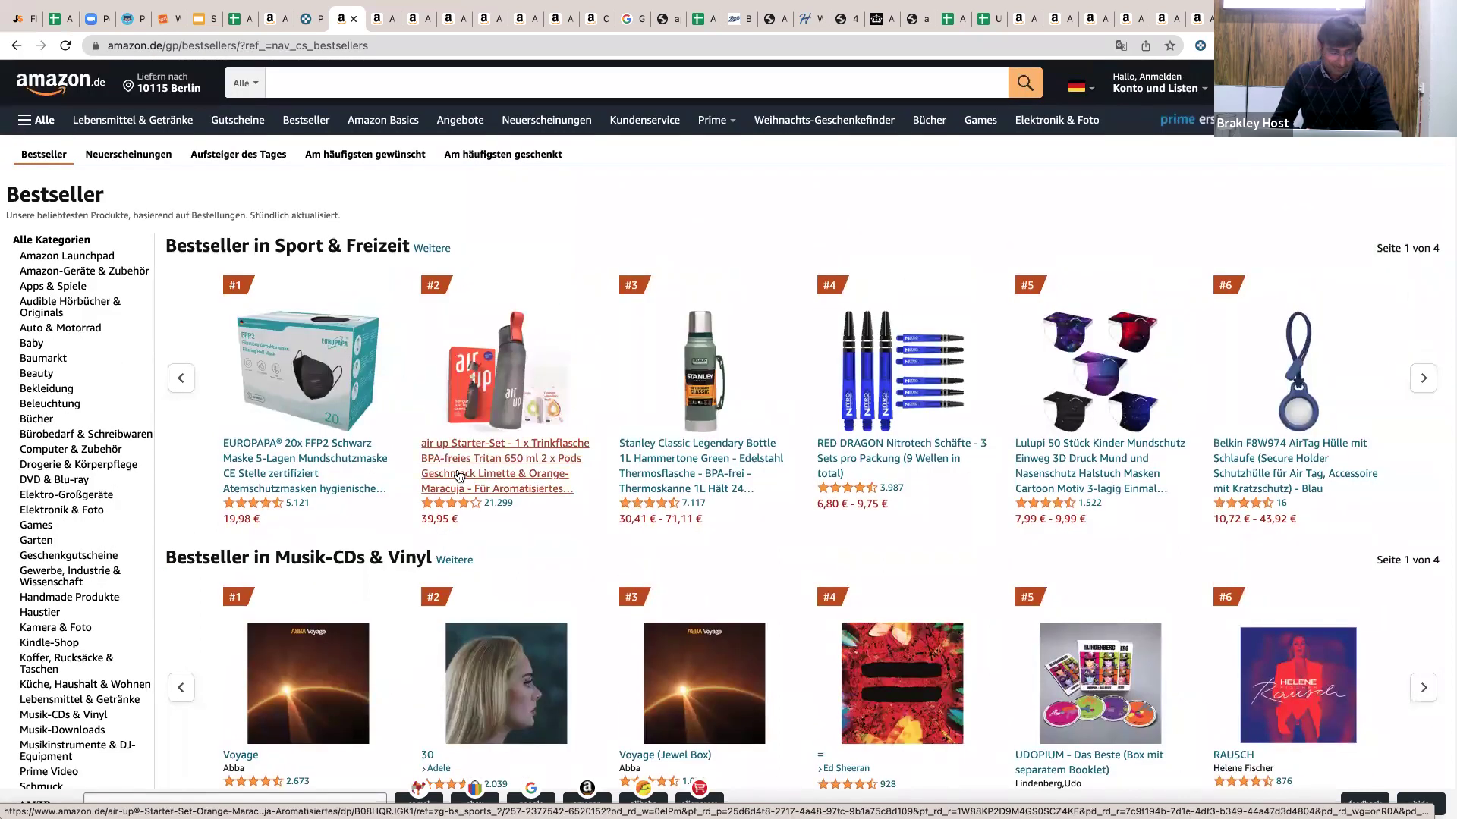
left_click(459, 476, "super")
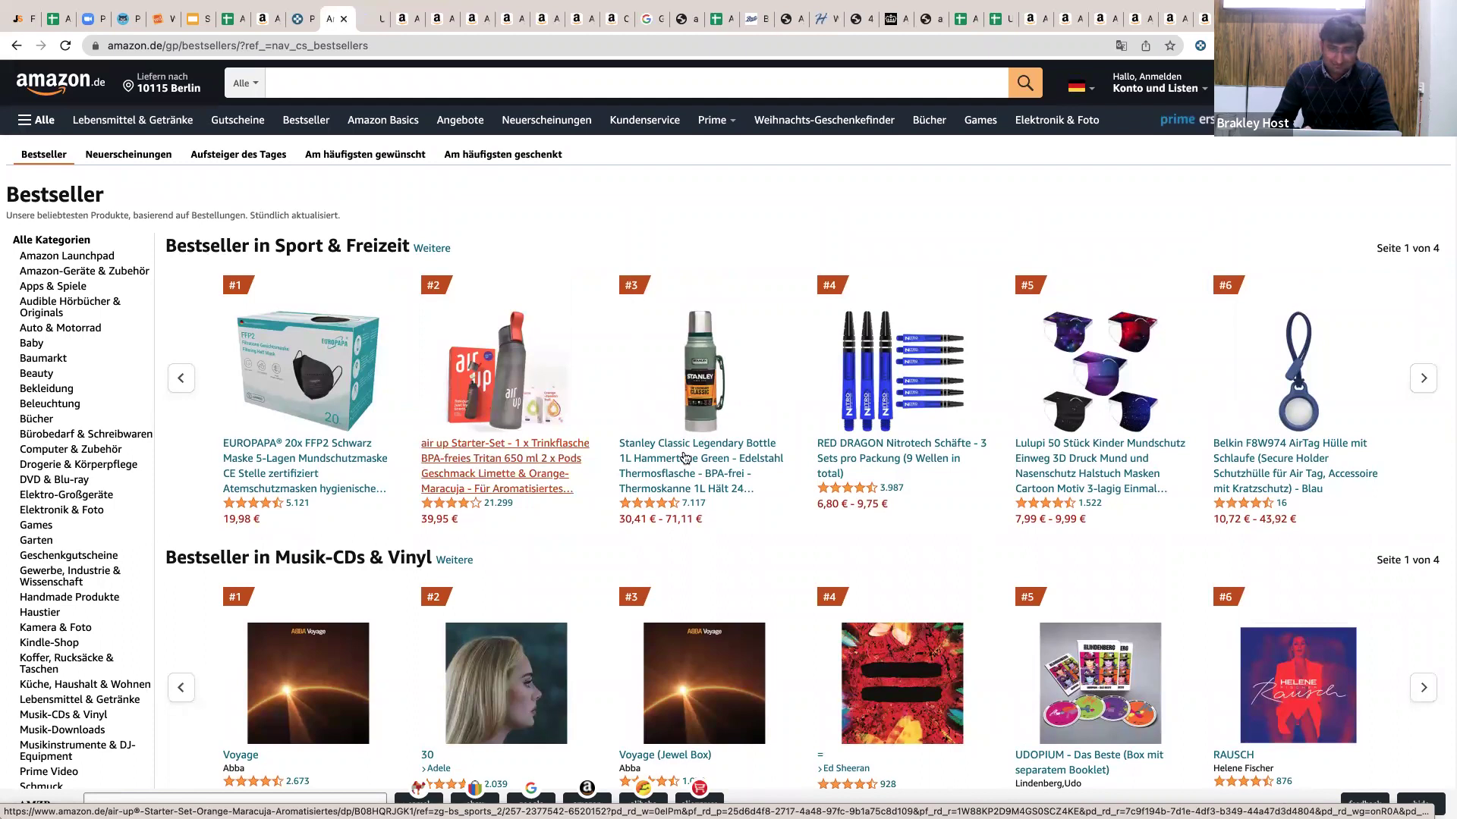
On the air up product page, select the title and review then close the Neu und gebraucht offers.
left_click(364, 23)
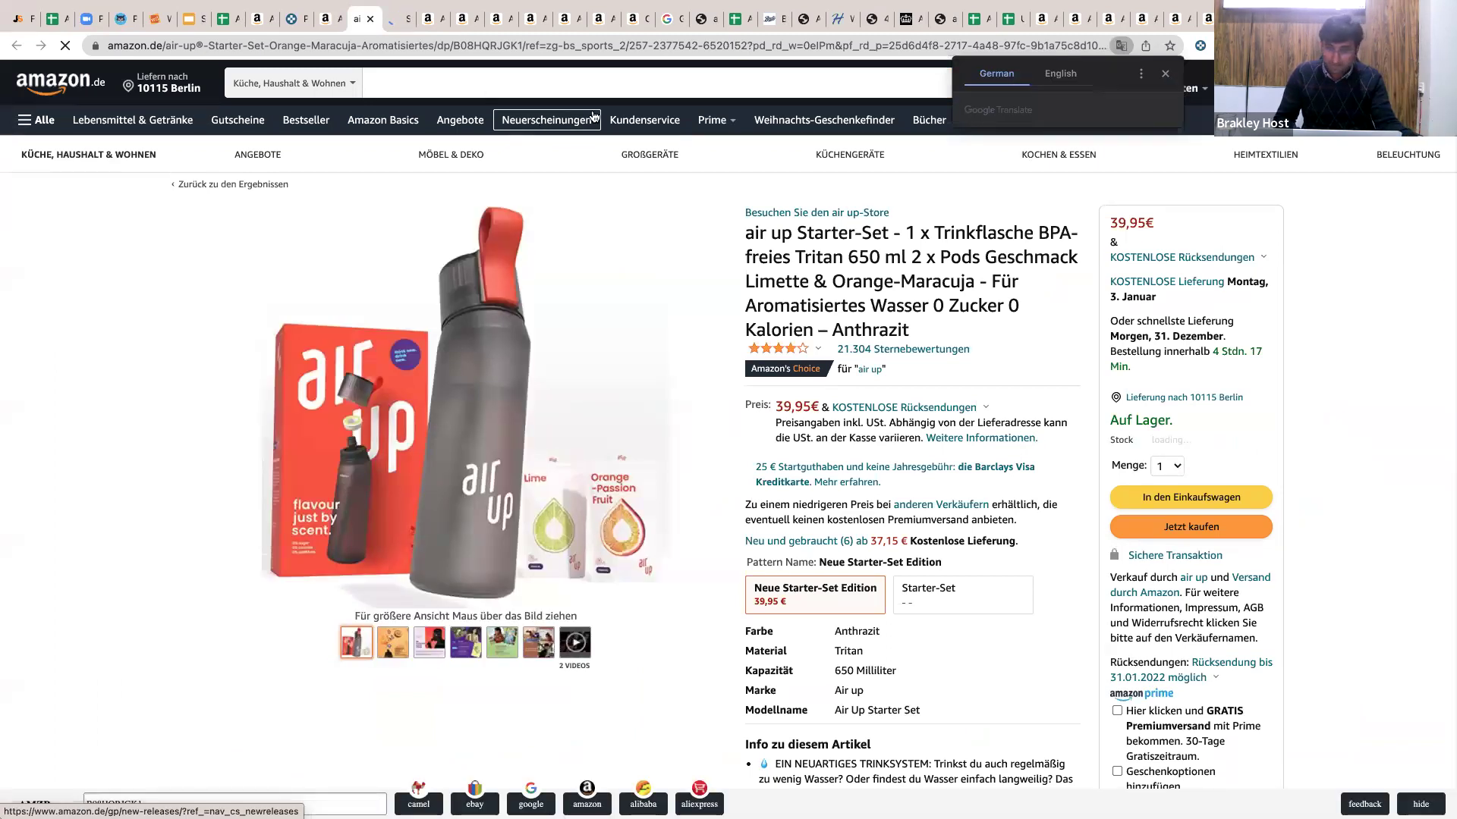
triple_click(845, 245)
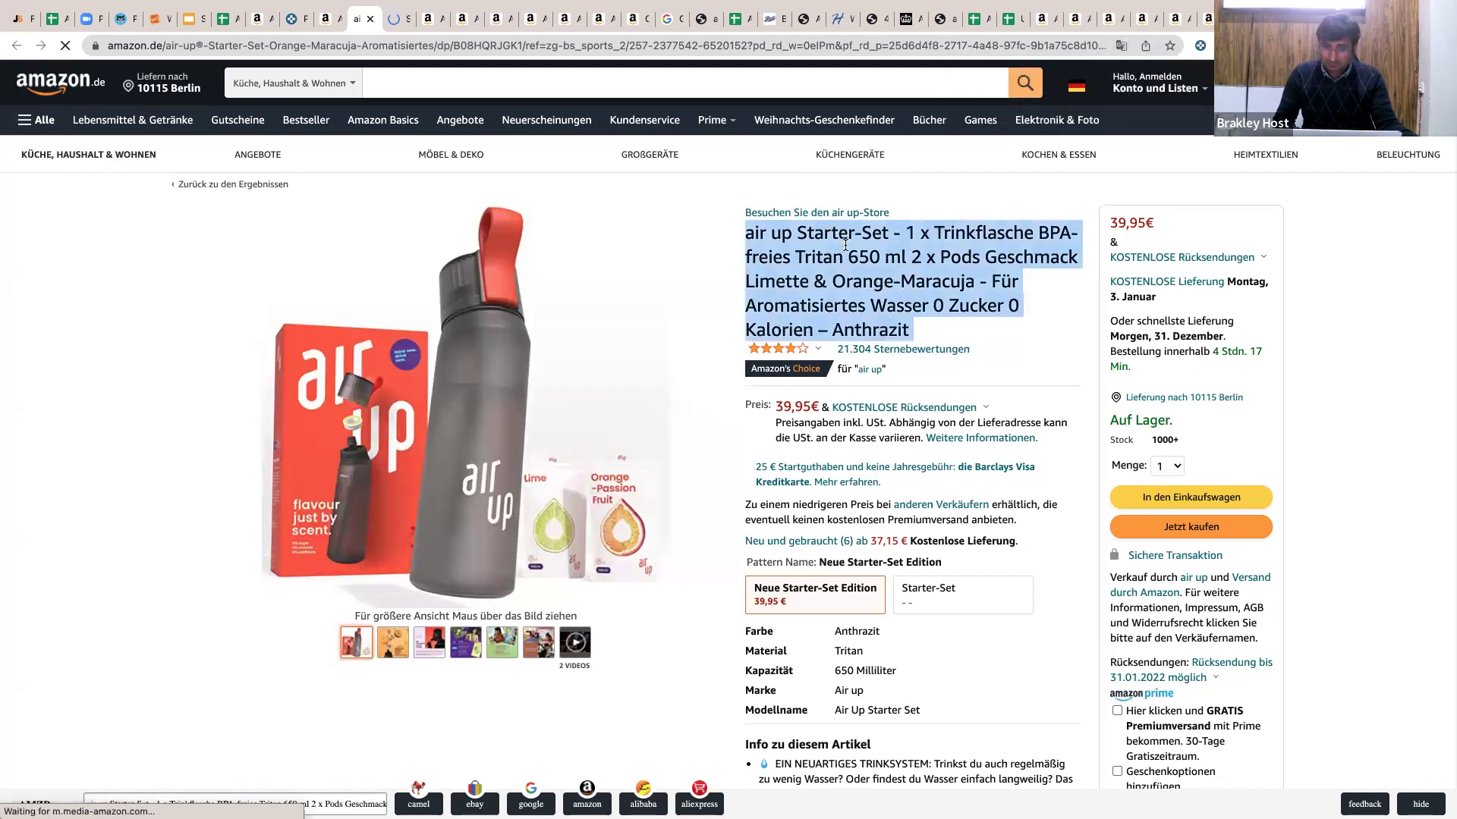
scroll(846, 245, "down", 2)
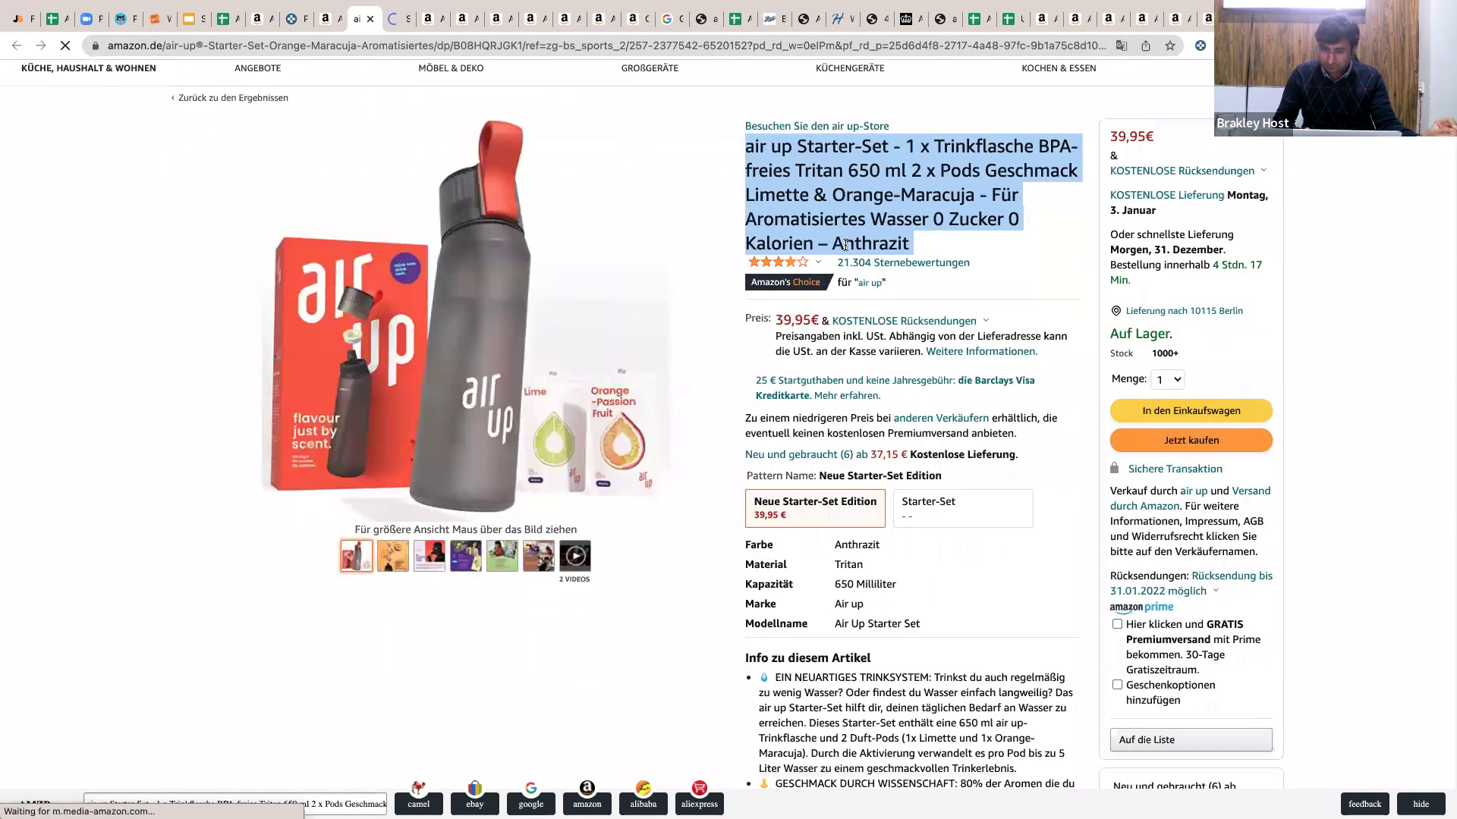
scroll(841, 542, "up", 2)
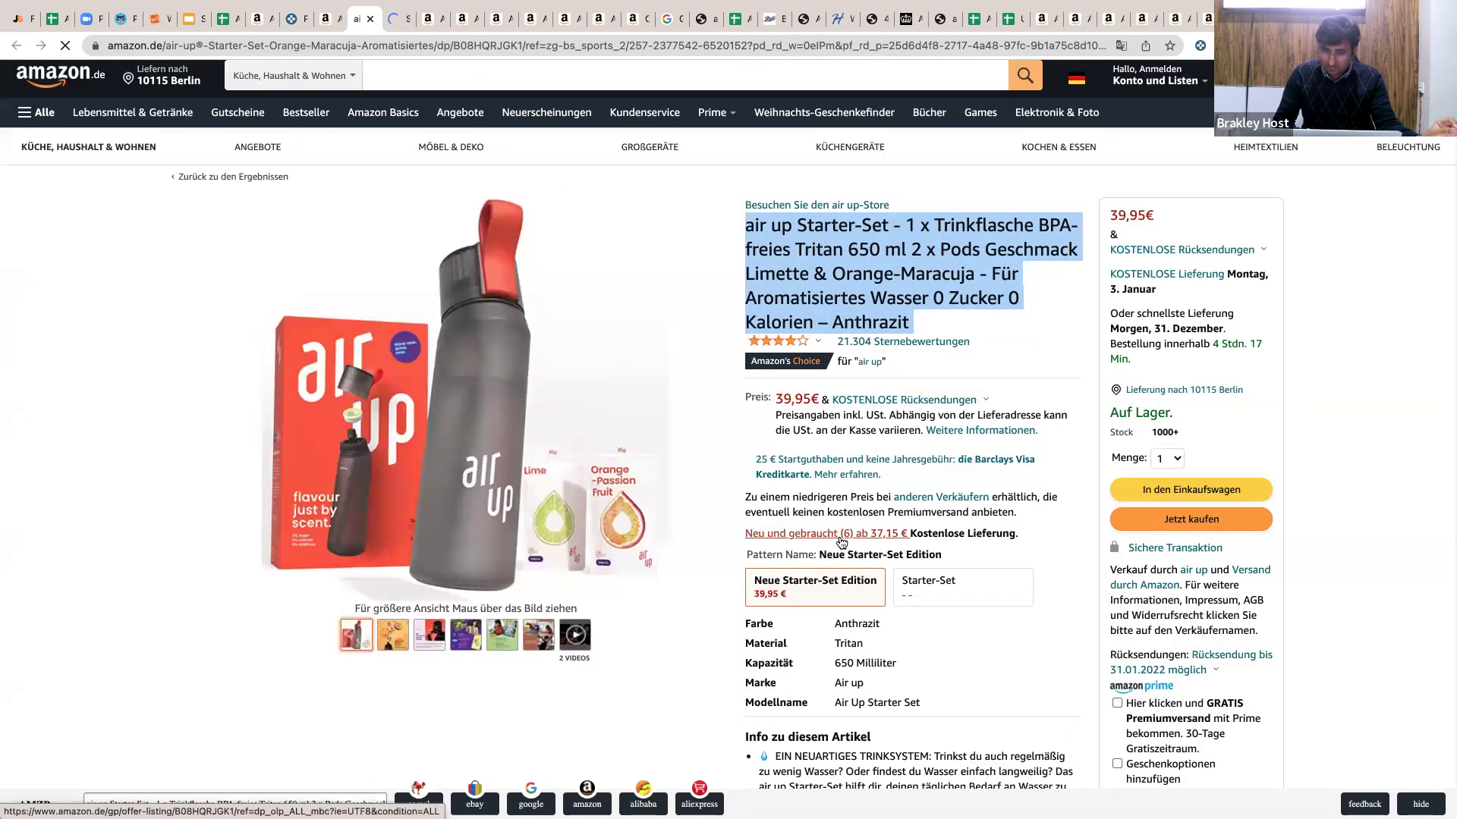
scroll(1015, 365, "down", 3)
scroll(1015, 365, "down", 3)
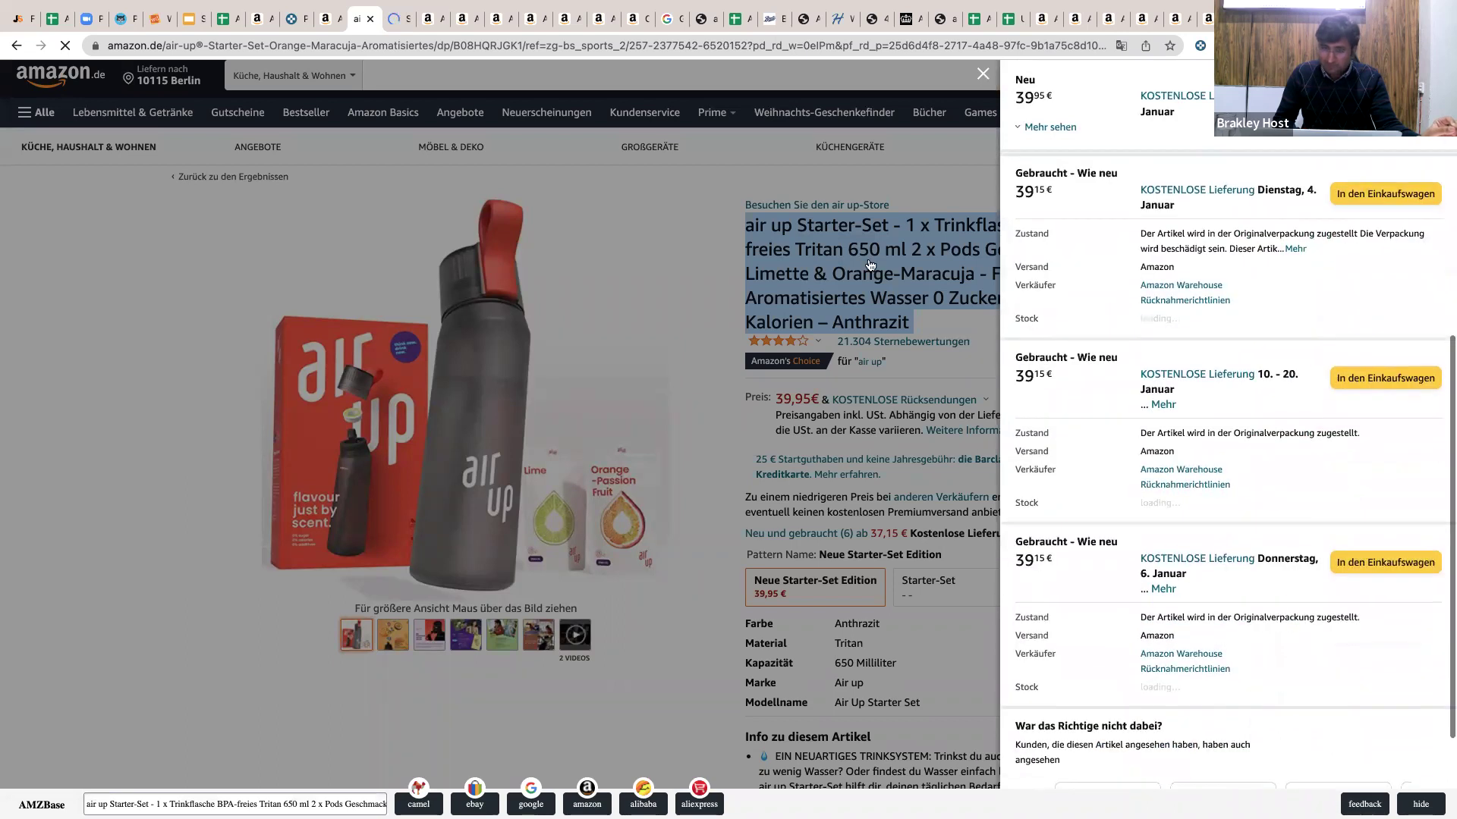
left_click(868, 263)
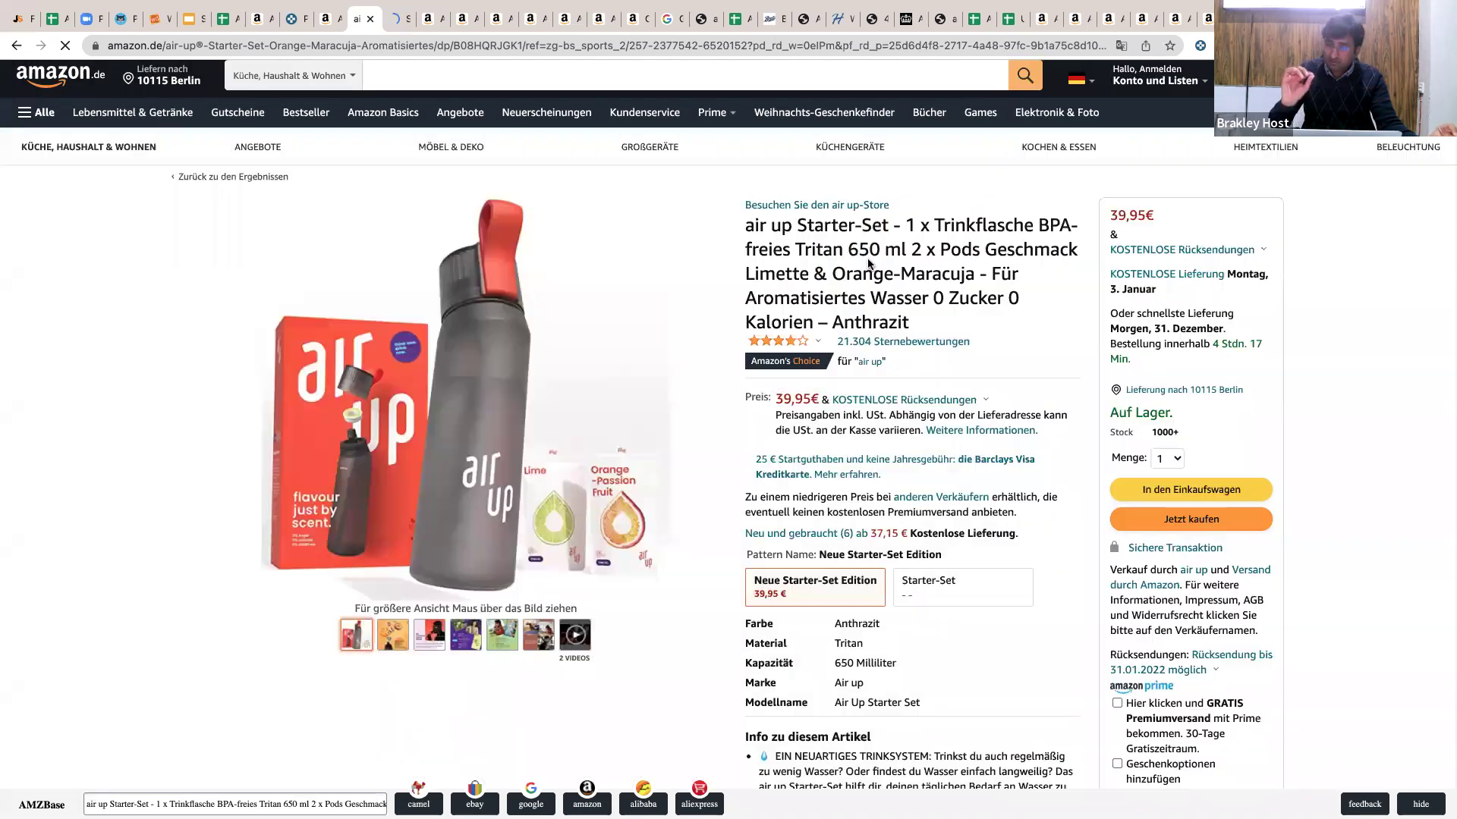
Copy the full air up Starter-Set title and bring up the language flyout.
scroll(868, 263, "down", 2)
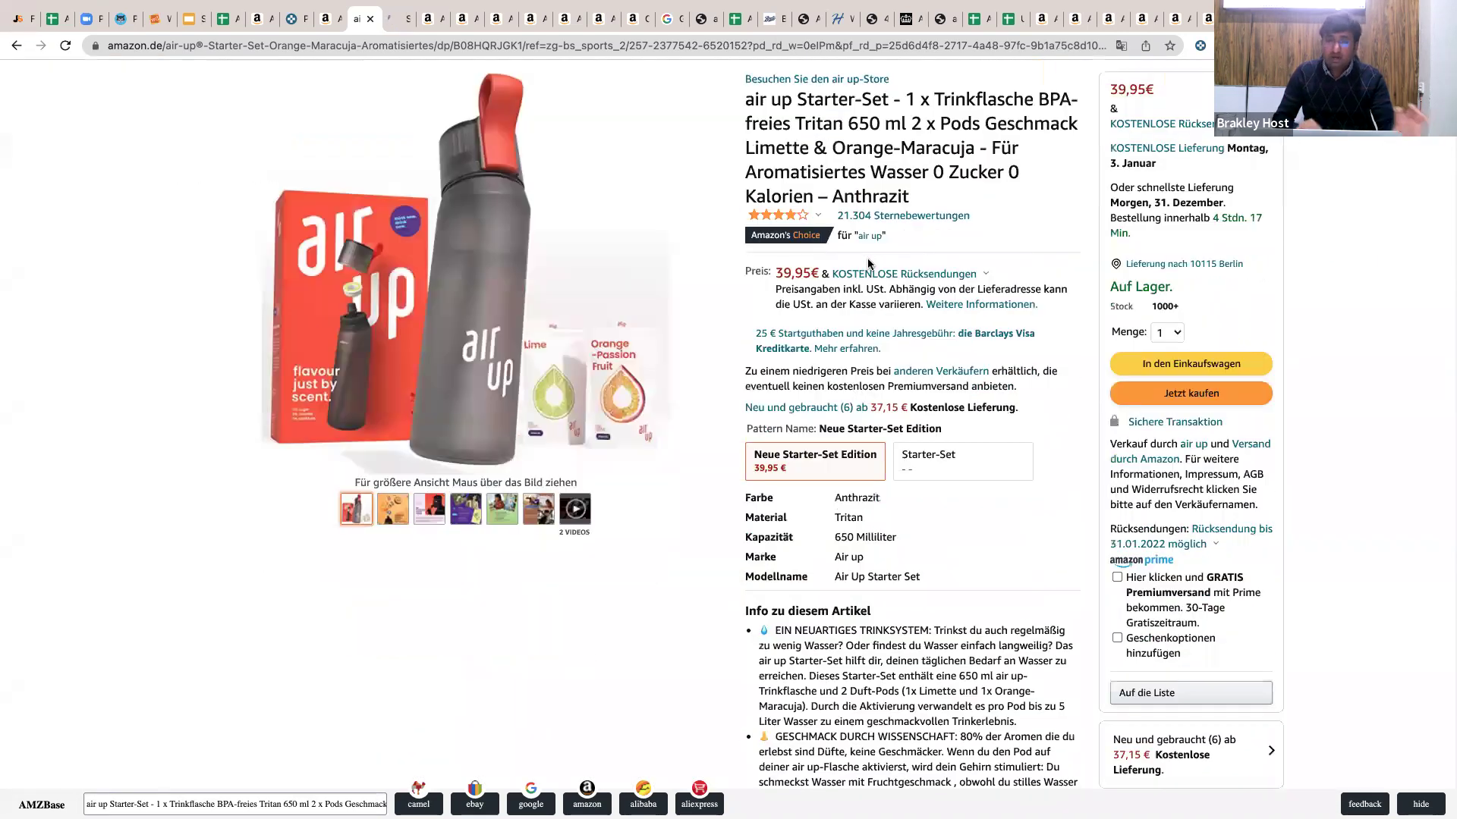
scroll(869, 263, "down", 2)
scroll(870, 263, "up", 3)
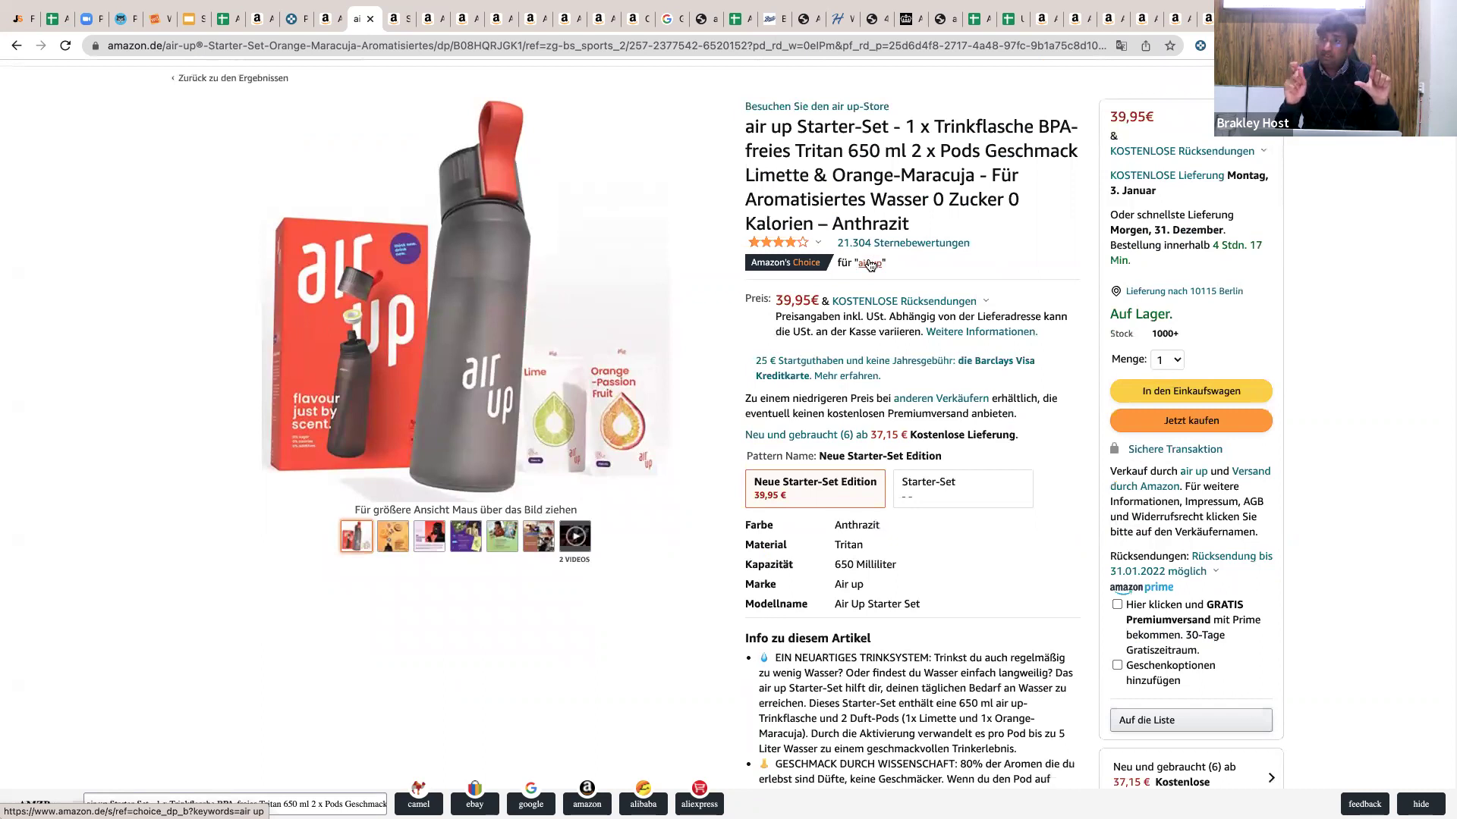
scroll(870, 264, "up", 1)
scroll(870, 263, "up", 1)
triple_click(888, 227)
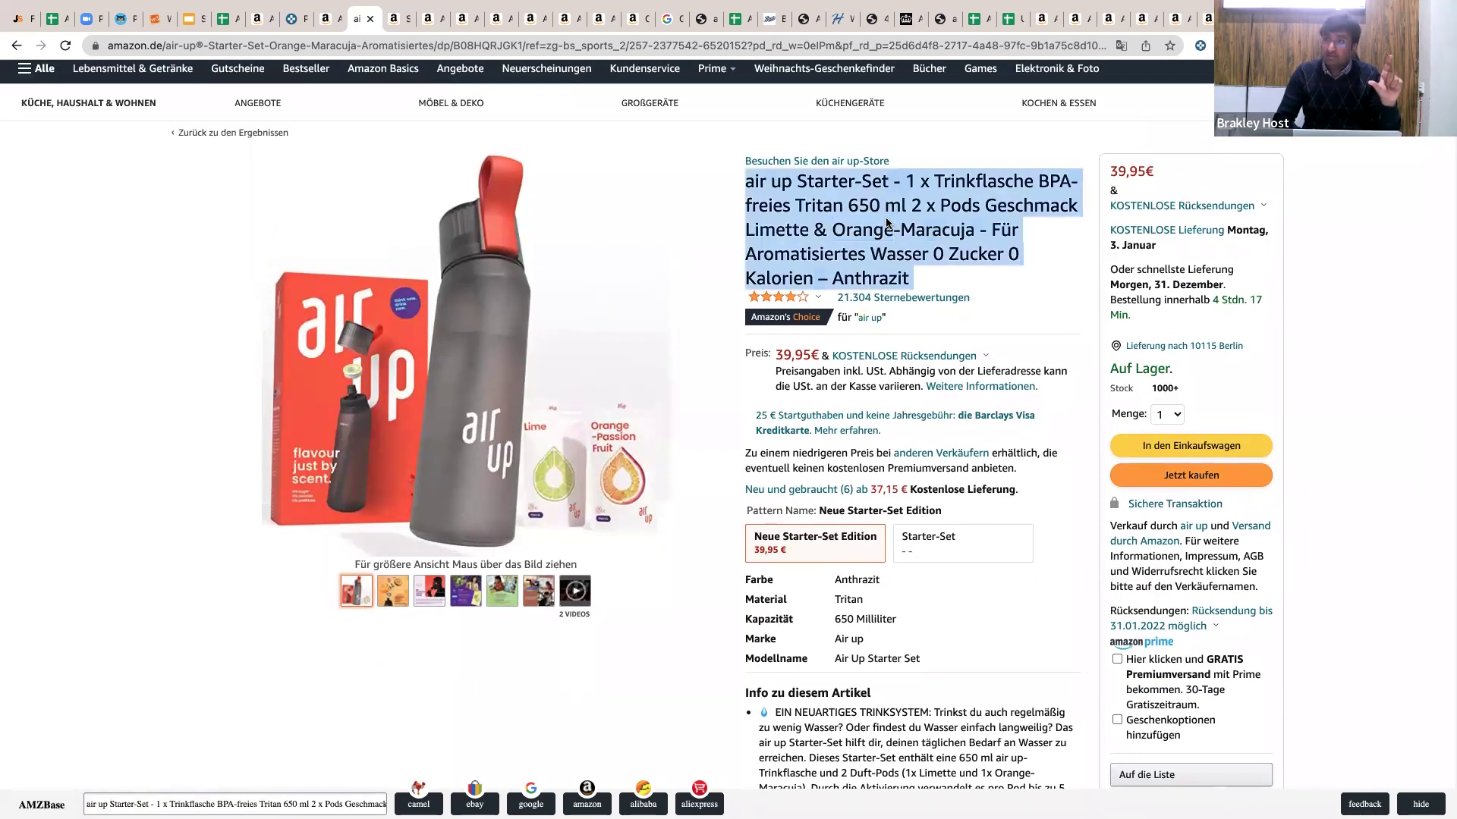
left_click(820, 505)
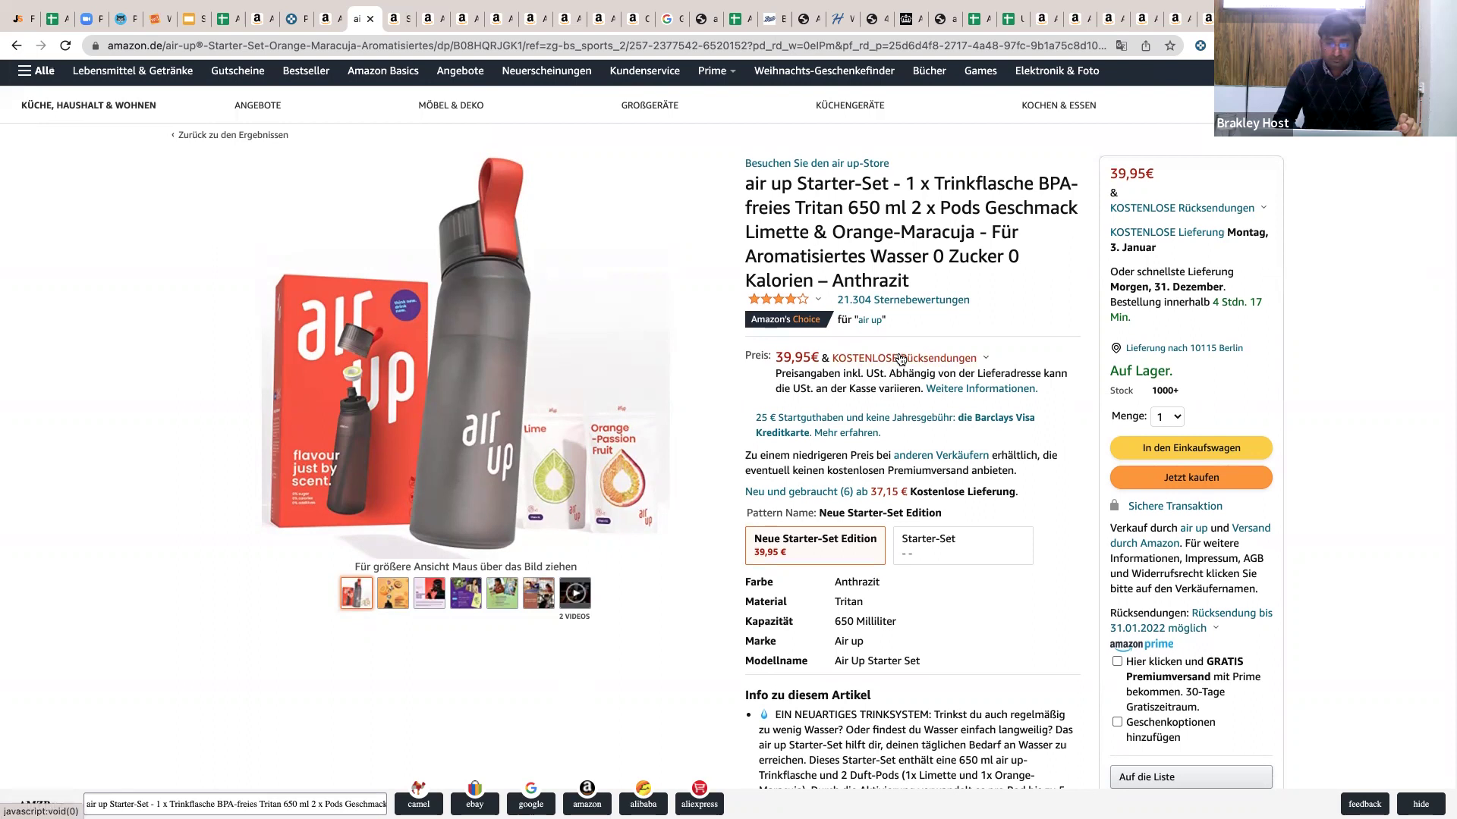
scroll(901, 359, "up", 1)
mouse_move(1079, 88)
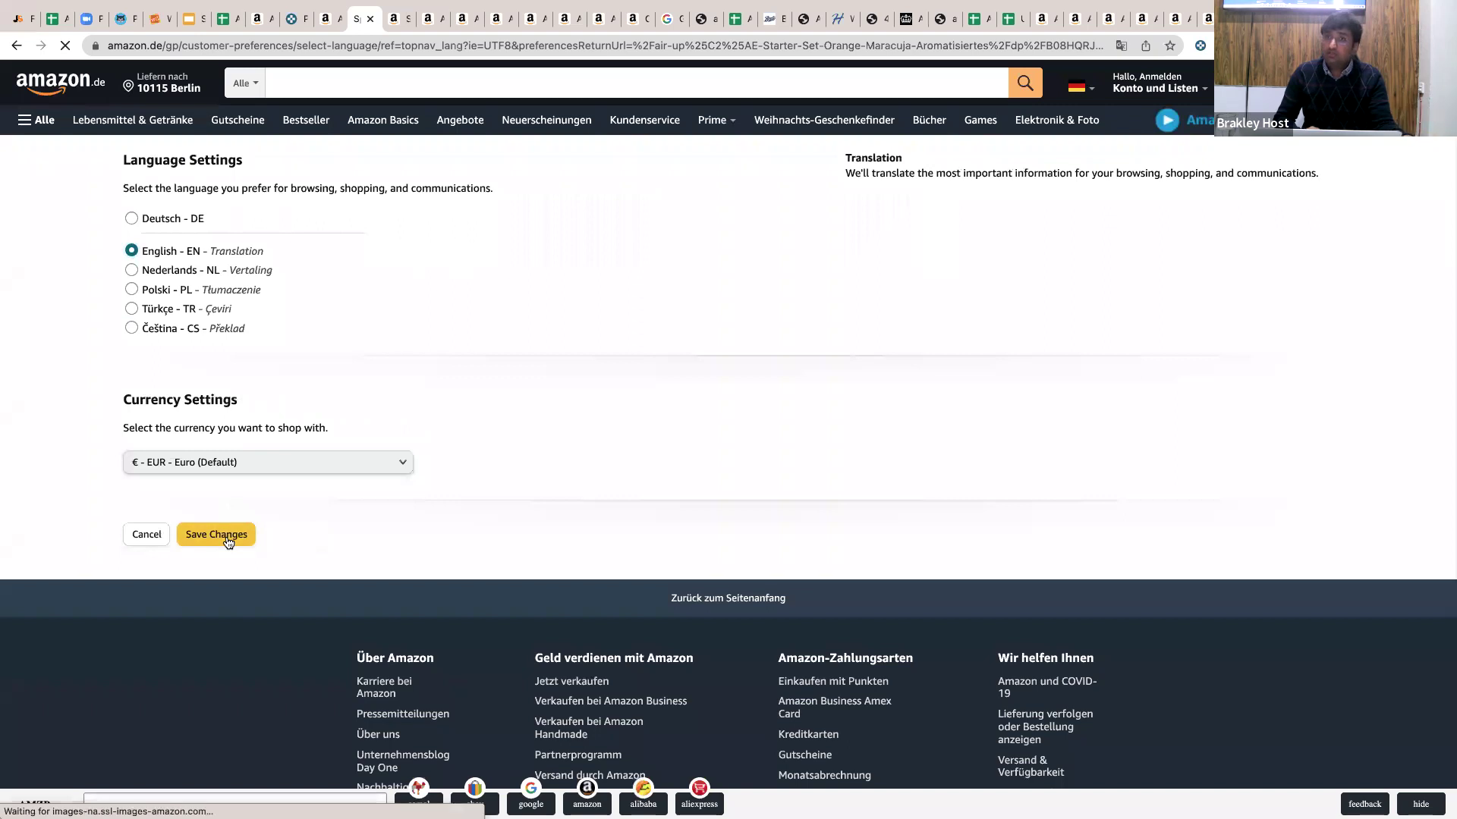
Switch Amazon.de to English - EN and scroll through the Keepa chart and related items.
left_click(227, 542)
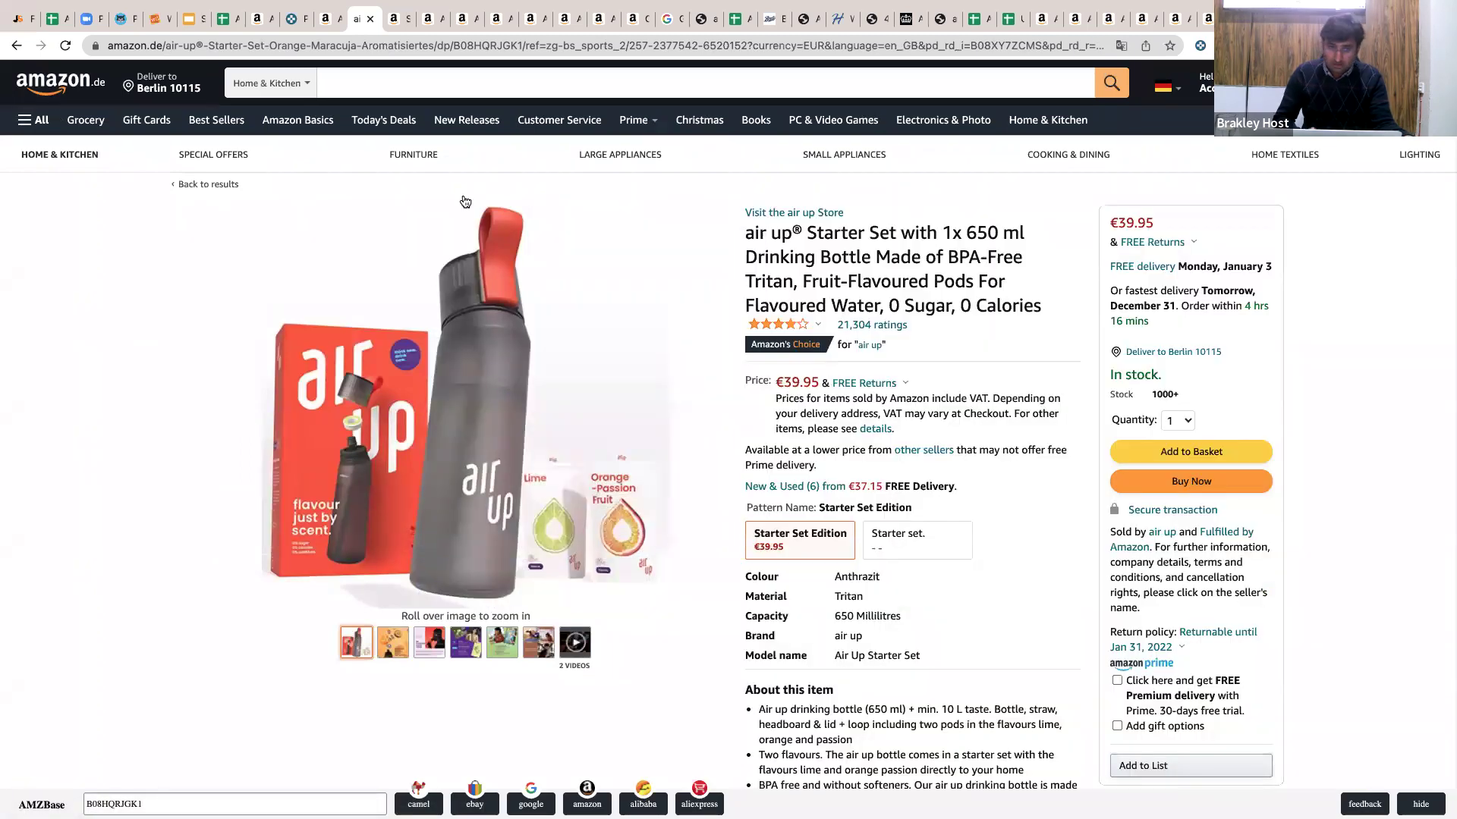
scroll(985, 250, "down", 2)
scroll(985, 250, "down", 4)
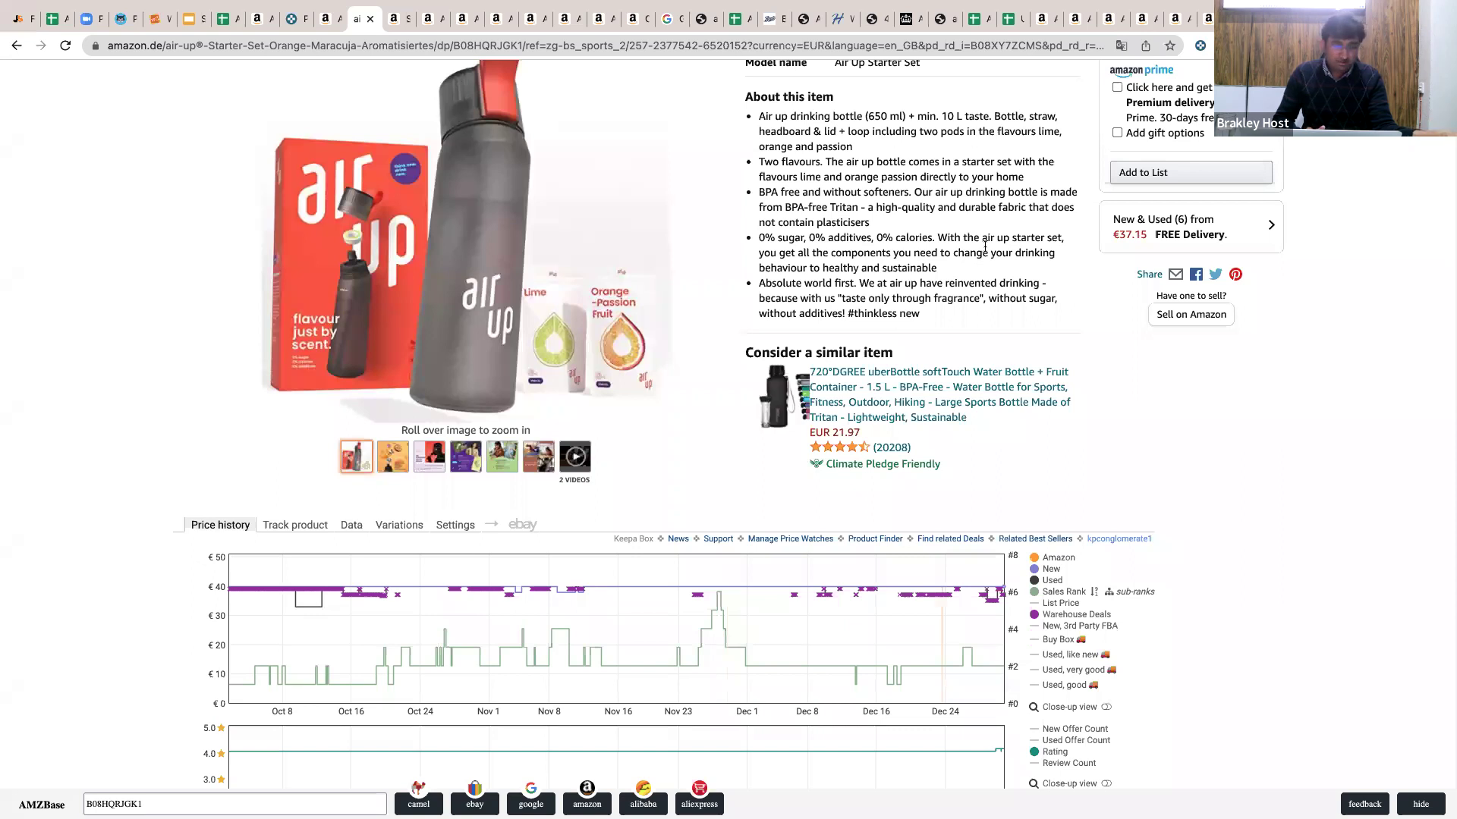
scroll(985, 247, "down", 1)
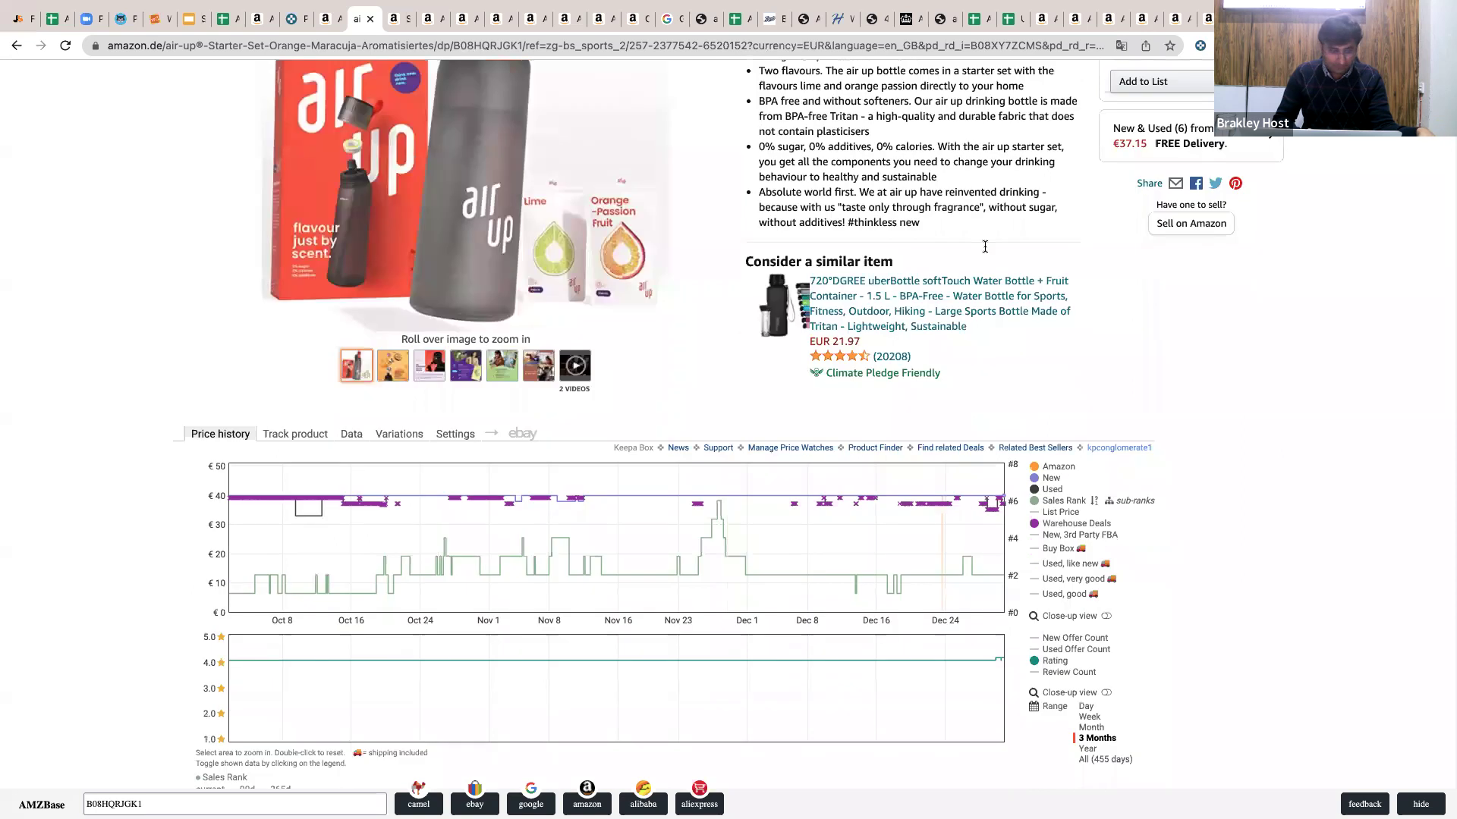
scroll(985, 248, "down", 4)
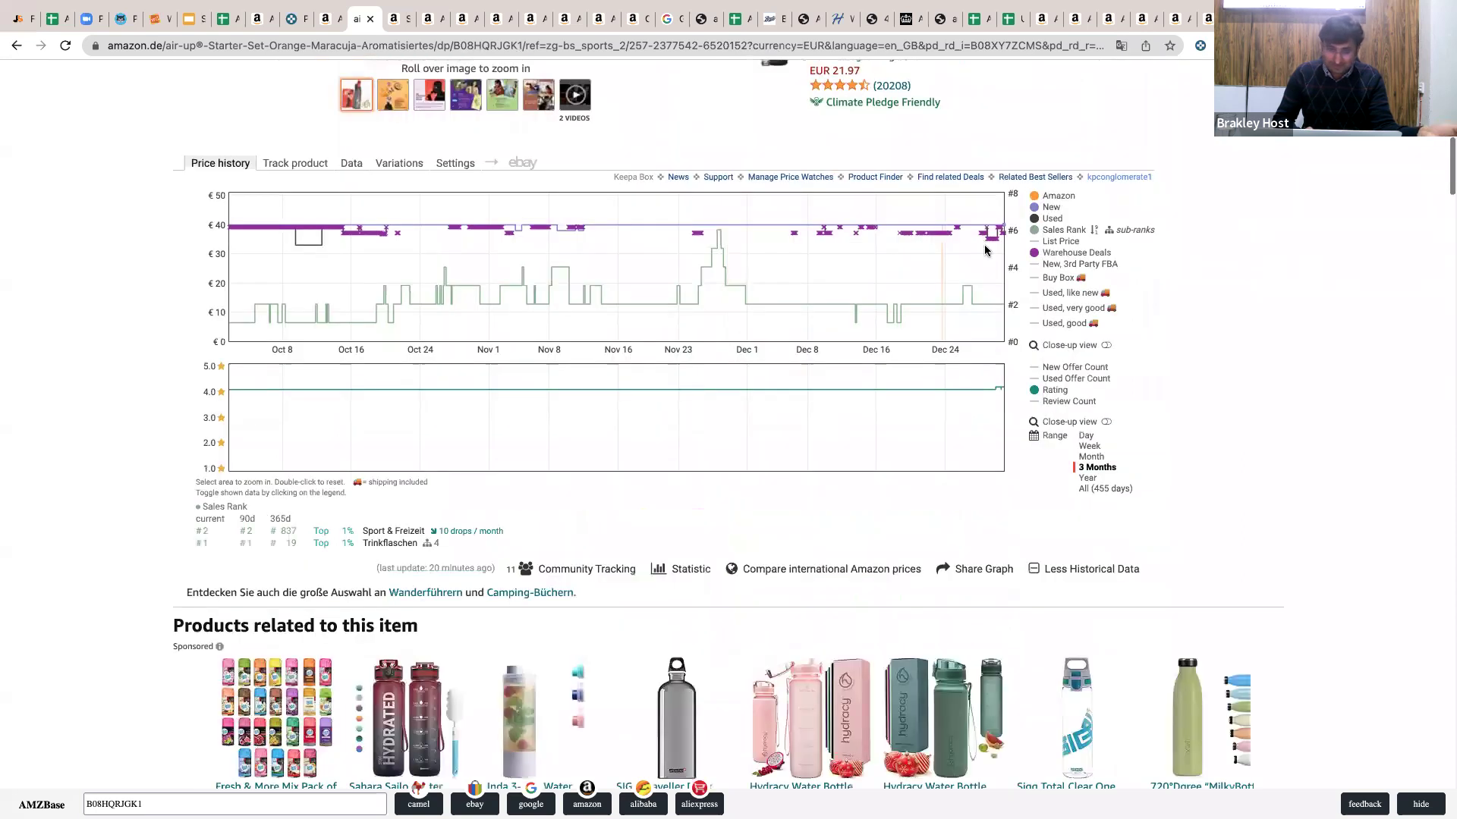
scroll(985, 250, "down", 4)
scroll(986, 251, "down", 5)
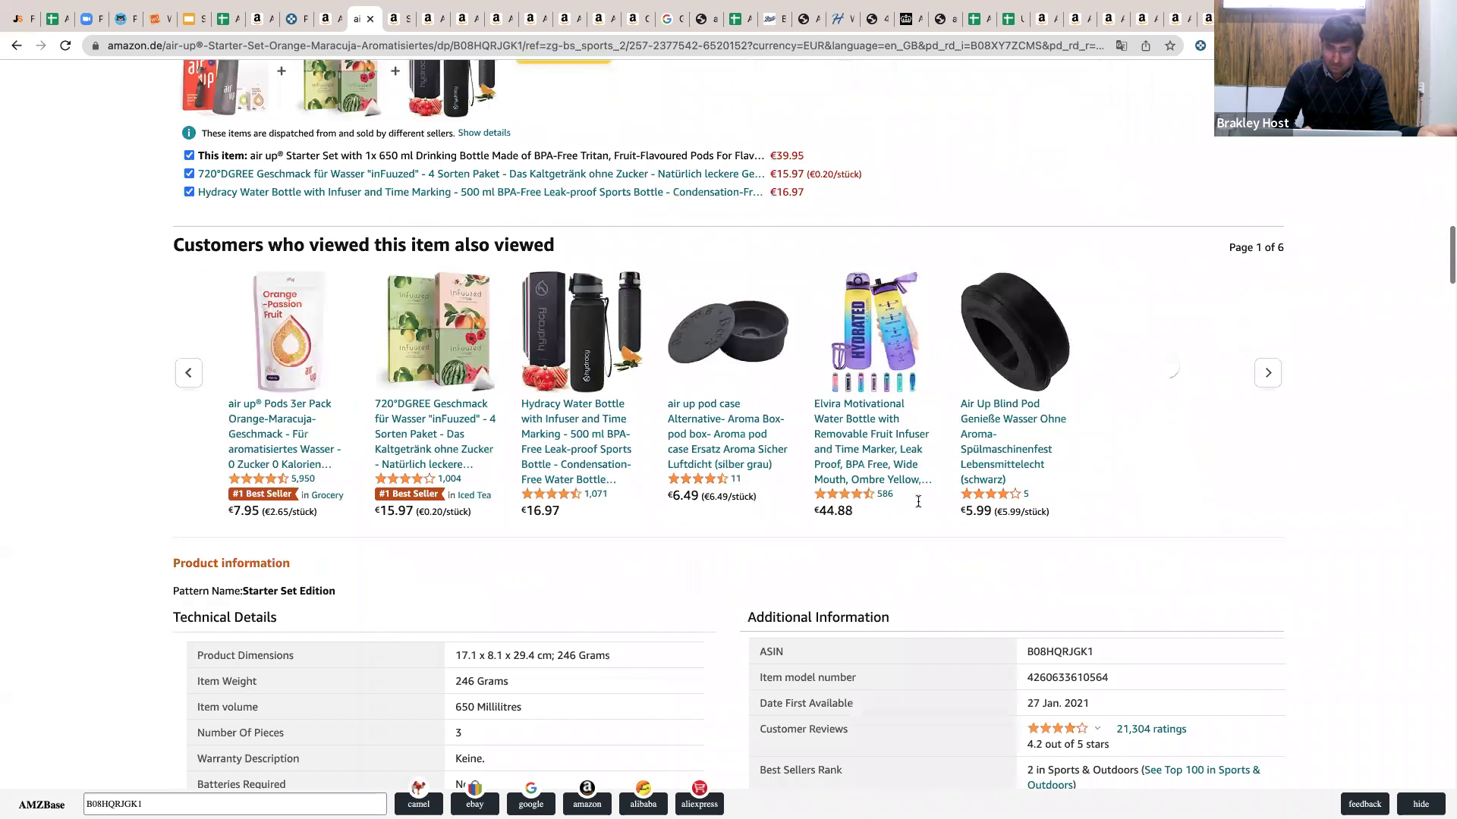
Return to the top of the air up listing and go back to the Bestseller tab.
left_click(348, 28)
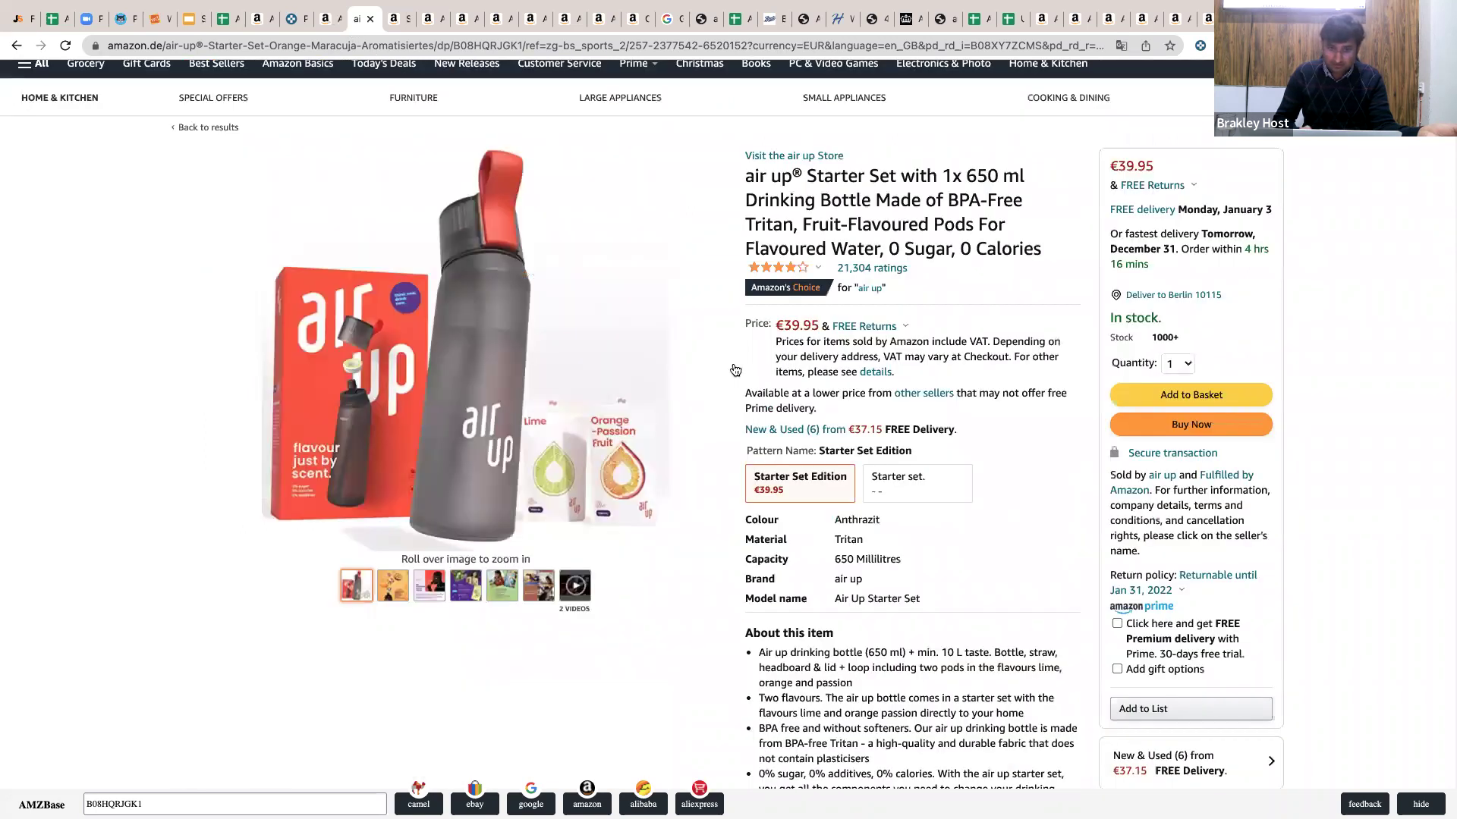
scroll(730, 398, "up", 1)
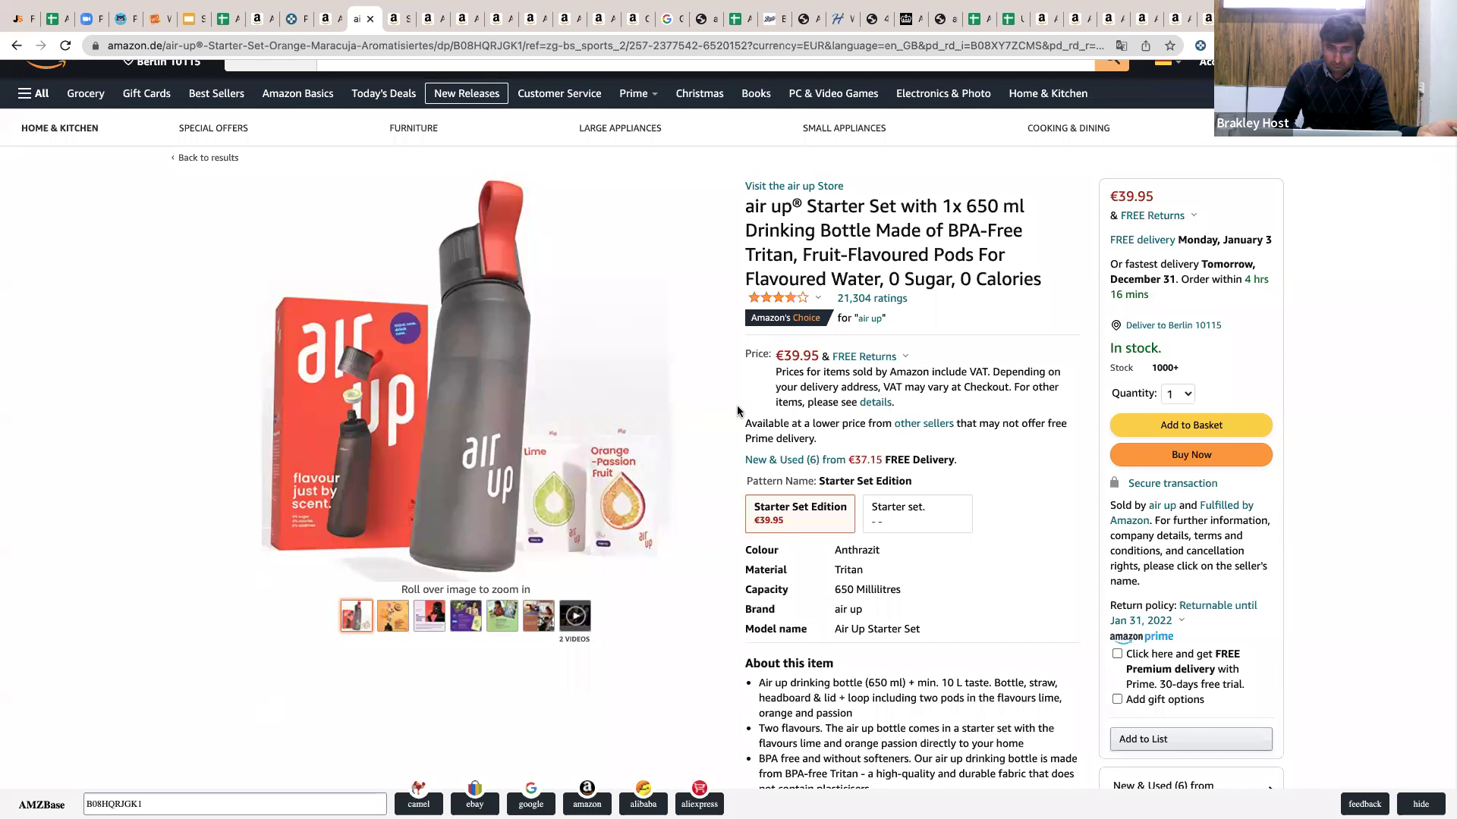
key("ctrl+shift+Tab")
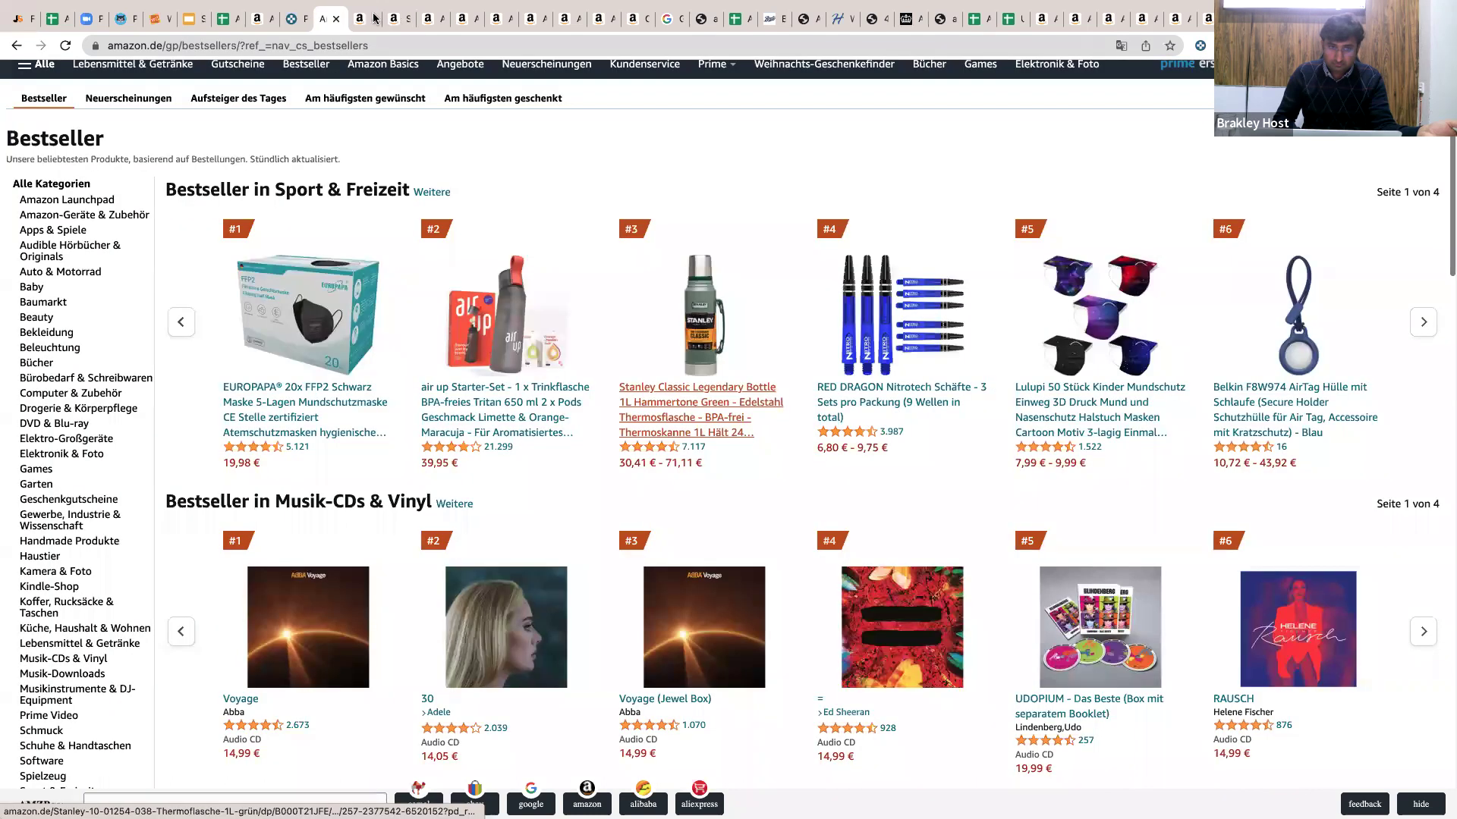
Copy the Stanley Thermos bottle 1L green title and open Camelbak Store from its other offers.
left_click(368, 18)
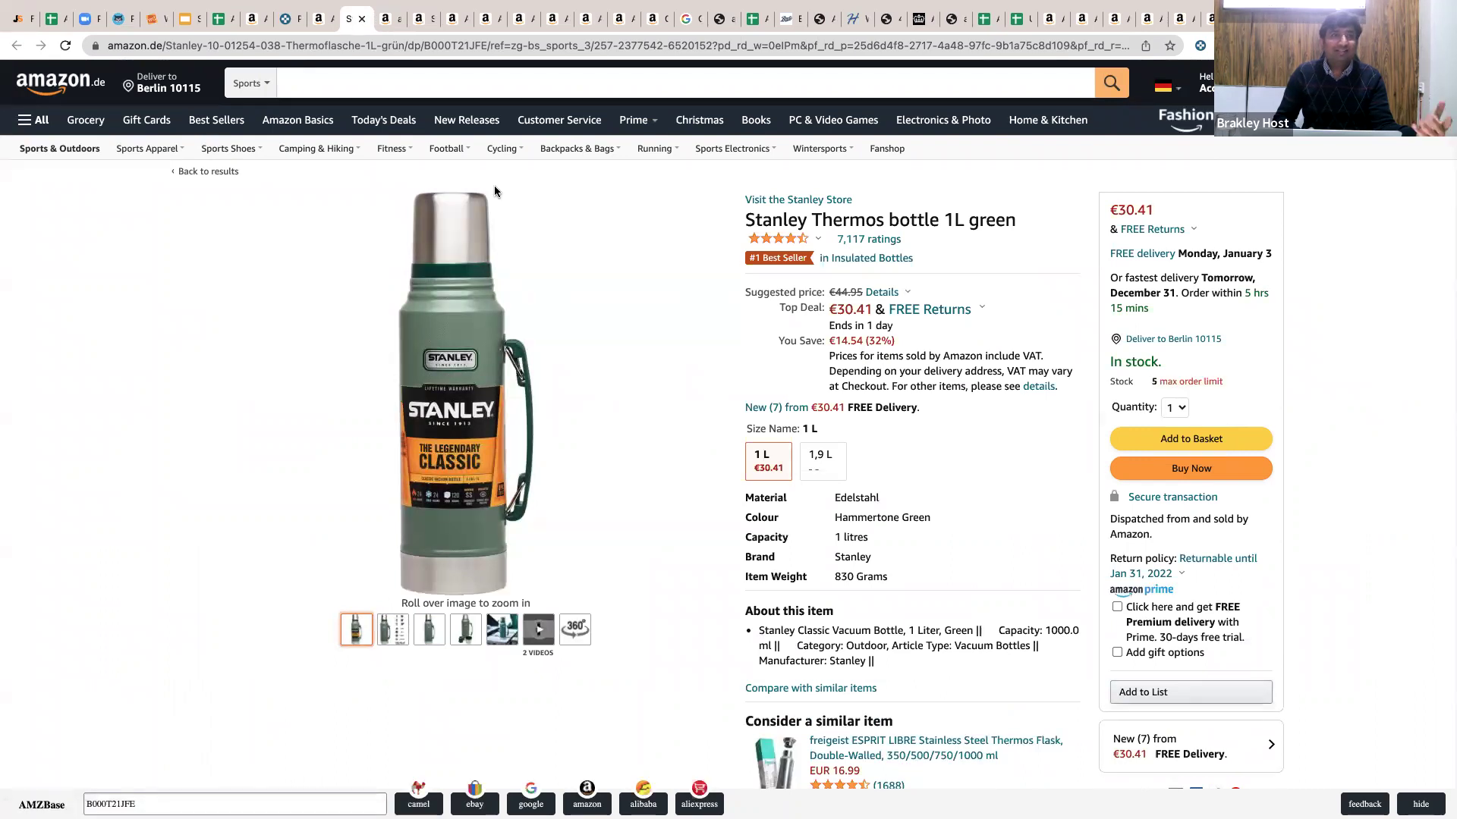
triple_click(887, 220)
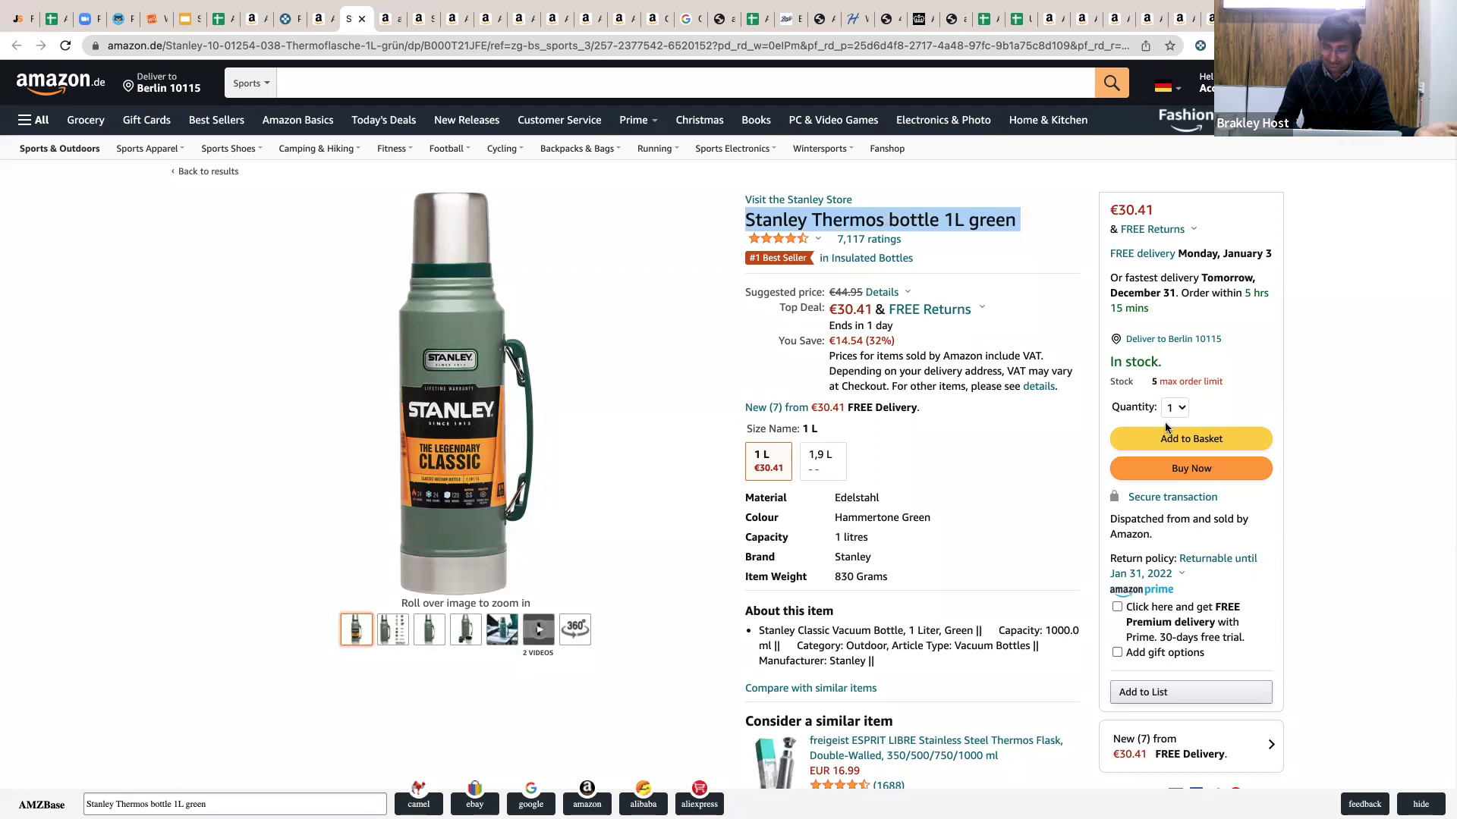
scroll(1116, 467, "down", 1)
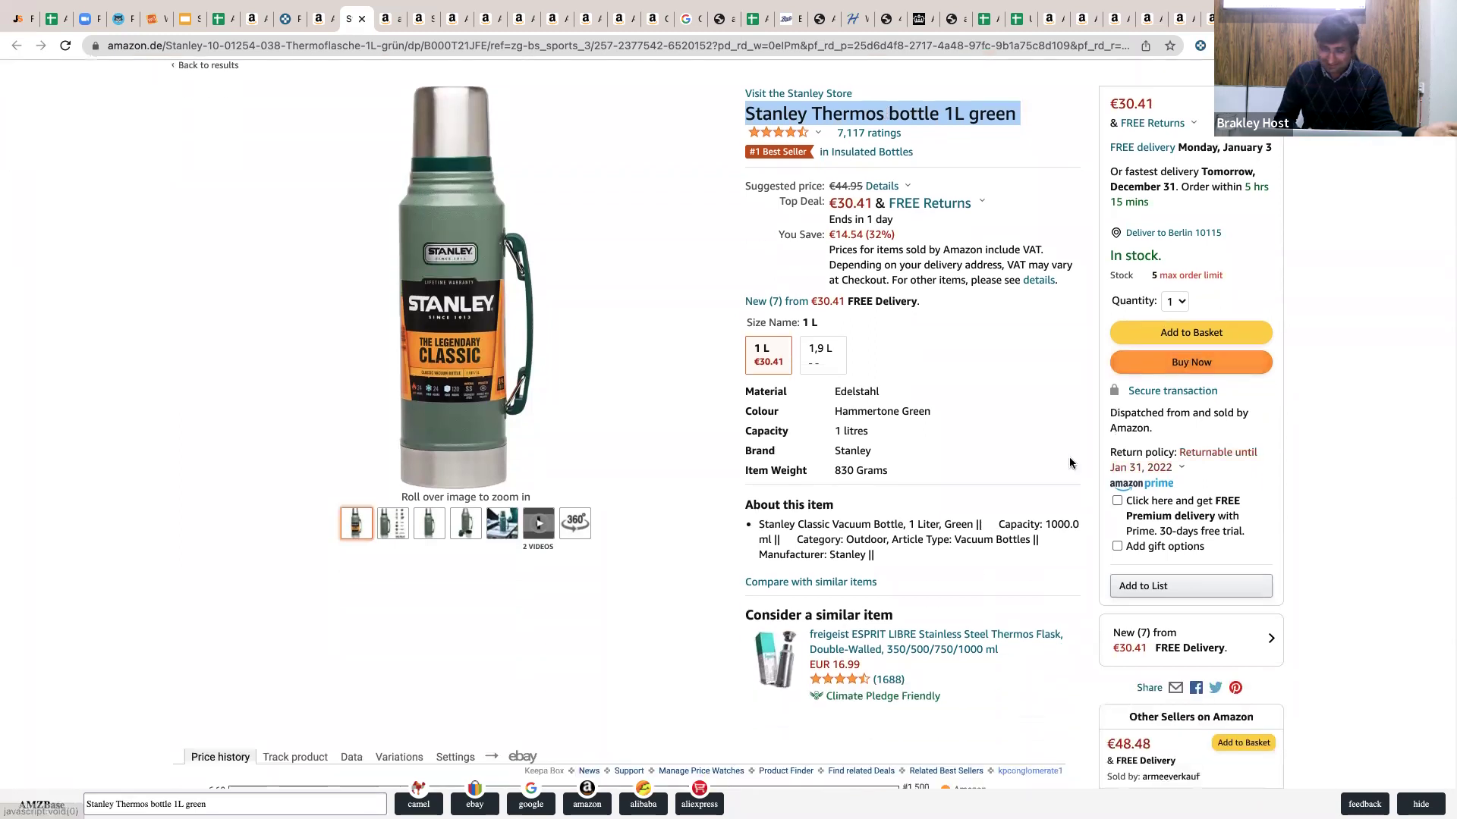
left_click(824, 311)
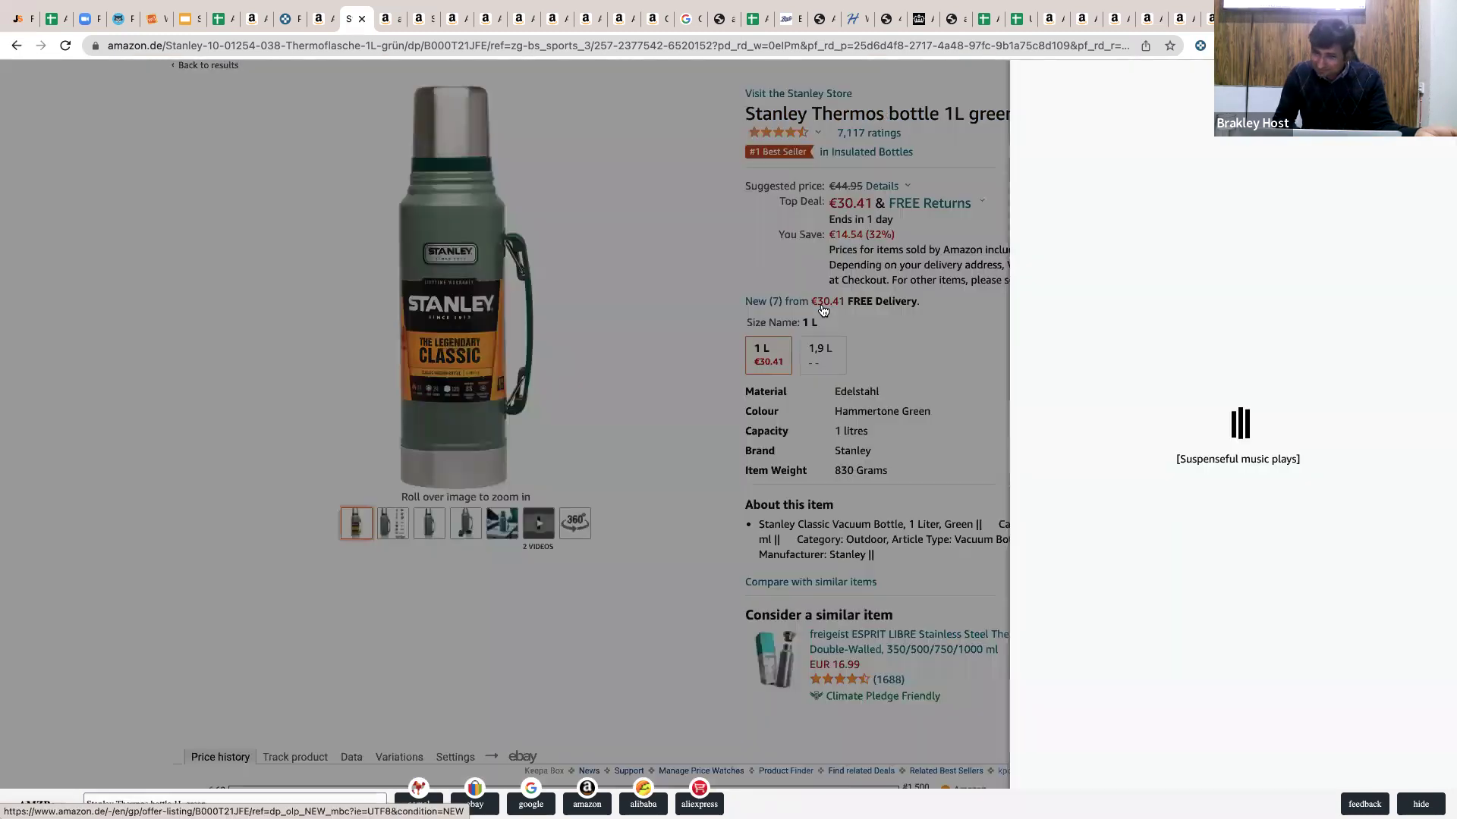
scroll(1045, 369, "down", 1)
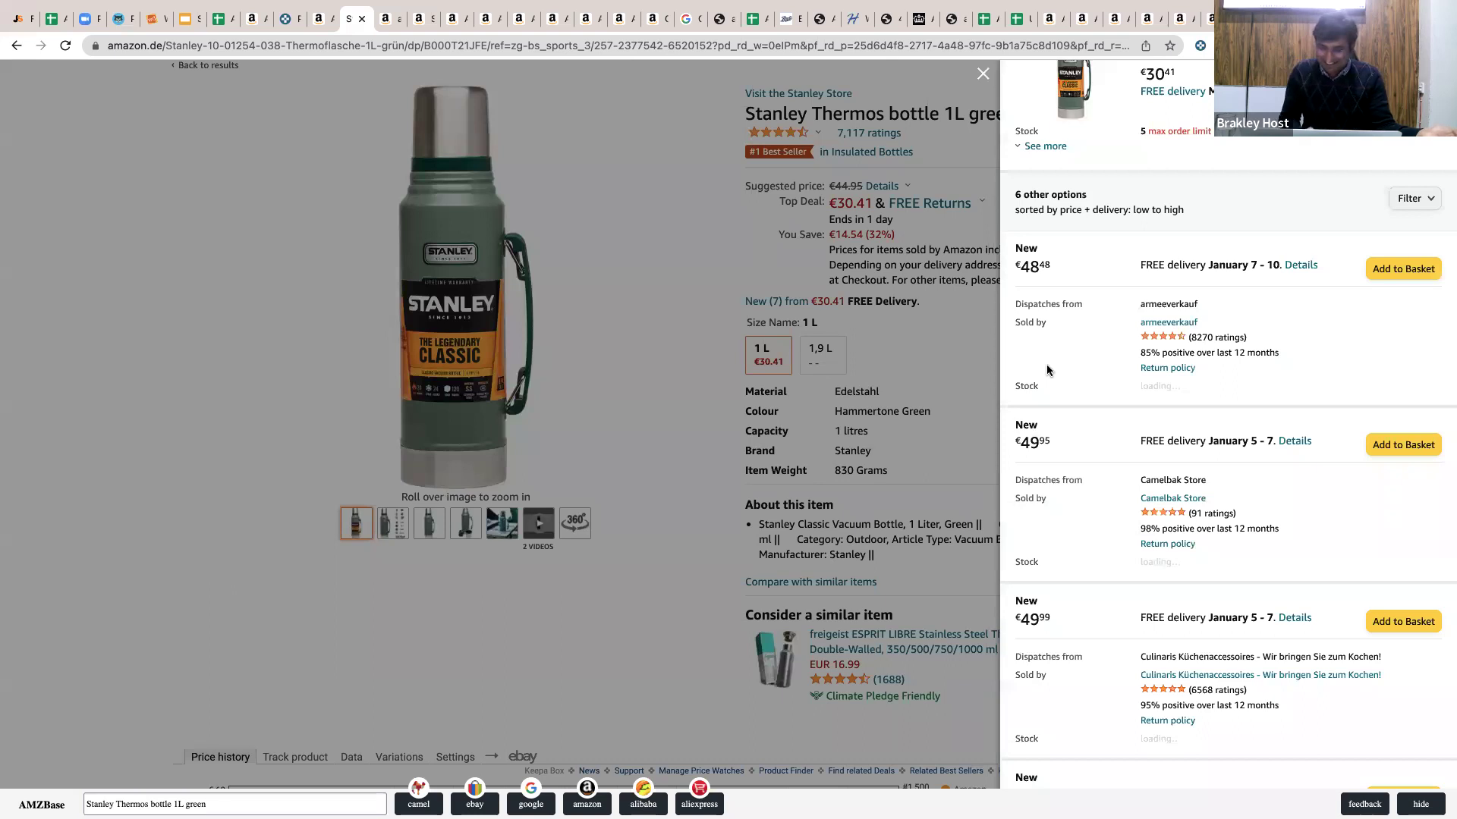
scroll(1045, 369, "down", 2)
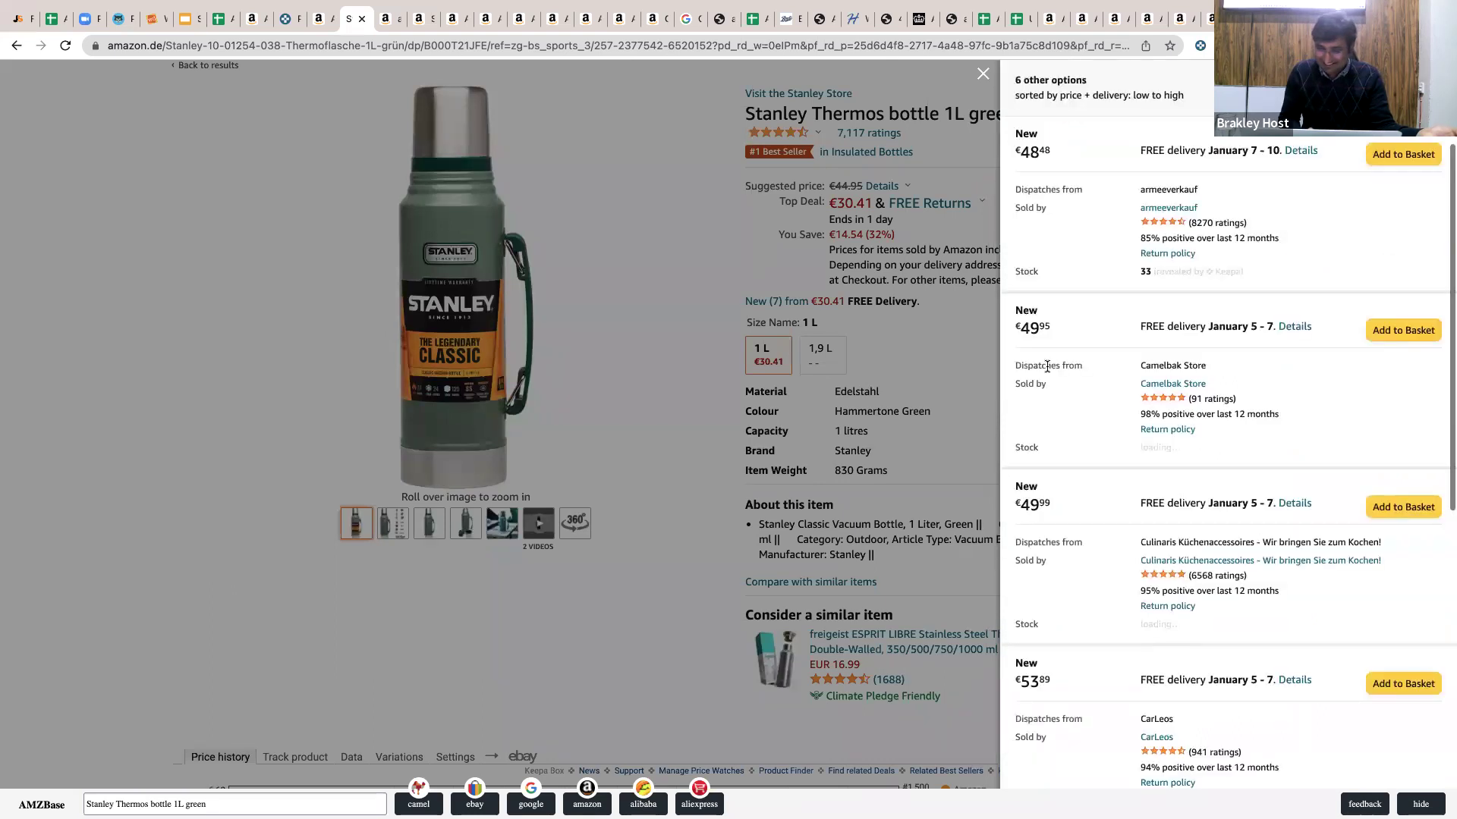
left_click(1172, 384, "super")
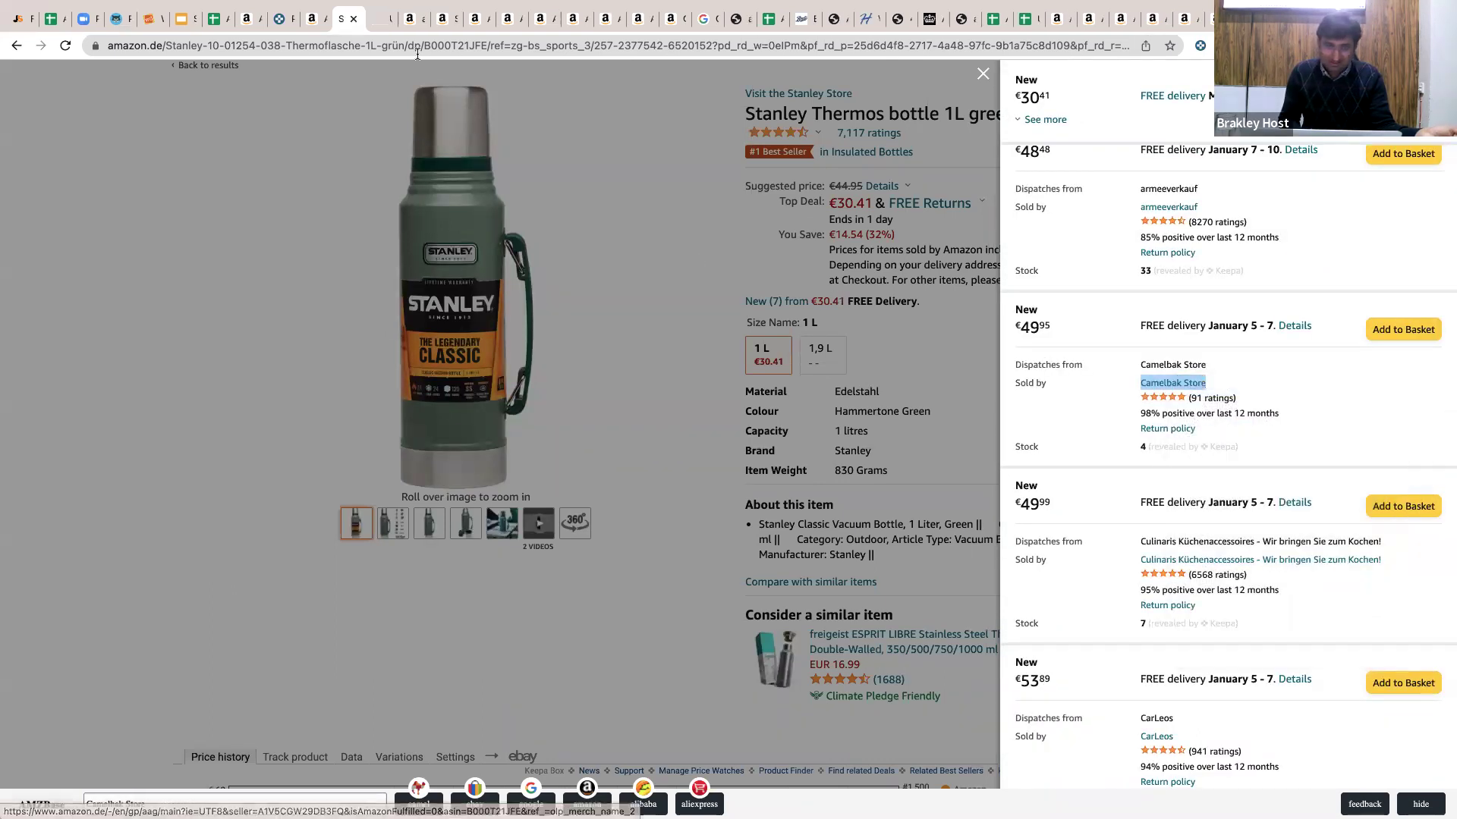
Show the 299 products listed on the Camelbak Store storefront.
left_click(383, 25)
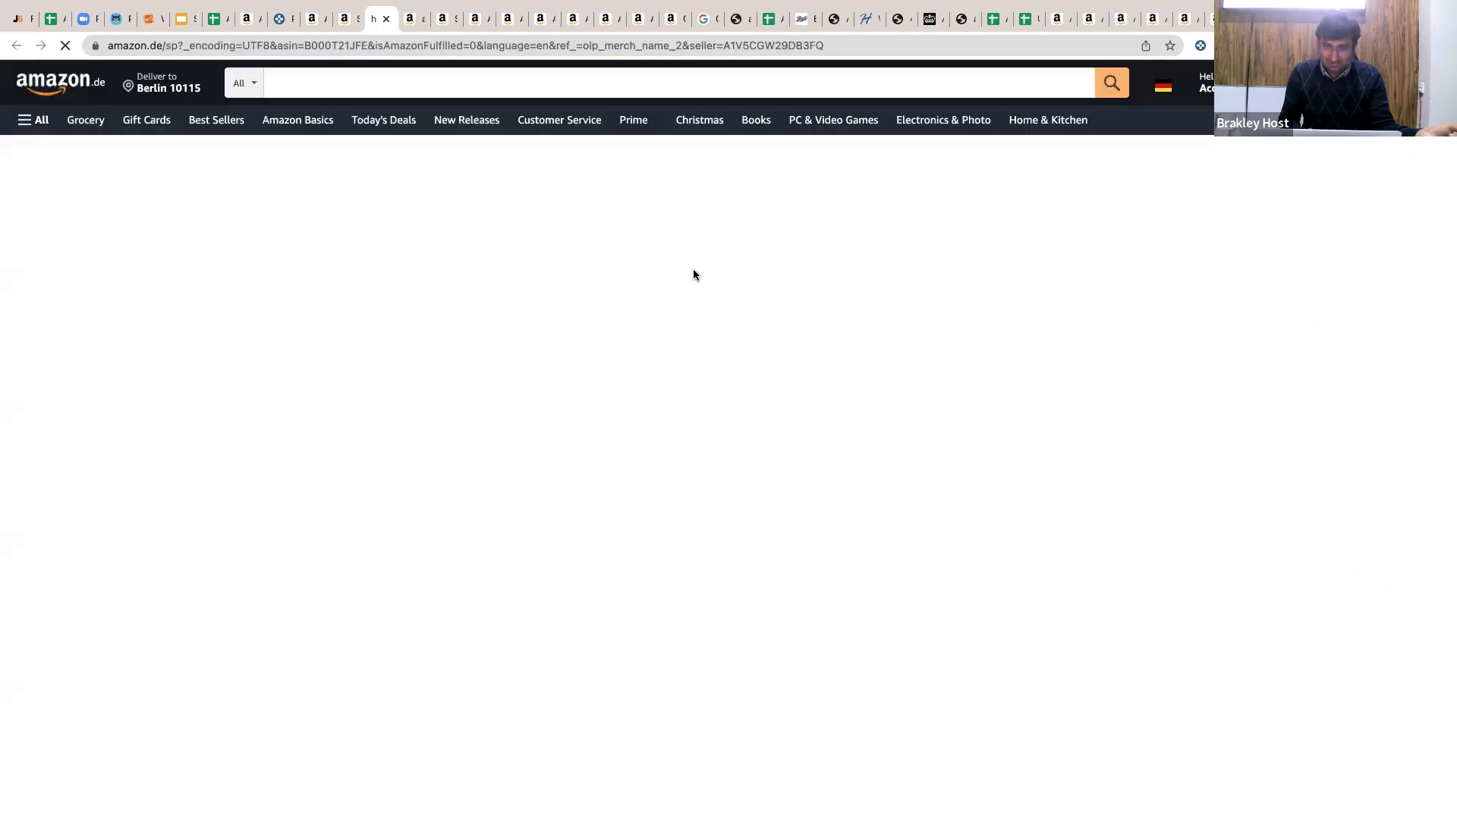
scroll(696, 275, "down", 1)
scroll(695, 275, "down", 7)
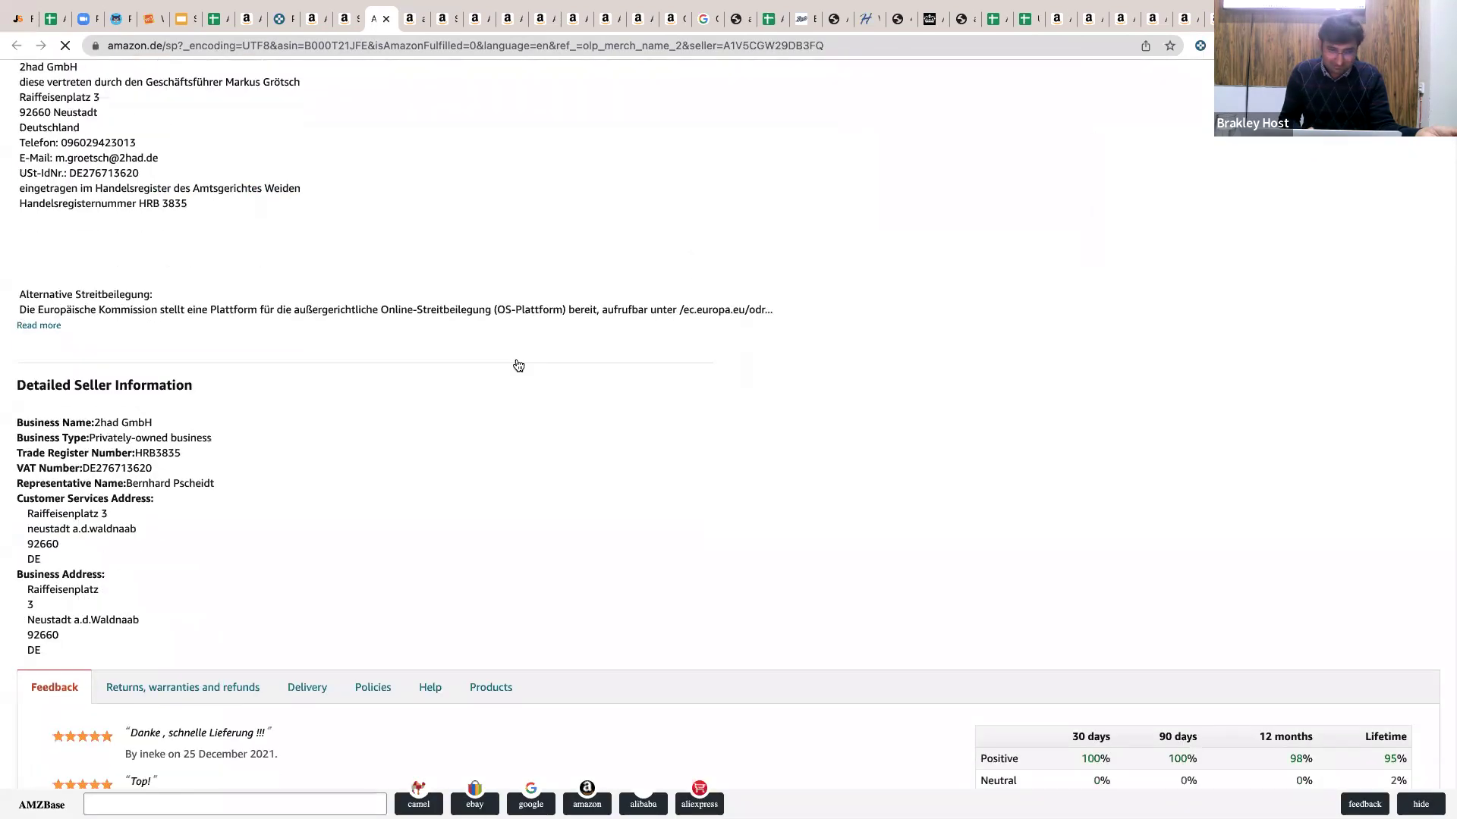
left_click(518, 367)
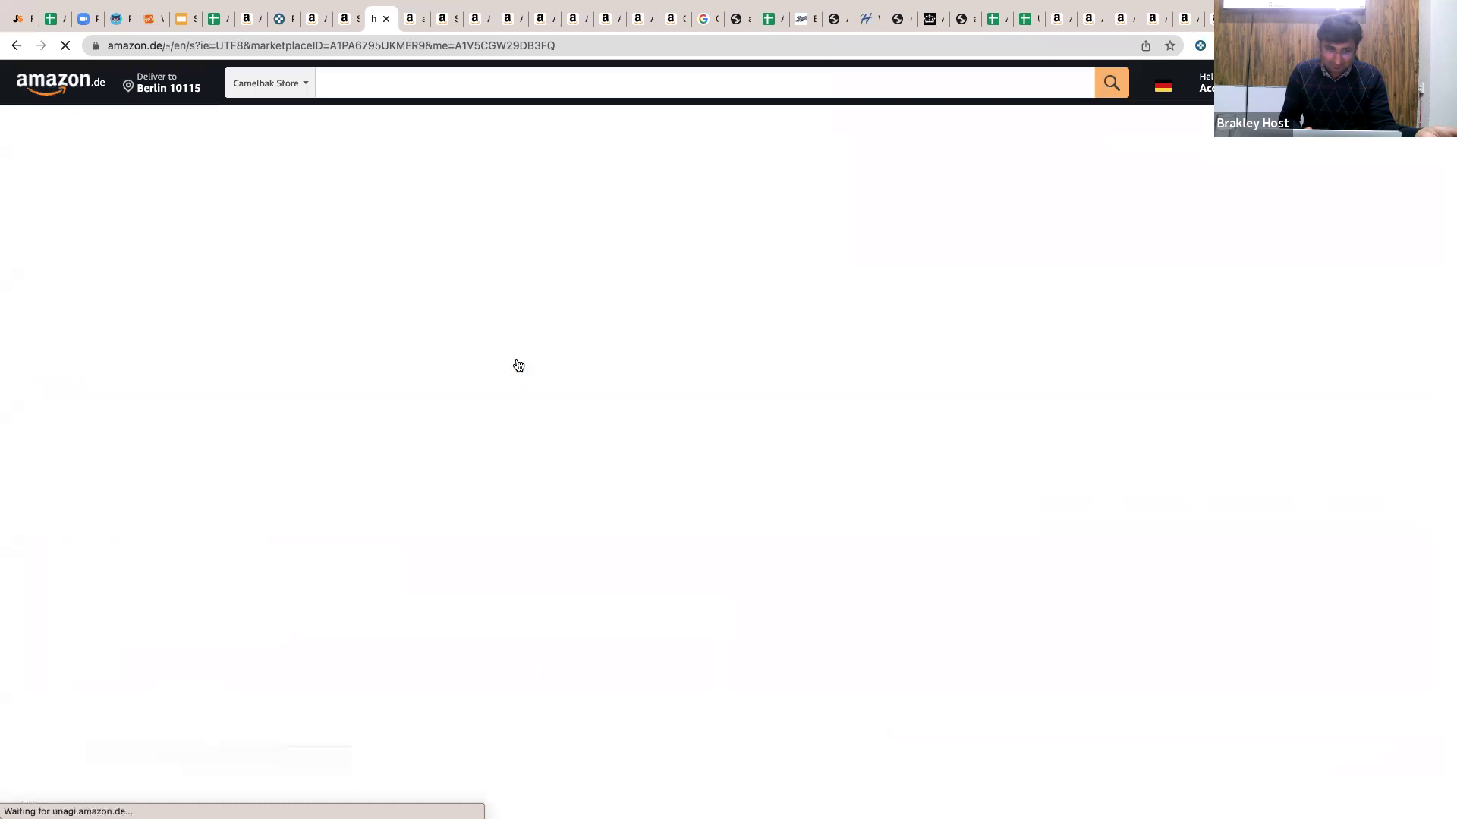
scroll(177, 336, "down", 15)
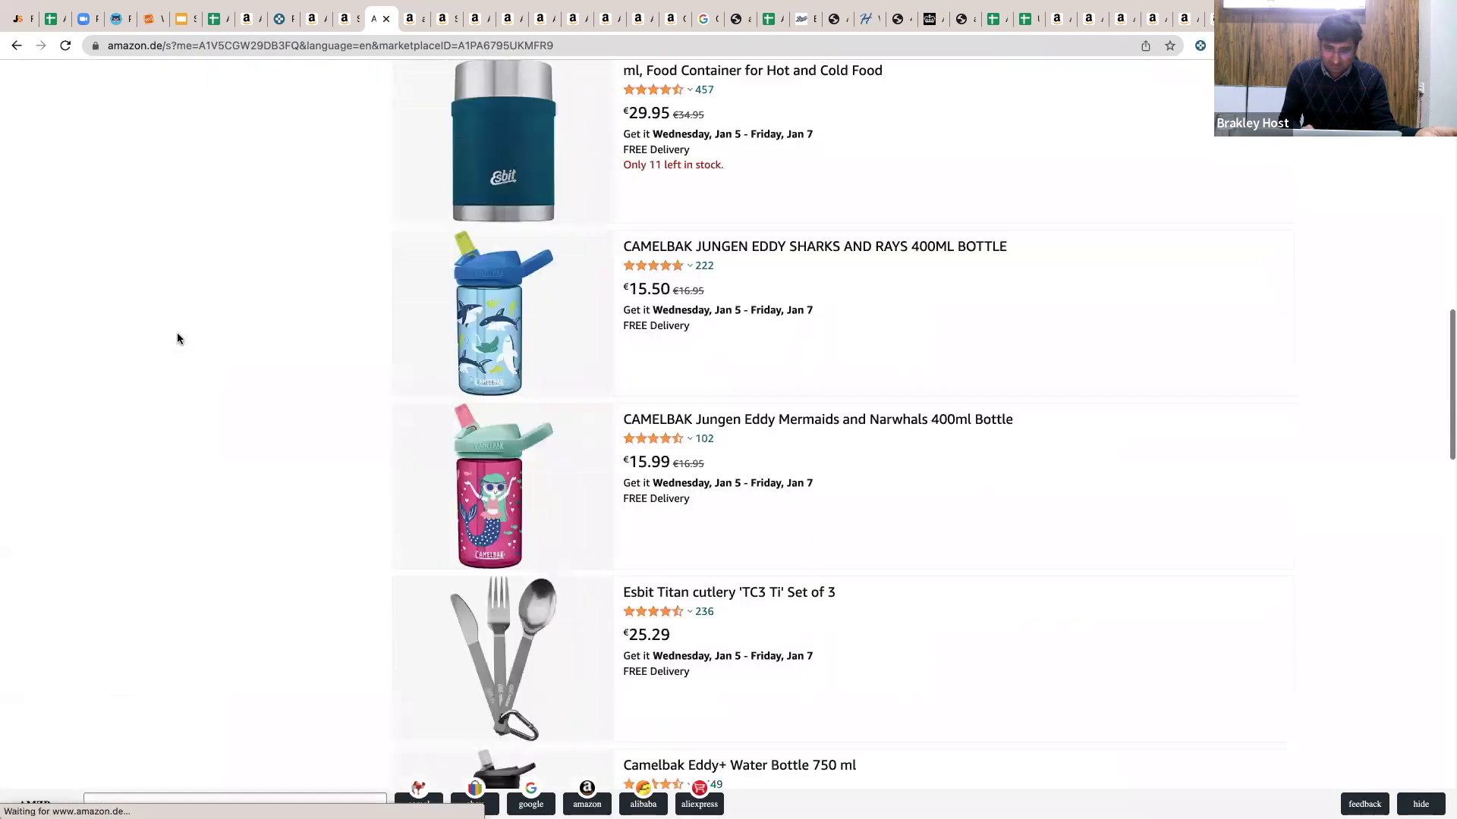
scroll(177, 336, "up", 12)
scroll(177, 339, "up", 3)
scroll(177, 338, "down", 15)
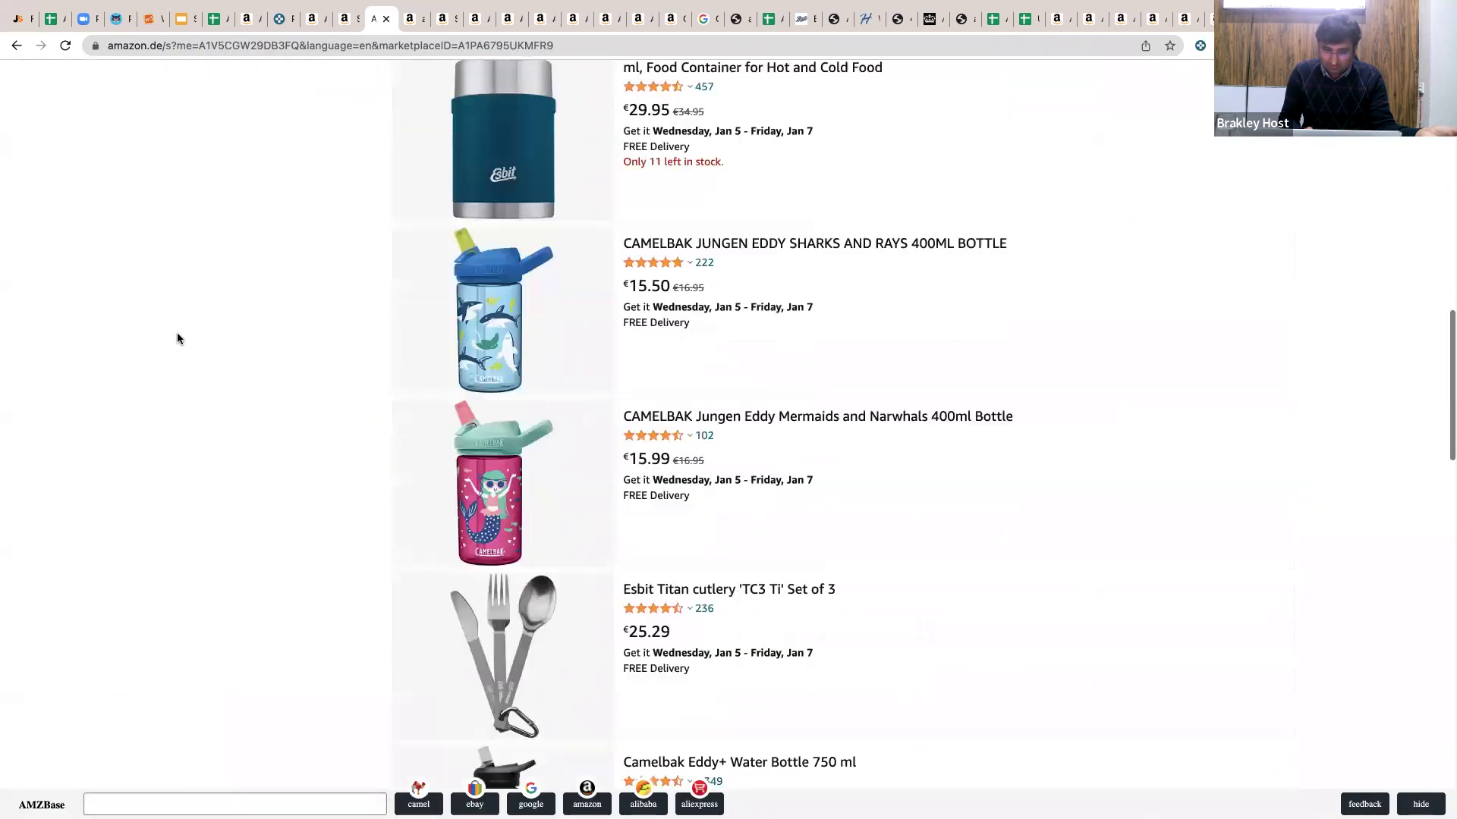
scroll(177, 339, "up", 3)
scroll(176, 338, "up", 15)
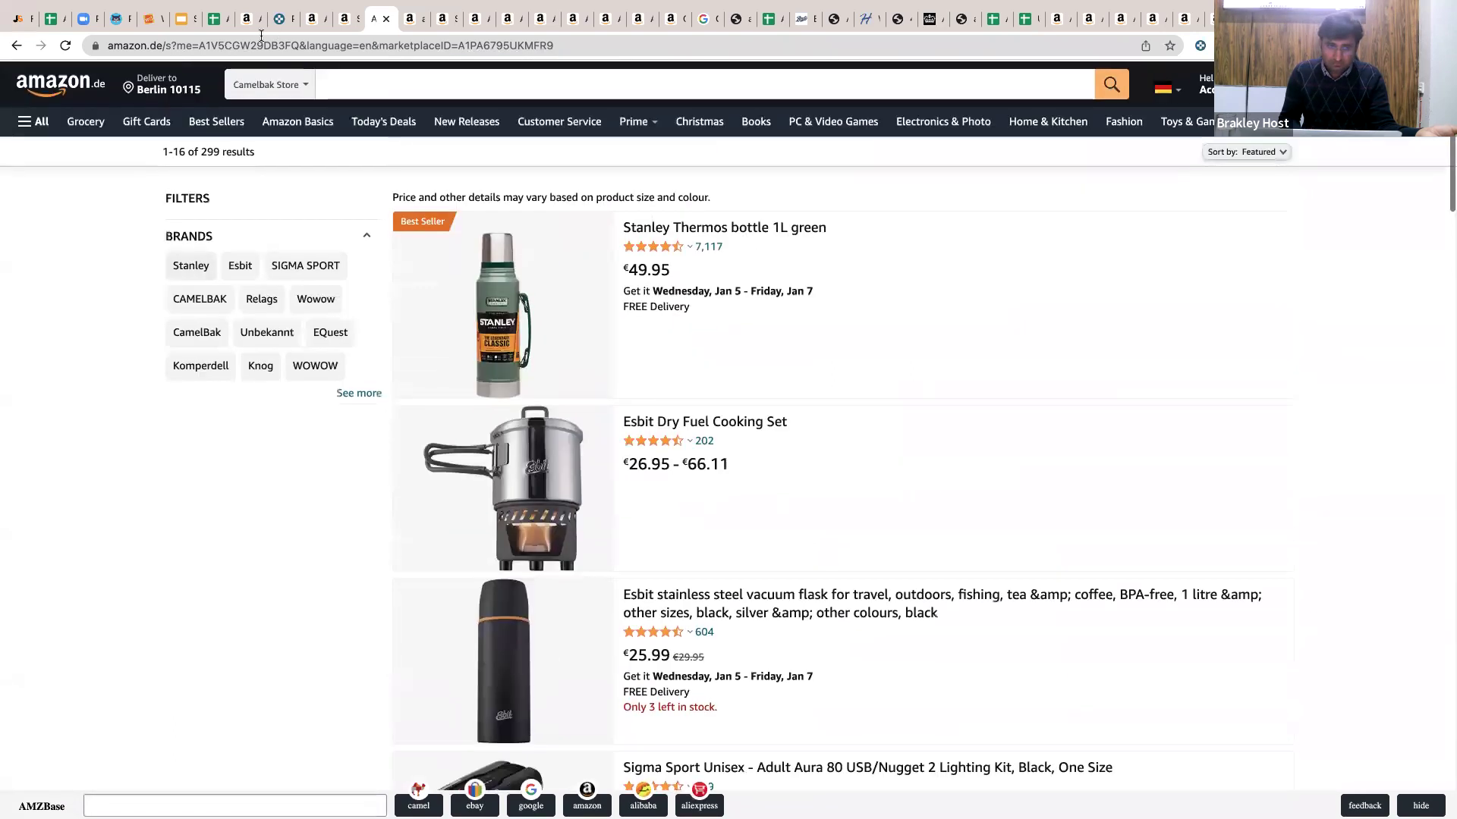
Copy the seller ID after me= and set Keepa Product Finder's marketplace to .de.
left_click(272, 43)
double_click(311, 45)
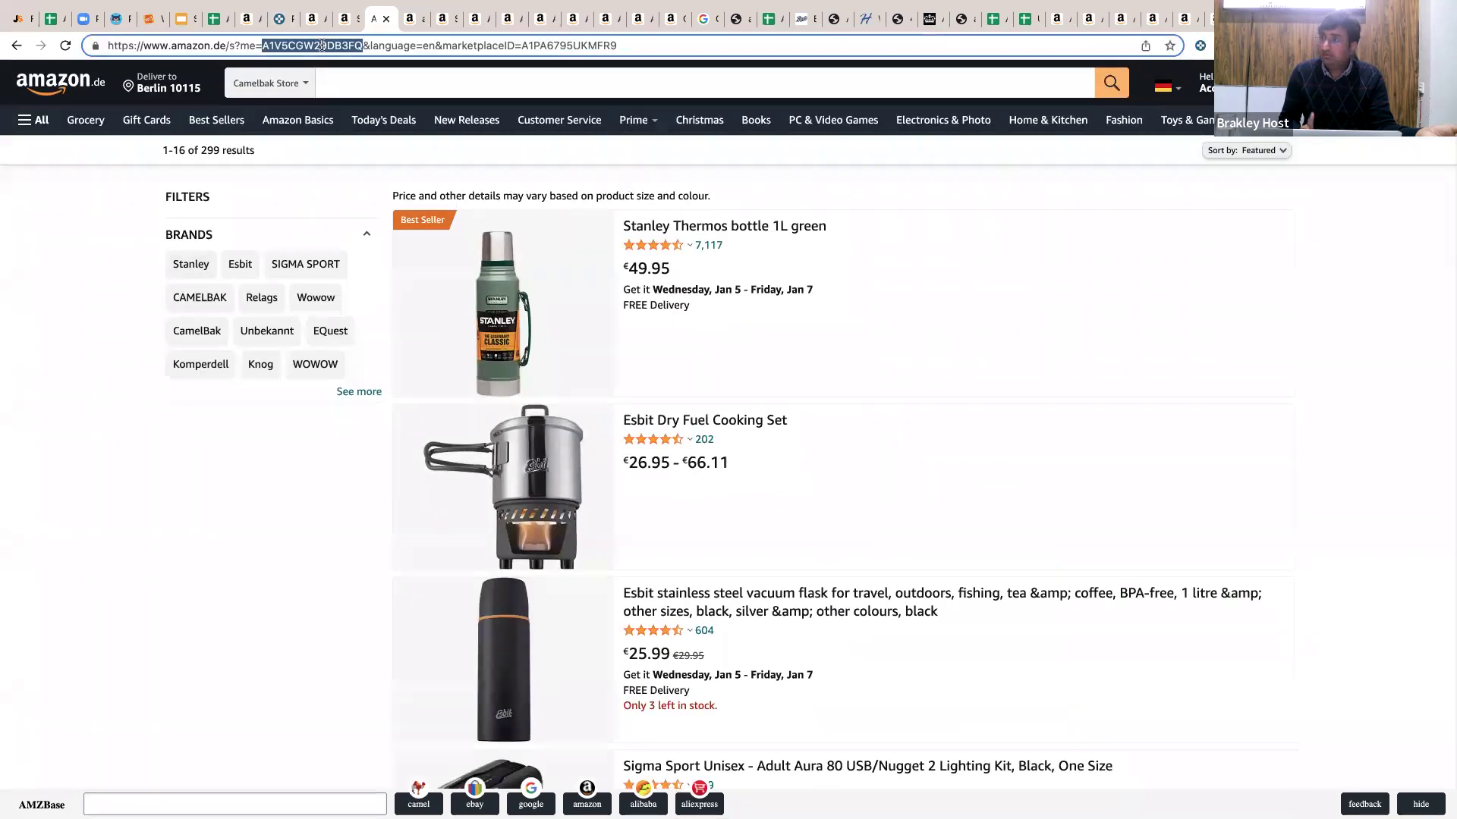
double_click(322, 46)
key("super+c")
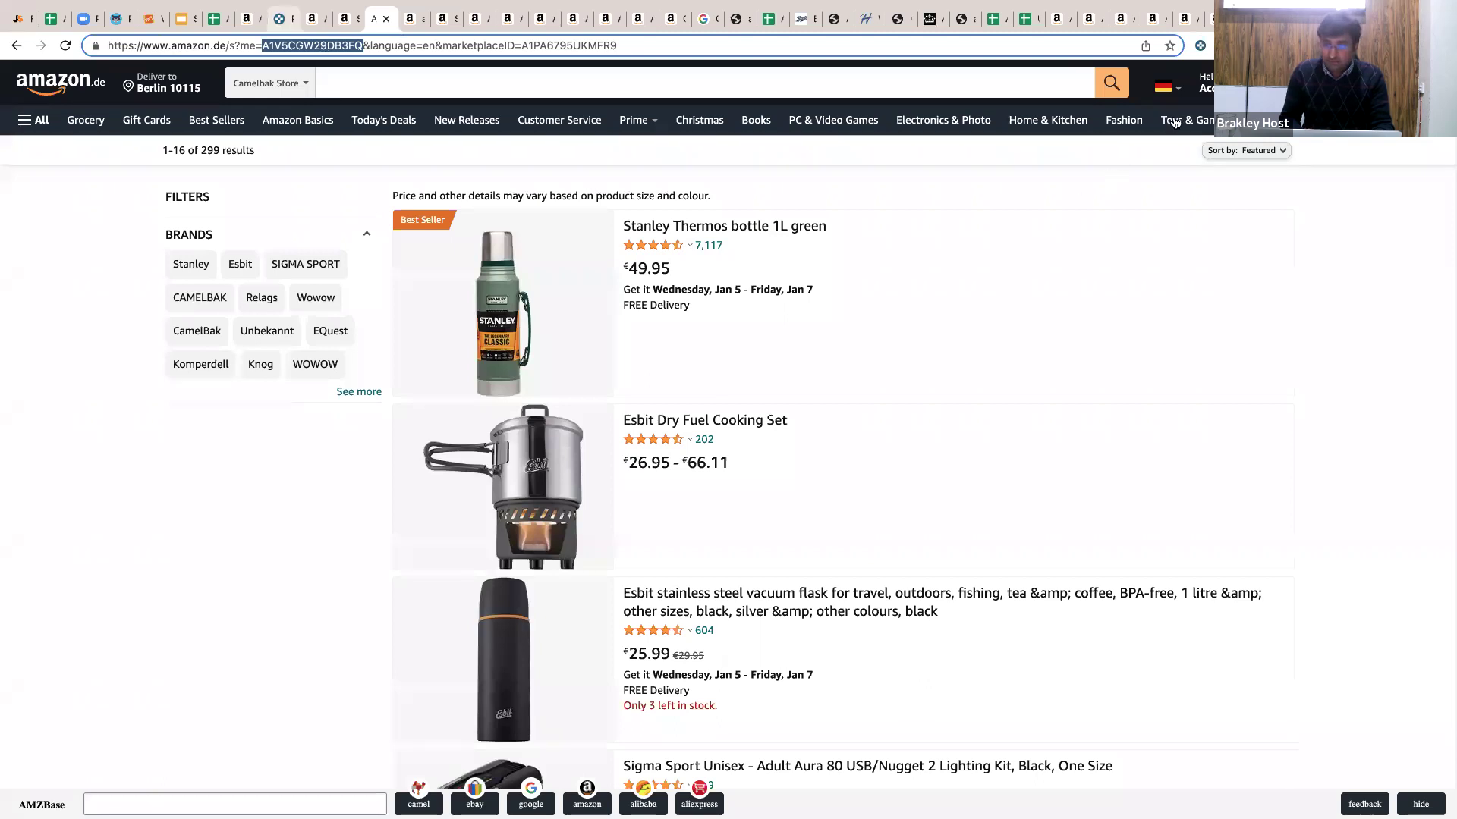
left_click(284, 19)
mouse_move(1172, 123)
left_click(1185, 393)
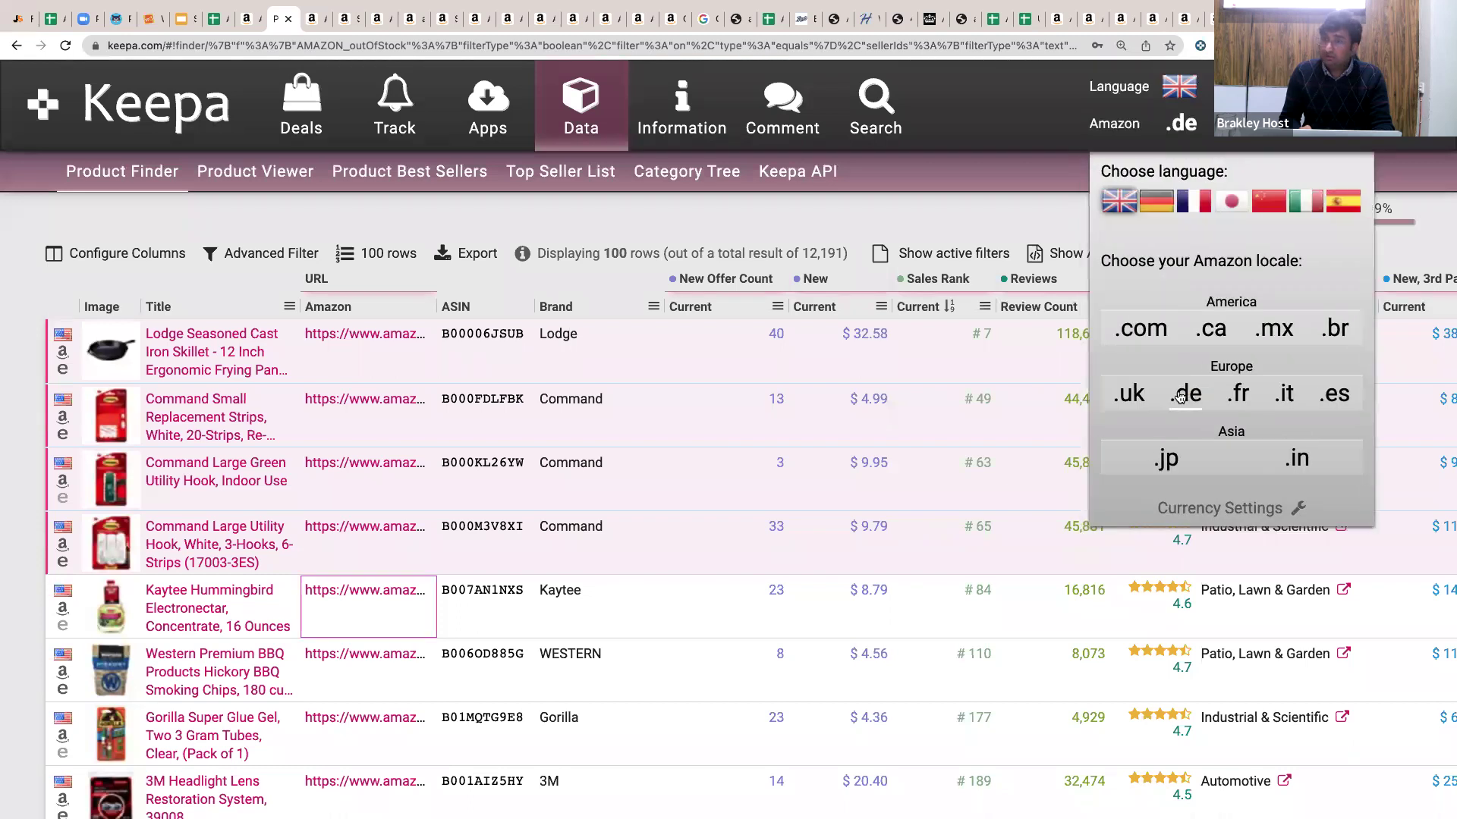
Paste the seller ID into Keepa's Seller filter and tick Amazon 'Out of stock'.
left_click(162, 173)
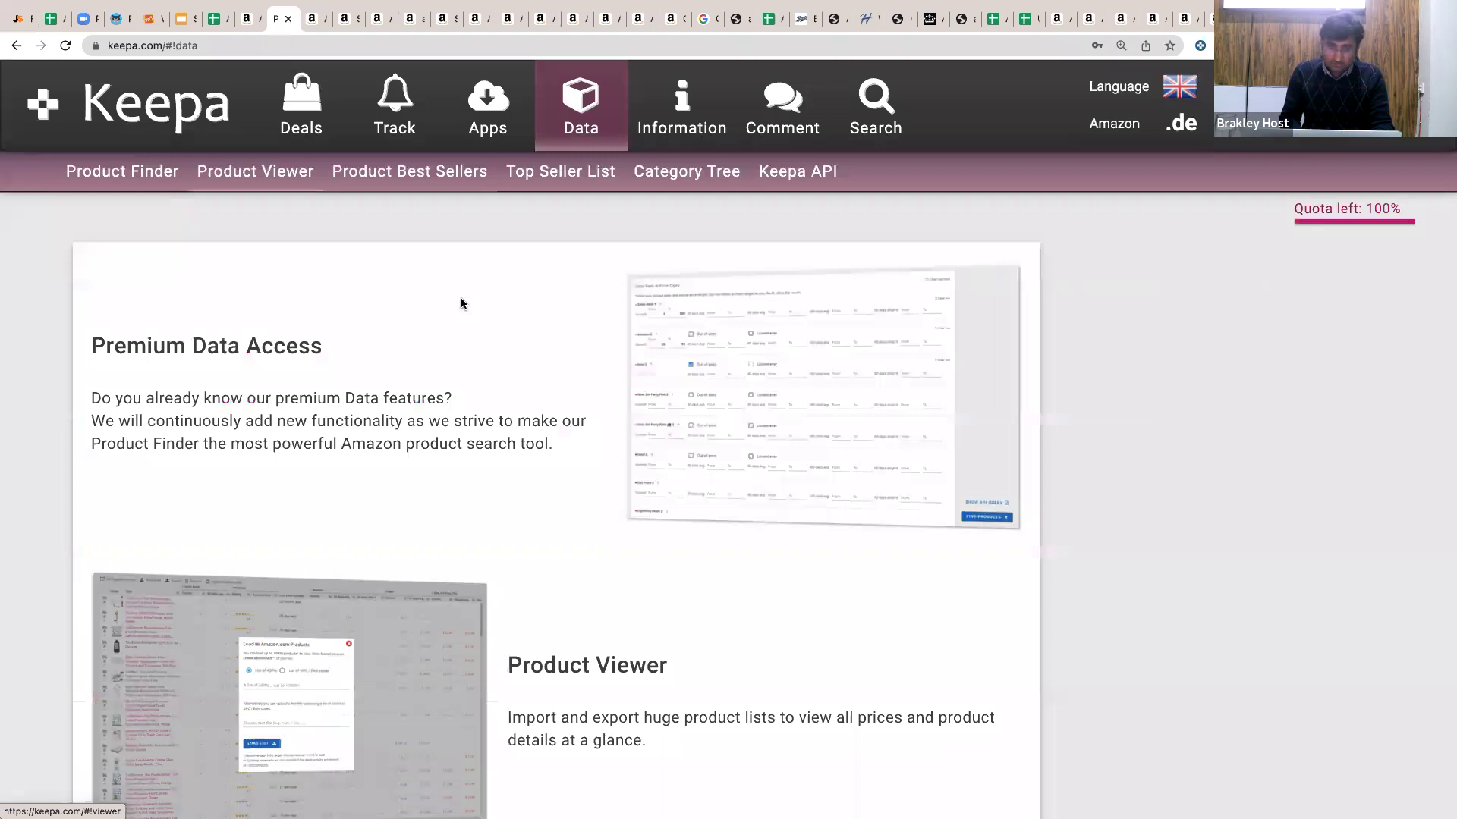
scroll(461, 299, "down", 10)
scroll(462, 300, "down", 15)
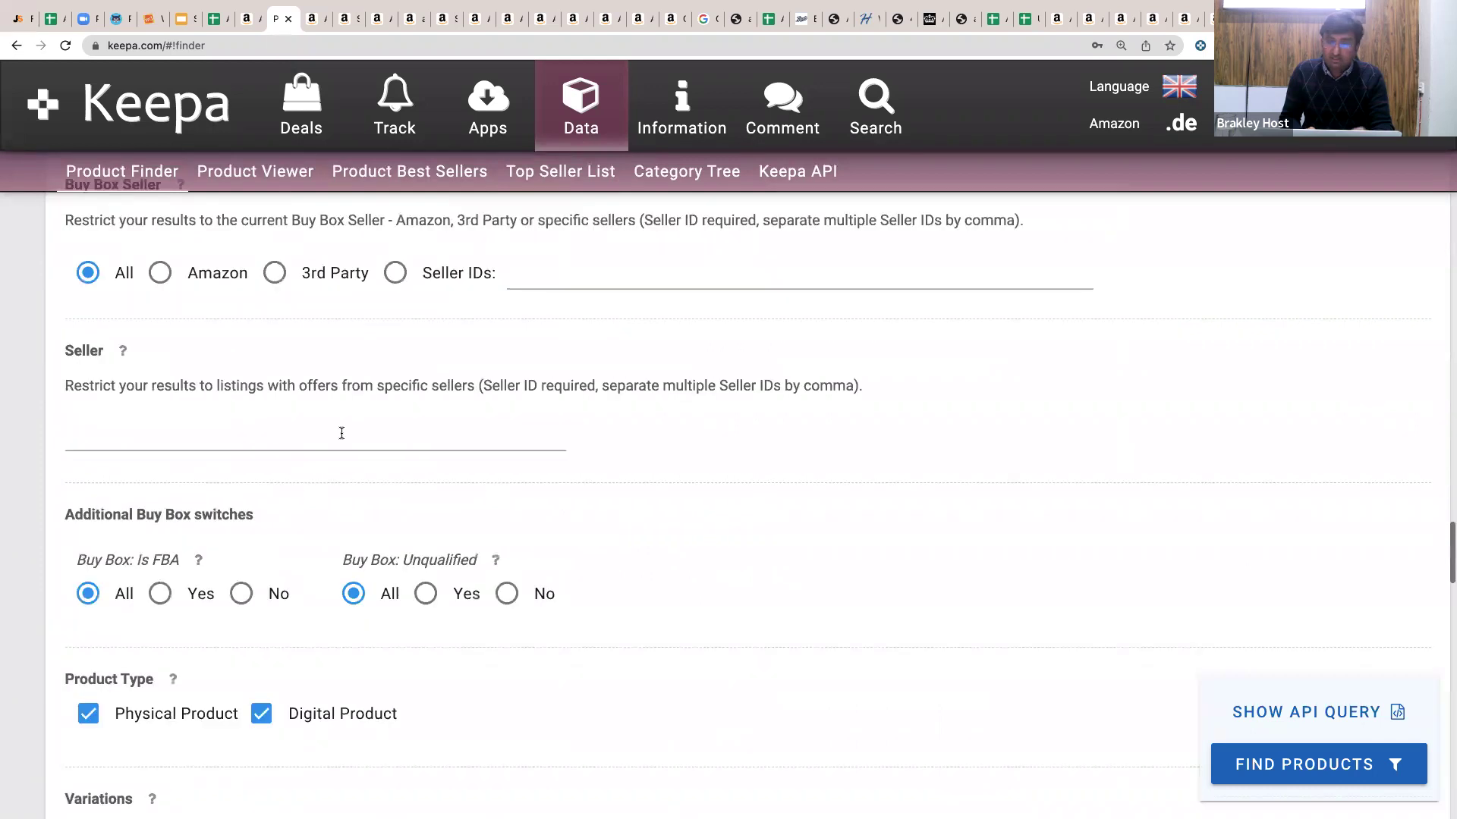
left_click(341, 433)
key("super+v")
left_click(4, 474)
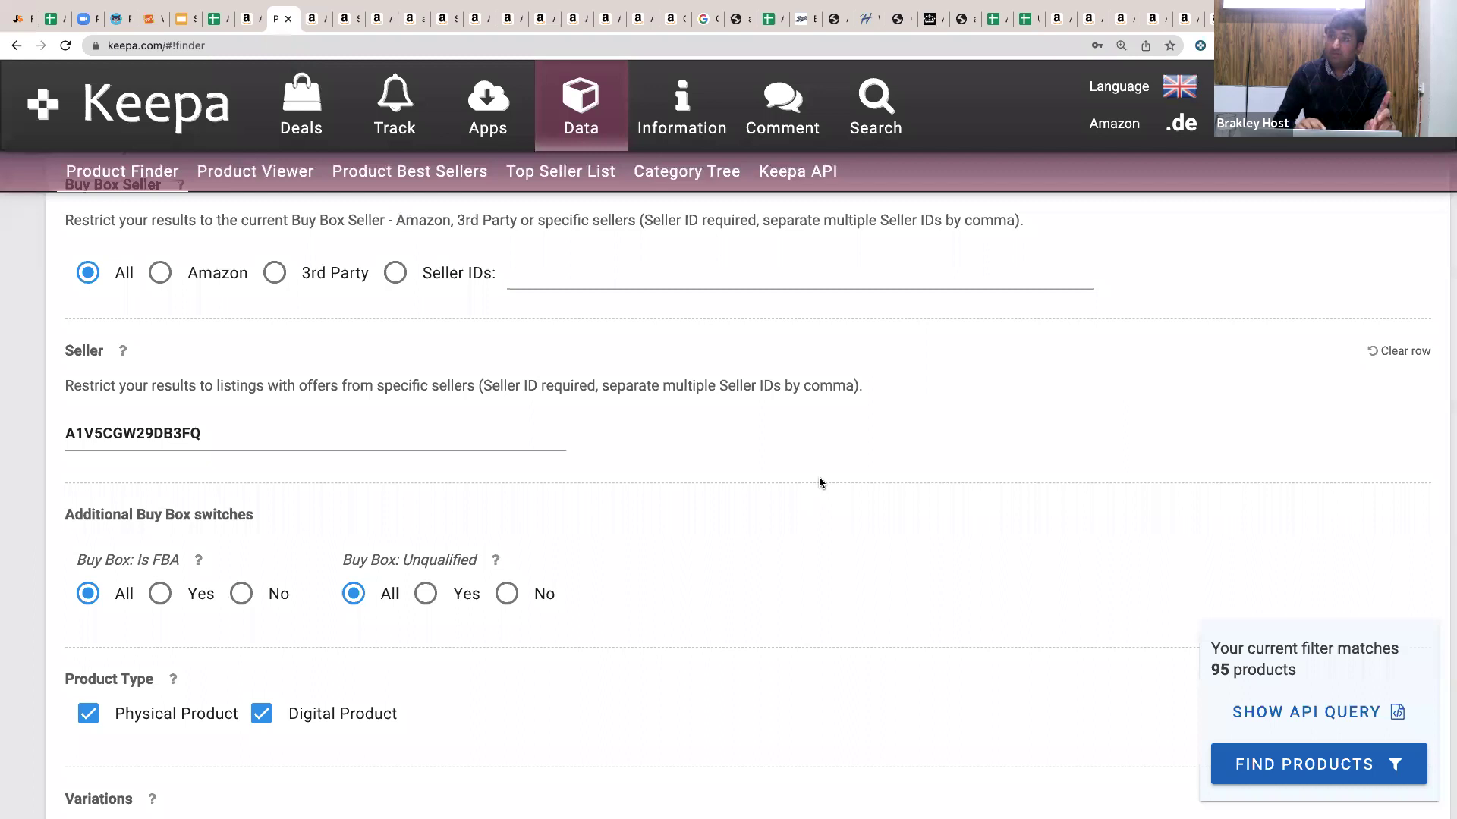
scroll(819, 482, "up", 20)
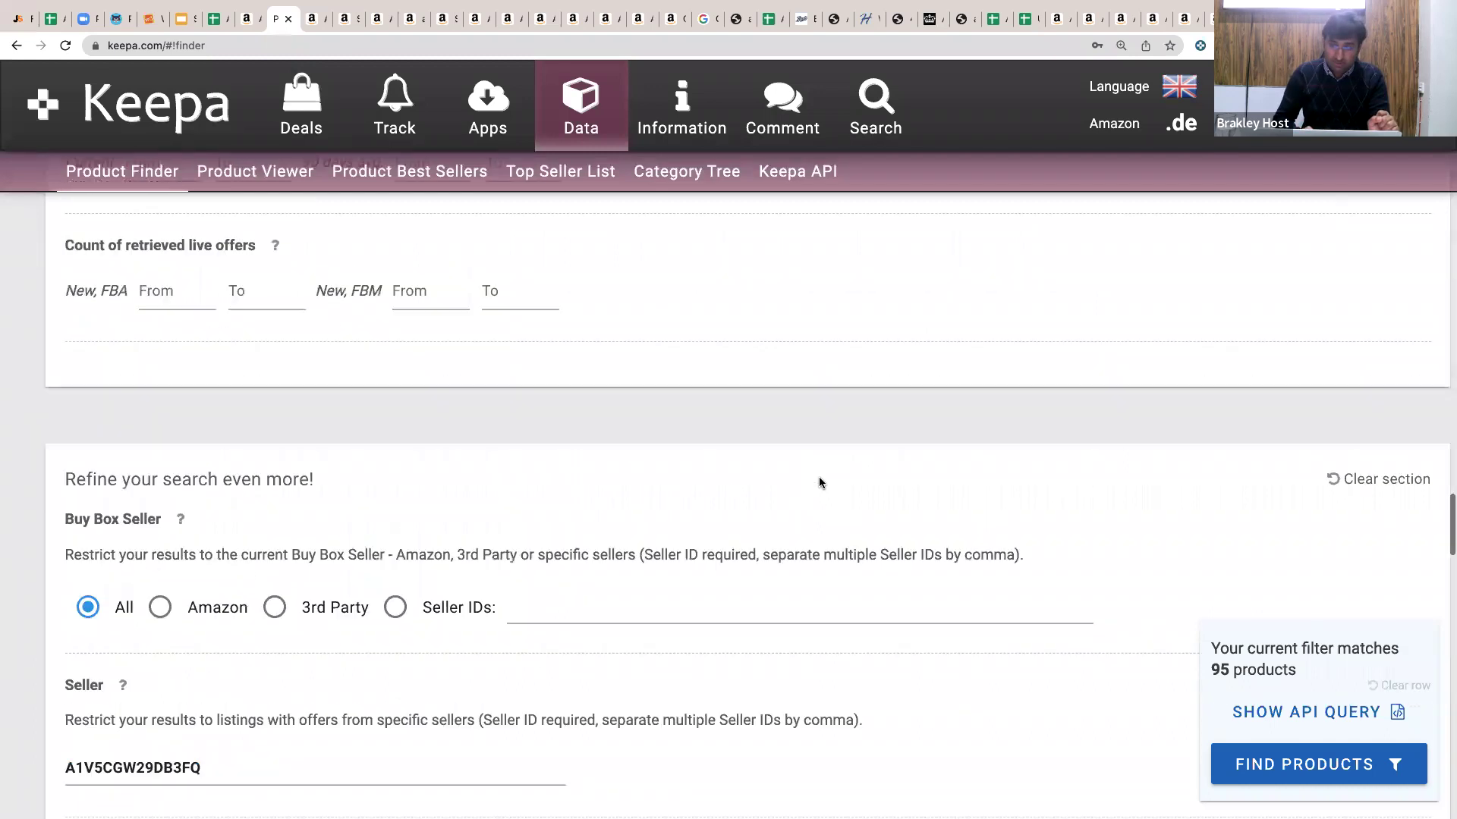
scroll(819, 477, "up", 15)
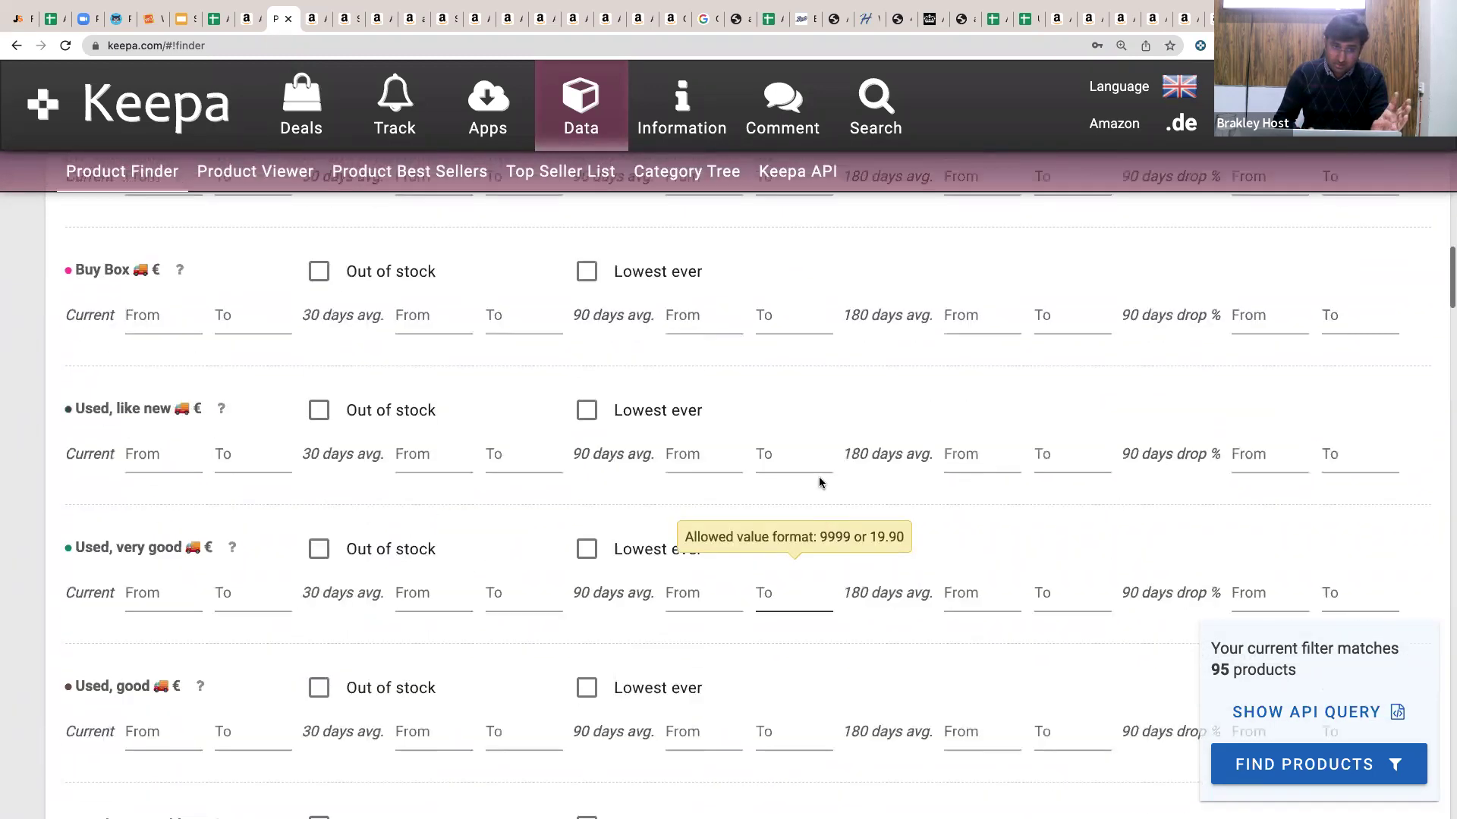
scroll(820, 477, "up", 8)
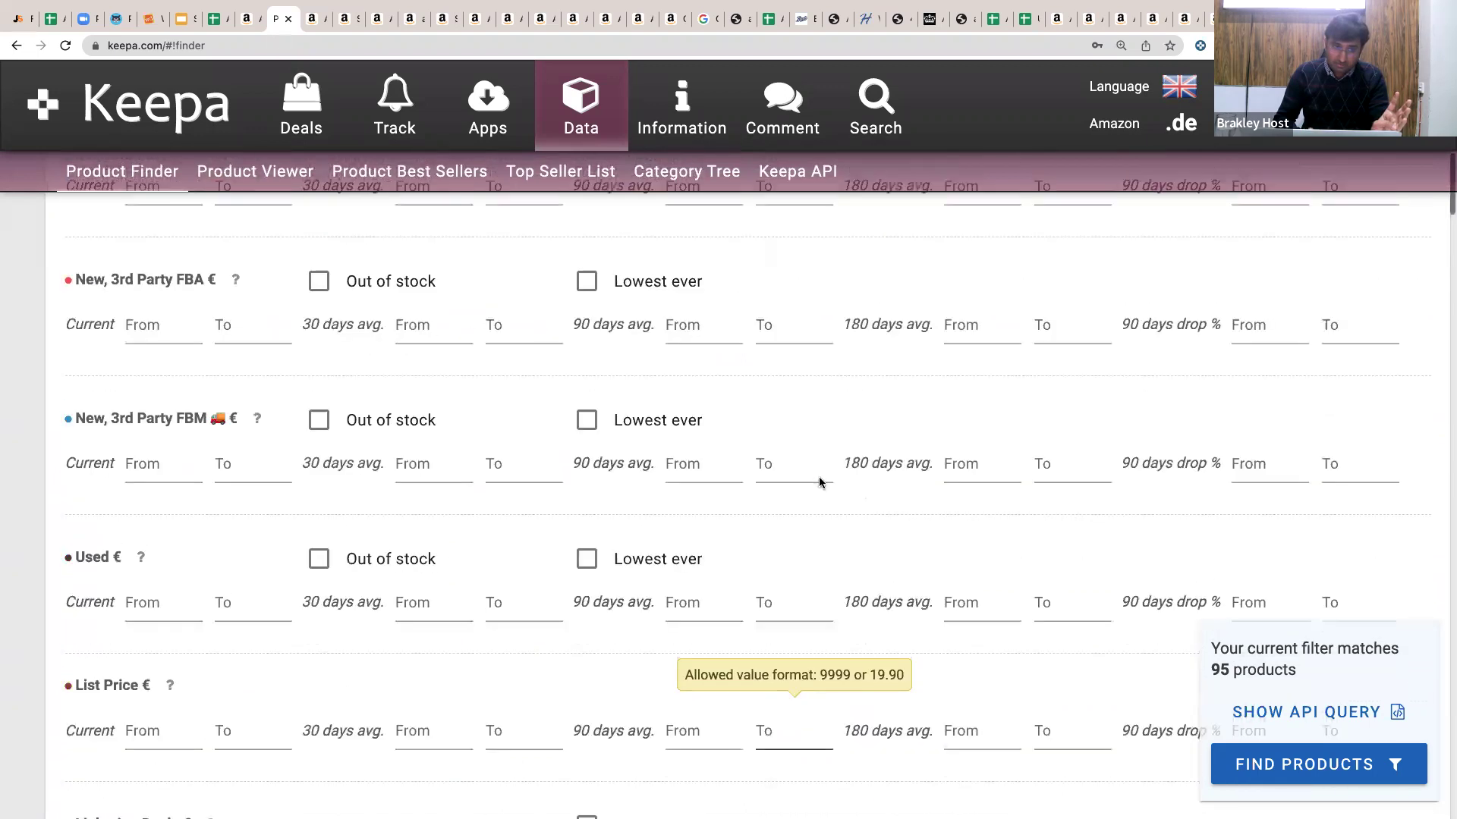
left_click(319, 342)
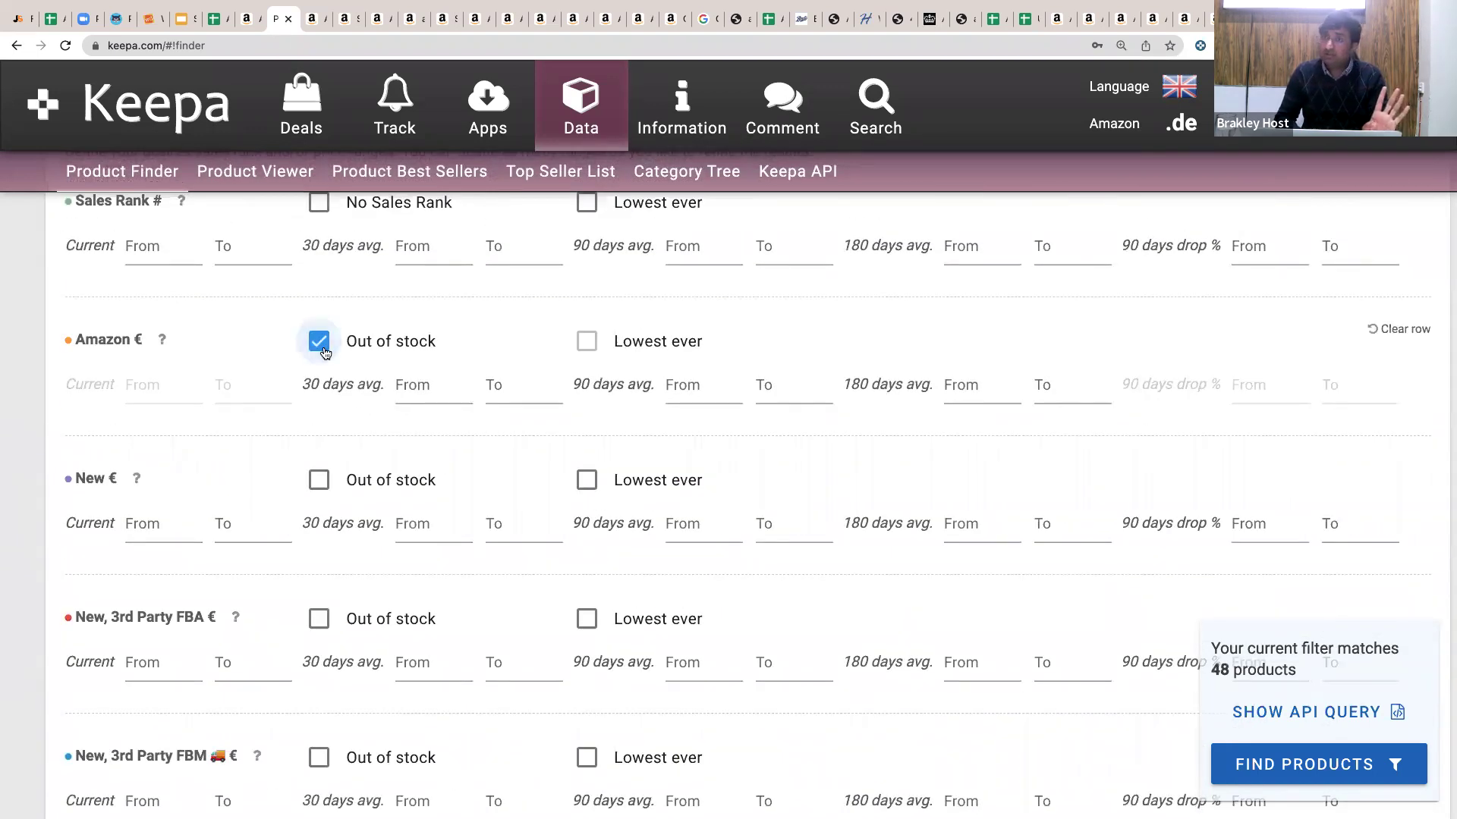
Run FIND PRODUCTS to list 48 results and open the first result's Amazon page.
scroll(323, 352, "down", 15)
scroll(323, 352, "down", 20)
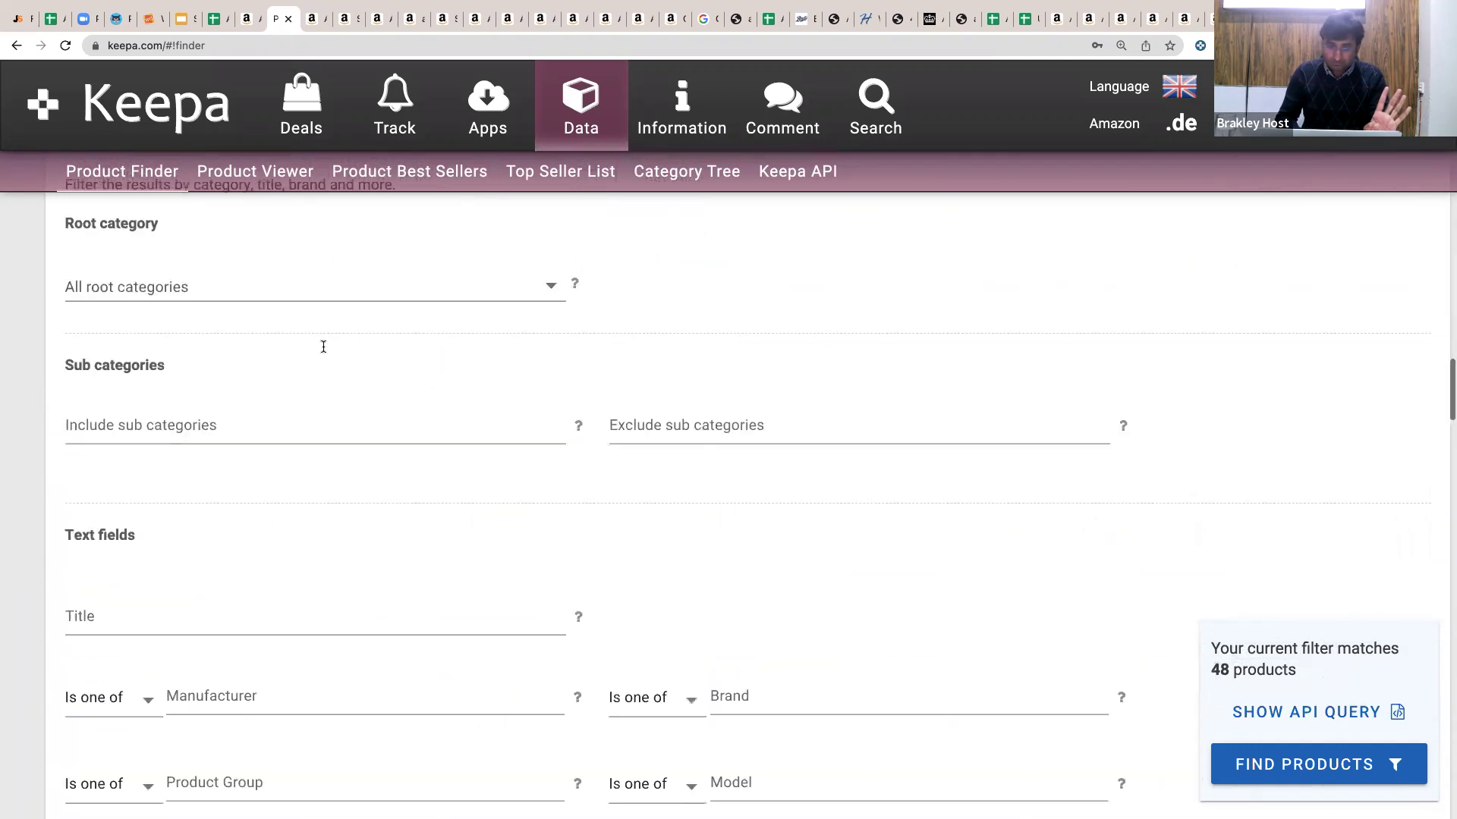
scroll(323, 352, "down", 10)
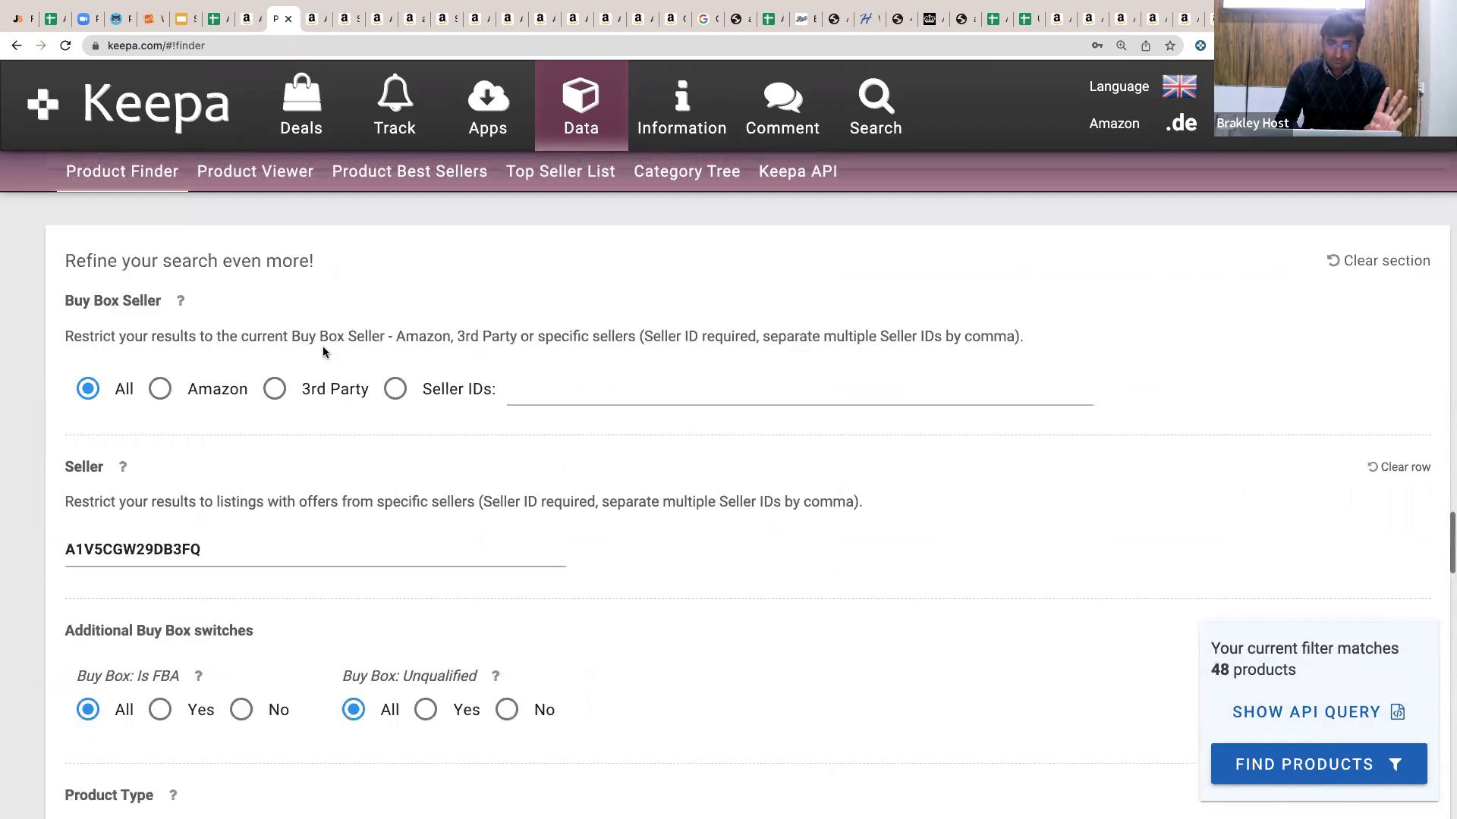
scroll(324, 352, "down", 4)
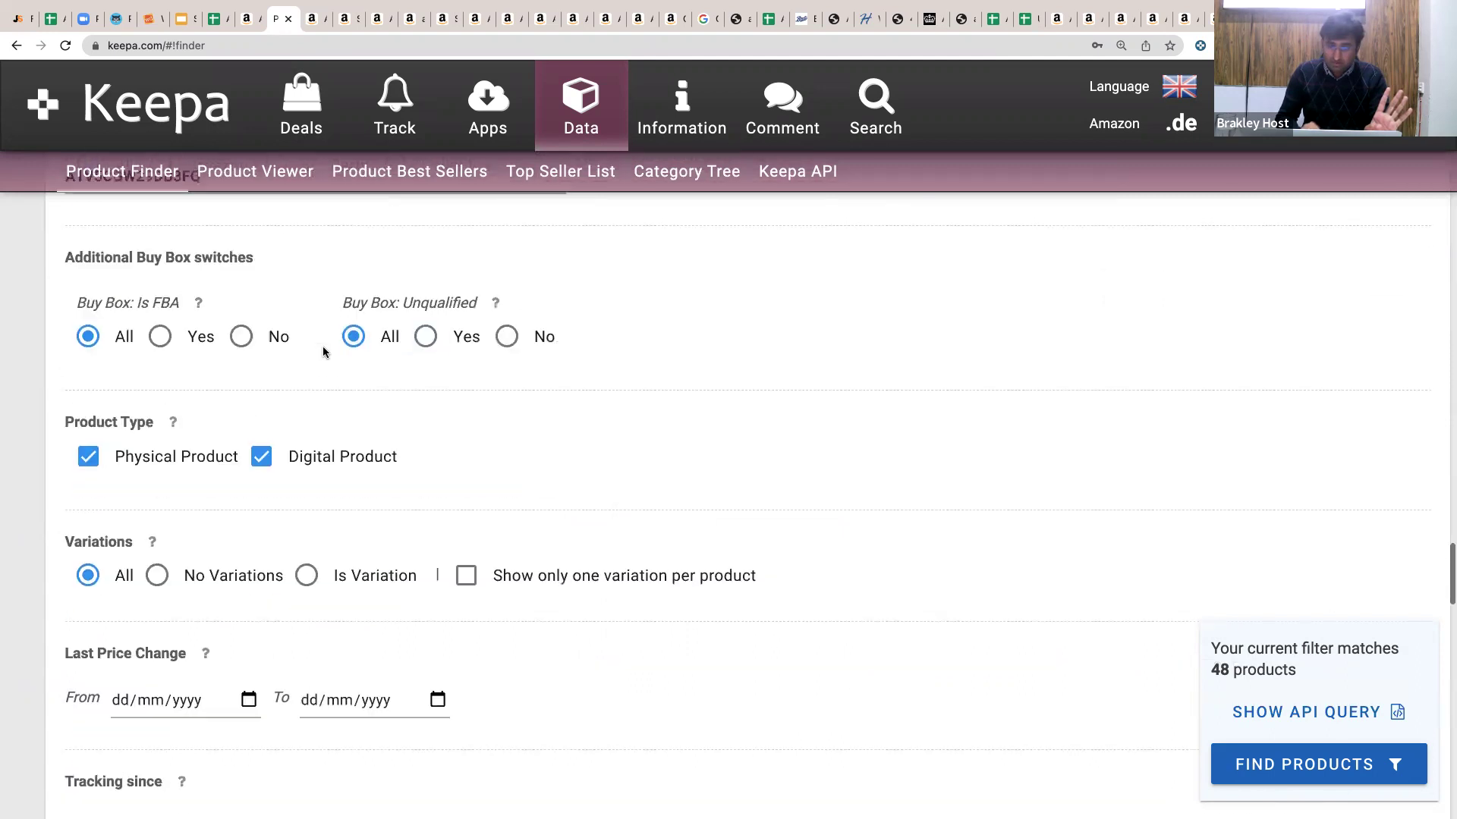
key("Right")
left_click(355, 336)
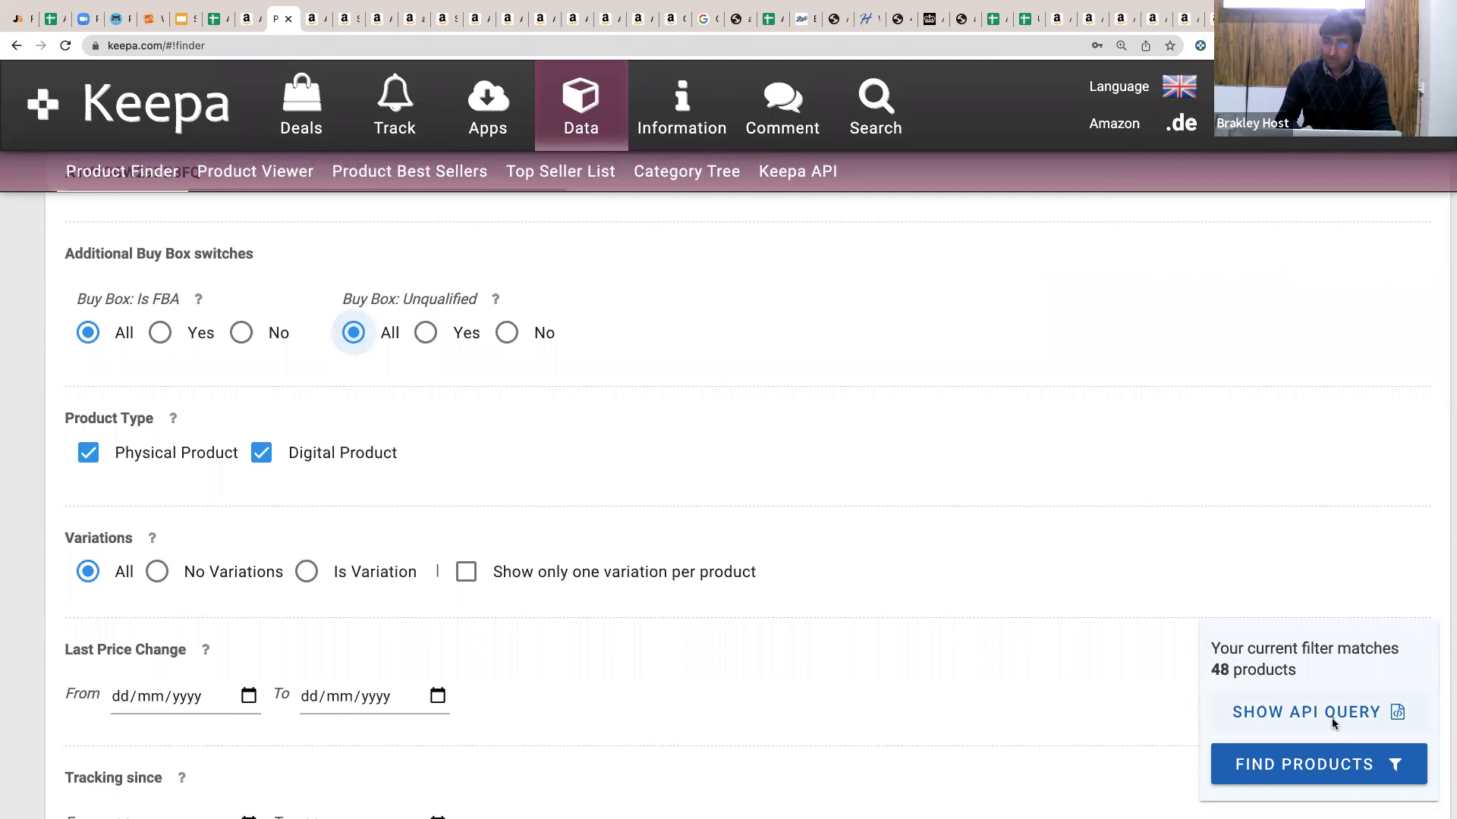
left_click(1284, 761)
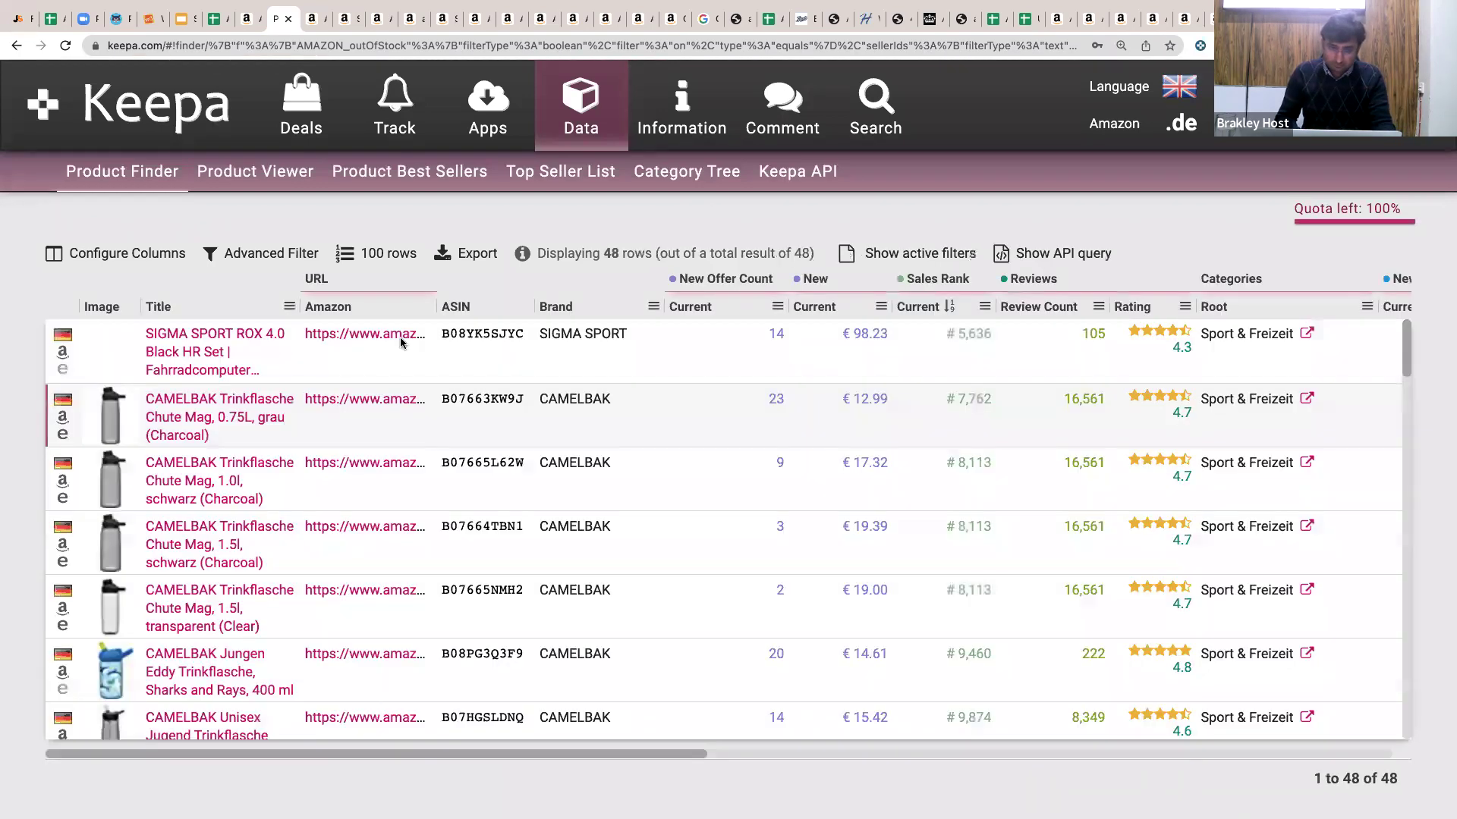
left_click(400, 334)
Open the next four Keepa results in new tabs and choose the SIGMA ROX 4.0 HR Set.
left_click(359, 404)
left_click(365, 465)
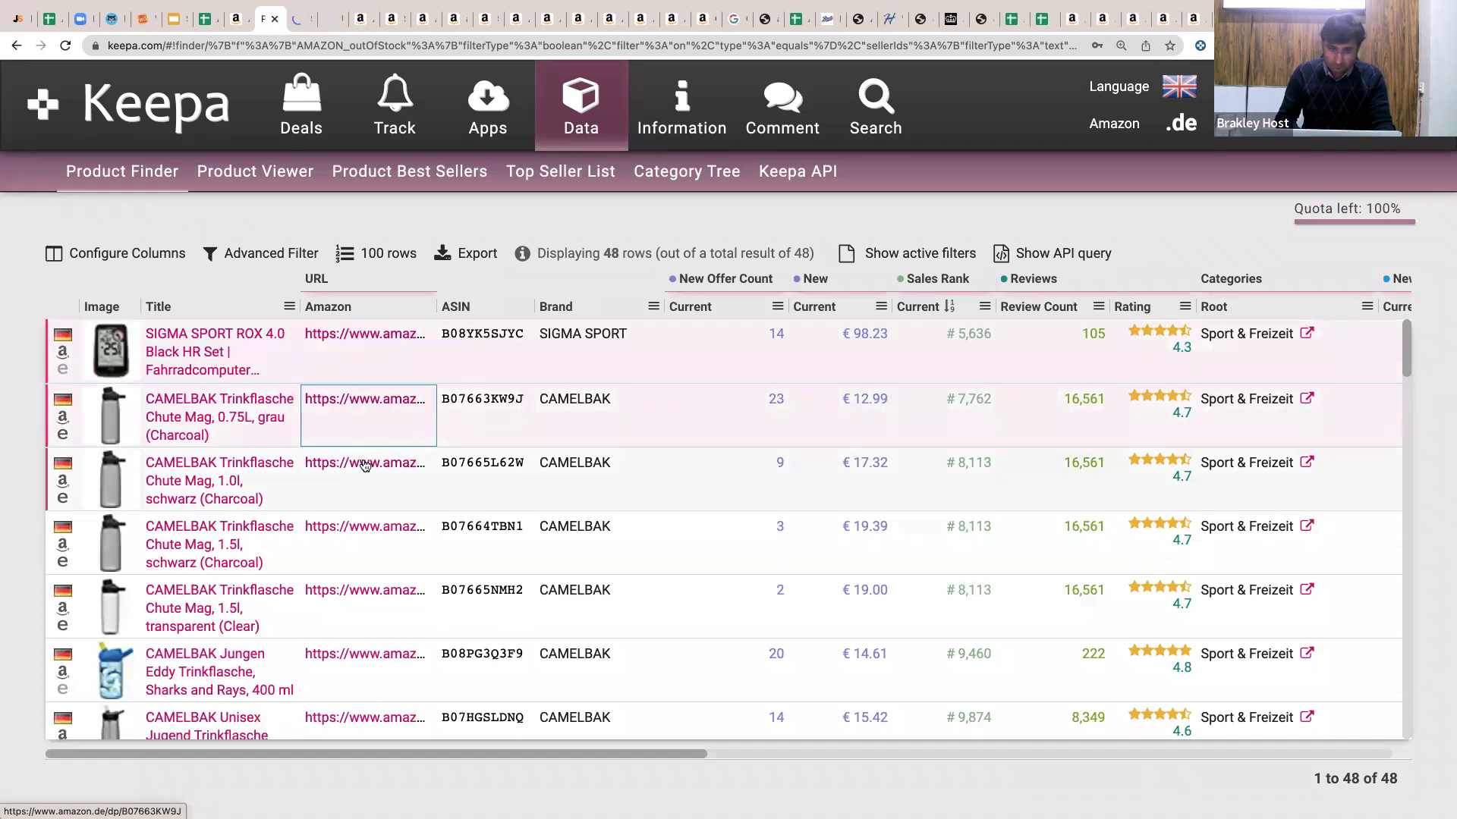
left_click(374, 558)
left_click(375, 592)
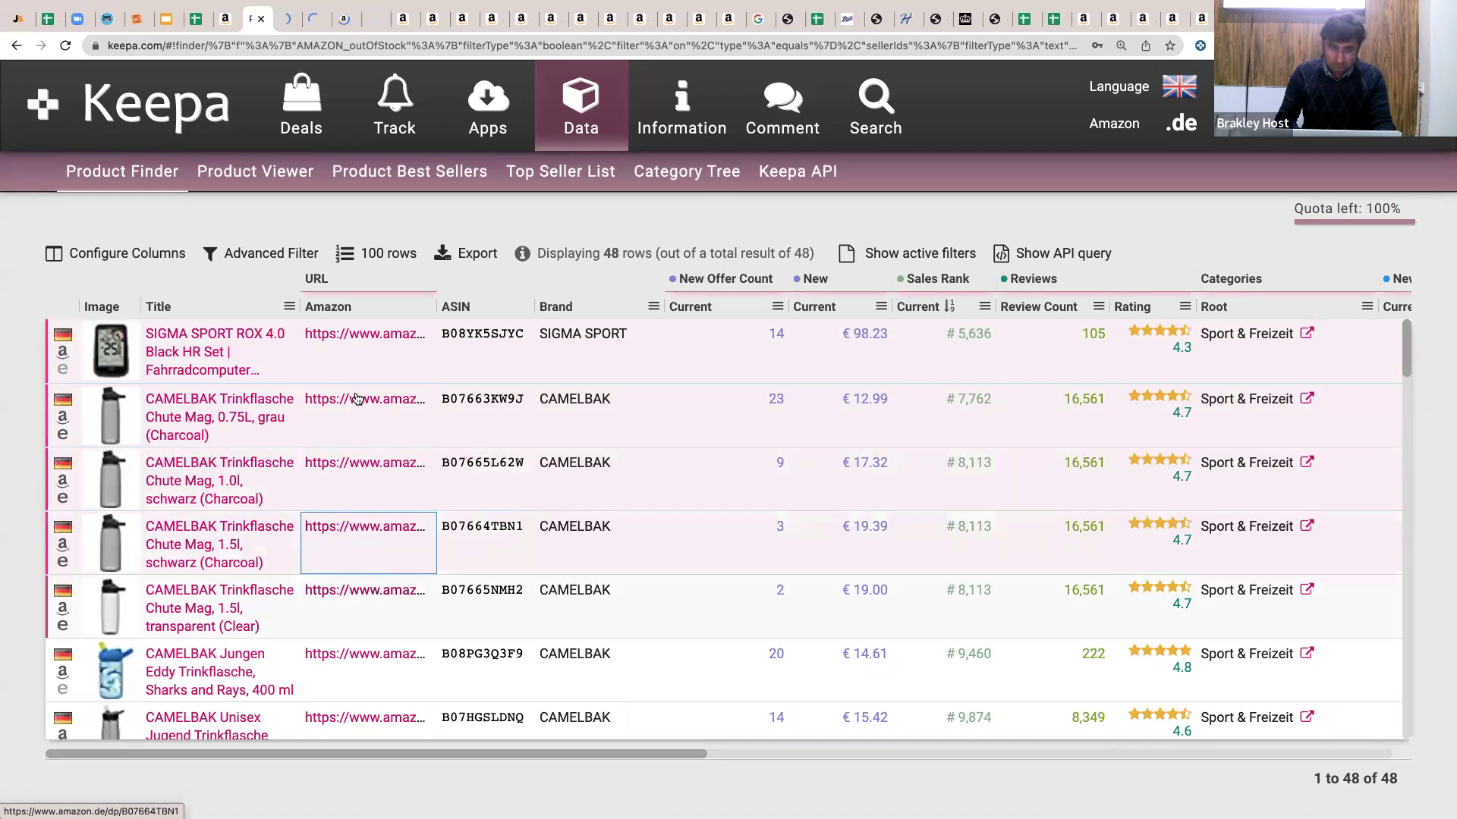
left_click(280, 26)
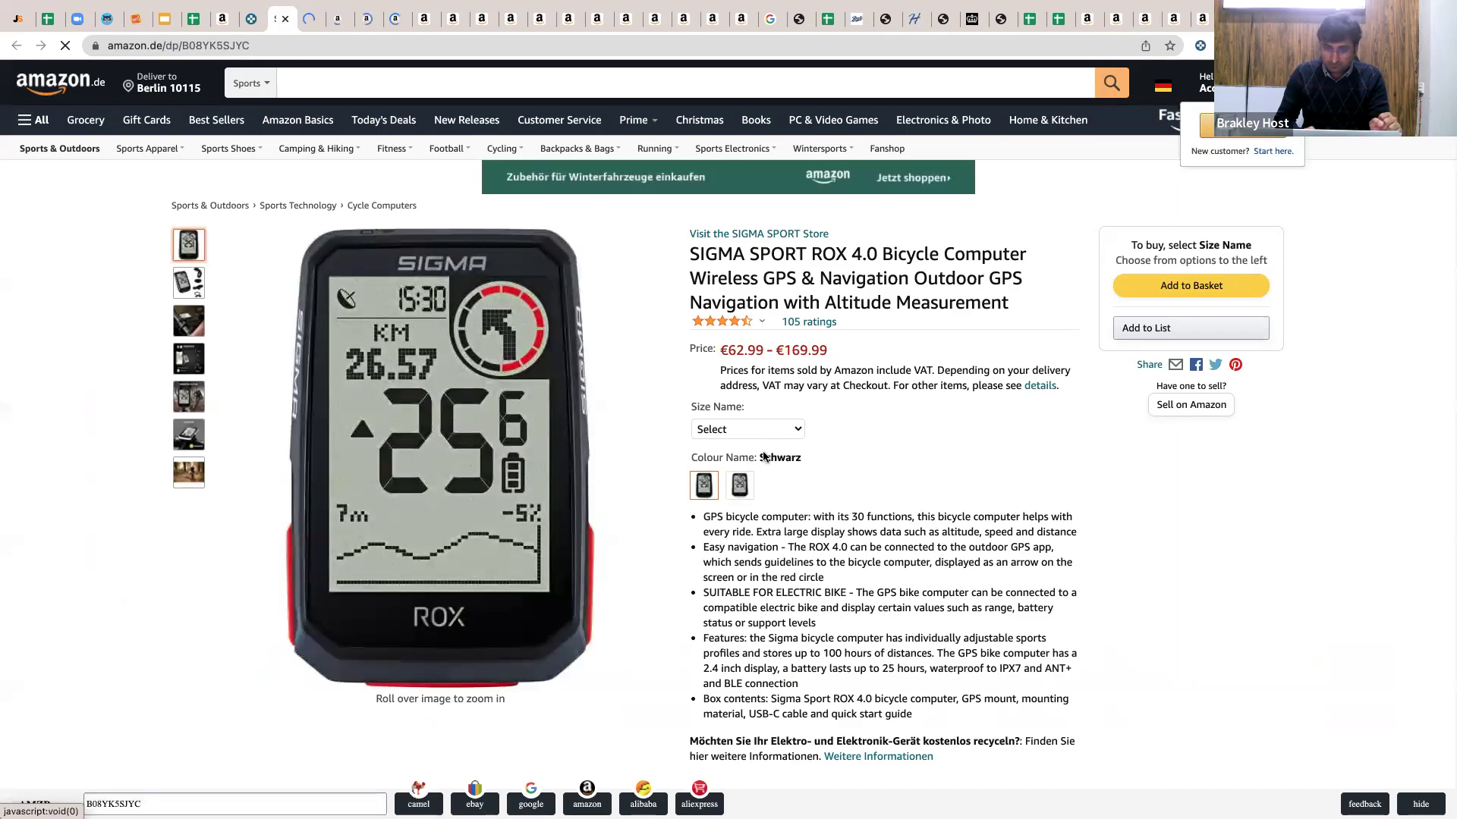
left_click(747, 429)
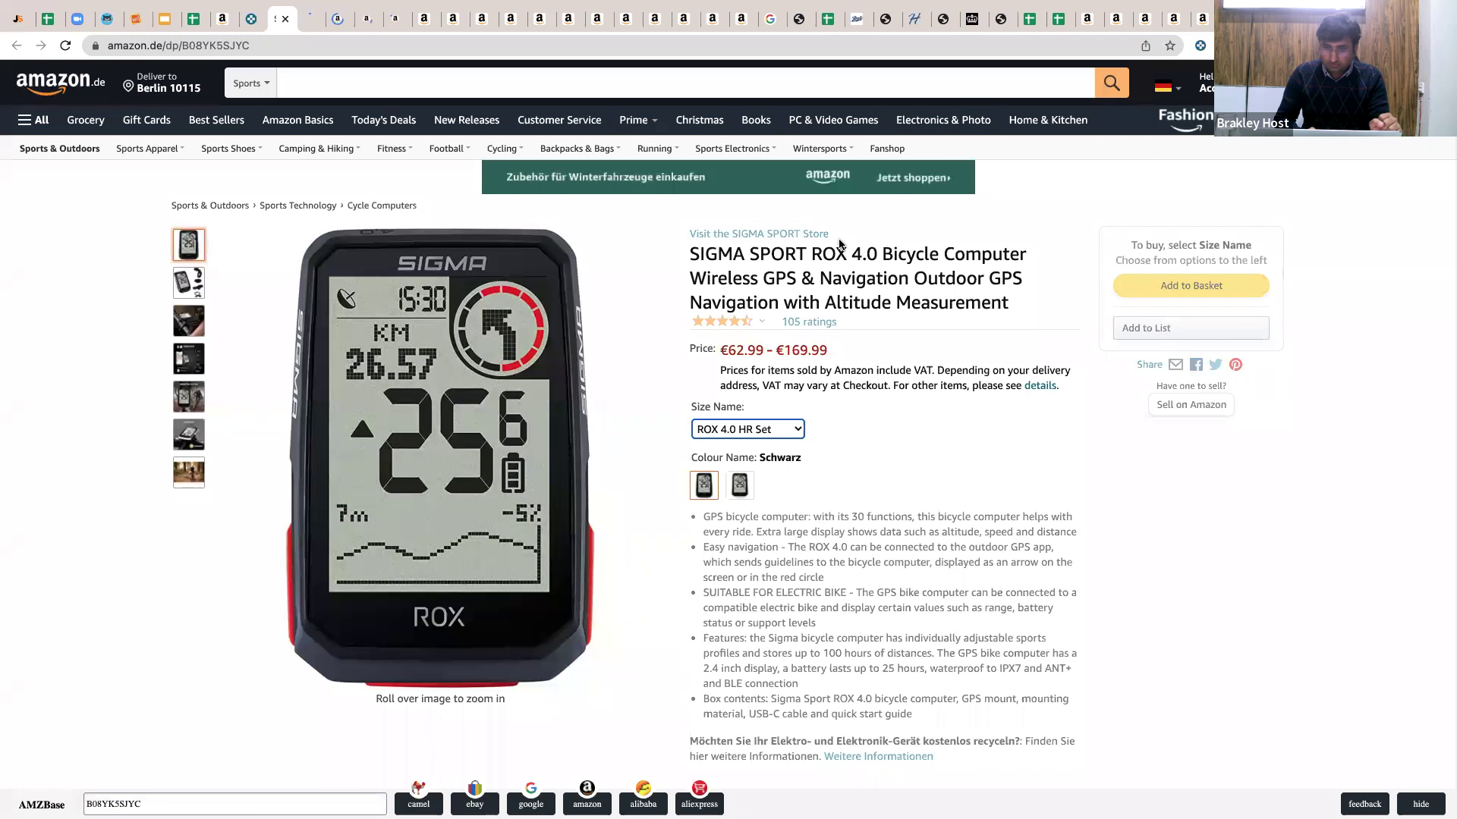
scroll(839, 244, "down", 1)
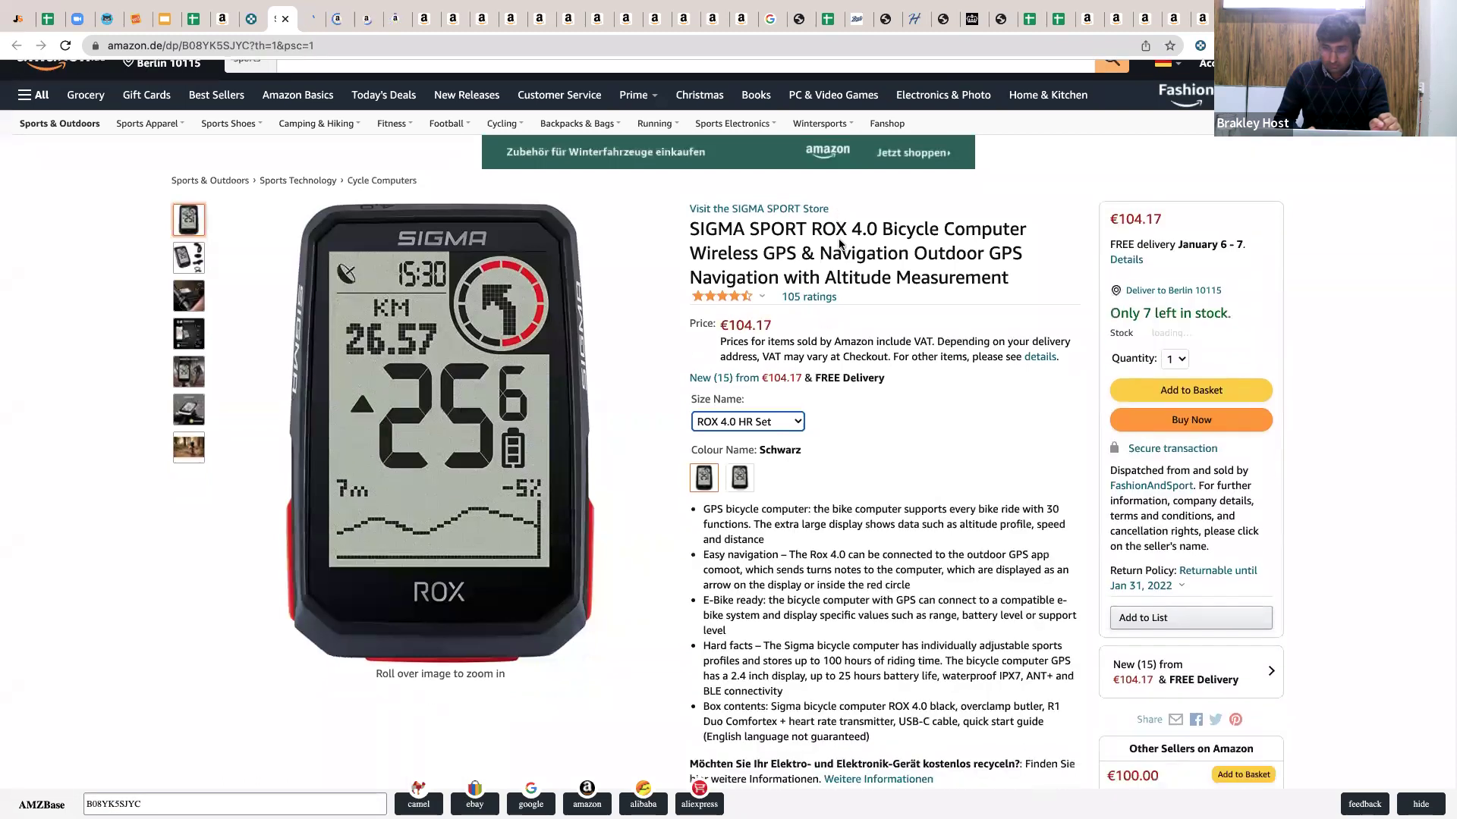
scroll(839, 244, "down", 2)
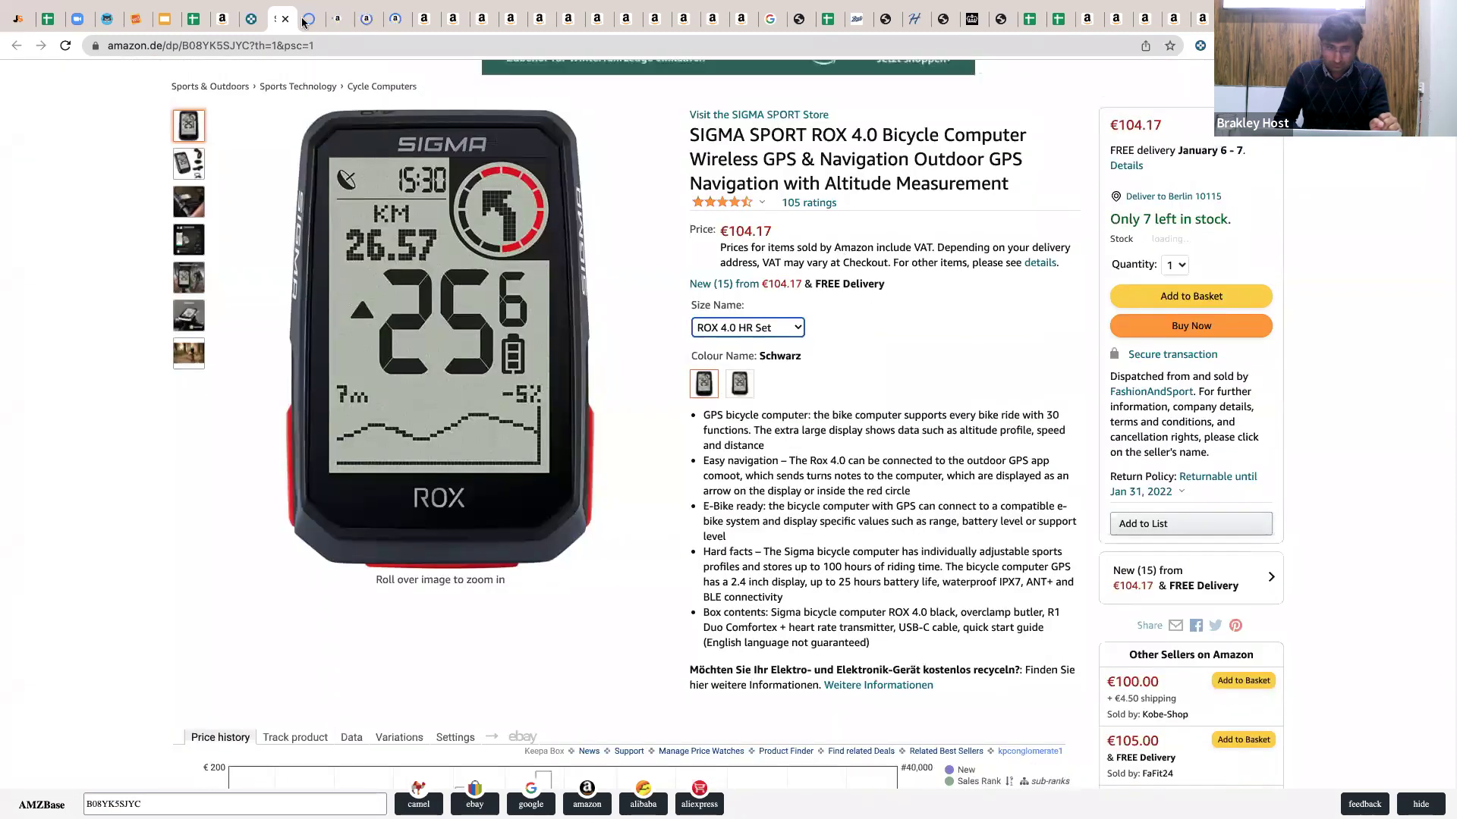
scroll(667, 346, "up", 3)
Pick the Camelbak bottle's 25 oz / 0.75L size, then show the SIGMA ROX 4.0's other-seller offers.
key("ctrl+Tab")
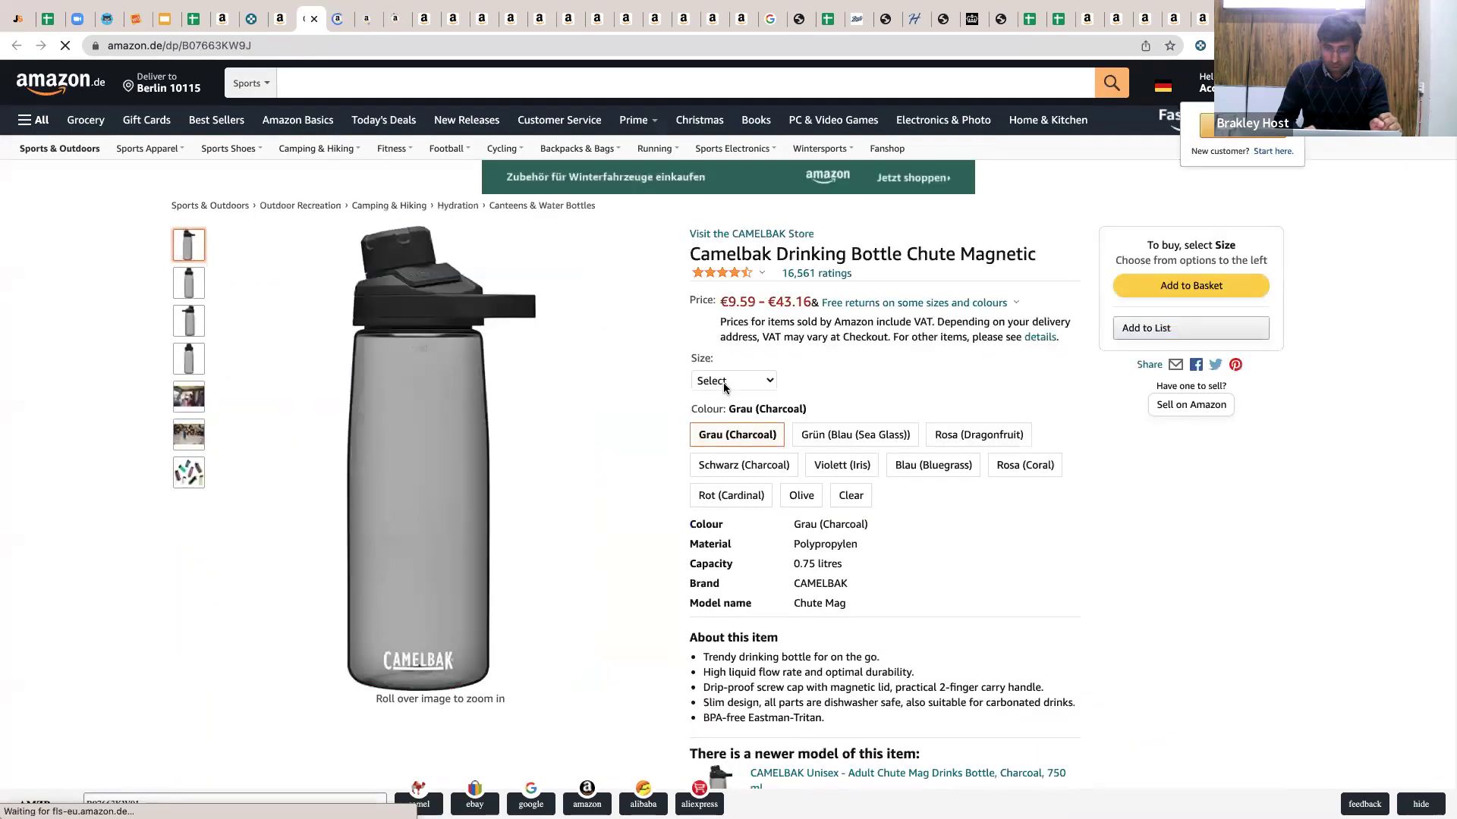
left_click(733, 380)
left_click(730, 416)
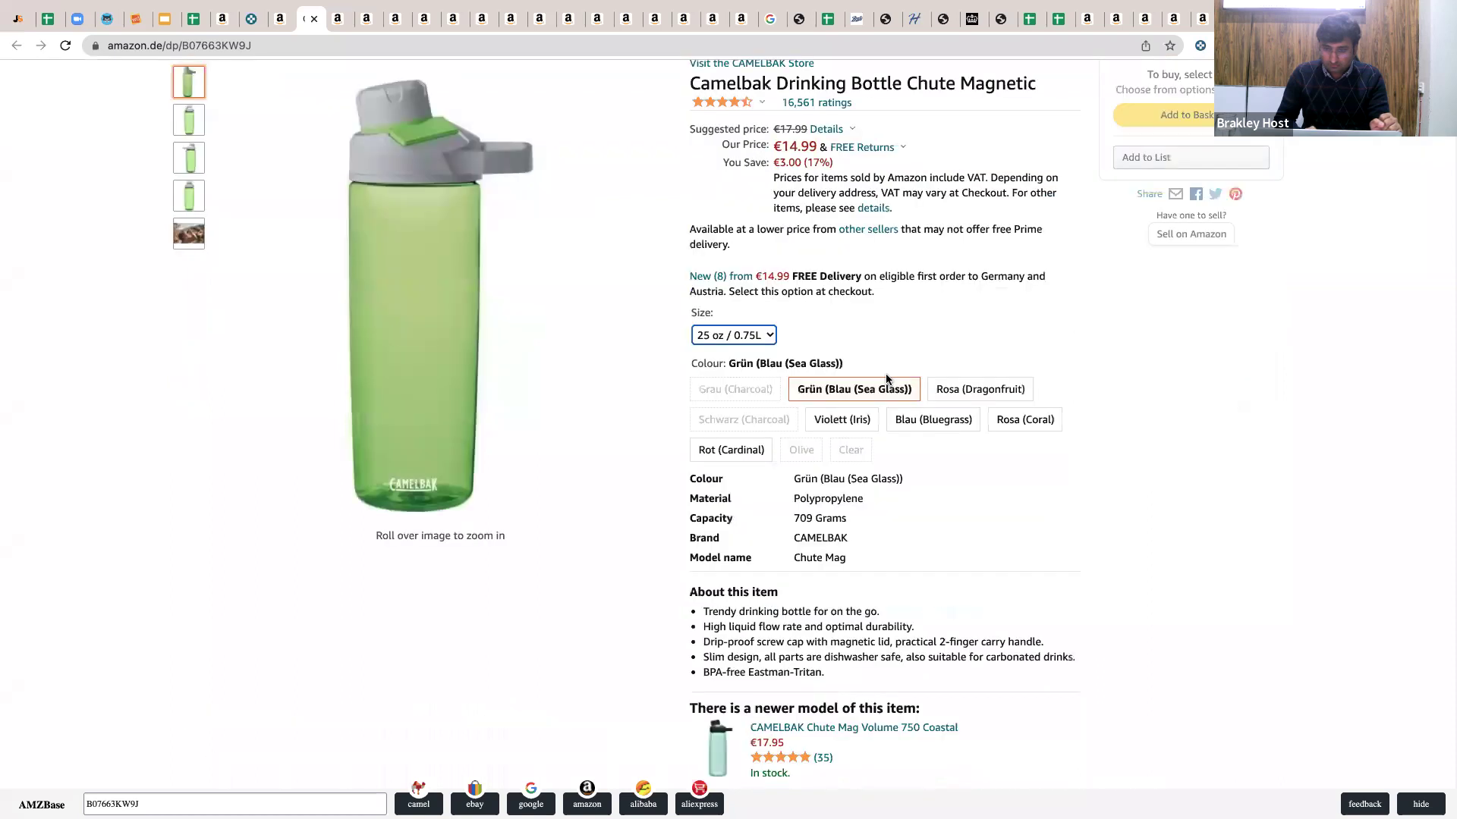
scroll(885, 373, "down", 3)
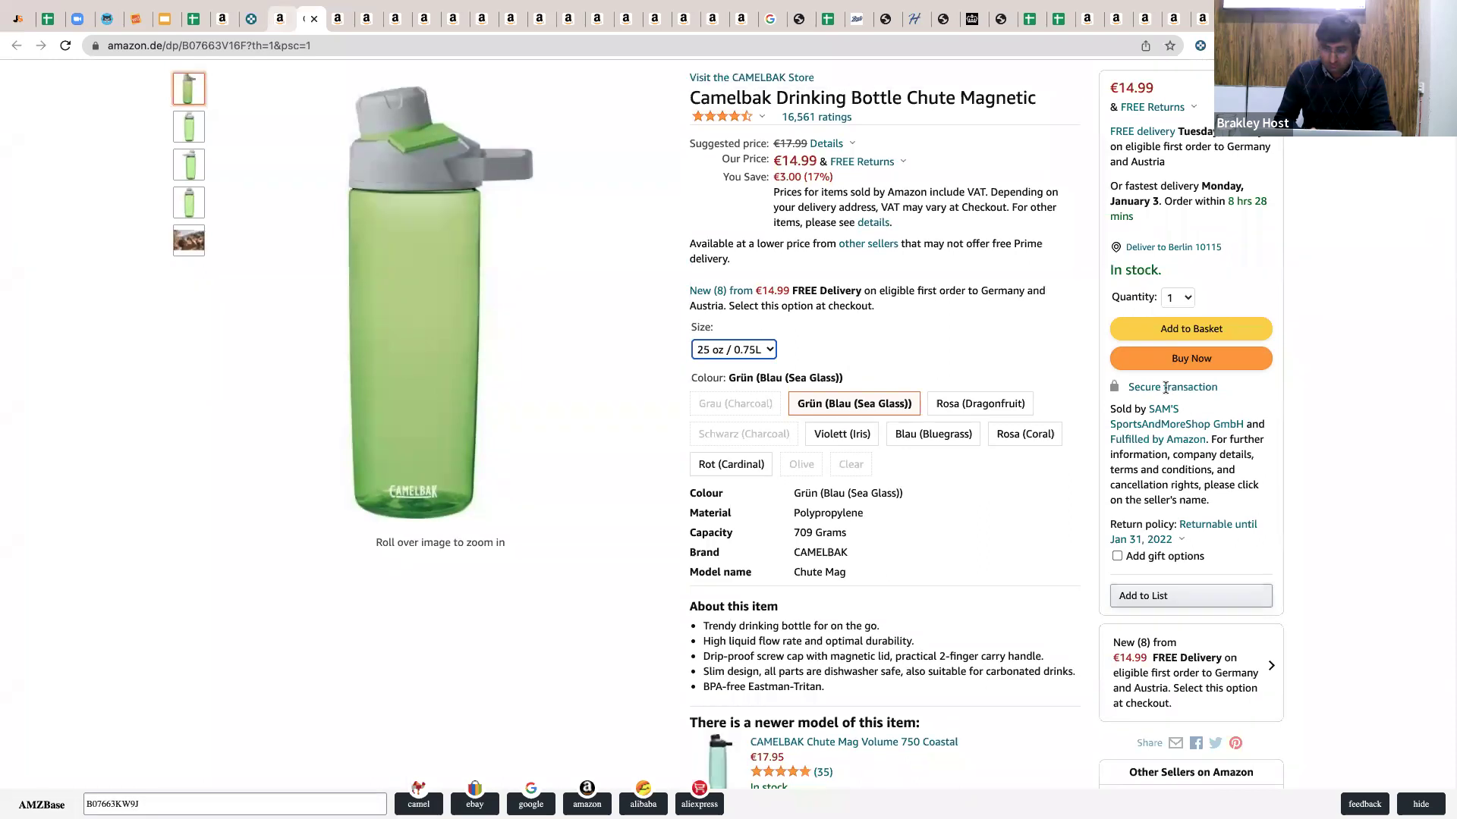
key("ctrl+w")
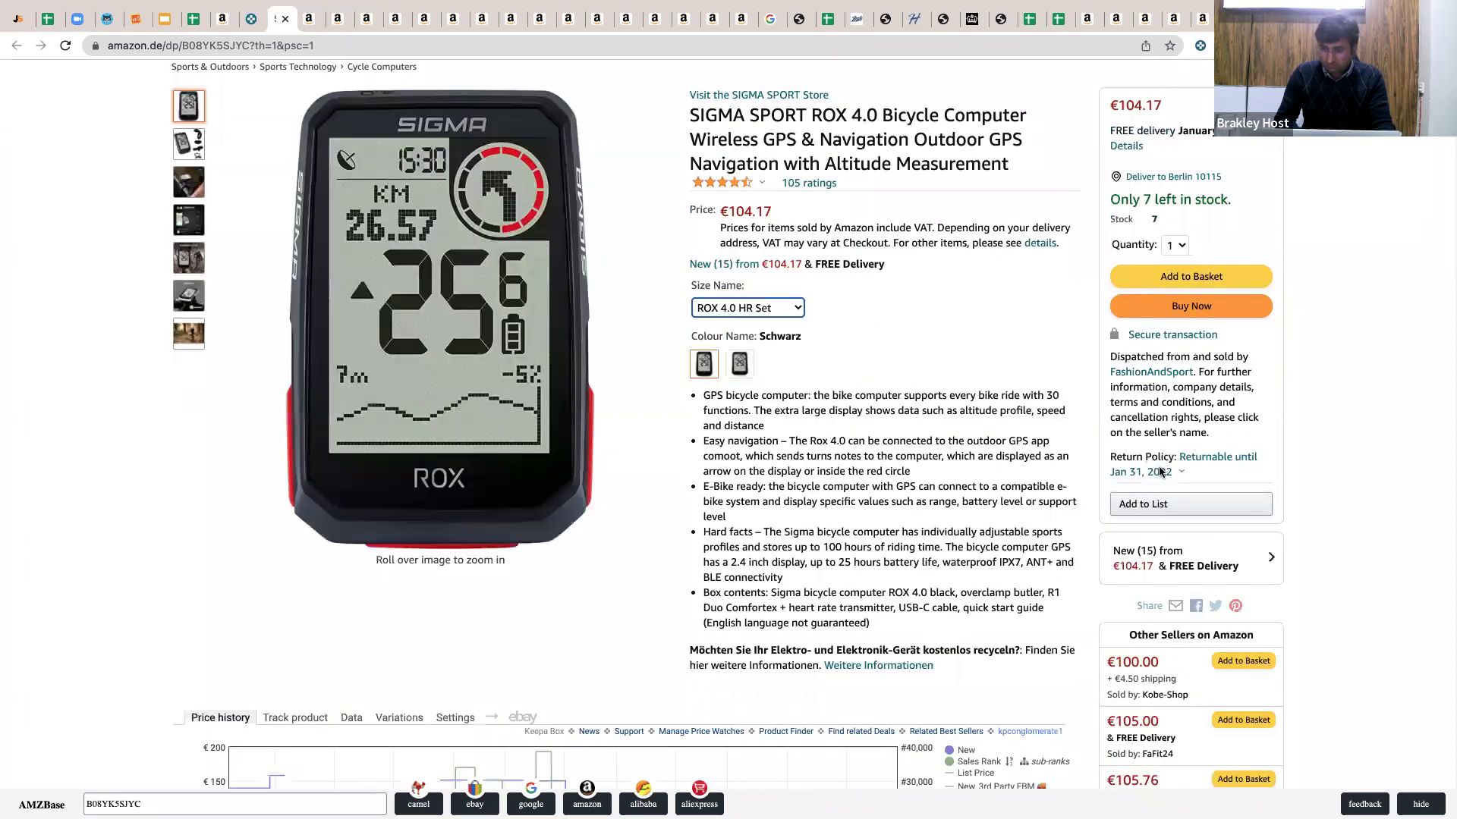
left_click(1187, 558)
scroll(1153, 463, "down", 6)
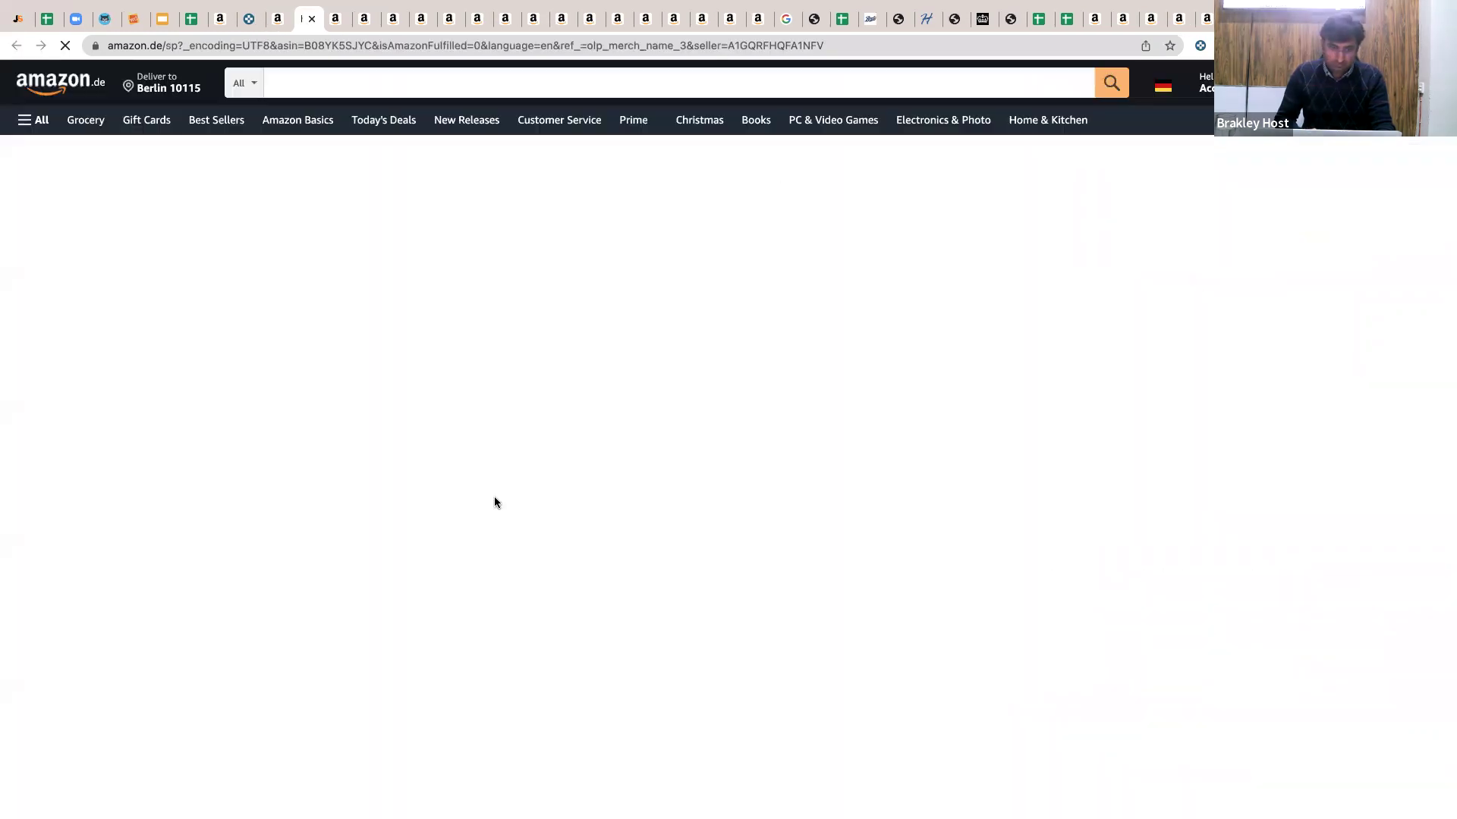
Open the FaFit24 seller's storefront, select its seller ID, and return to Keepa's results.
scroll(484, 421, "down", 5)
scroll(484, 415, "down", 1)
left_click(483, 415)
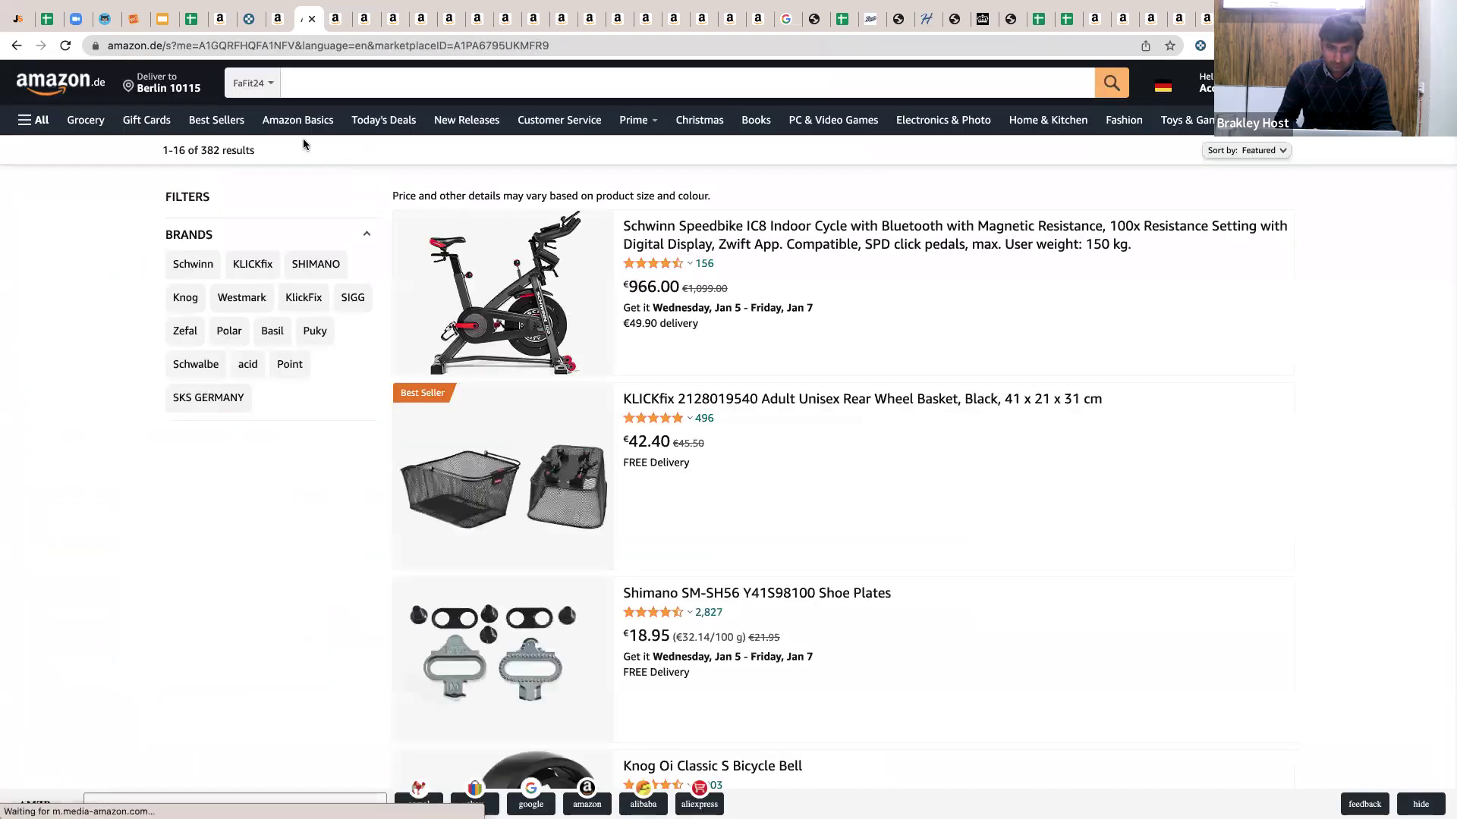
scroll(303, 140, "down", 10)
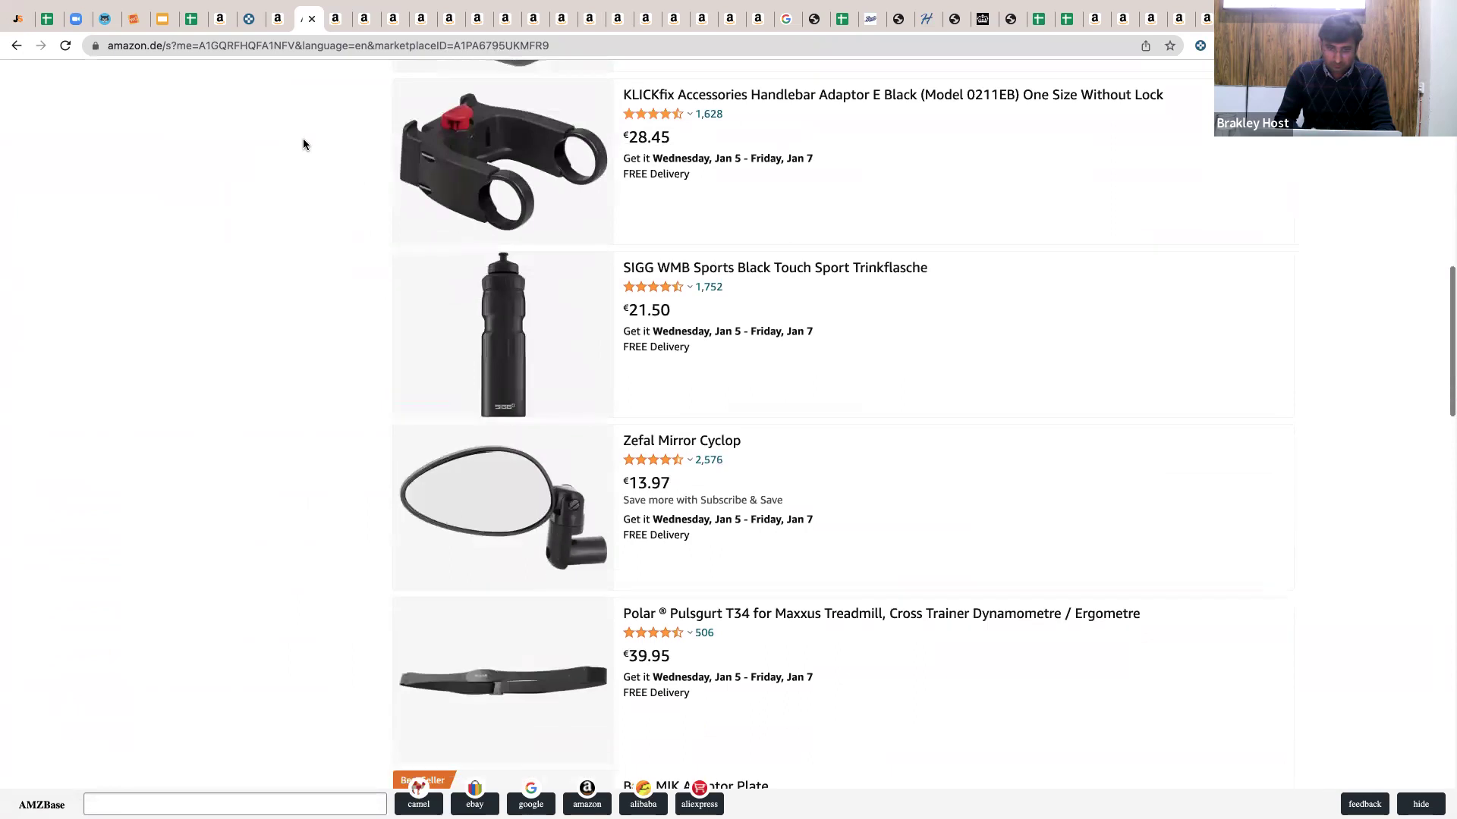
scroll(255, 54, "up", 10)
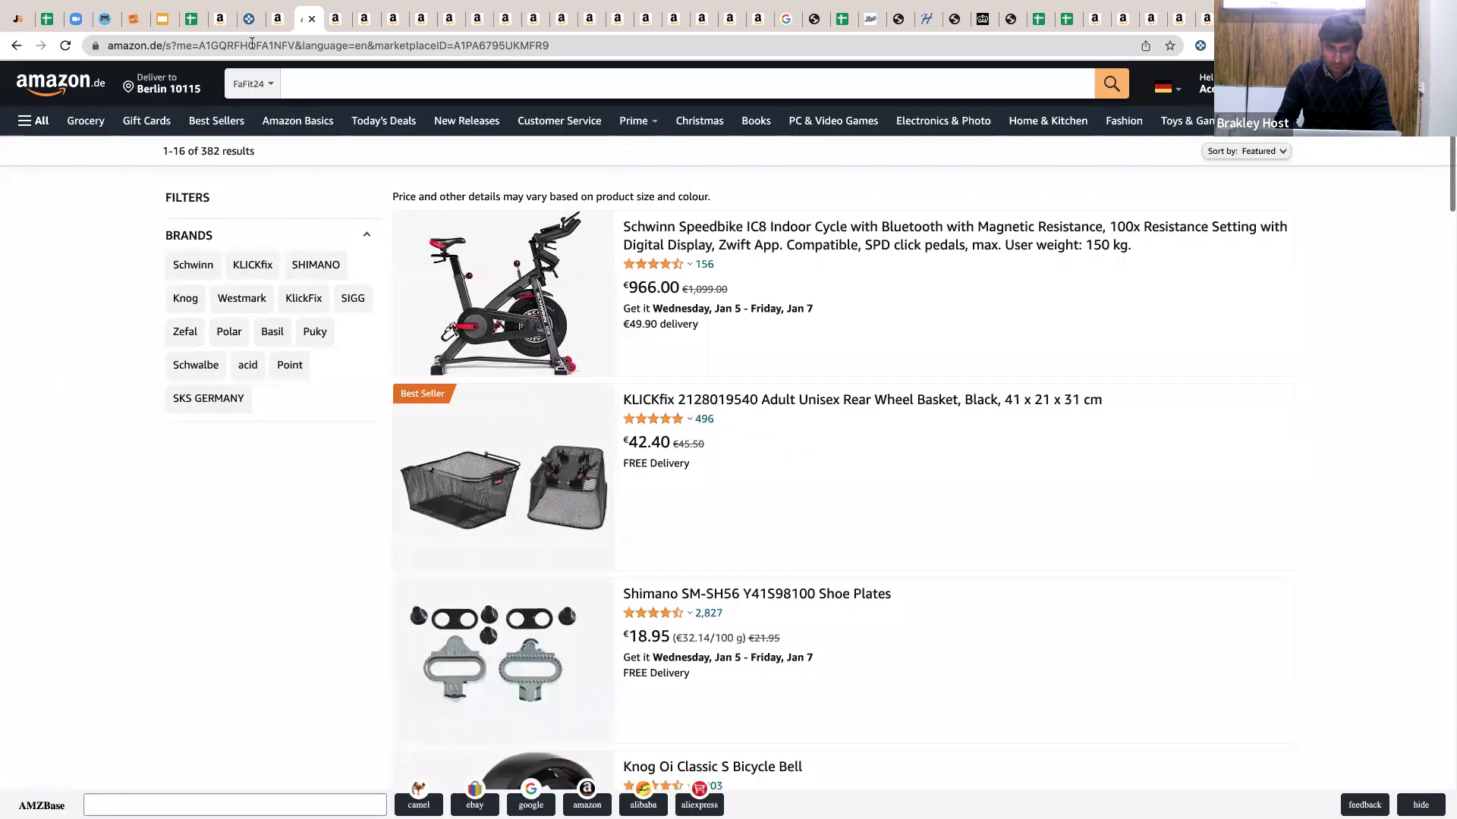
double_click(251, 45)
key("ctrl+c")
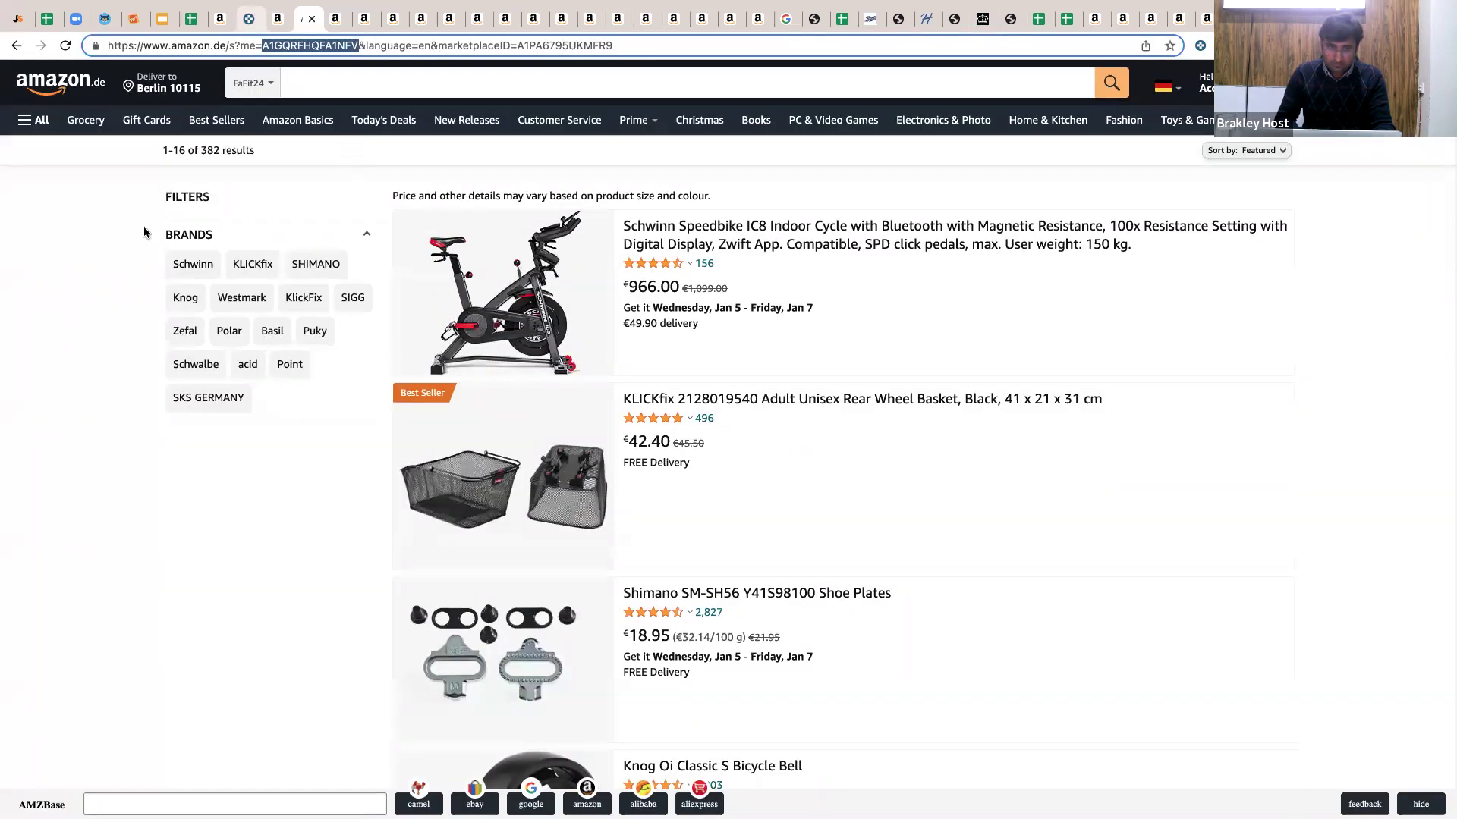
key("ctrl+shift+Tab")
key("ctrl+shift+Tab")
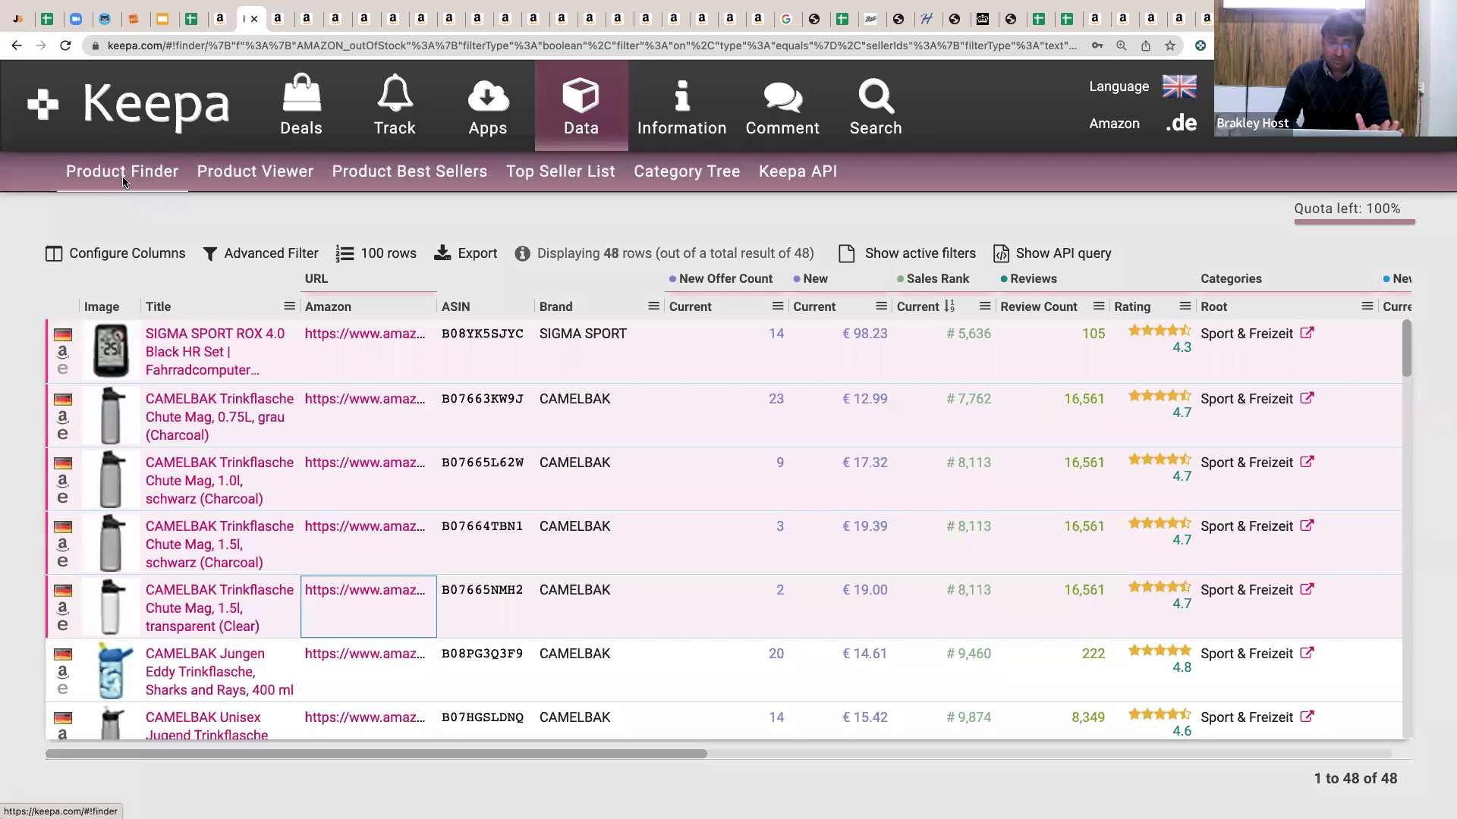
Return to Keepa's Product Finder and paste the seller ID into the Seller filter.
left_click(123, 173)
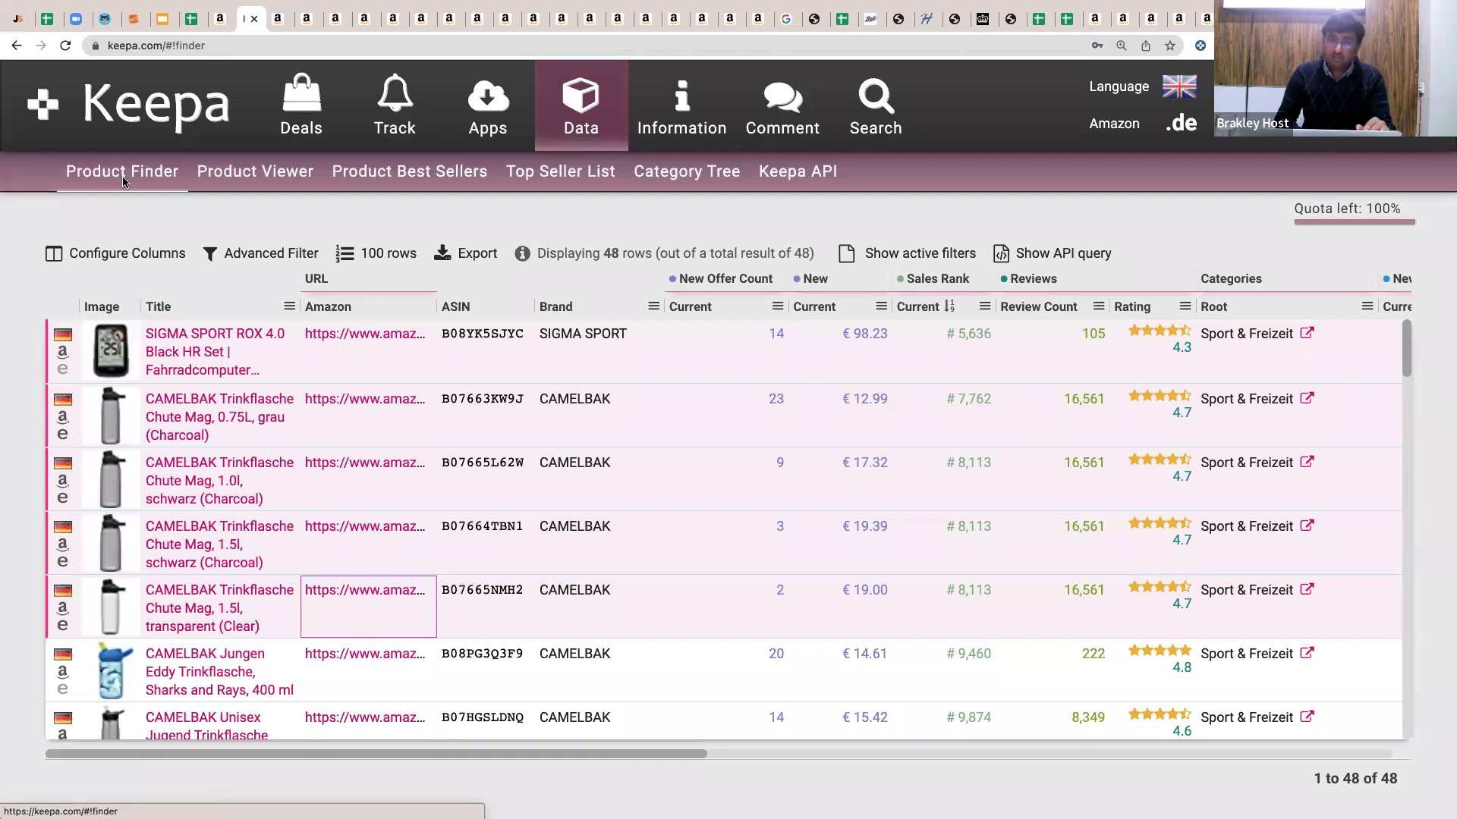
scroll(359, 350, "down", 3)
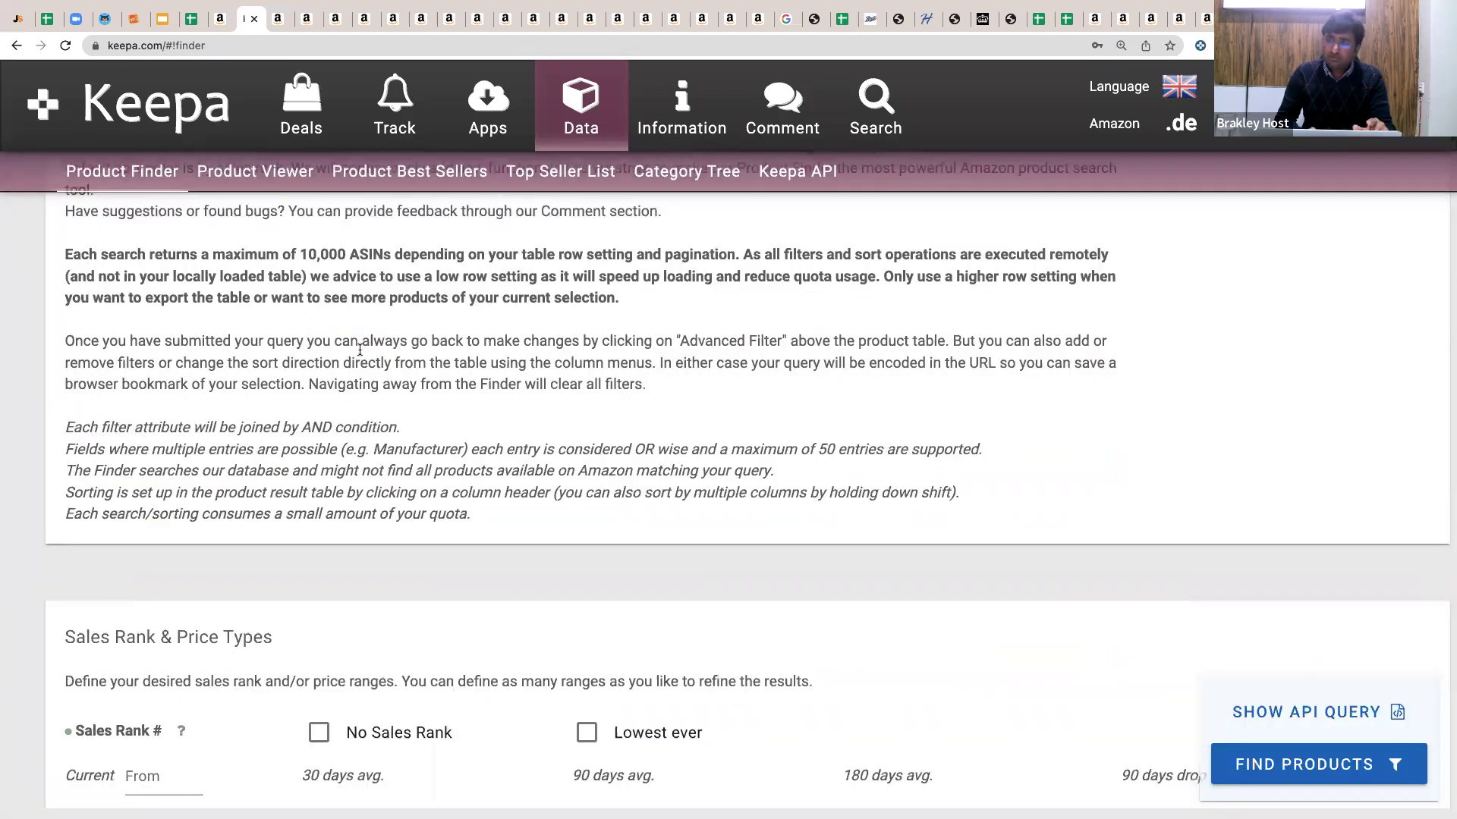
scroll(359, 350, "down", 20)
scroll(359, 354, "down", 20)
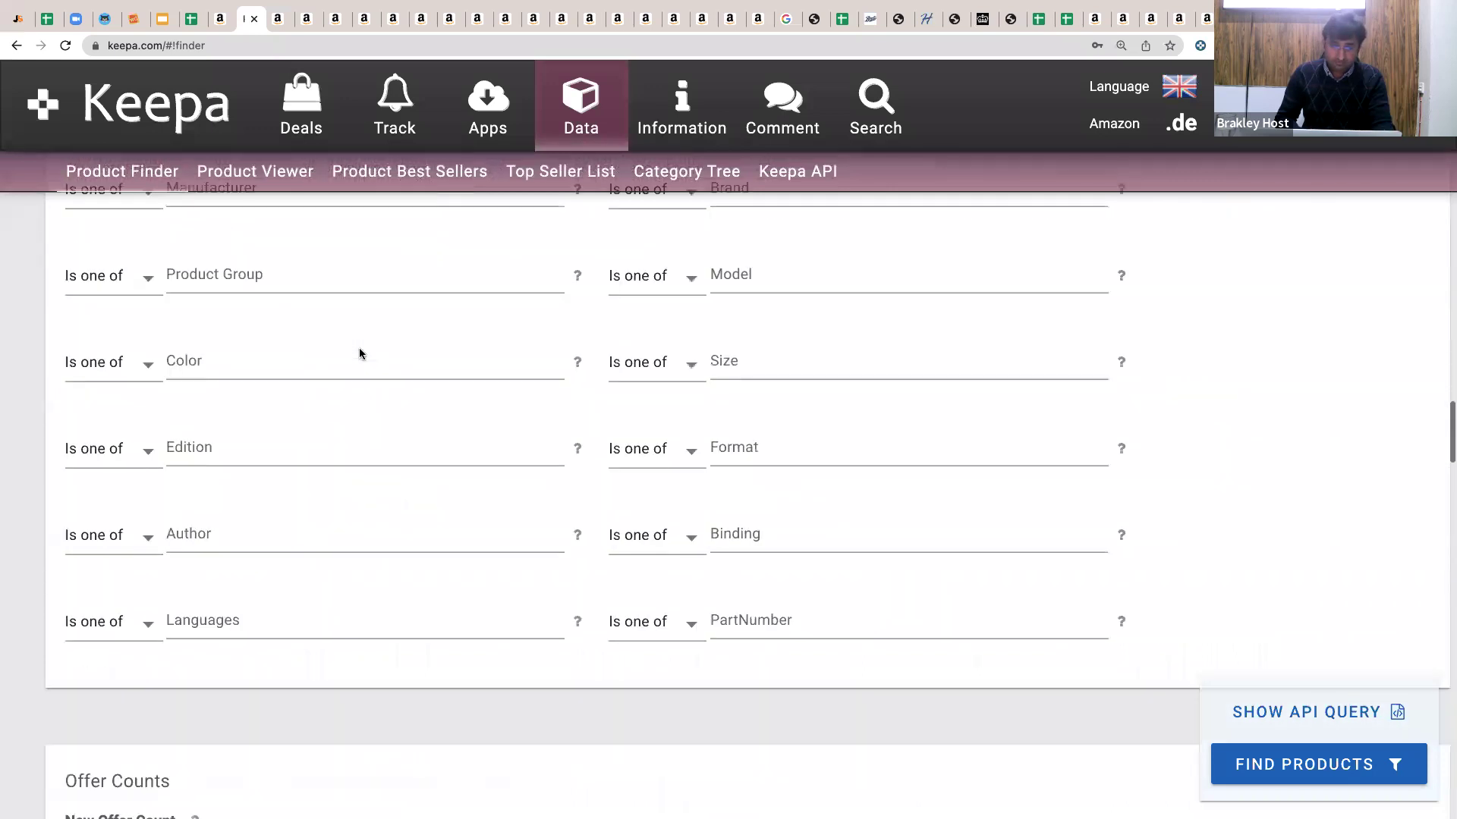
scroll(317, 438, "down", 1)
left_click(316, 434)
key("ctrl+v")
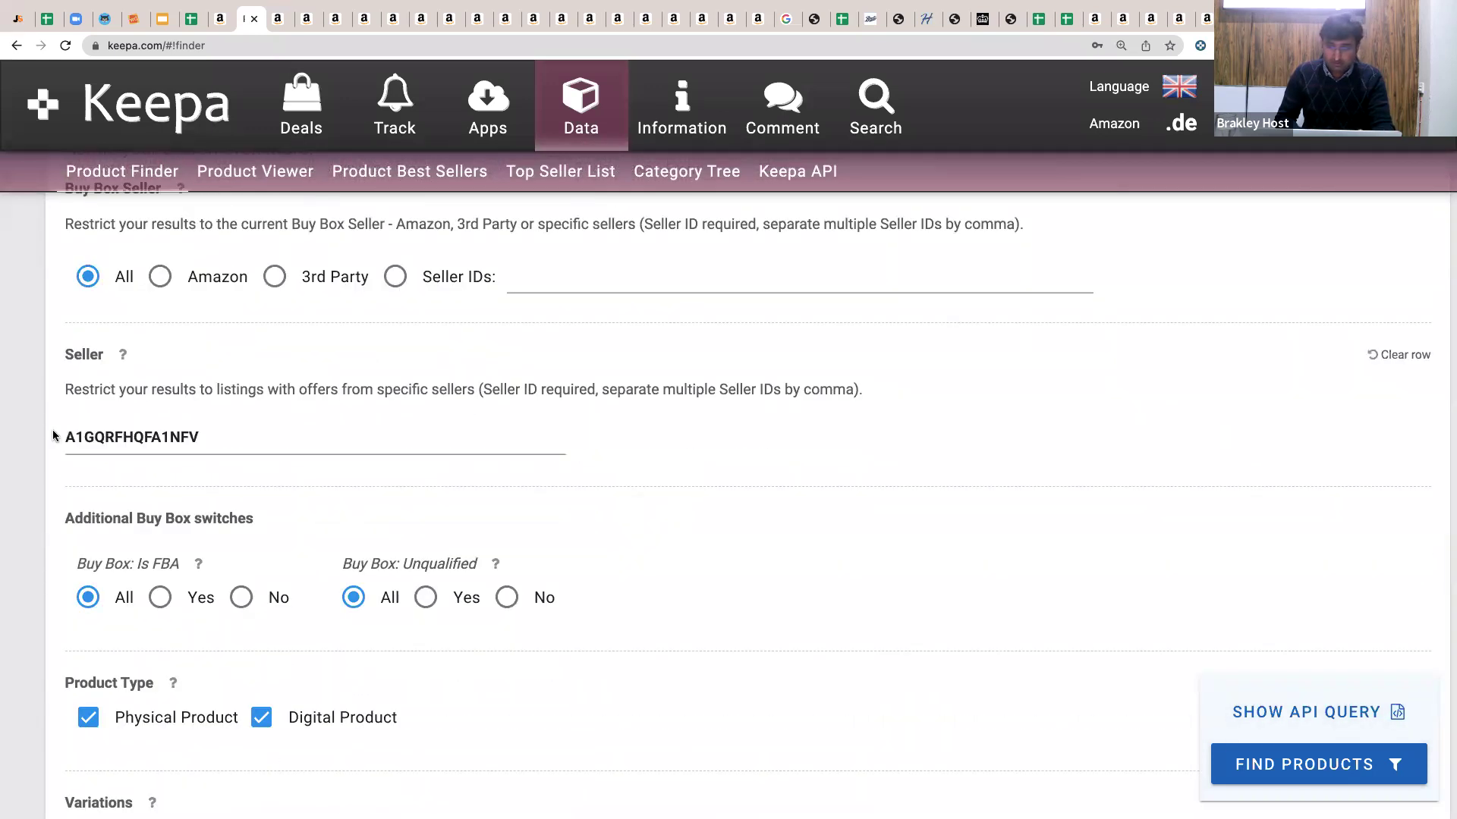
Allow outdated price information, restrict to Amazon 'Out of stock', and run the search.
scroll(156, 299, "up", 20)
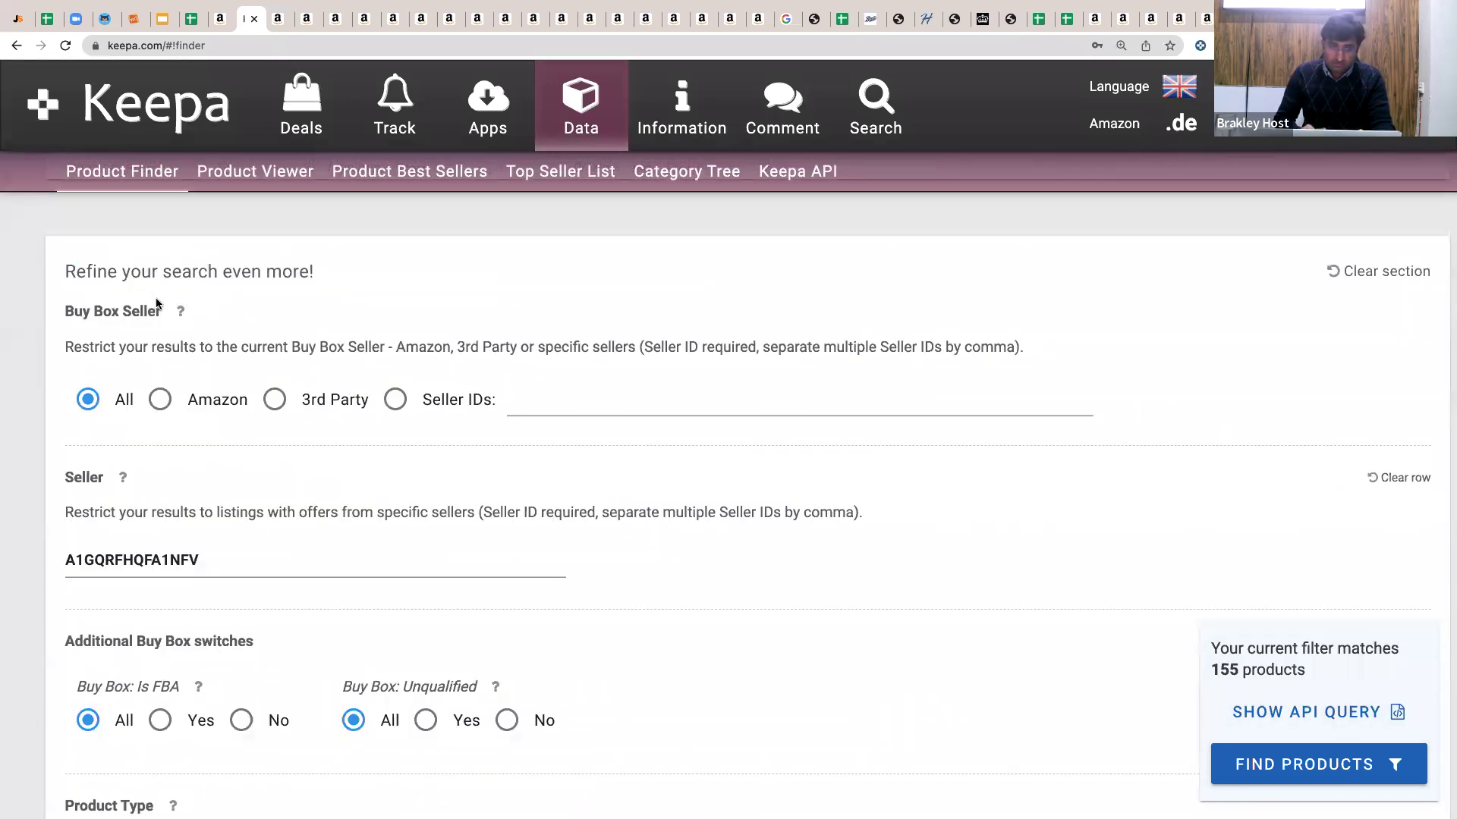
scroll(156, 299, "down", 20)
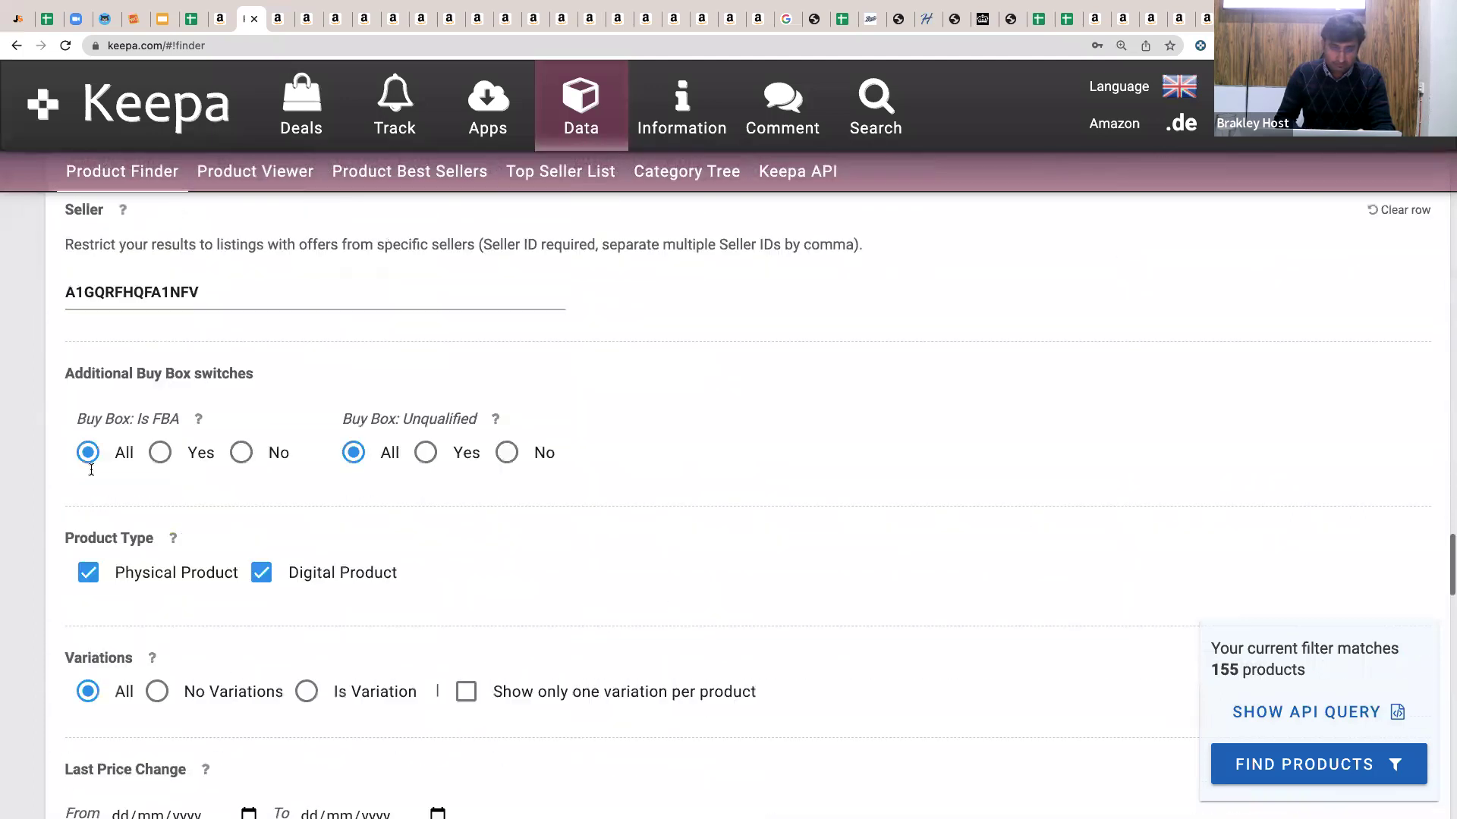
scroll(99, 644, "down", 1)
left_click(88, 683)
scroll(4, 472, "up", 2)
scroll(4, 472, "up", 20)
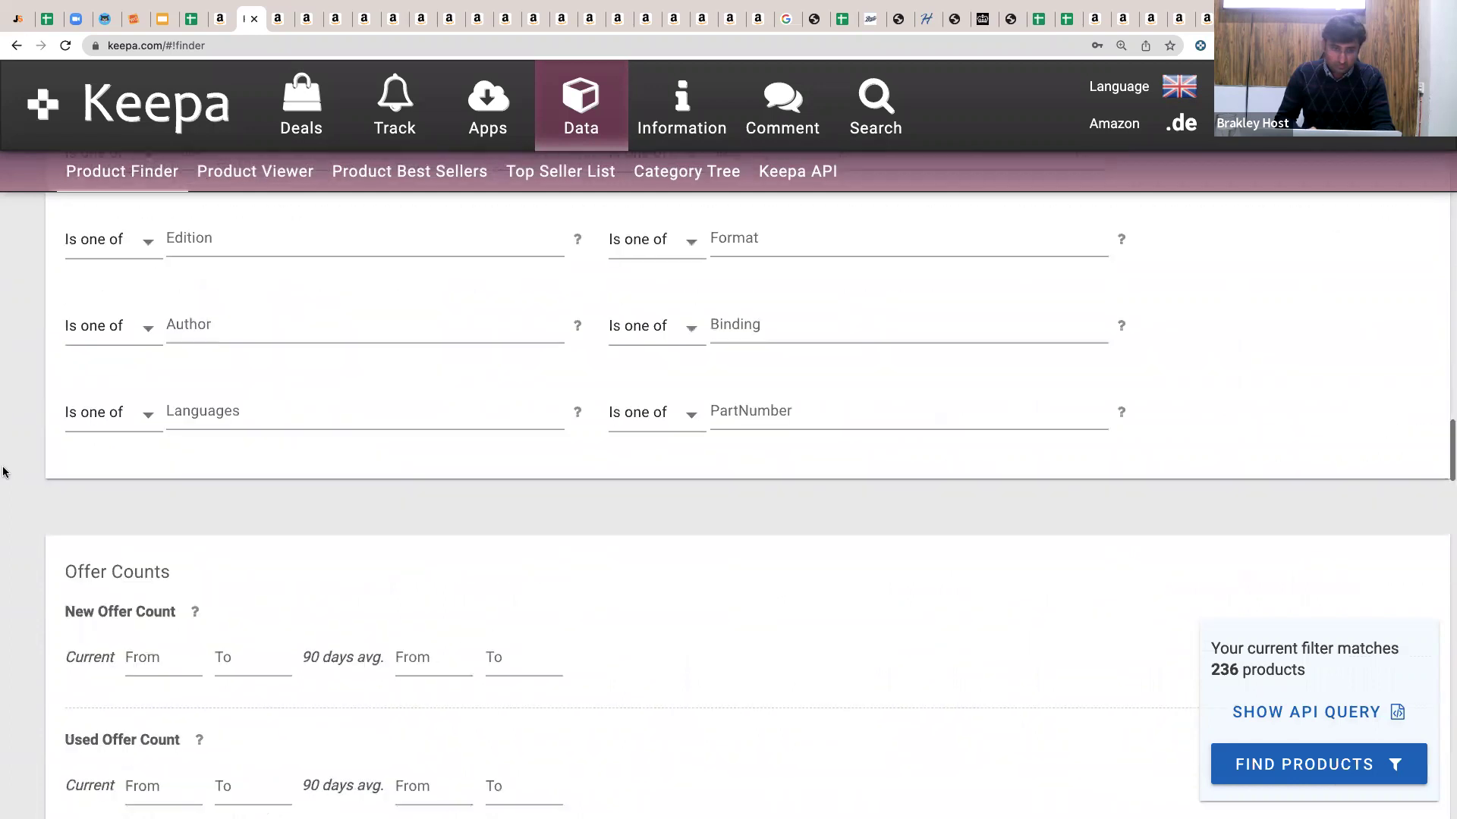
scroll(4, 472, "up", 15)
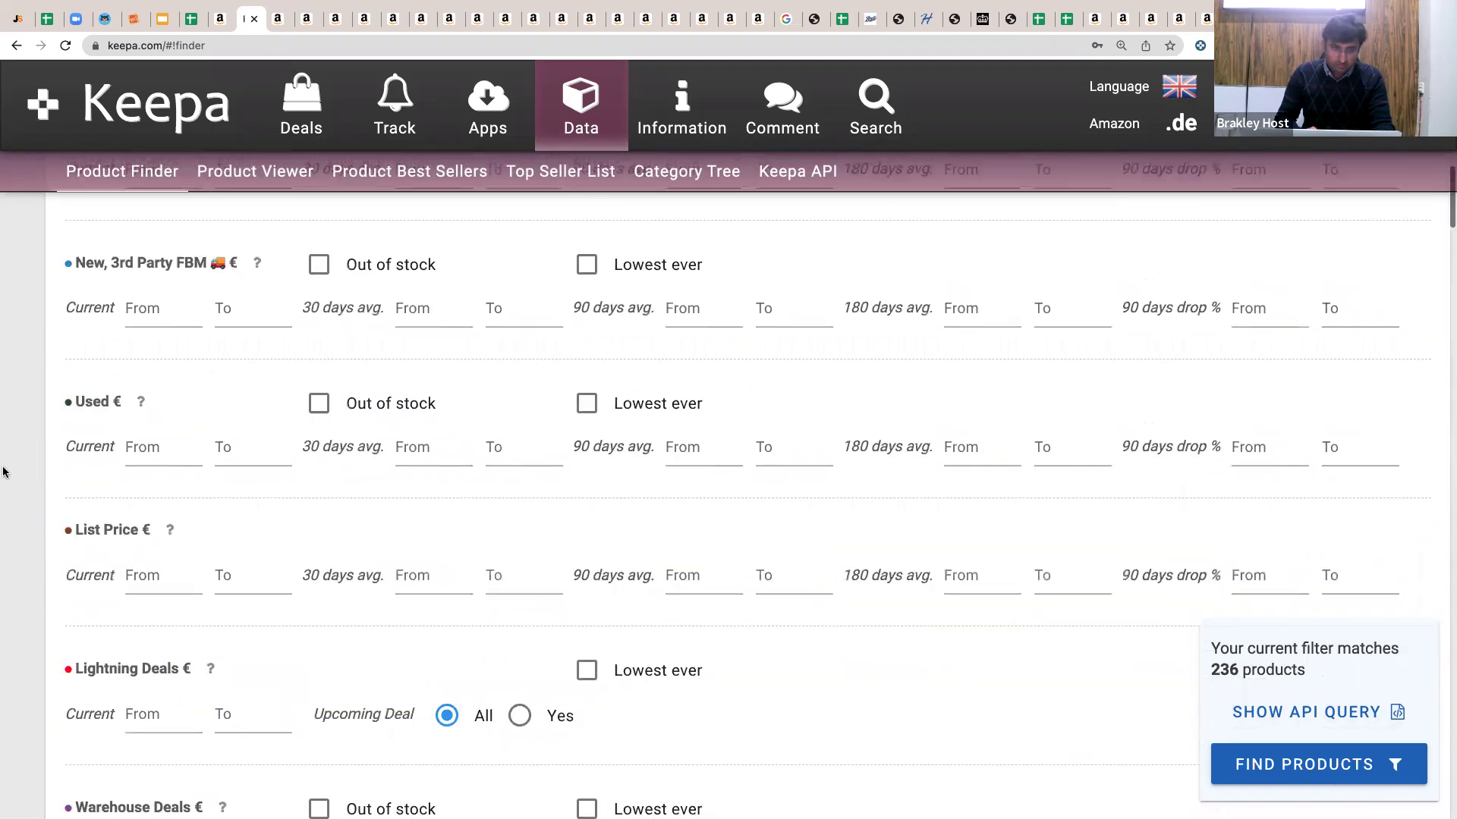
scroll(286, 469, "down", 1)
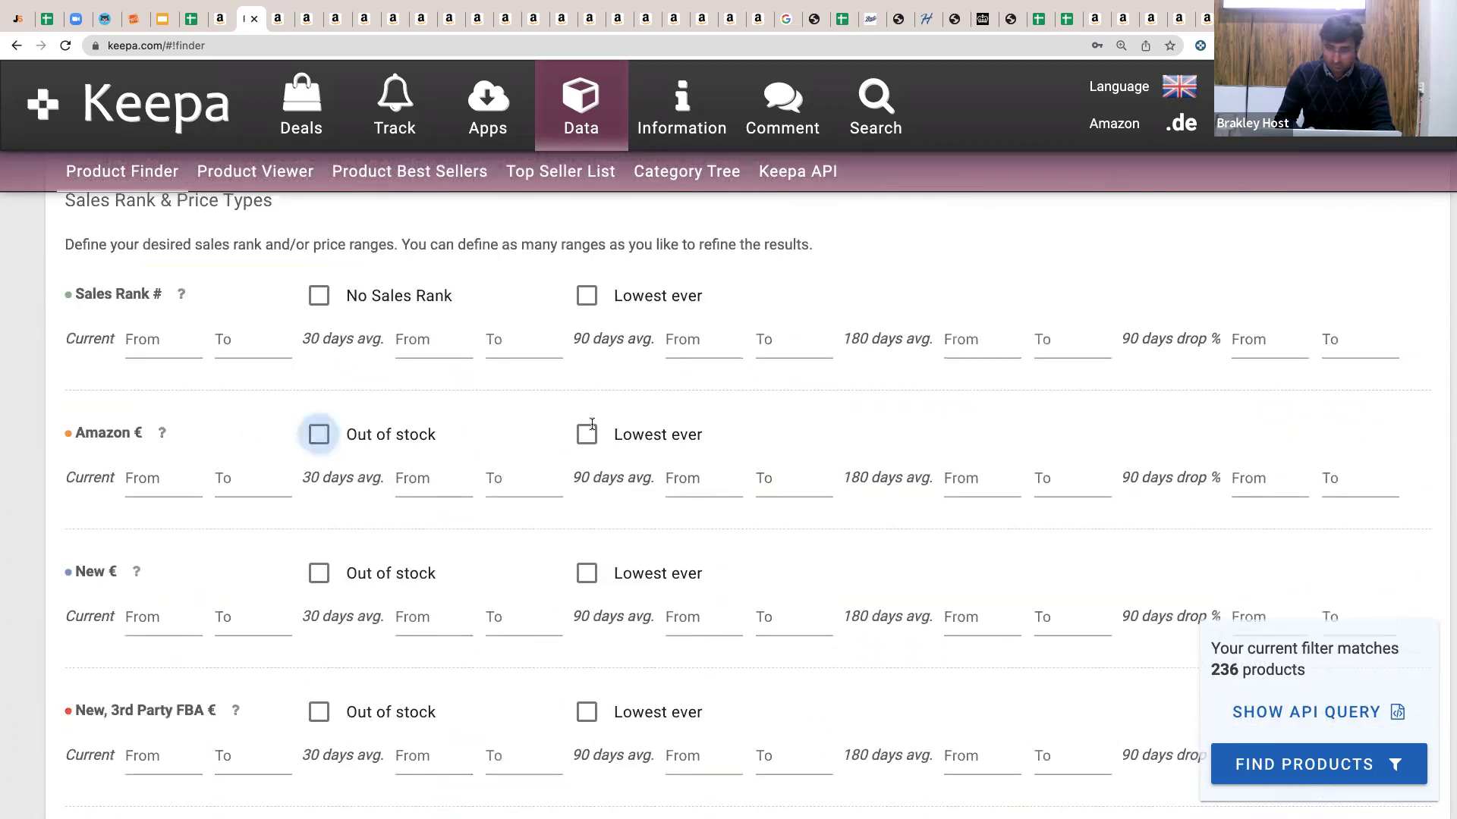
left_click(319, 434)
left_click(1282, 766)
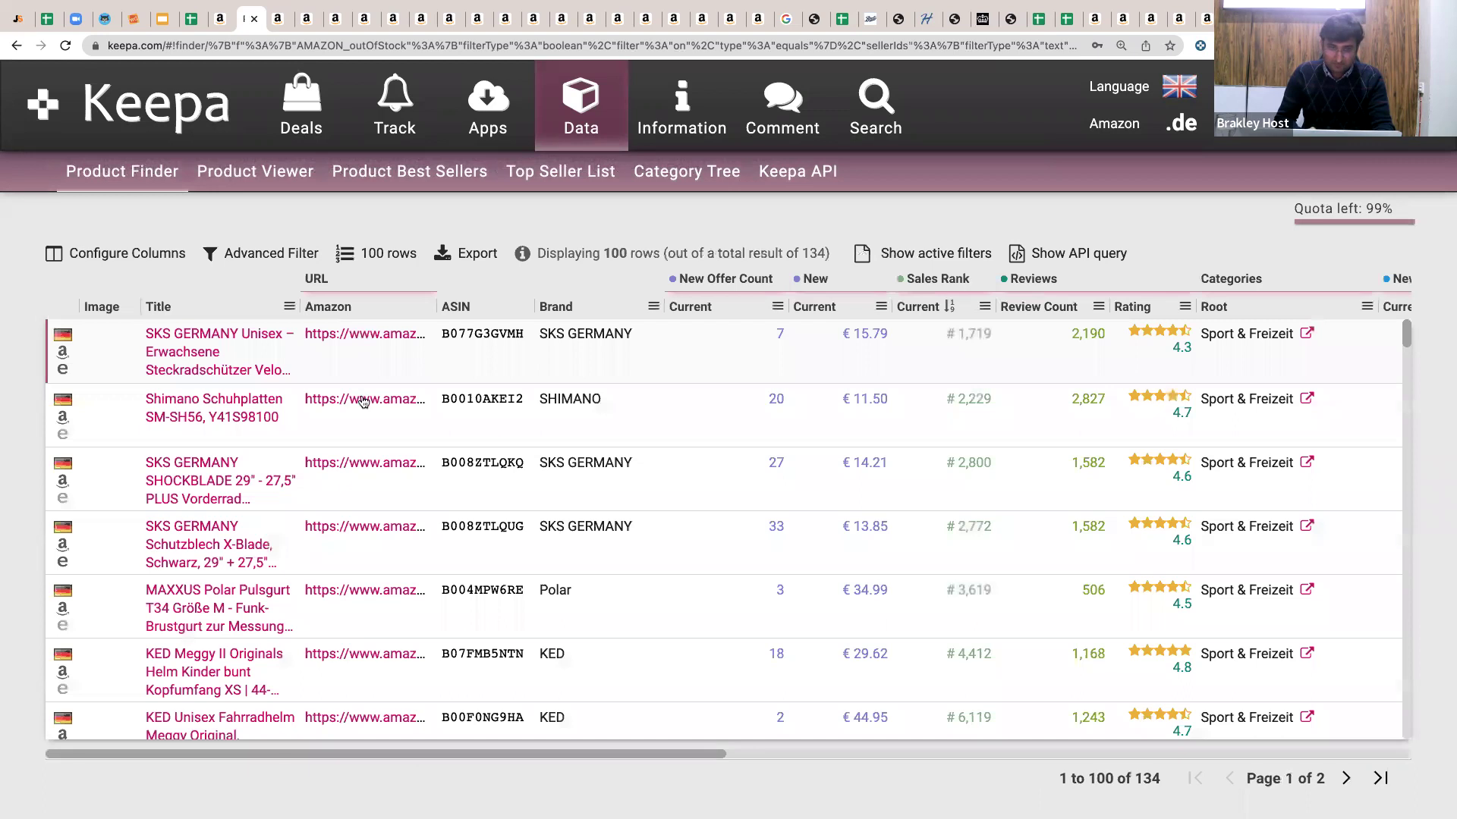
Open the Amazon pages of the top two results in new tabs and view the first.
left_click(370, 405, "super")
left_click(357, 465, "super")
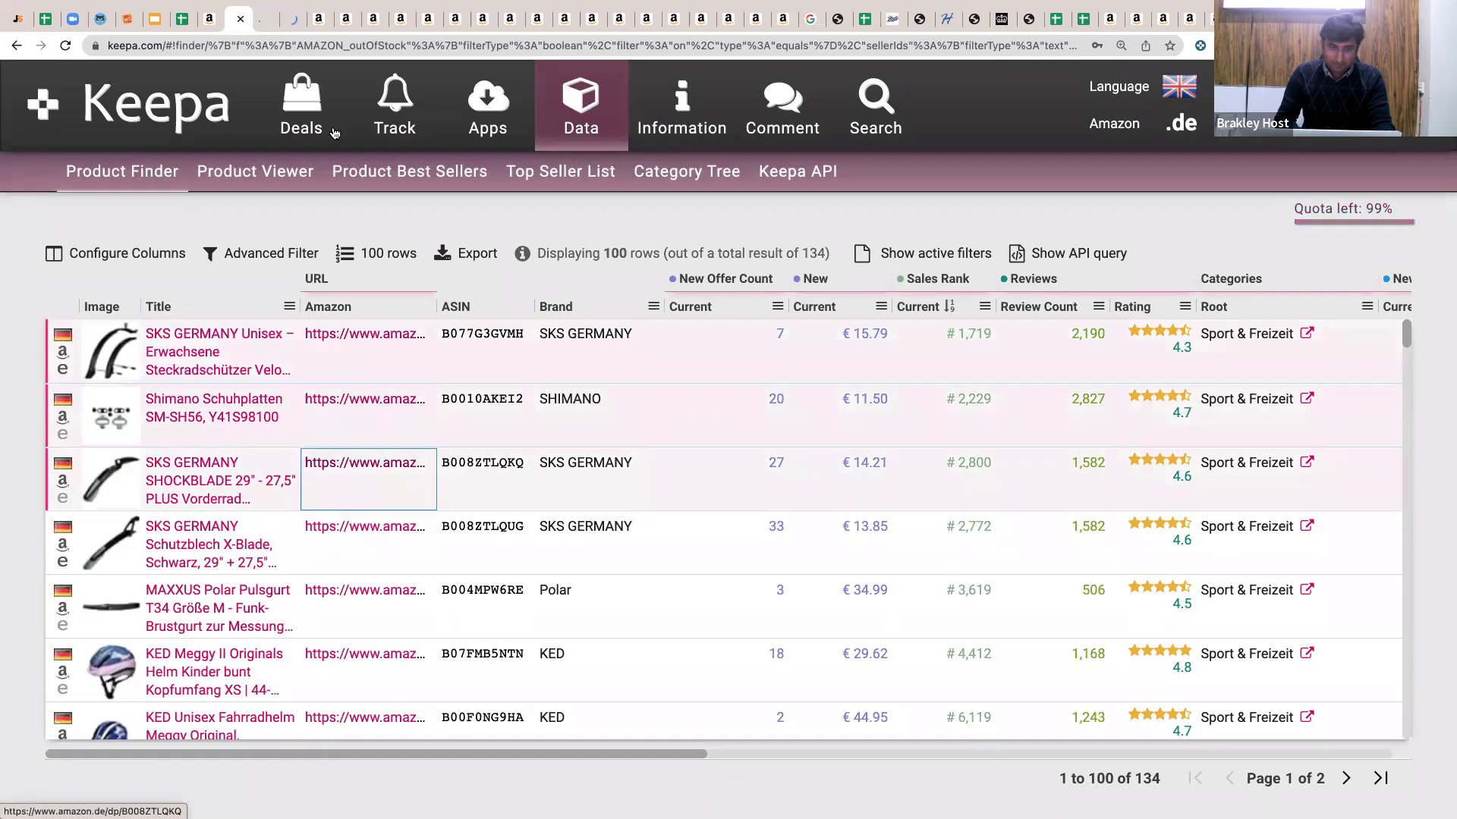
left_click(260, 29)
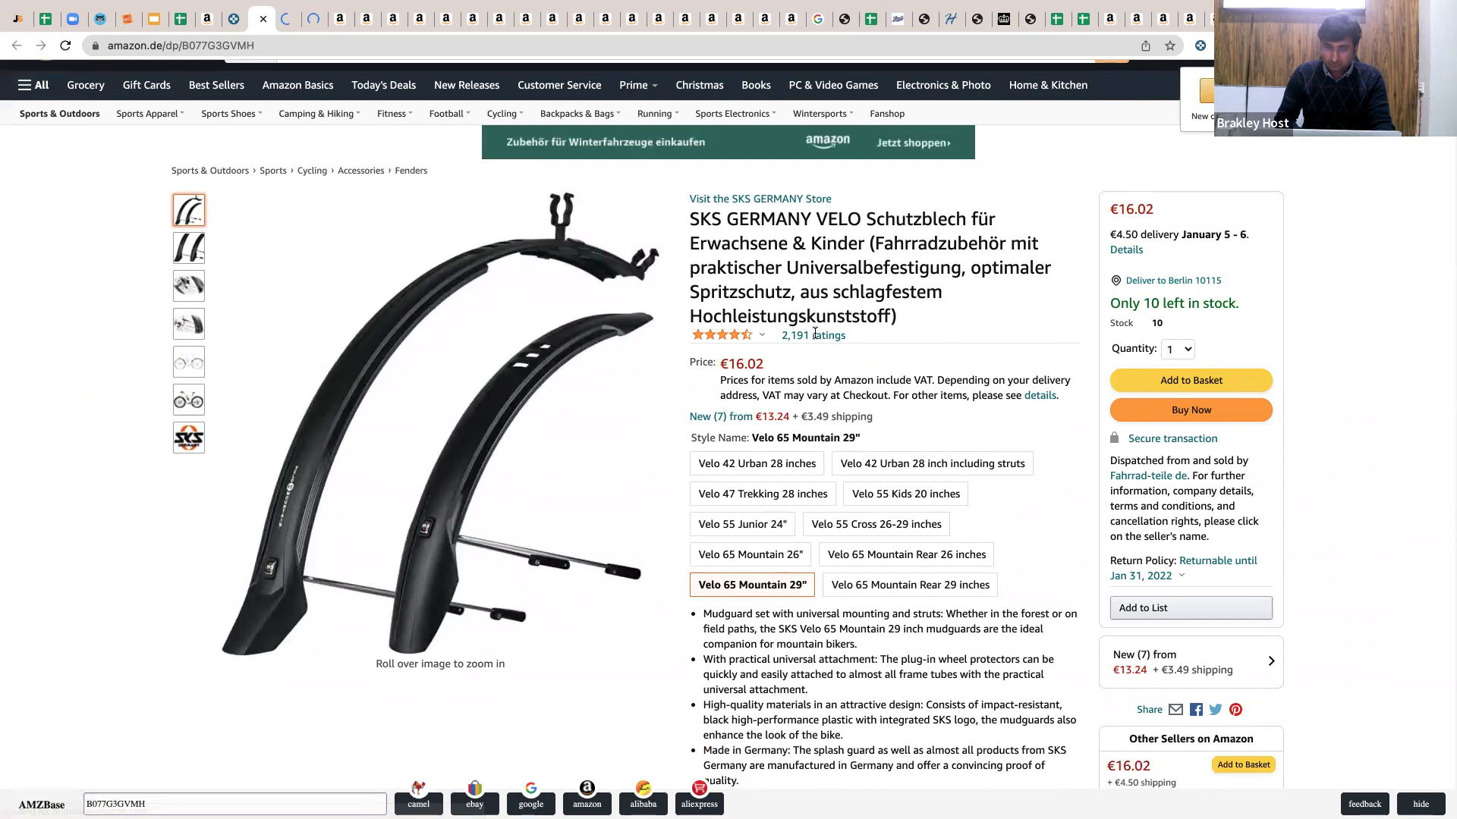
Select the full SKS GERMANY VELO mudguard product title on Amazon.de.
triple_click(807, 304)
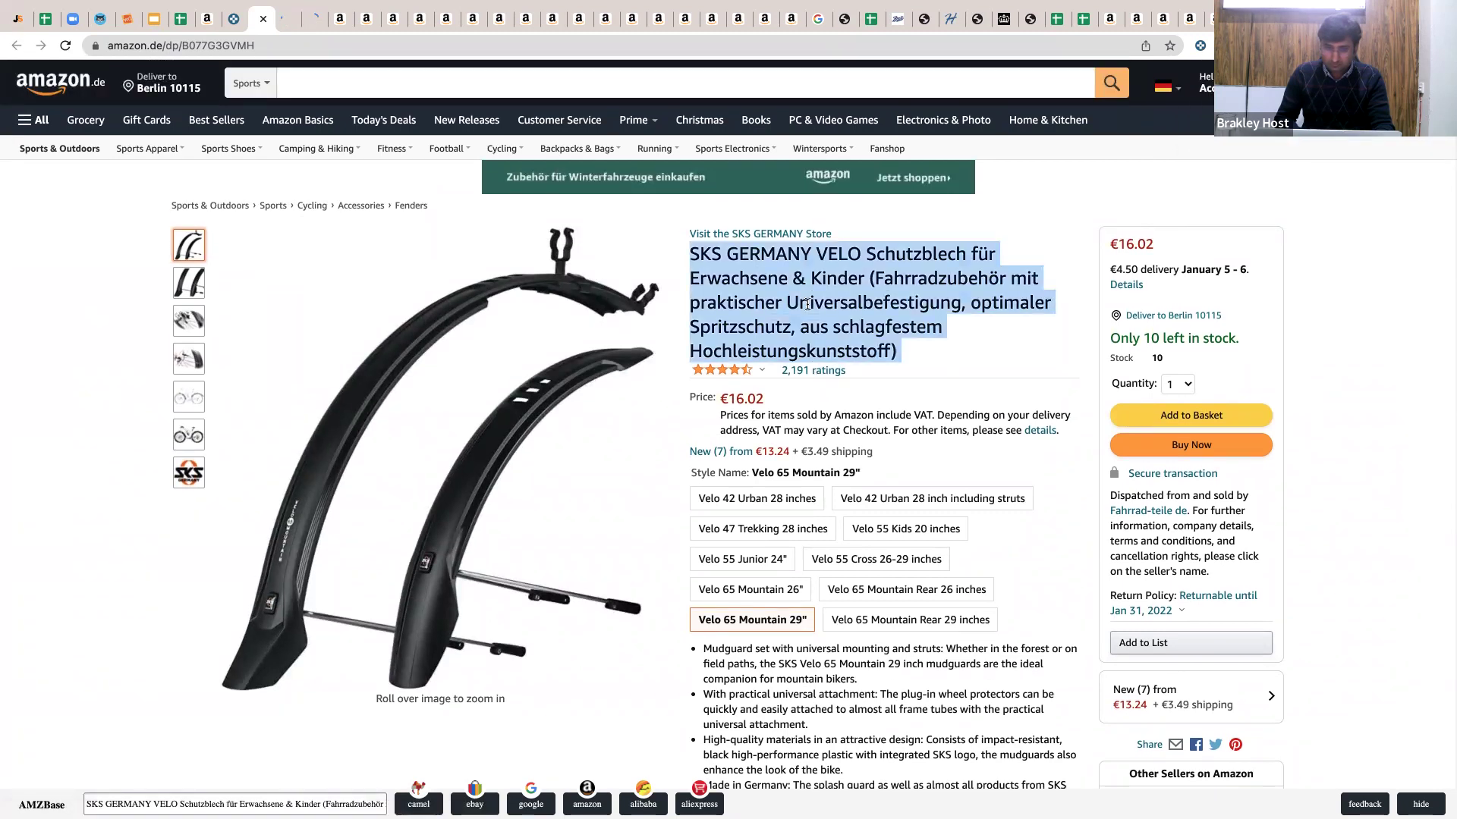
scroll(925, 263, "down", 2)
scroll(926, 263, "down", 3)
scroll(926, 262, "up", 5)
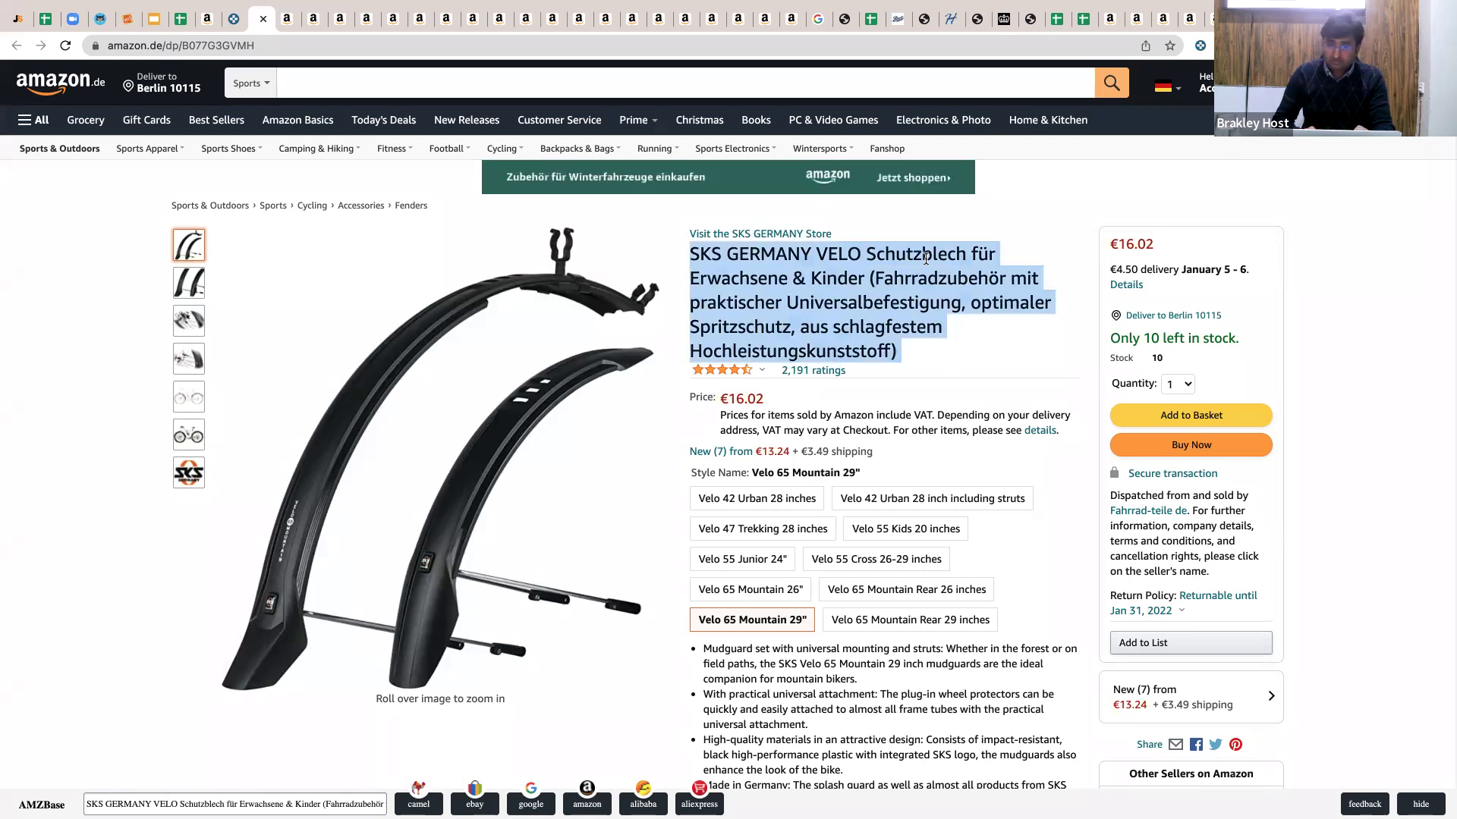
key("ctrl+Right")
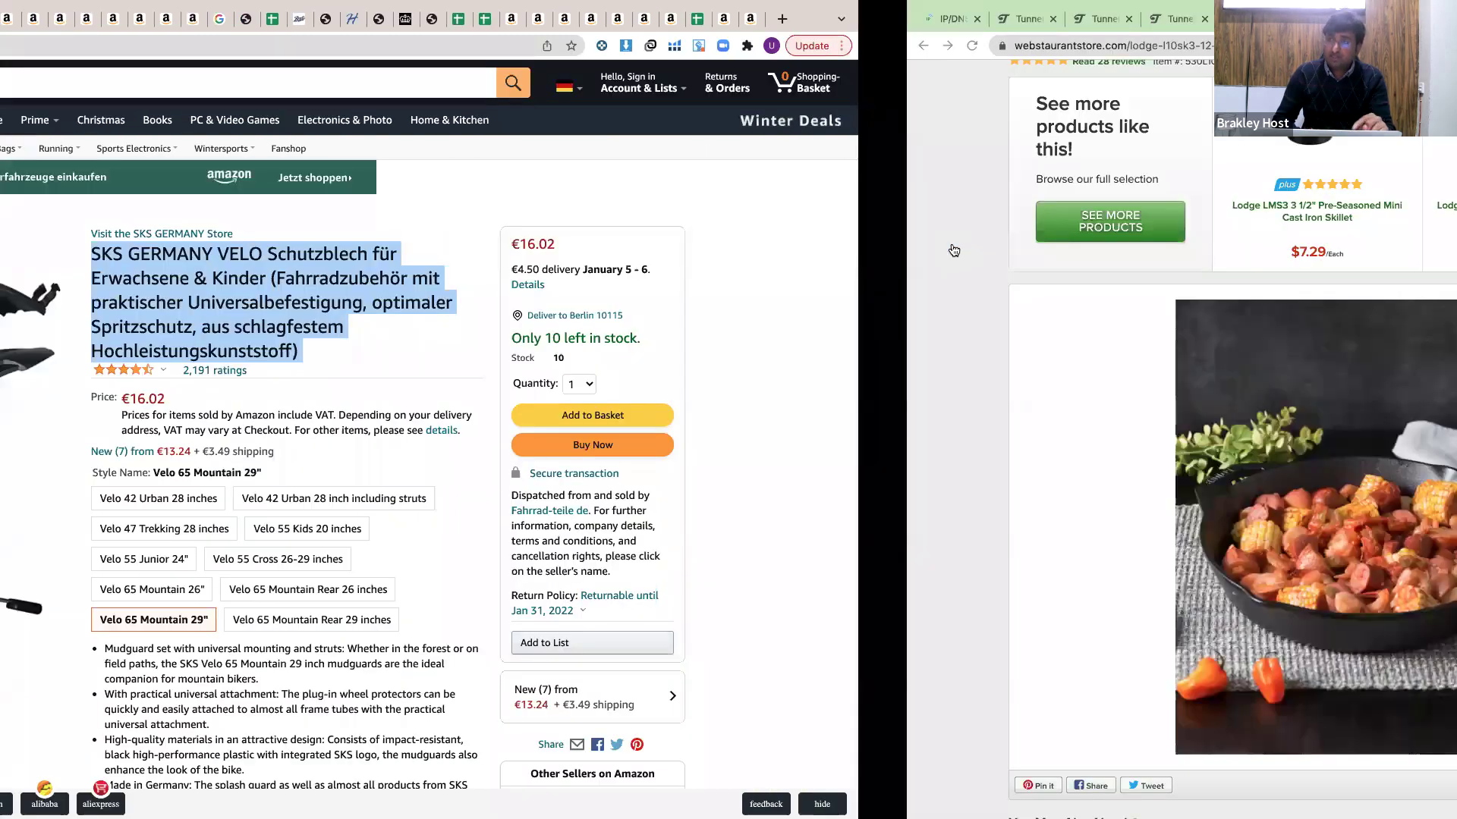
scroll(956, 325, "down", 10)
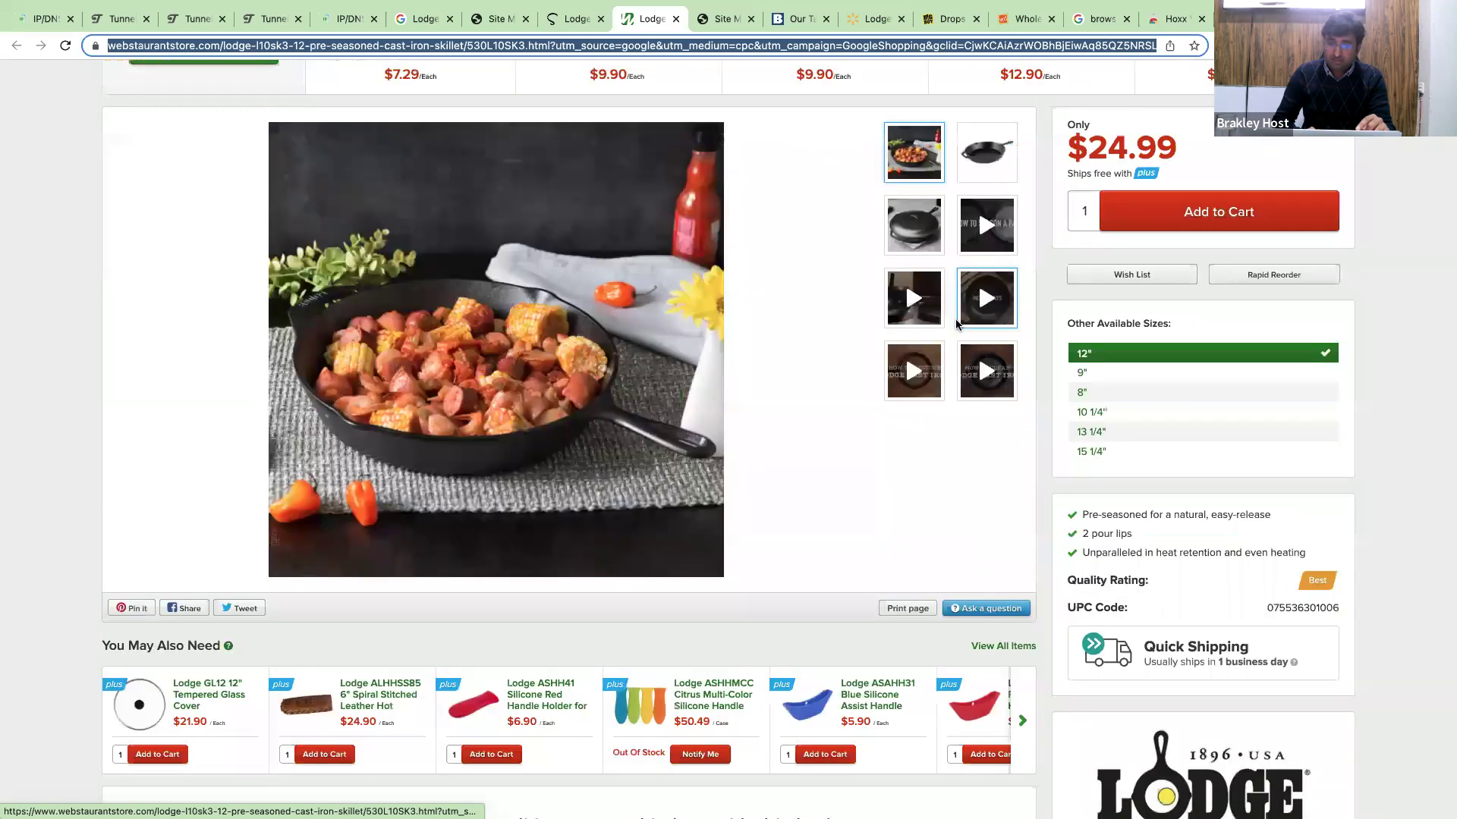
scroll(954, 319, "up", 10)
scroll(954, 318, "down", 1)
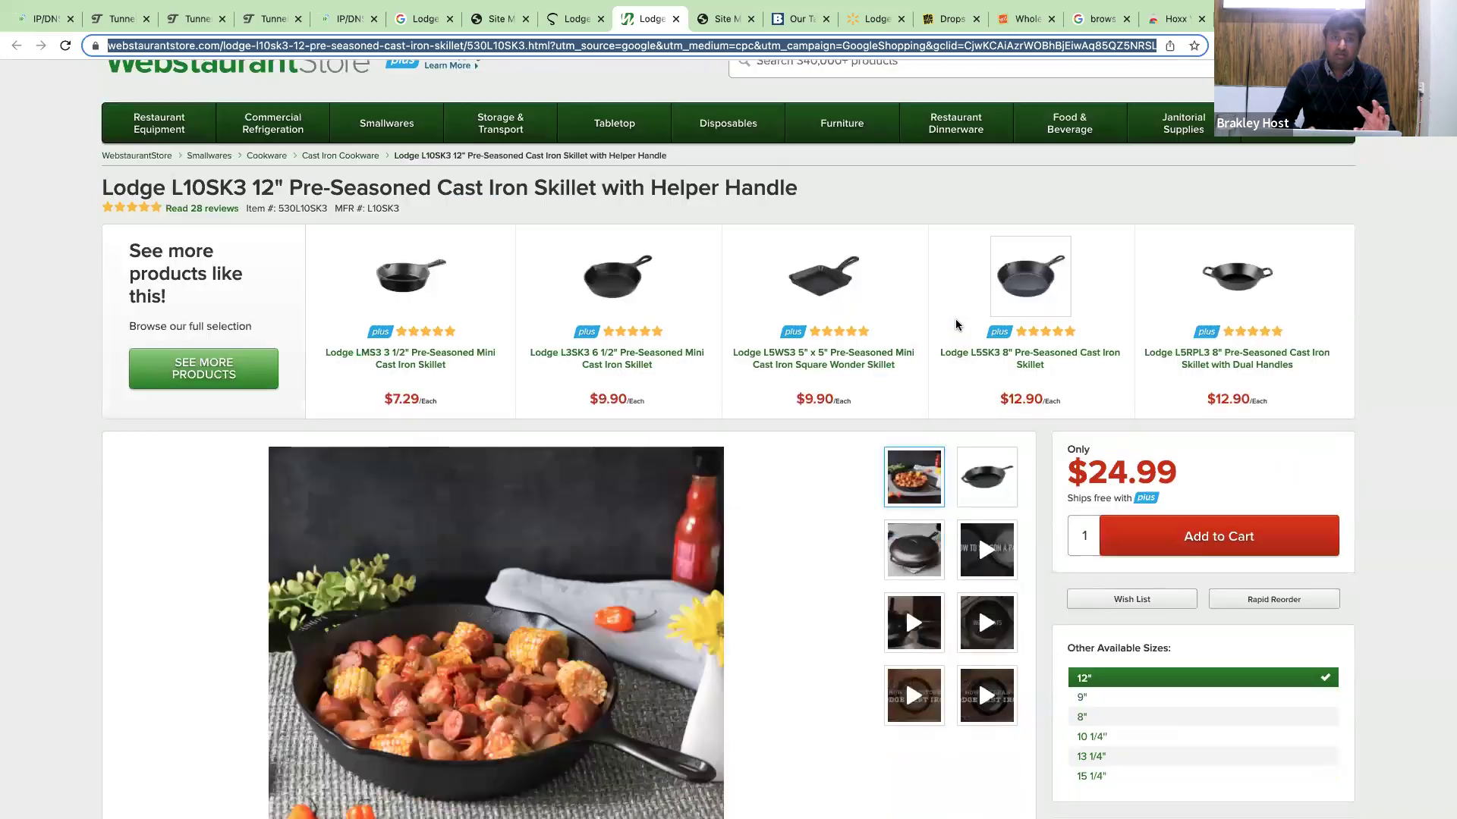
scroll(955, 319, "down", 3)
scroll(955, 320, "down", 15)
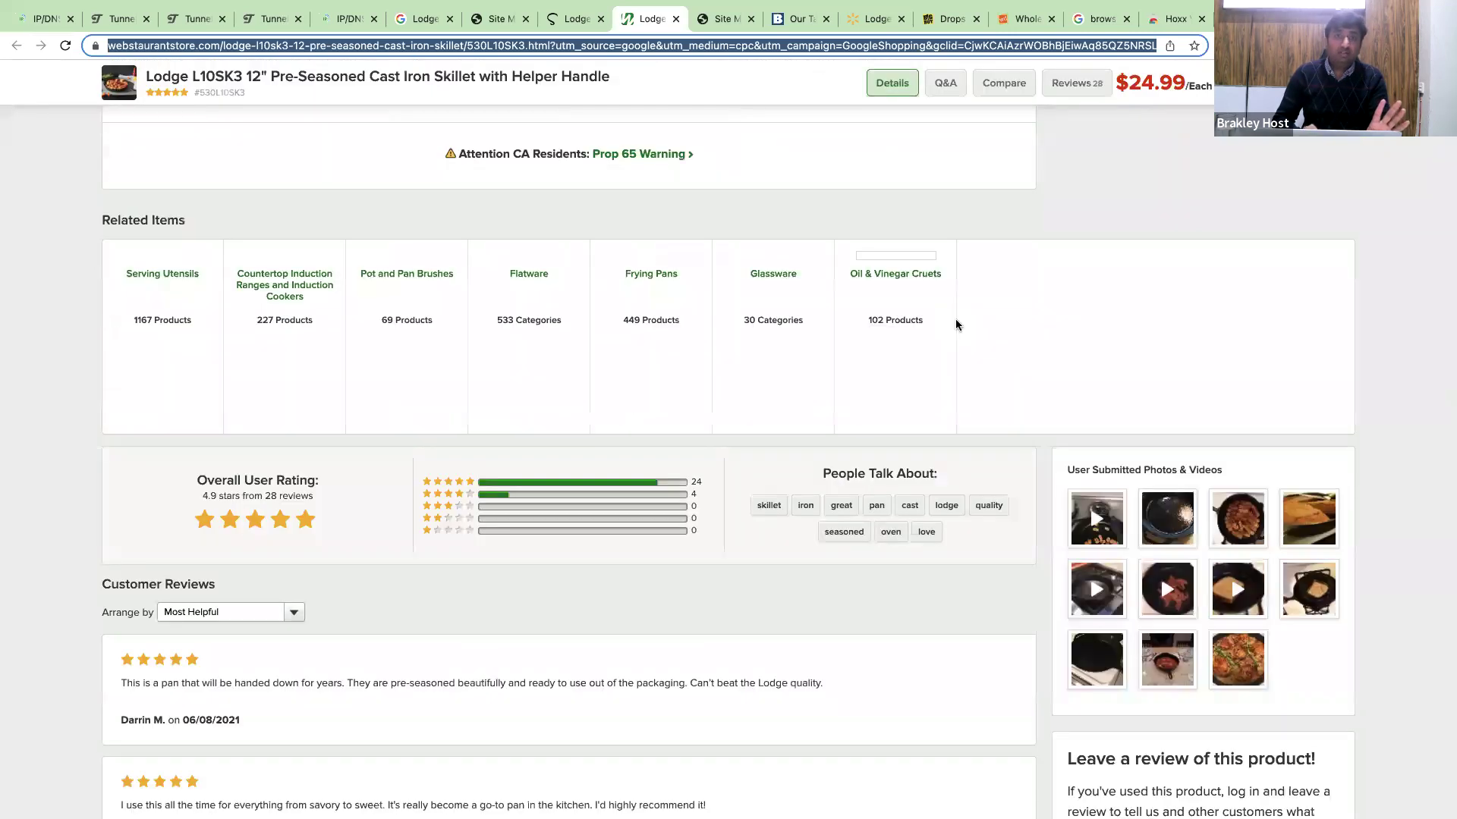
scroll(955, 320, "up", 10)
scroll(955, 320, "up", 3)
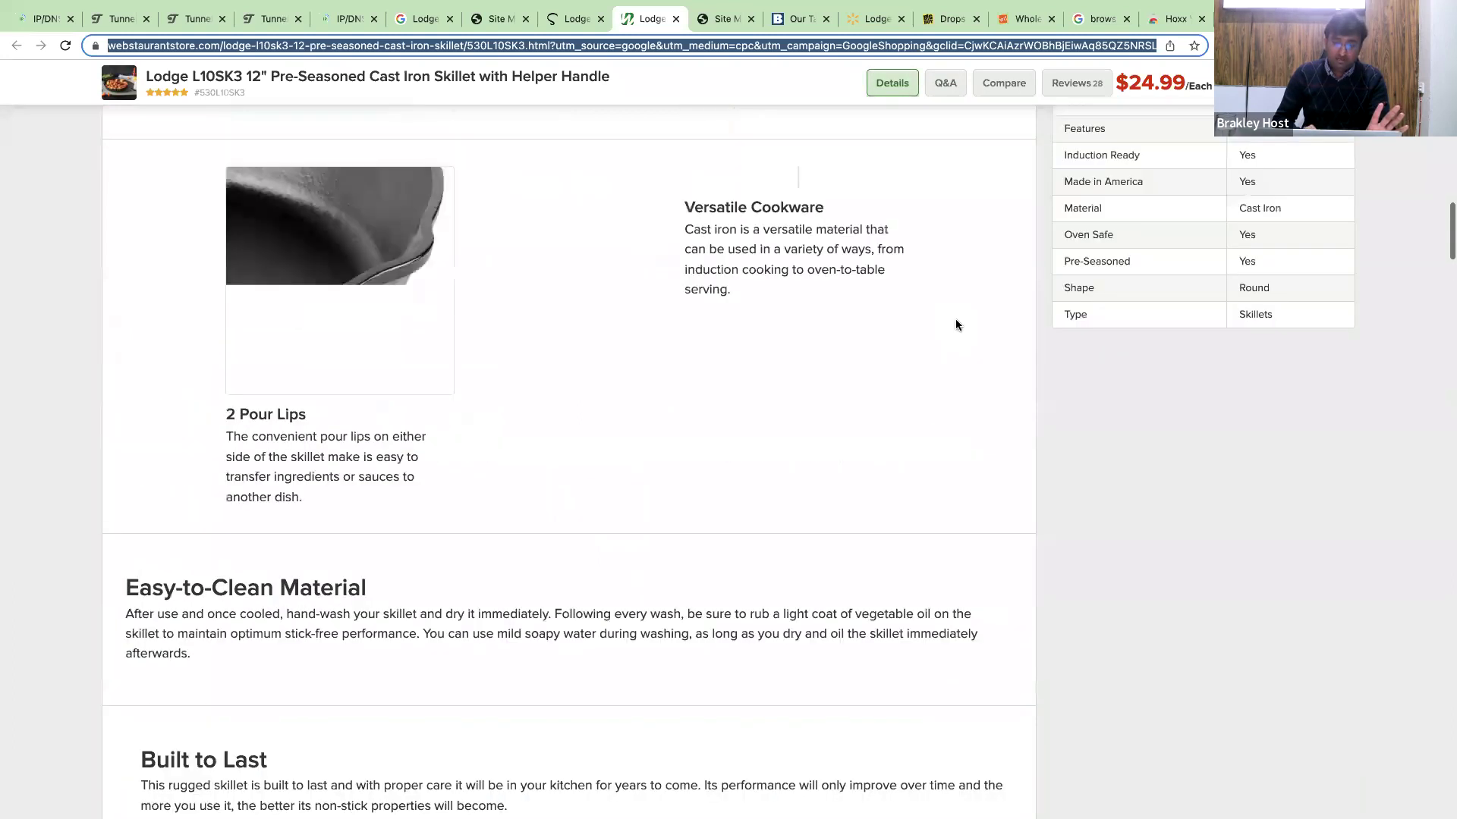
scroll(954, 319, "up", 10)
scroll(954, 319, "down", 20)
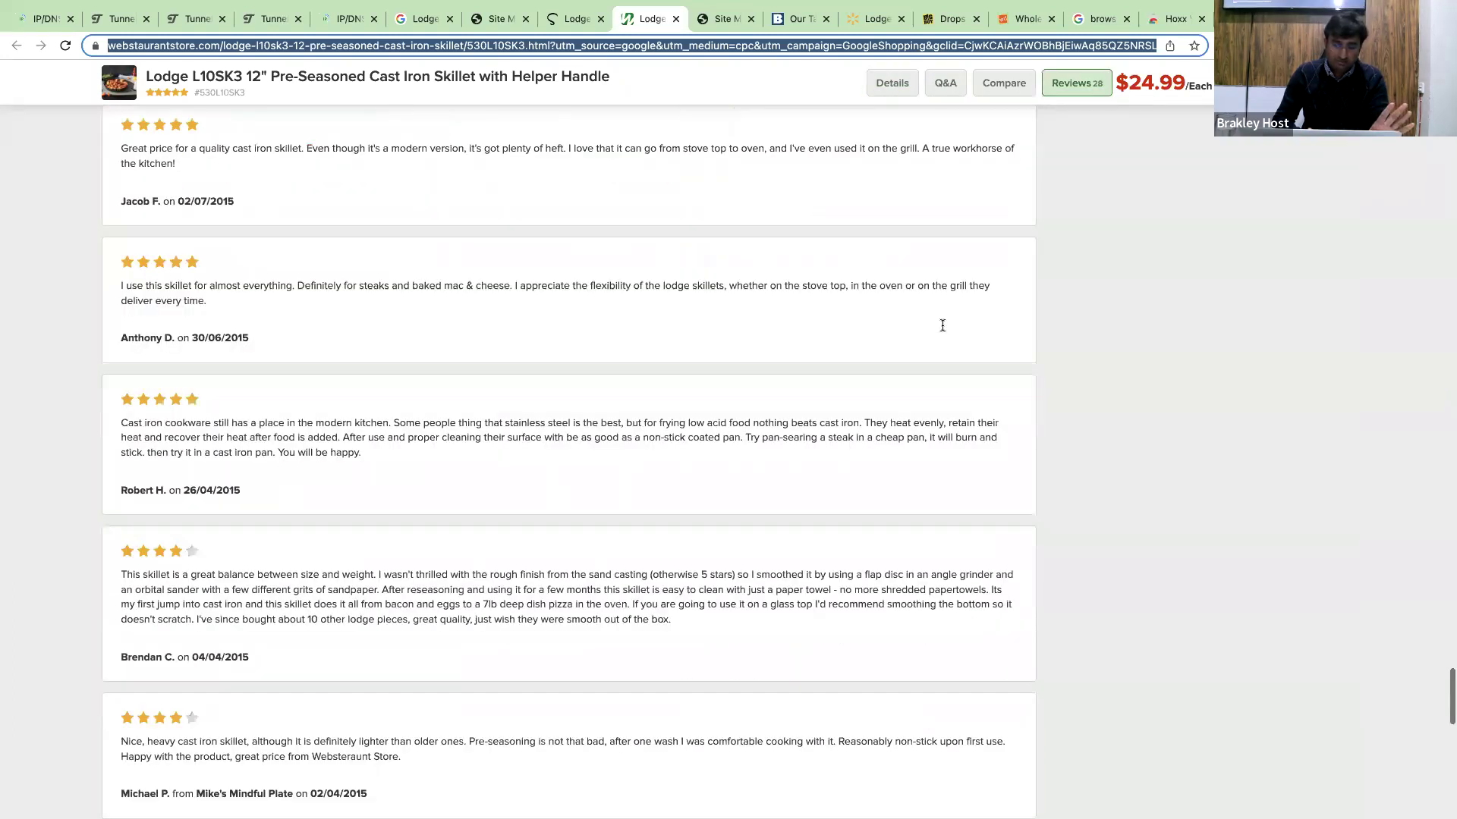
scroll(943, 325, "down", 20)
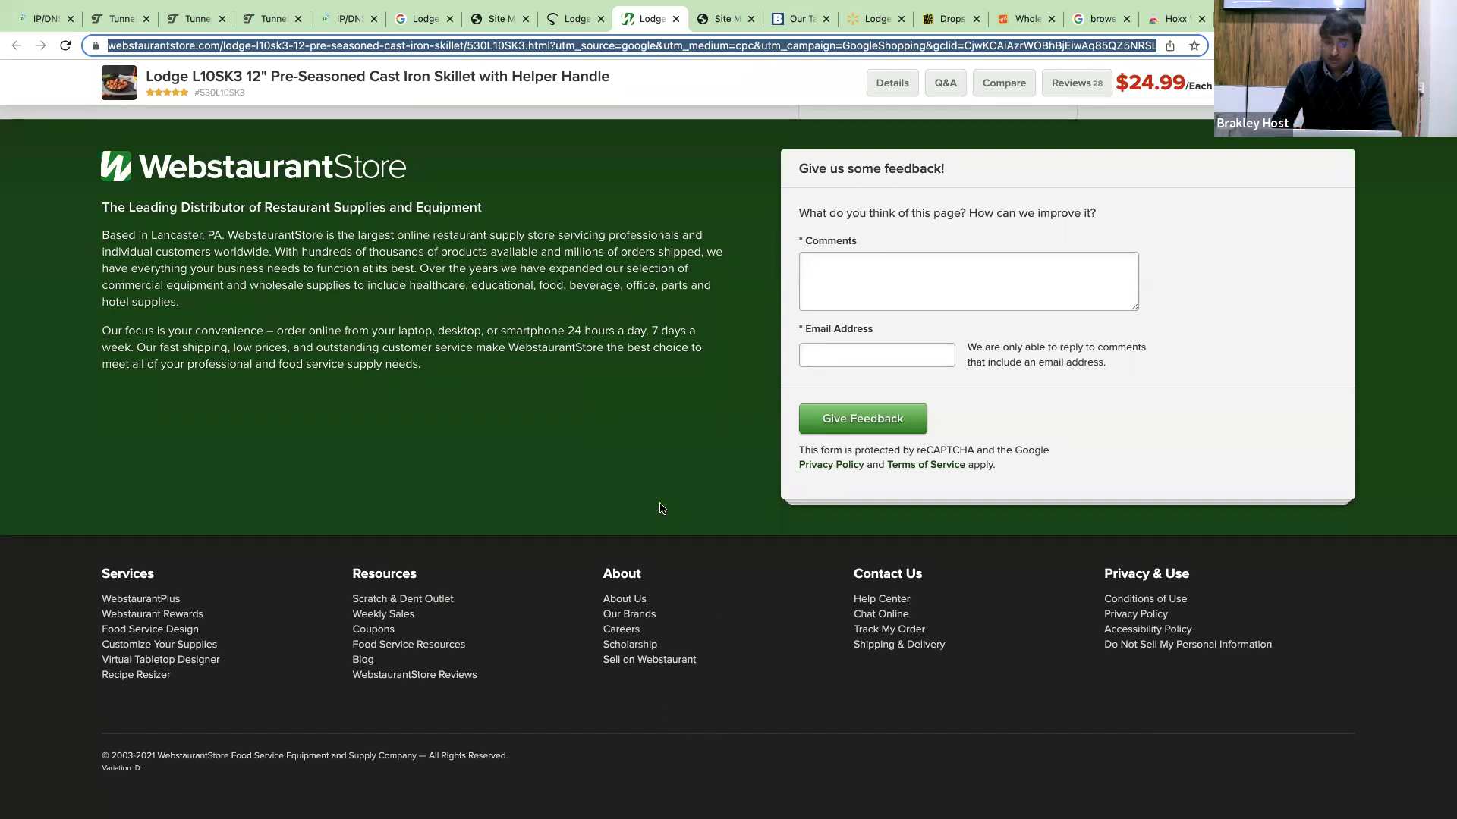
scroll(658, 502, "up", 20)
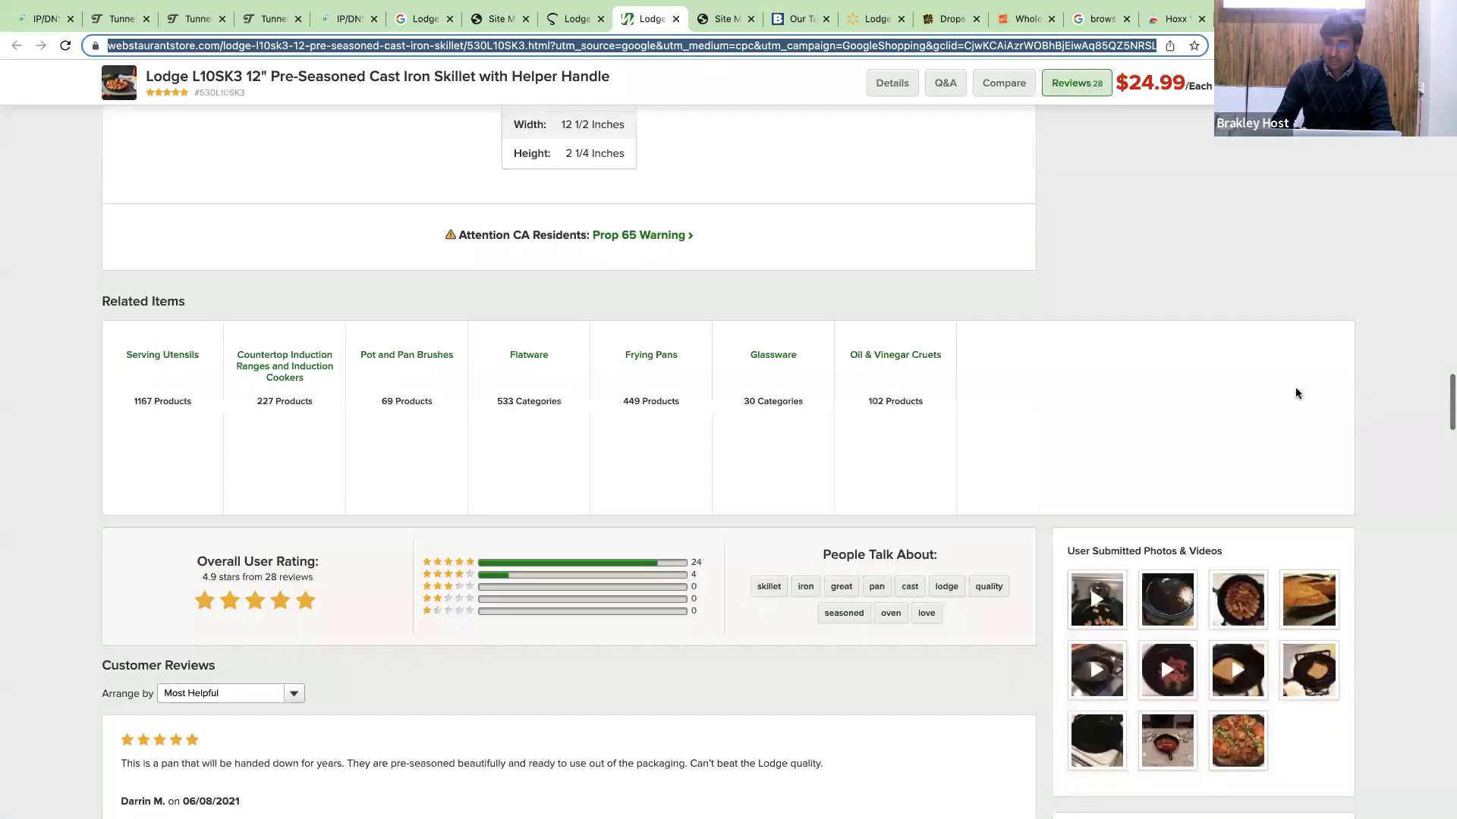
scroll(1282, 372, "up", 10)
scroll(1262, 351, "up", 15)
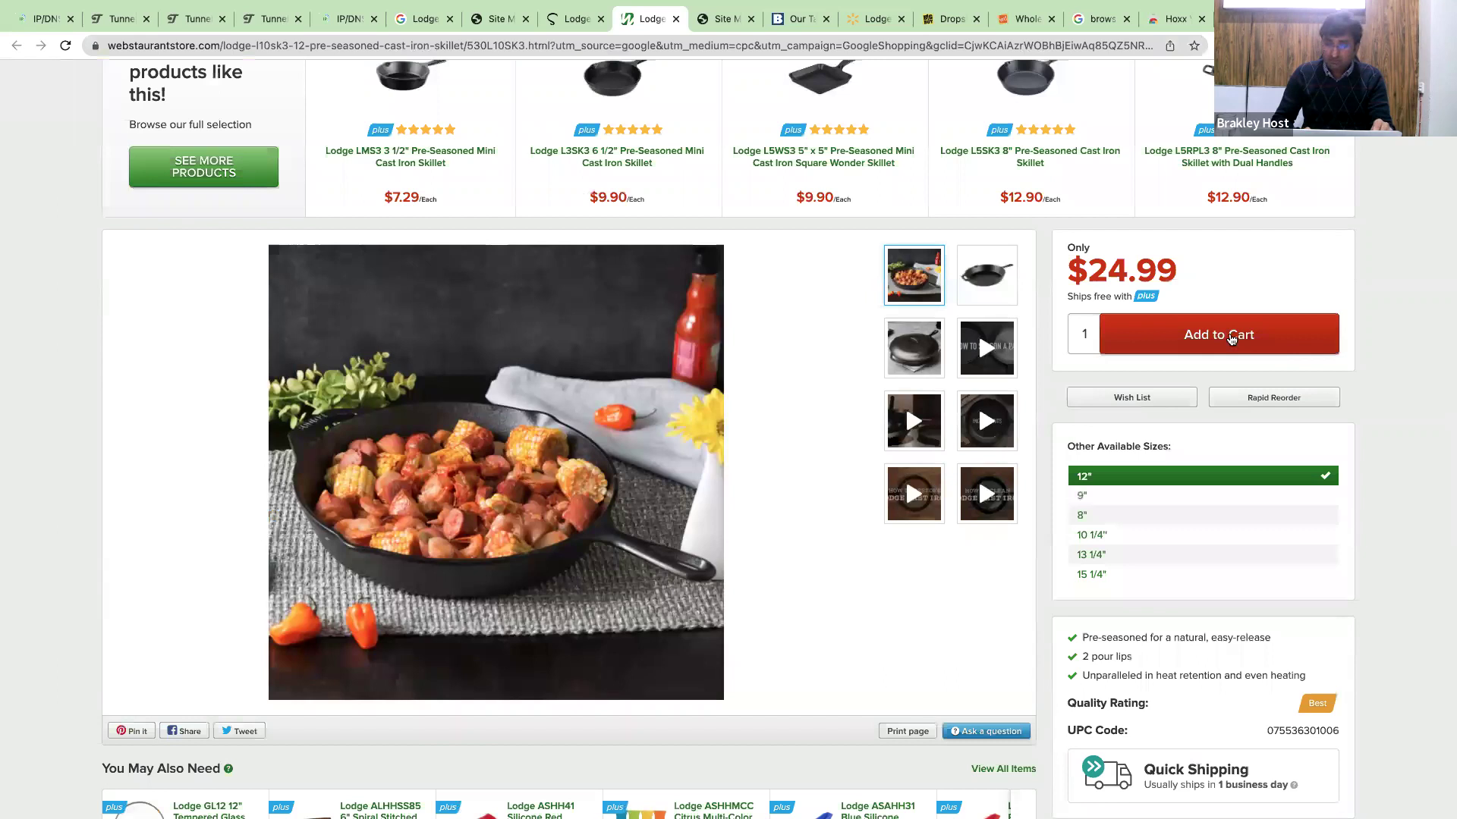
scroll(1229, 334, "up", 5)
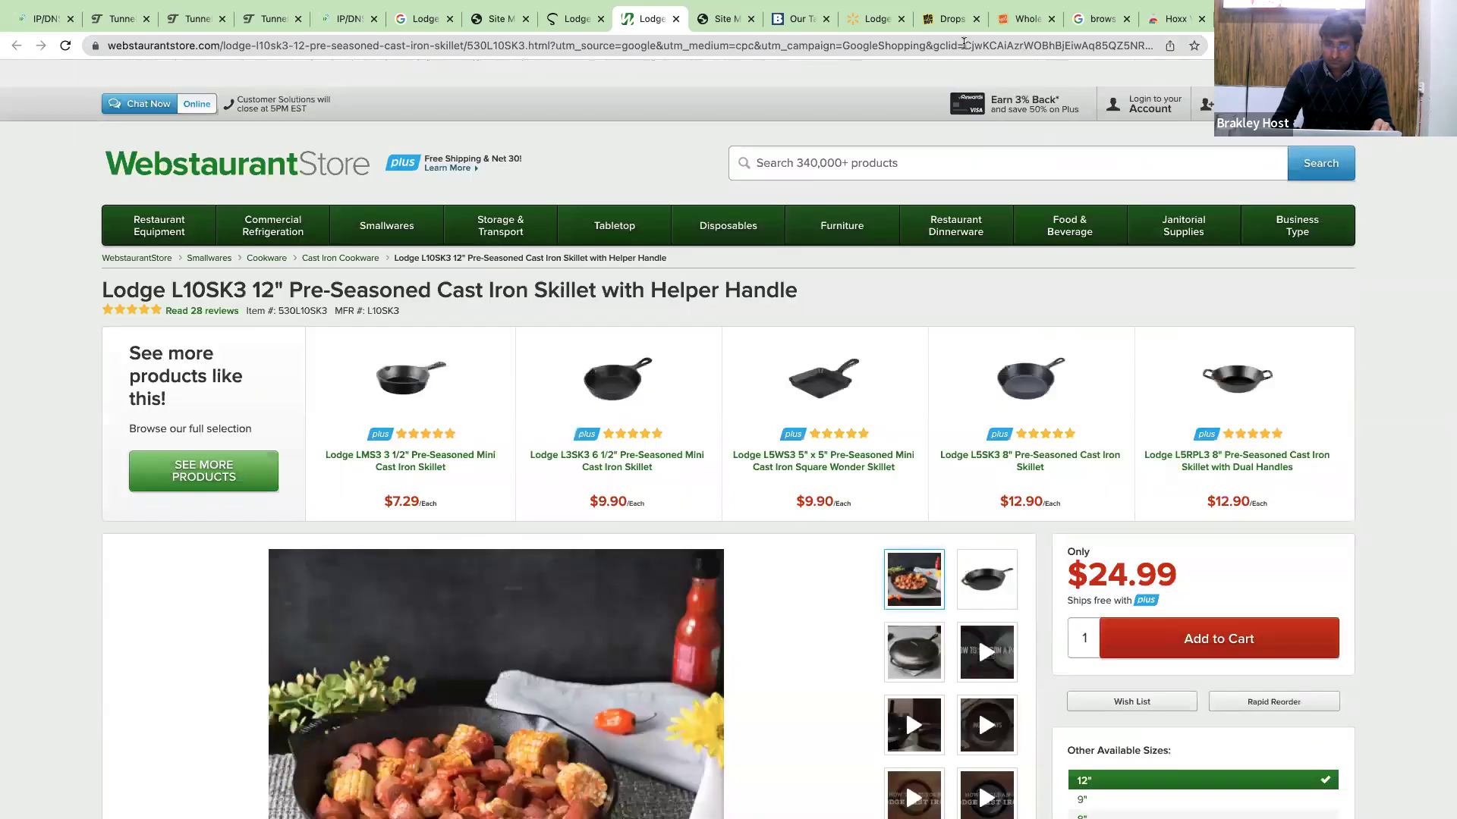
Add the Lodge skillet to the cart and proceed to the guest checkout form.
left_click(1244, 616)
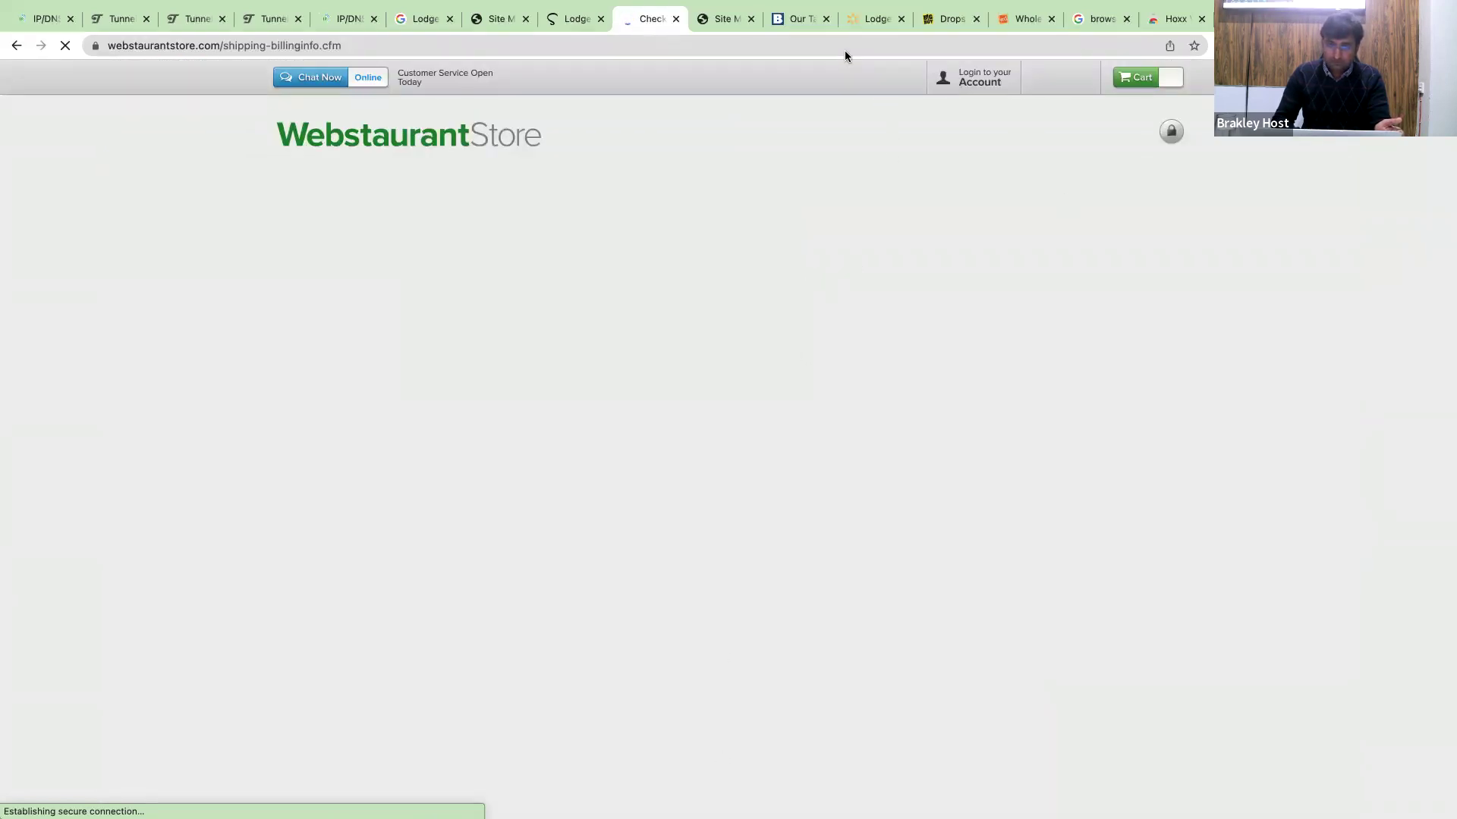
scroll(698, 340, "down", 4)
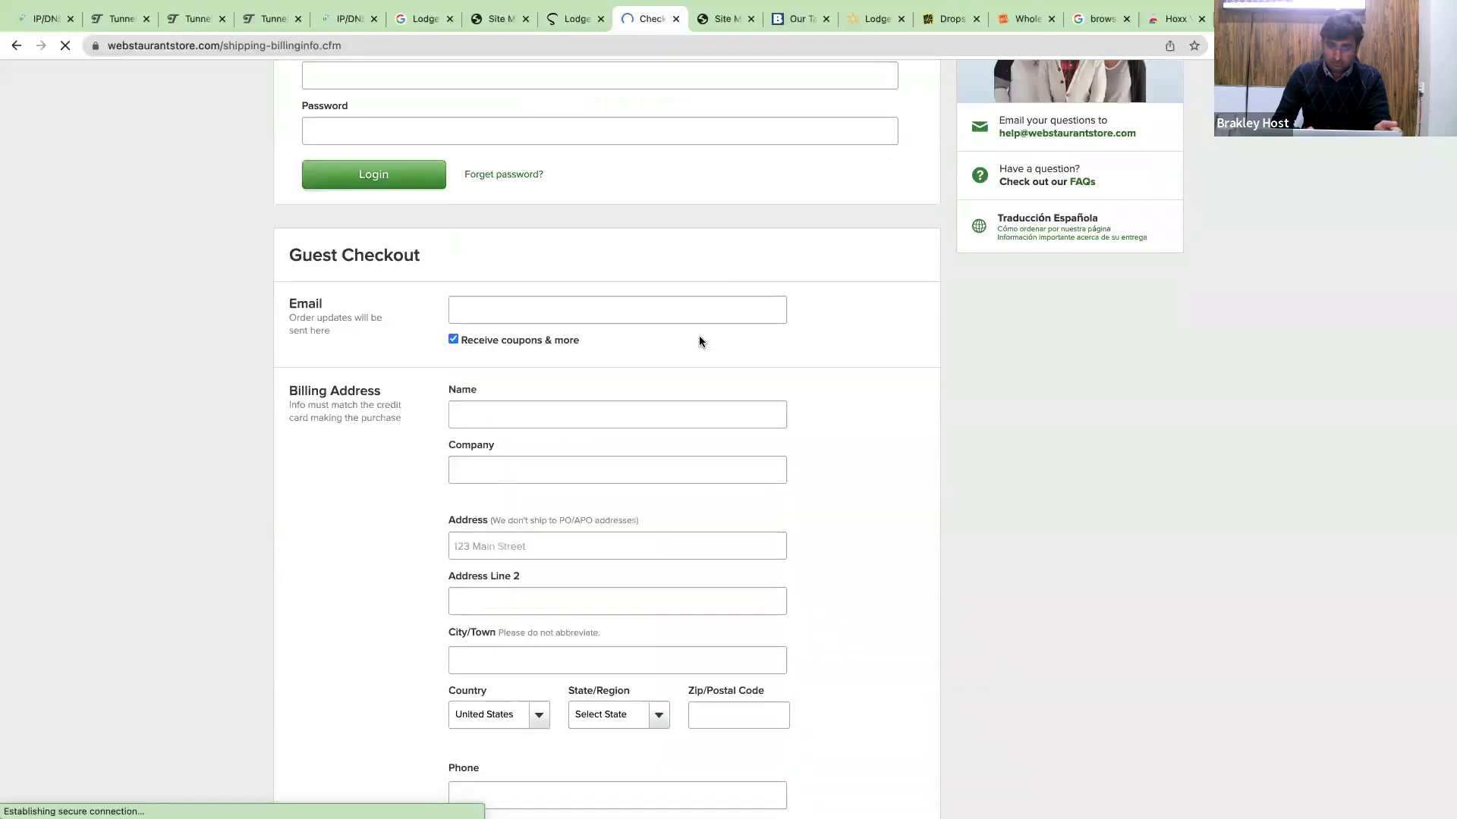
scroll(702, 341, "down", 3)
scroll(699, 339, "up", 2)
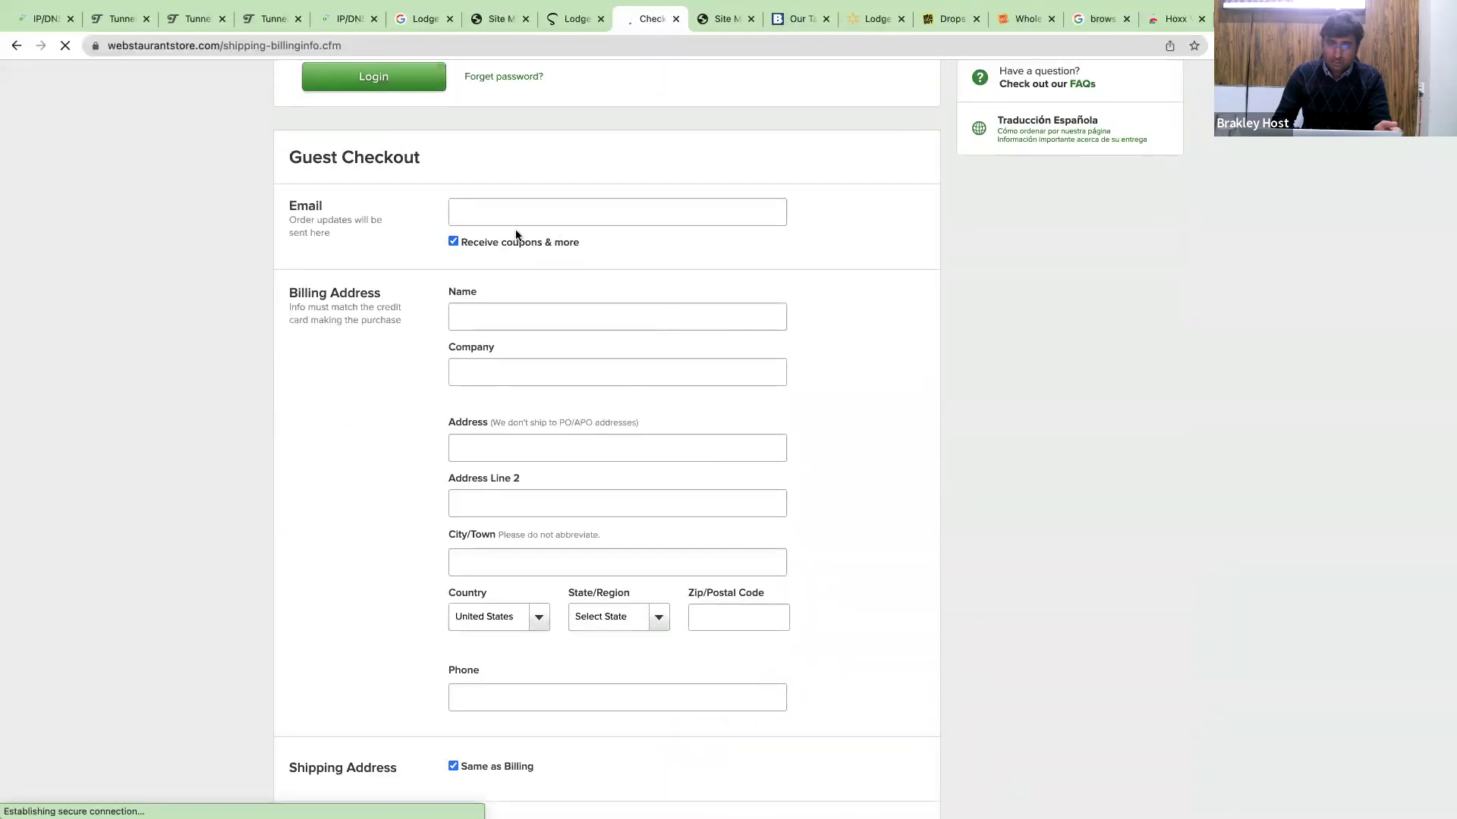
scroll(460, 235, "up", 1)
scroll(458, 230, "up", 2)
scroll(486, 227, "down", 2)
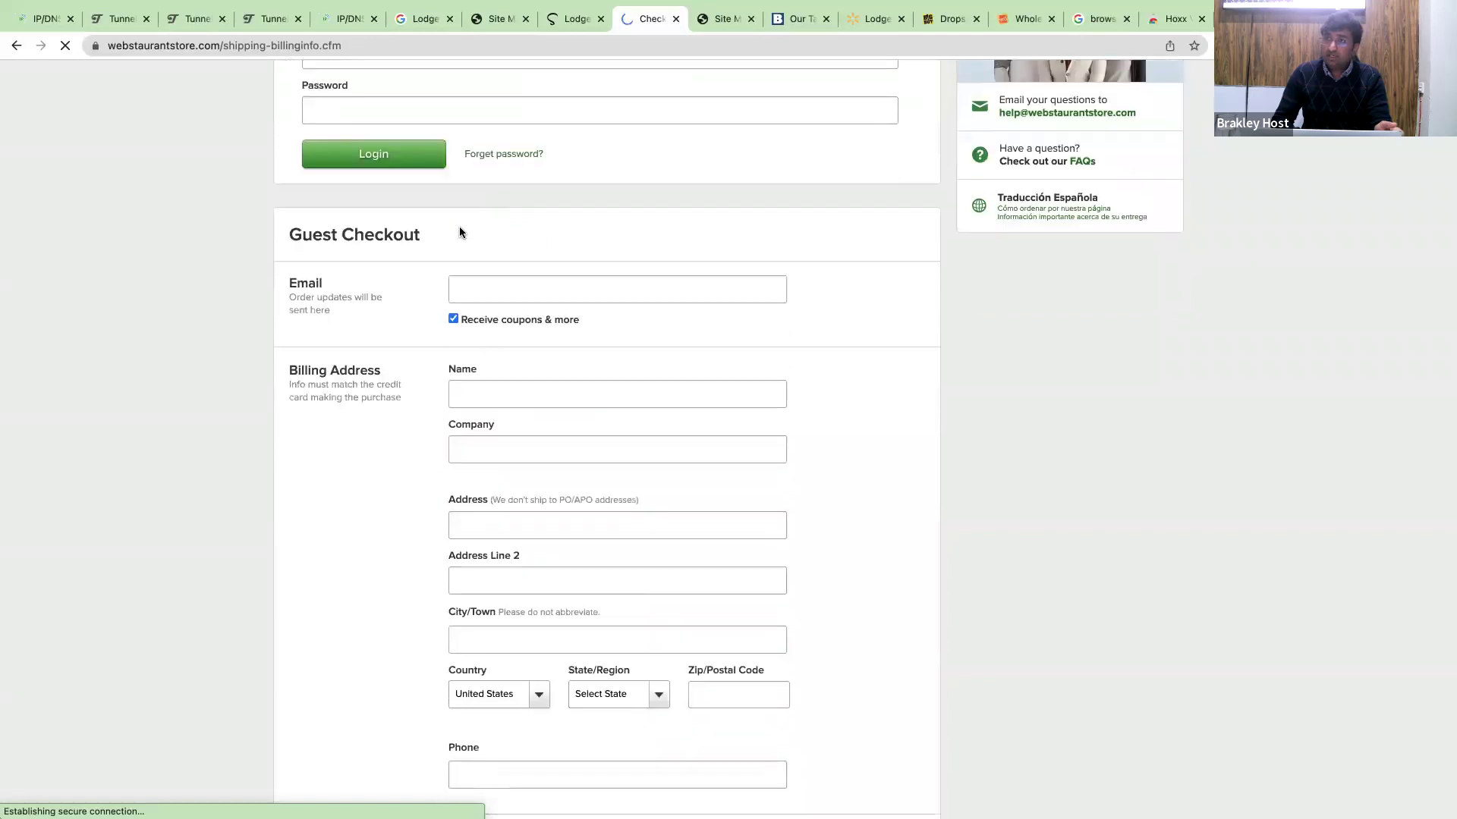
Opt out of promotional e-mails and enter a guest e-mail address.
left_click(453, 318)
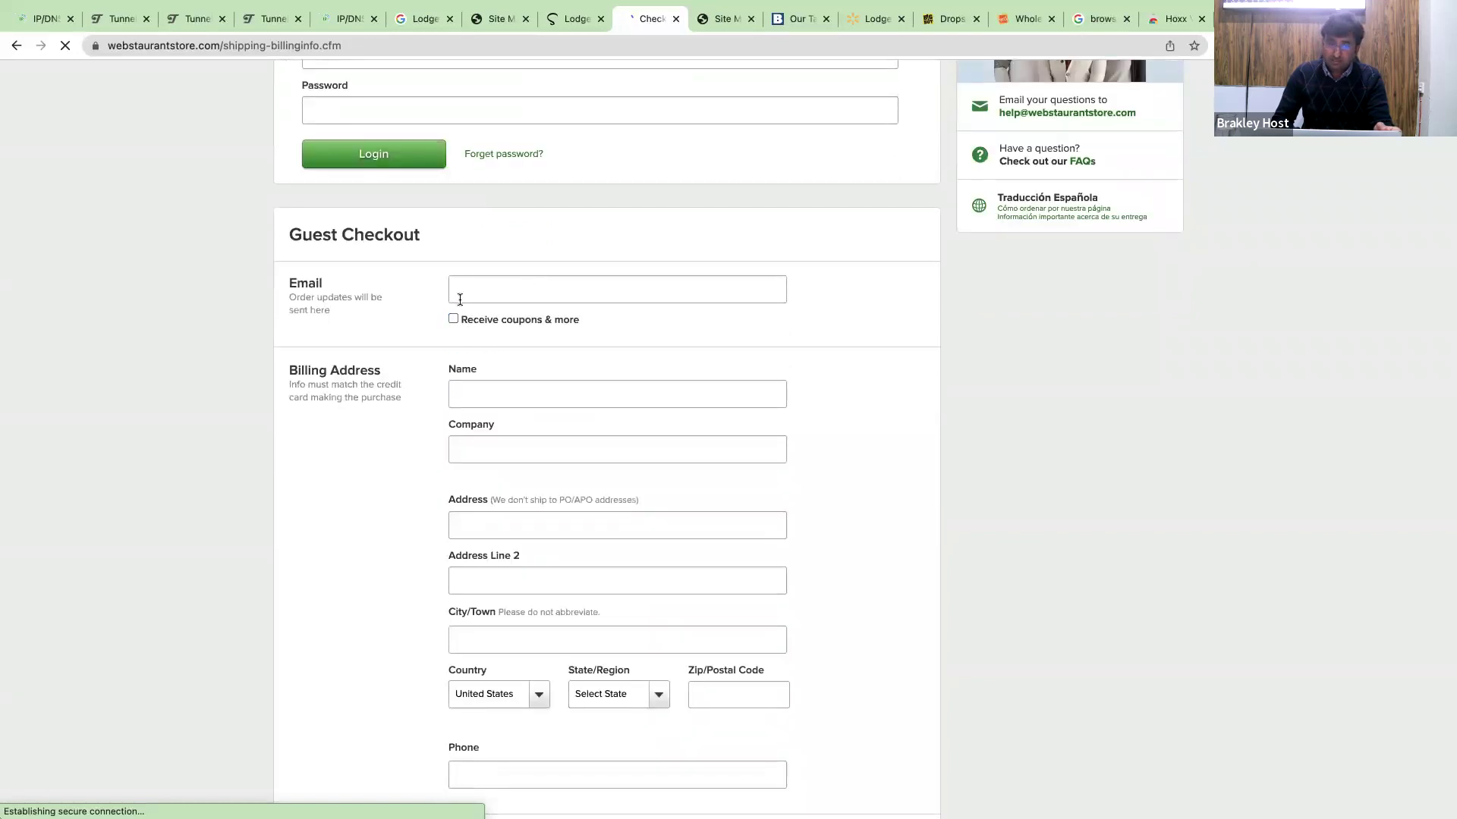
left_click(463, 299)
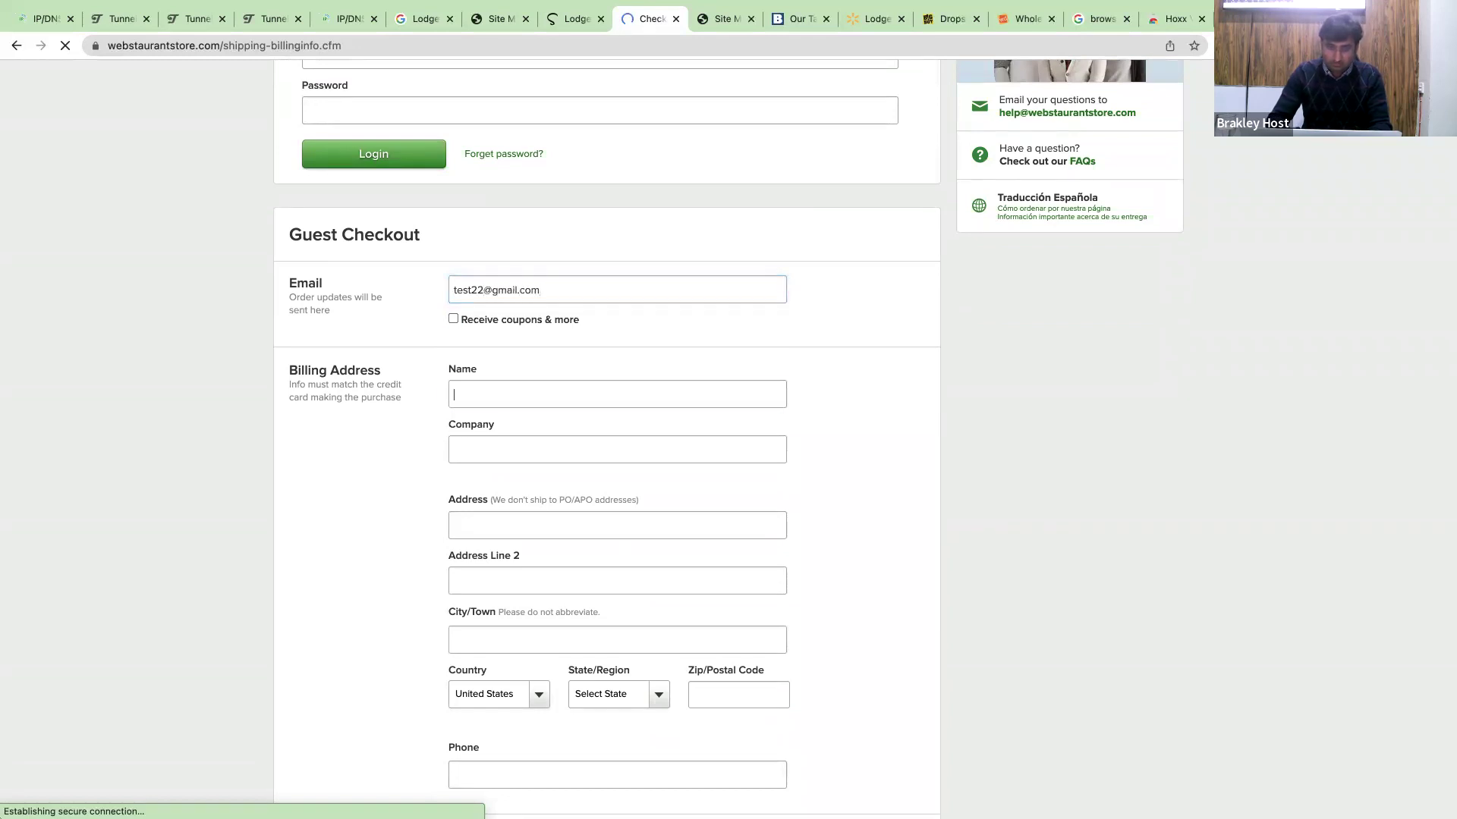
left_click(617, 393)
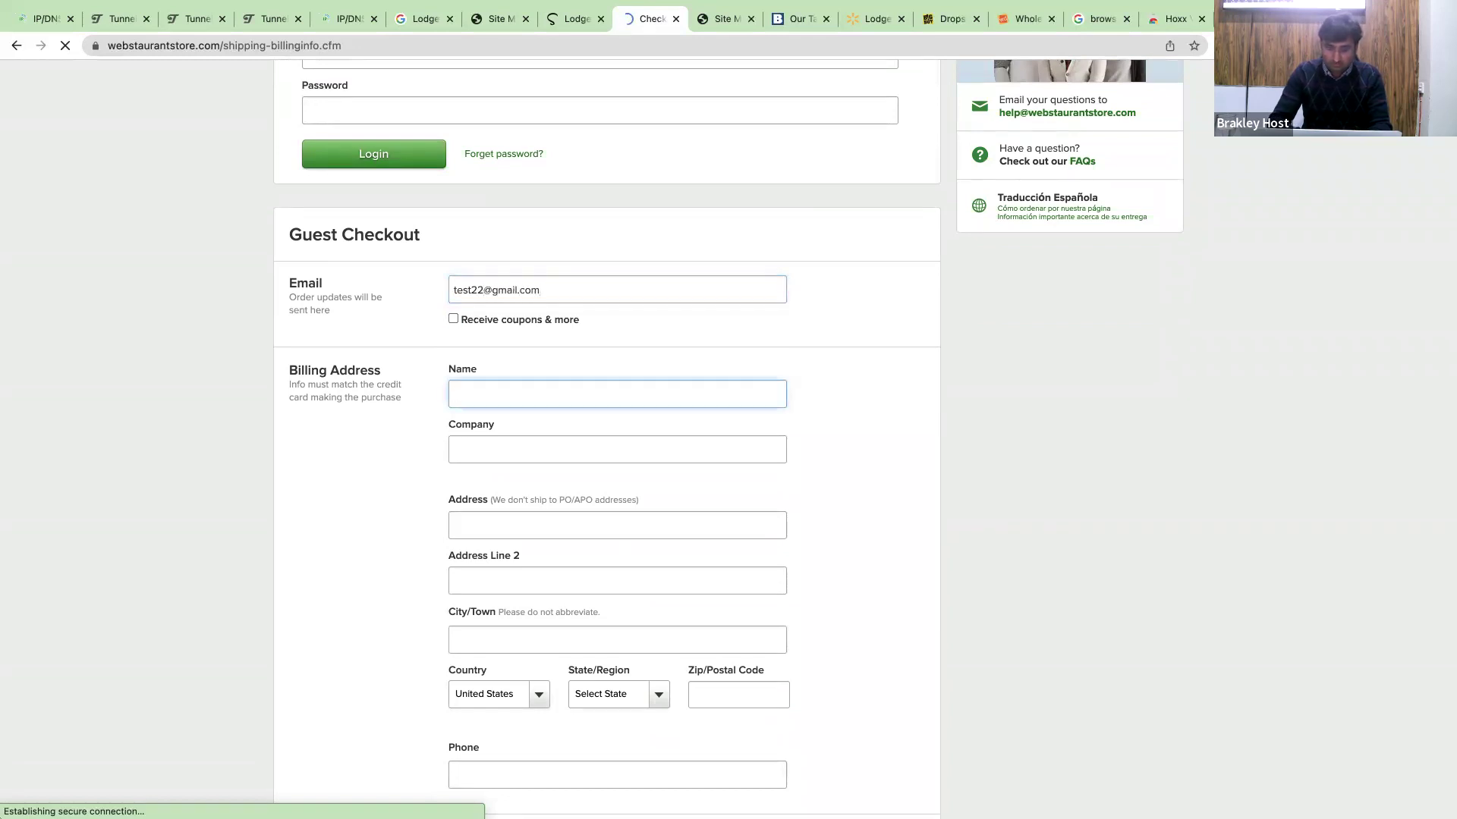
Enter the billing street address and accept the autocompleted suggestion.
left_click(616, 525)
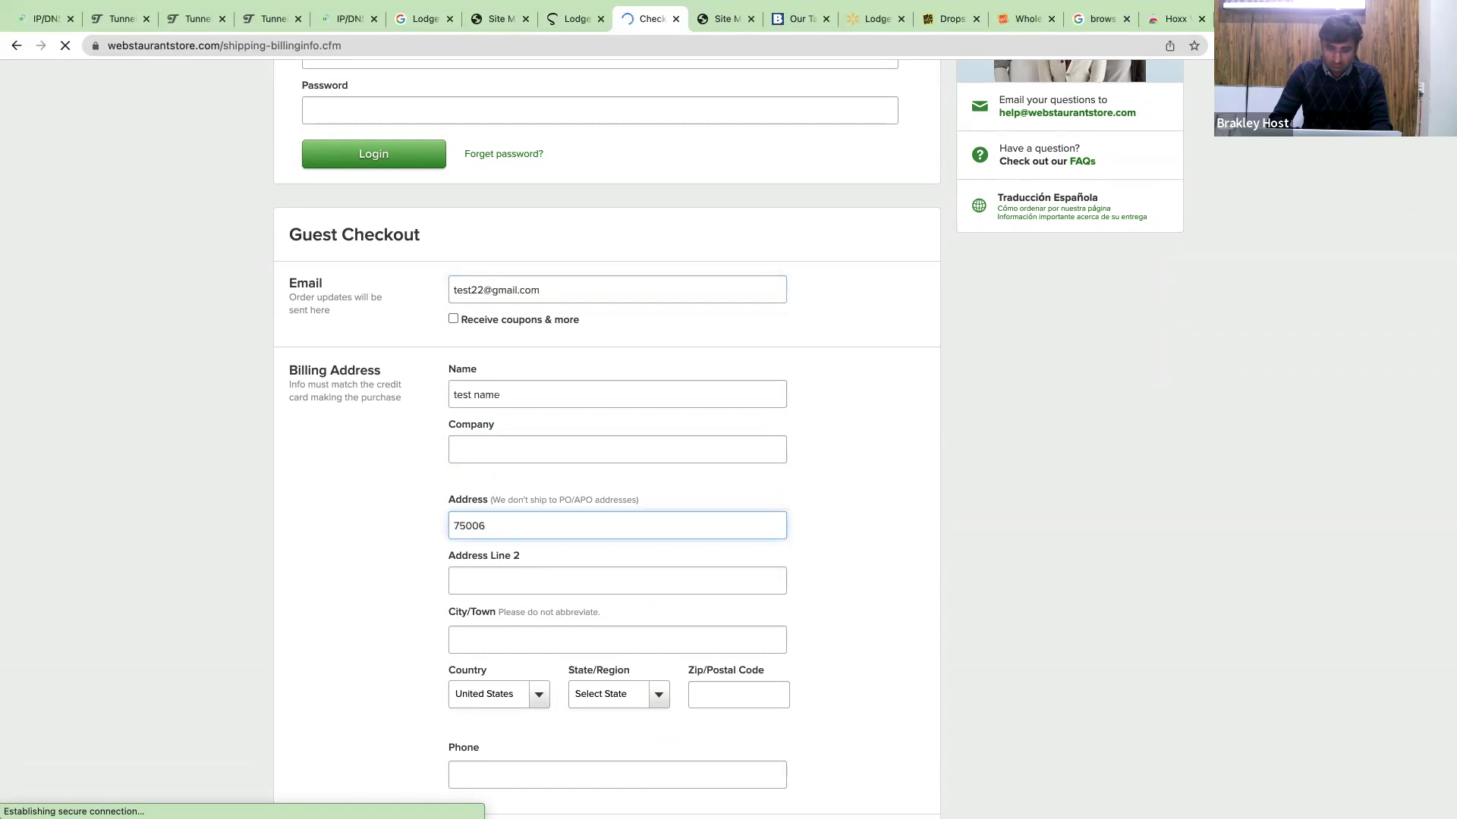
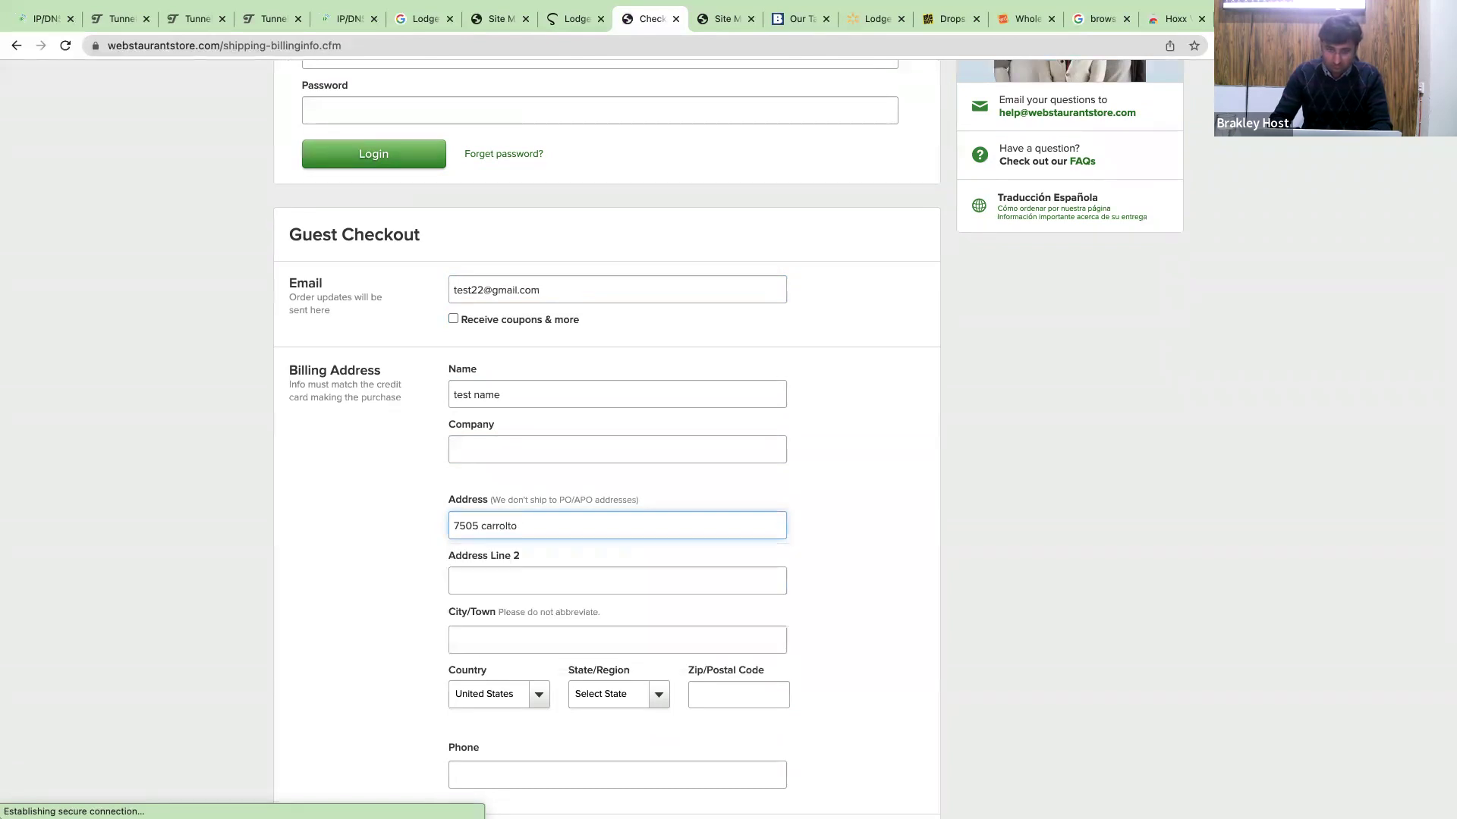
key("Return")
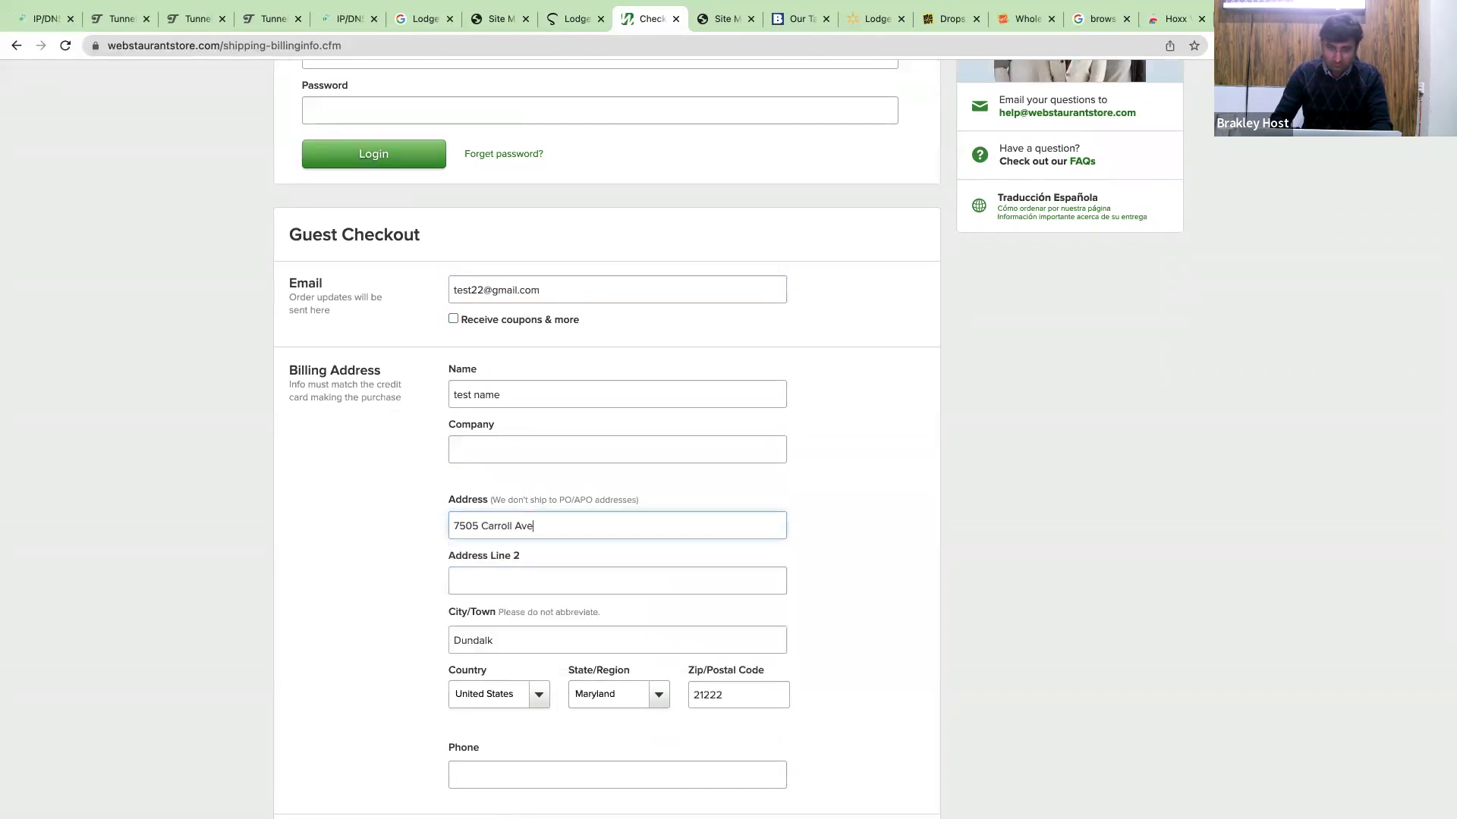
scroll(727, 293, "down", 4)
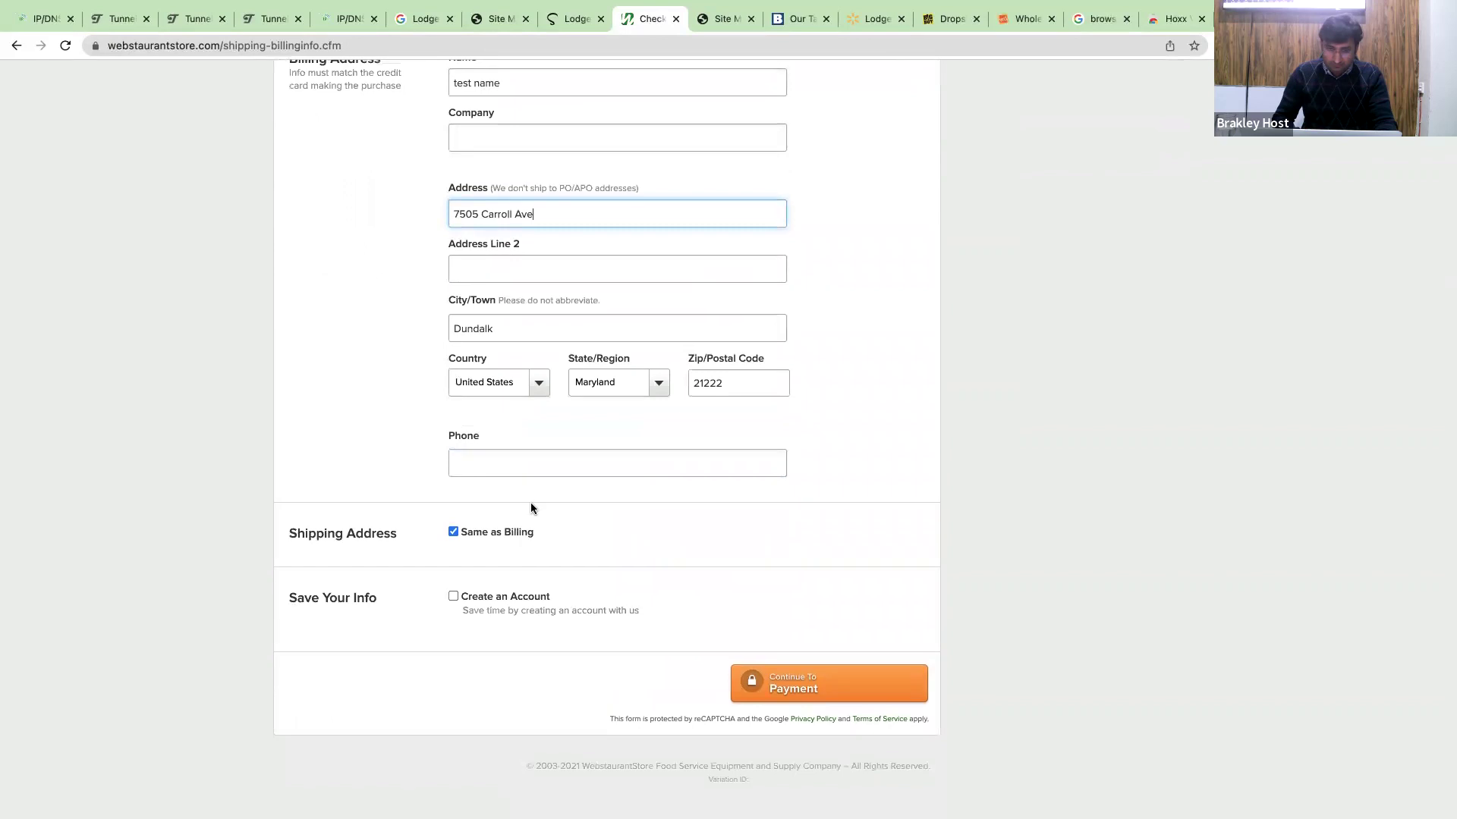
Submit the form, then re-enter the guest e-mail and billing name on the reset form.
left_click(850, 666)
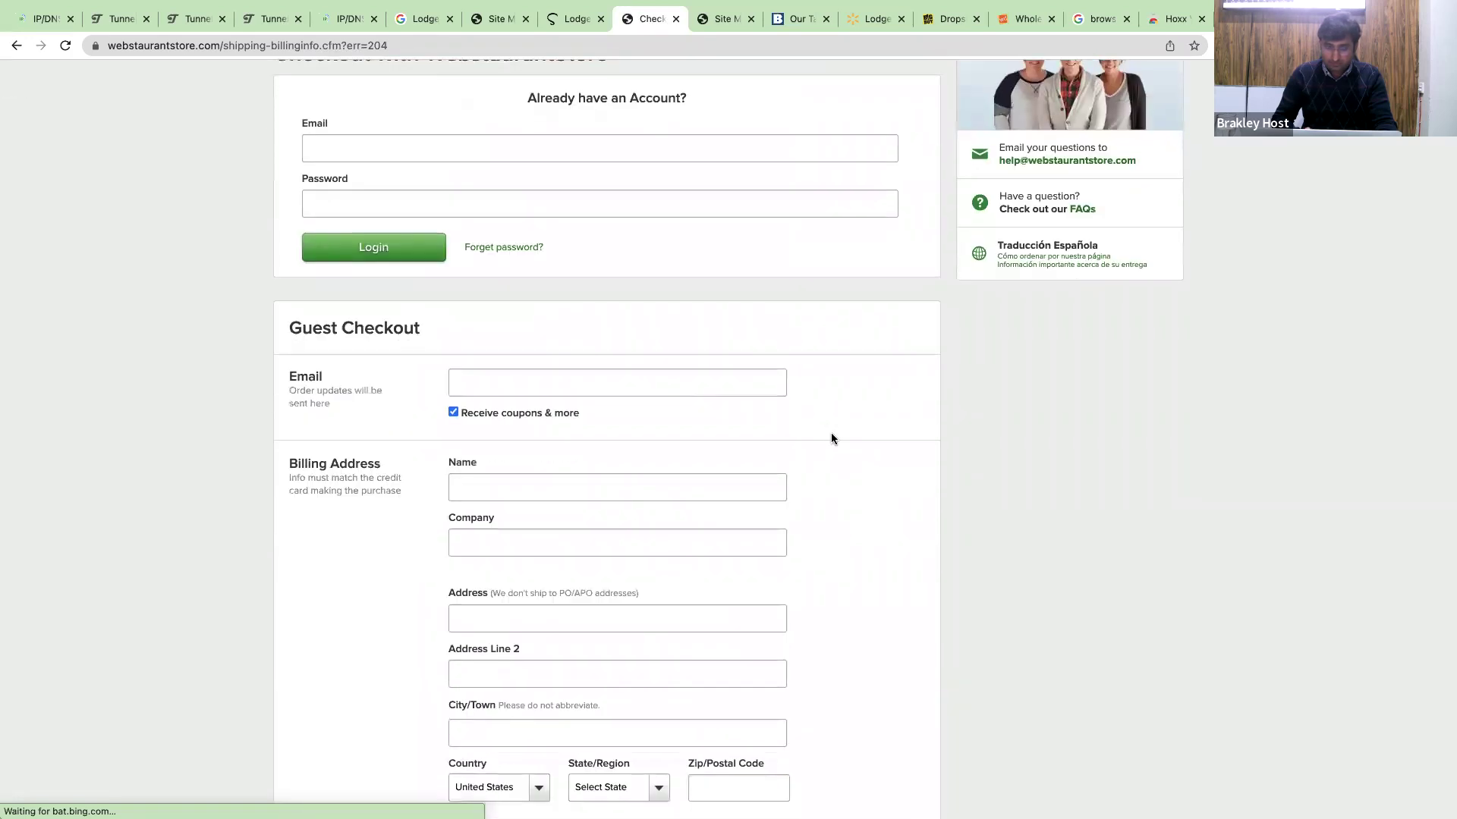
scroll(831, 439, "down", 5)
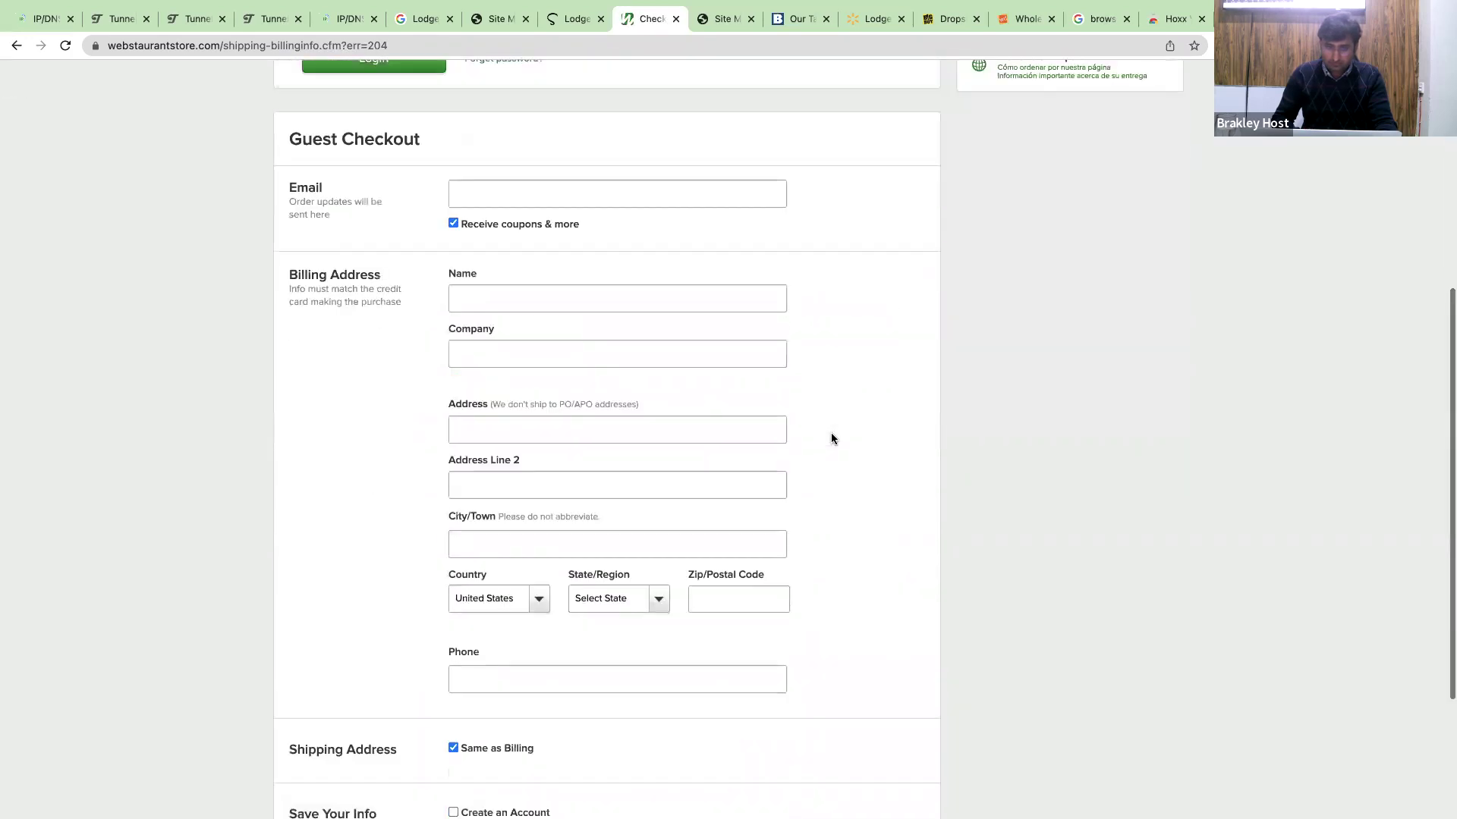
left_click(570, 257)
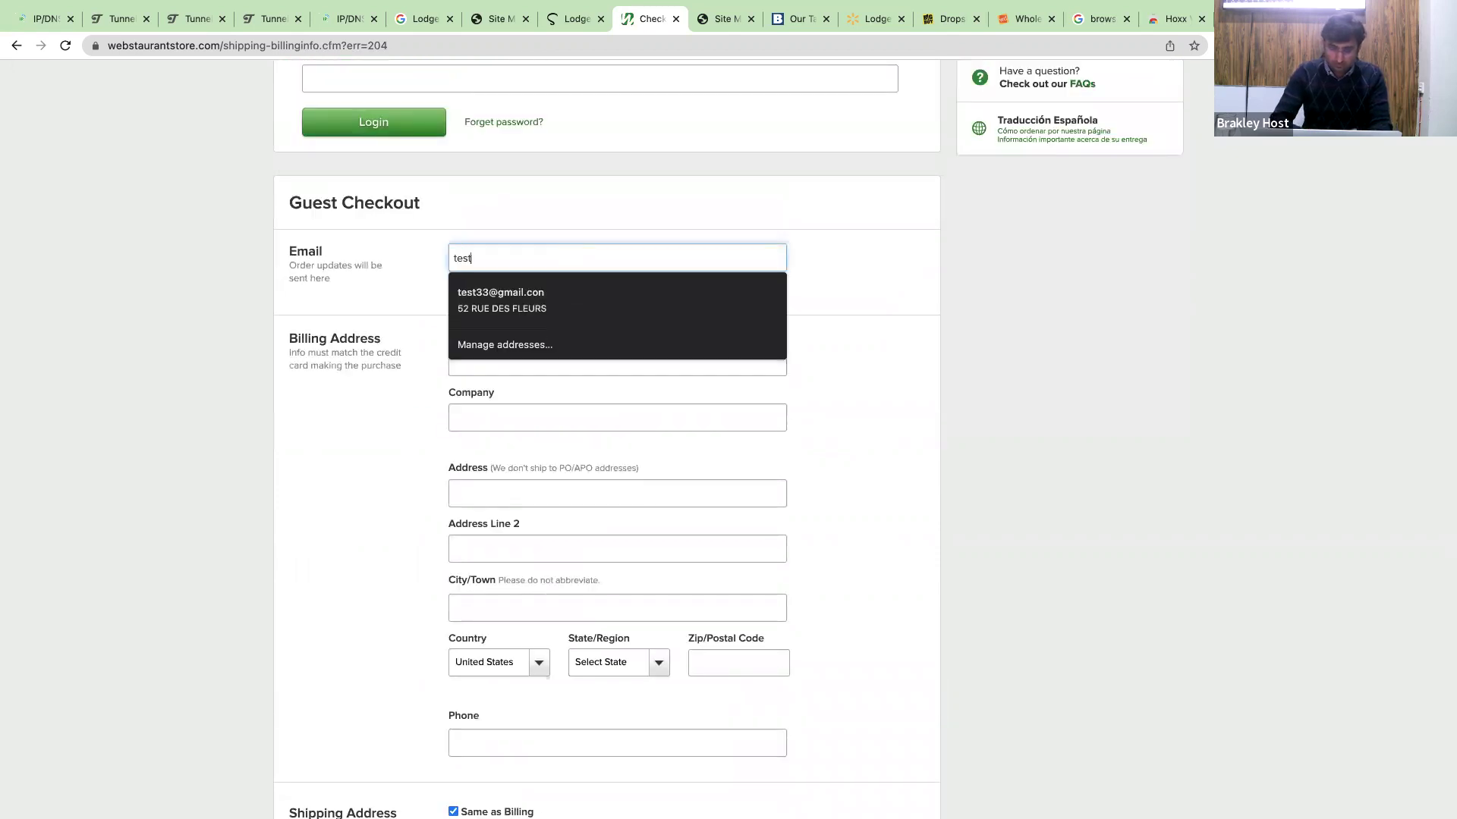
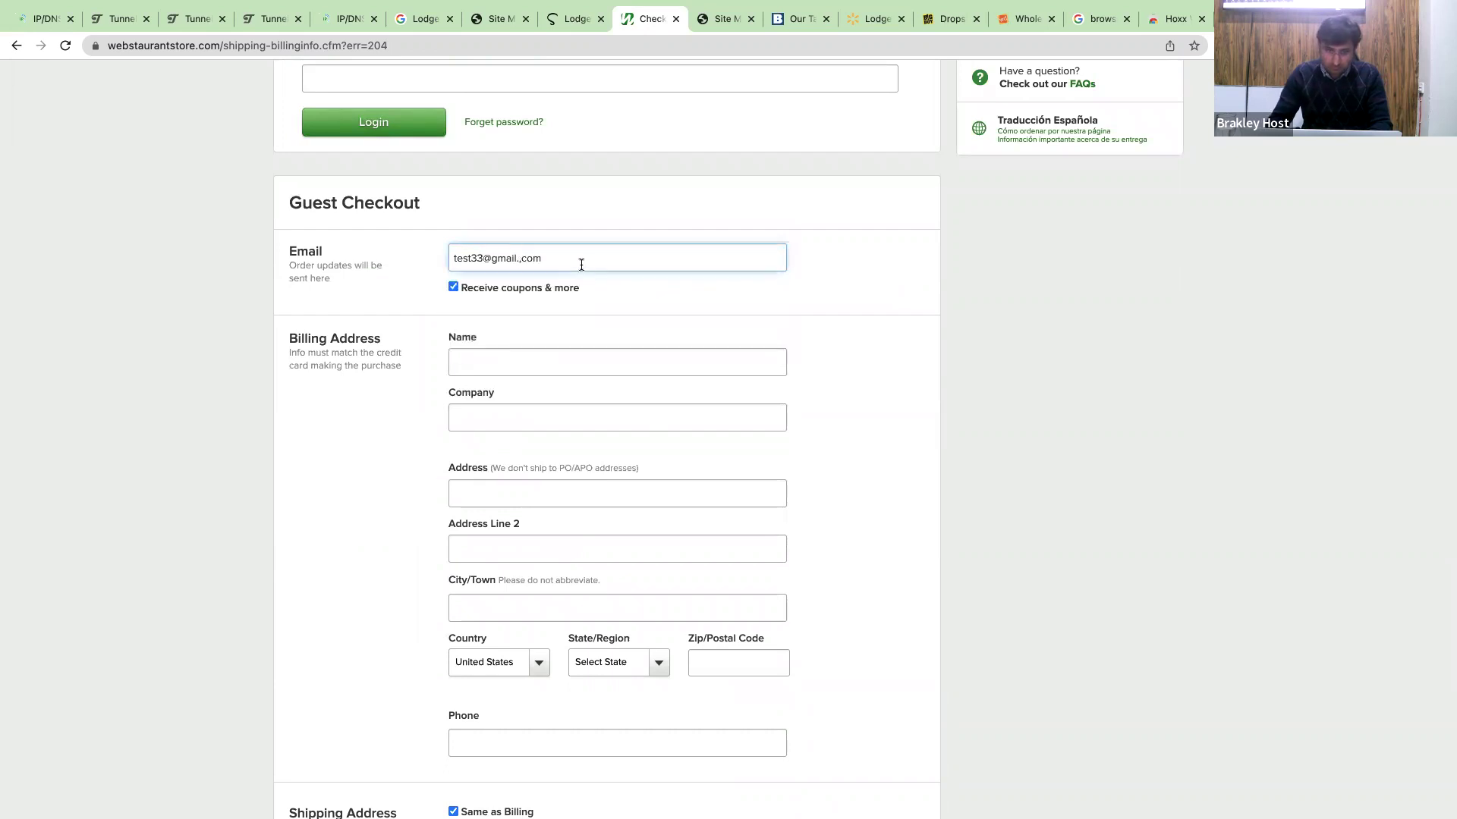
left_click(537, 361)
type("test name")
Pick a suggested street address, add a billing phone number, and continue to payment.
left_click(617, 493)
type("750")
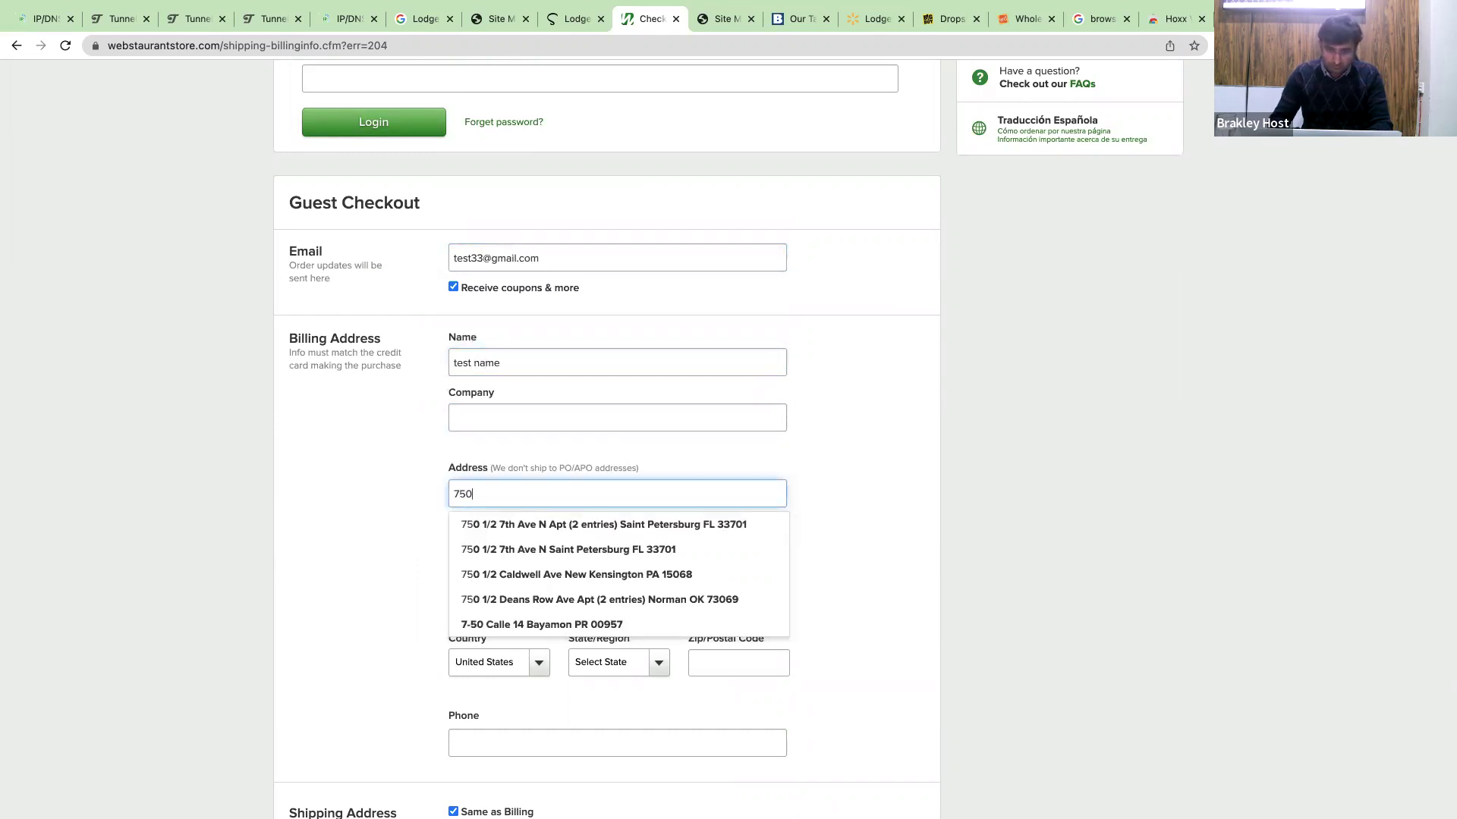
key("Down")
key("Return")
scroll(450, 353, "down", 3)
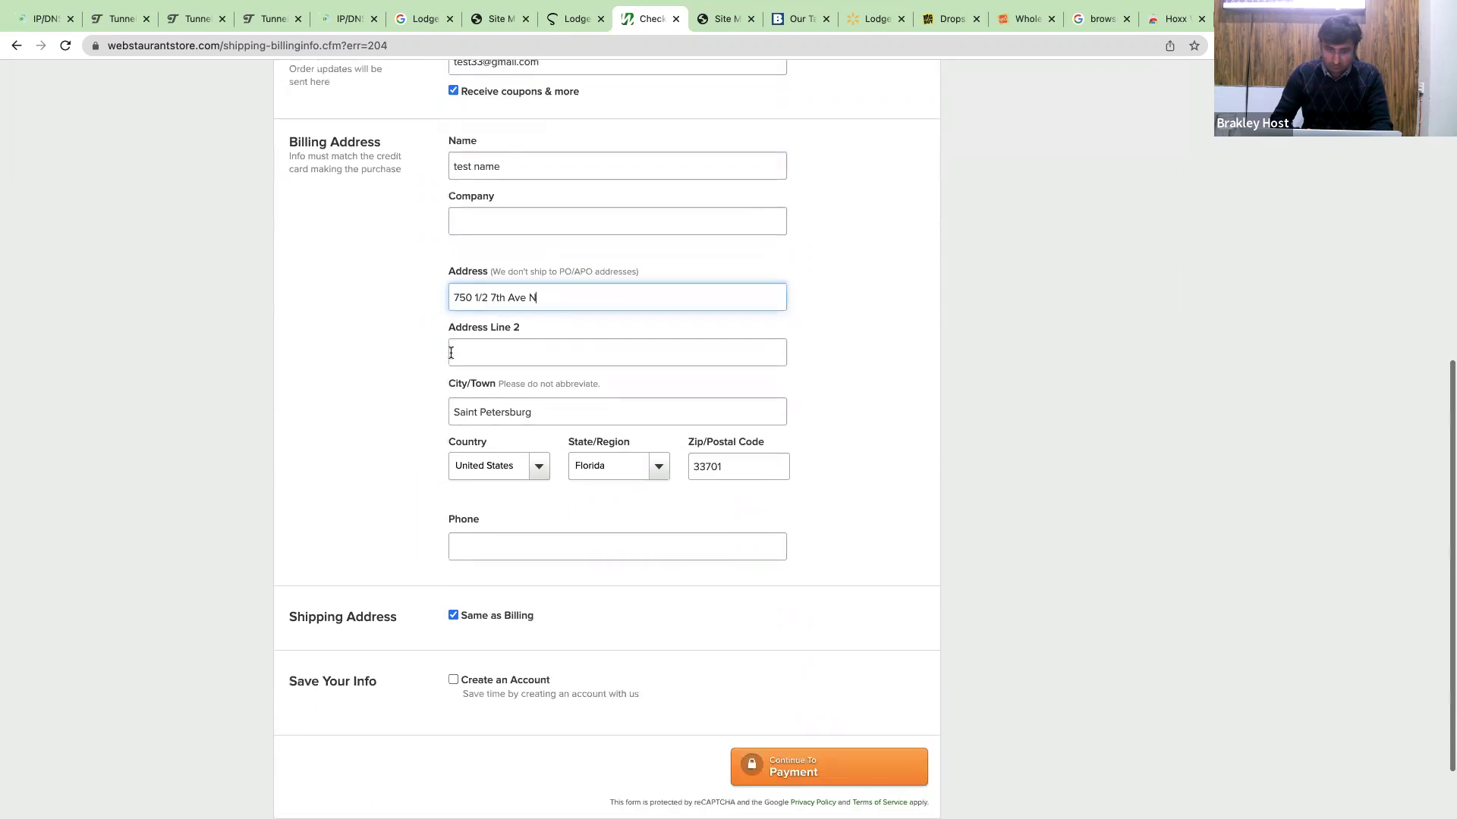
left_click(488, 498)
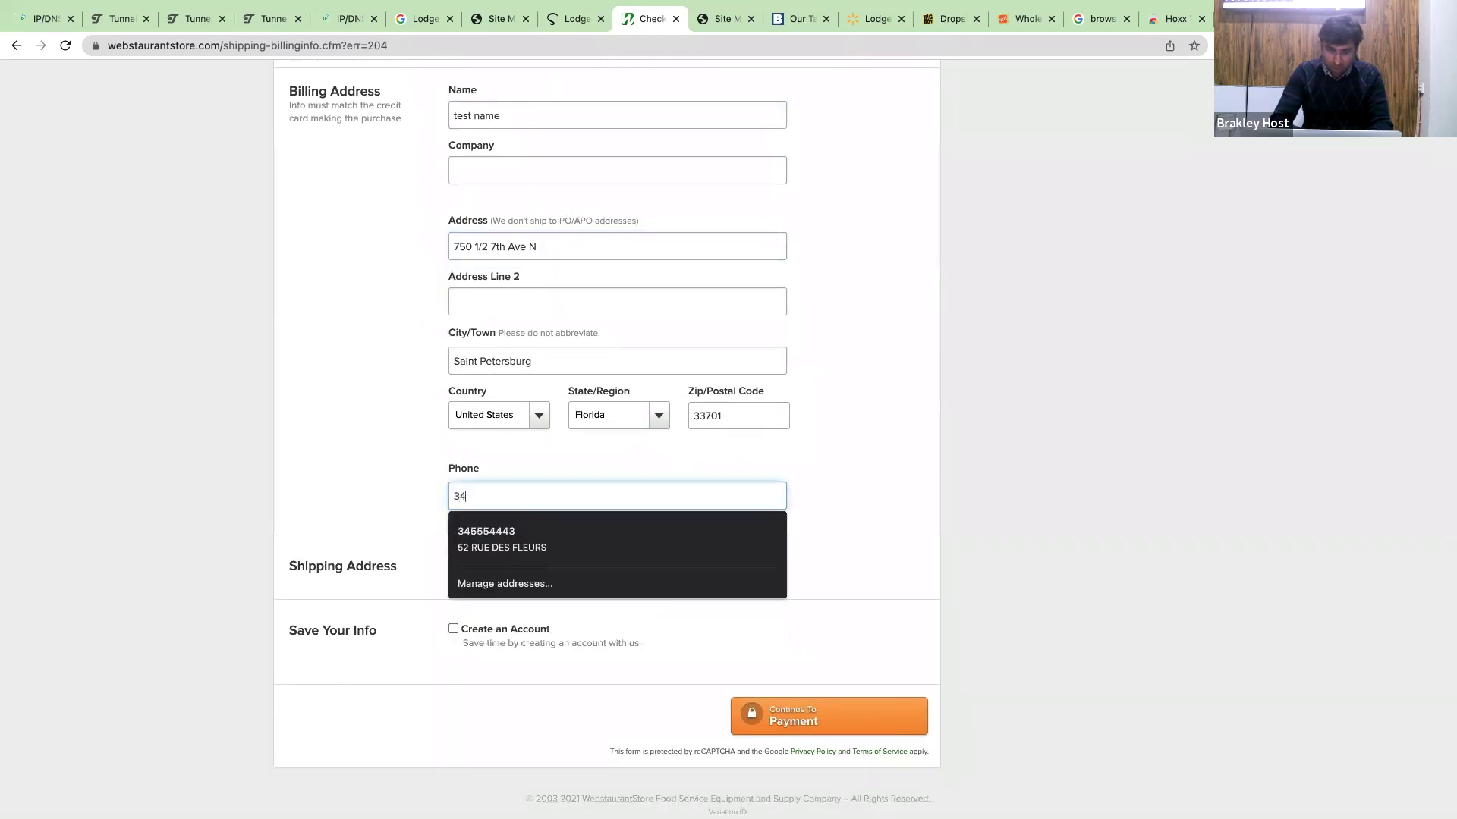
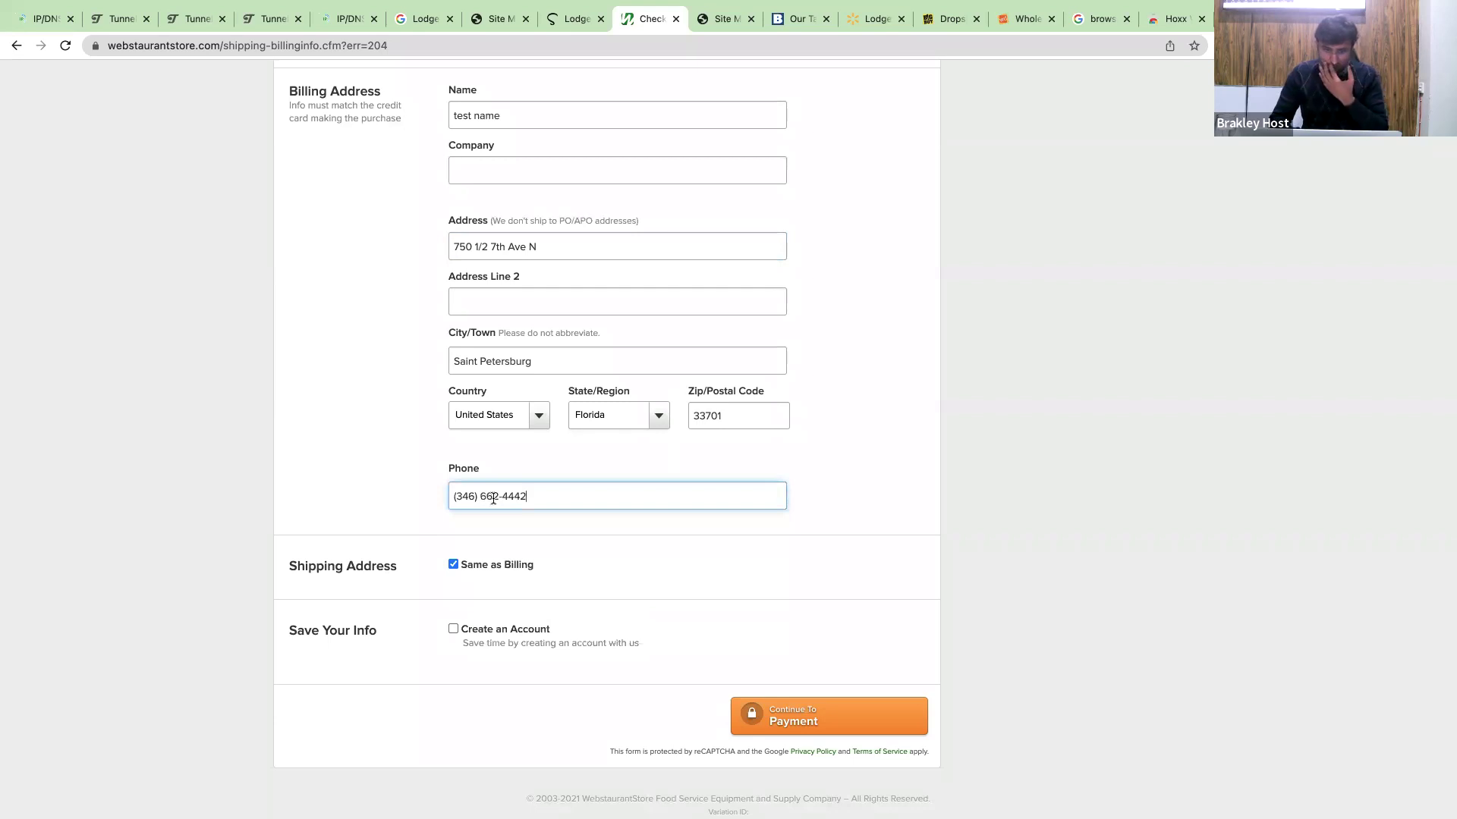
left_click(839, 713)
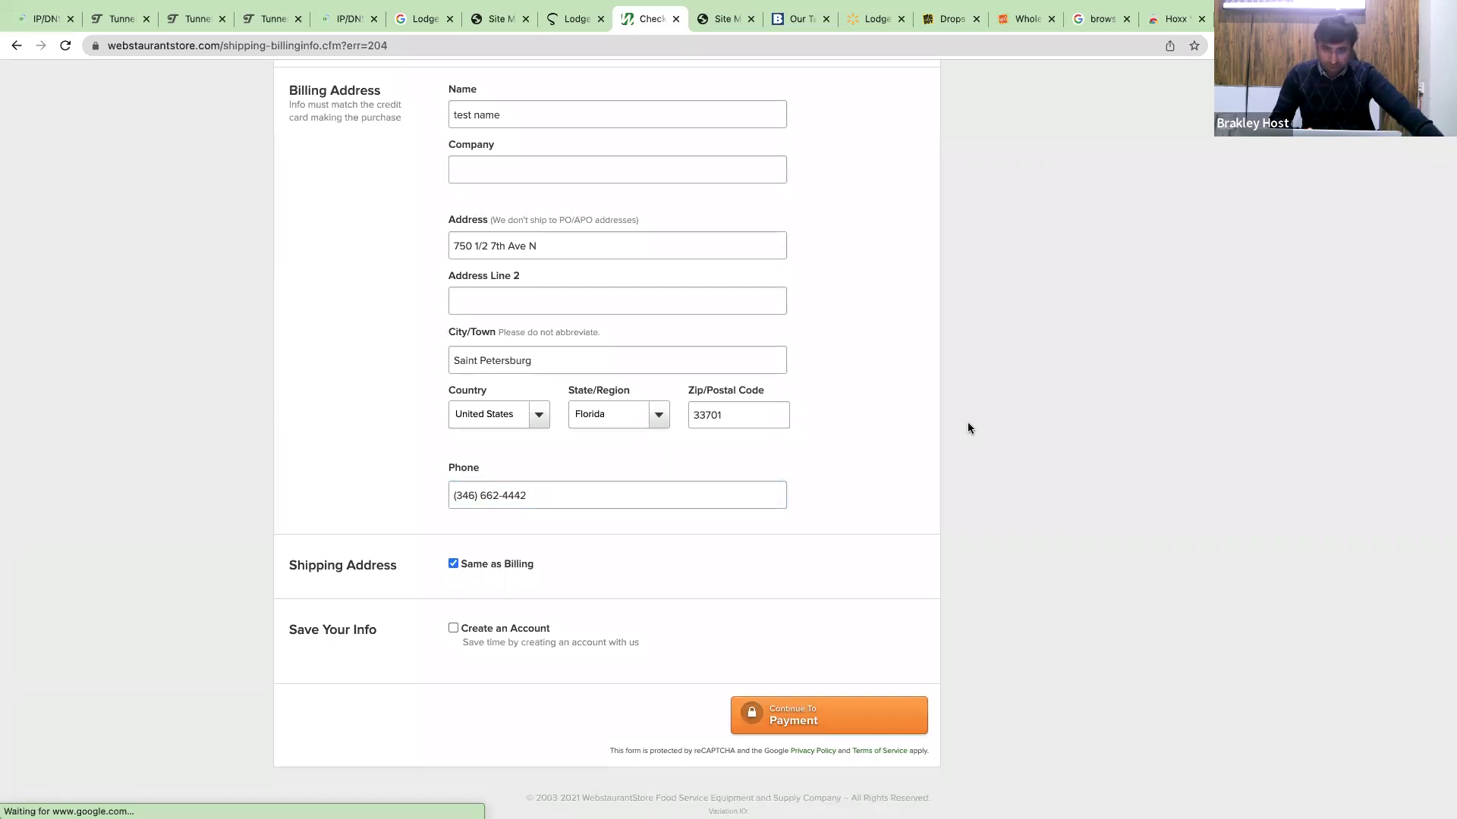
scroll(968, 421, "down", 1)
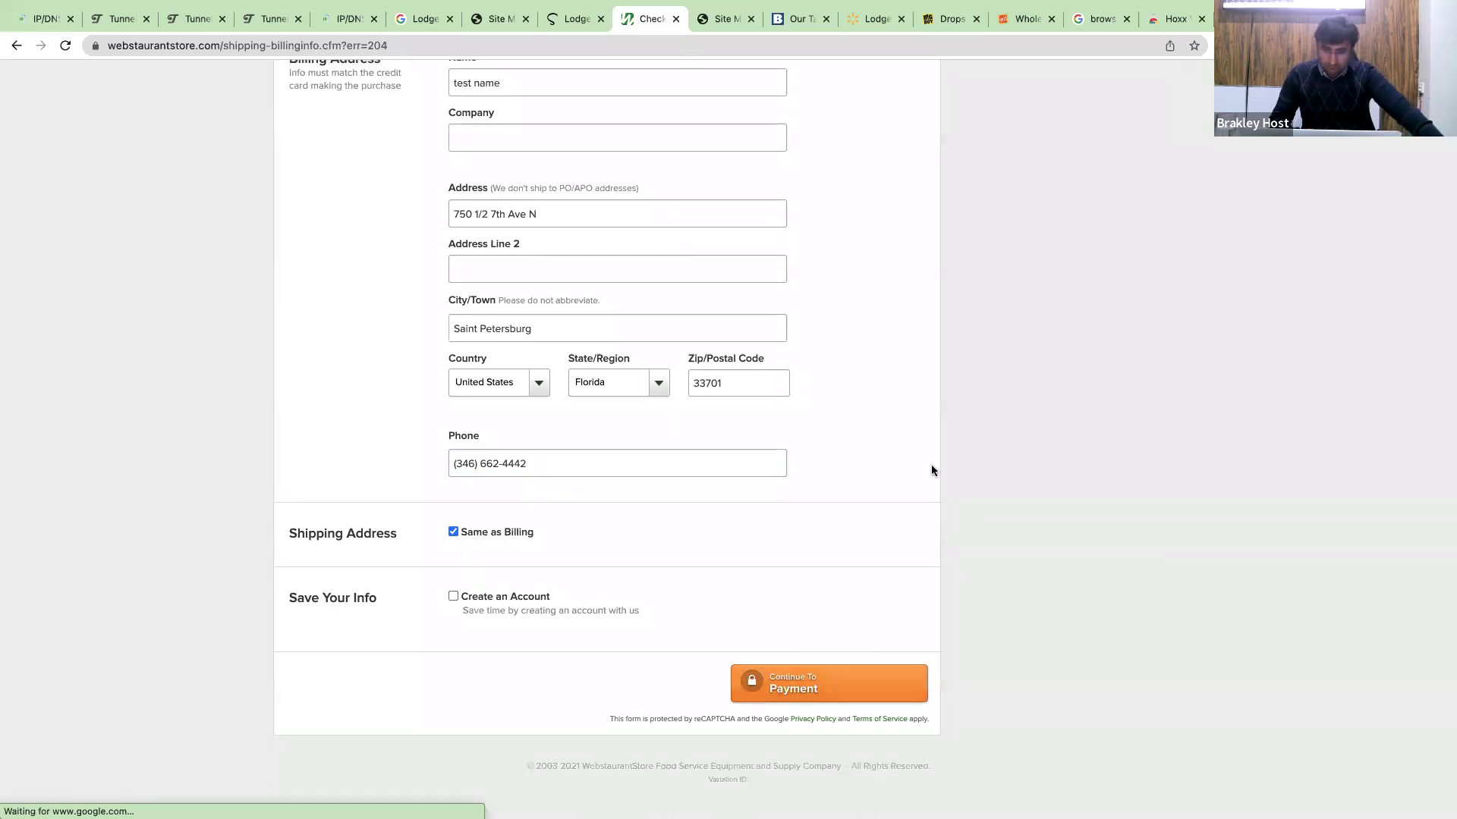
Set destination type to Commercial, fill in the company name, and continue to checkout.
scroll(931, 471, "down", 2)
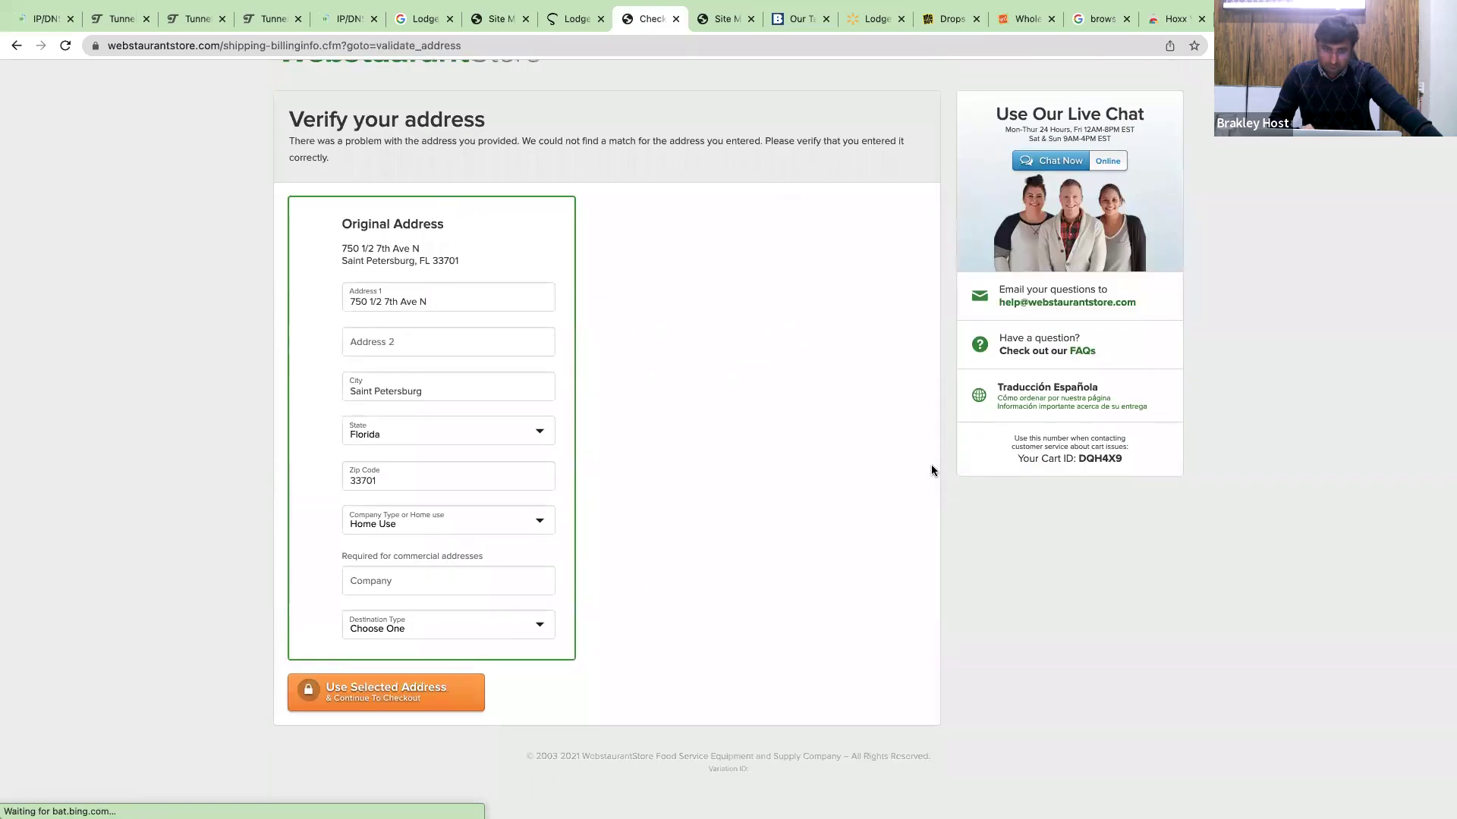
left_click(413, 702)
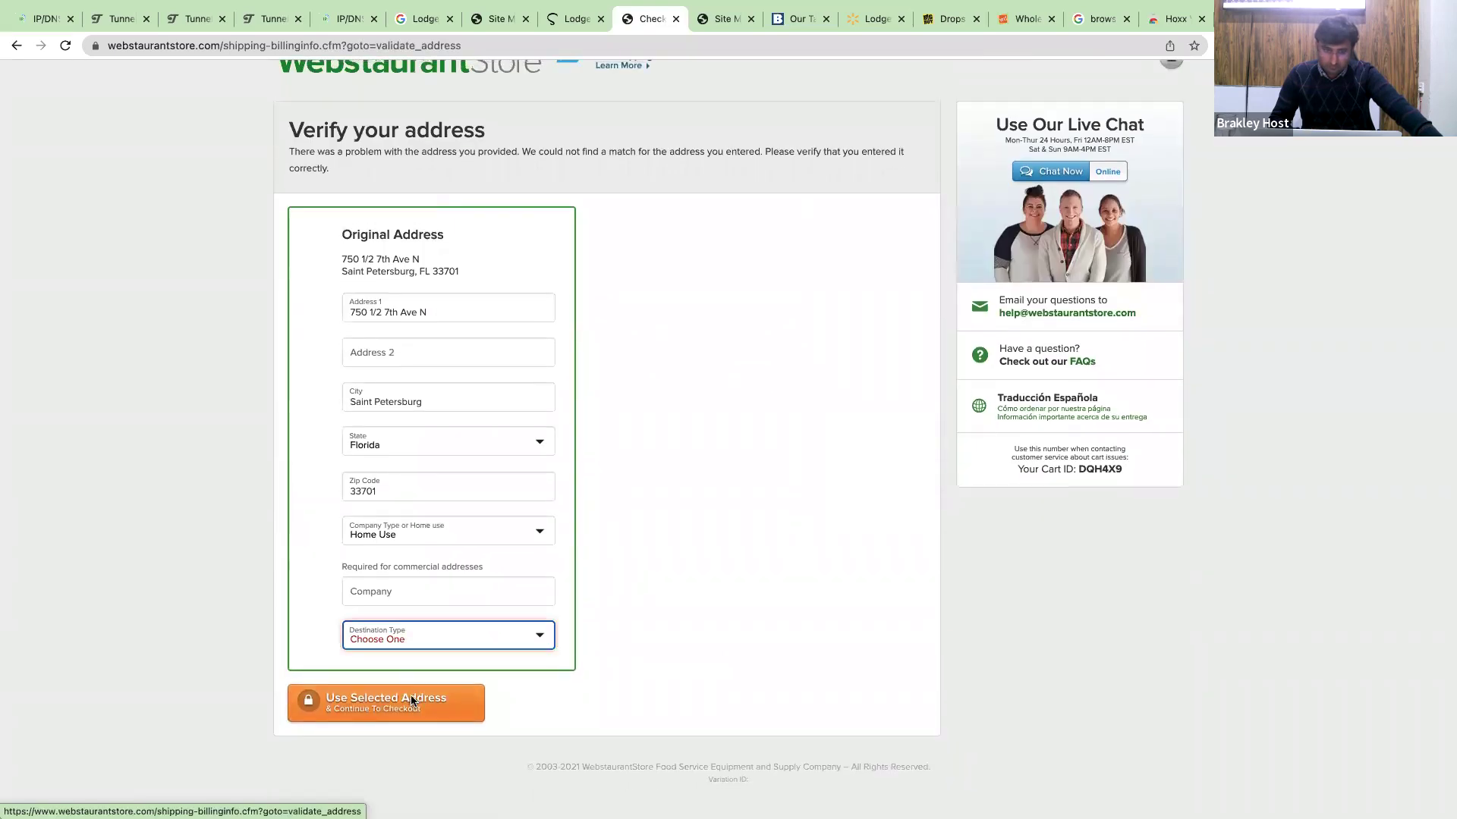
left_click(416, 641)
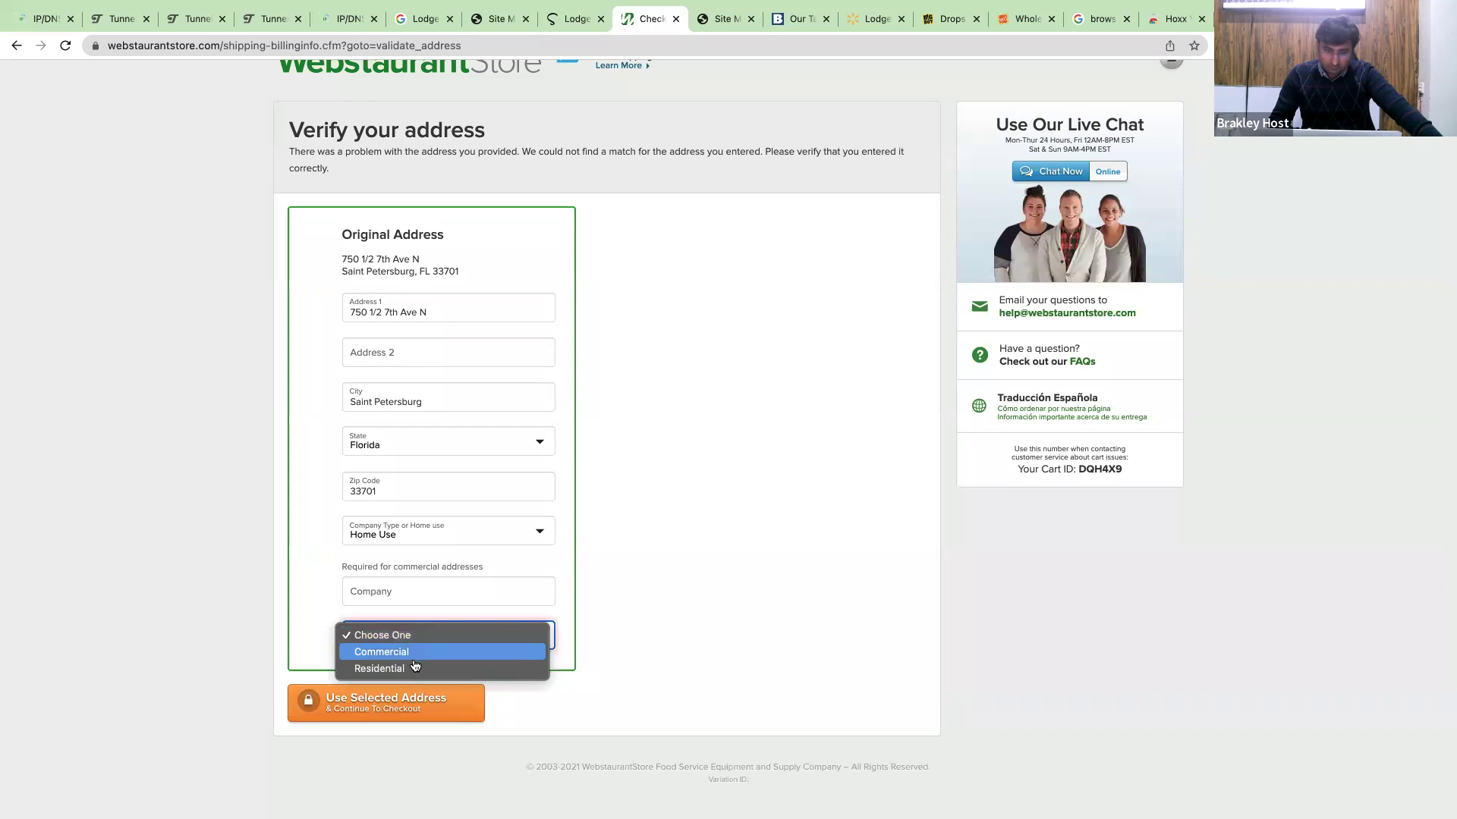
left_click(388, 651)
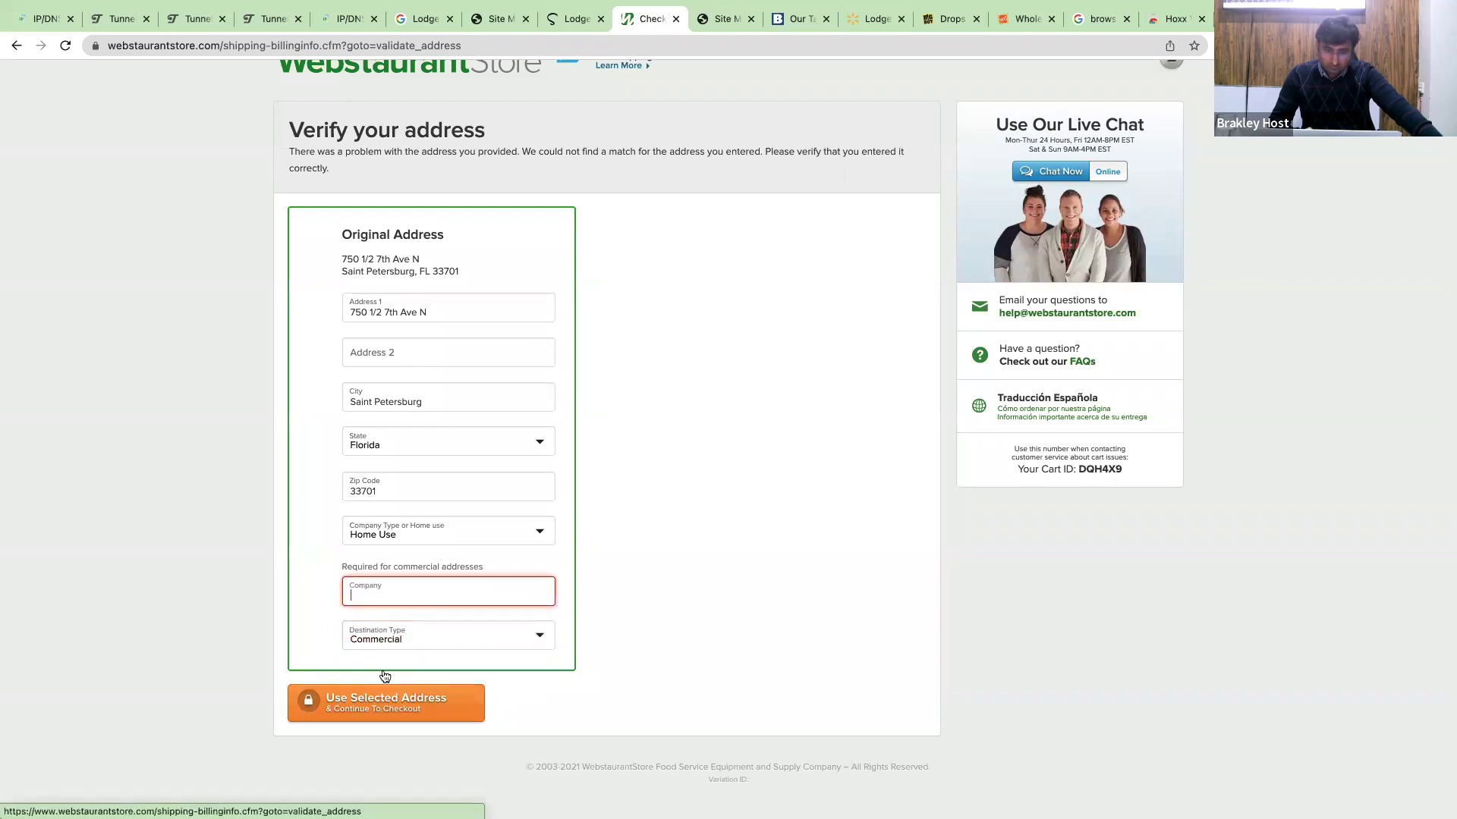
type("test name")
left_click(269, 578)
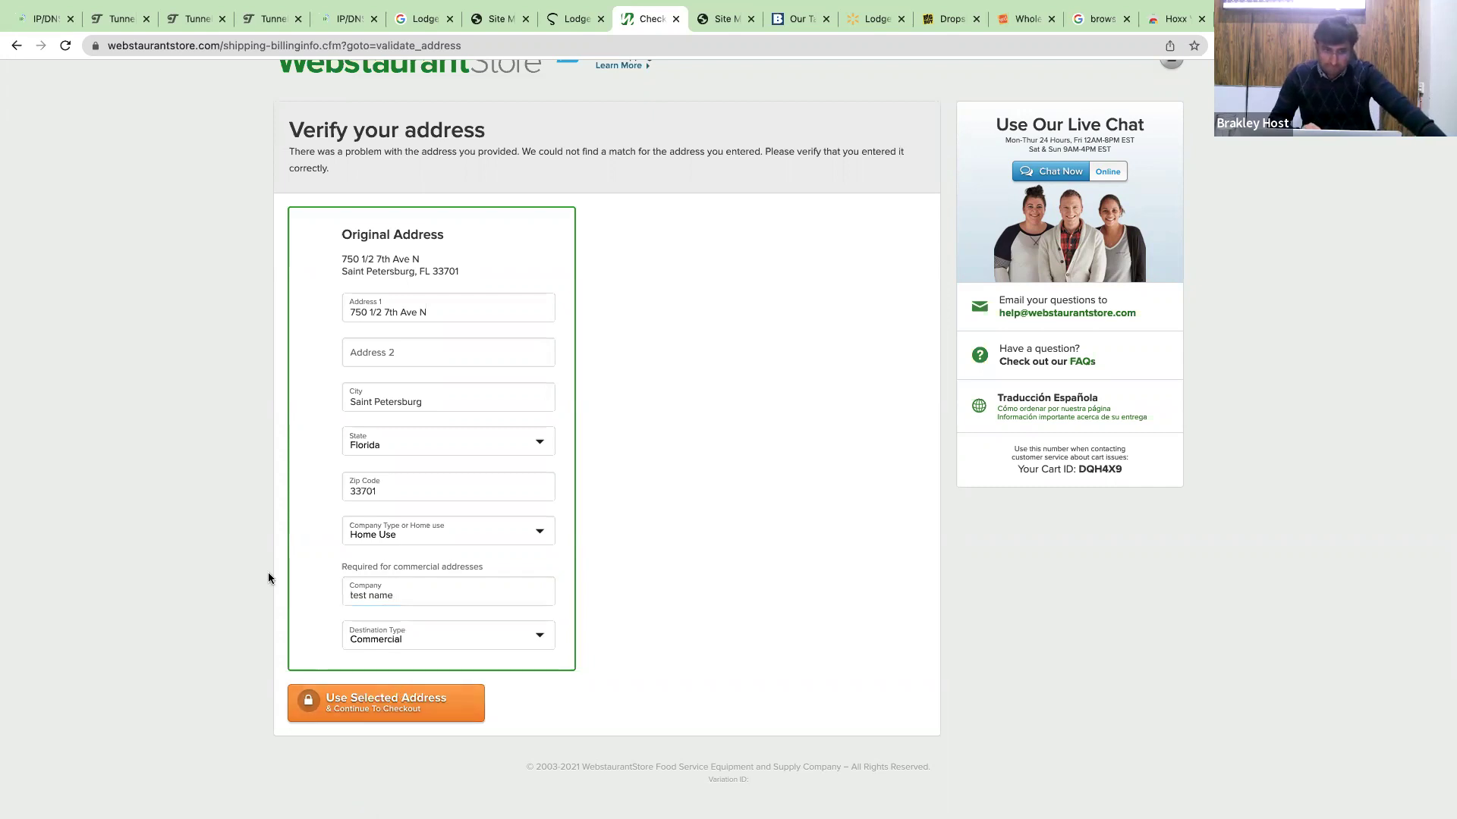
left_click(339, 699)
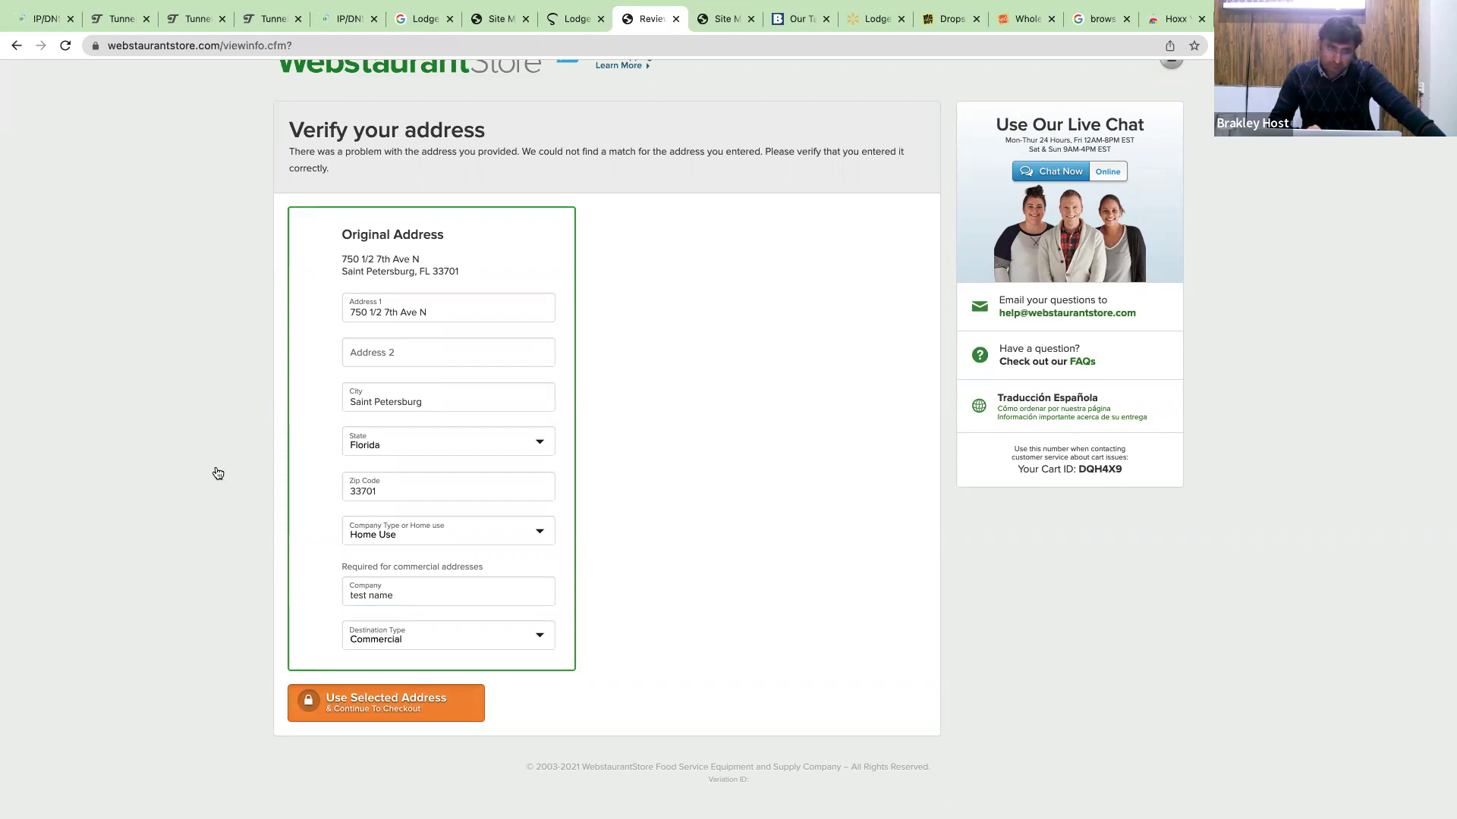
From the order review, return to the cart page to edit the Lodge skillet order.
scroll(650, 336, "down", 2)
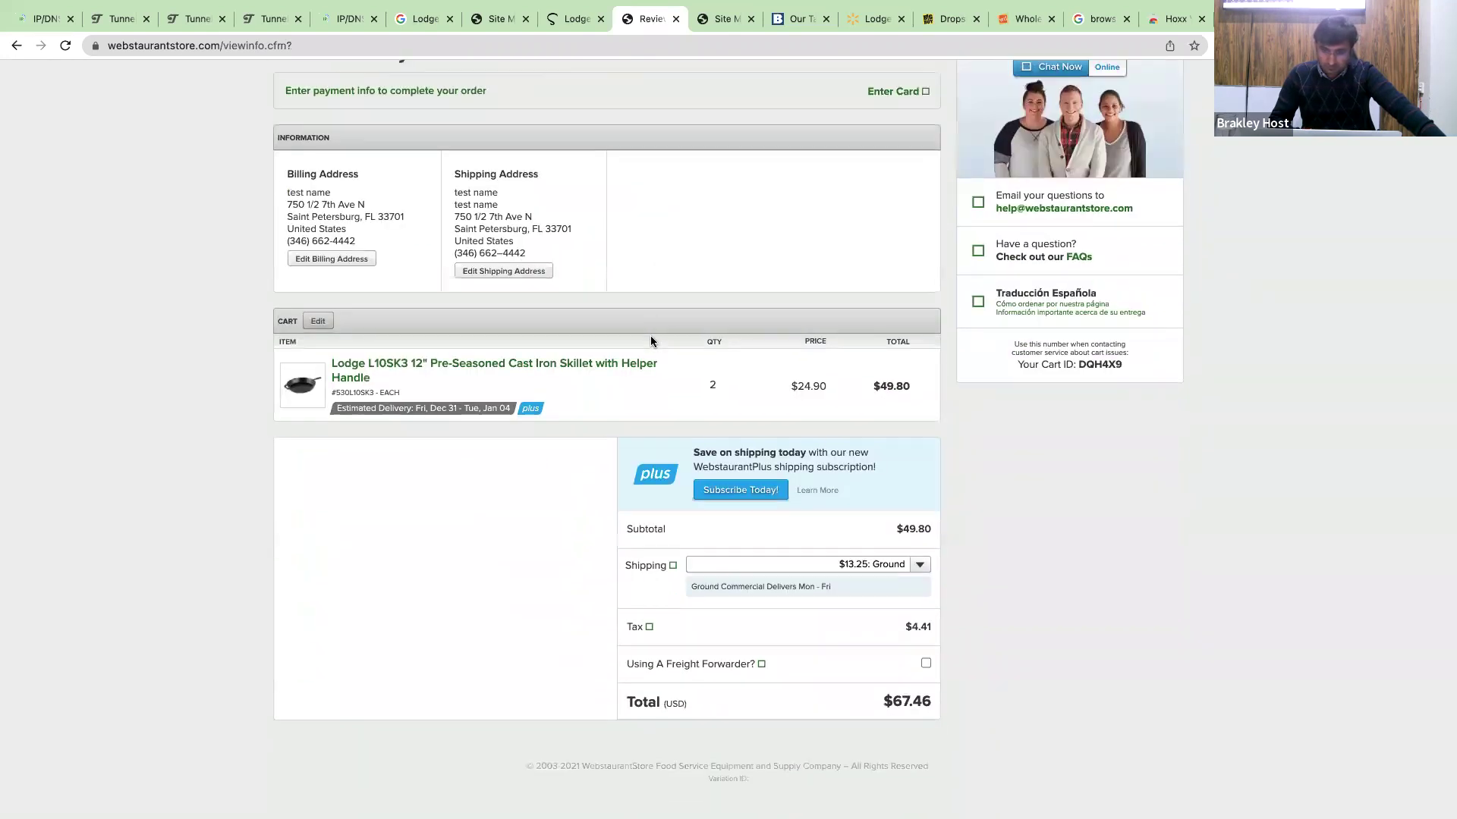
scroll(650, 341, "up", 1)
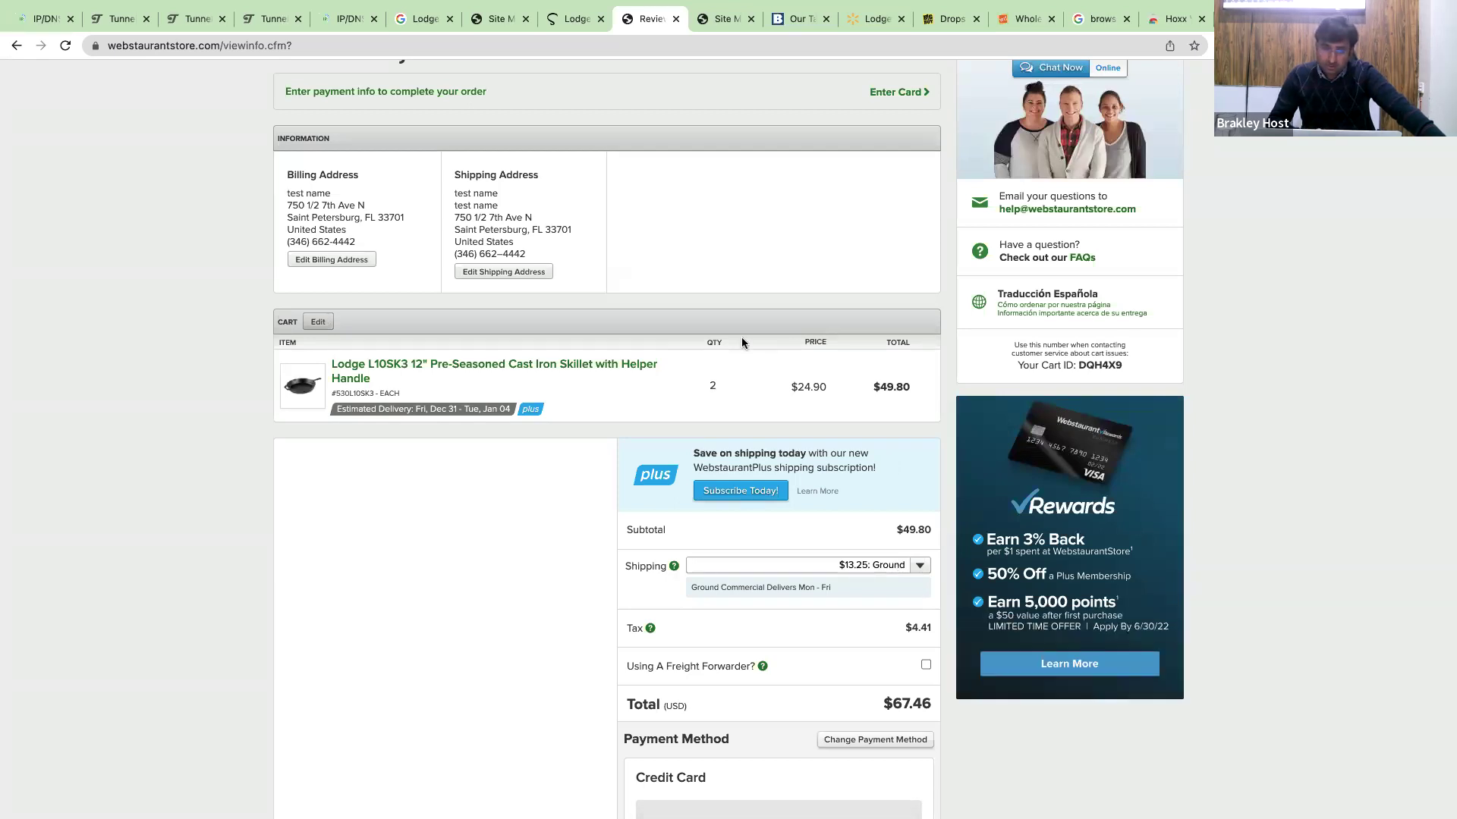
left_click(323, 324)
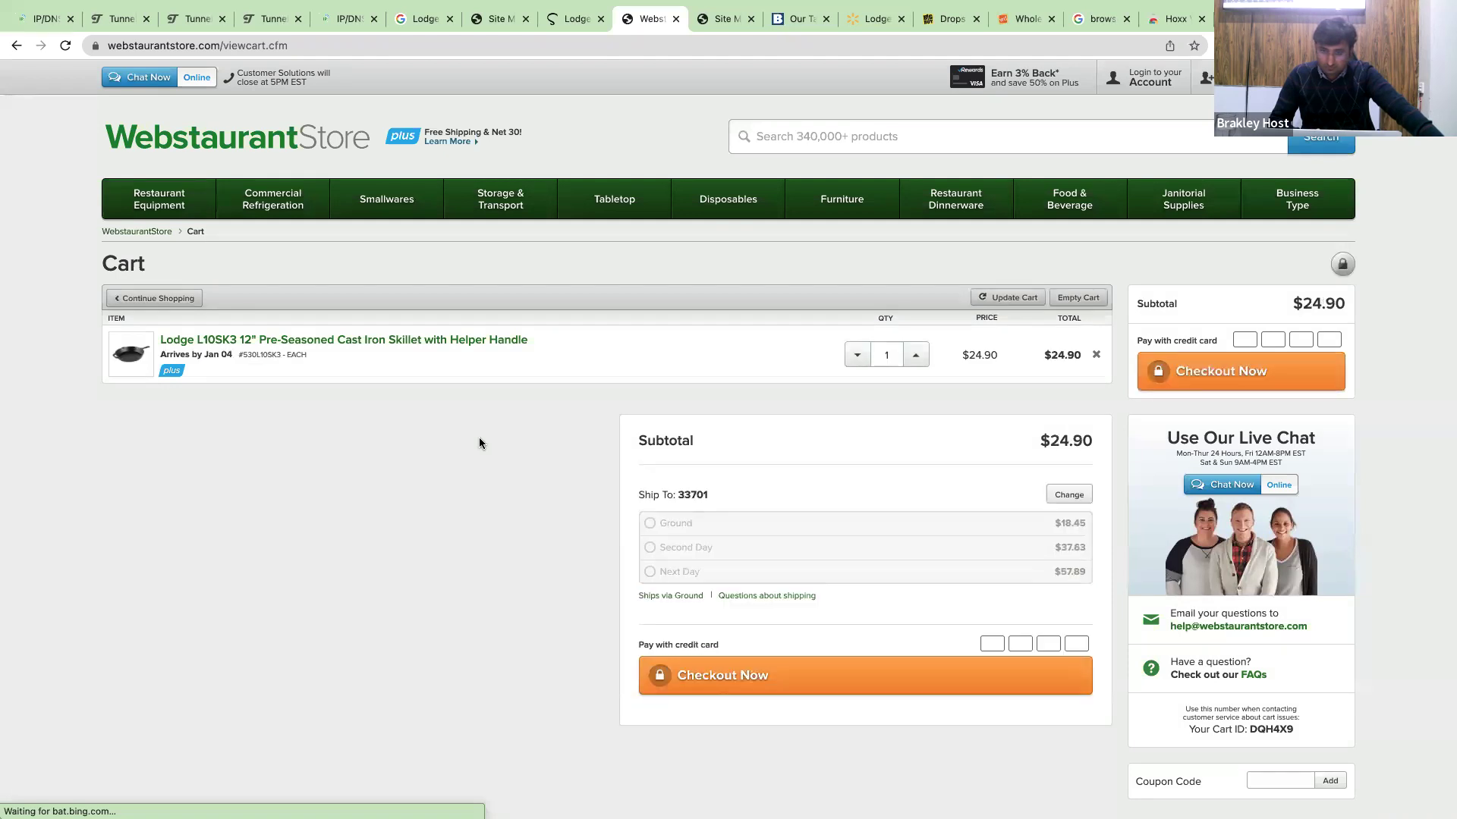
scroll(480, 443, "down", 3)
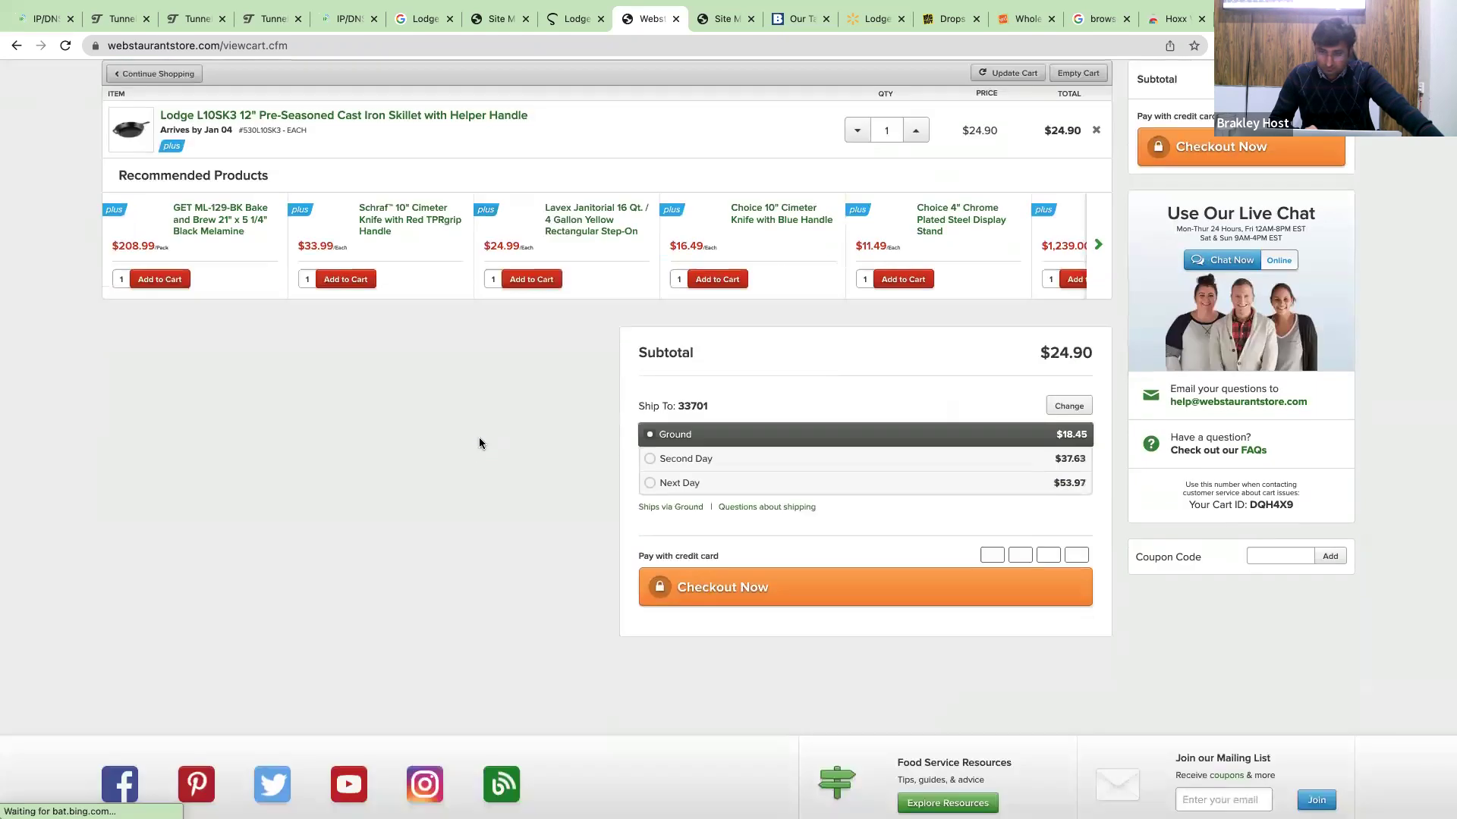
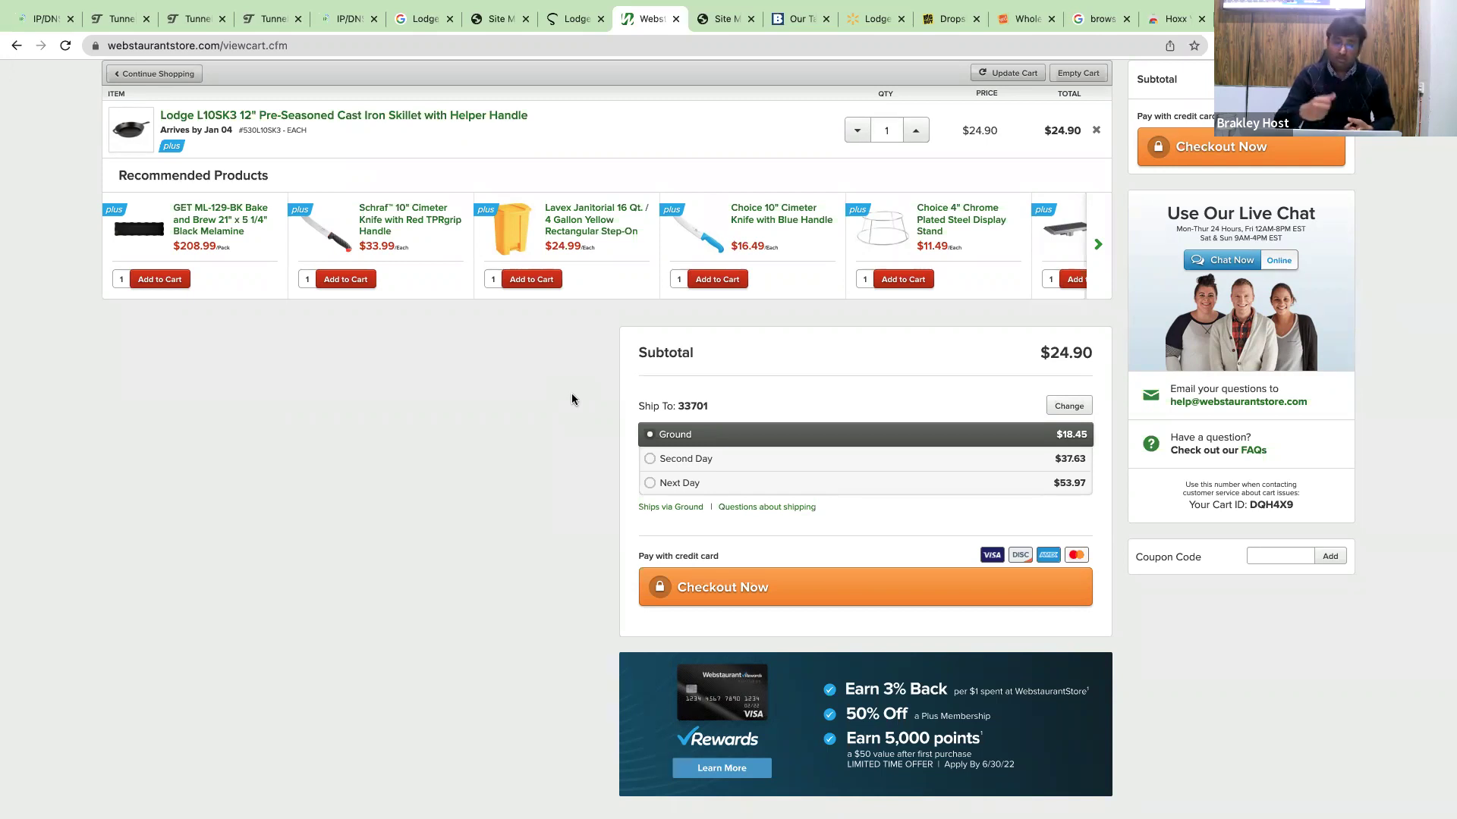
Switch desktops to the browser window showing the Amazon.de SKS mudguard listing.
scroll(572, 399, "up", 3)
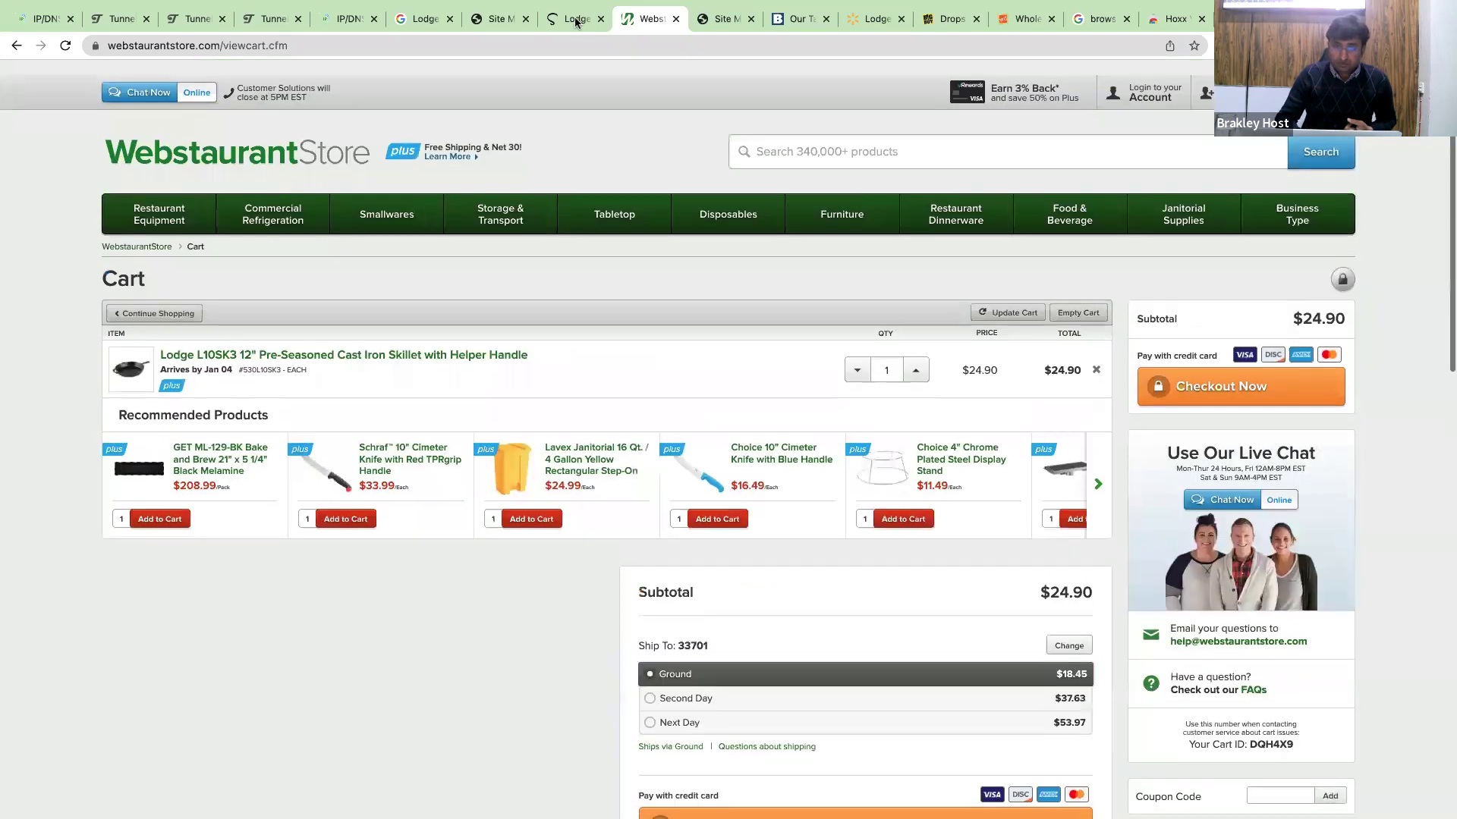
key("ctrl+Left")
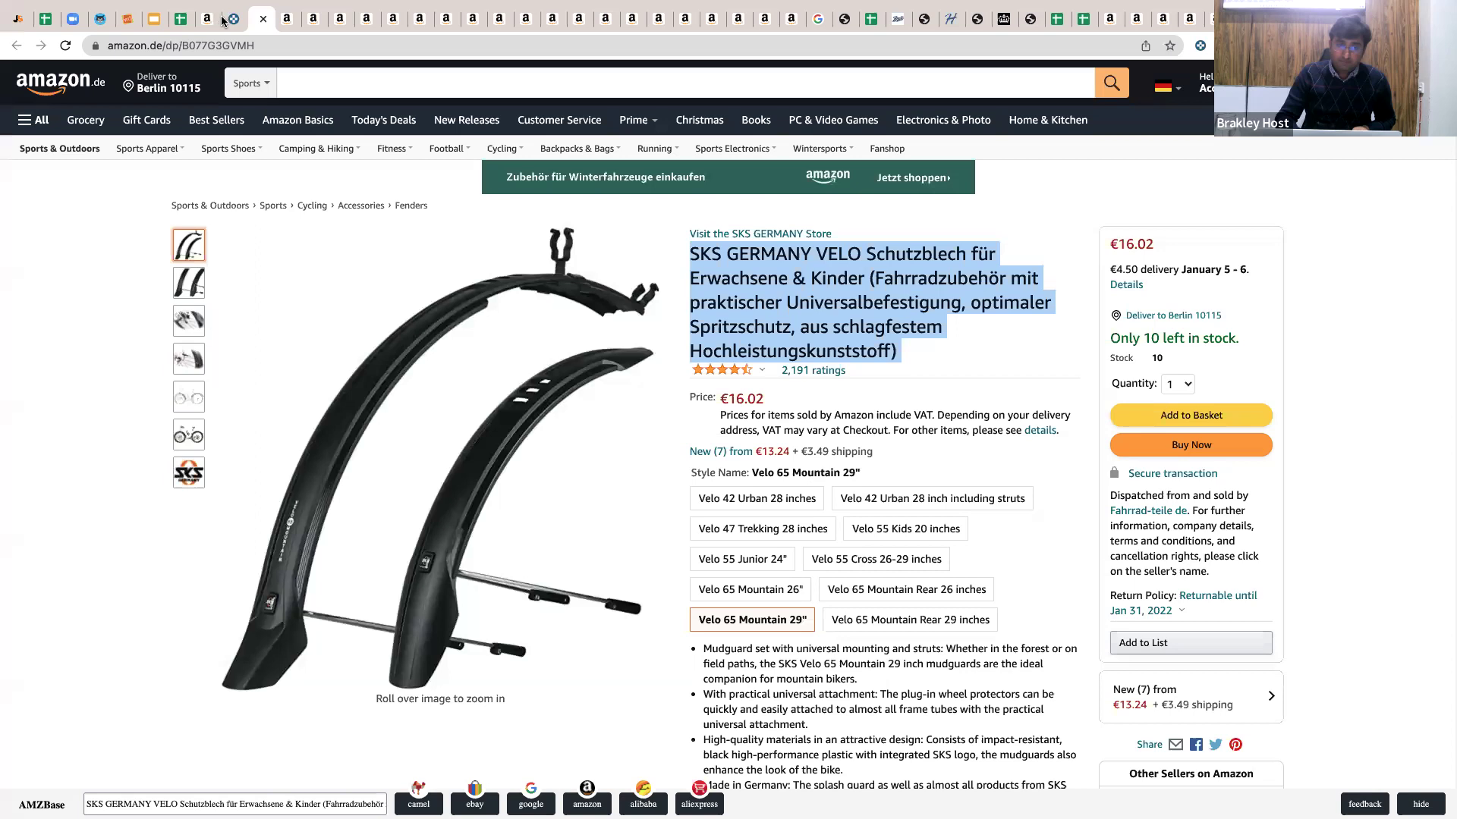
Copy the seller ID from the seller's amazon.com storefront address.
left_click(203, 21)
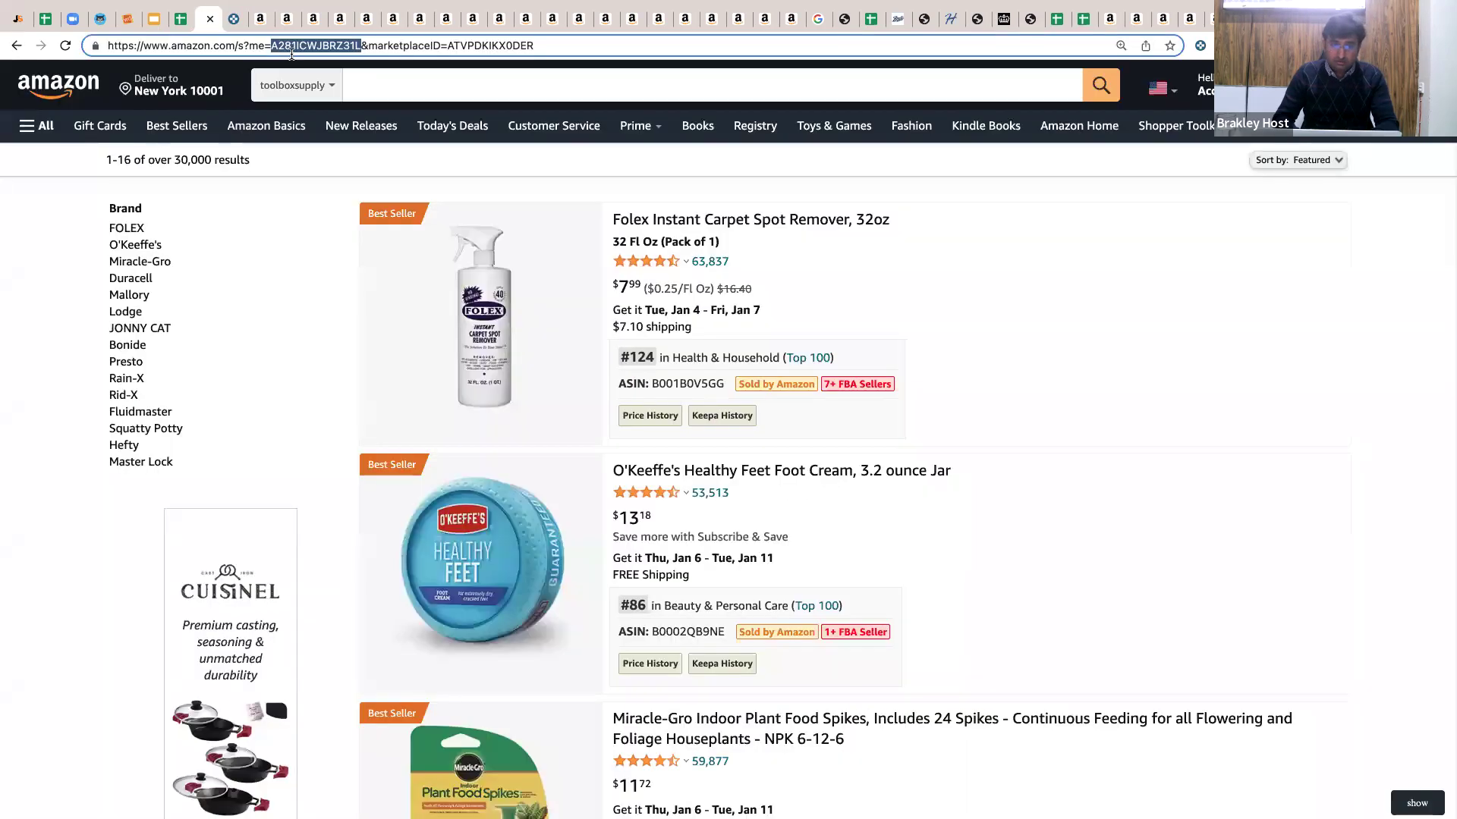
left_click(297, 45)
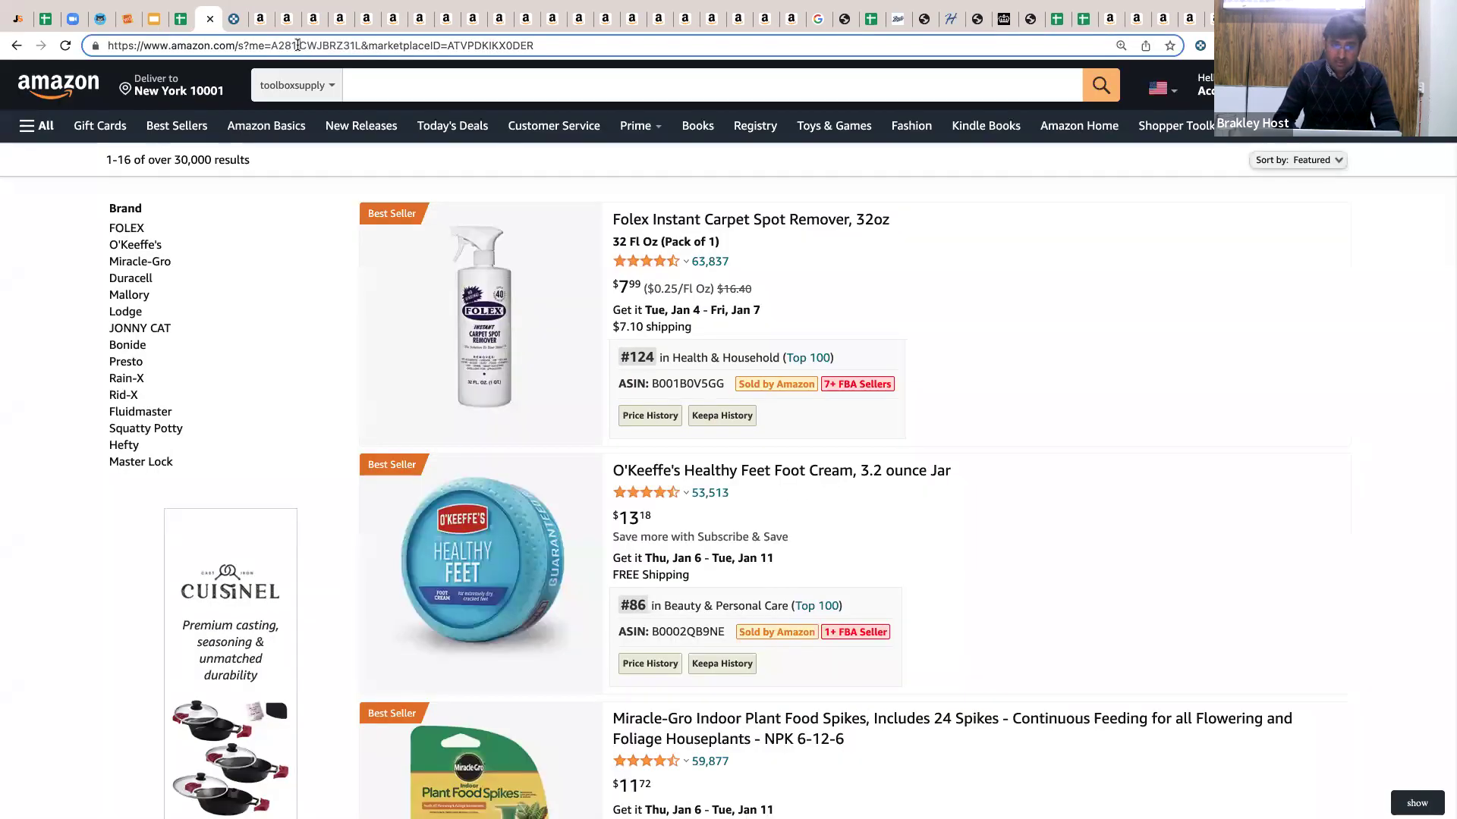
double_click(297, 45)
key("ctrl+c")
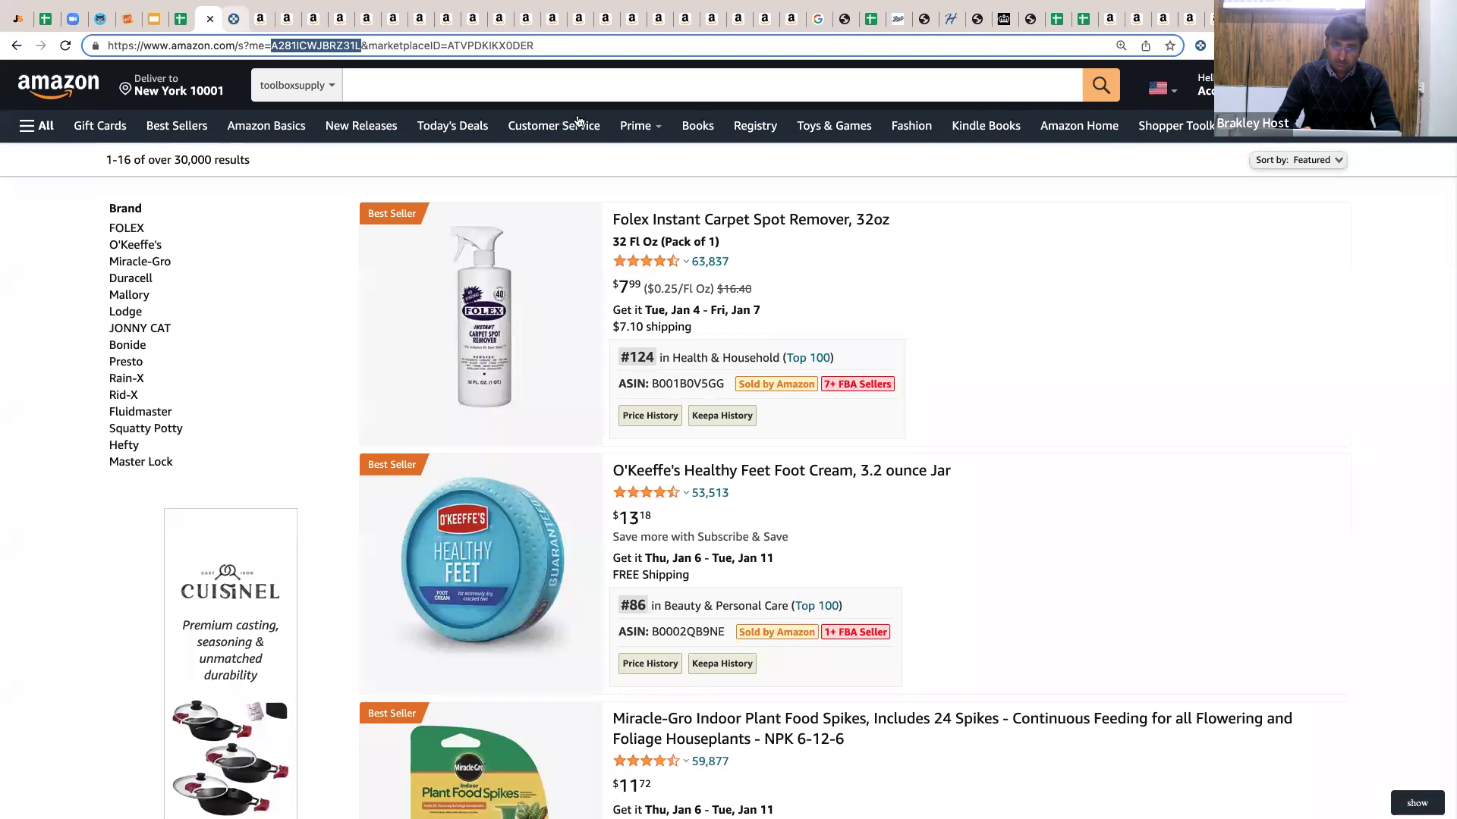
Filter Keepa Product Finder (Amazon.com) by that seller ID with Buy Box: Unqualified, matching 1,395.
key("ctrl+Tab")
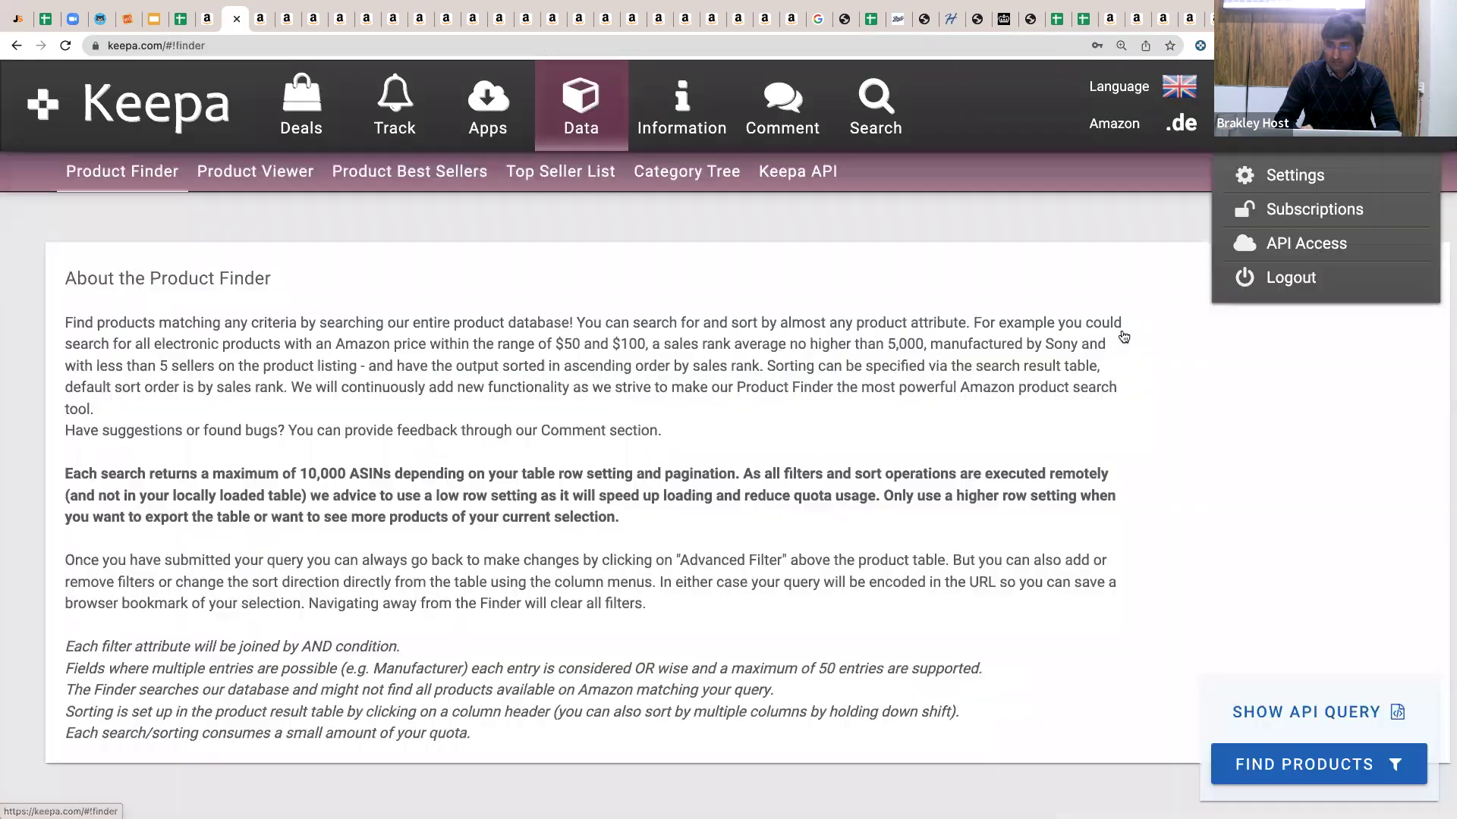
left_click(1122, 331)
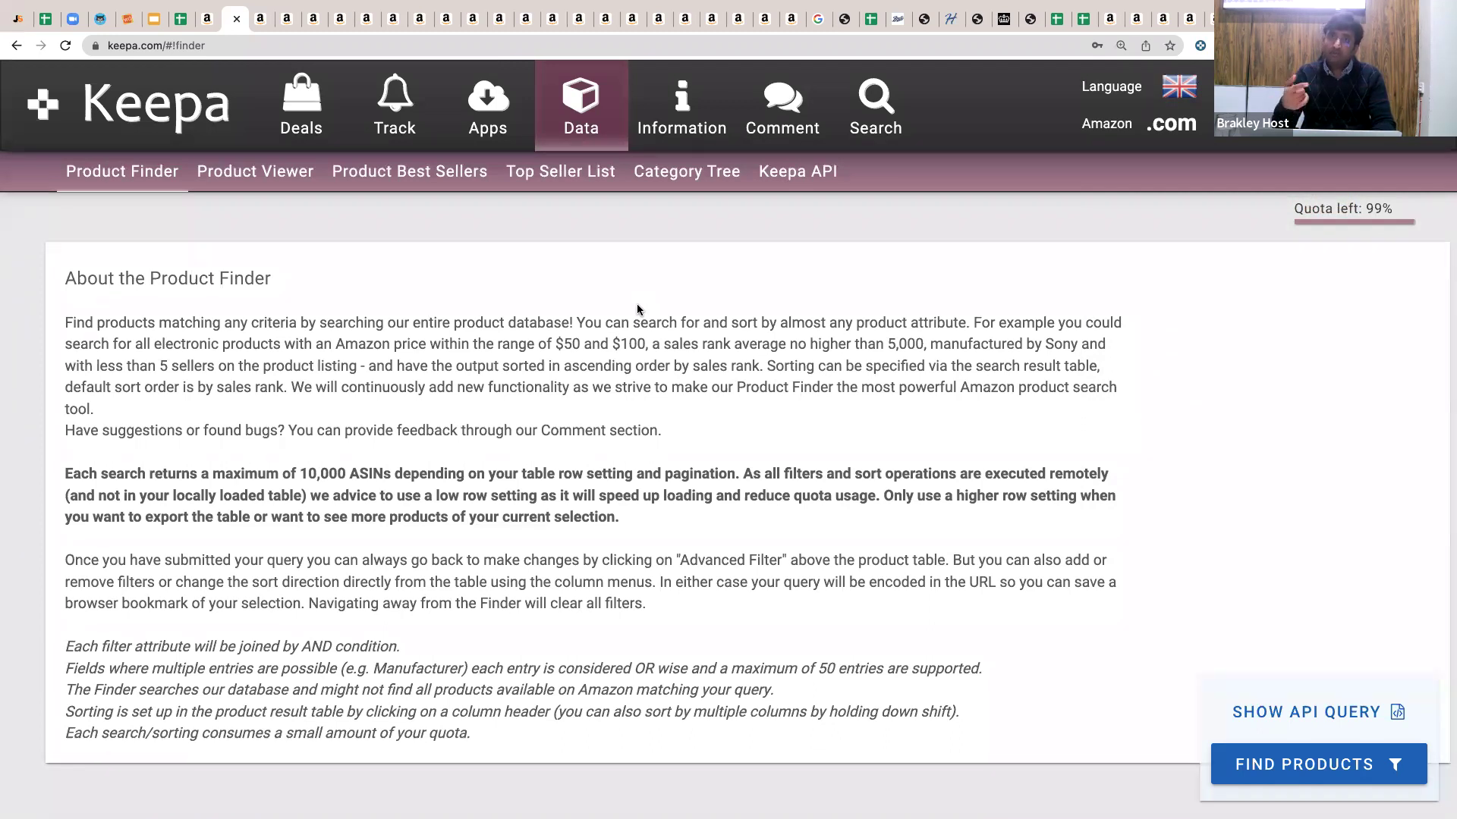
scroll(637, 310, "down", 20)
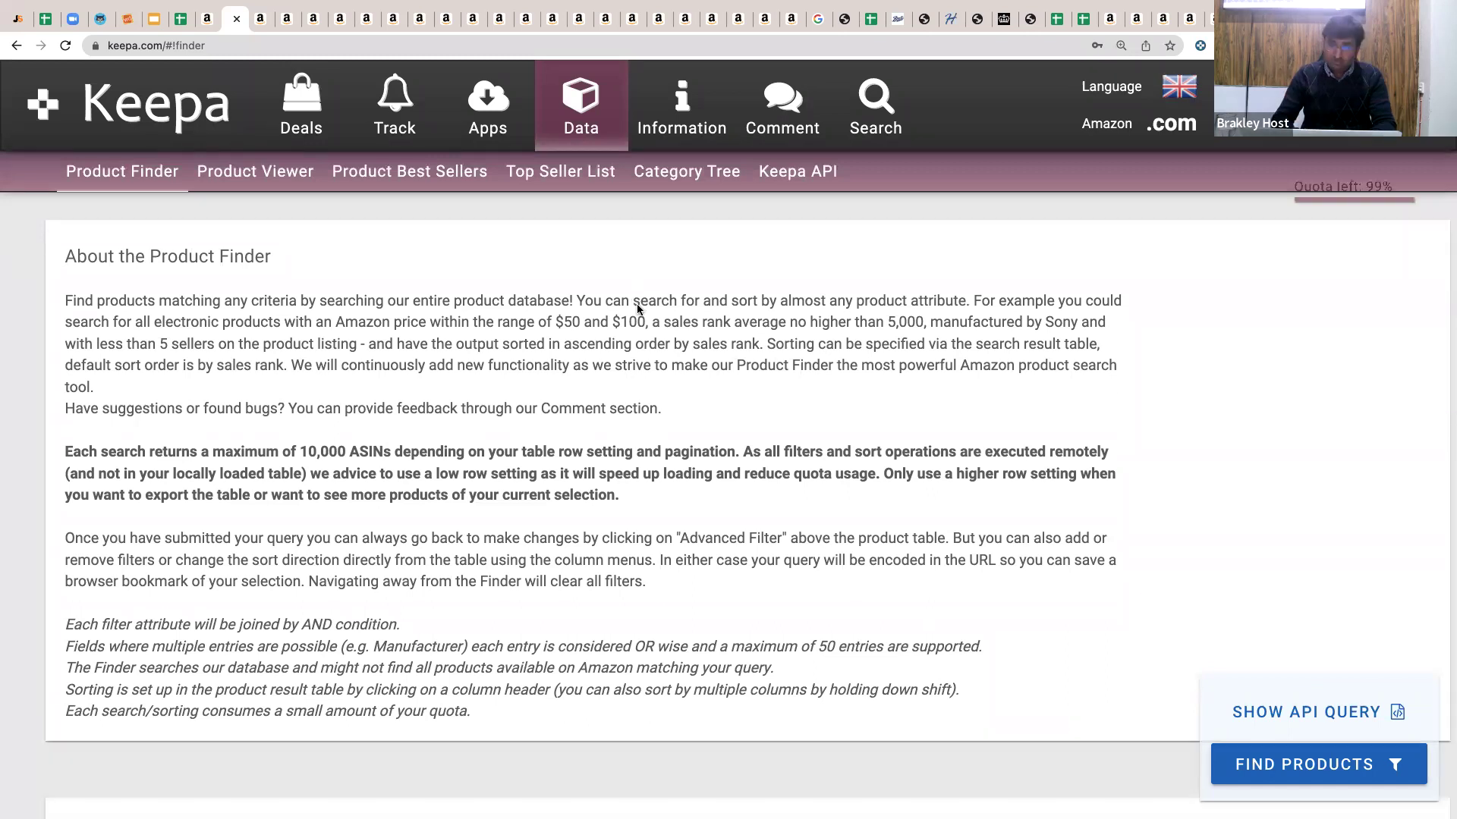
scroll(637, 309, "down", 15)
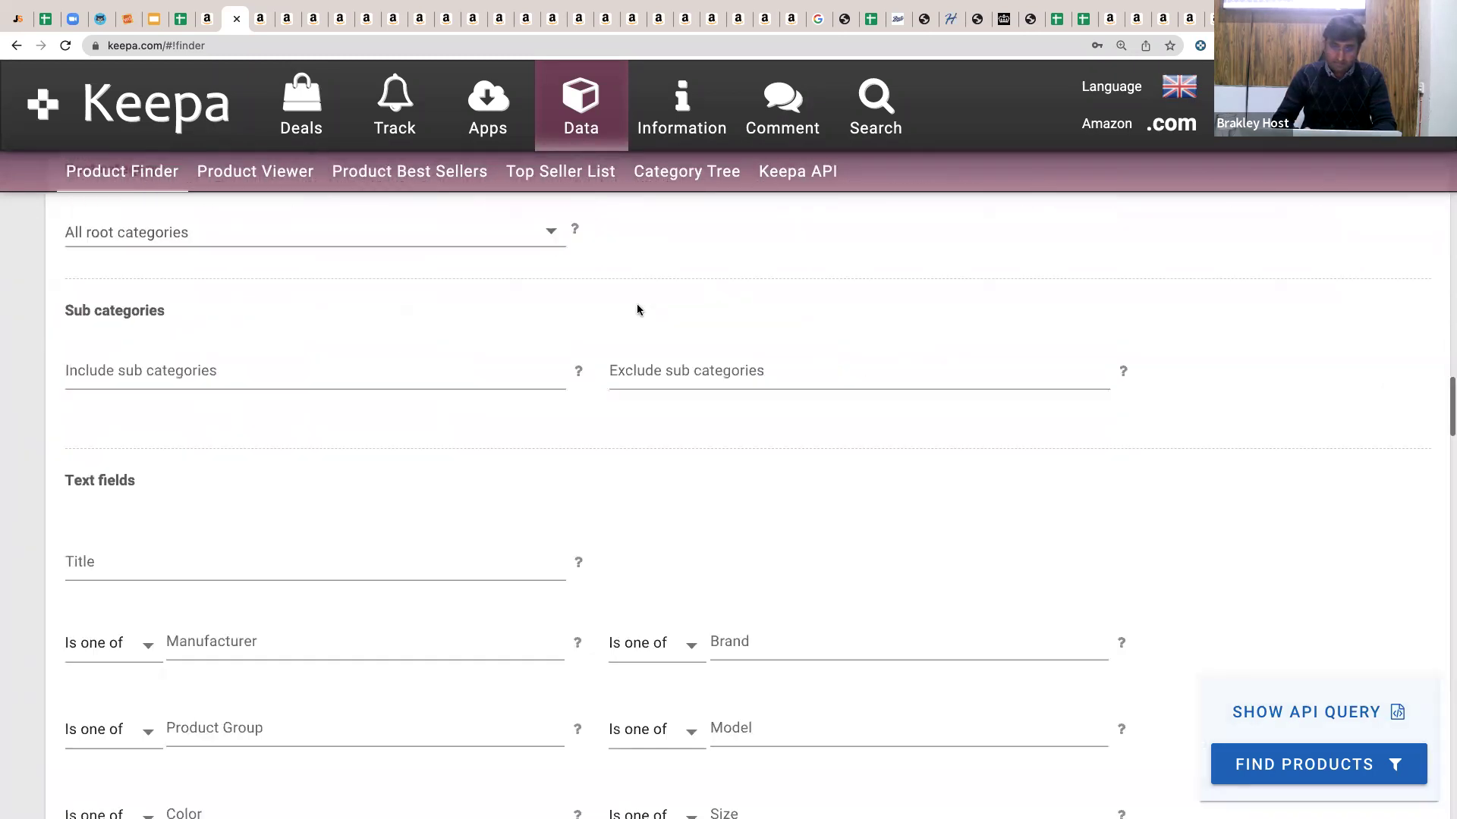
scroll(416, 403, "down", 6)
scroll(331, 380, "down", 8)
key("ctrl+v")
left_click(3, 413)
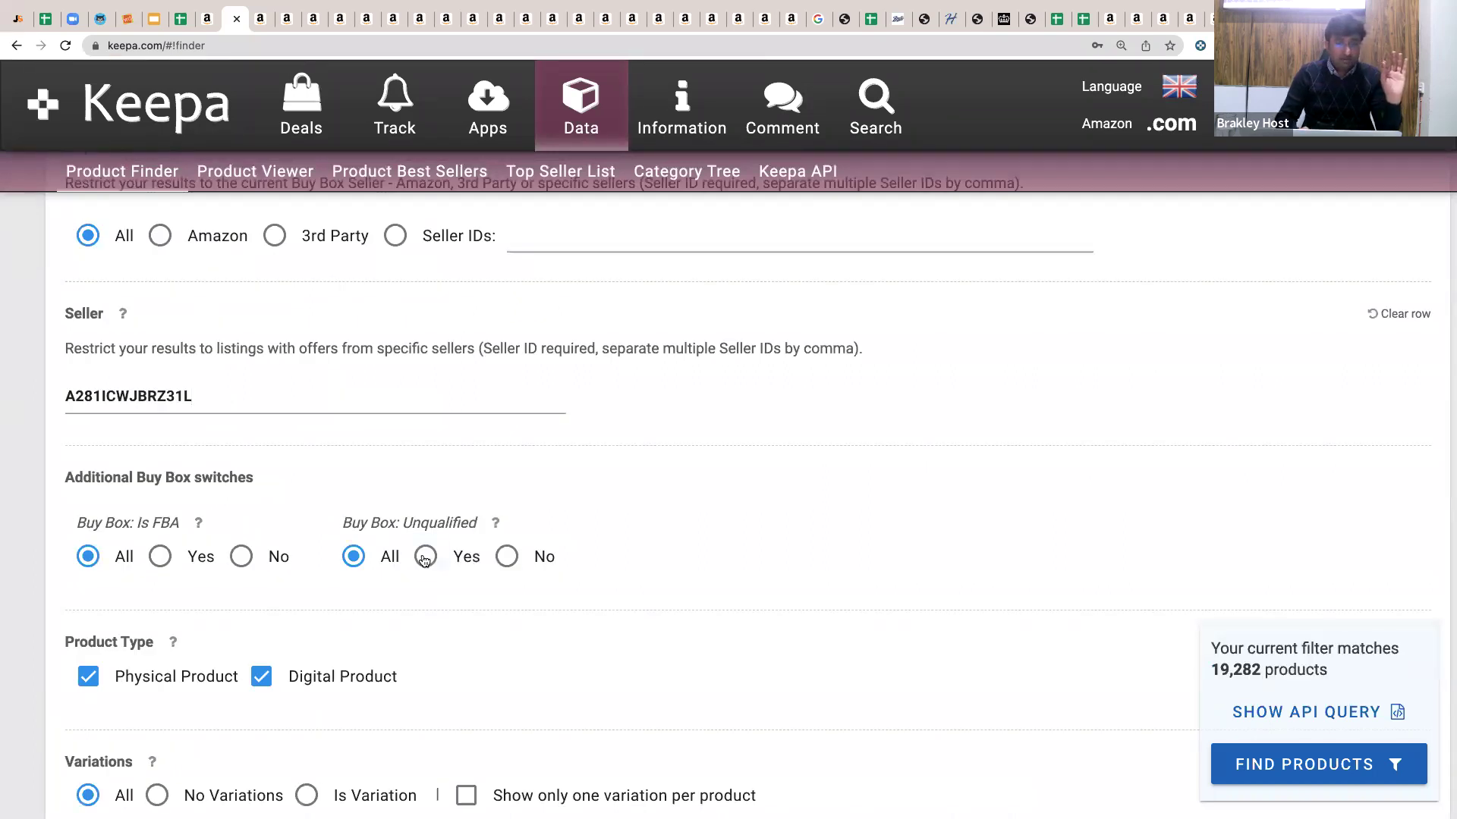
left_click(425, 558)
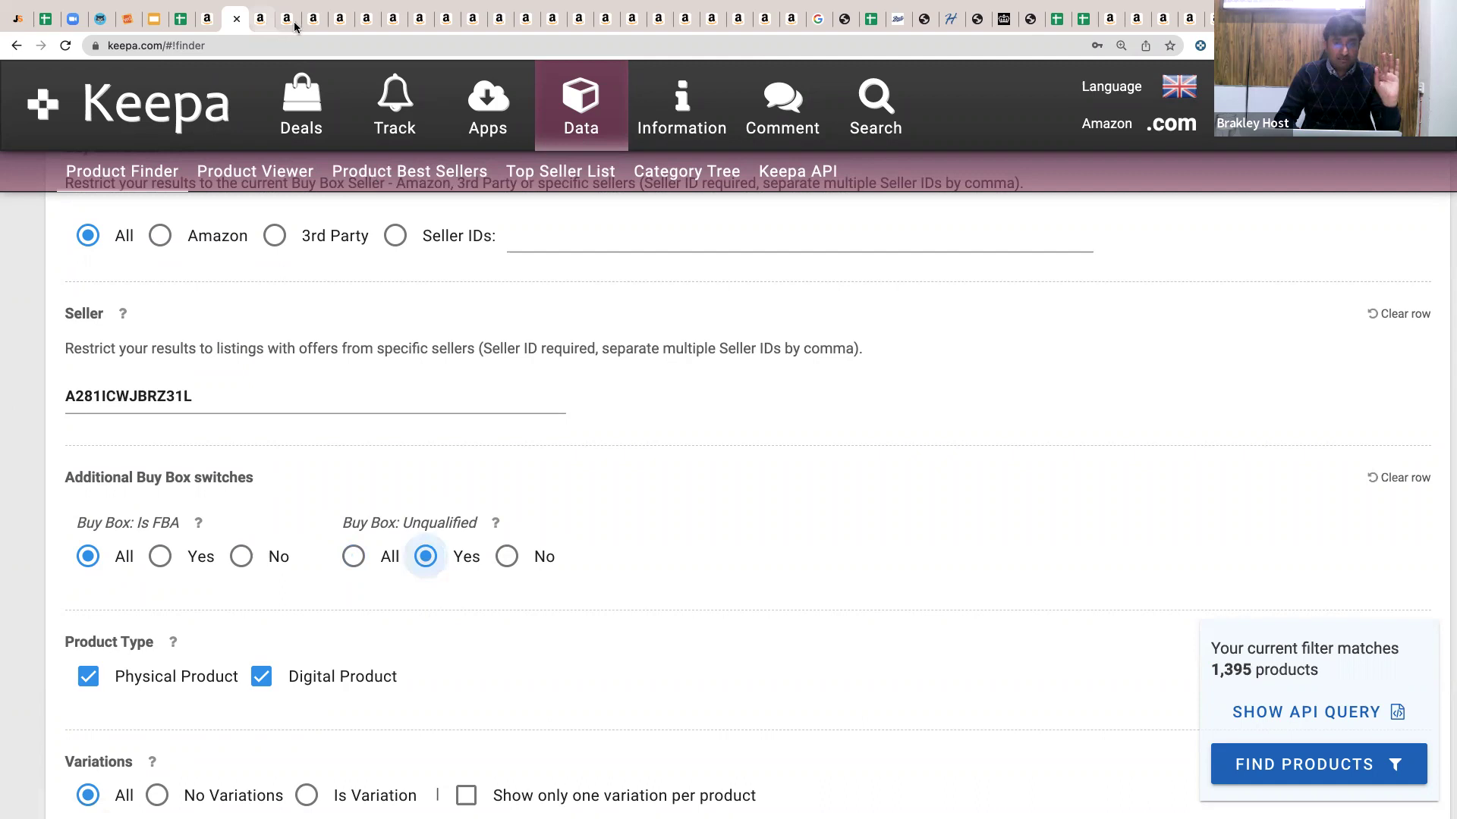
left_click(296, 26)
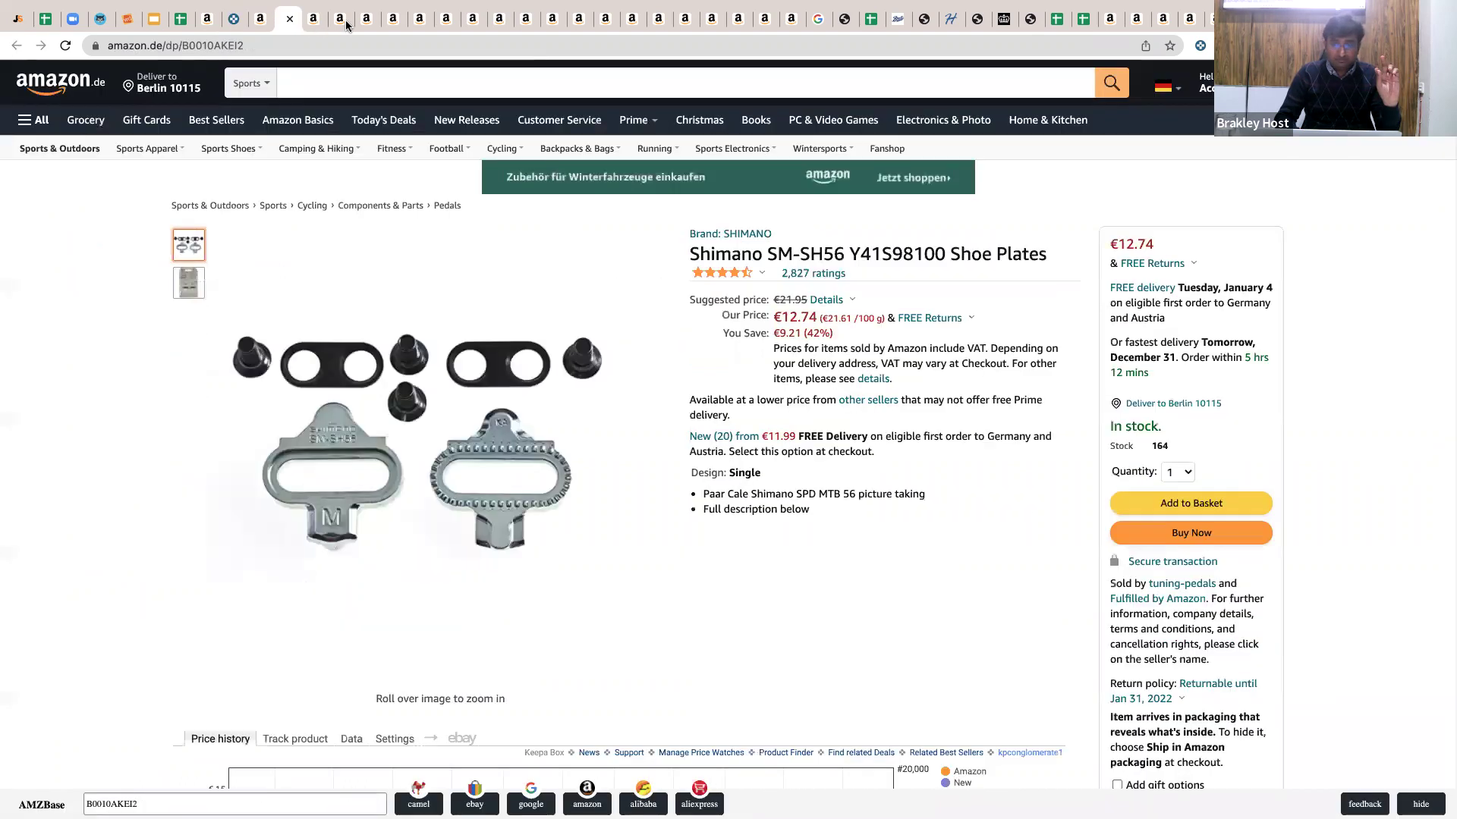
Step through the SIGMA, Camelbak and Stanley tabs to reach the Command replacement strips listing.
left_click(343, 23)
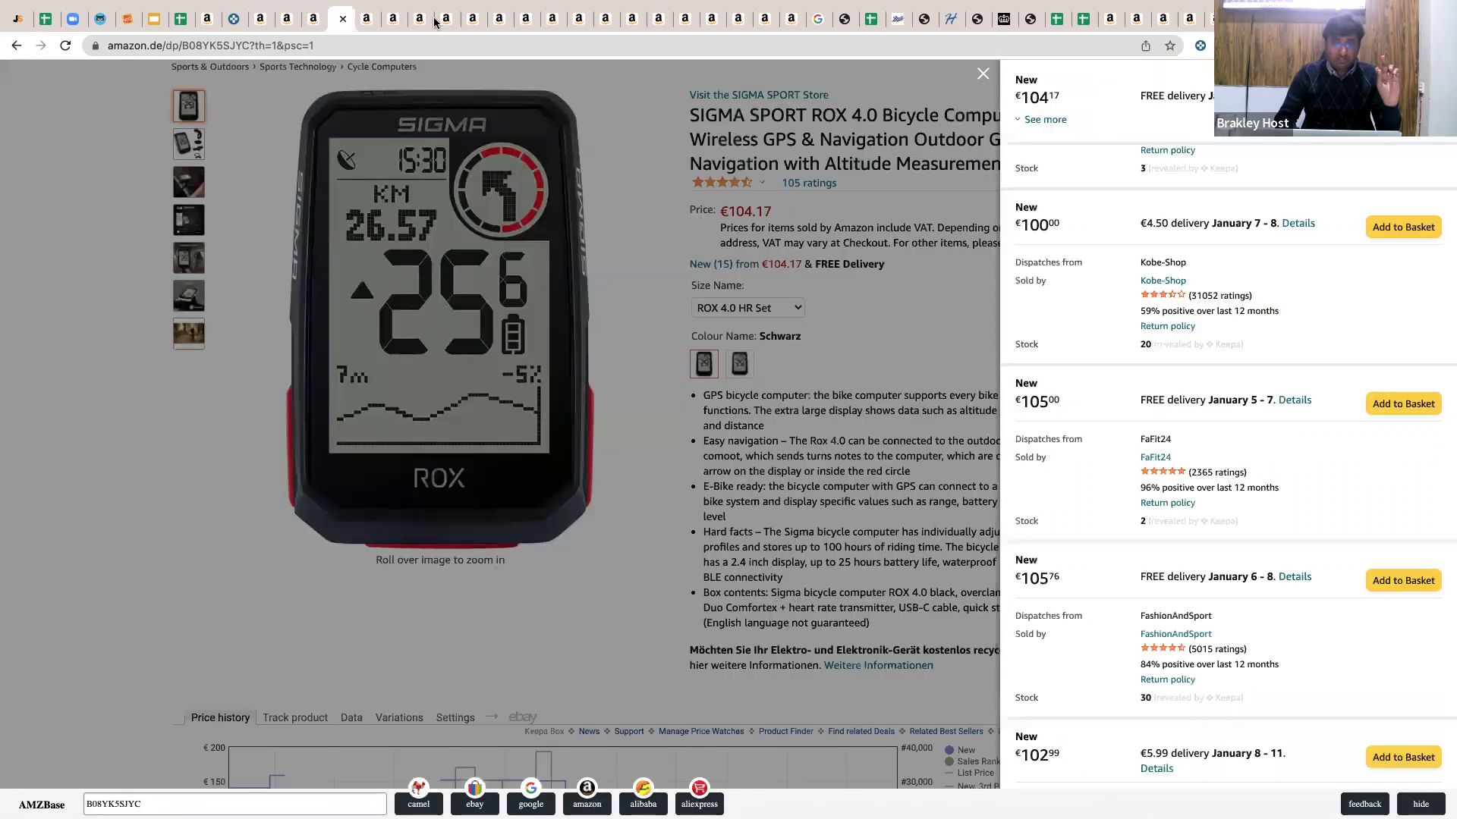
left_click(402, 21)
left_click(431, 22)
left_click(456, 21)
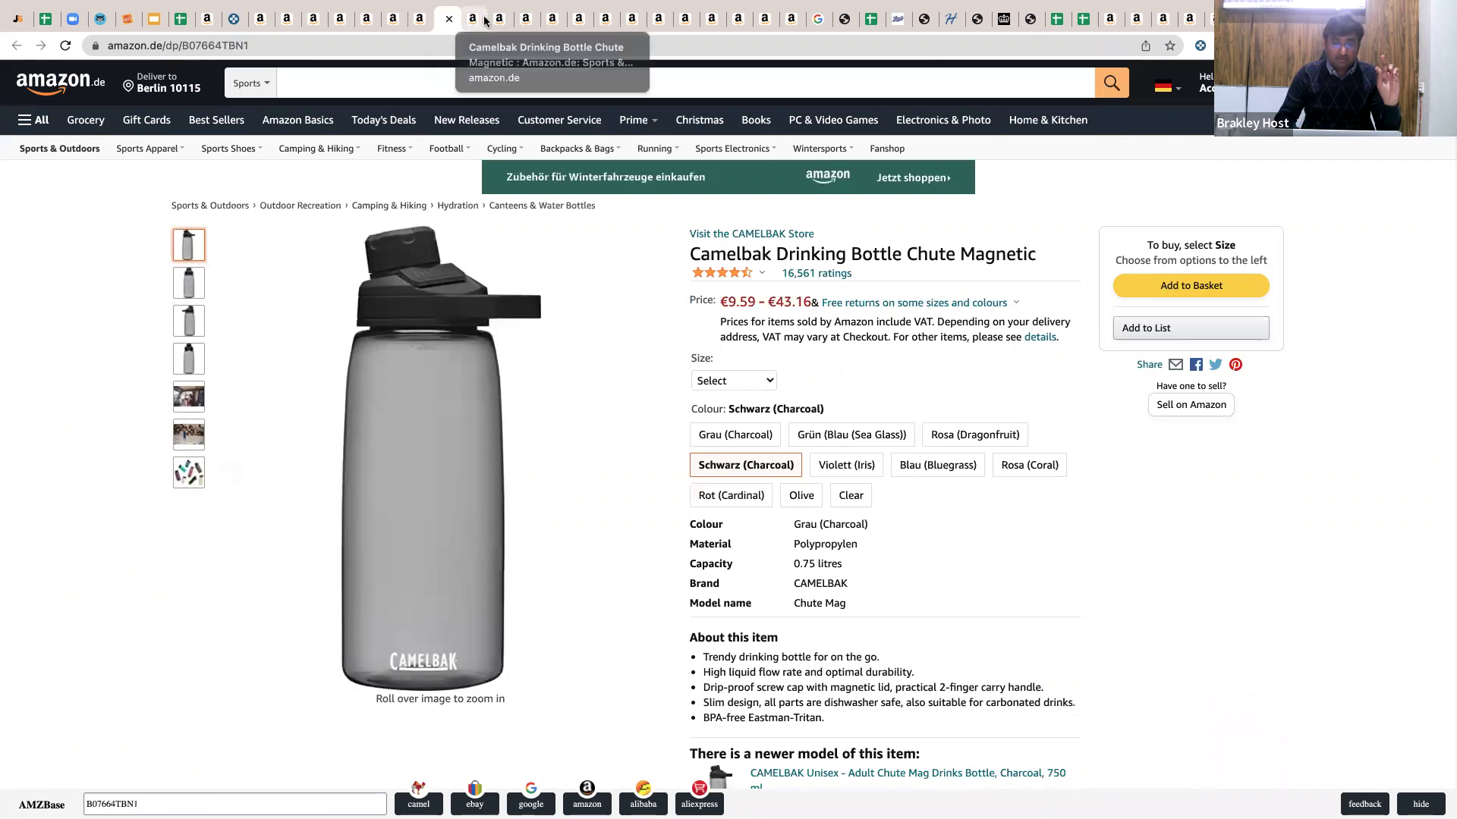
left_click(484, 21)
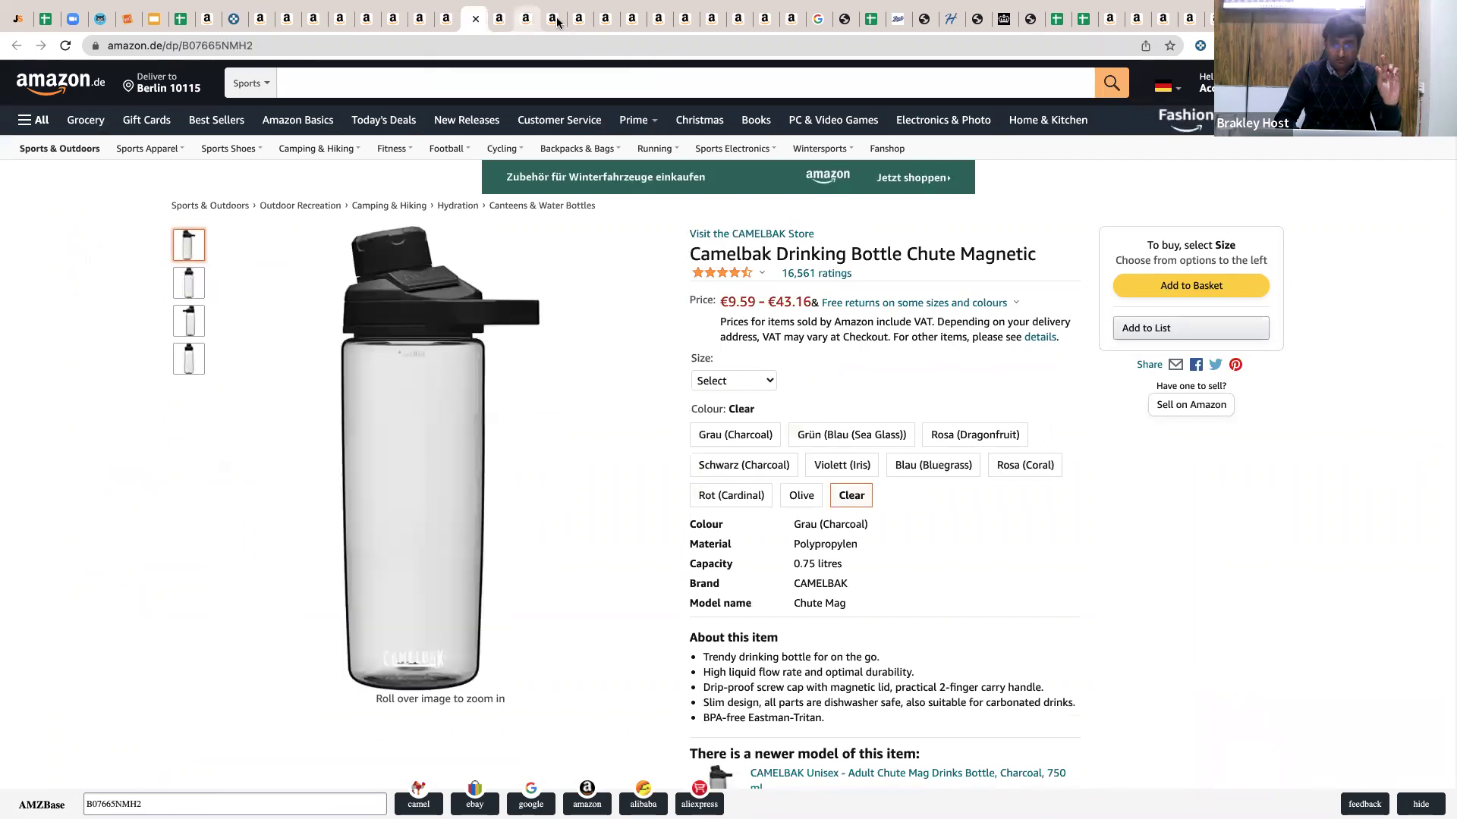
left_click(531, 21)
left_click(557, 21)
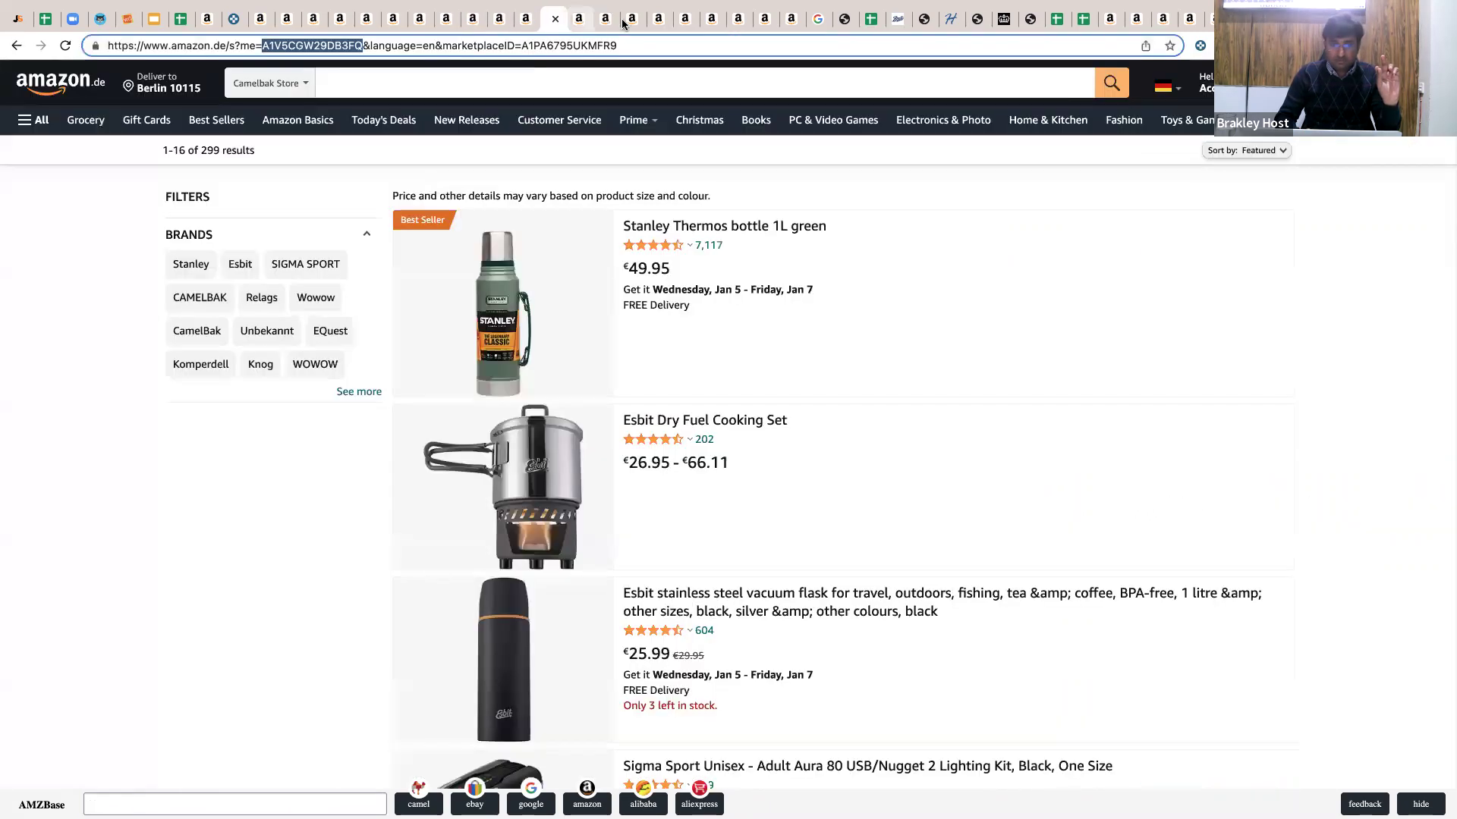
left_click(625, 21)
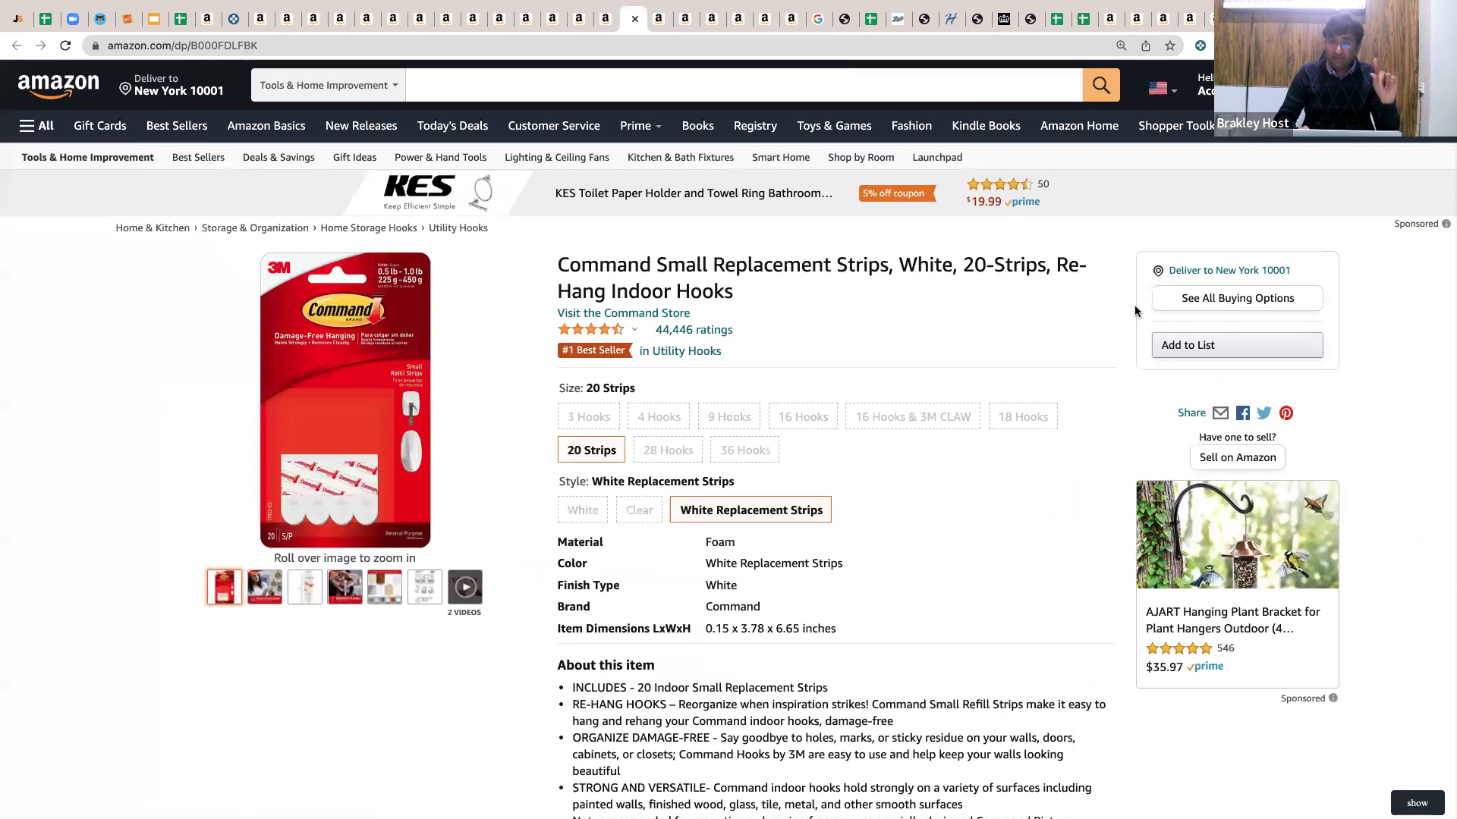
Check the Command strips offers ($8.13 and $8.14), then select the 4 Hooks size.
left_click(1199, 301)
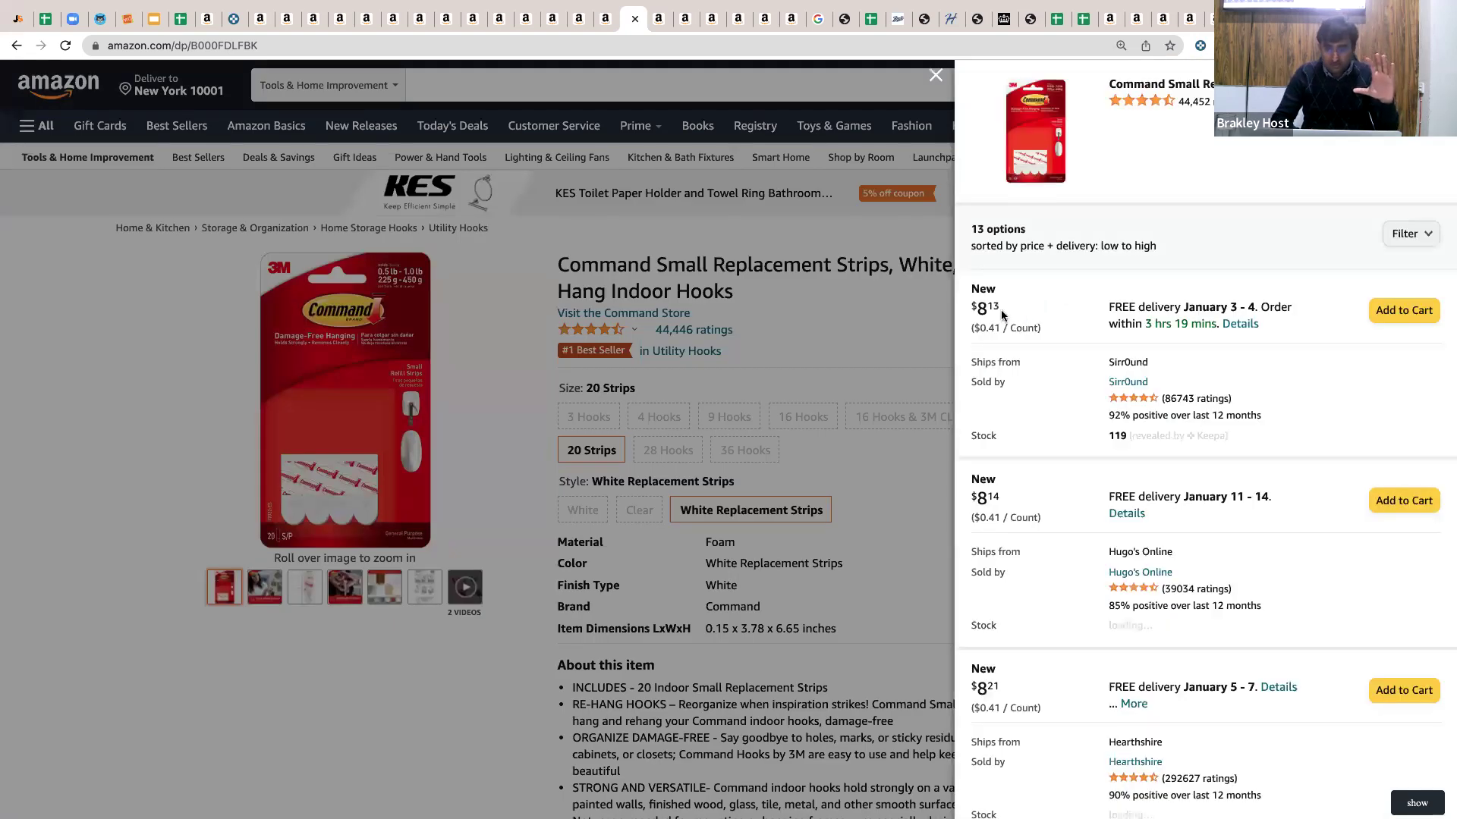
left_click_drag(1007, 308, 965, 307)
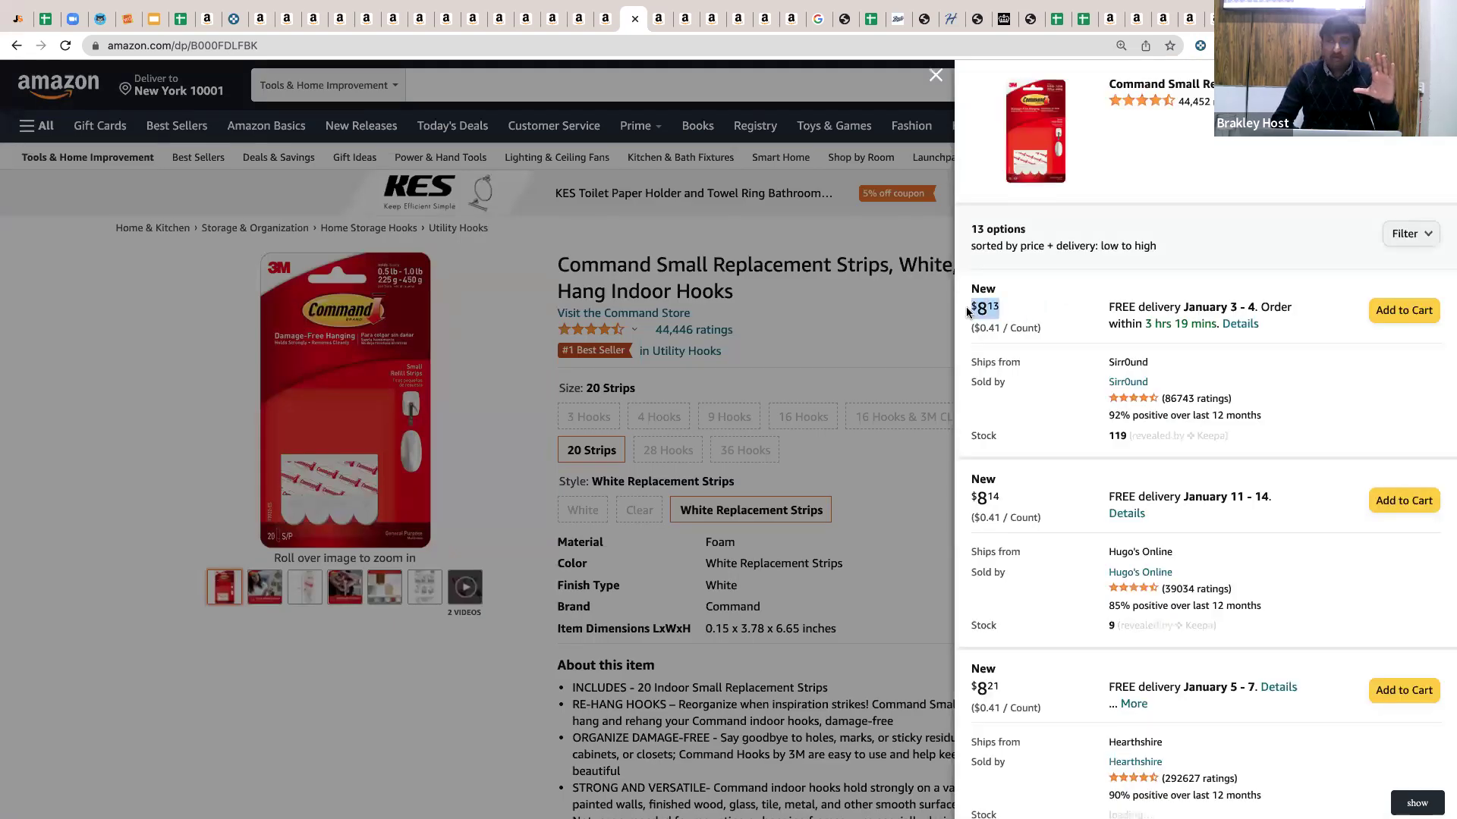
left_click_drag(1001, 498, 964, 496)
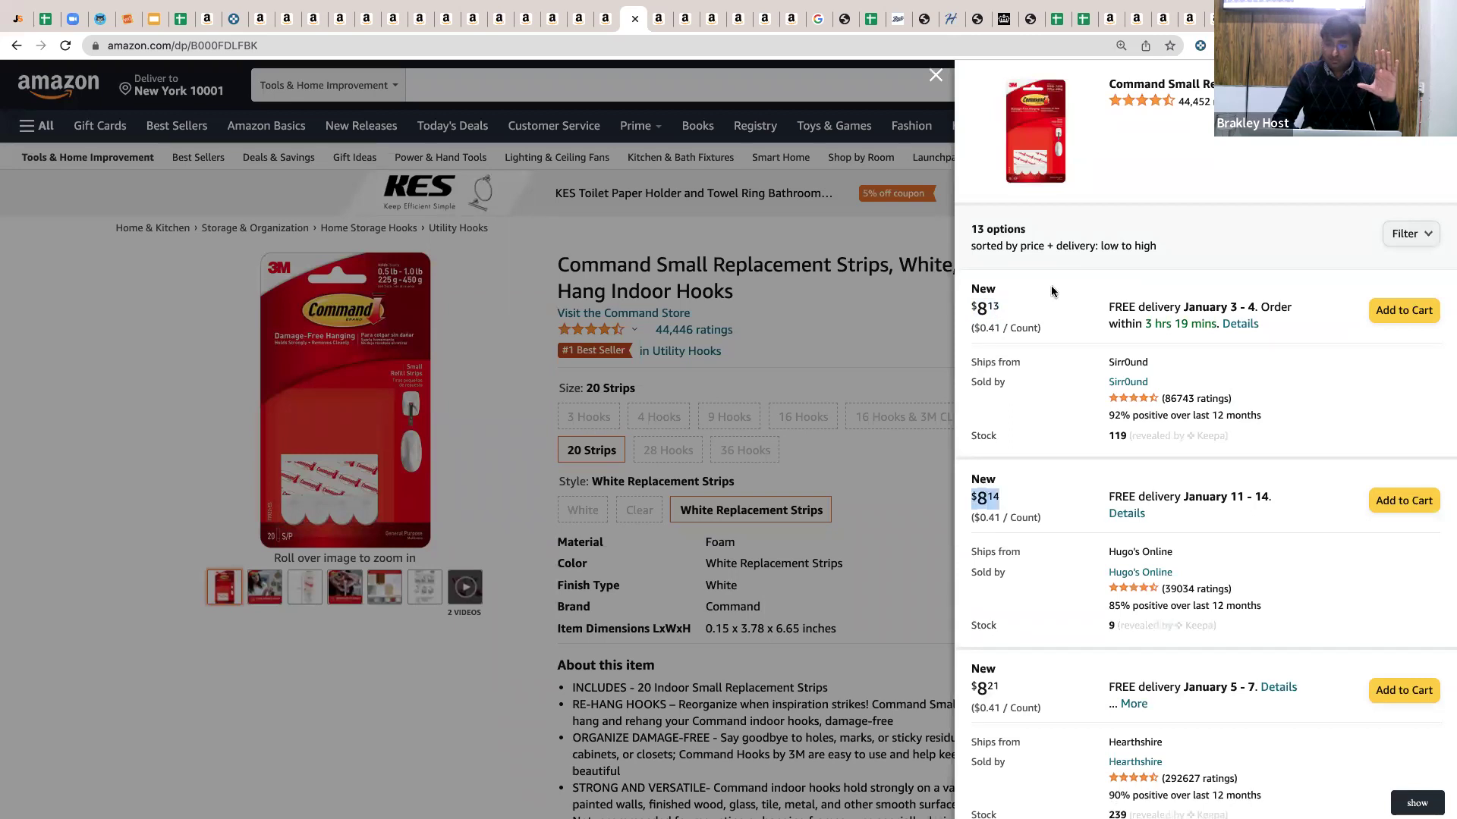
scroll(1040, 382, "down", 2)
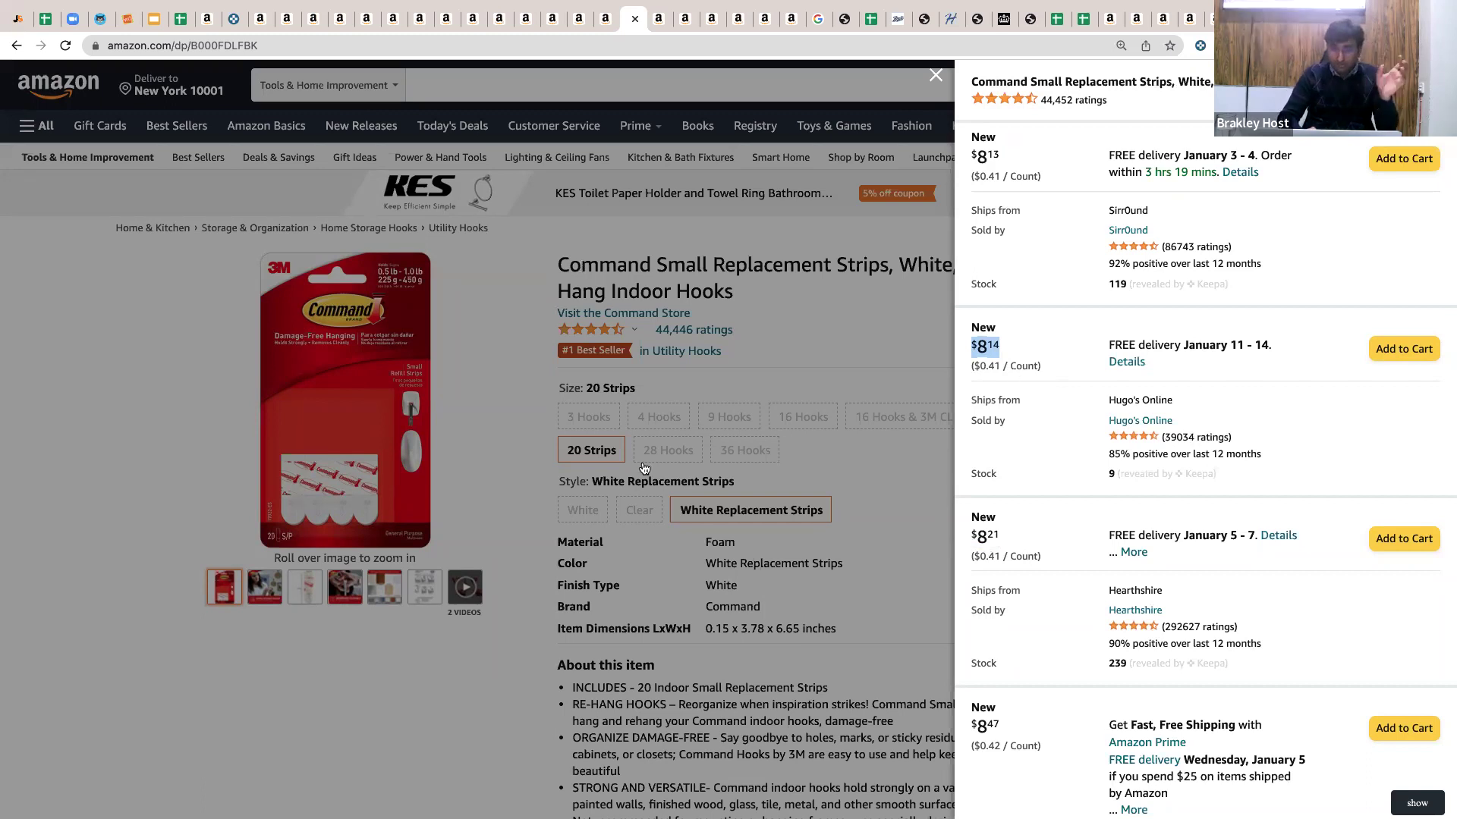
left_click(663, 427)
left_click(663, 427)
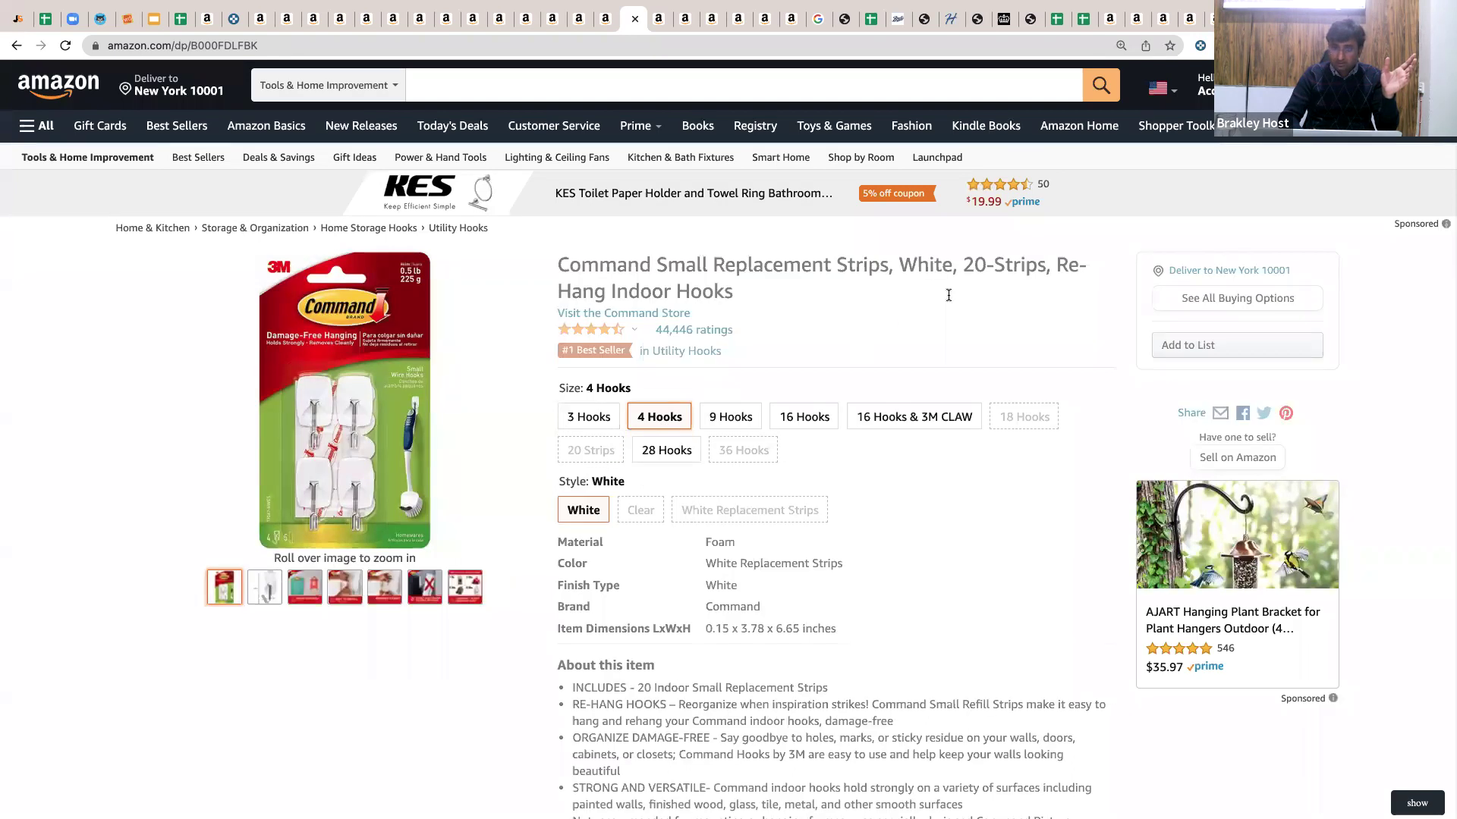
Switch the Command strips to 9 Hooks and review the Large Green Utility Hook's other sellers.
left_click(742, 387)
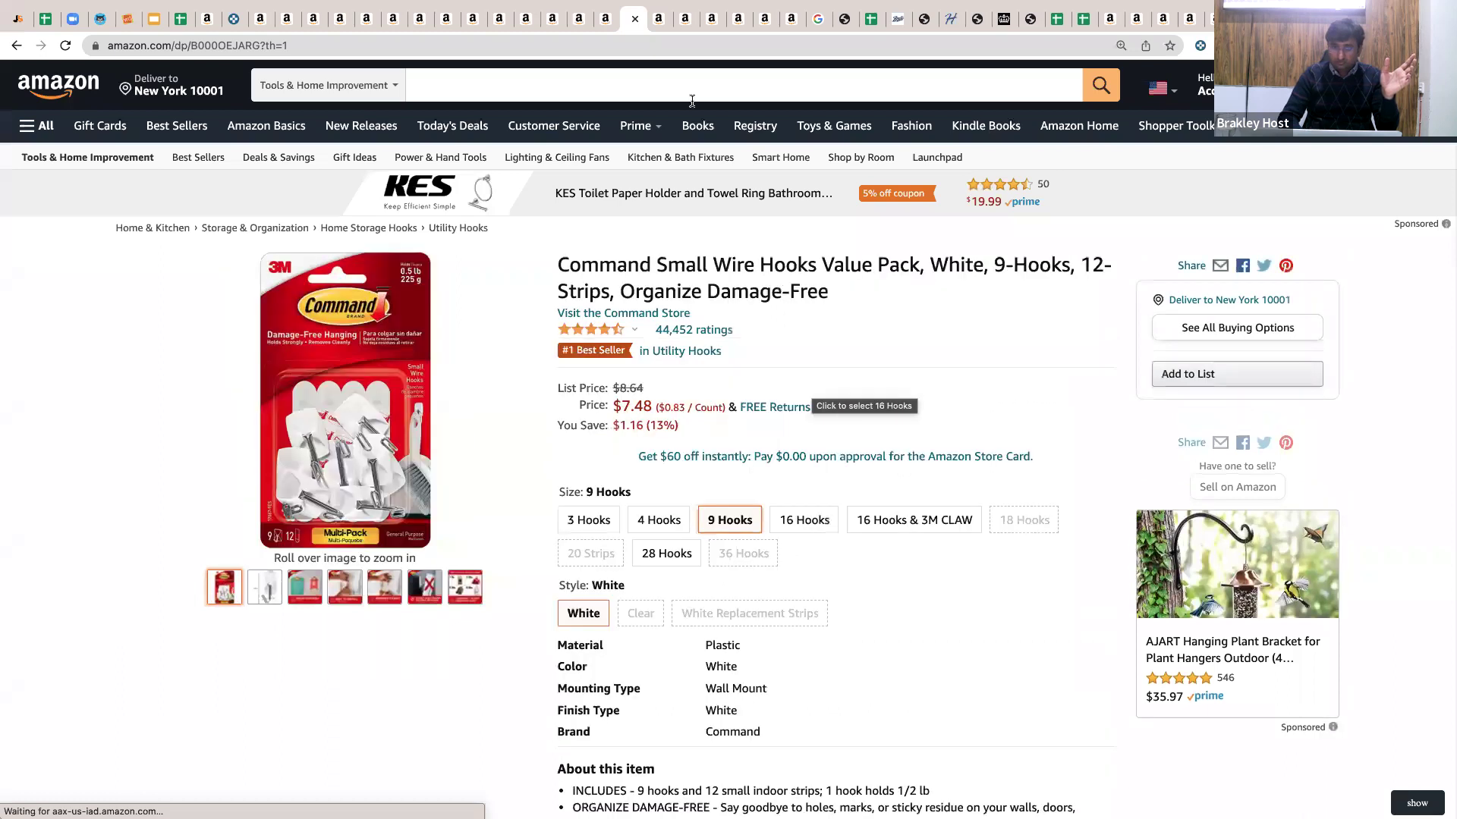
left_click(682, 25)
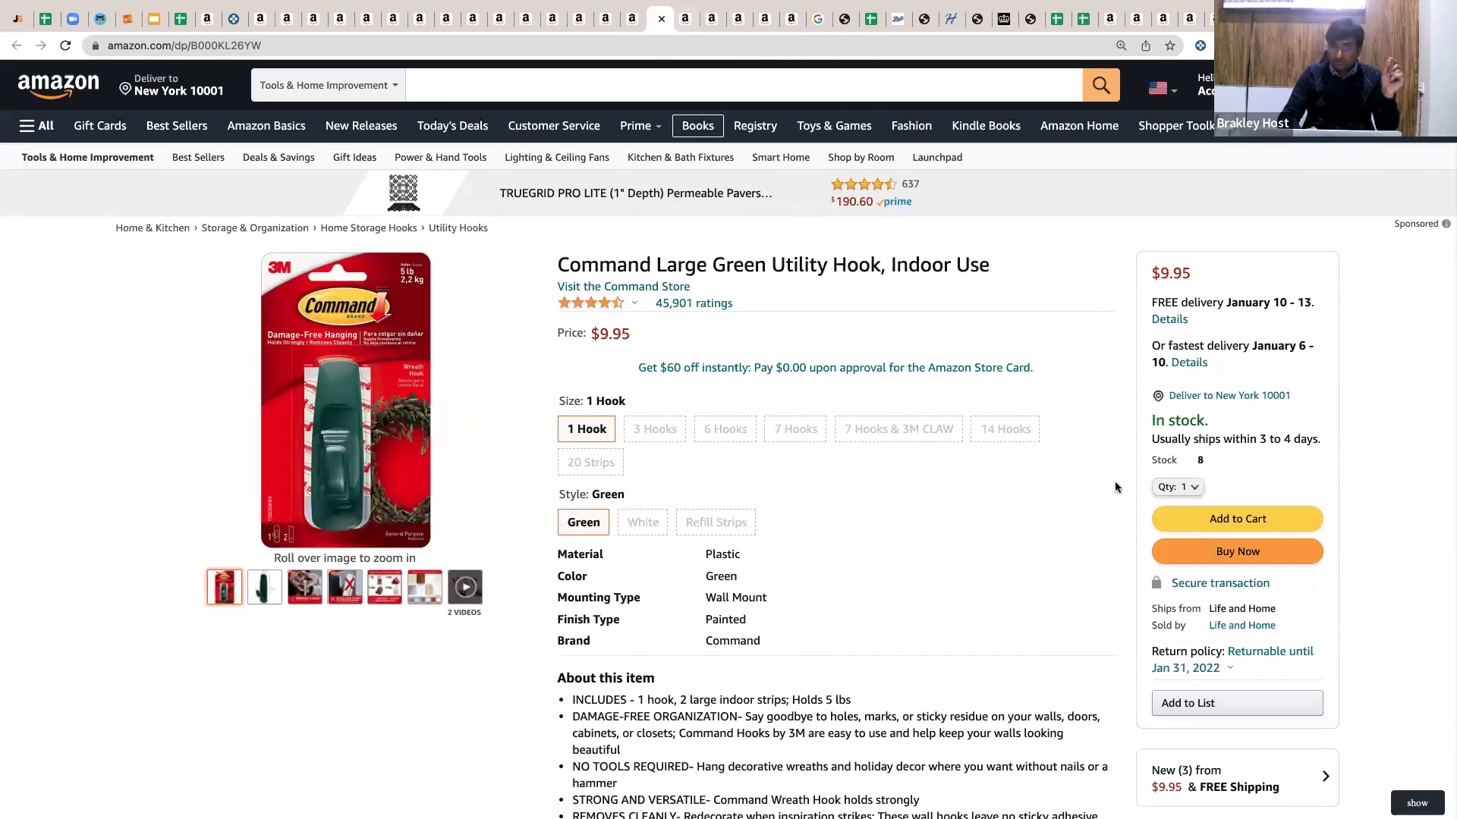
scroll(1115, 486, "down", 3)
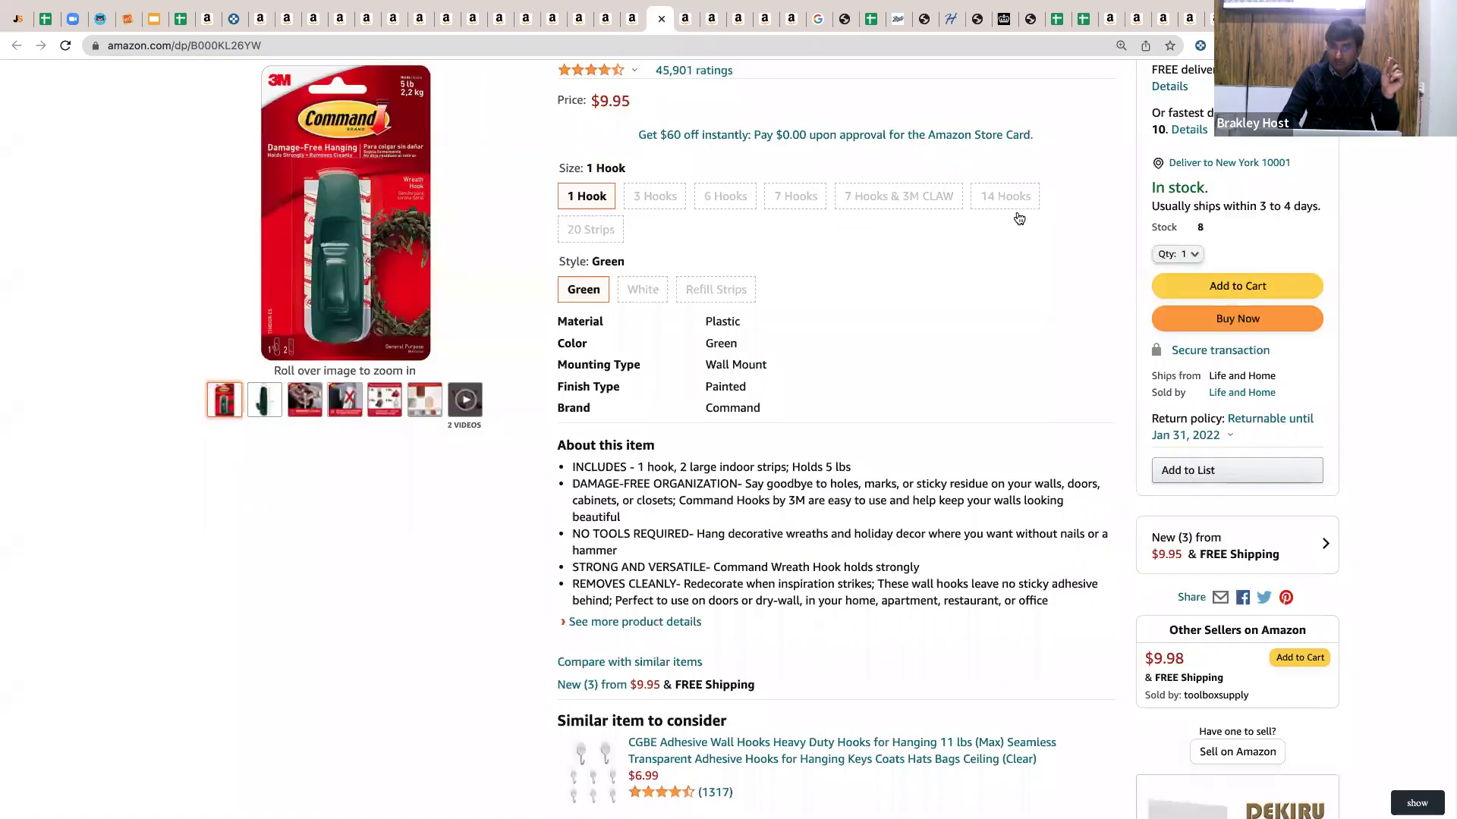
left_click(1237, 545)
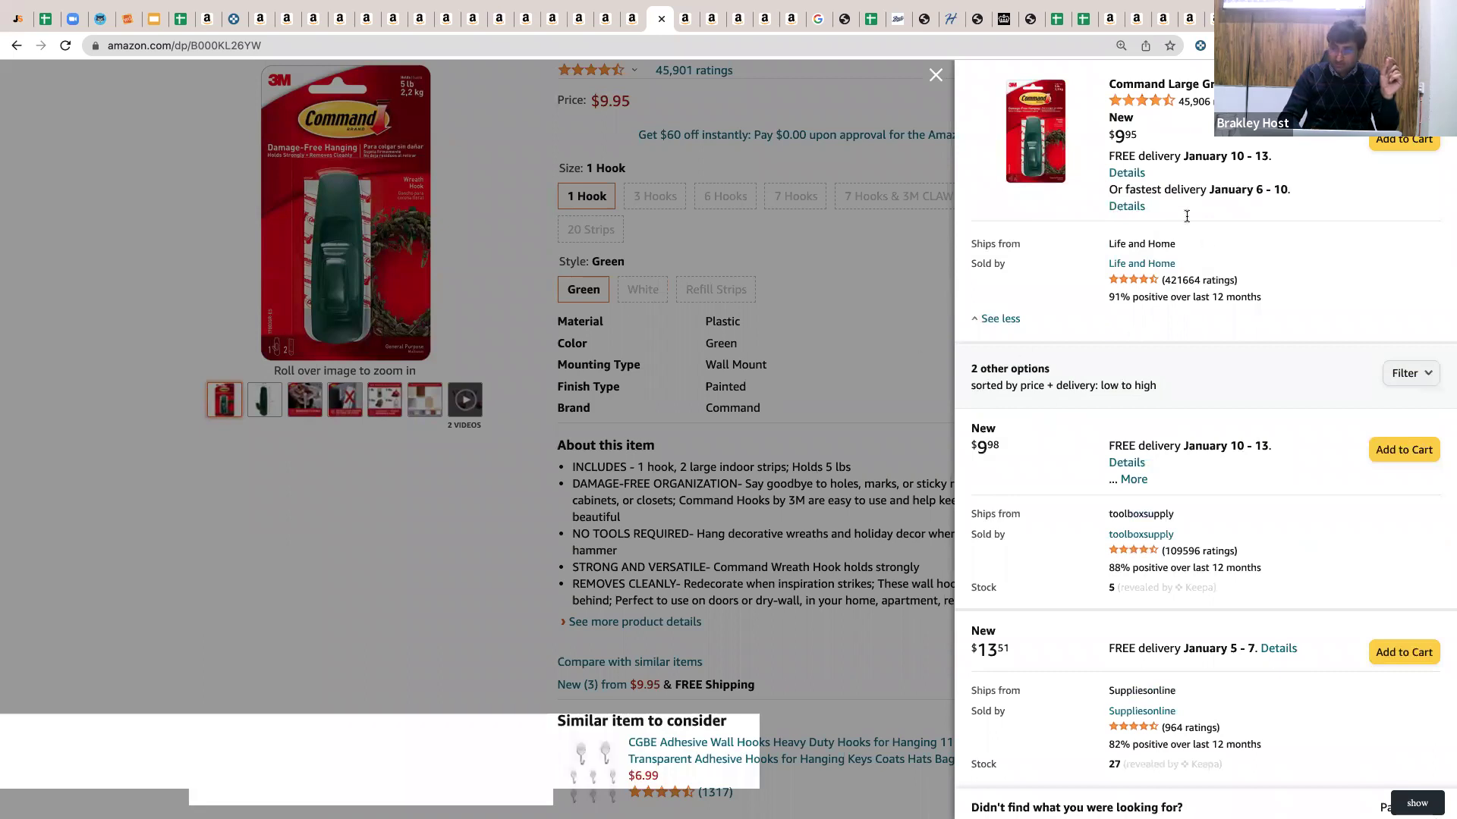
key("Escape")
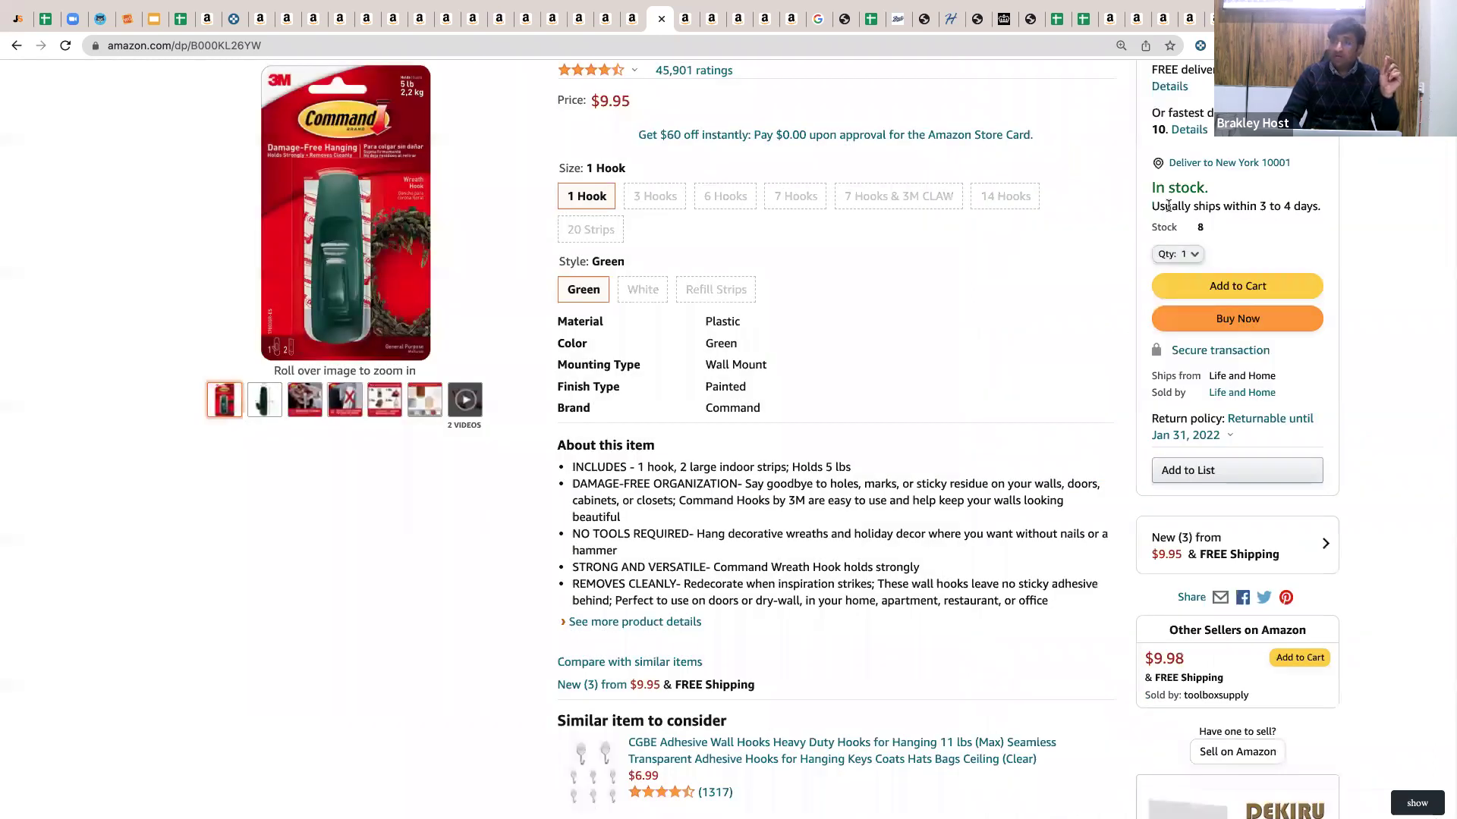
scroll(1168, 206, "up", 3)
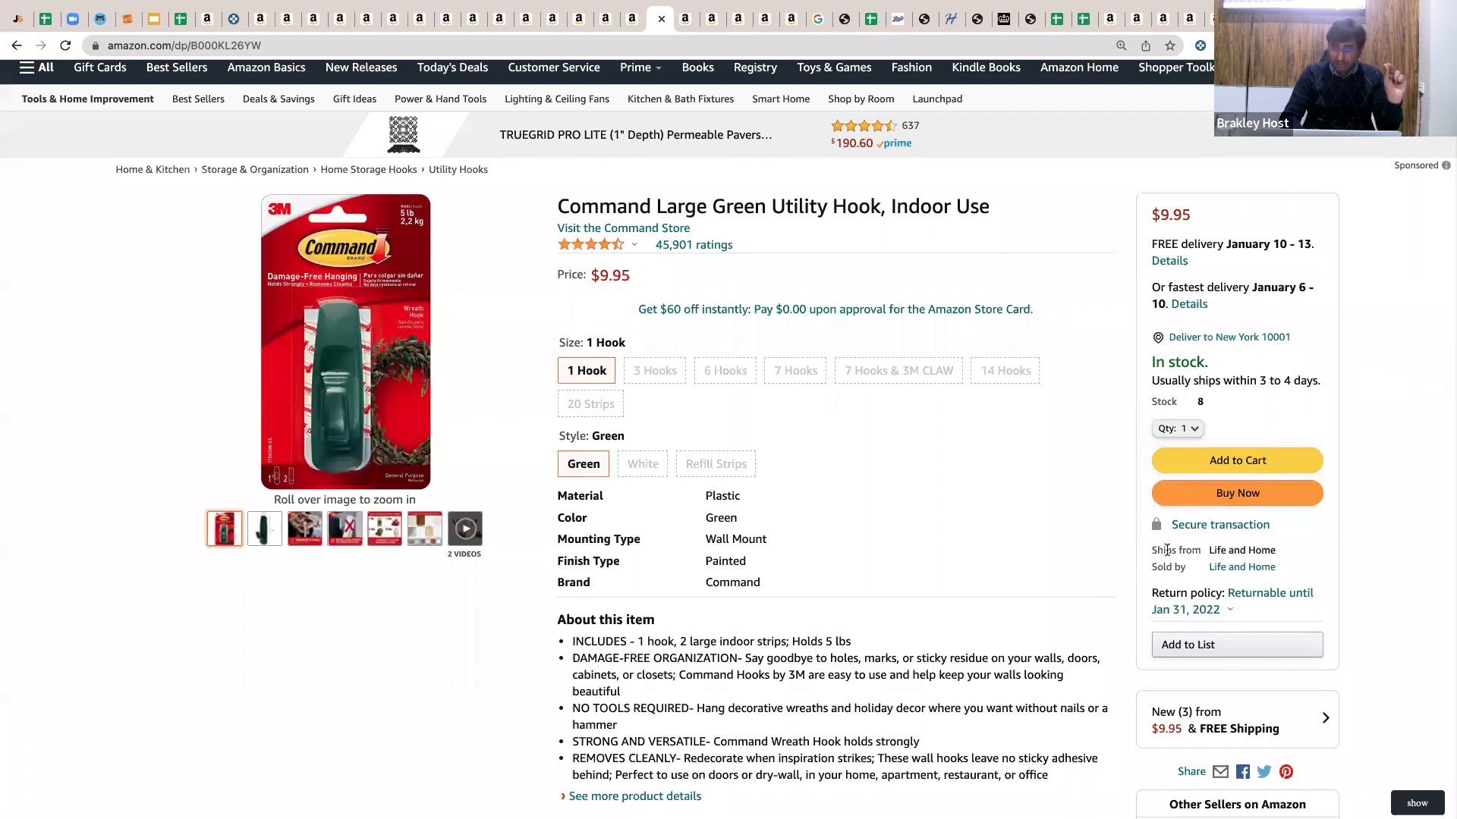
Note Life and Home as the Utility Hook's ships-from seller, then check the Stanley bottle listing.
left_click_drag(1157, 550, 1337, 577)
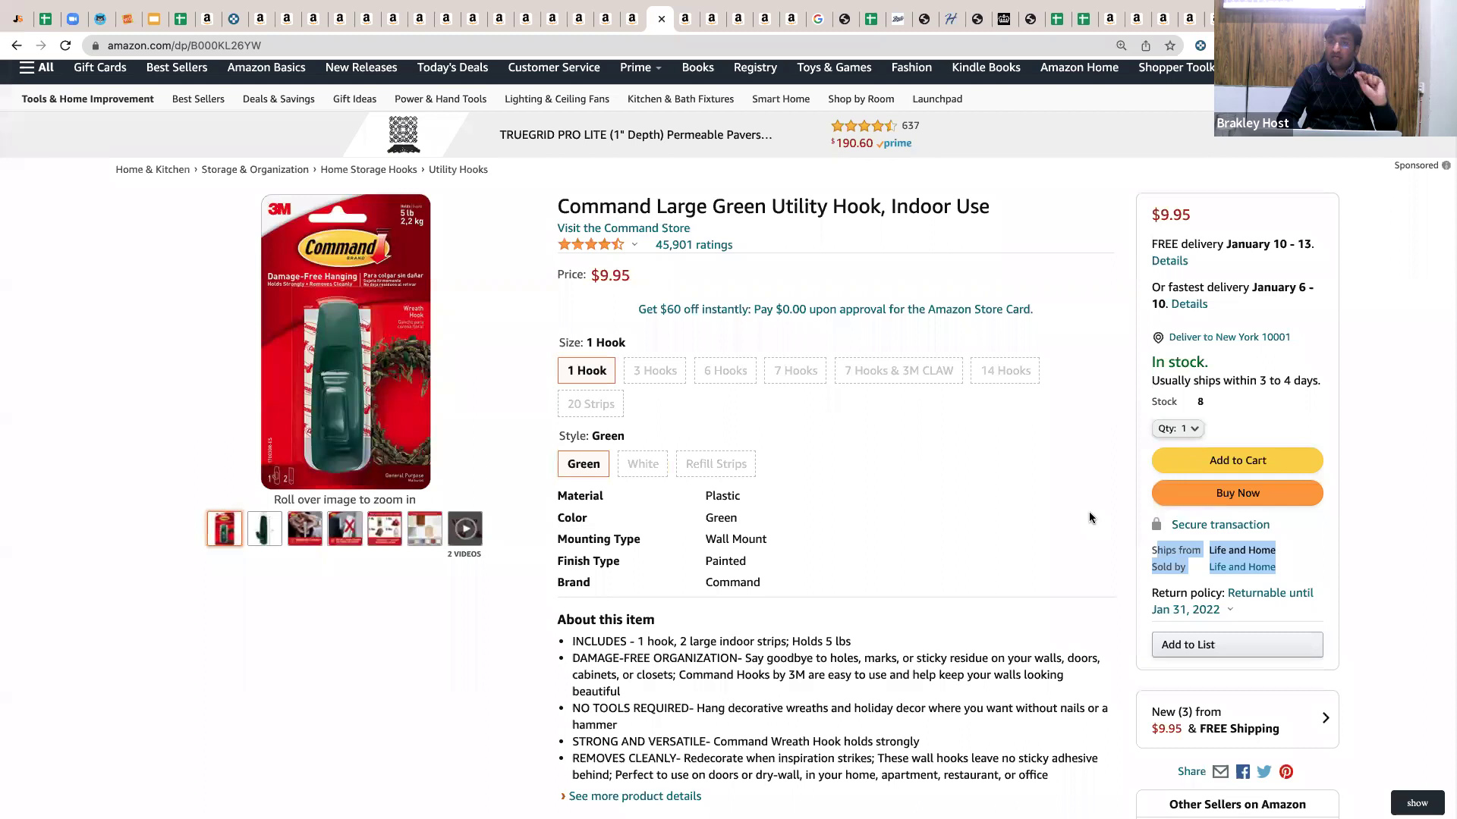
scroll(1089, 516, "down", 2)
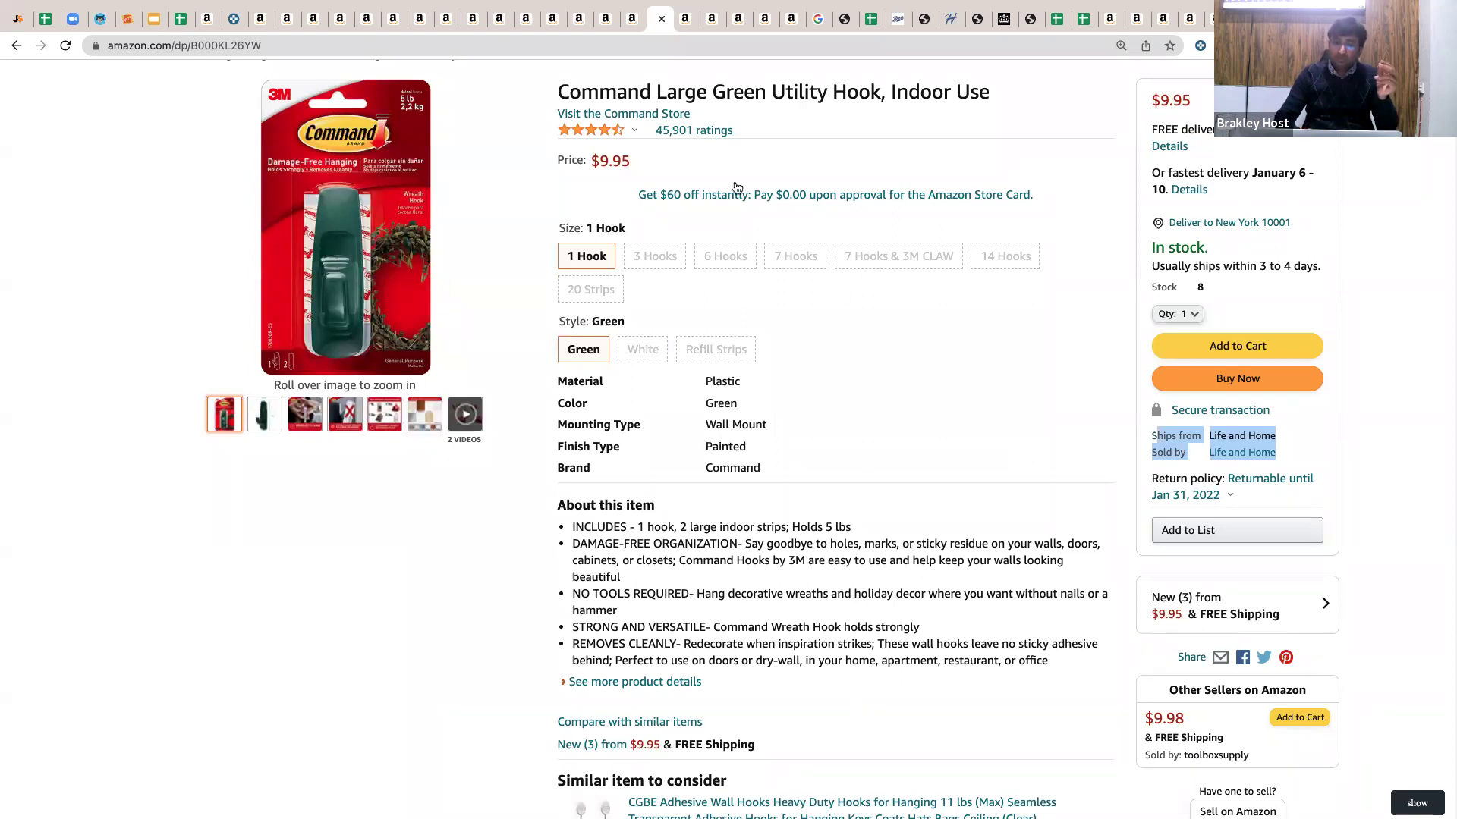
left_click(599, 21)
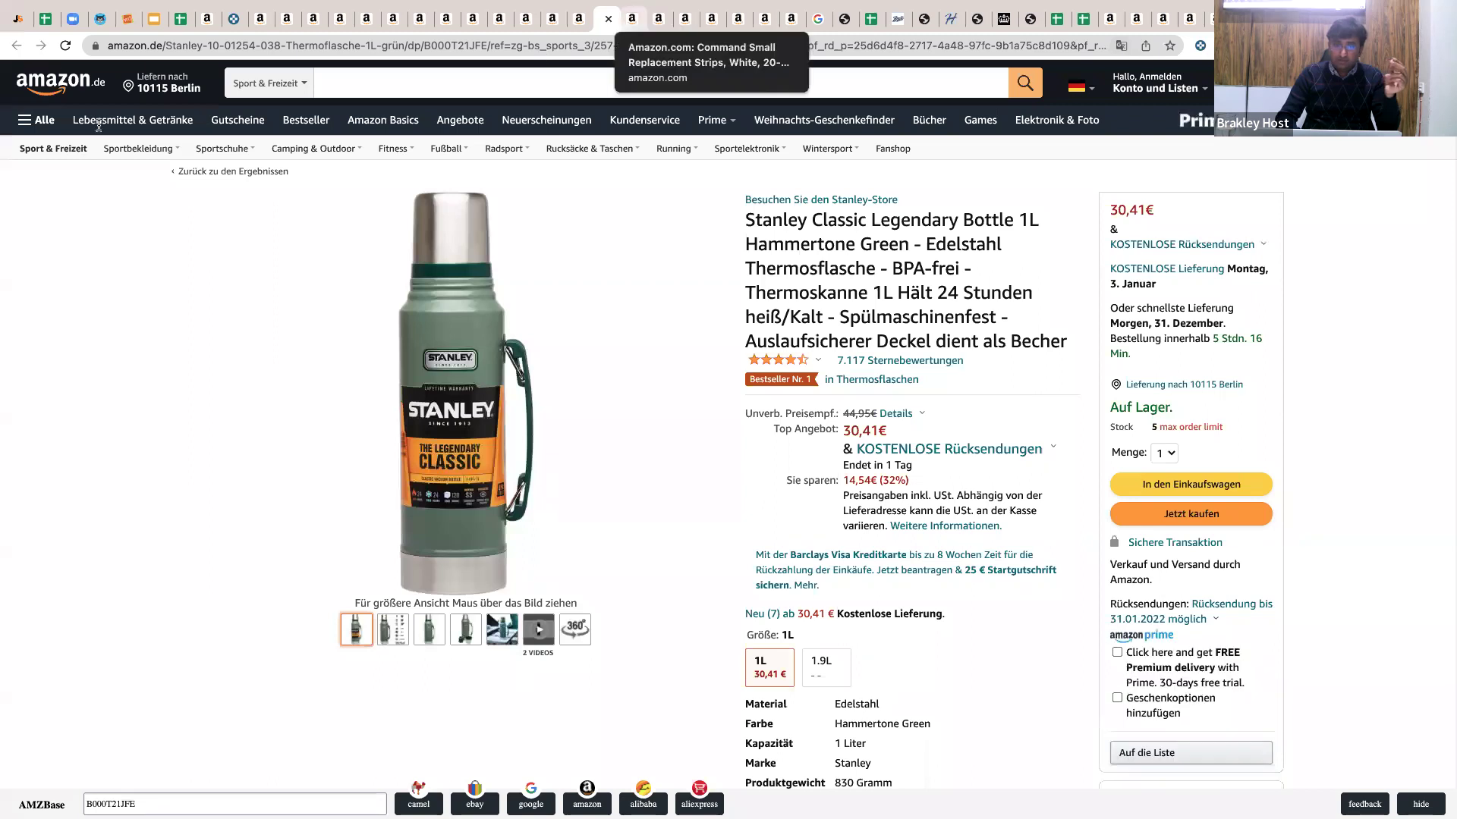
left_click(631, 20)
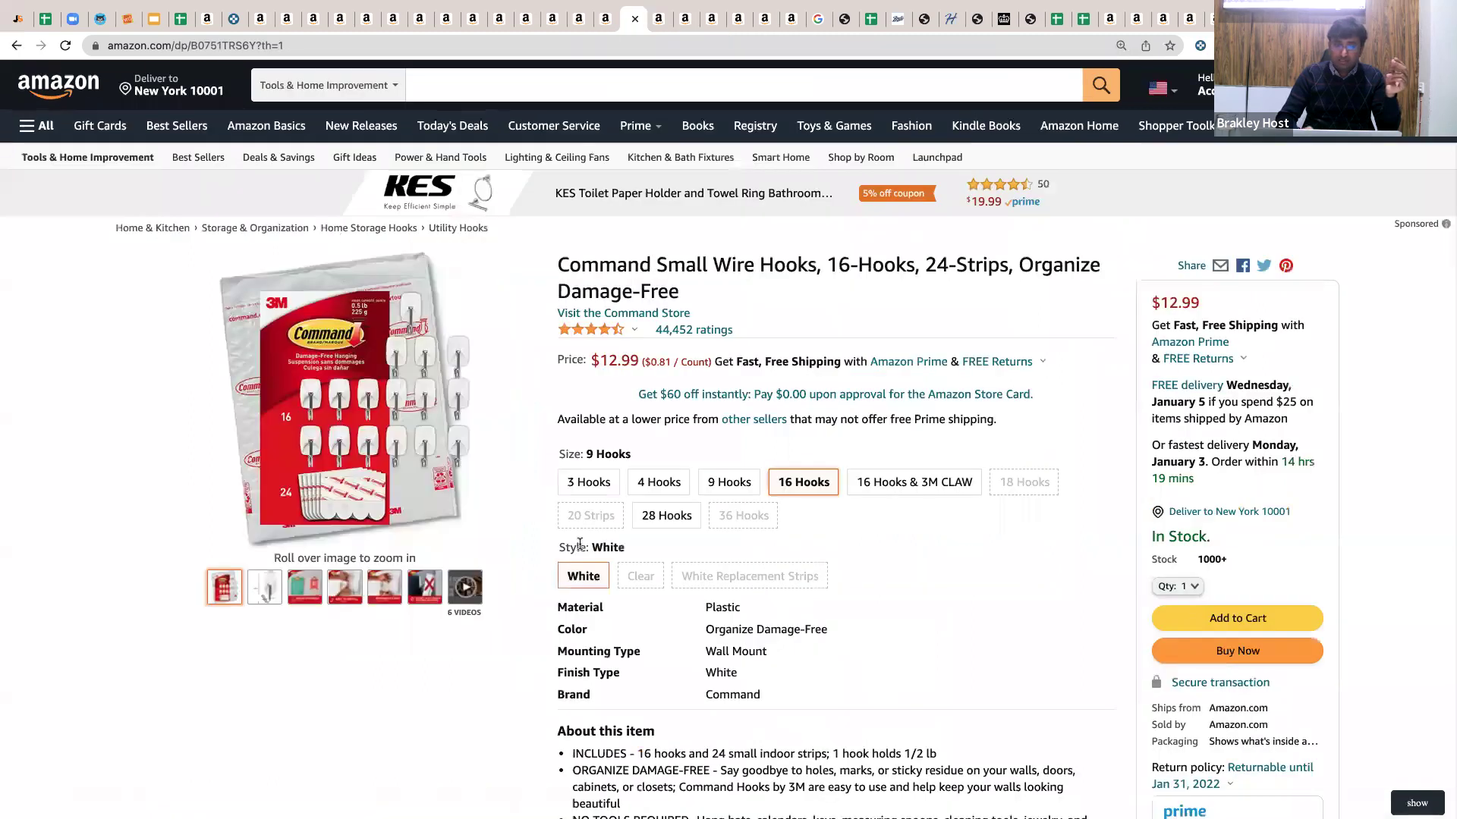
Select the 3 Hooks size of Command Small Wire Hooks ($3.60), then go back two pages.
left_click(581, 487)
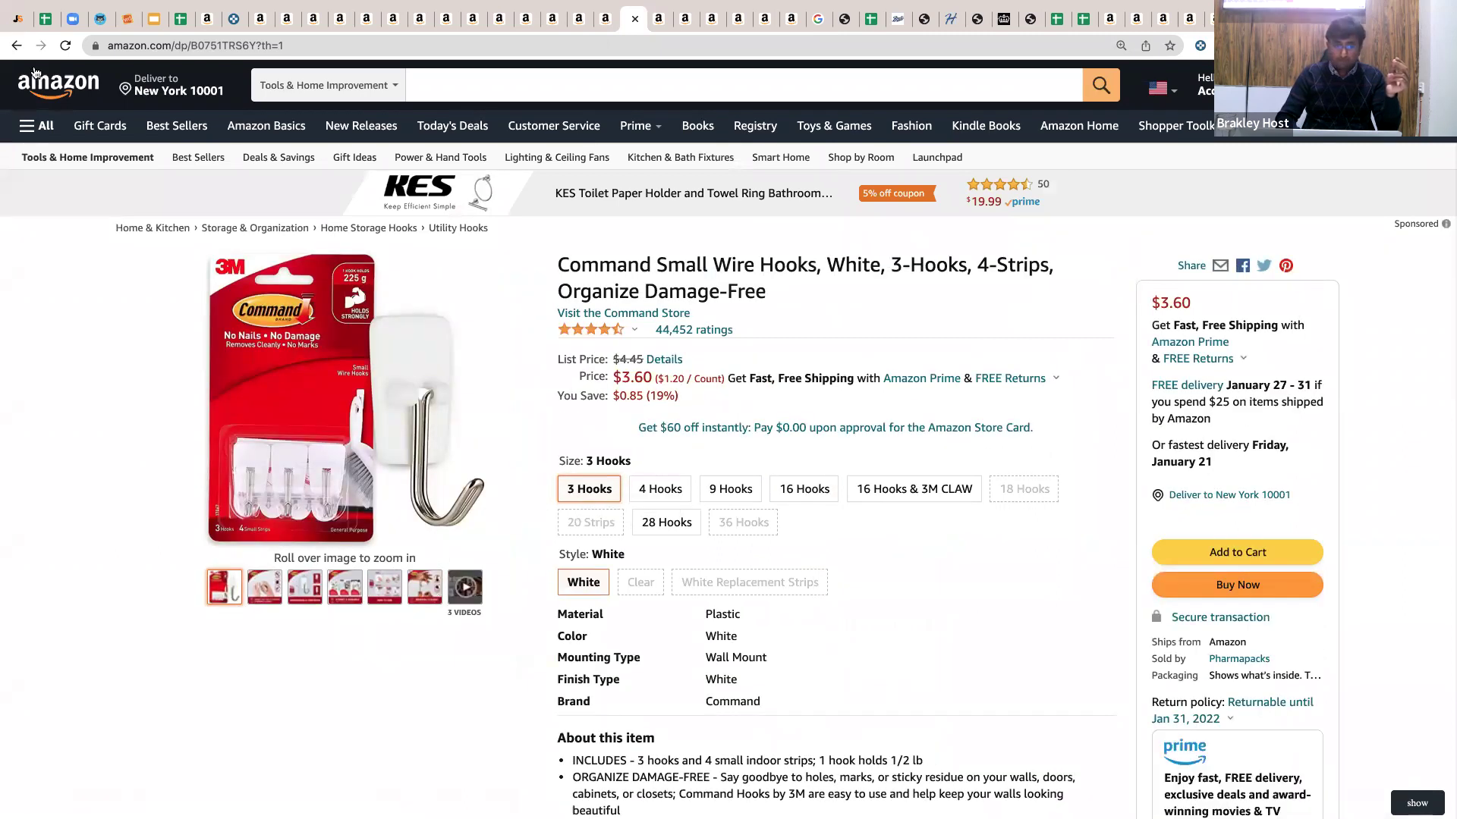
left_click(18, 47)
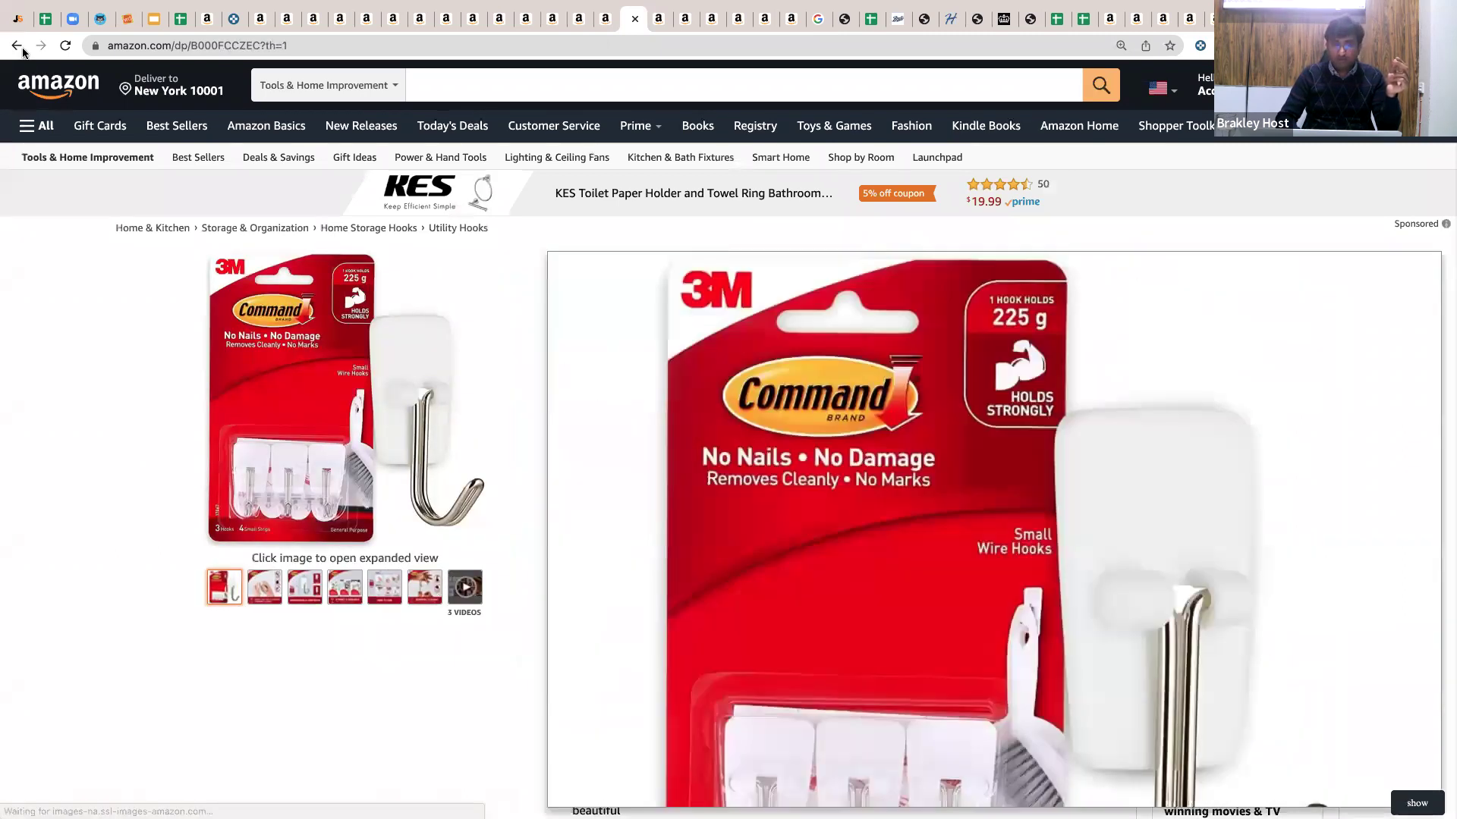
left_click(18, 47)
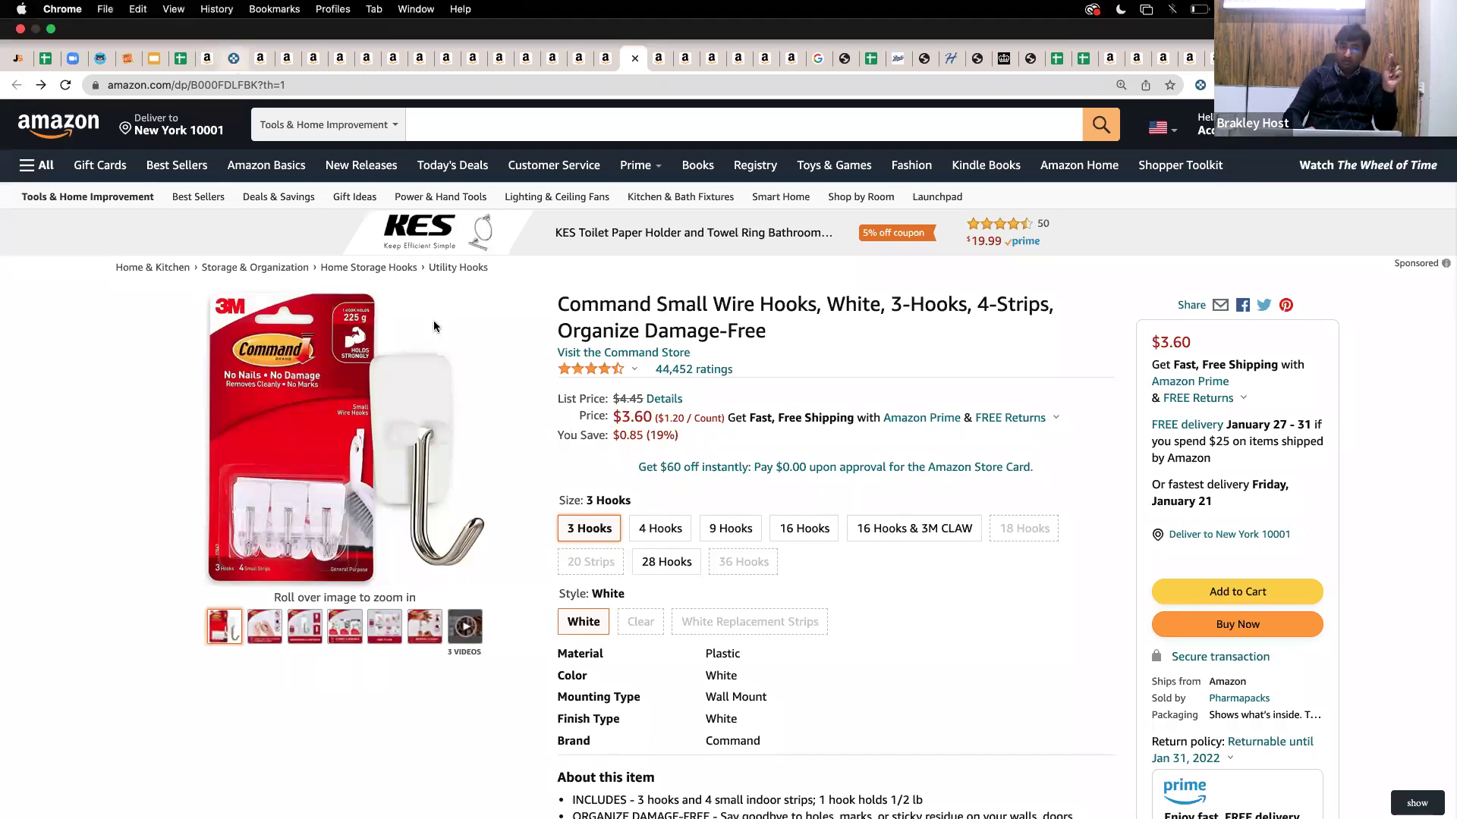
left_click(233, 59)
Require Amazon to be out of stock in the Product Finder filters.
scroll(434, 326, "down", 1)
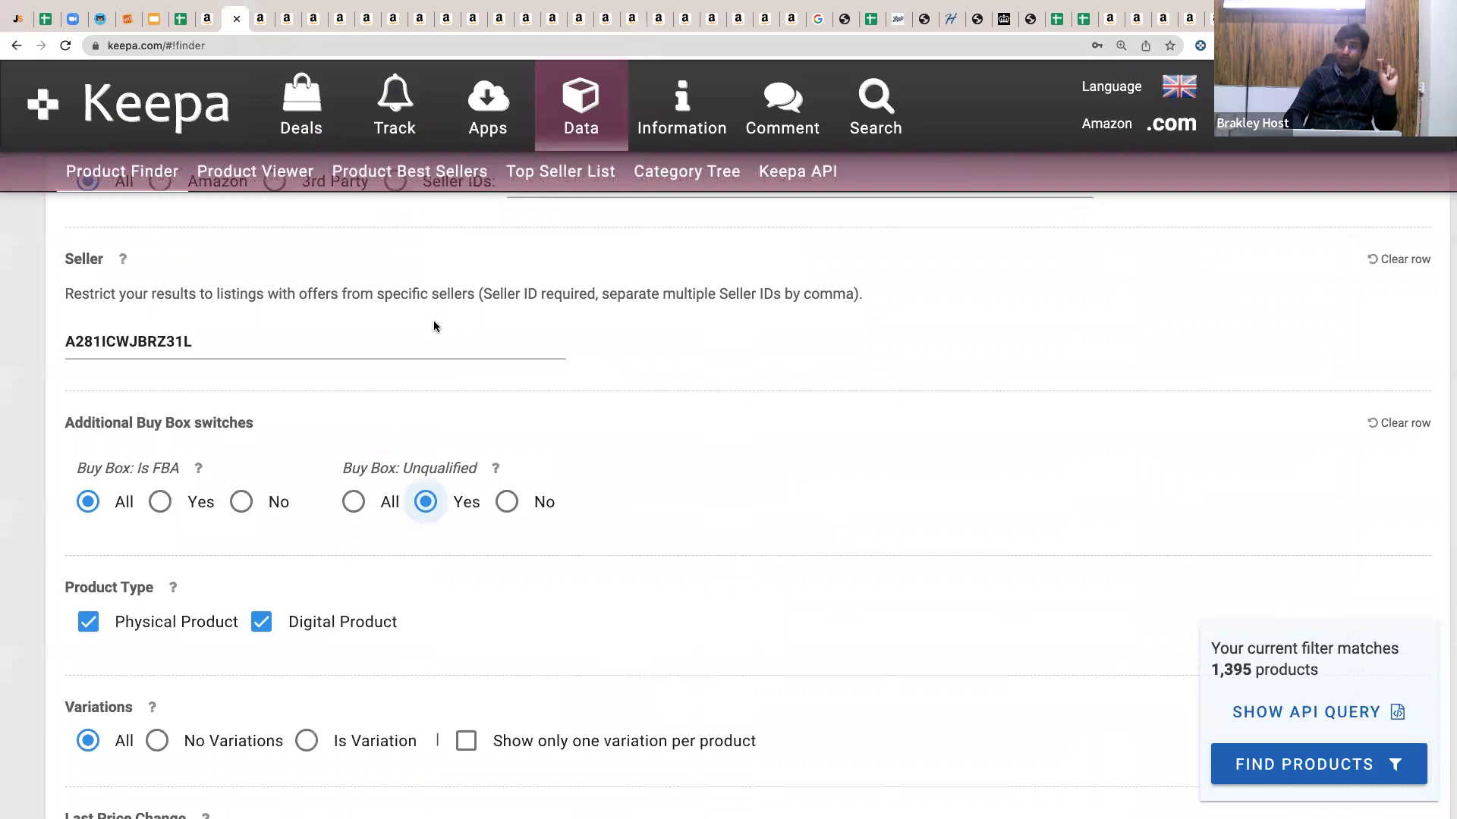
scroll(434, 327, "up", 2)
scroll(434, 322, "up", 10)
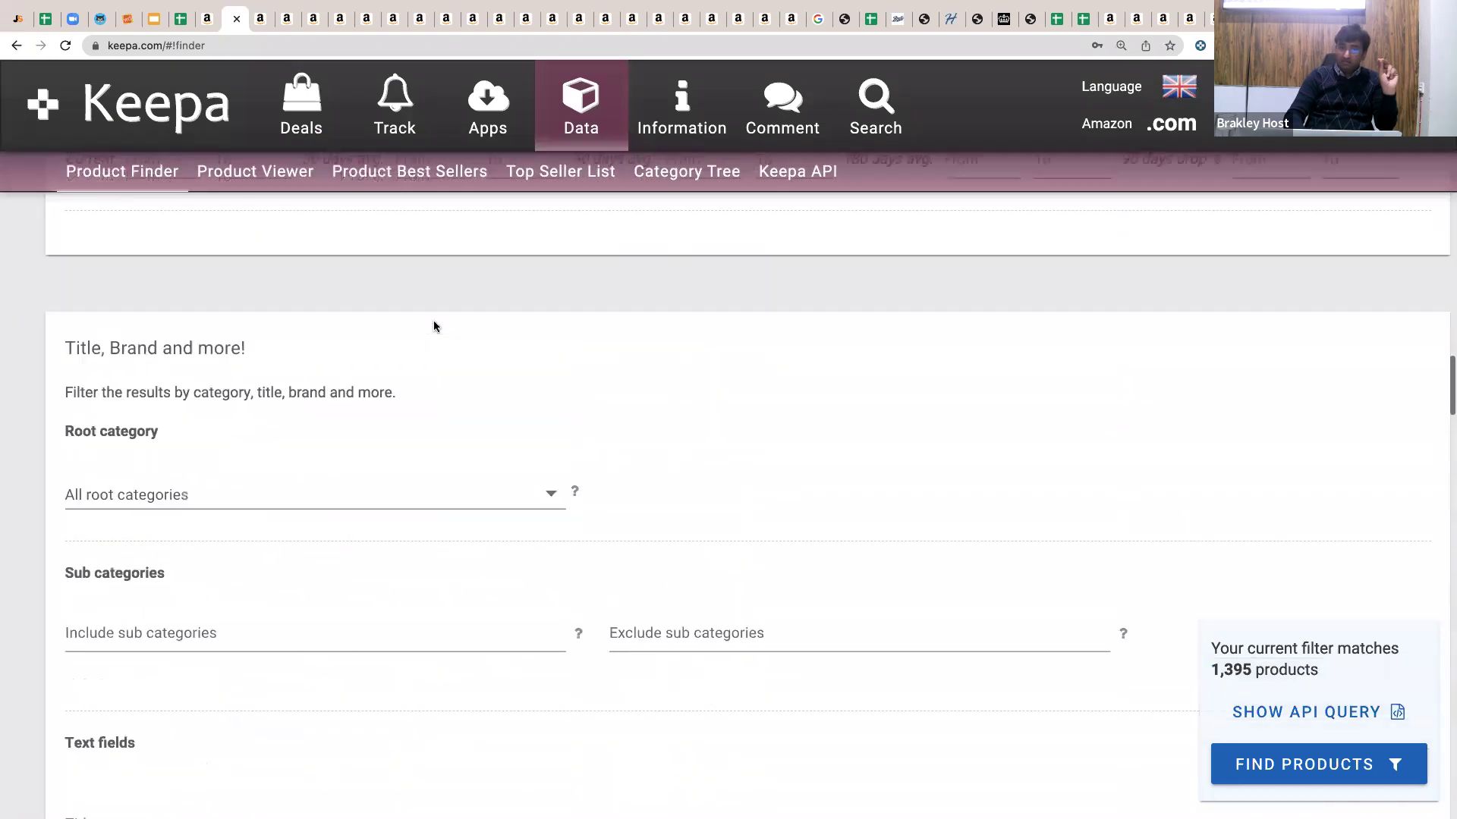
scroll(434, 323, "up", 15)
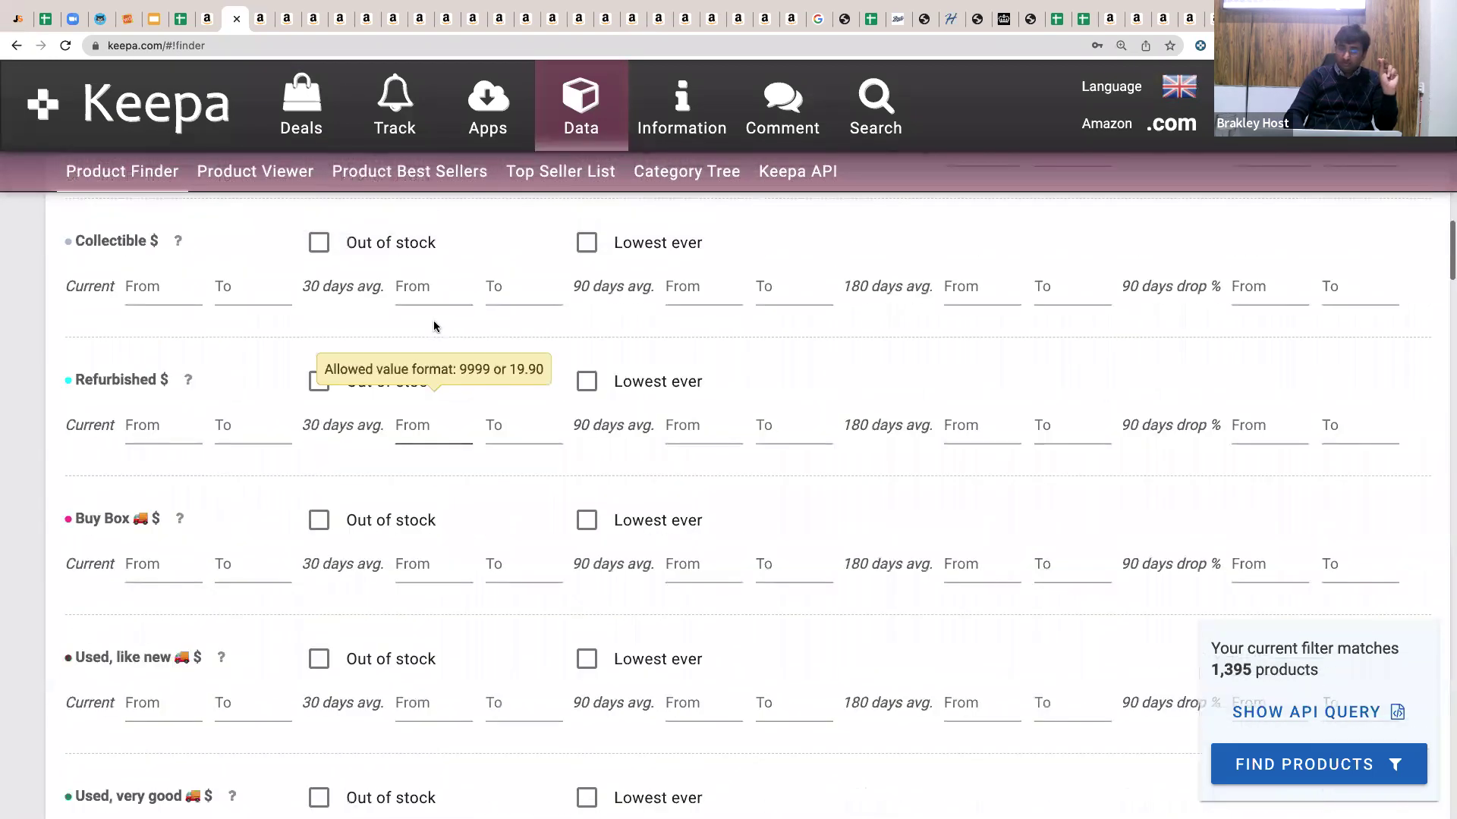
scroll(430, 338, "up", 2)
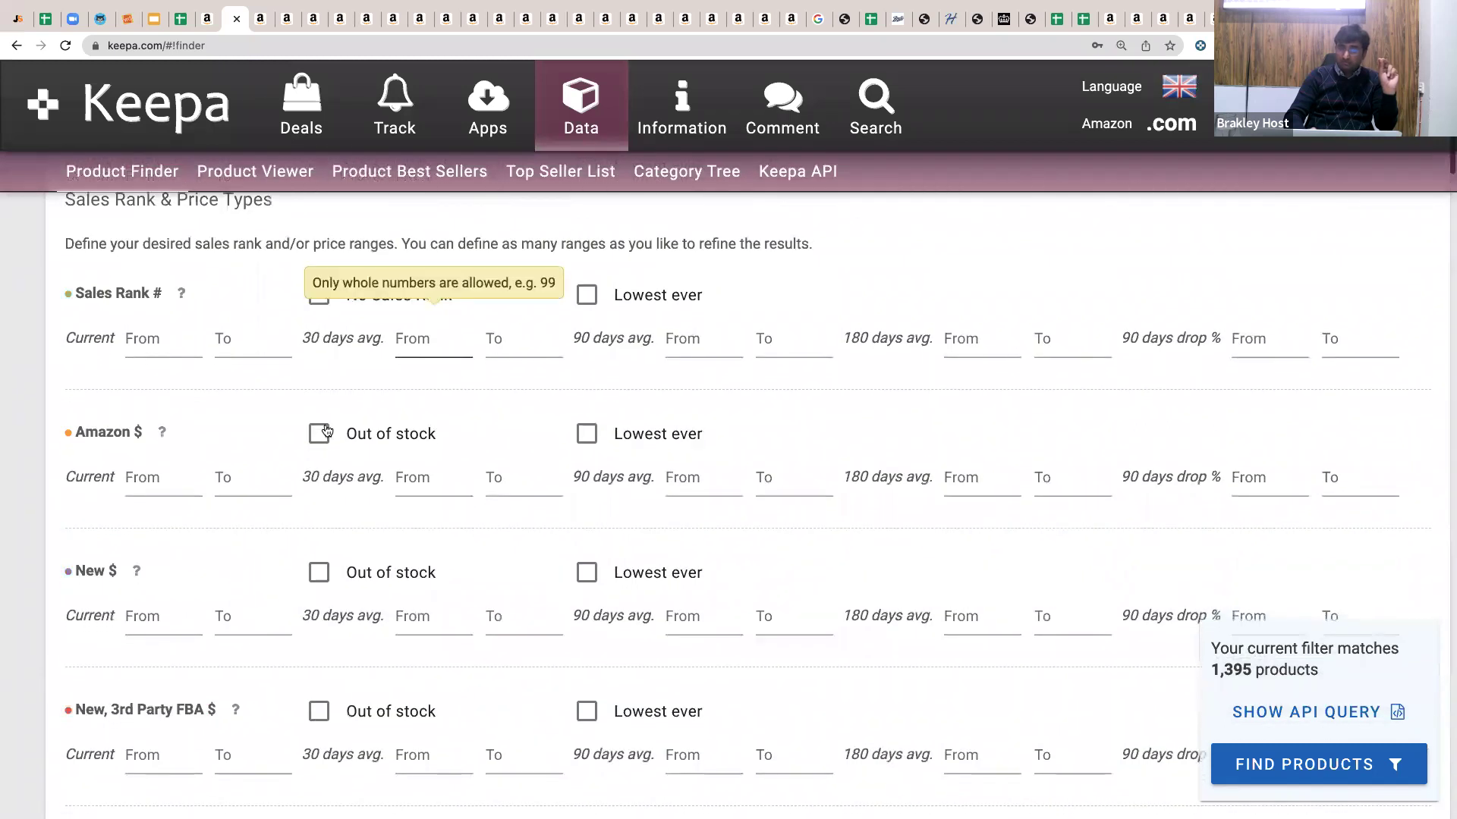
left_click(325, 431)
Set Buy Box: Unqualified to Yes, bringing the matches down to 1,392 products.
scroll(325, 432, "down", 20)
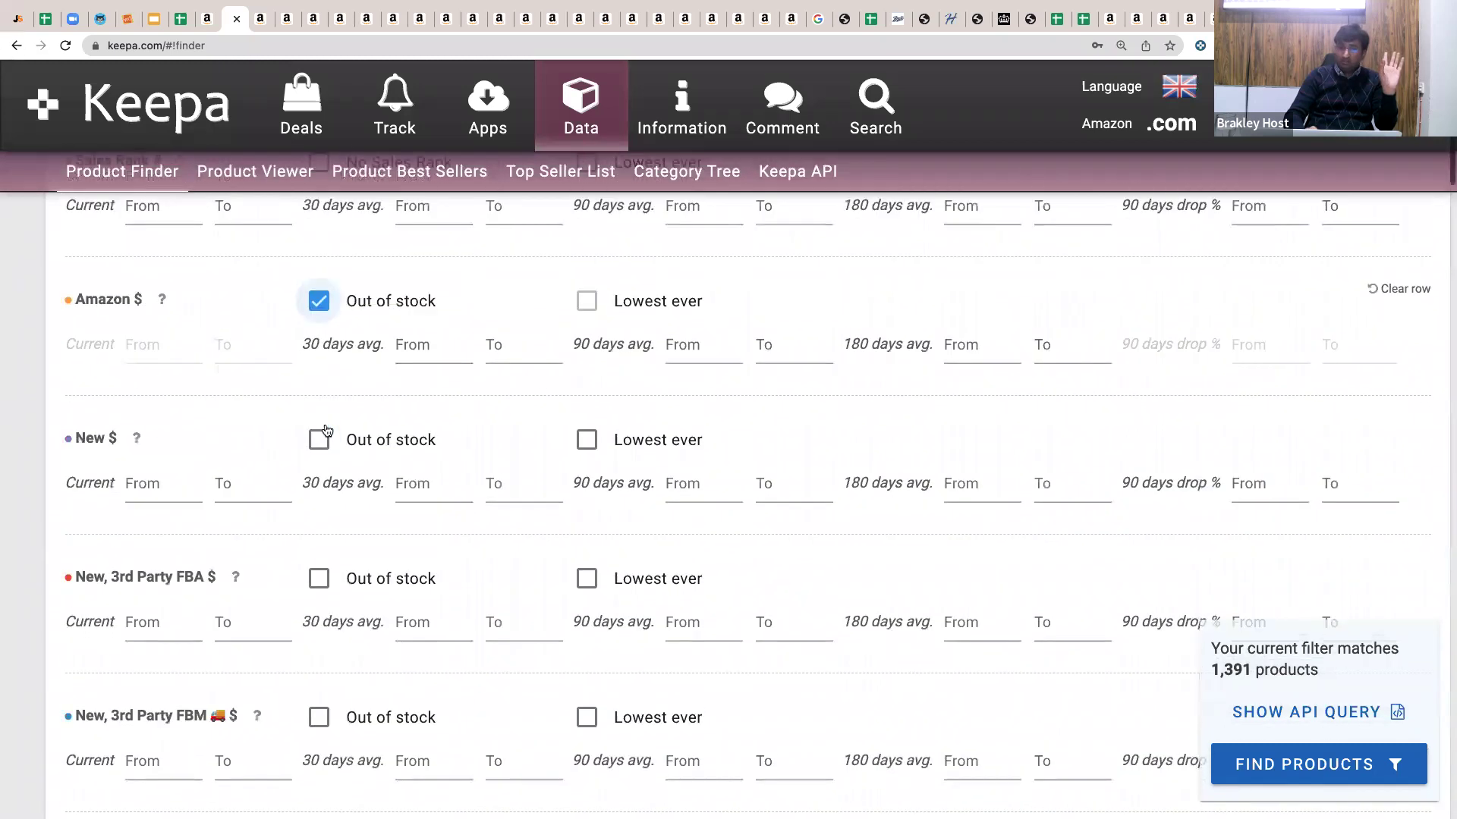
scroll(345, 466, "down", 10)
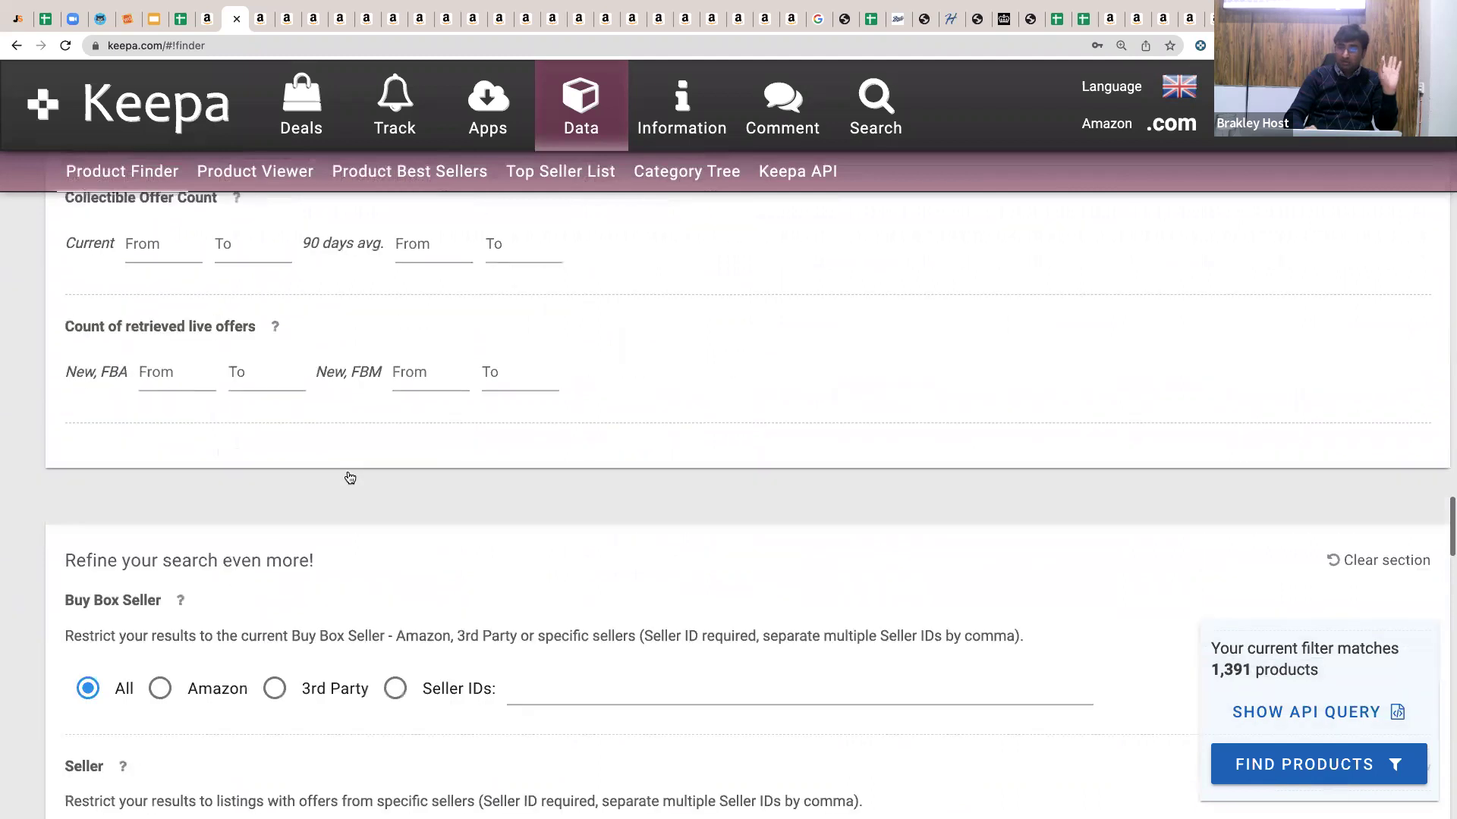
left_click(371, 478)
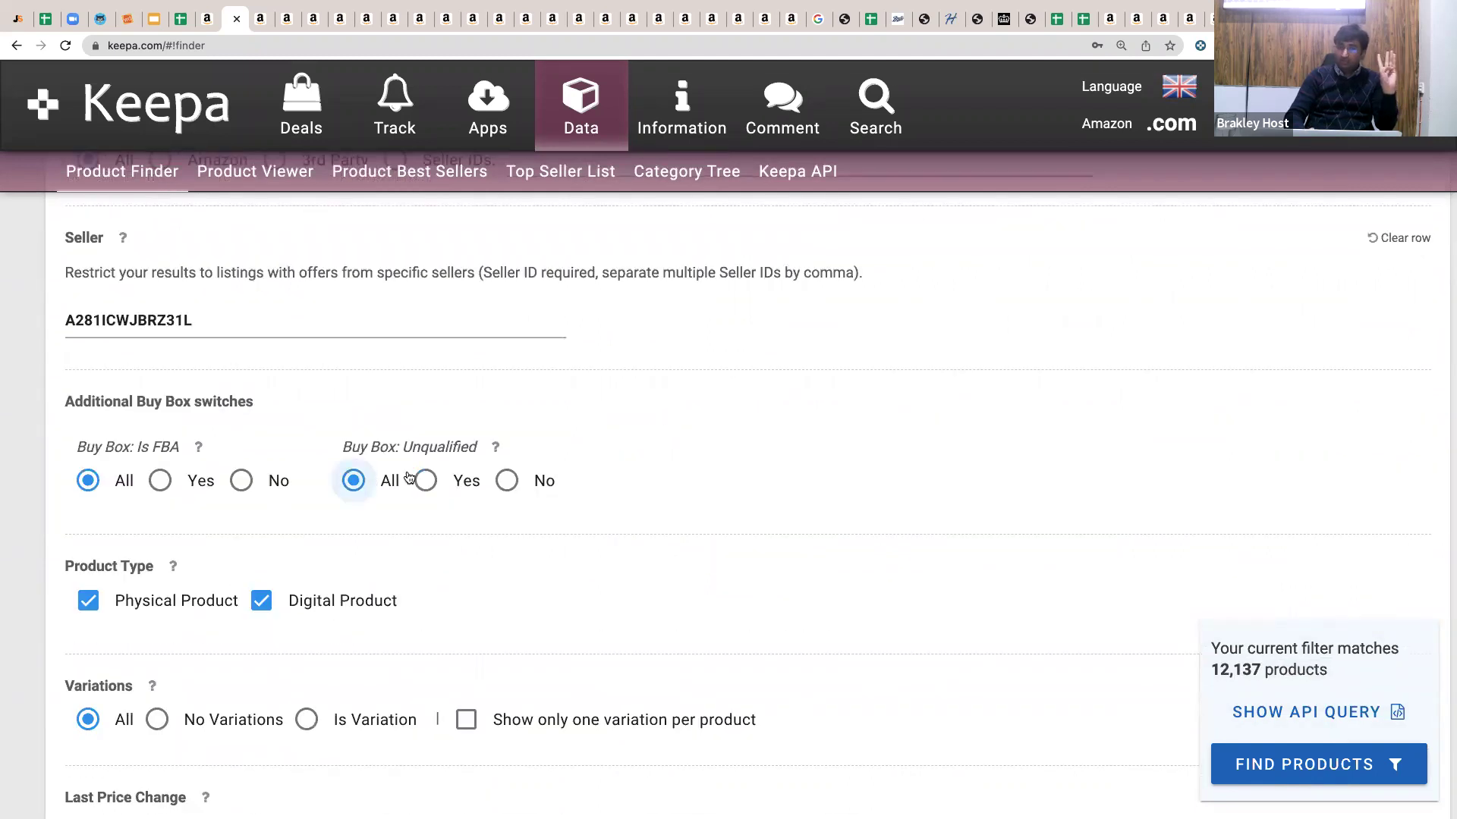
left_click(410, 479)
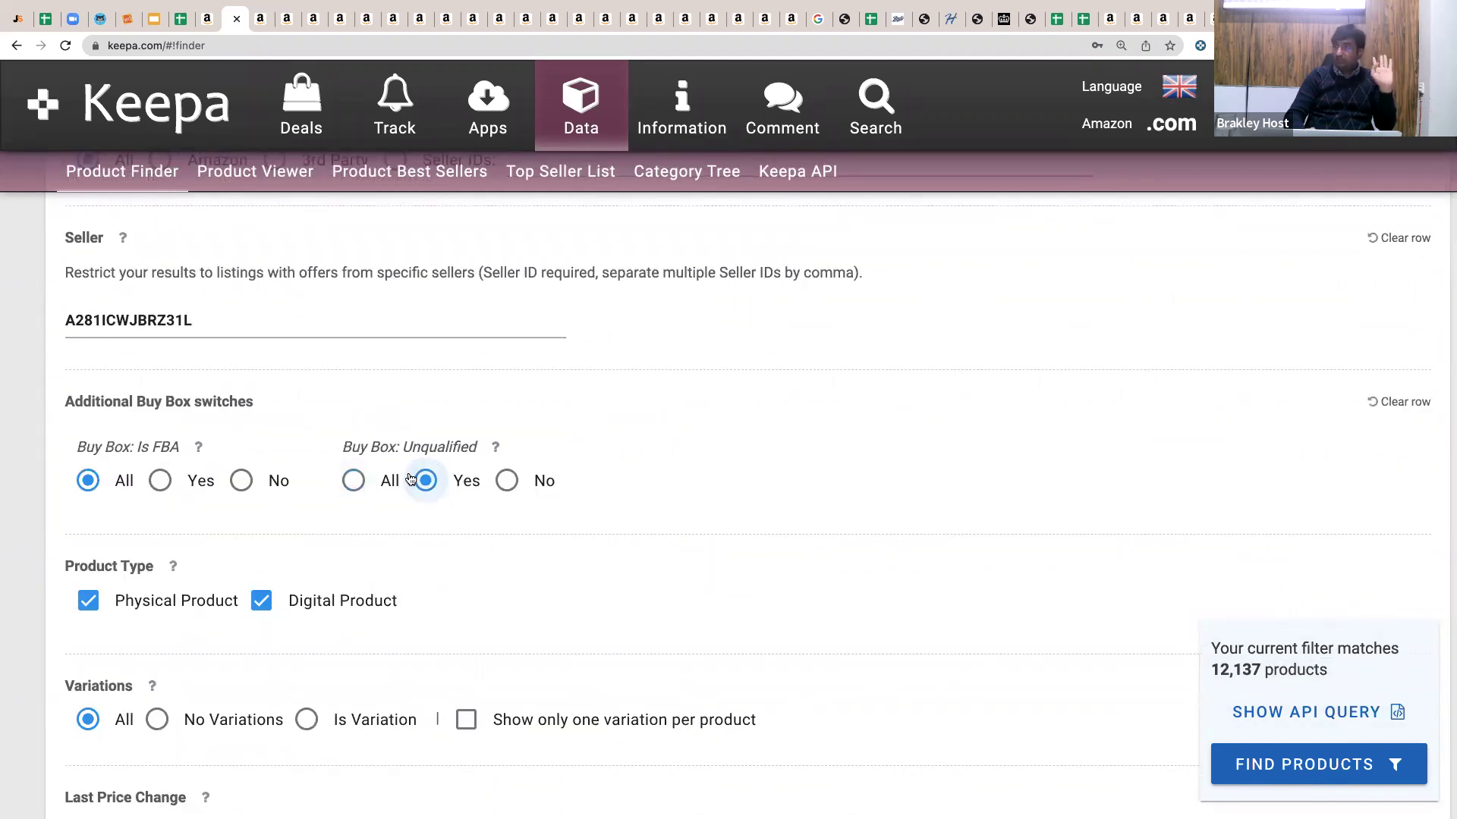
scroll(411, 478, "down", 3)
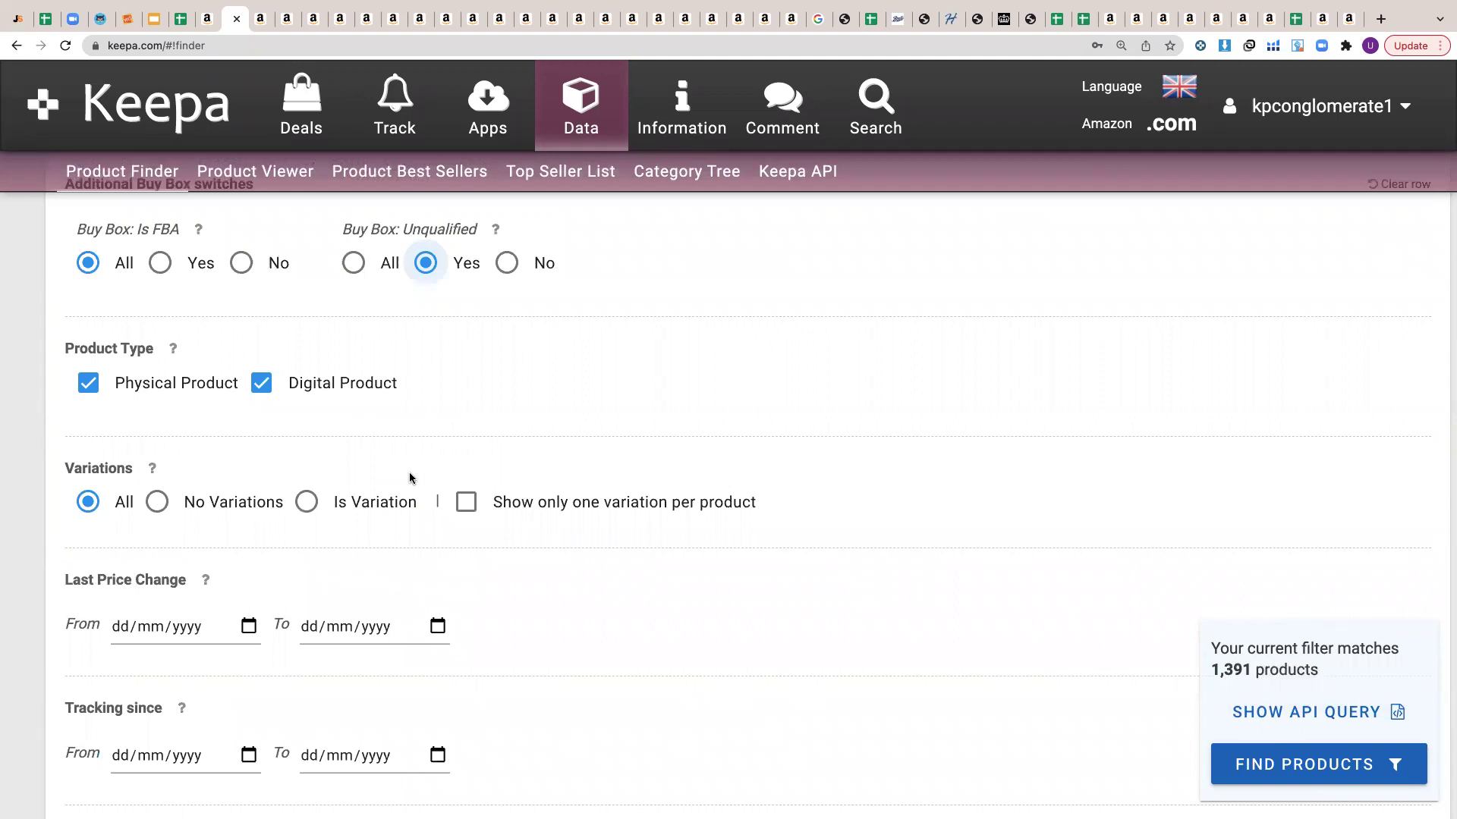
scroll(410, 478, "up", 15)
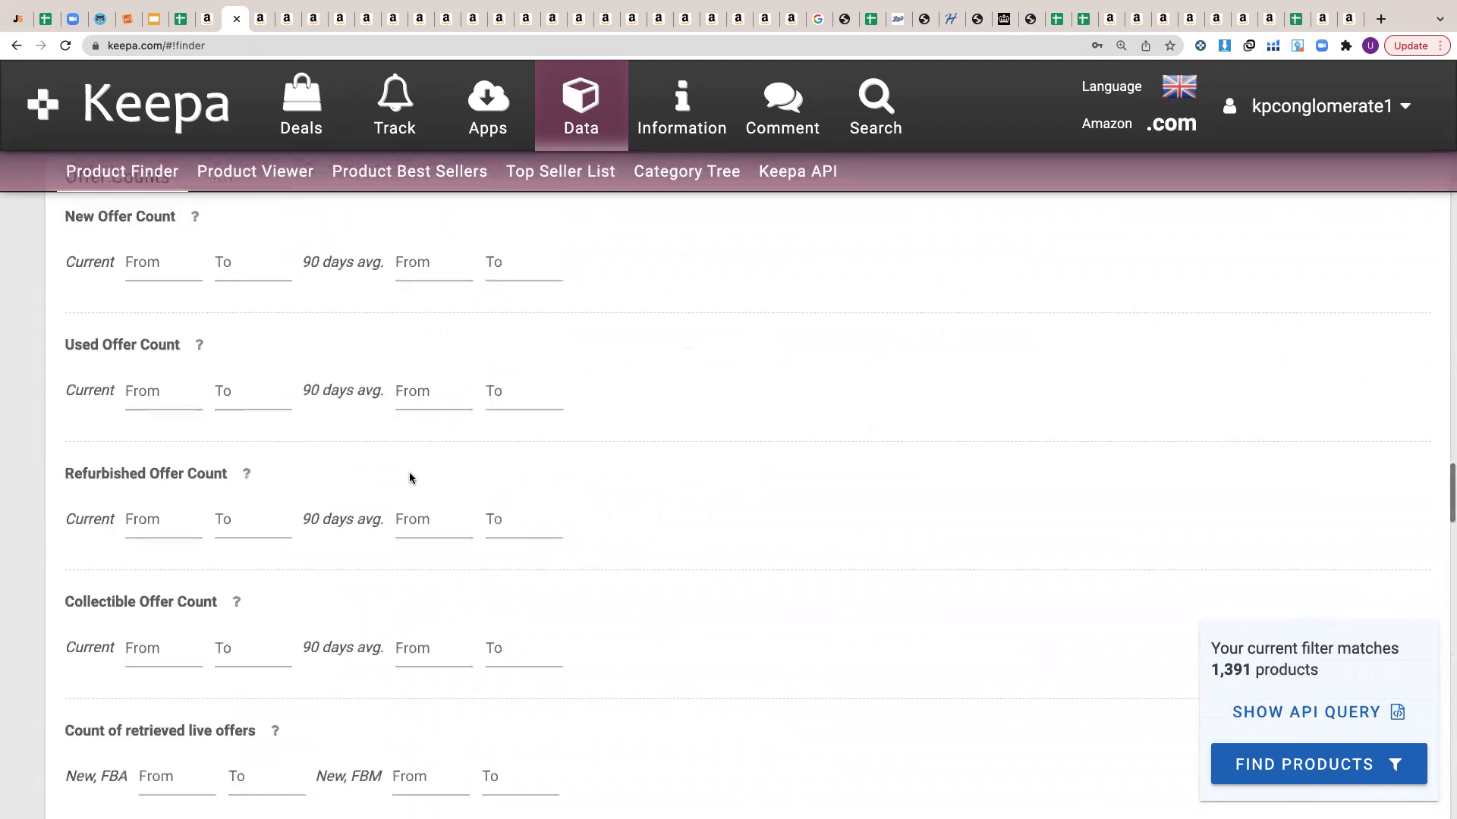
scroll(410, 472, "up", 20)
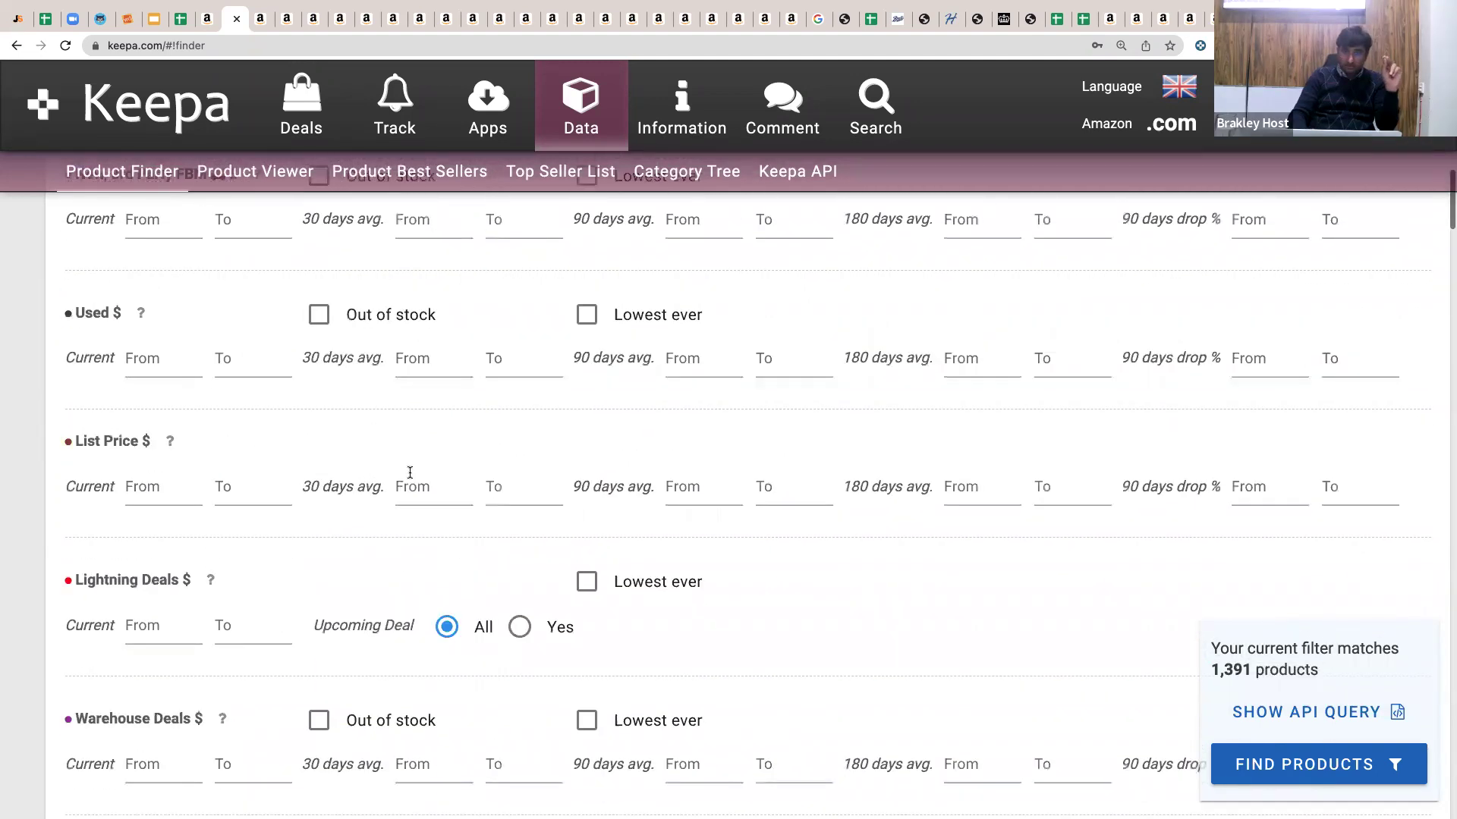
scroll(329, 411, "down", 15)
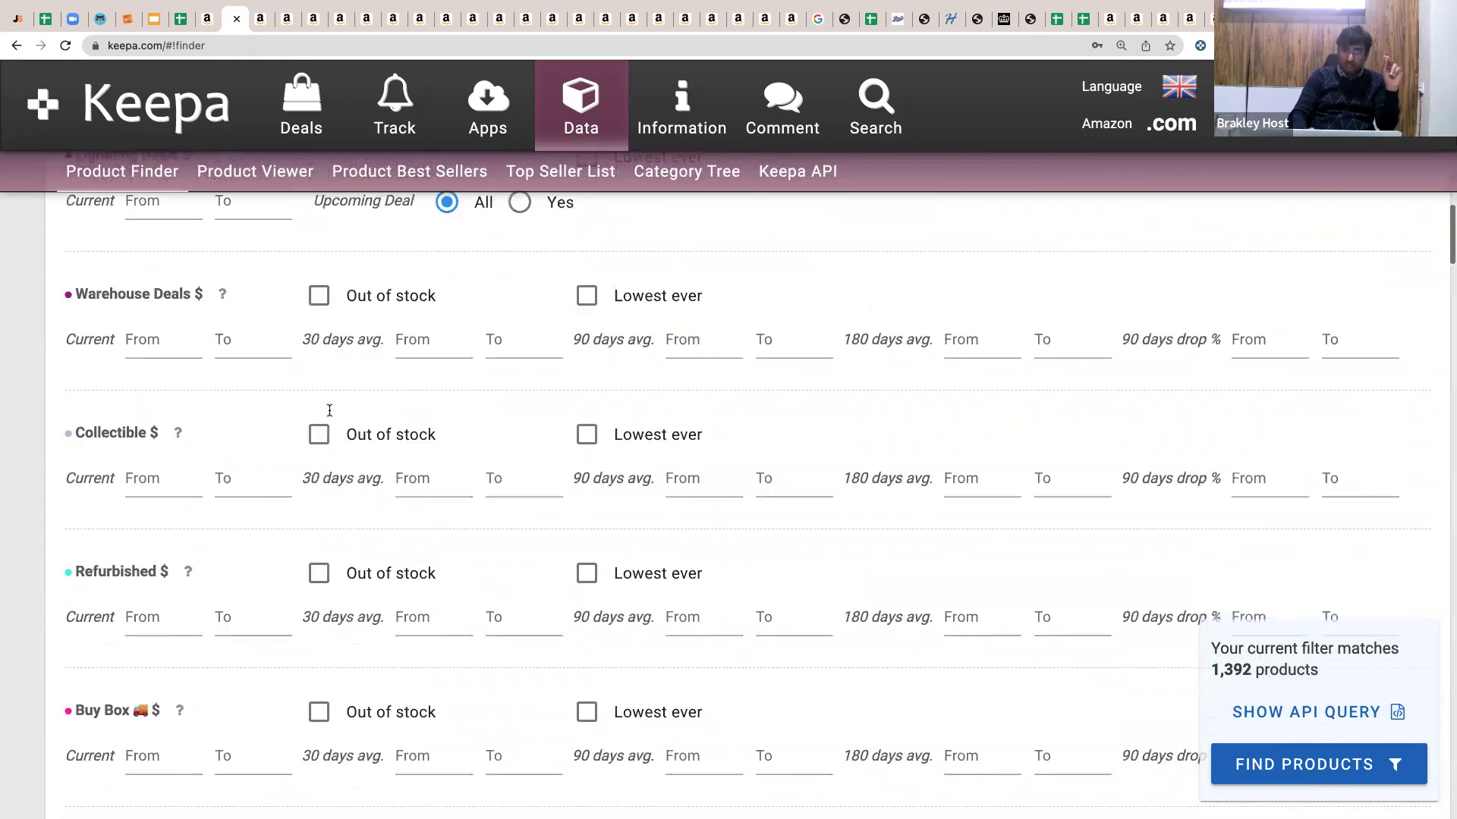
scroll(330, 411, "down", 15)
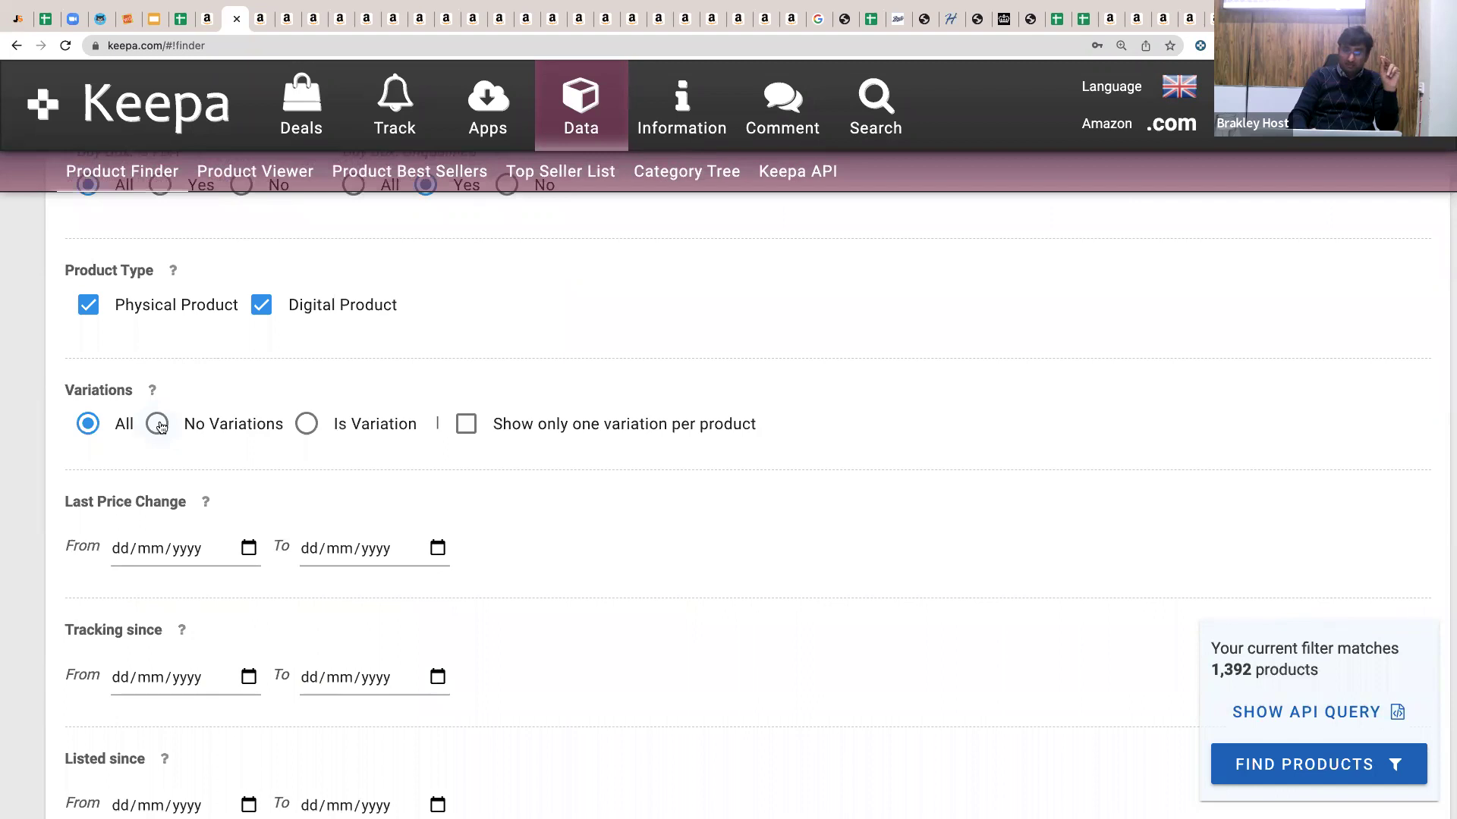
Restrict results to No Variations (1,032 matches) and run Find Products.
left_click(158, 424)
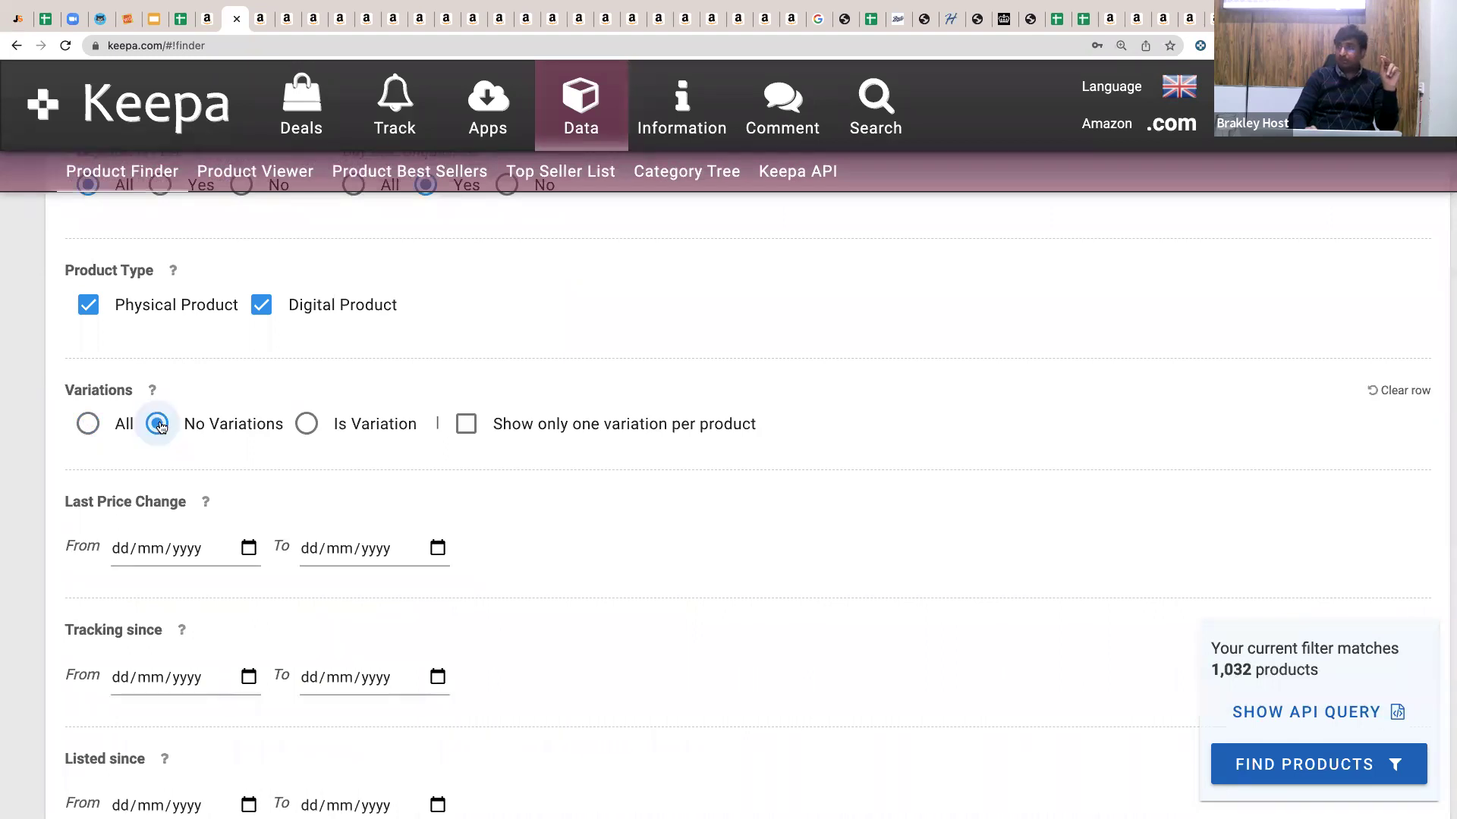
scroll(159, 424, "up", 5)
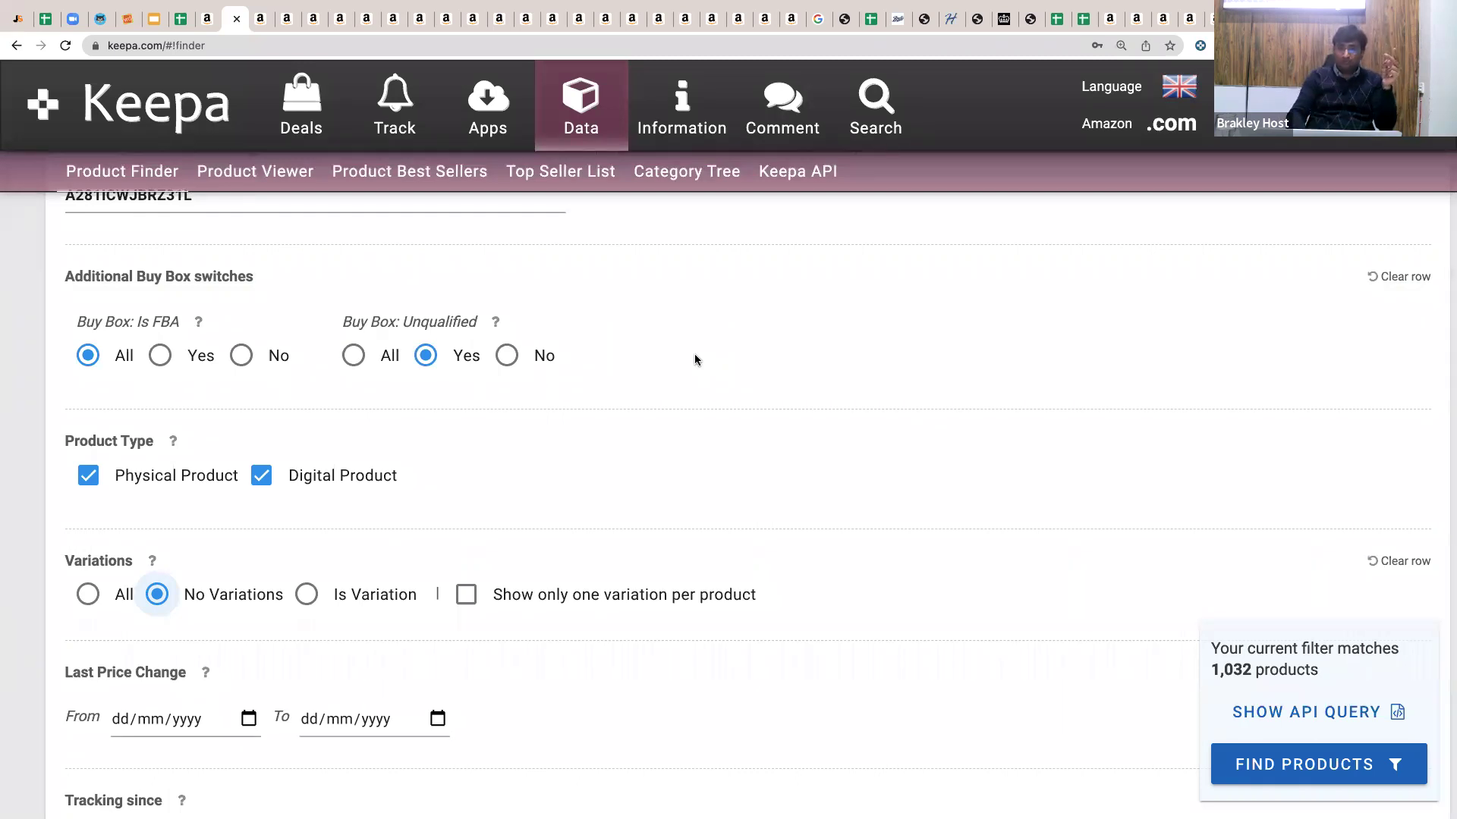
scroll(1447, 754, "down", 1)
left_click(1400, 764)
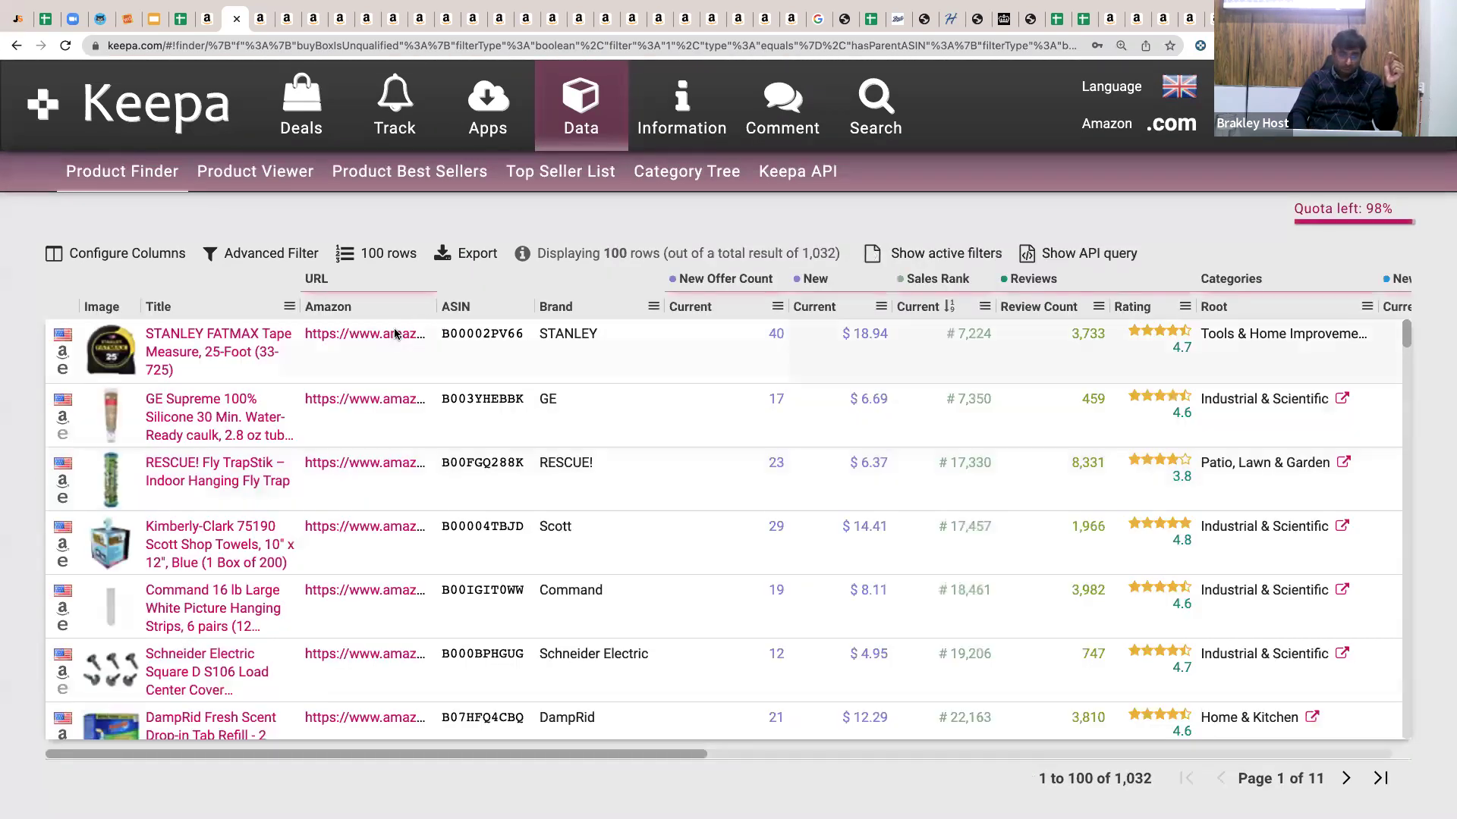
Open a result's Amazon page and return to the Stanley FATMAX 25-foot tape measure tab.
left_click(394, 331)
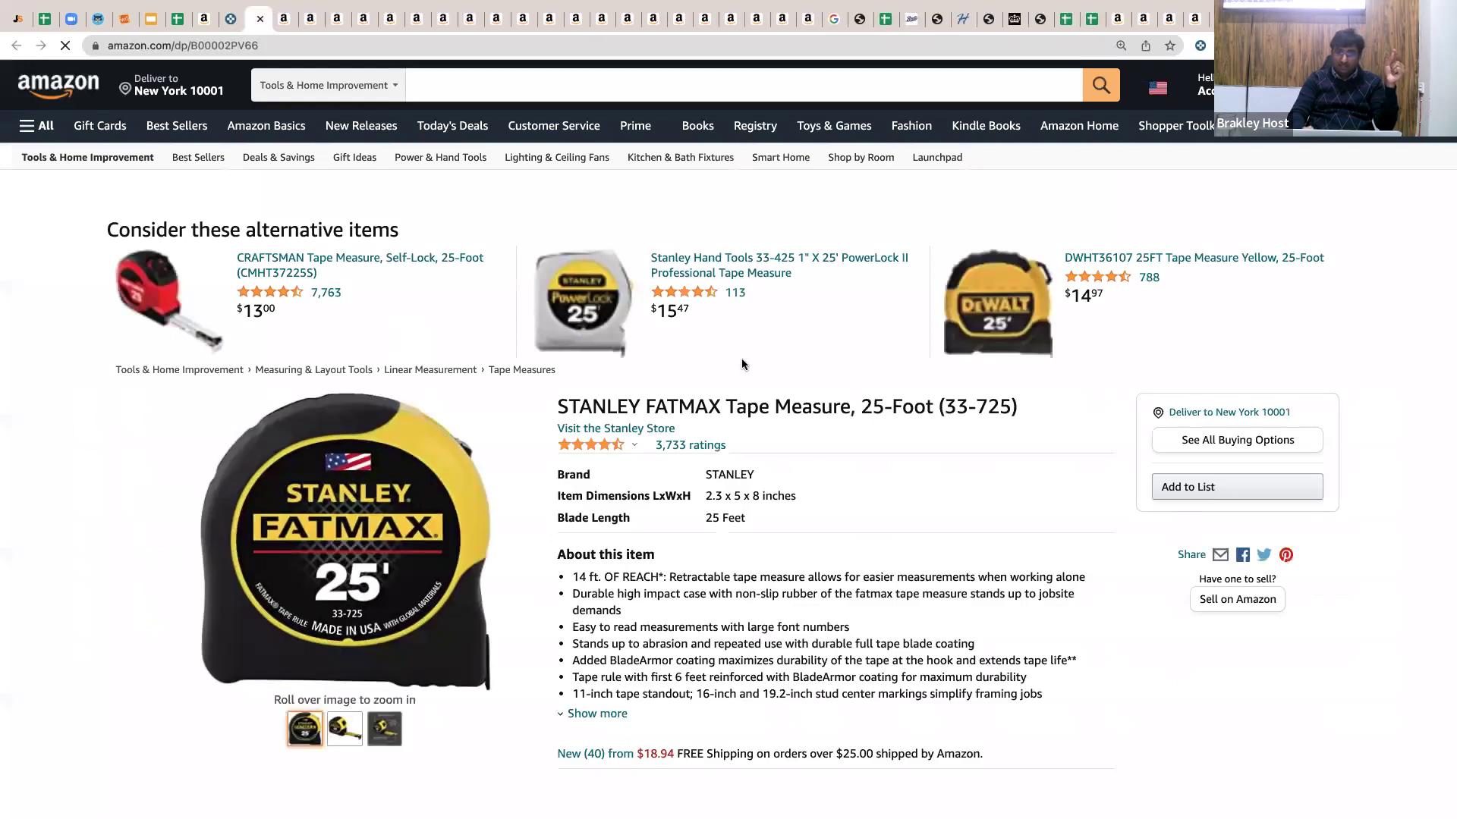
scroll(853, 500, "down", 2)
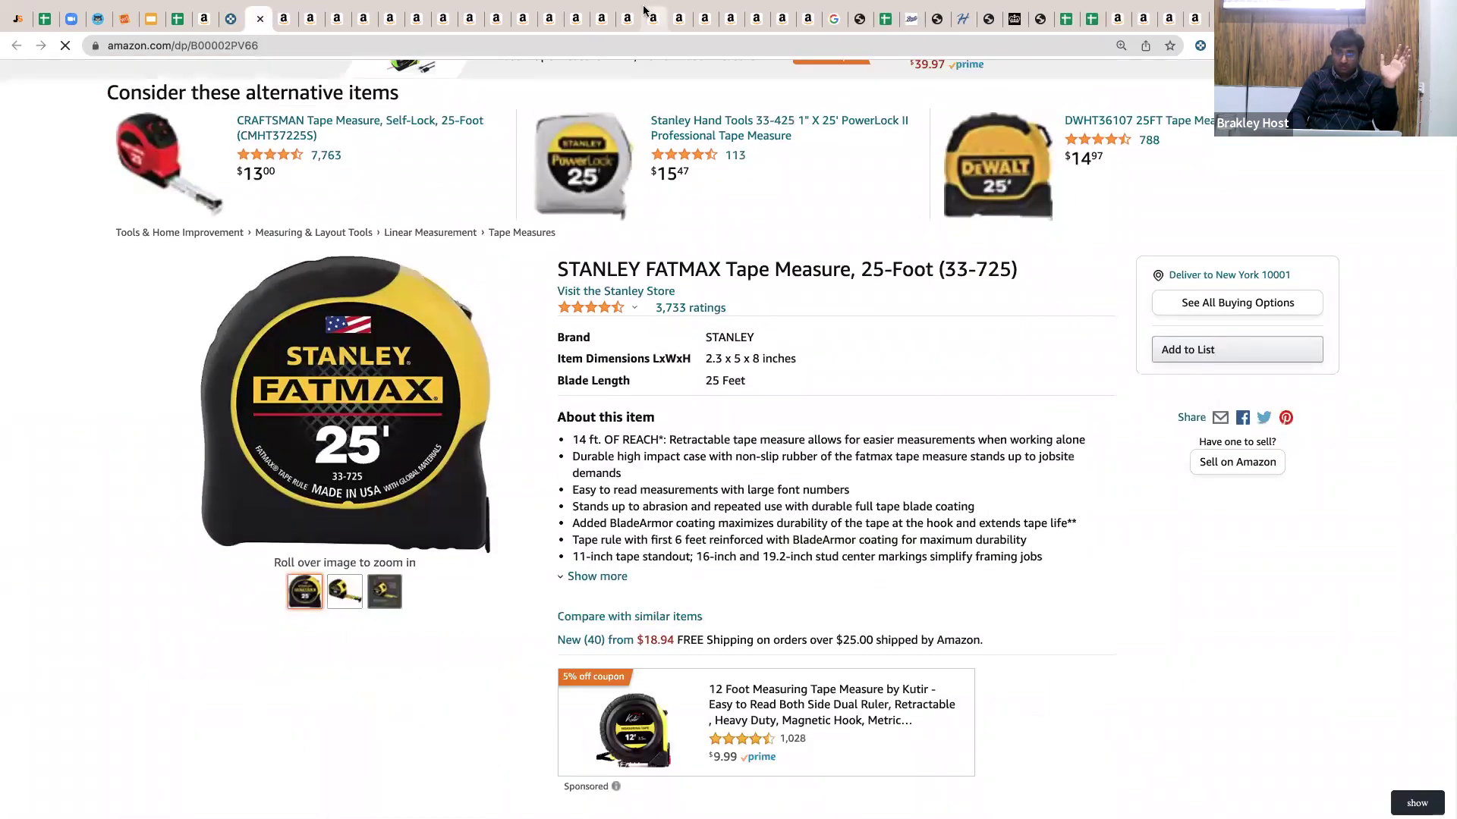
left_click_drag(644, 11, 258, 27)
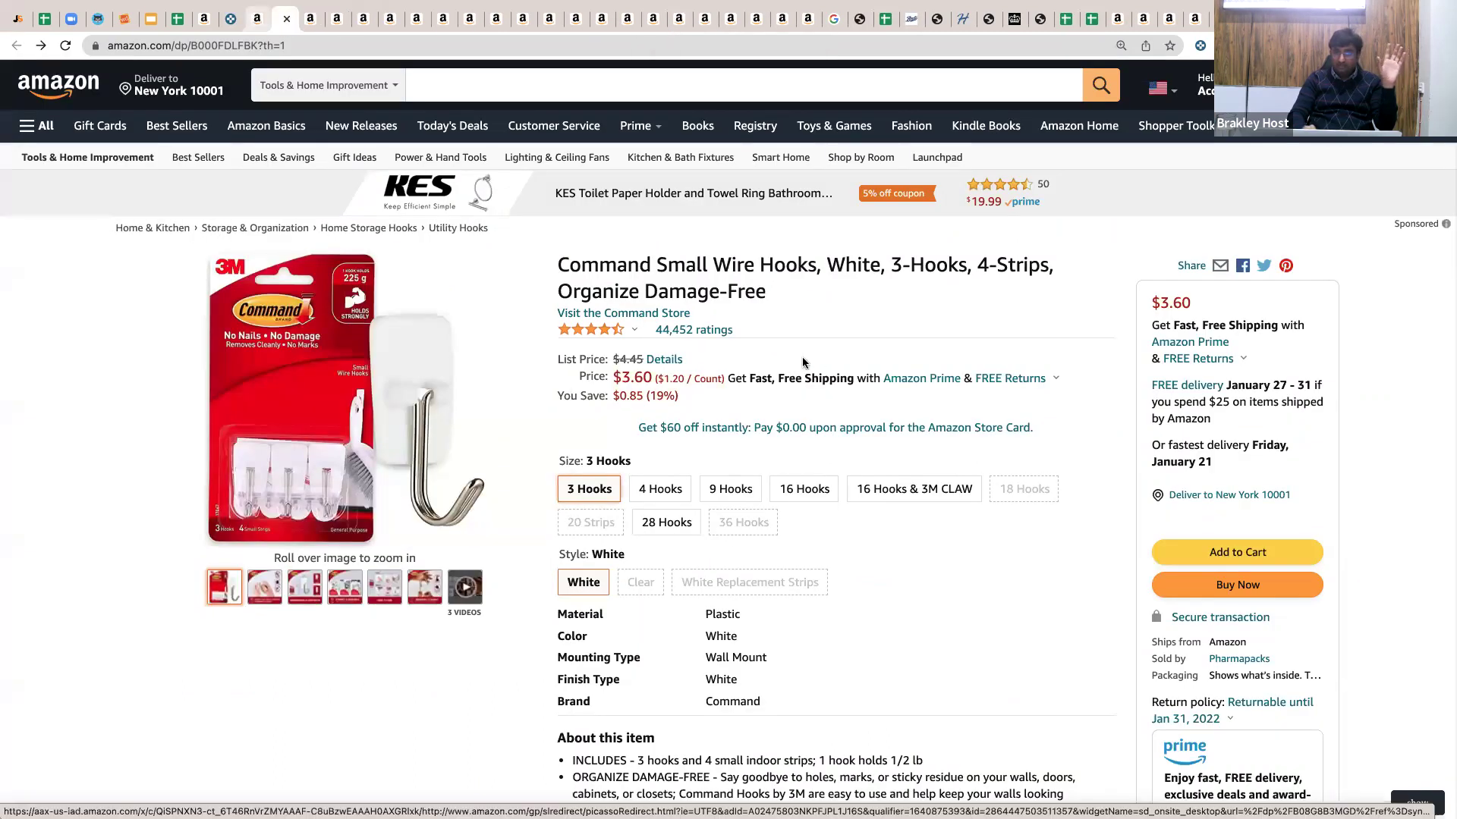
key("ctrl+shift+Tab")
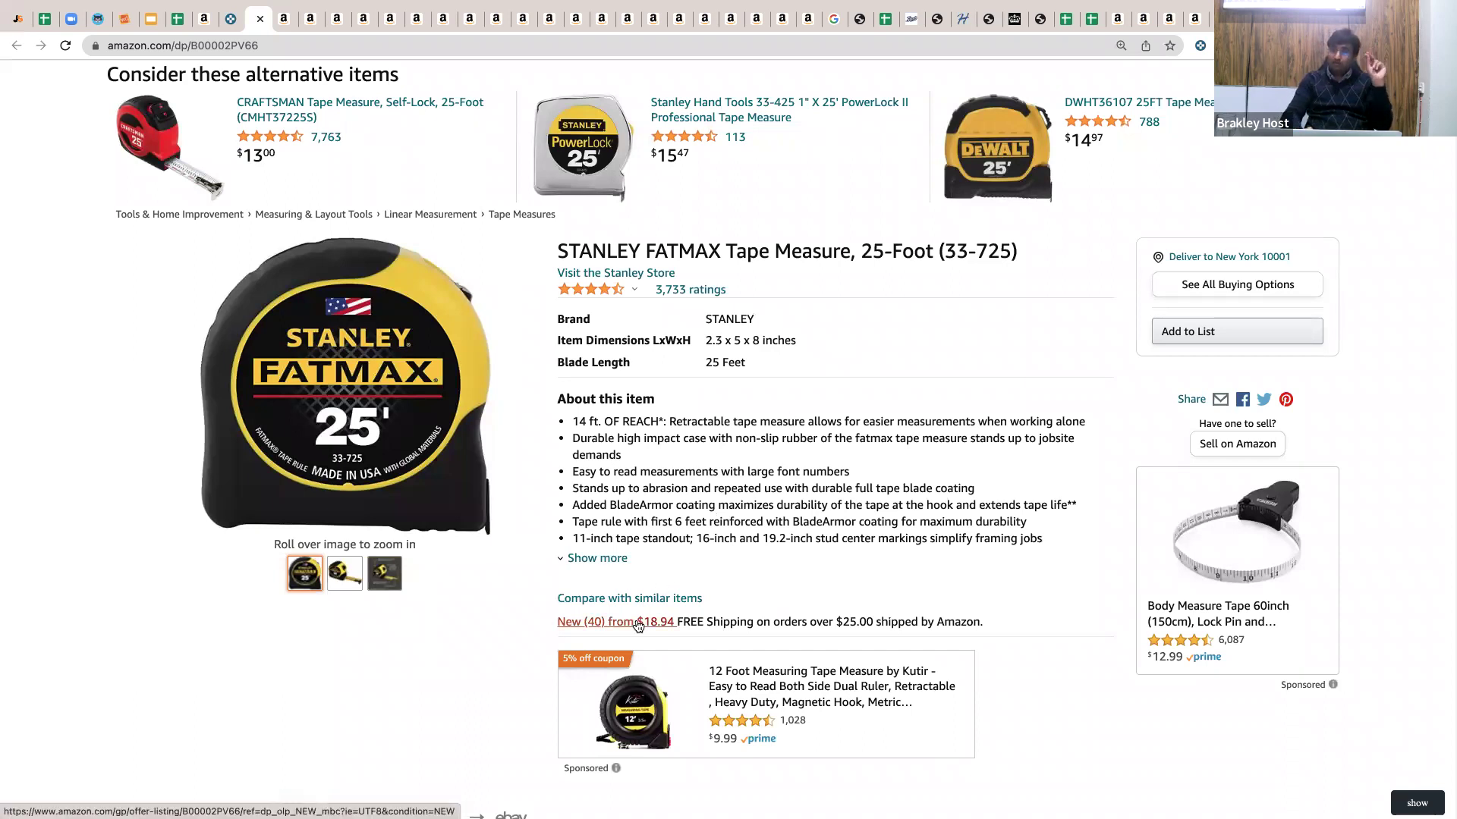
List the tape measure's 40 new offers, starting from $18.94.
scroll(654, 590, "down", 2)
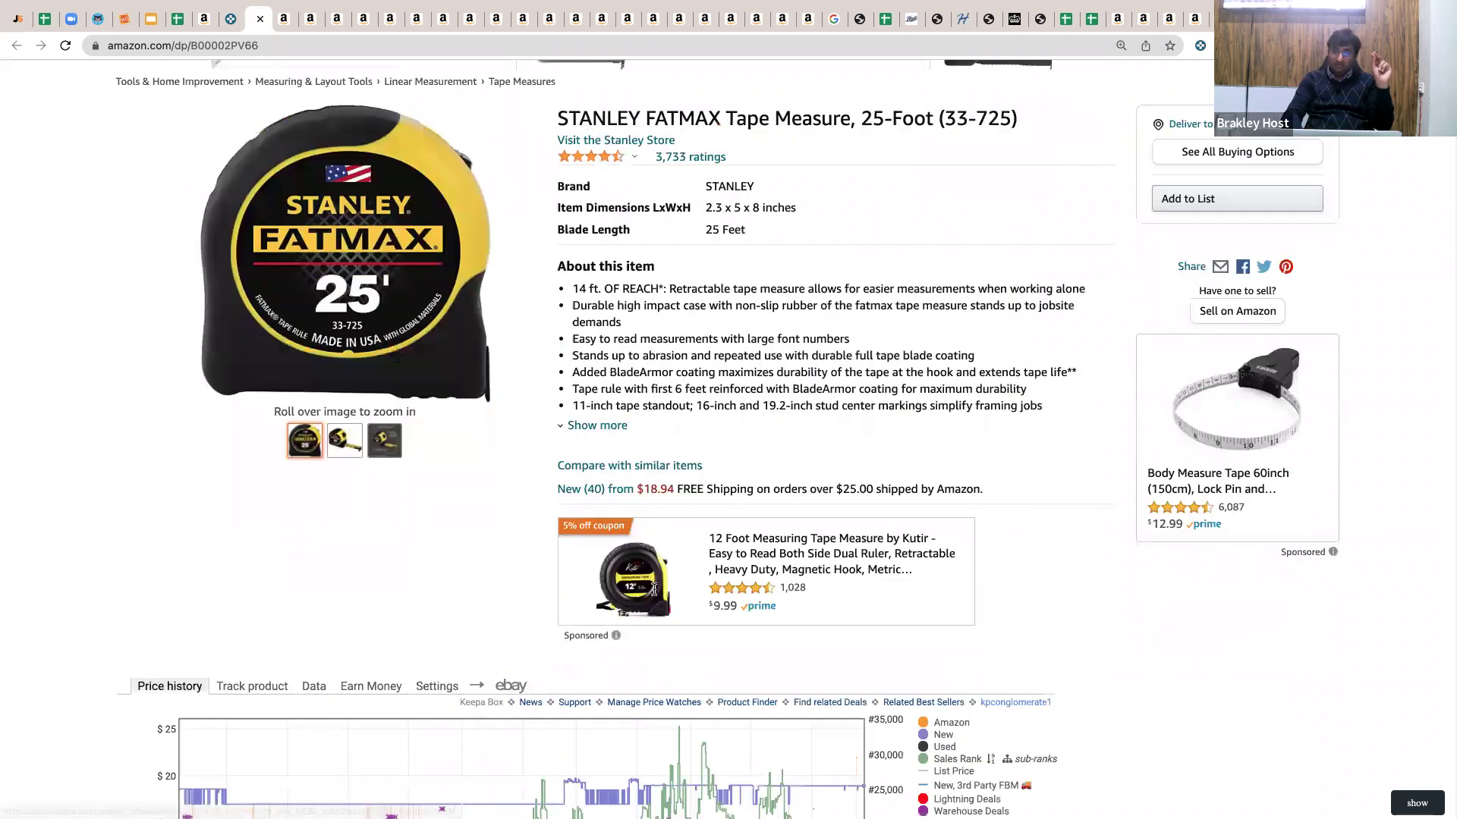
scroll(718, 434, "down", 7)
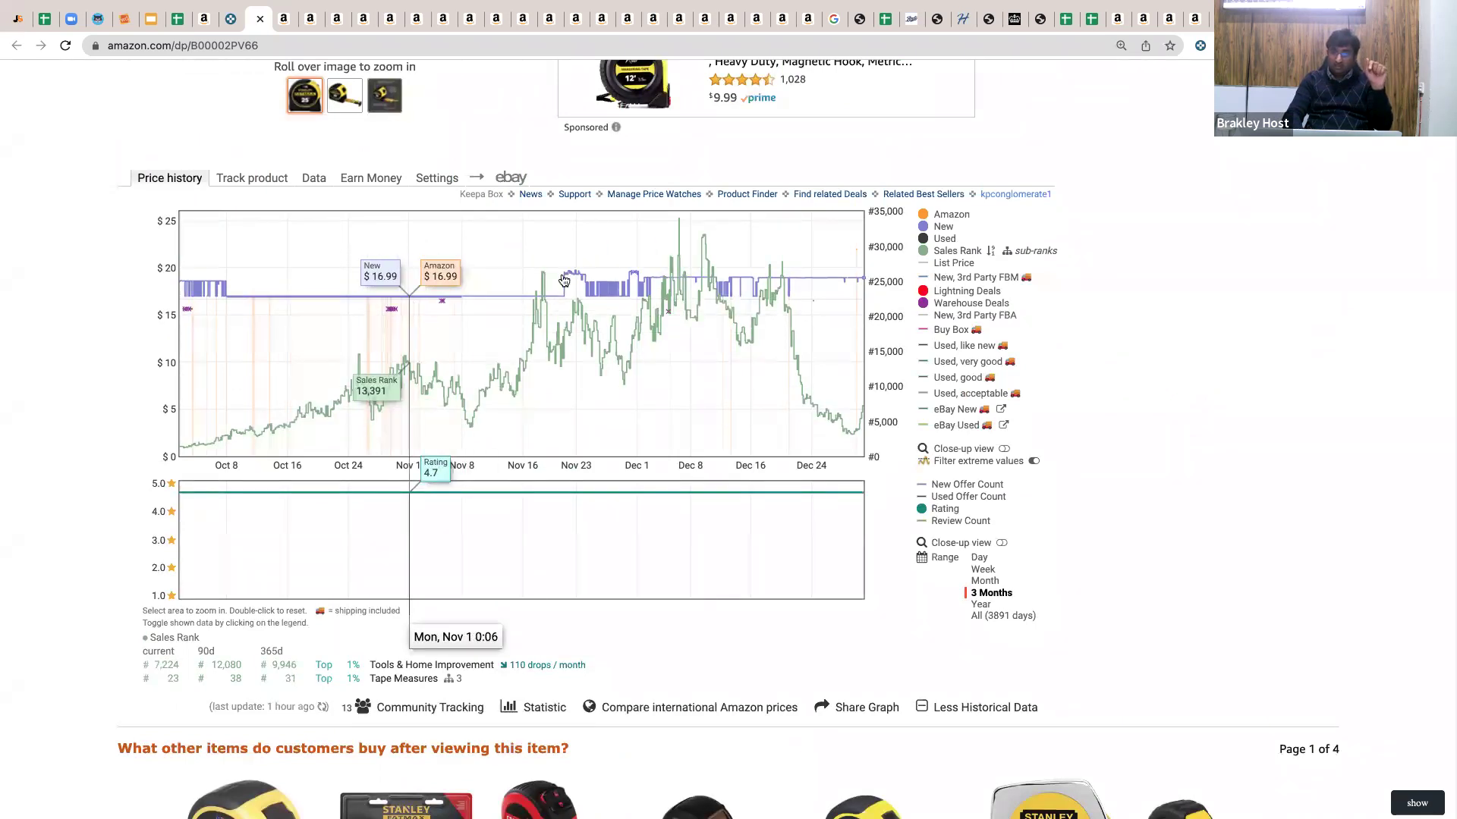
scroll(623, 241, "up", 1)
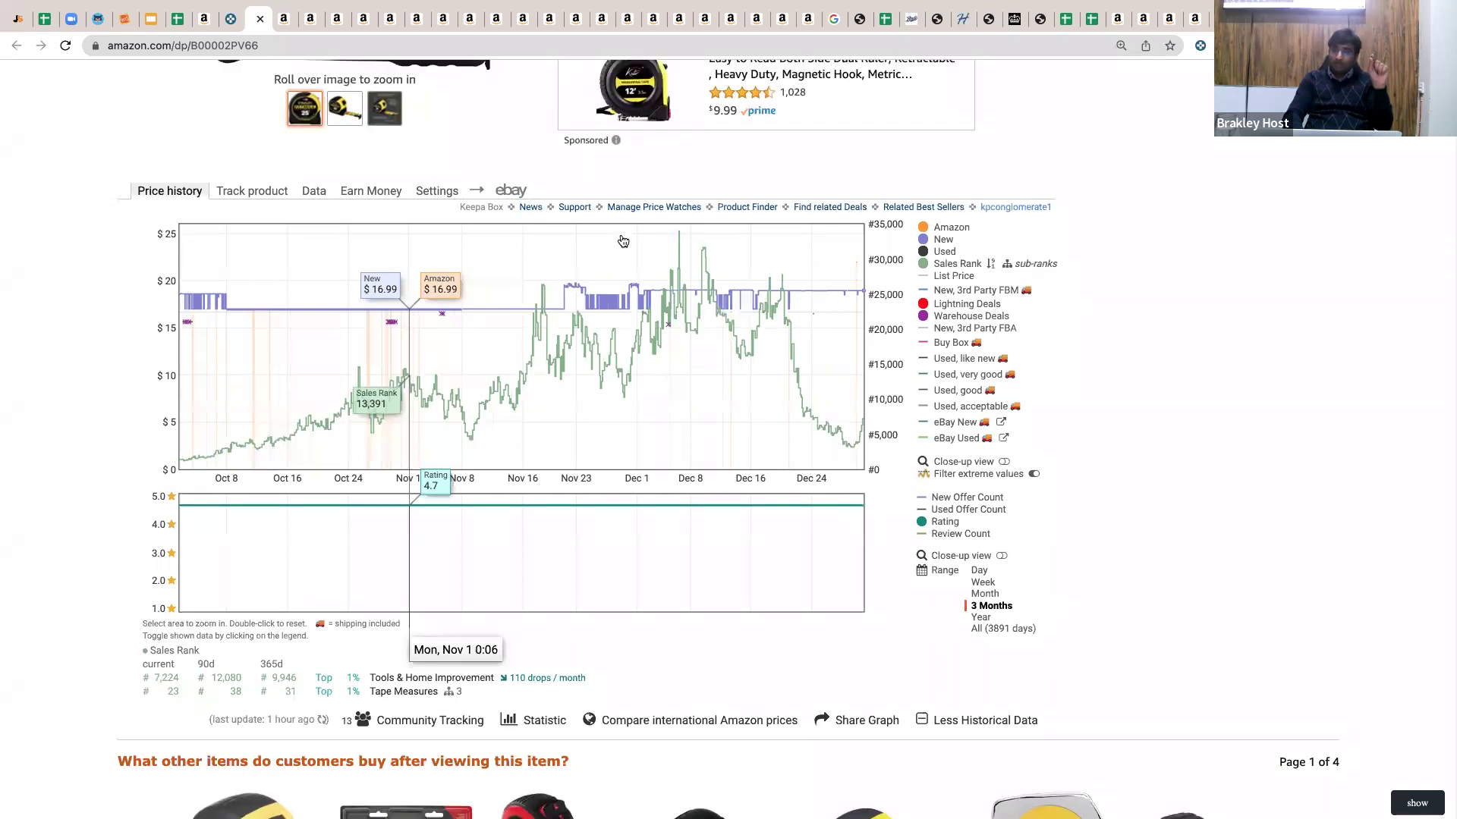
scroll(623, 241, "up", 3)
left_click(623, 240)
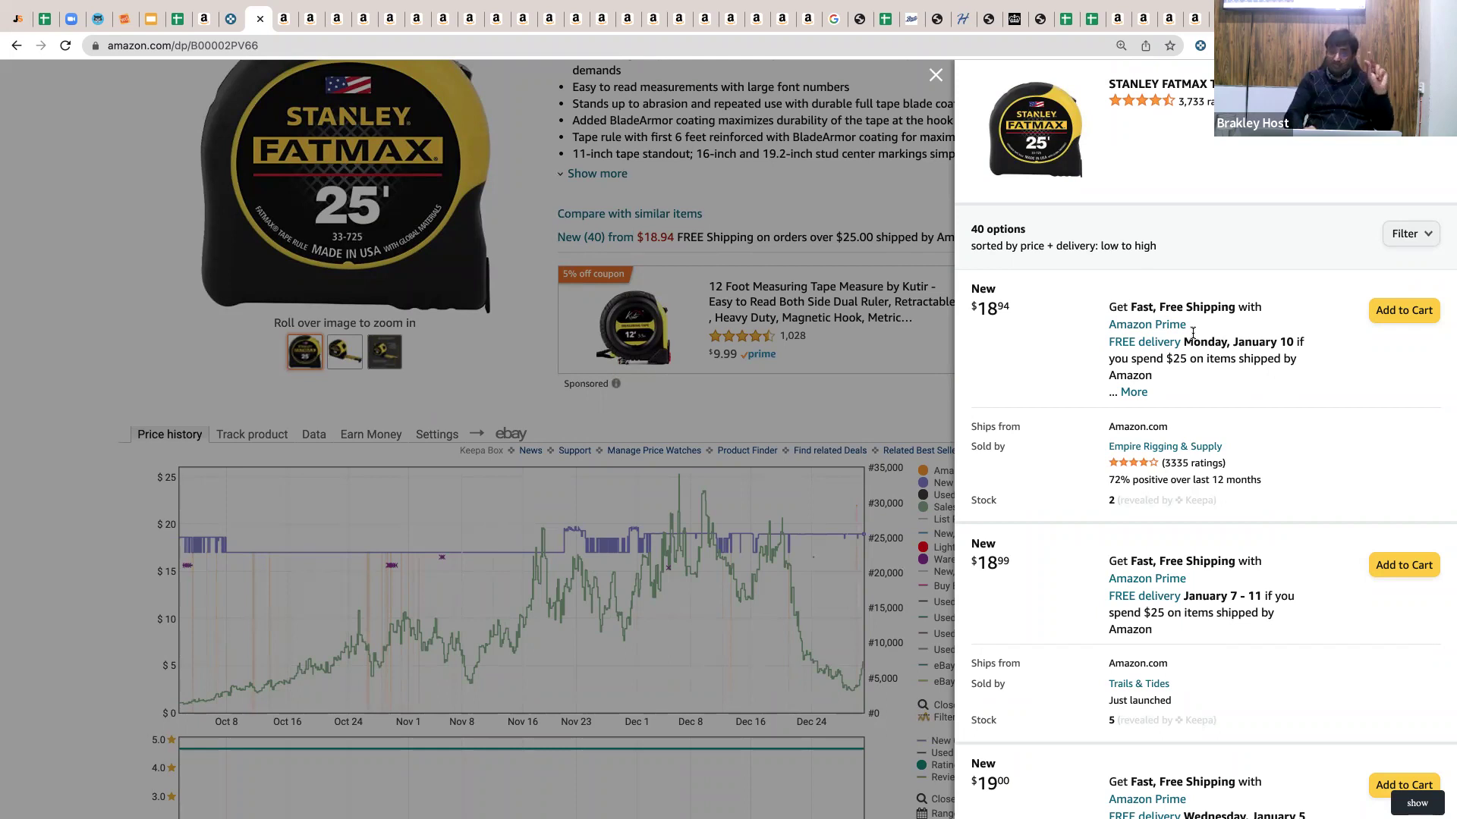
Mark the lowest $18.94 offer, close the offers list, and move to the Command Small Wire Hooks tab.
left_click_drag(1009, 308, 1001, 308)
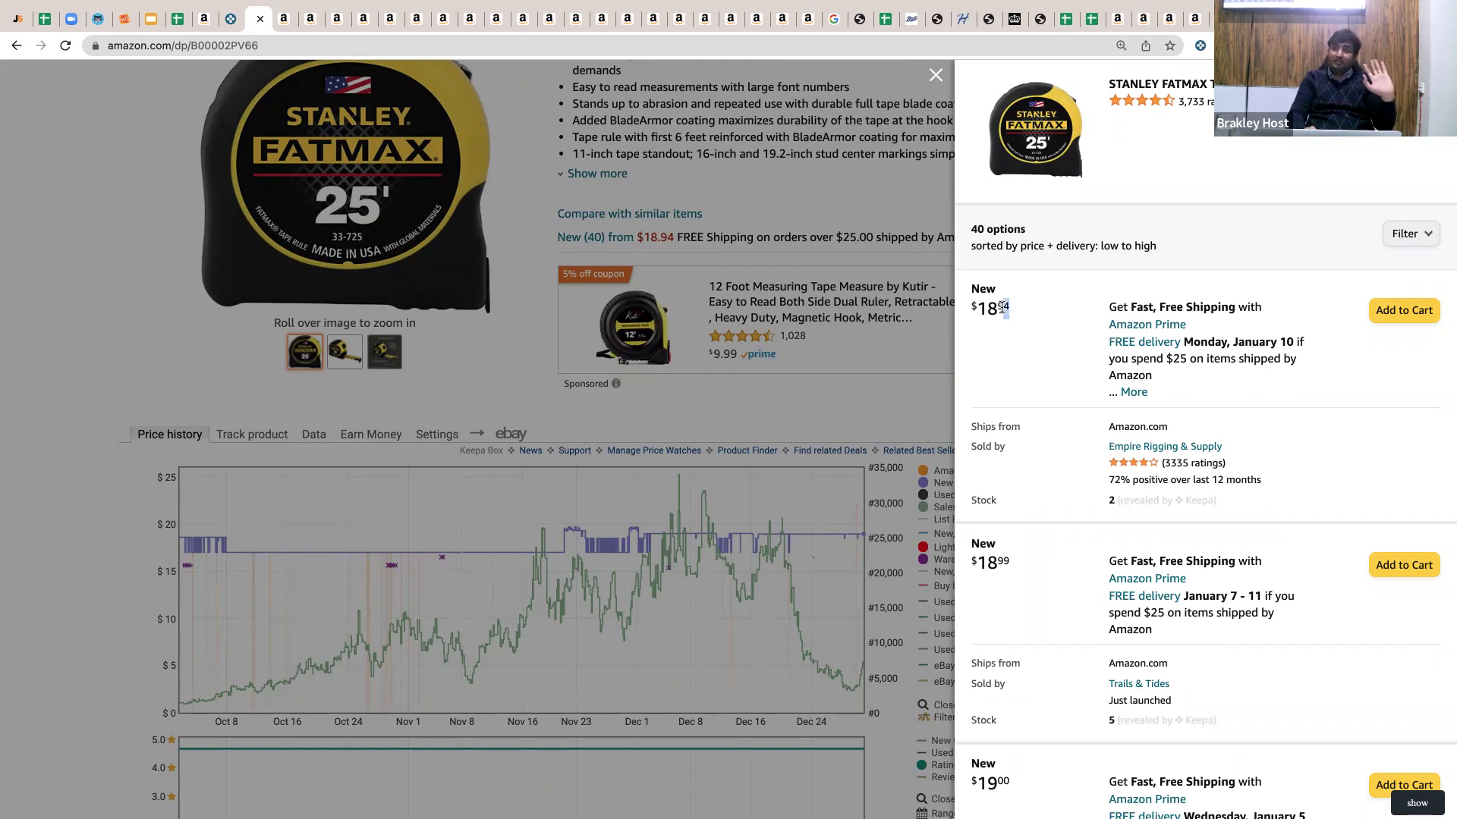
left_click(743, 218)
scroll(739, 409, "up", 7)
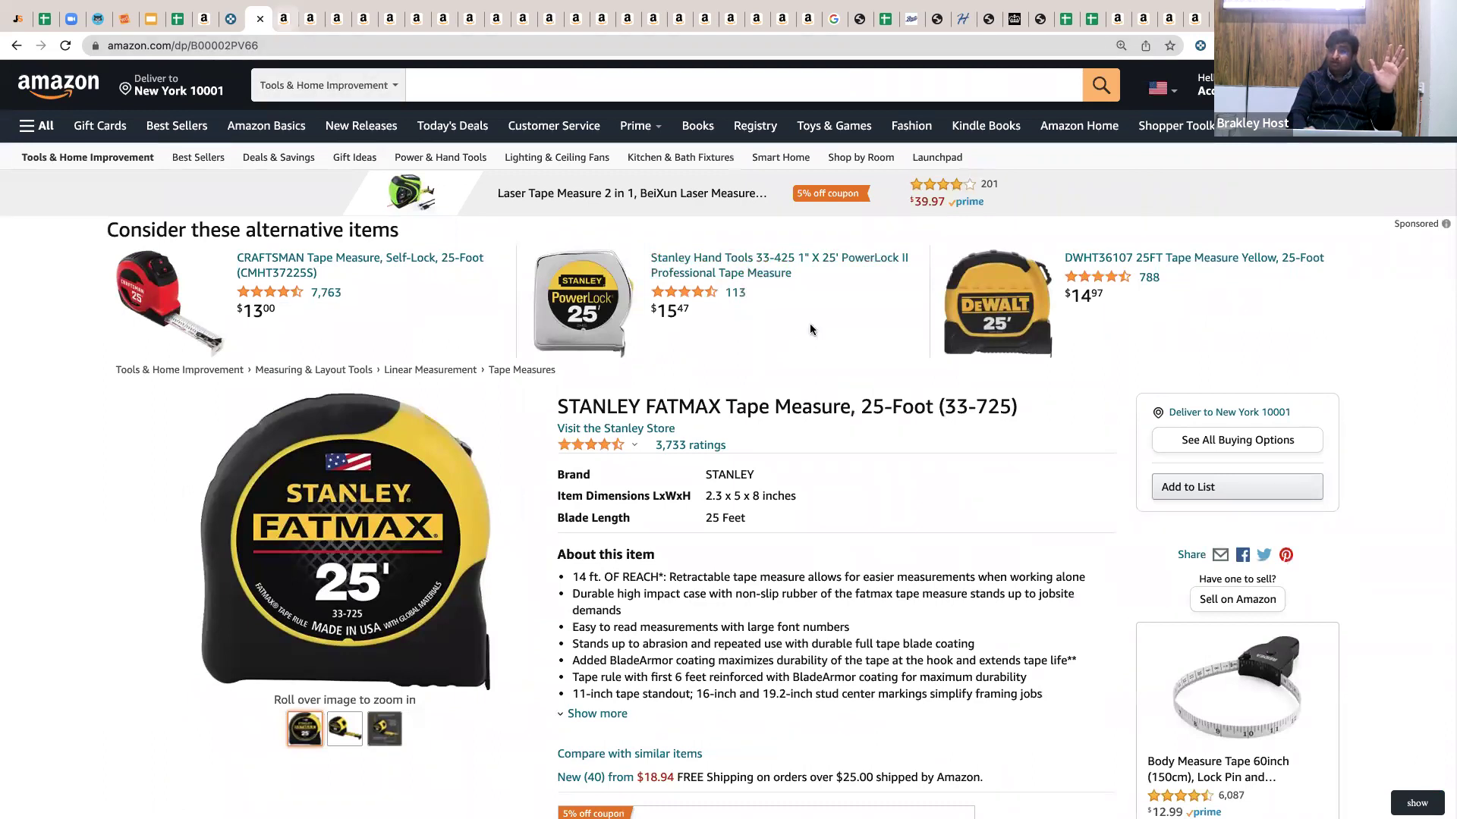
key("ctrl+Tab")
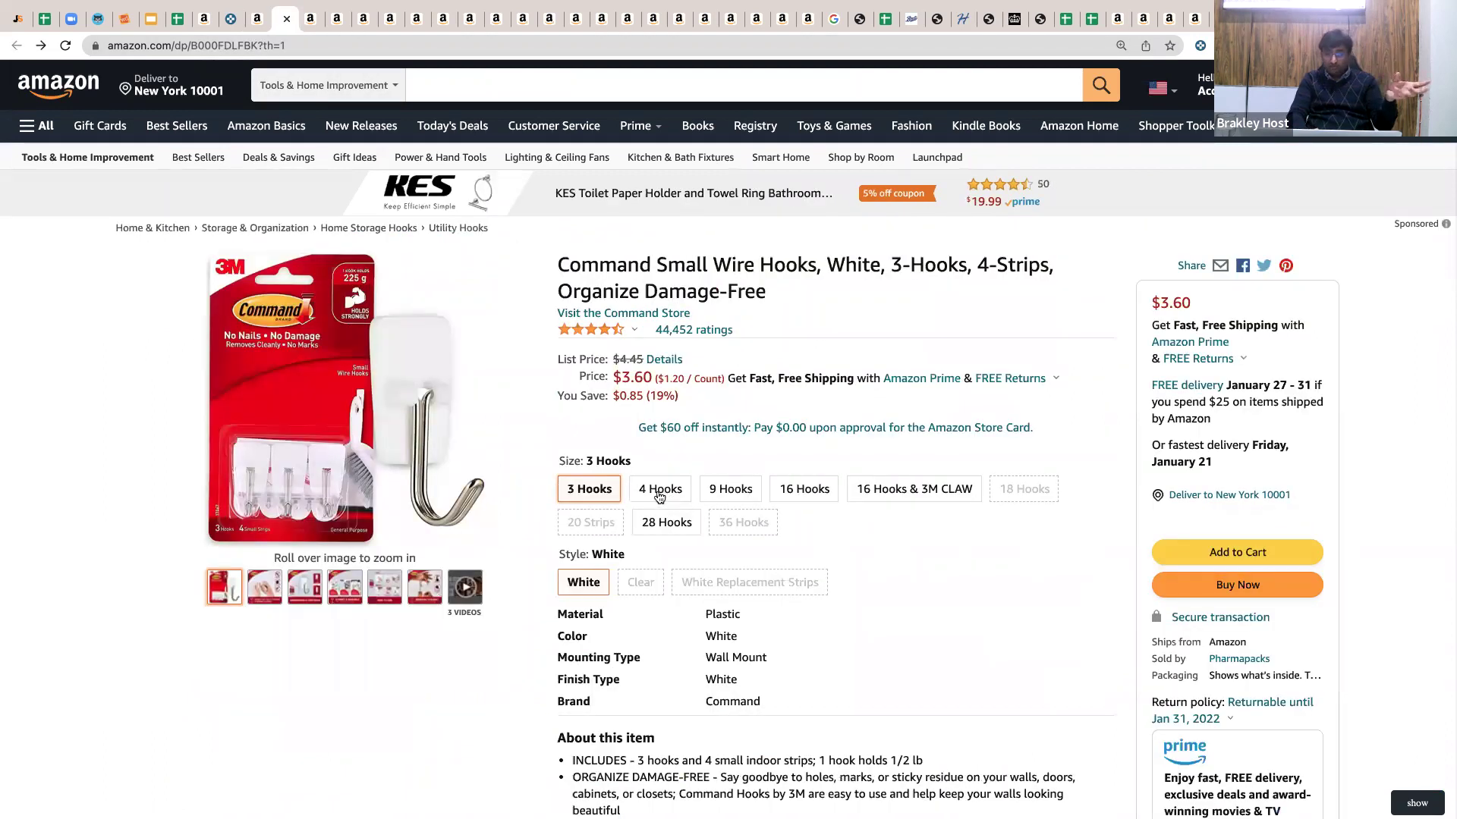
Review all seller offers for the Command Small Wire Hooks, then pick the 3 Hooks size at $3.60.
left_click(657, 495)
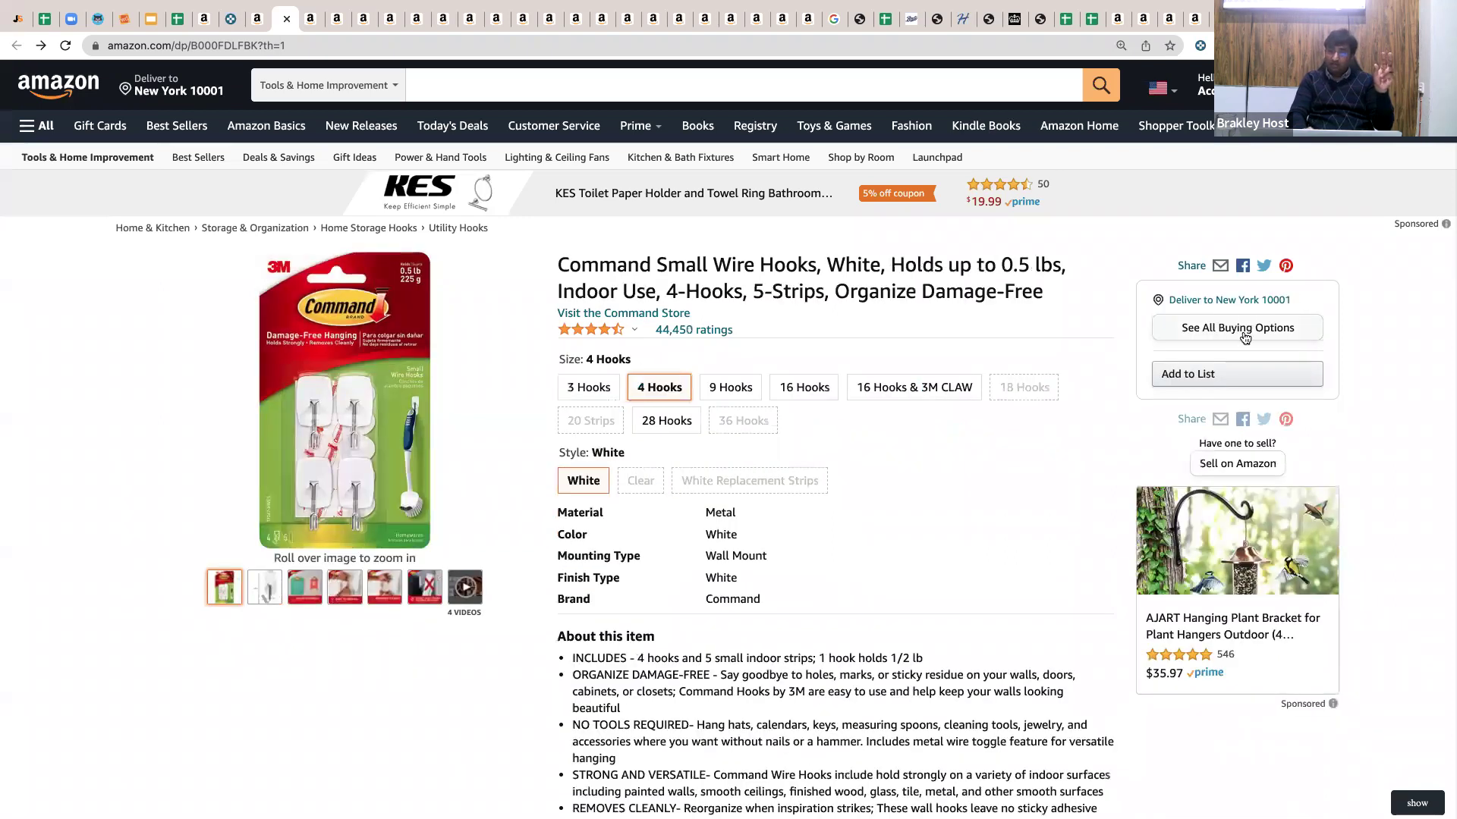
left_click(1244, 338)
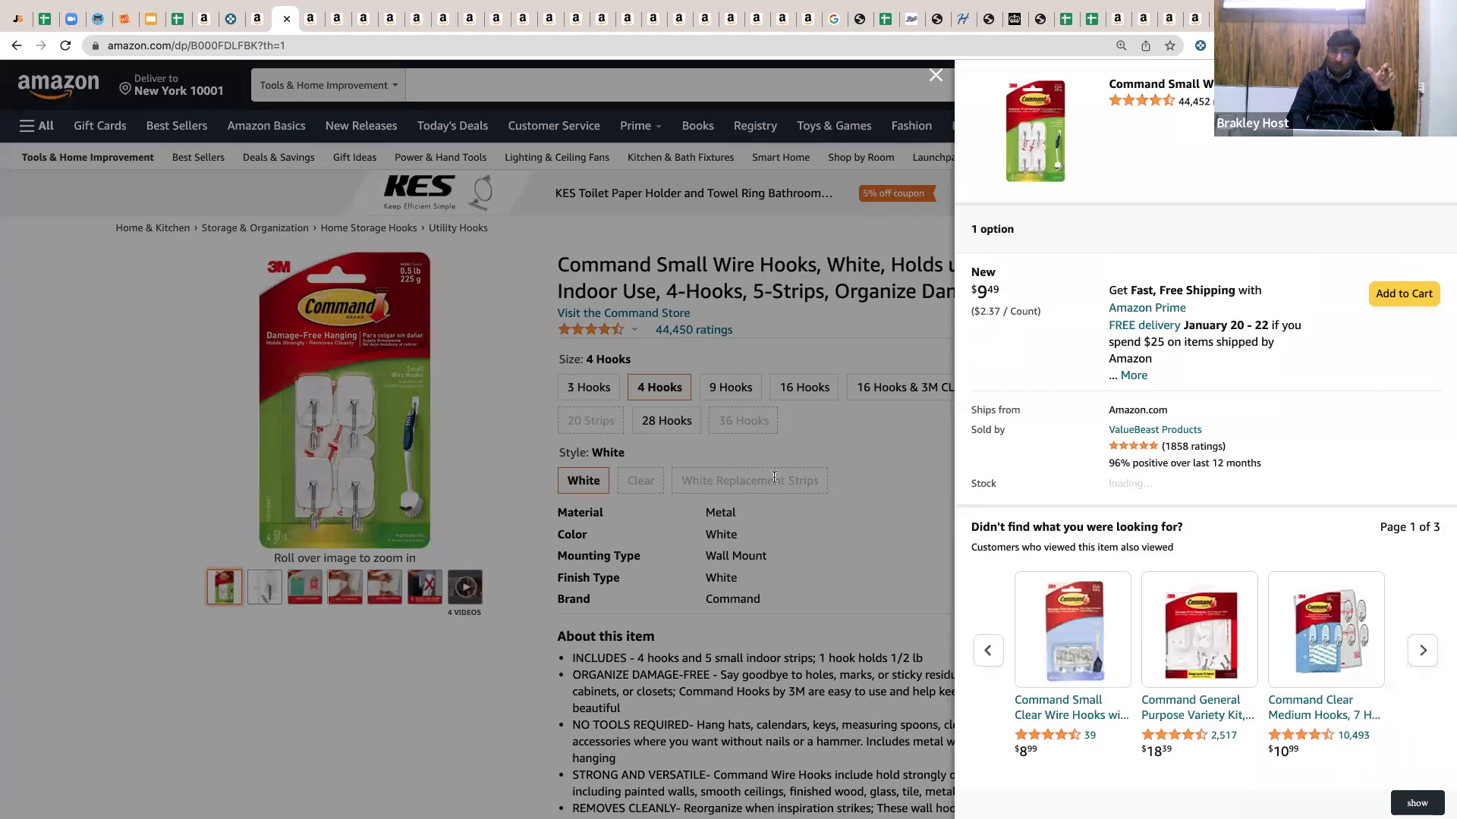
left_click(599, 387)
left_click(613, 387)
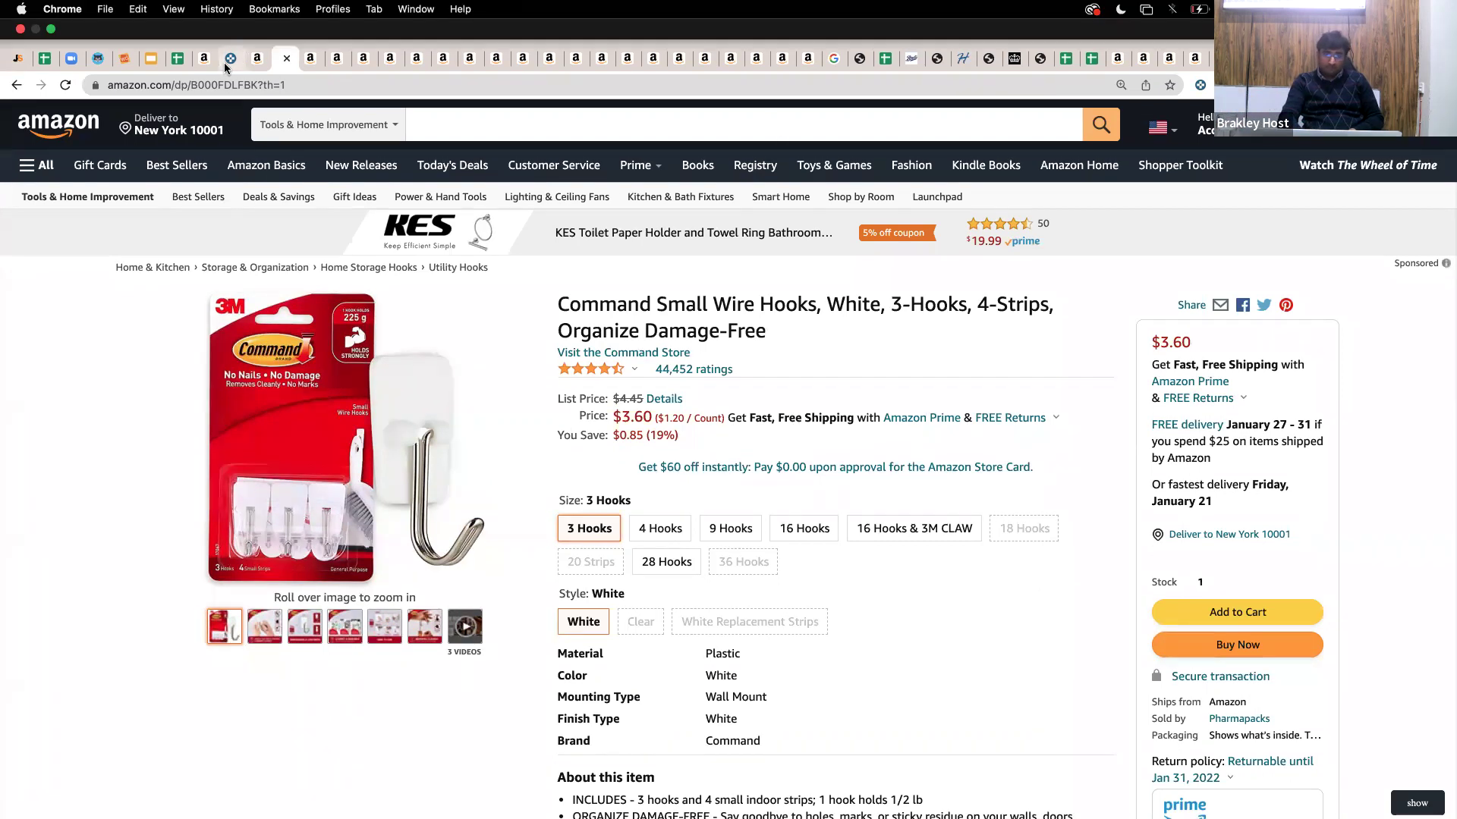
Return to Keepa's 1,032-product results and check the Export and rows-per-page options, keeping 100 rows.
left_click(227, 61)
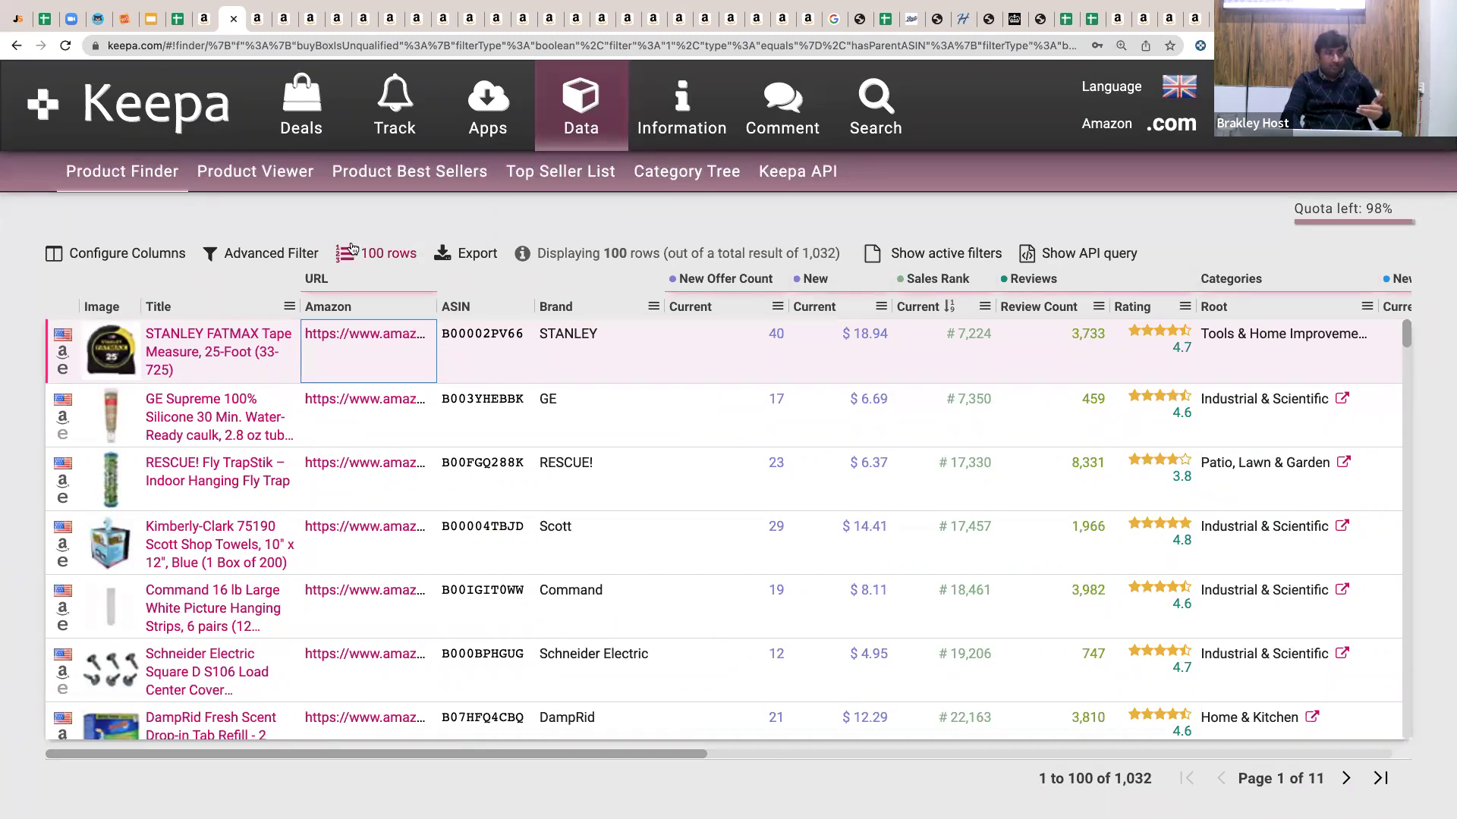
left_click(464, 253)
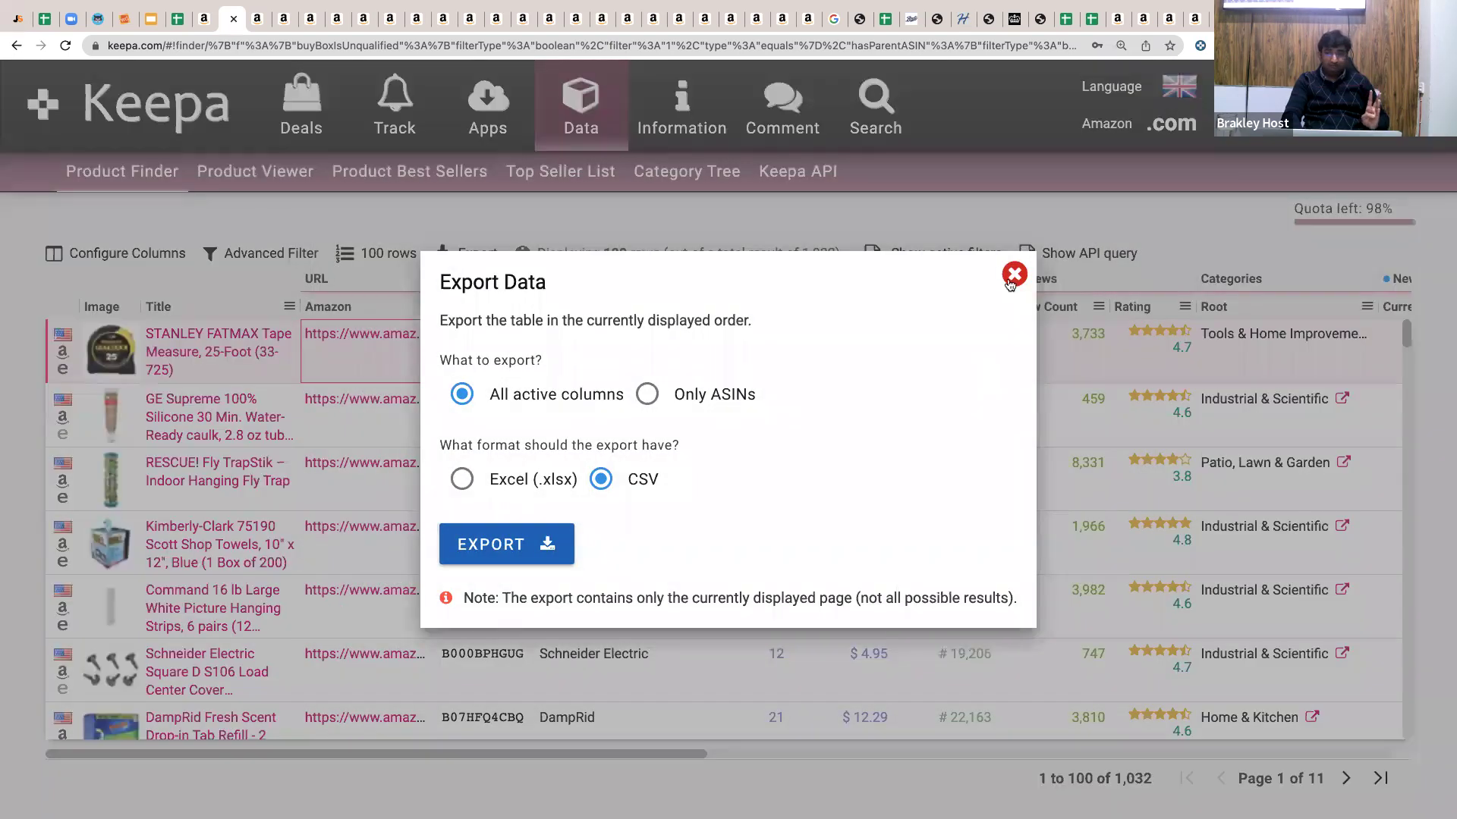
left_click(364, 260)
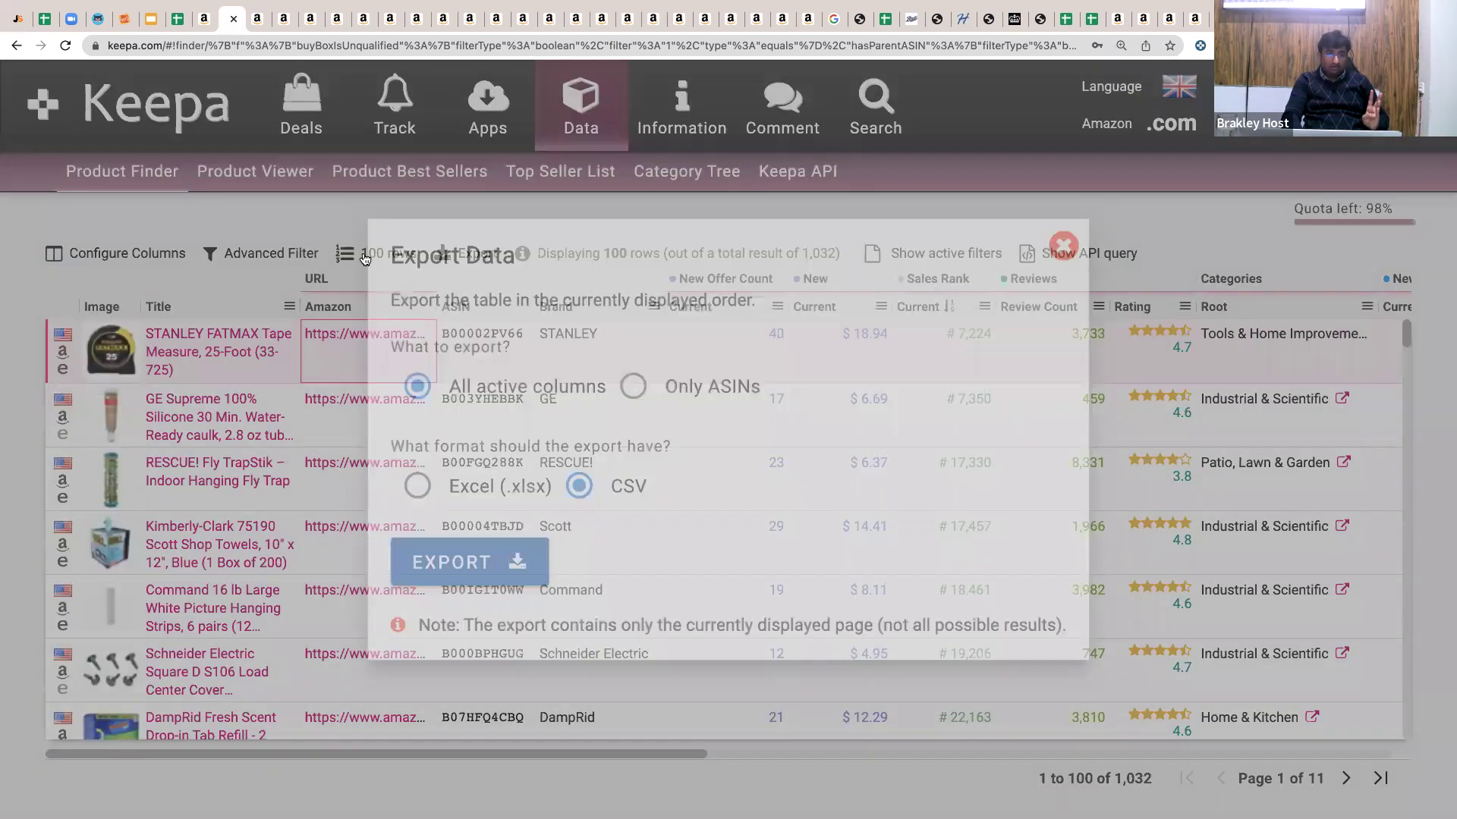
left_click(377, 254)
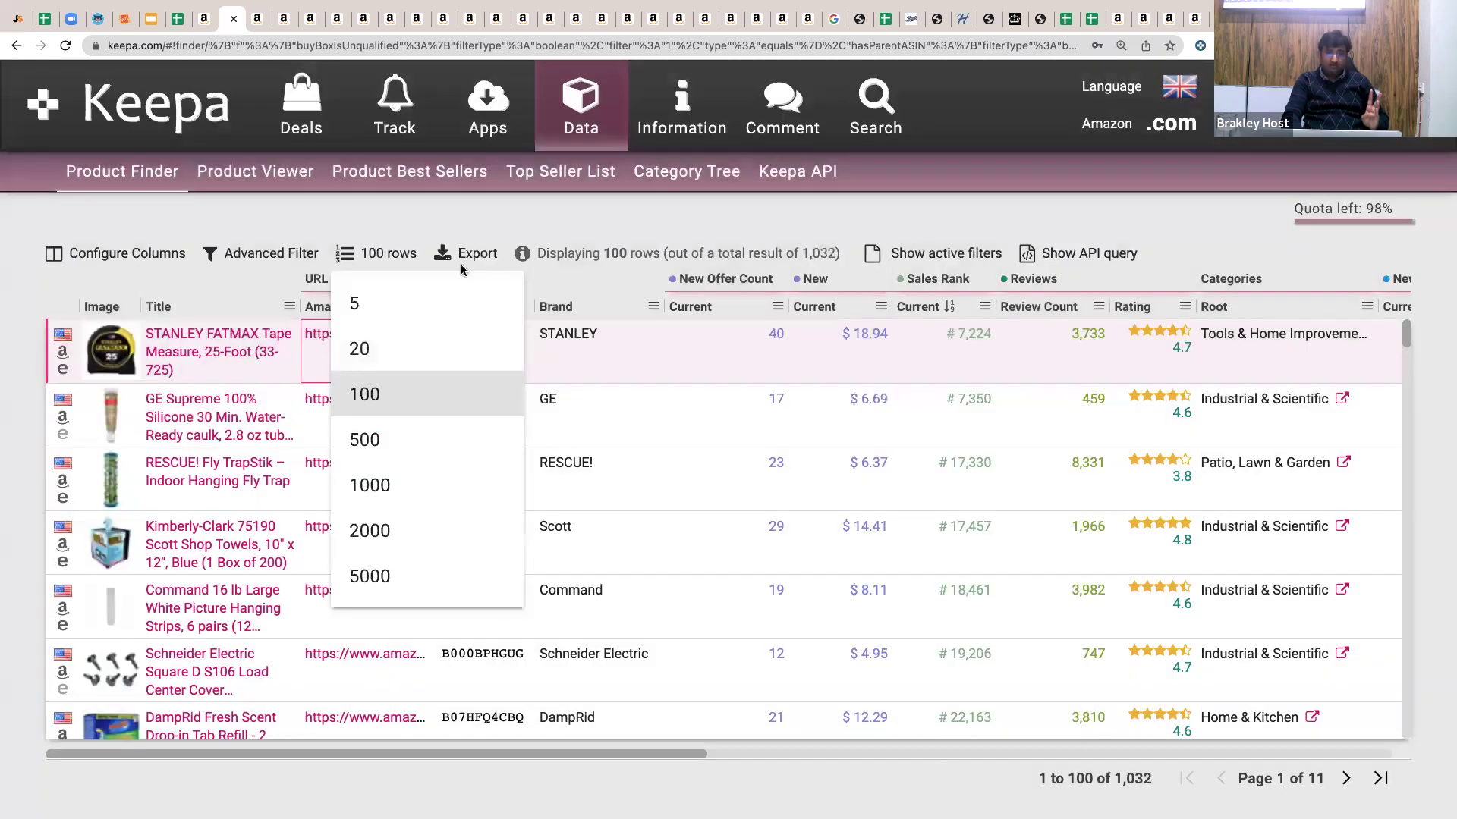
left_click(564, 225)
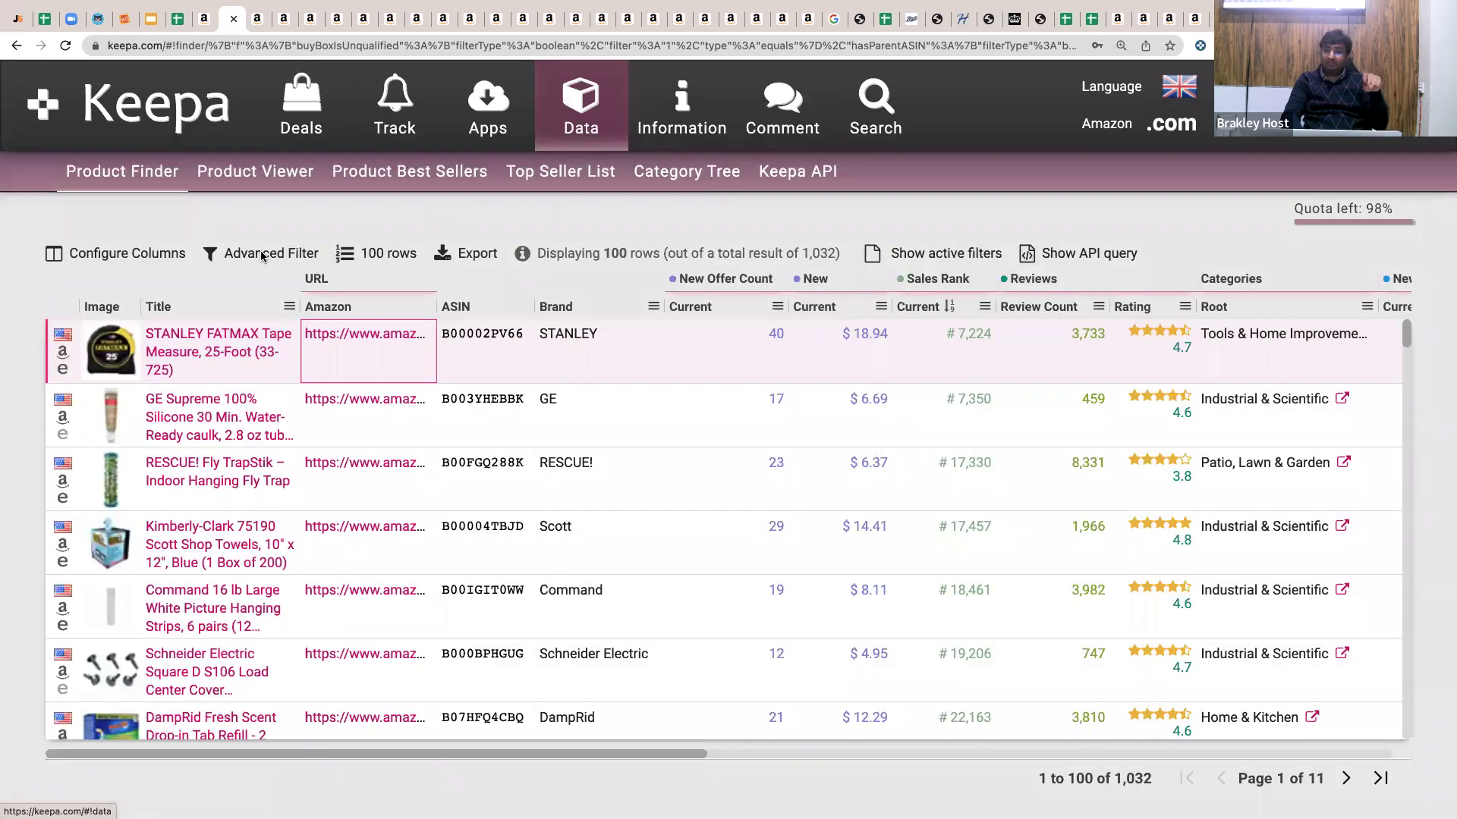
Look over Keepa's advanced filters and Data page, then return to the Assignment batch 12 EUROPE 30 DEC sheet.
left_click(261, 254)
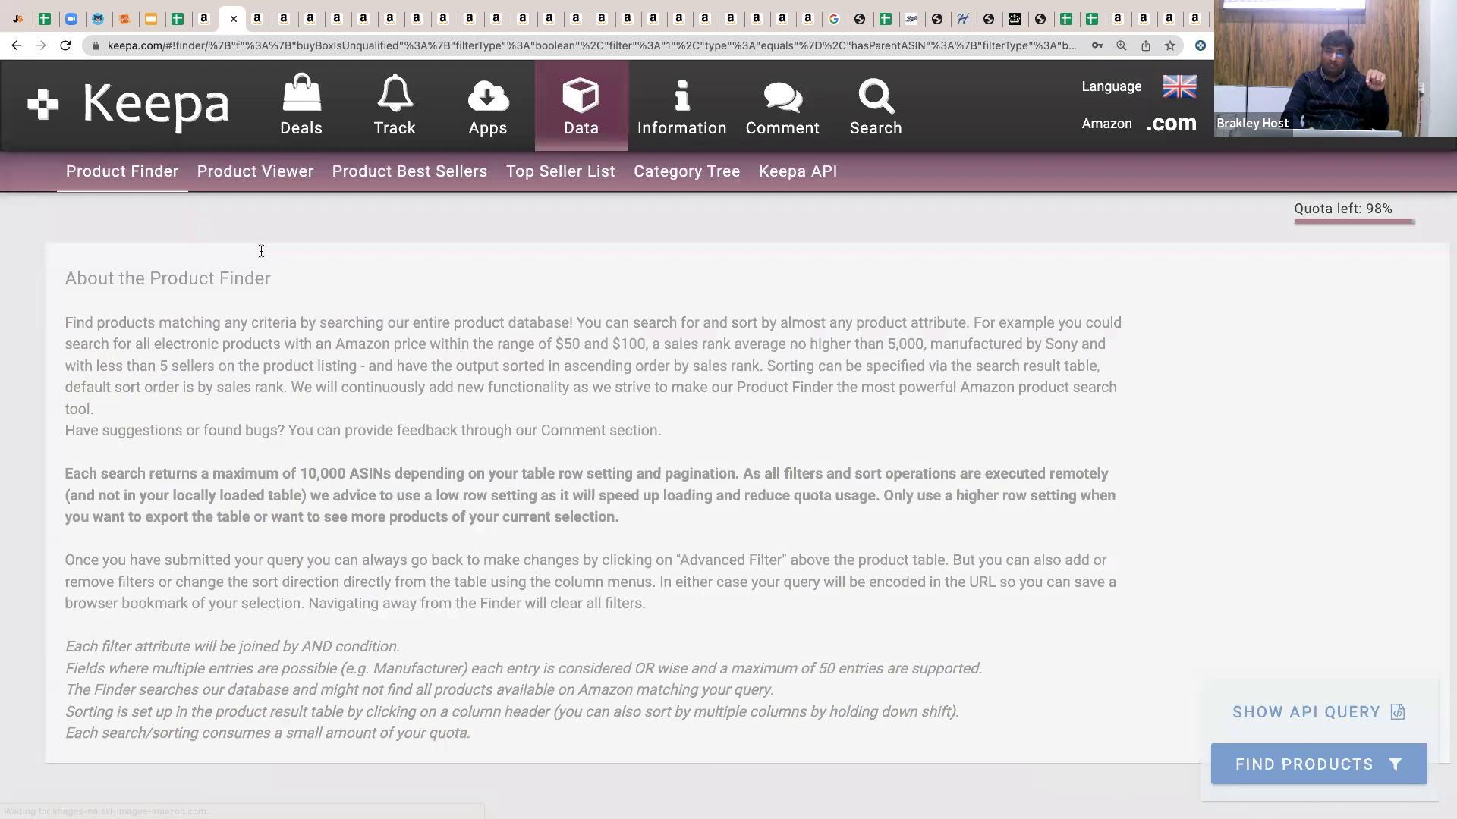
scroll(261, 252, "down", 5)
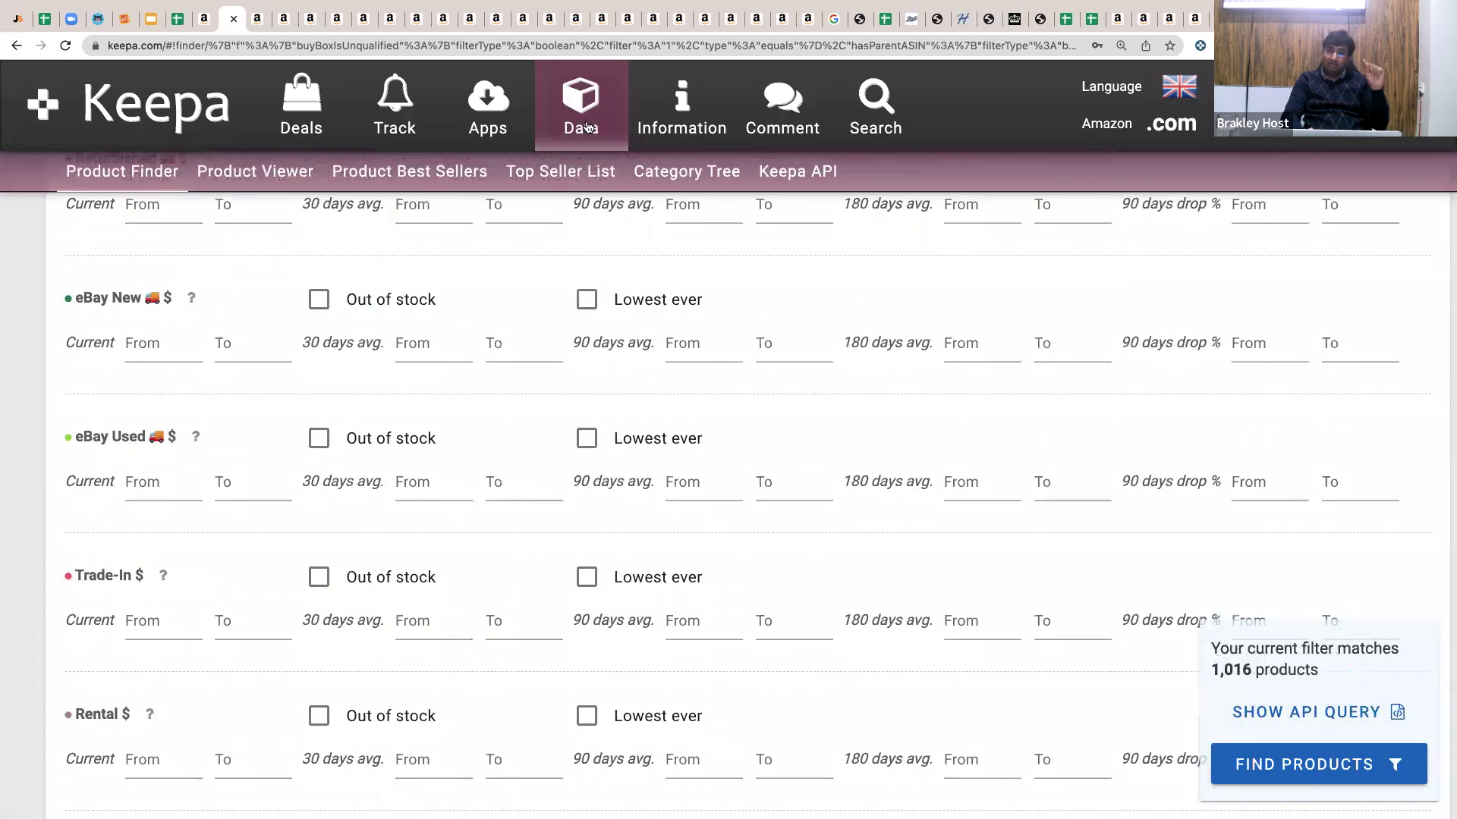
left_click(573, 123)
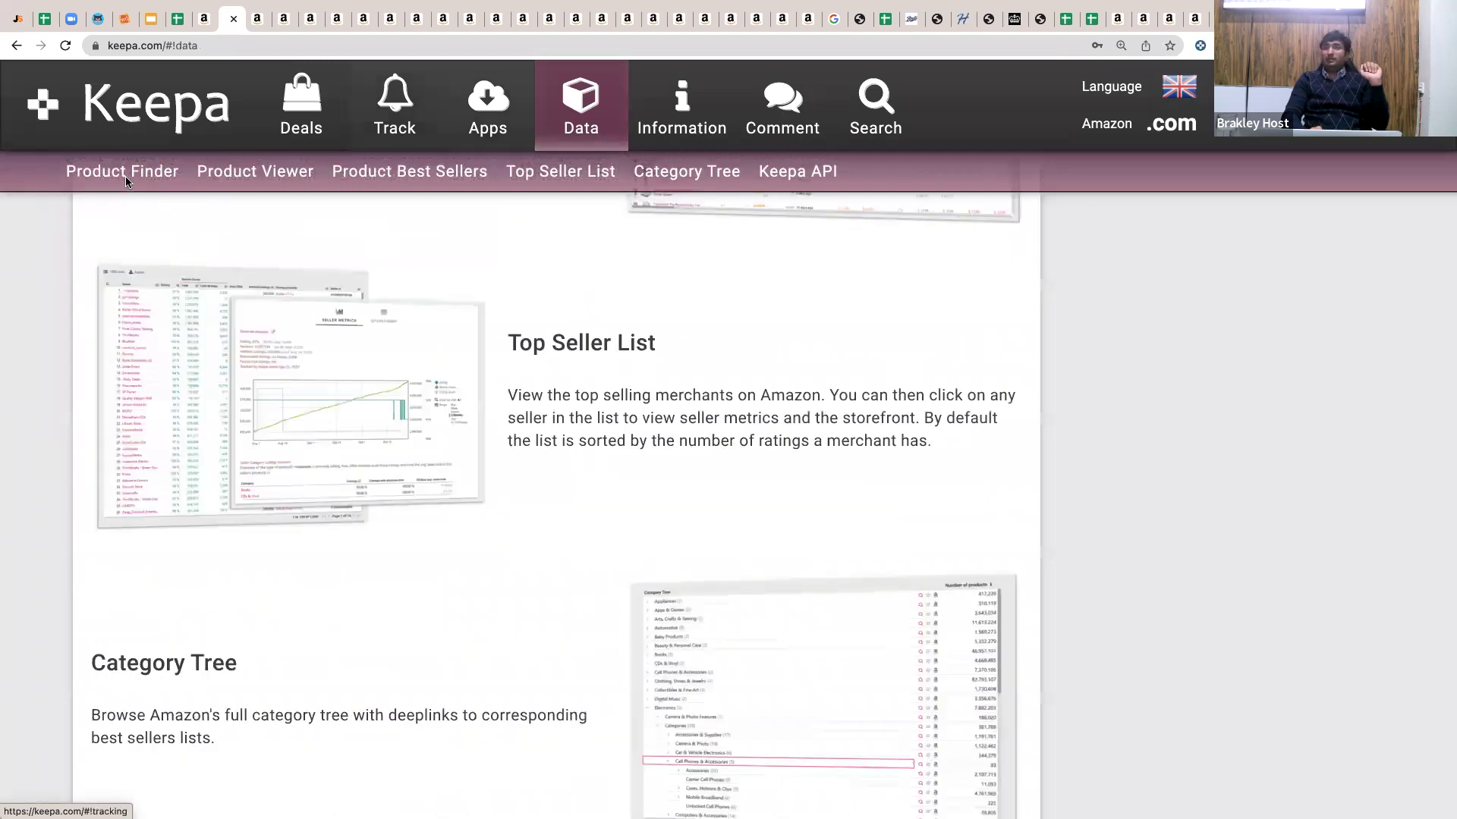
left_click(126, 176)
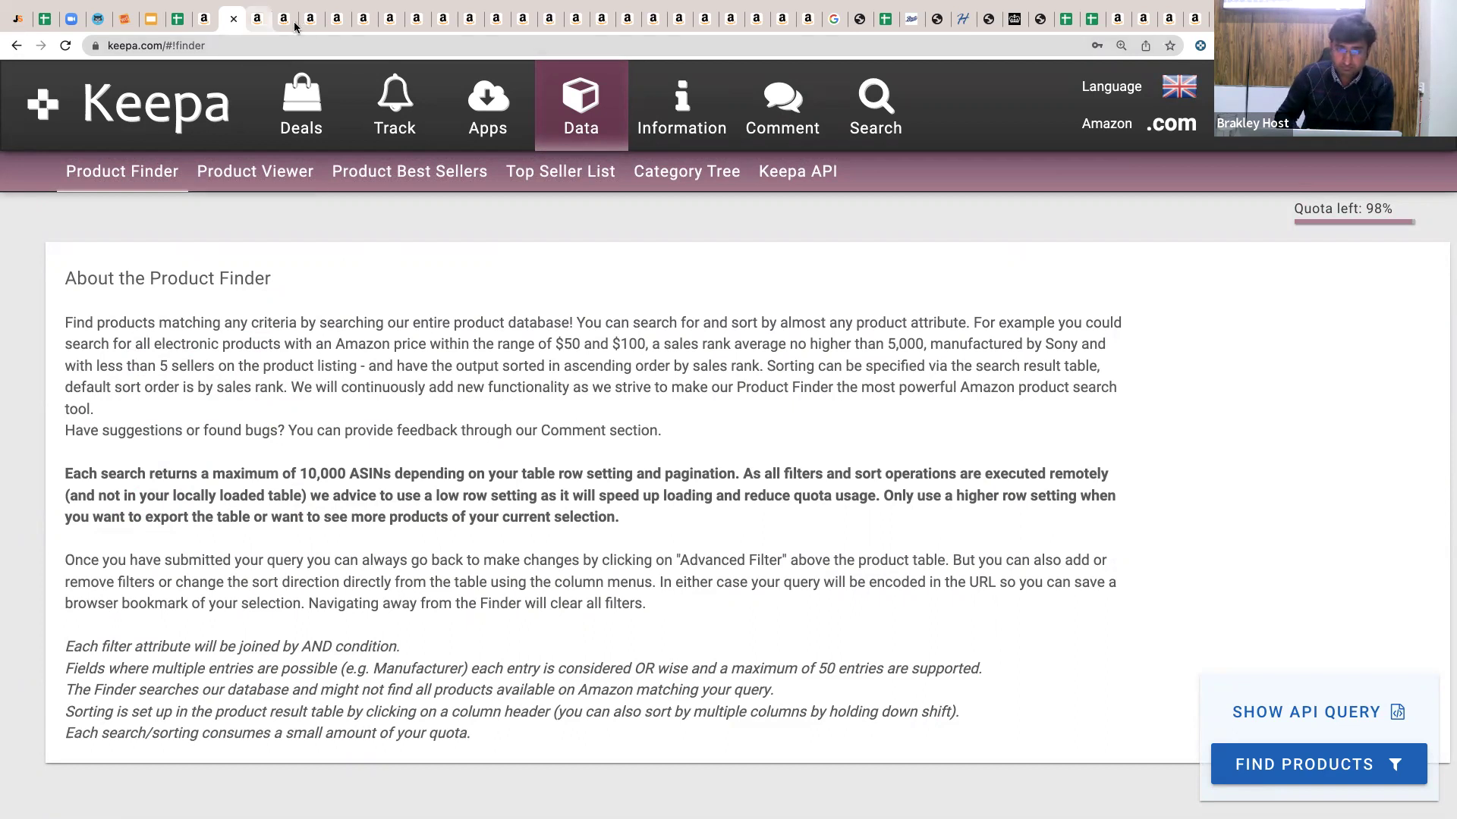
key("ctrl+Tab")
key("ctrl+shift+Tab")
key("ctrl+shift+Tab")
key("ctrl+shift+Tab")
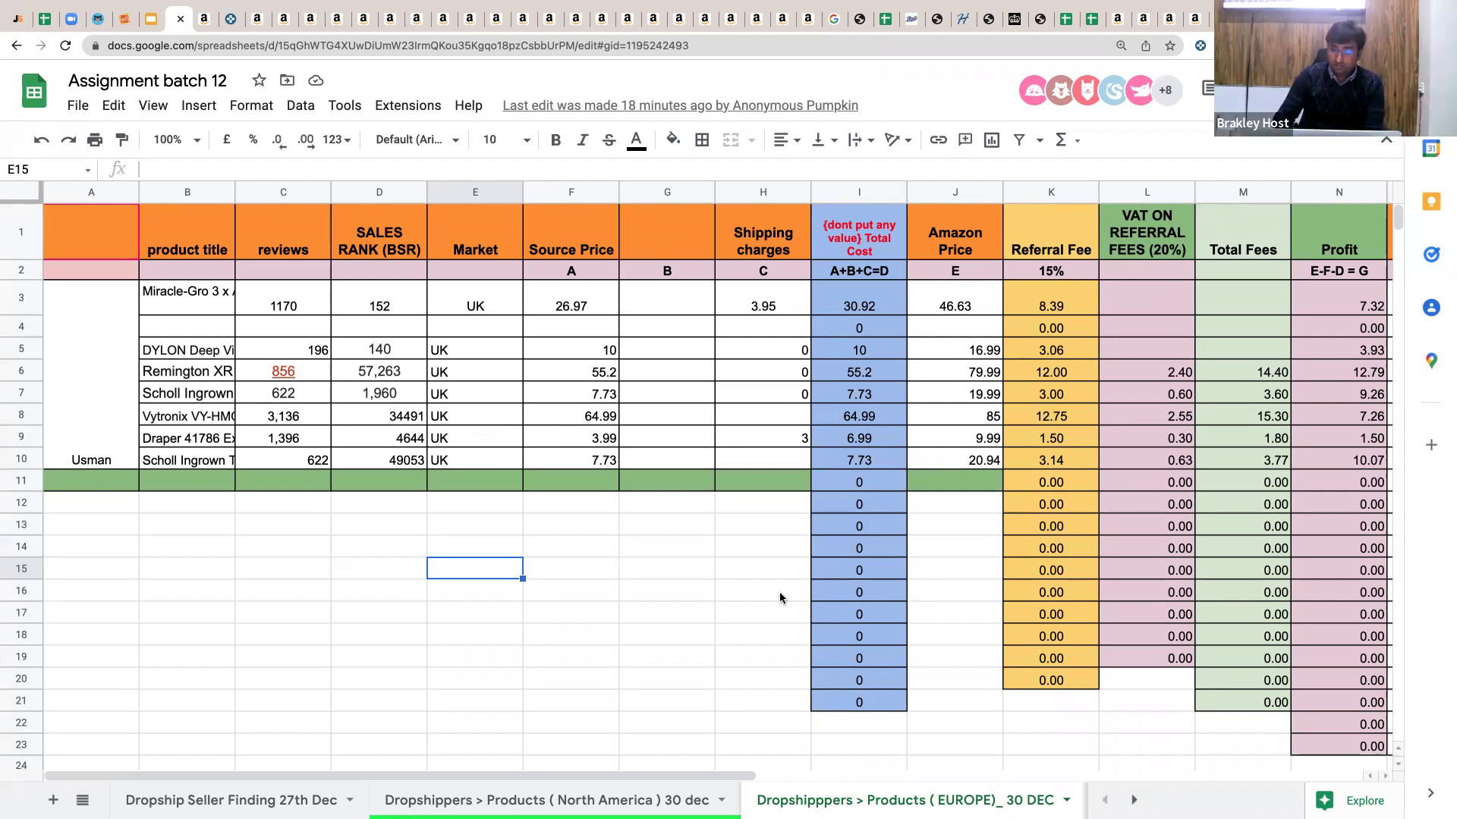
left_click(1067, 801)
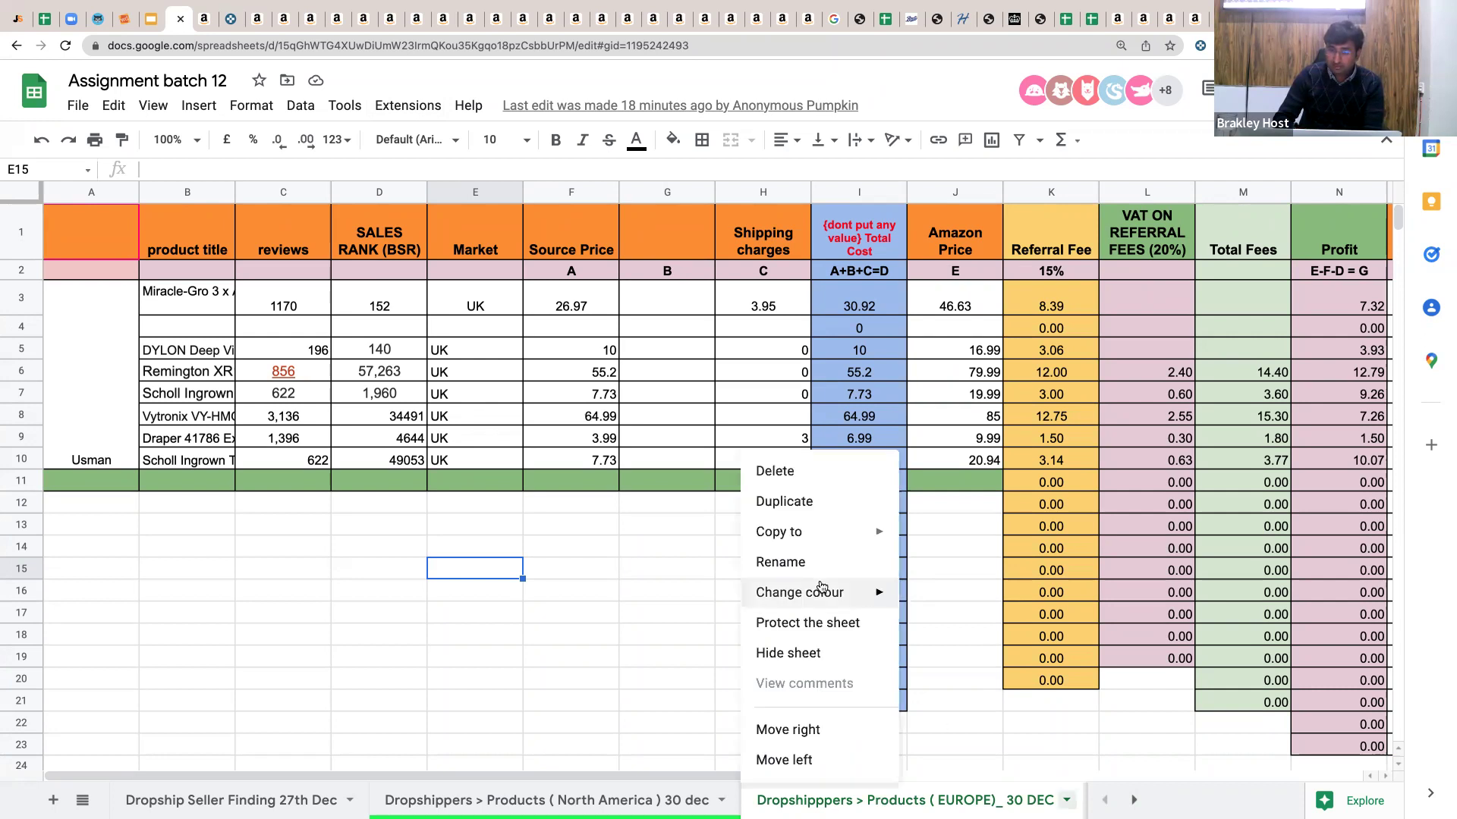
mouse_move(872, 591)
left_click(1001, 428)
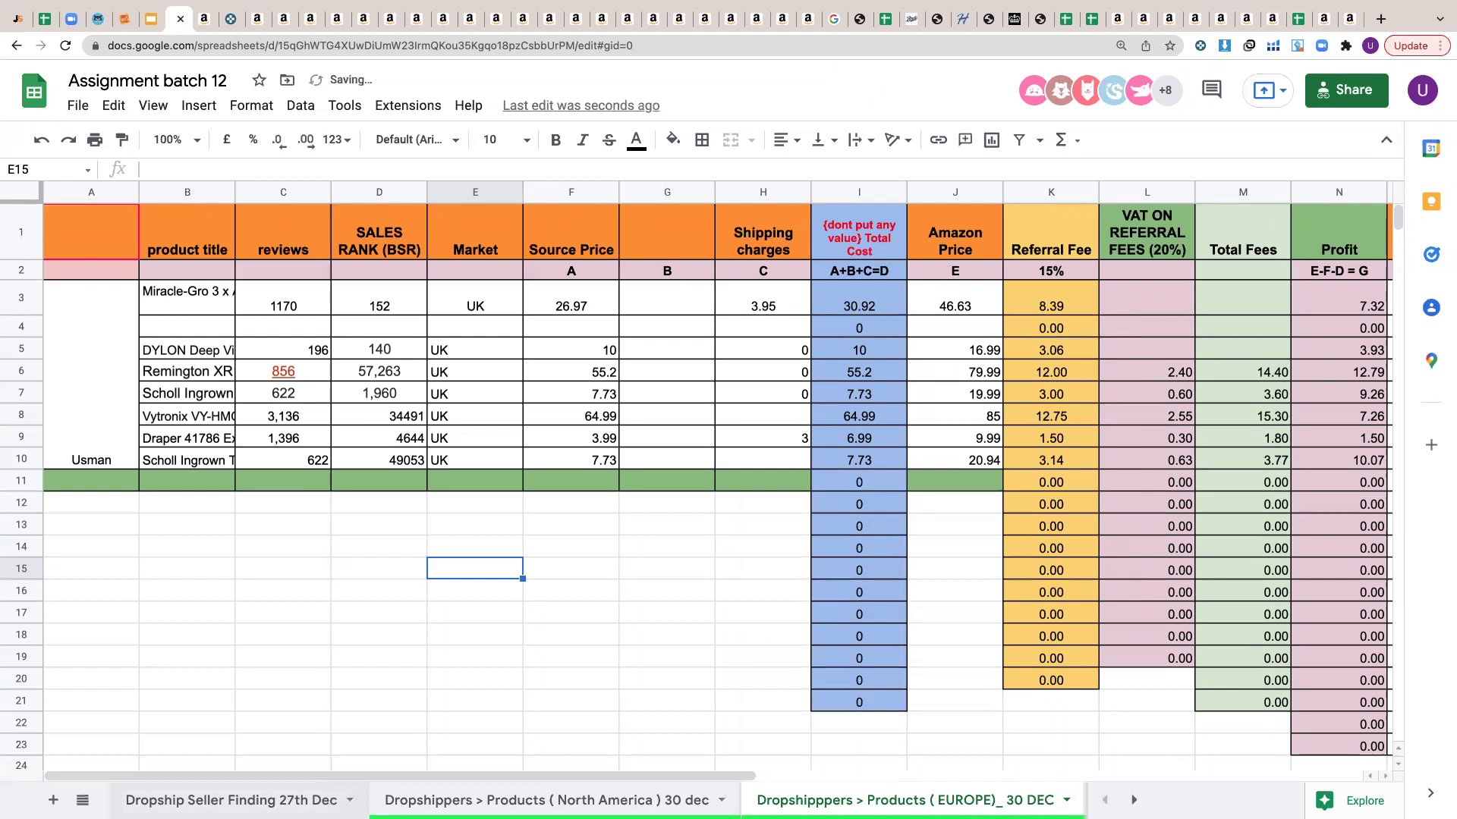
left_click(350, 801)
key("Escape")
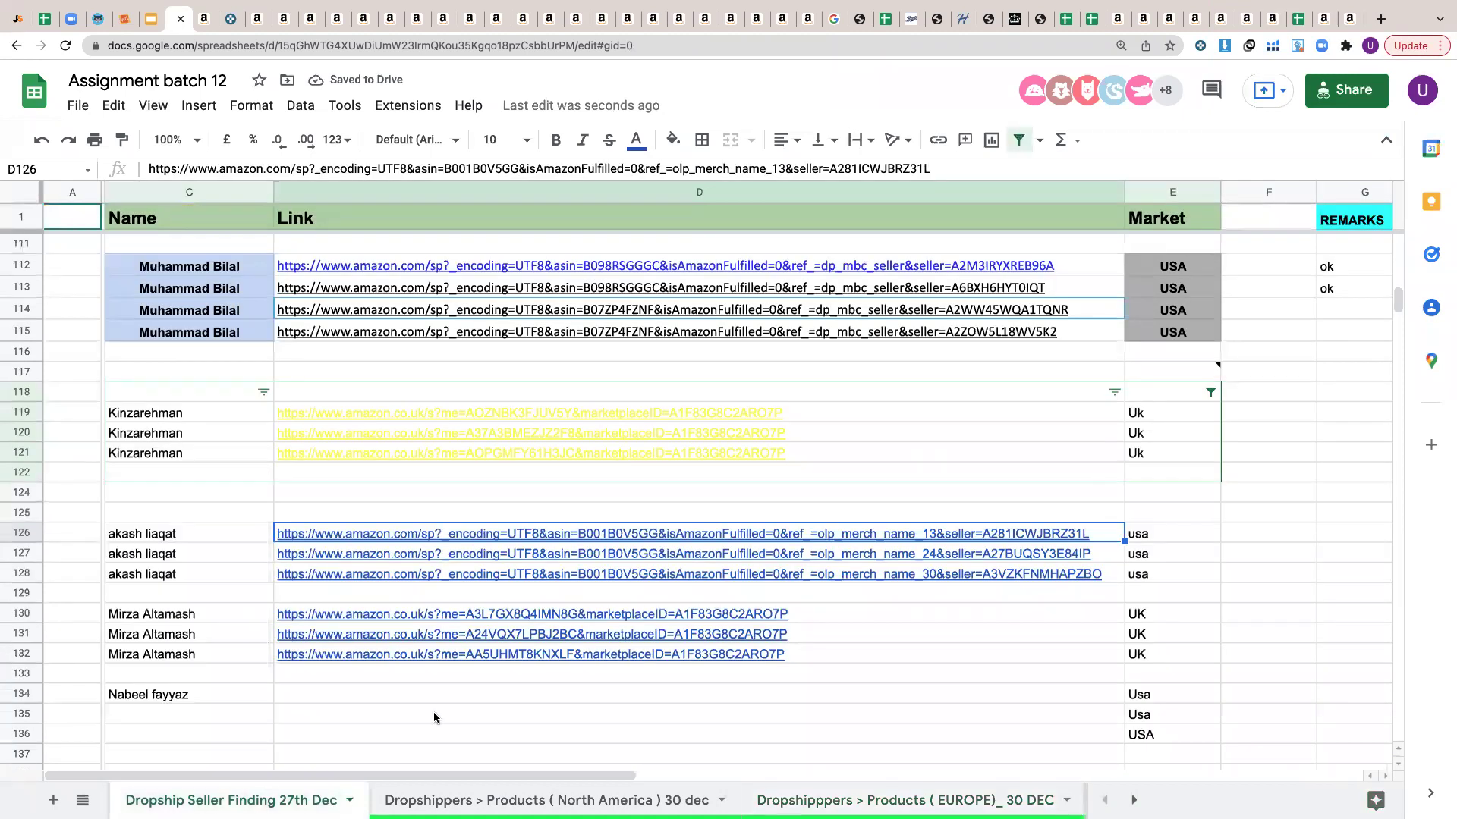
left_click(349, 800)
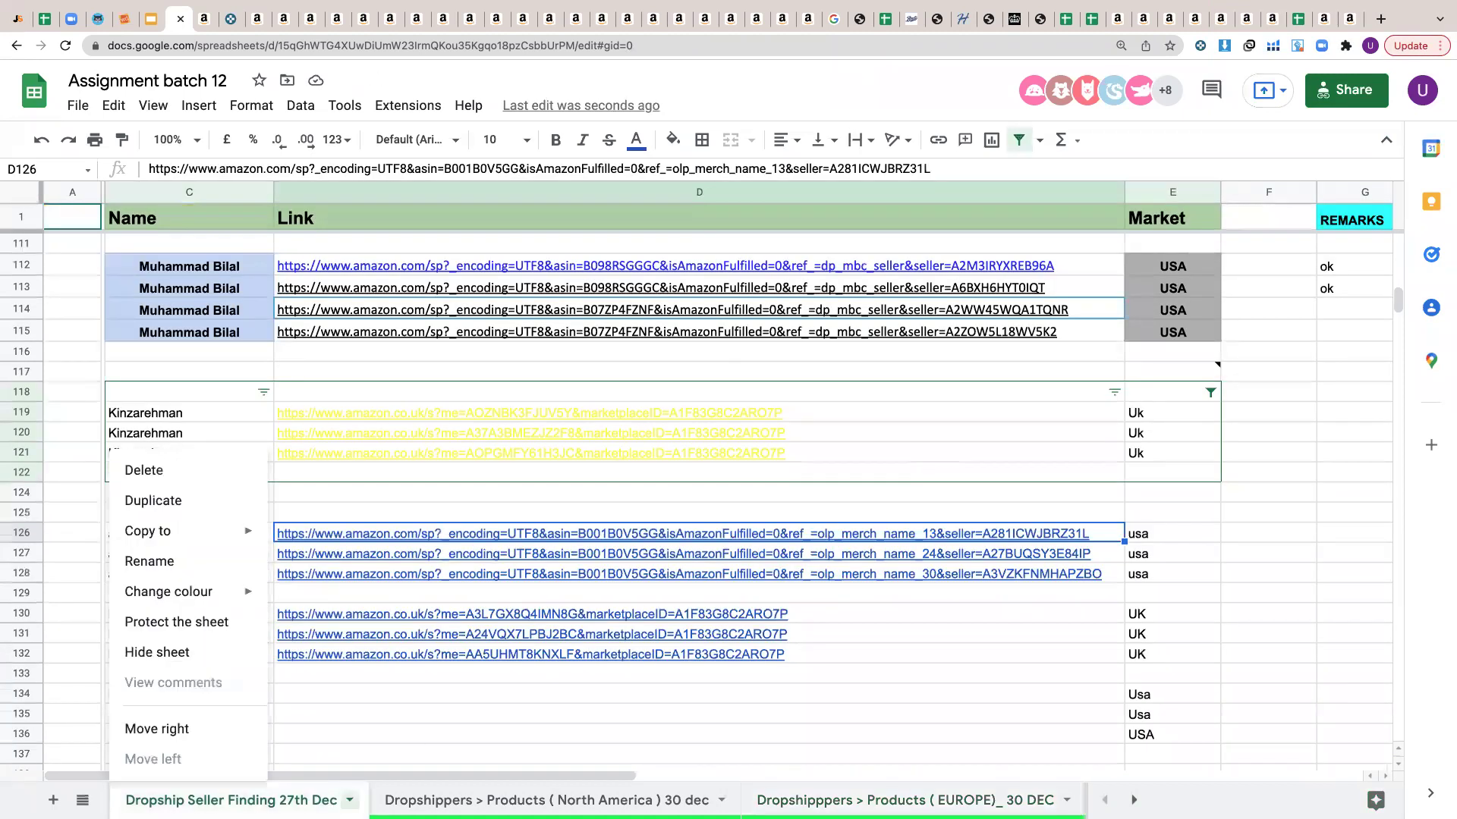
mouse_move(257, 599)
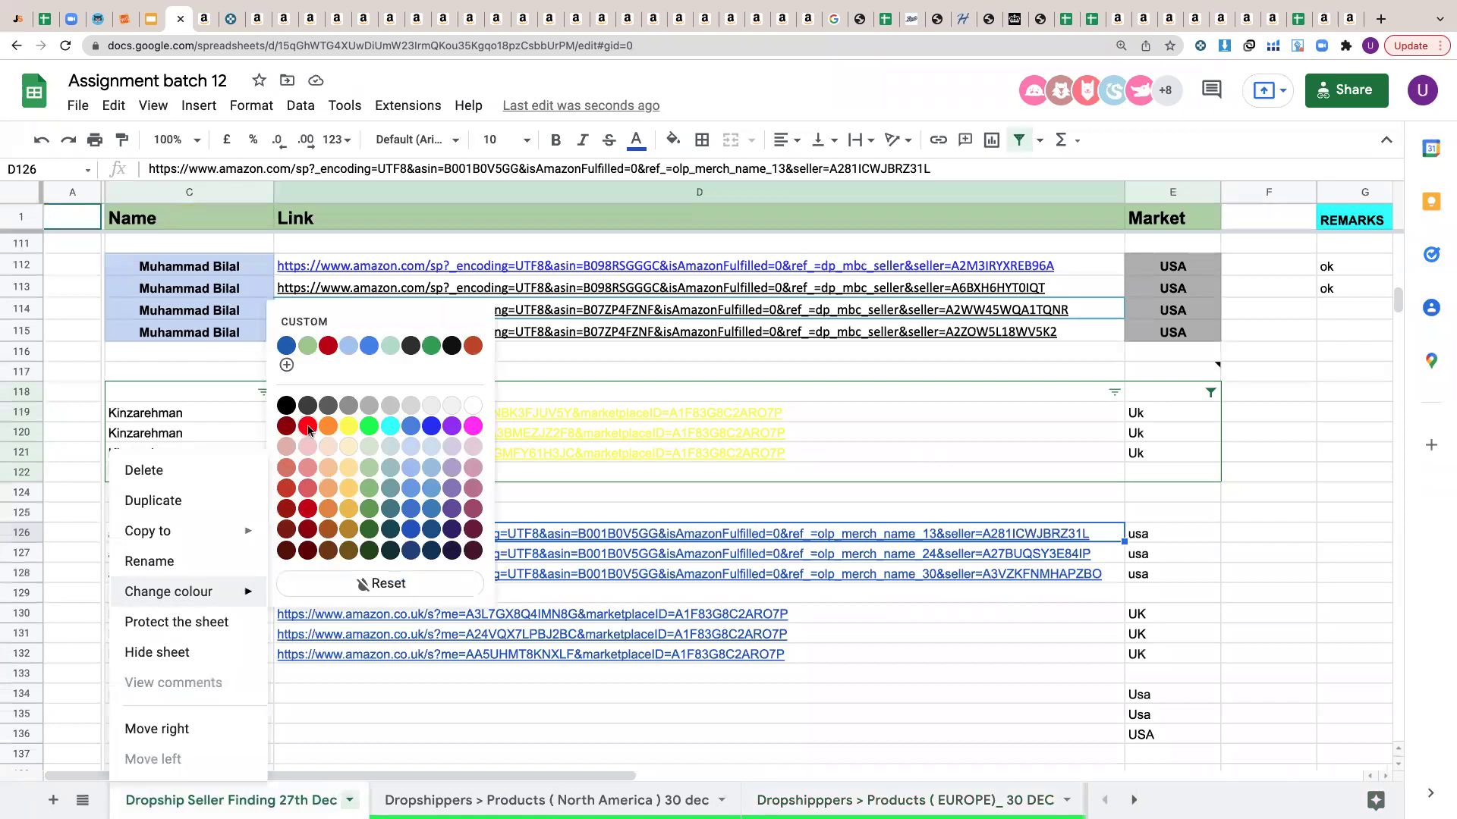
left_click(536, 739)
left_click(535, 739)
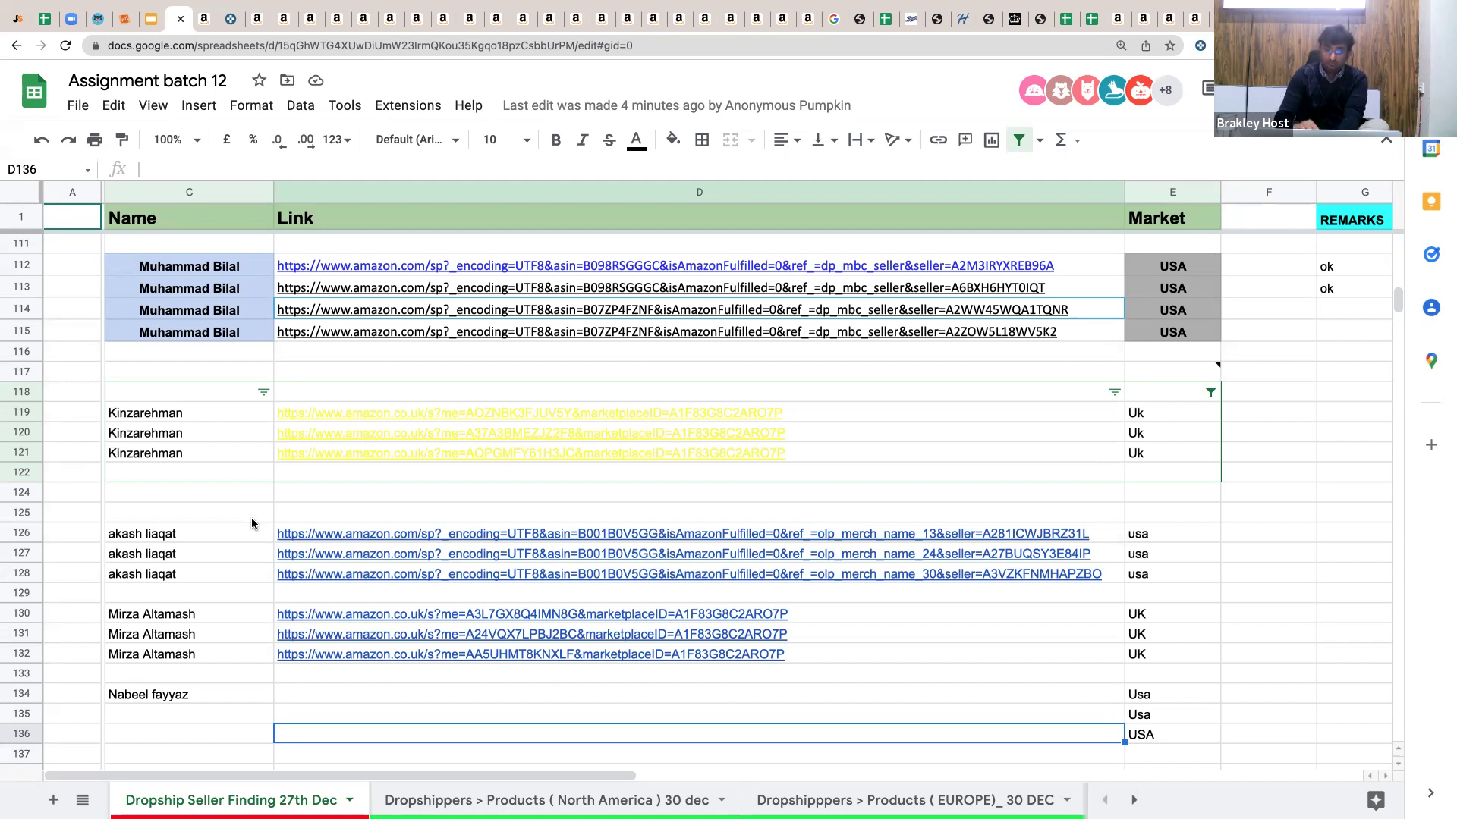
left_click(430, 507)
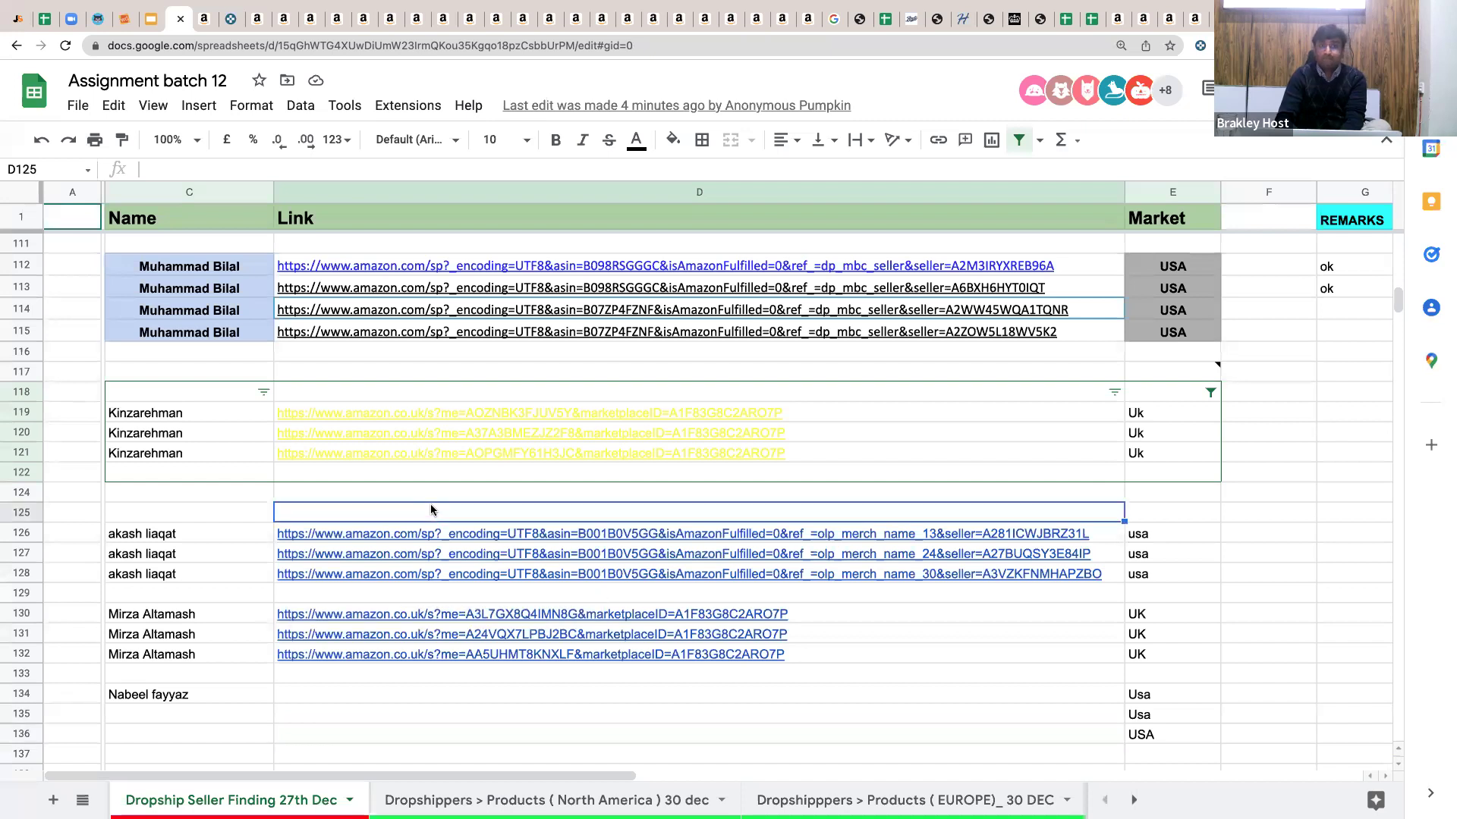